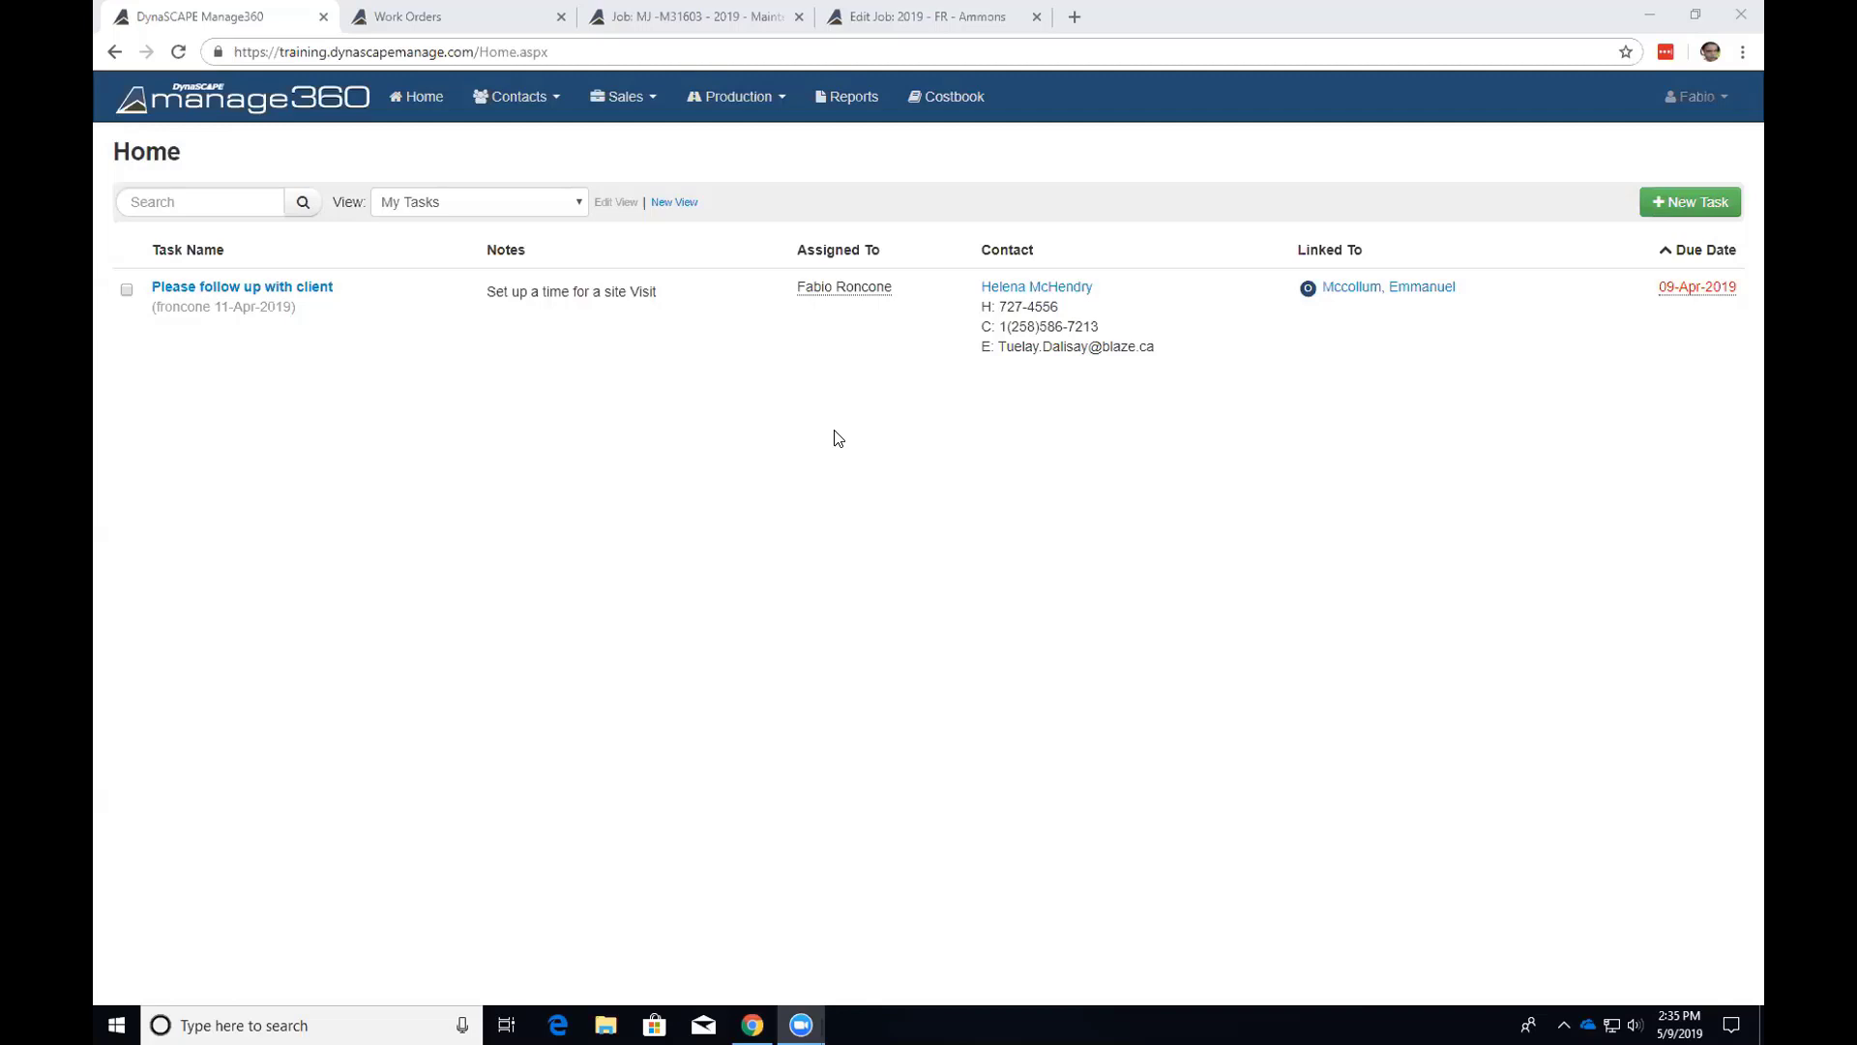
Open the production scheduling calendar.
{"action": "left_click", "coordinate": [738, 100]}
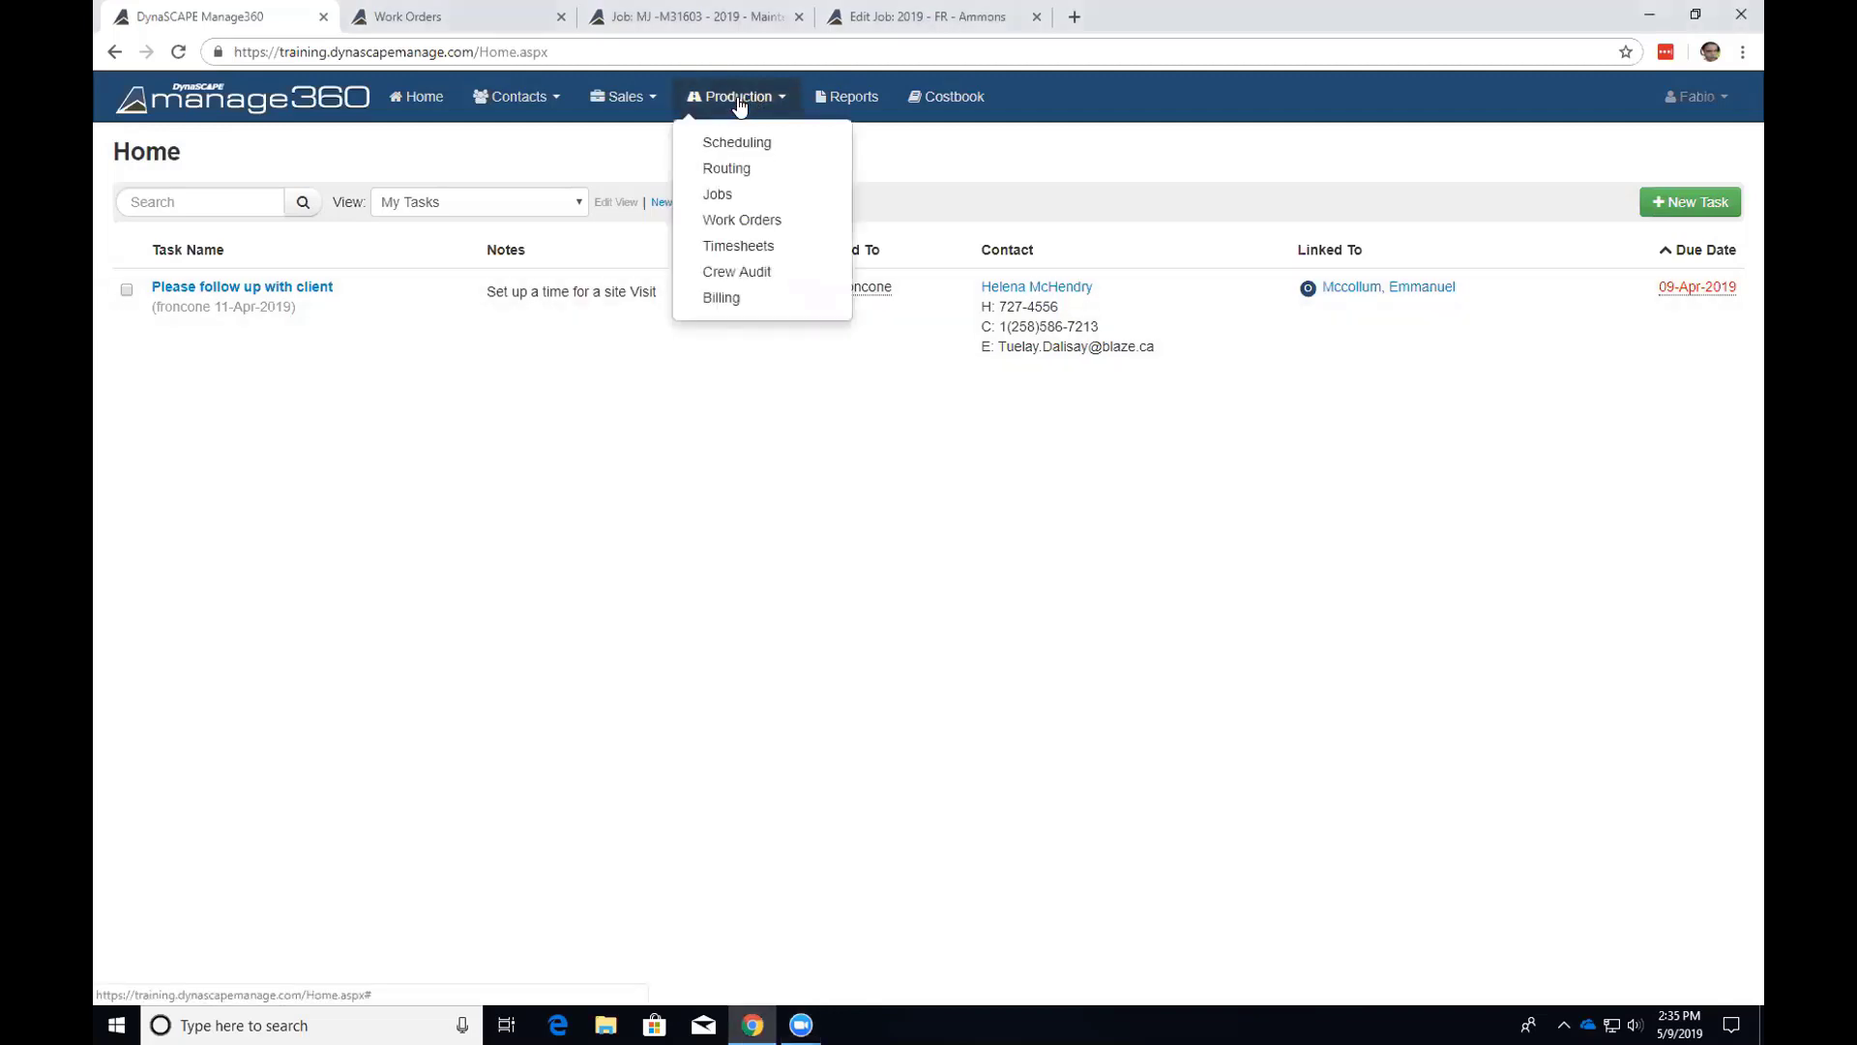
{"action": "left_click", "coordinate": [785, 143]}
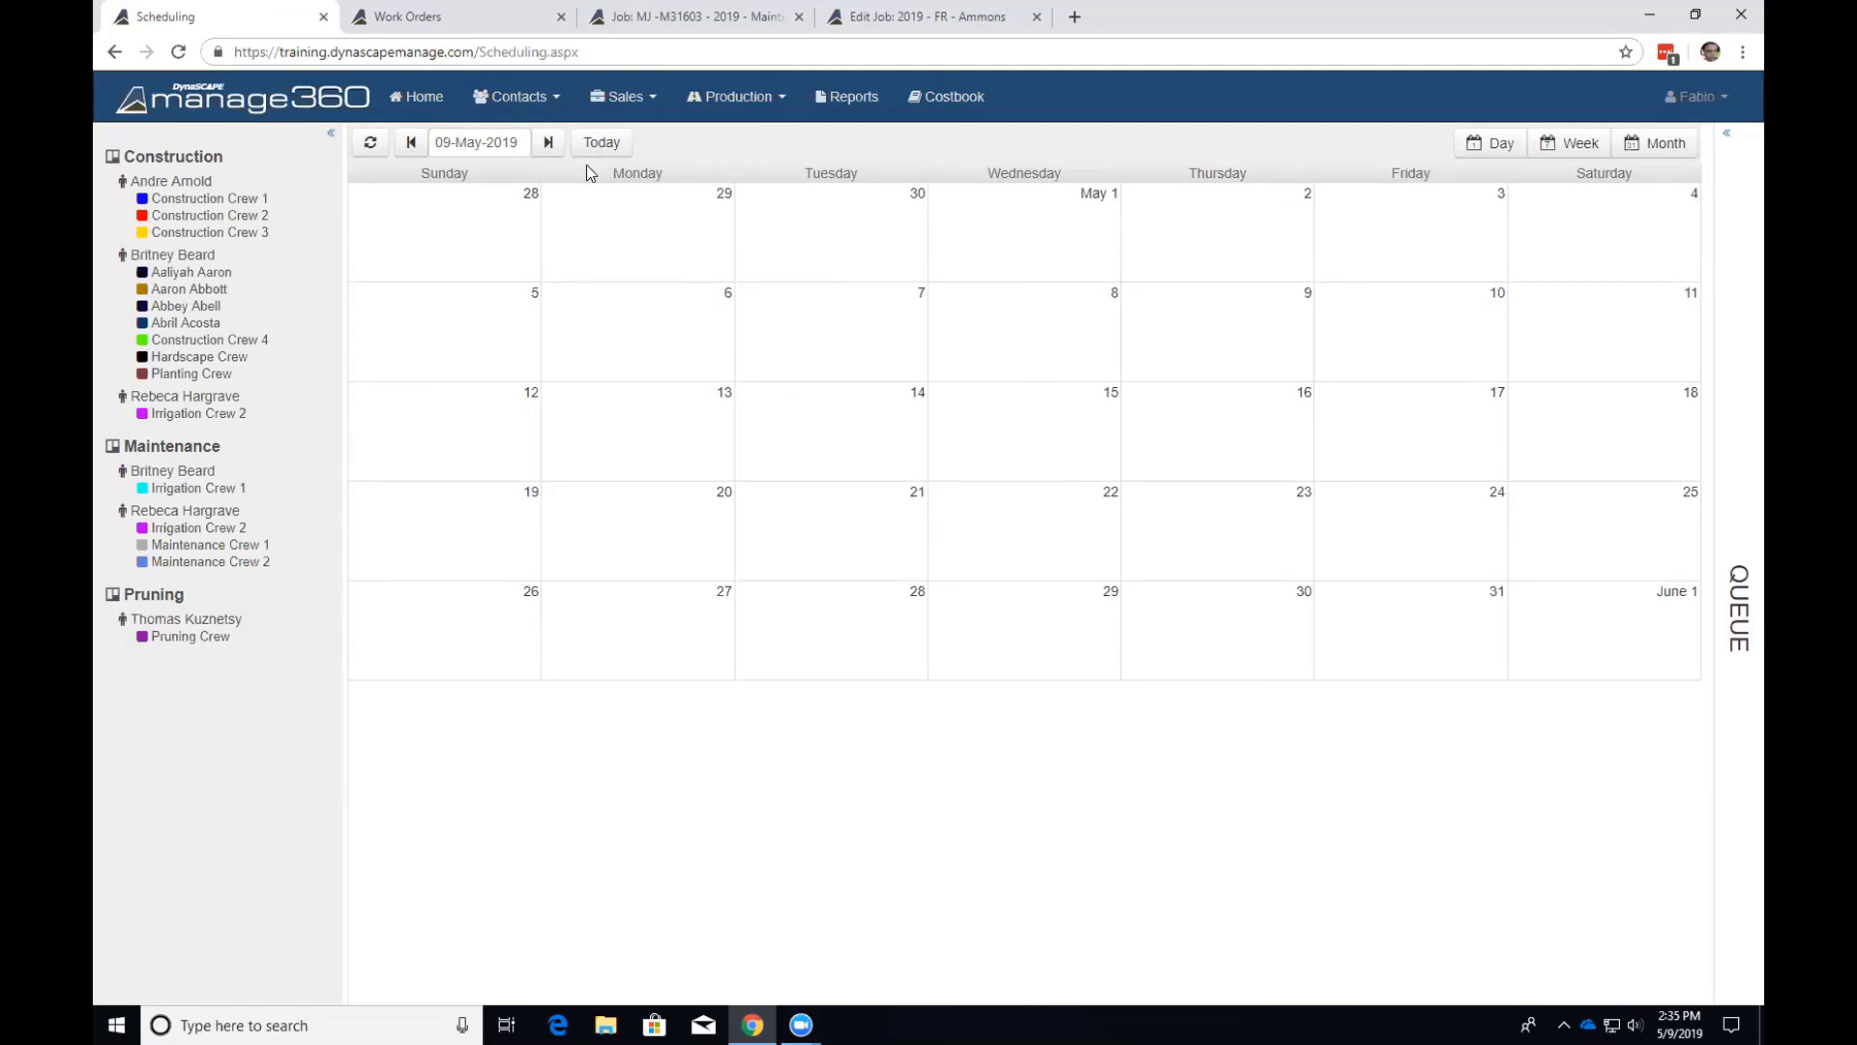
Collapse and restore the crew list, and open and close the work queue pane.
{"action": "left_click", "coordinate": [332, 141]}
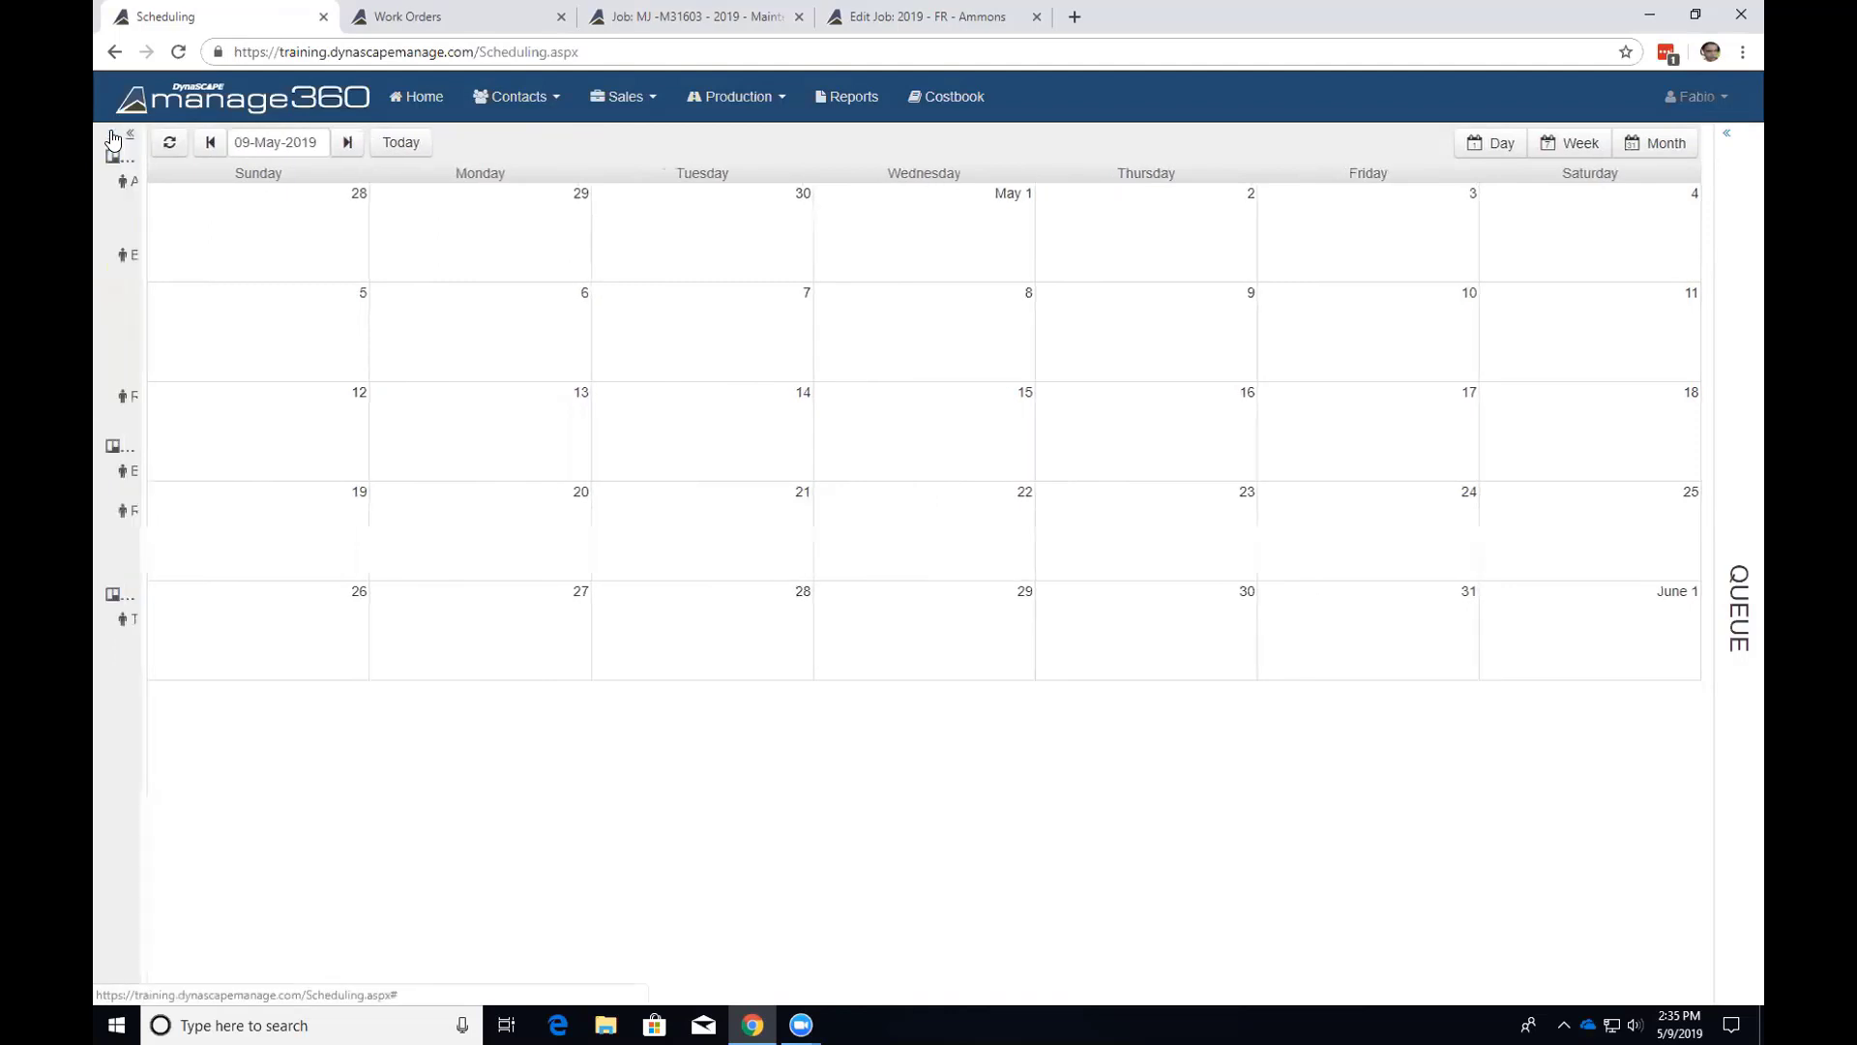
{"action": "left_click", "coordinate": [113, 140]}
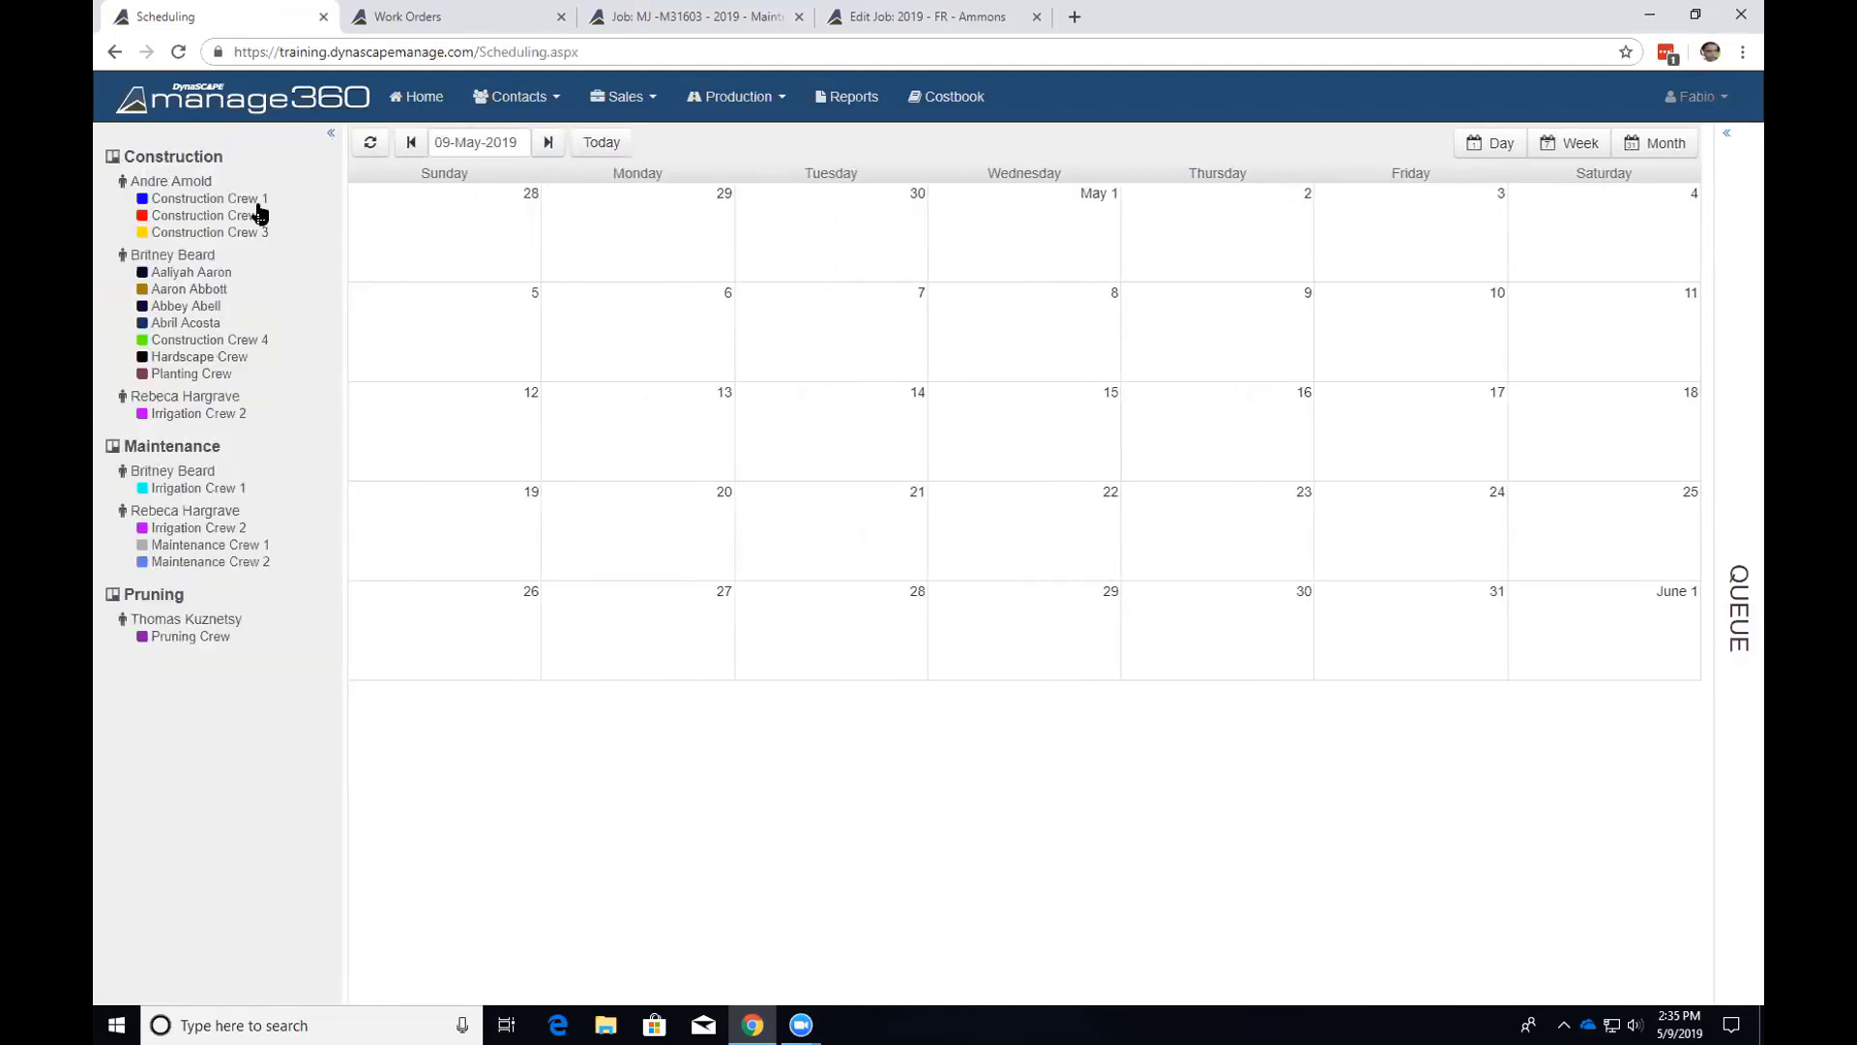
{"action": "left_click", "coordinate": [1726, 134]}
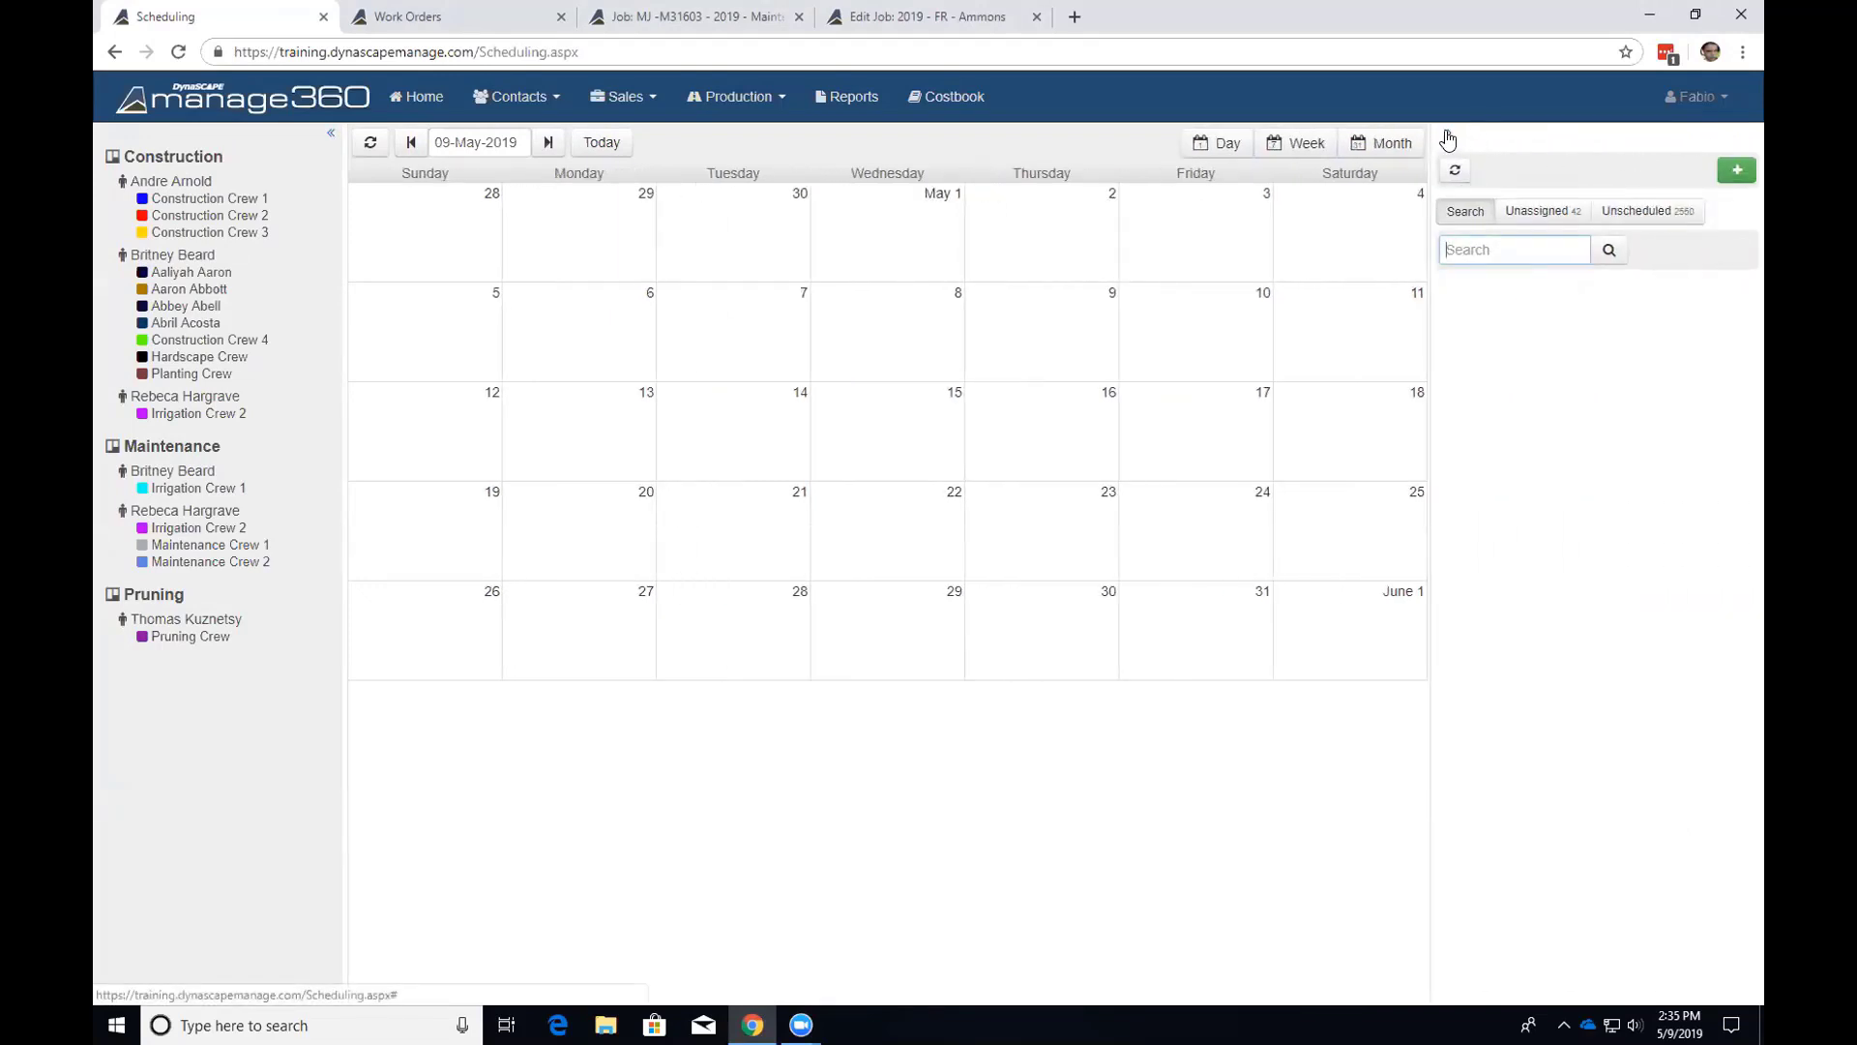
{"action": "left_click", "coordinate": [1448, 138]}
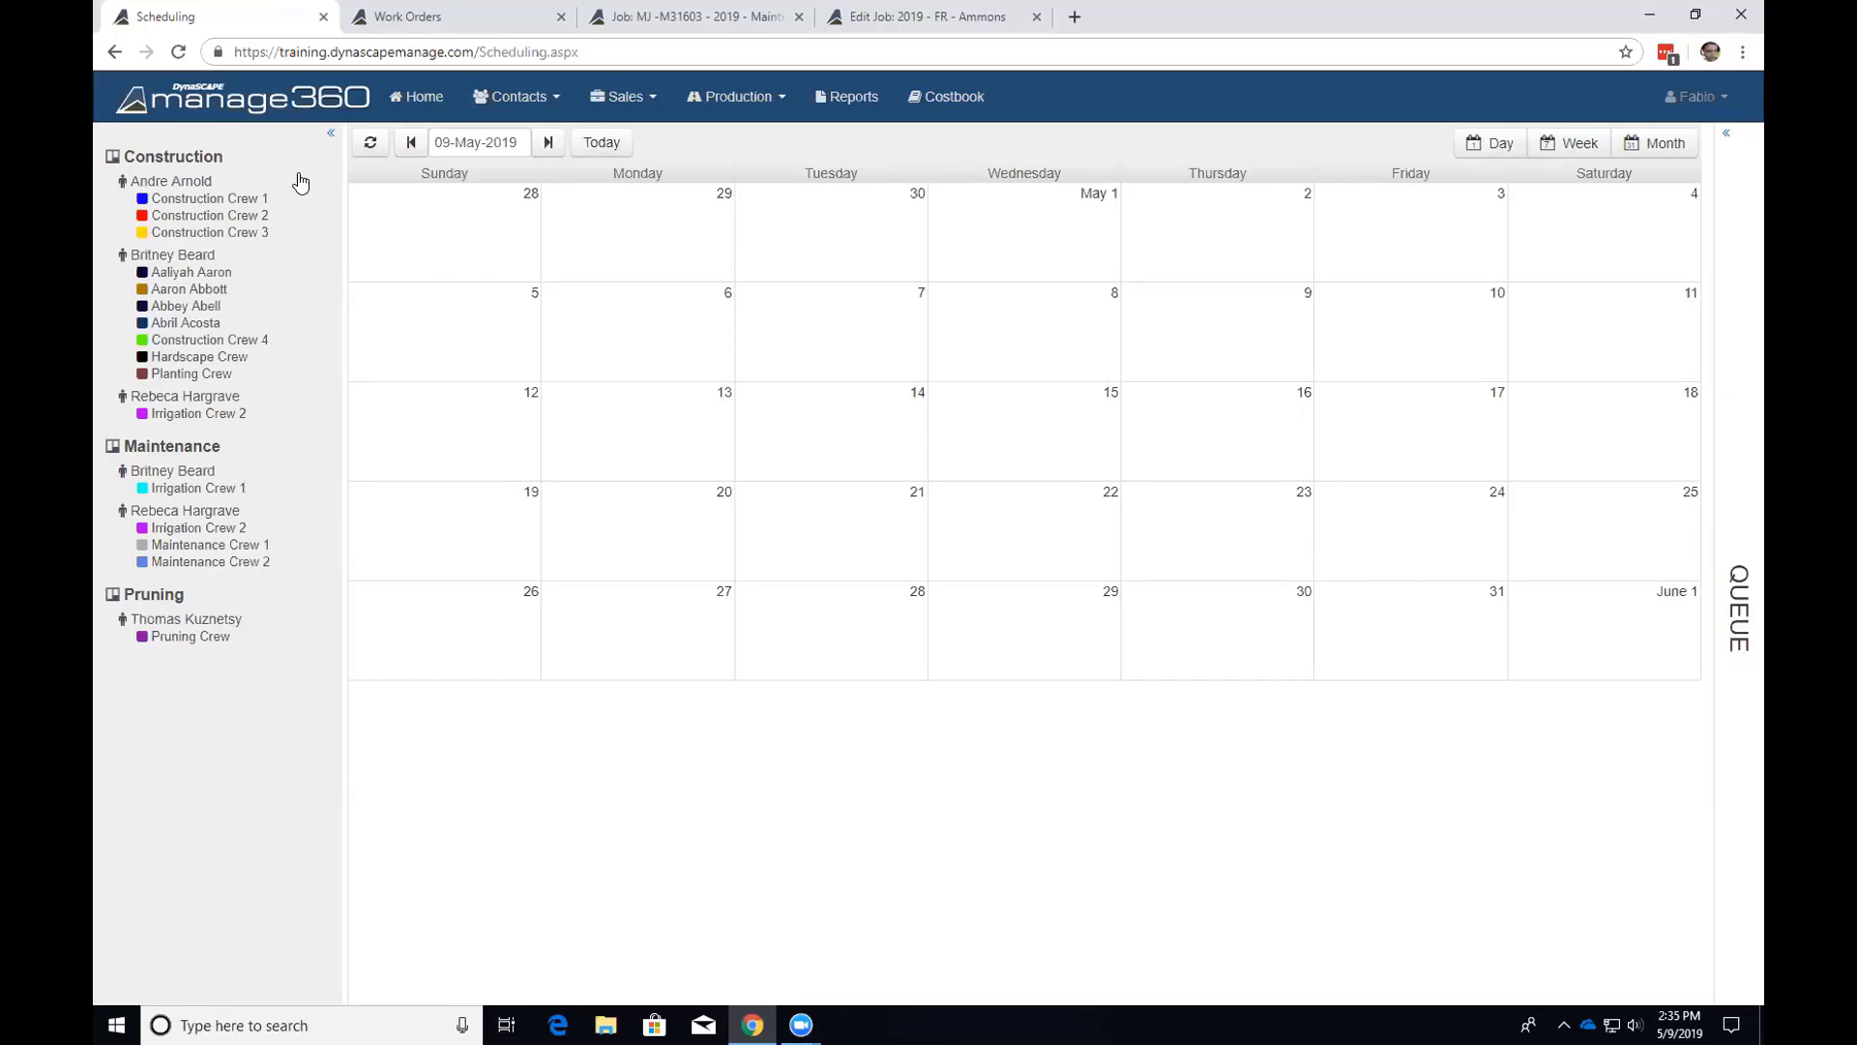
Collapse the crew list and try opening, resizing and closing the queue pane beside the calendar.
{"action": "left_click", "coordinate": [331, 132]}
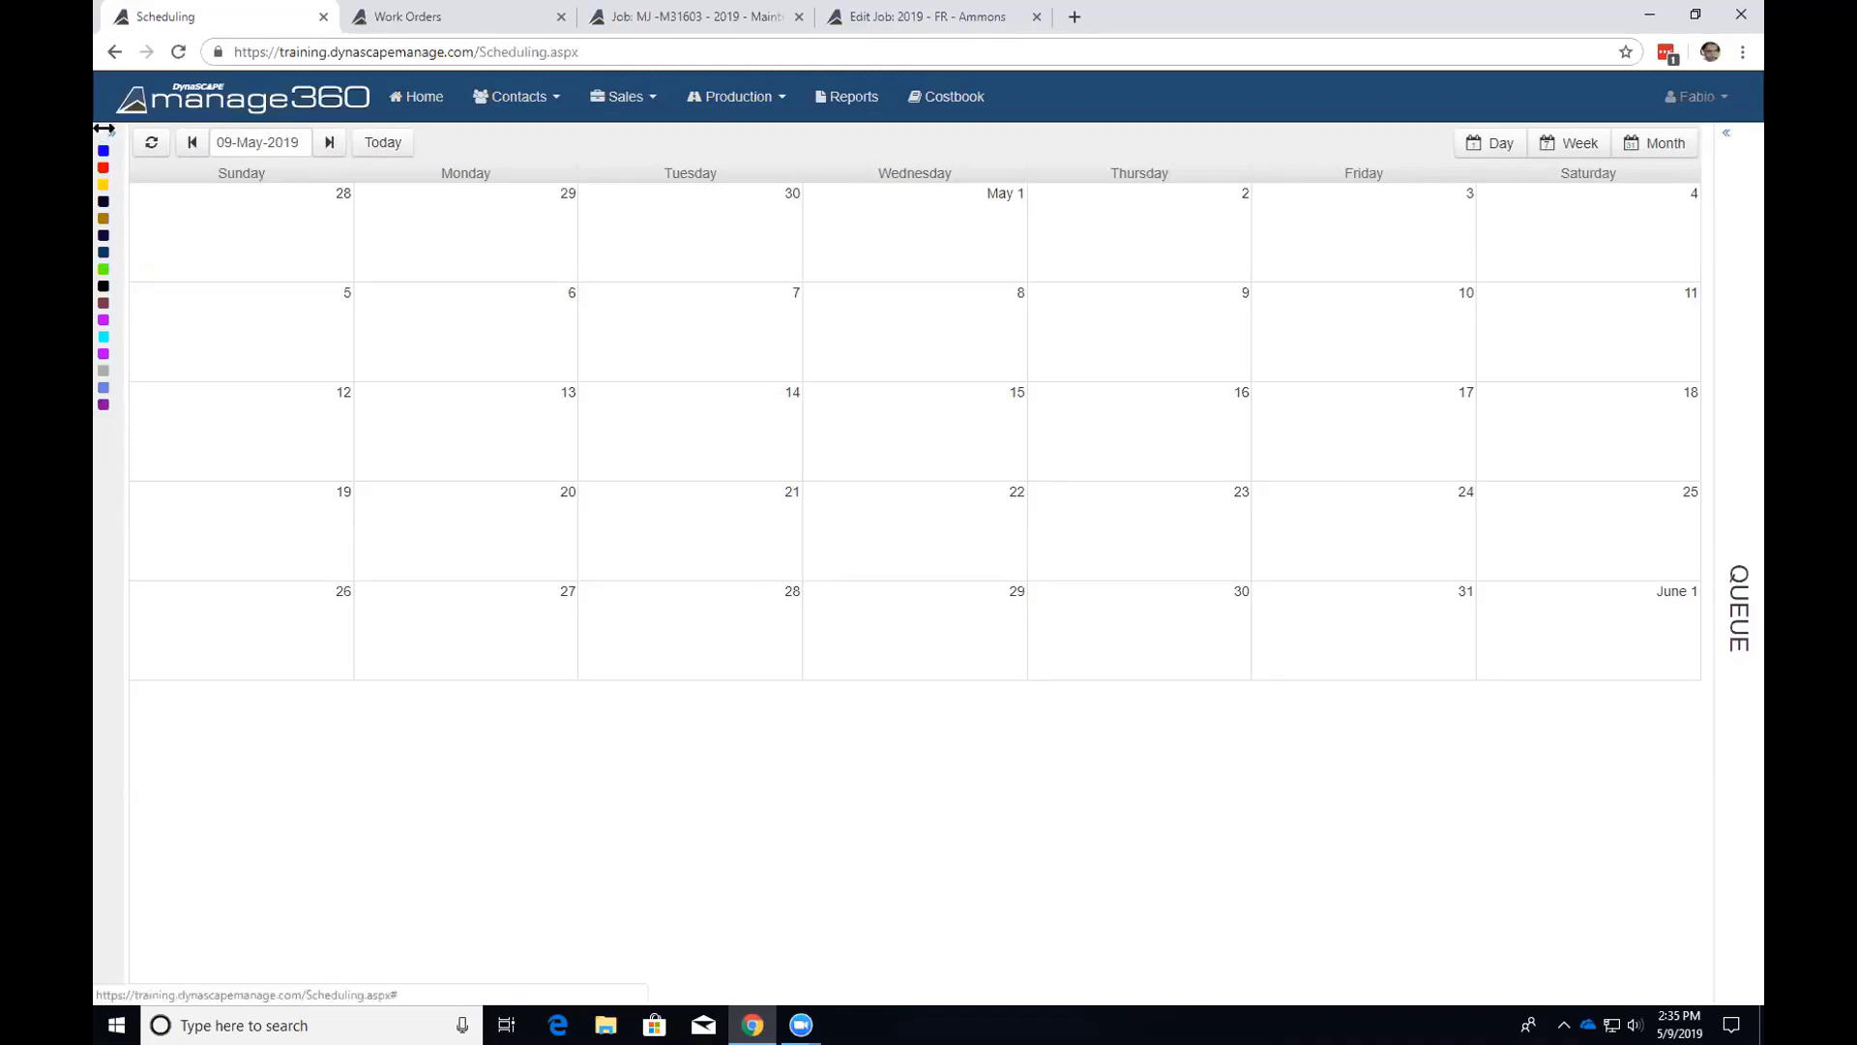
{"action": "left_click", "coordinate": [1727, 134]}
{"action": "left_click_drag", "start_coordinate": [1431, 409], "coordinate": [1490, 406]}
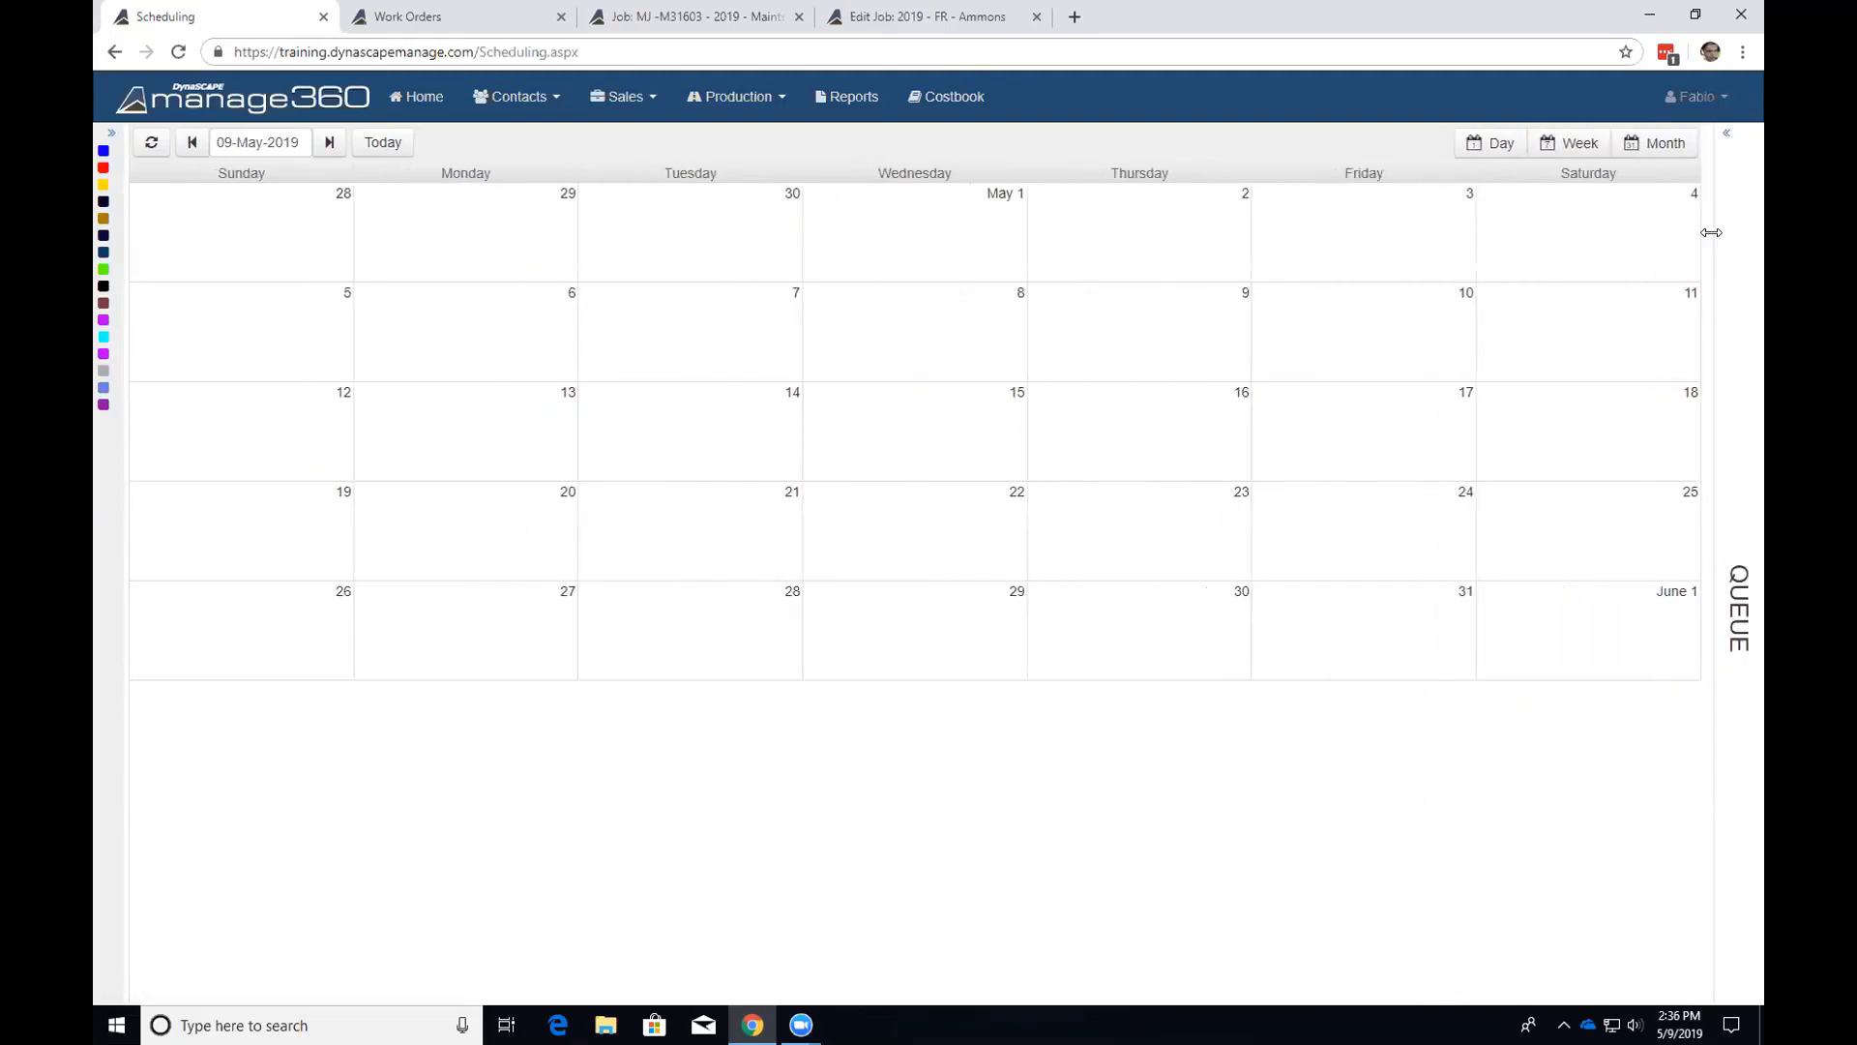
{"action": "left_click_drag", "start_coordinate": [1663, 238], "coordinate": [1410, 257]}
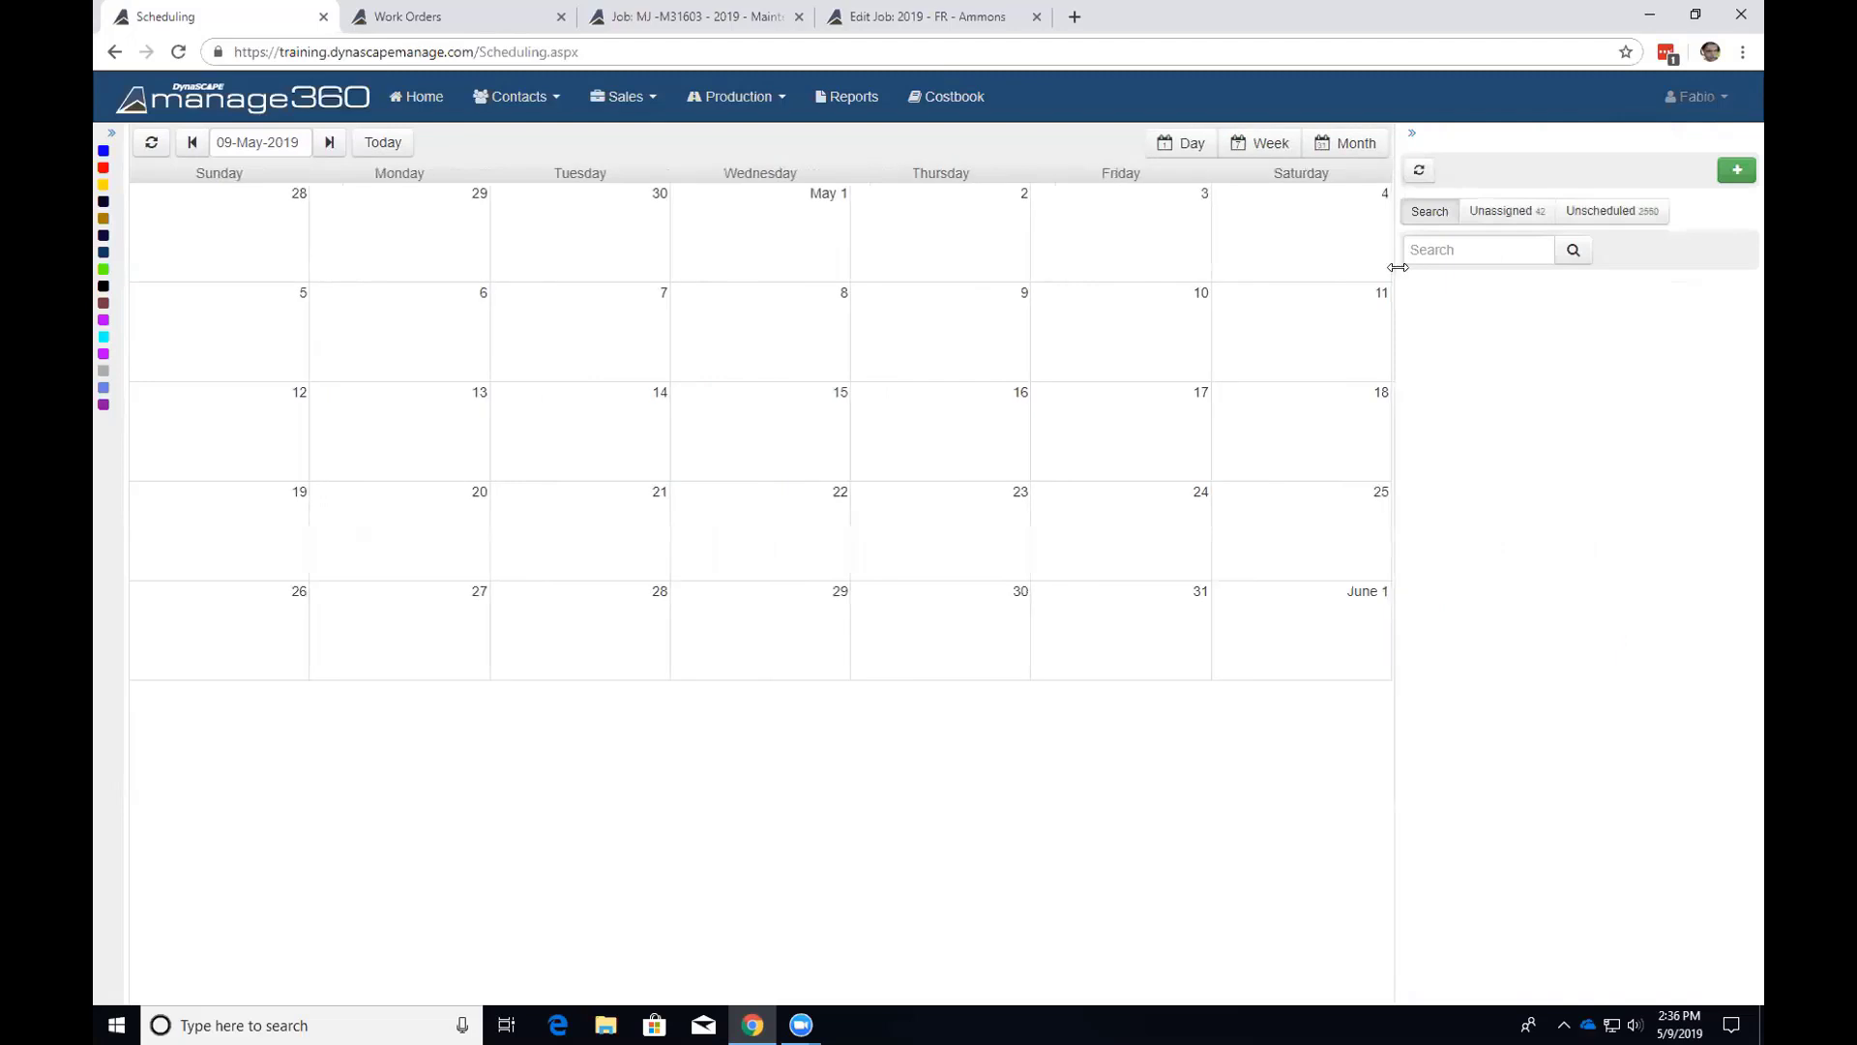
{"action": "left_click_drag", "start_coordinate": [1393, 250], "coordinate": [1458, 263]}
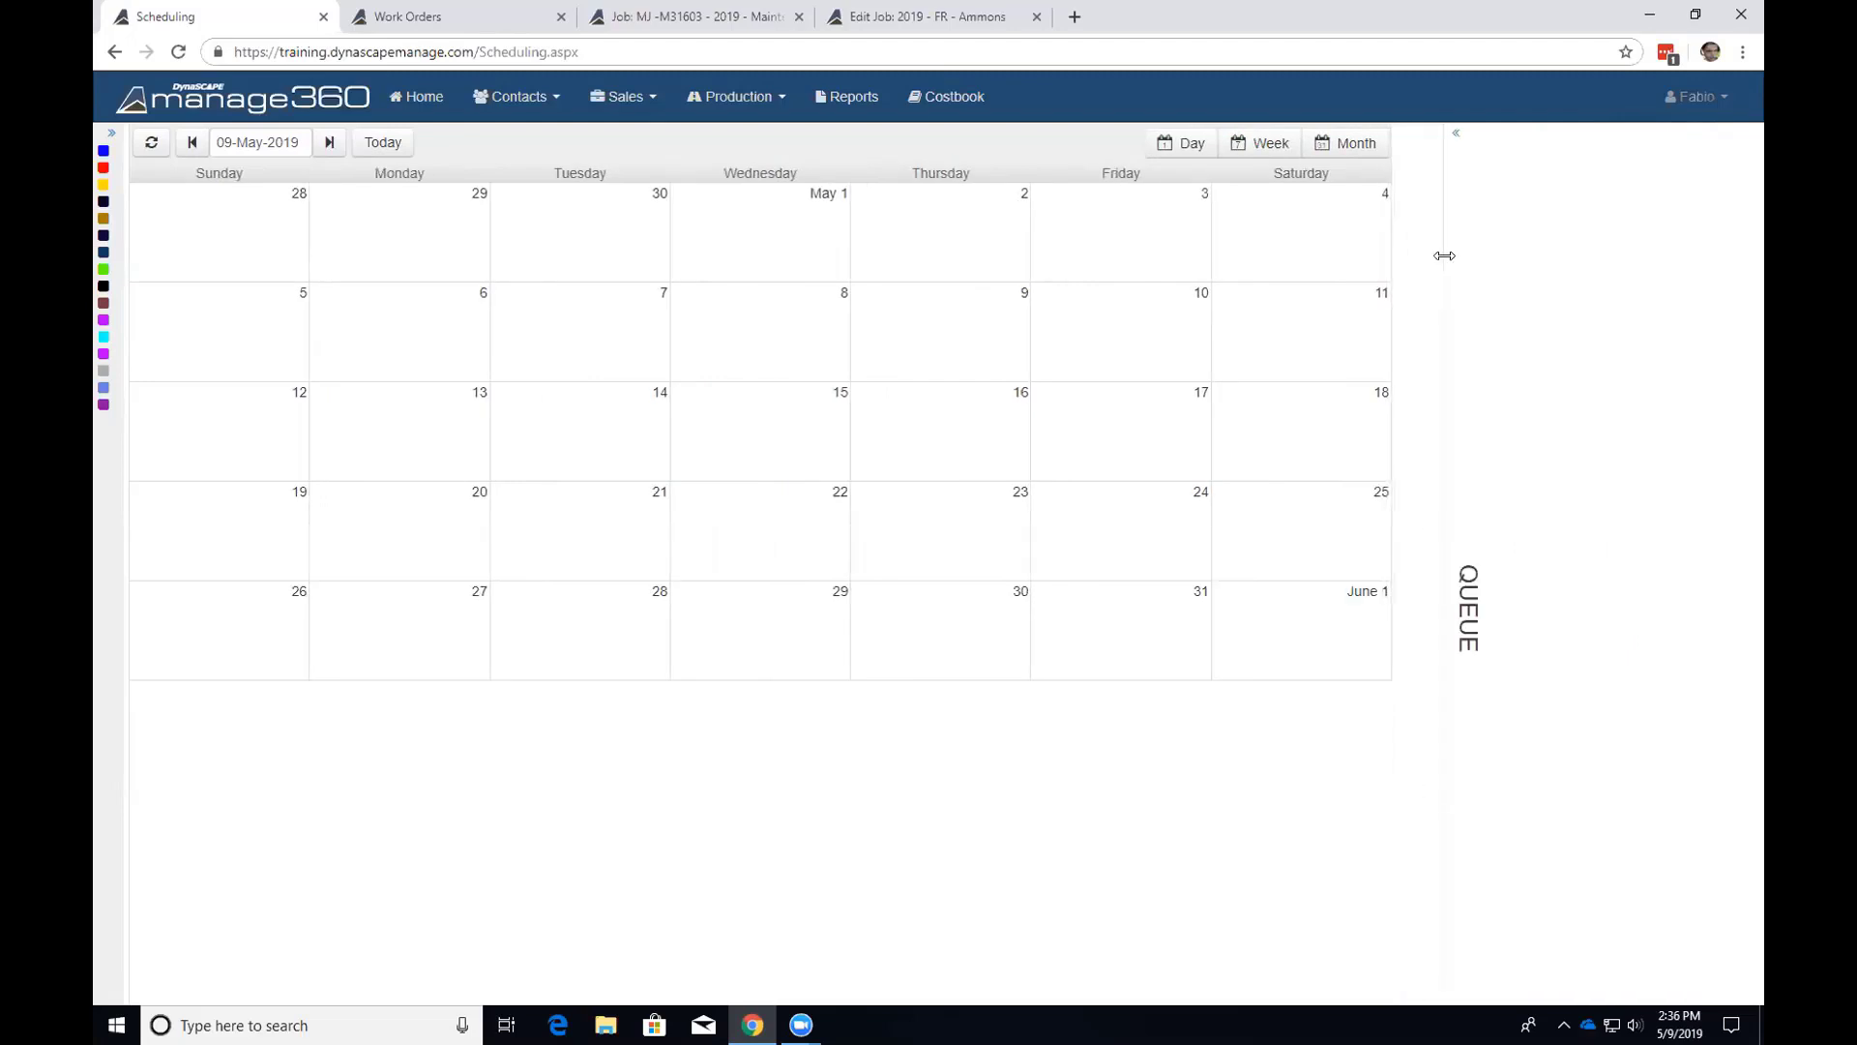
{"action": "left_click", "coordinate": [111, 139]}
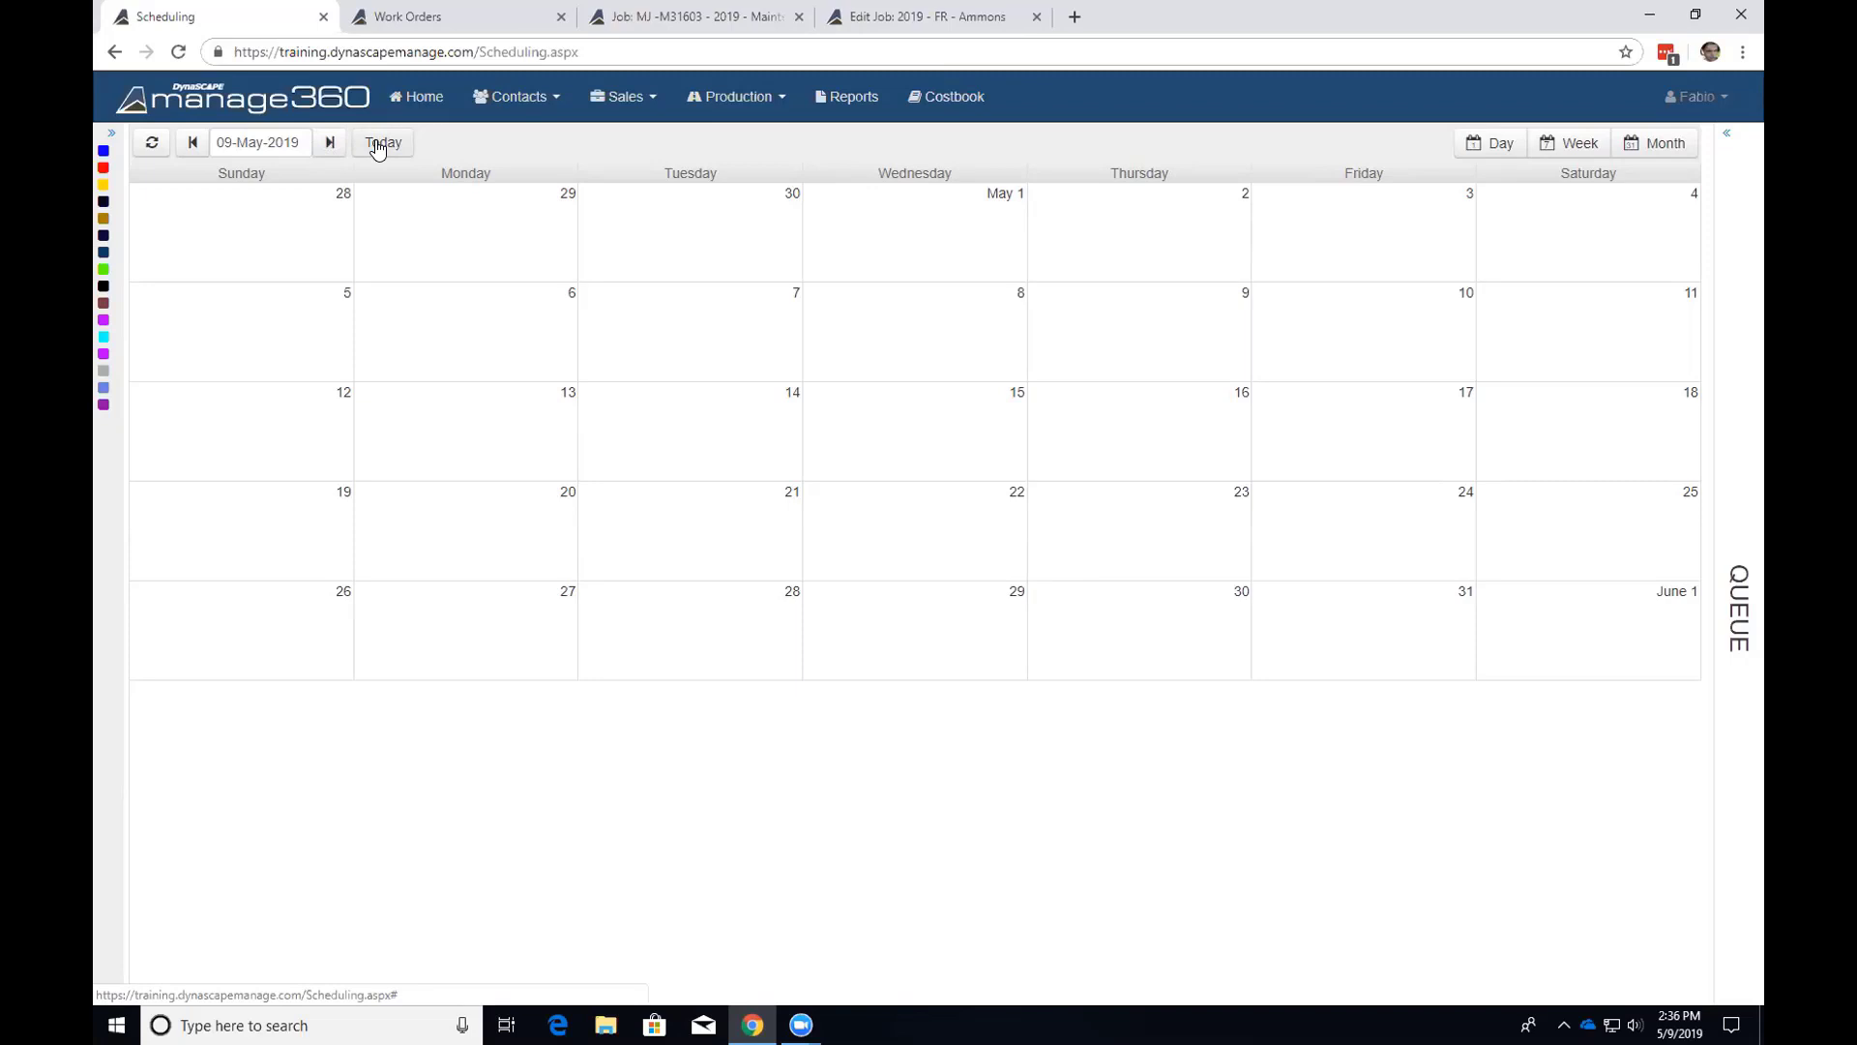
Jump the calendar to 30-Apr-2019 and advance it to 30-May-2019.
{"action": "left_click", "coordinate": [261, 146]}
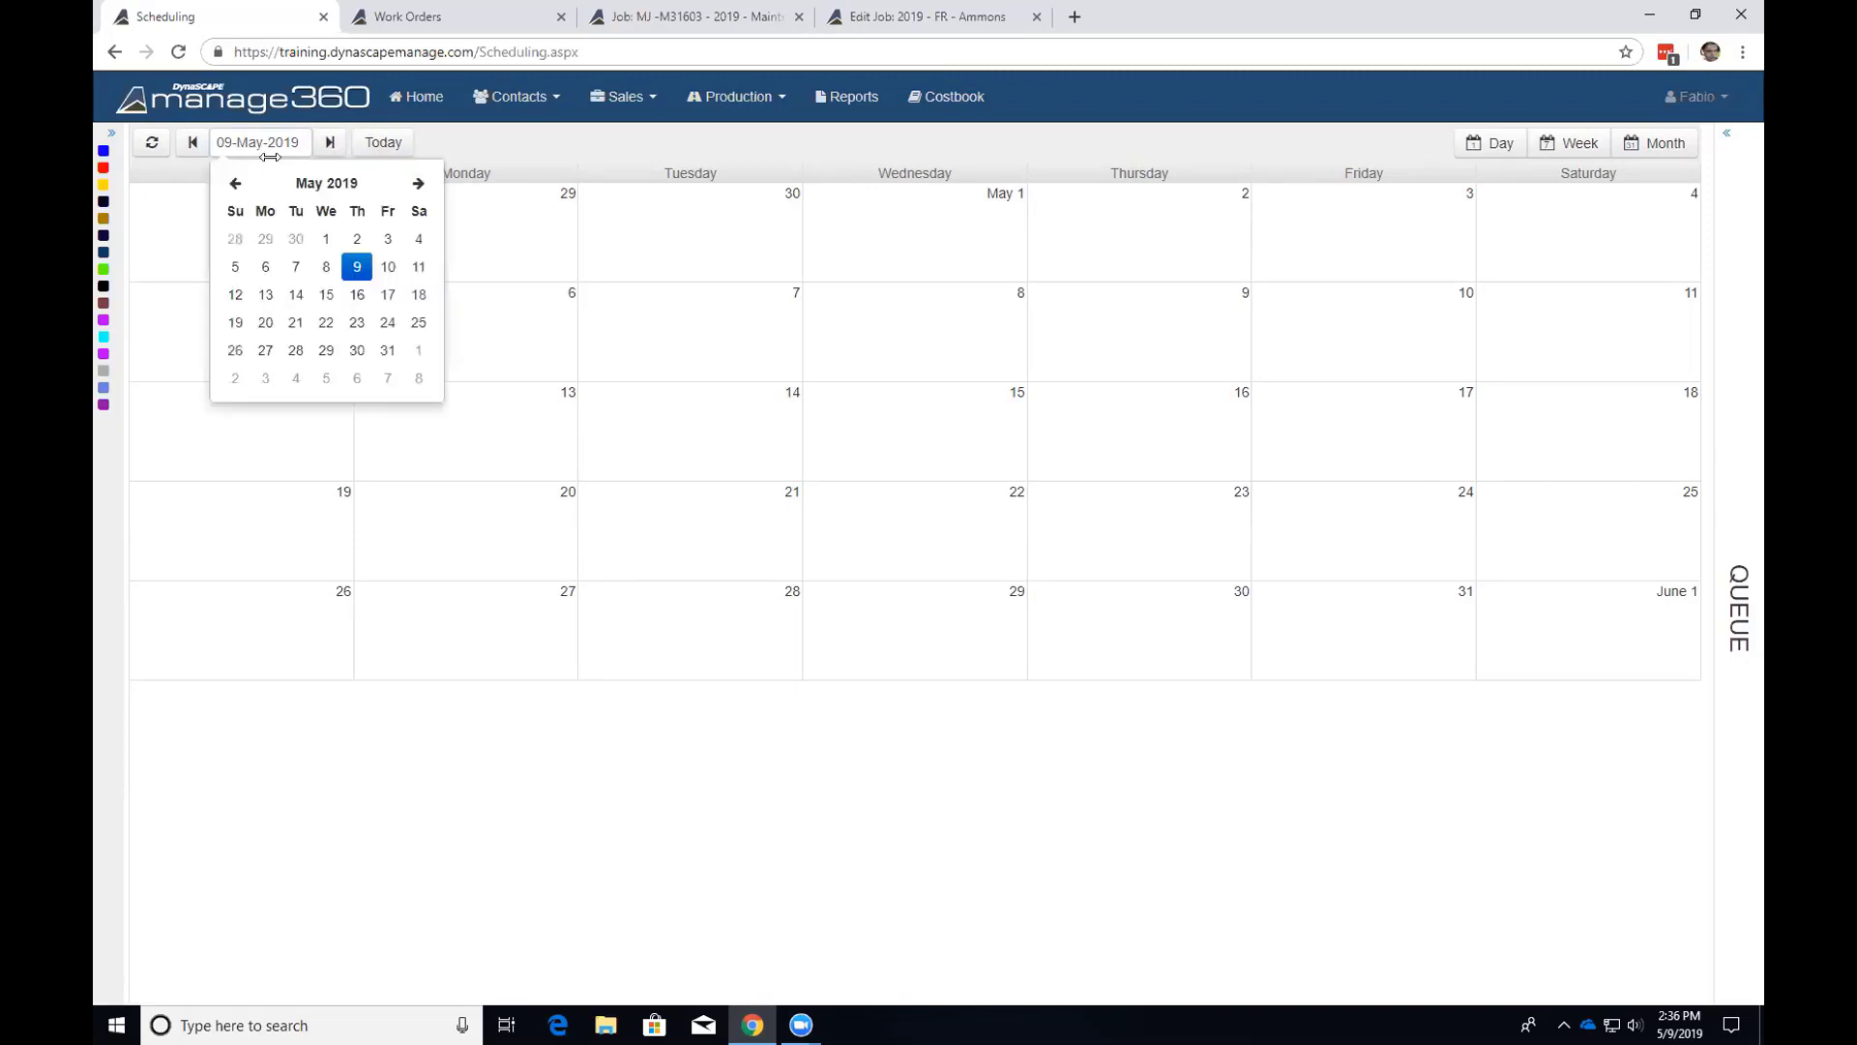
{"action": "left_click", "coordinate": [294, 240]}
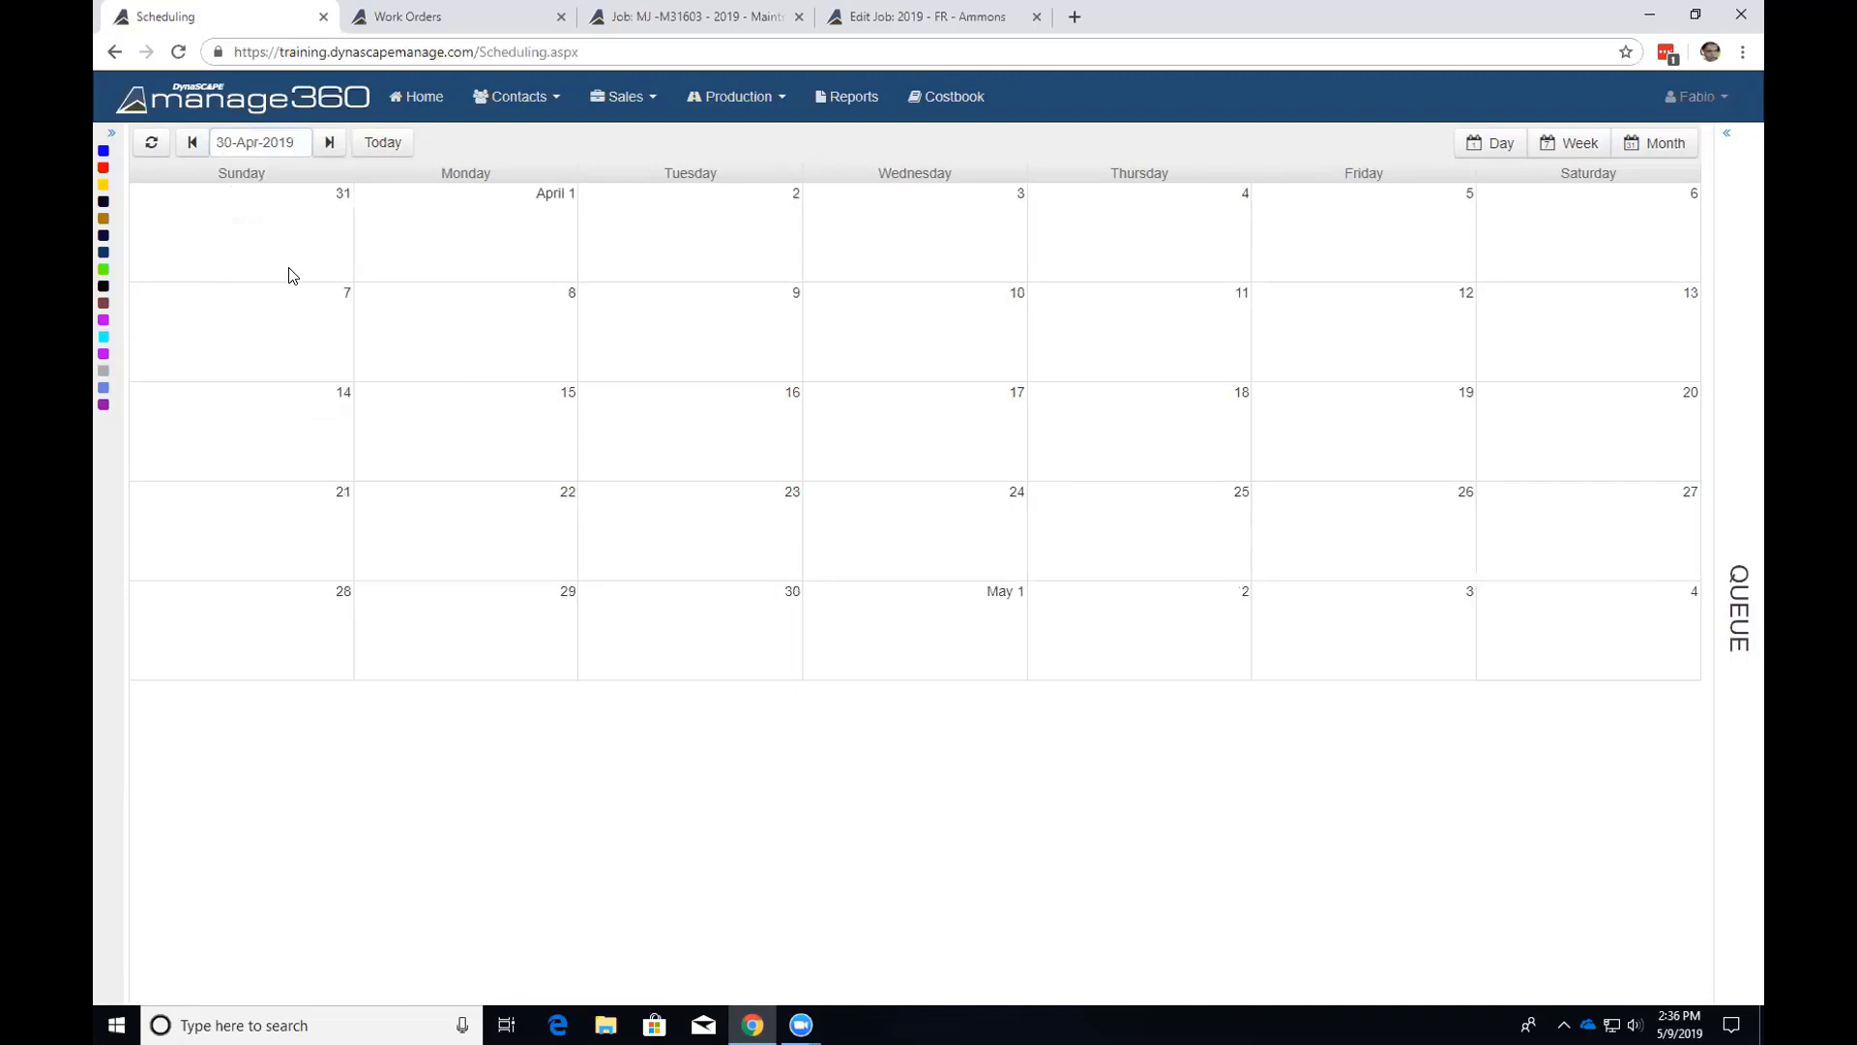
{"action": "left_click", "coordinate": [328, 144]}
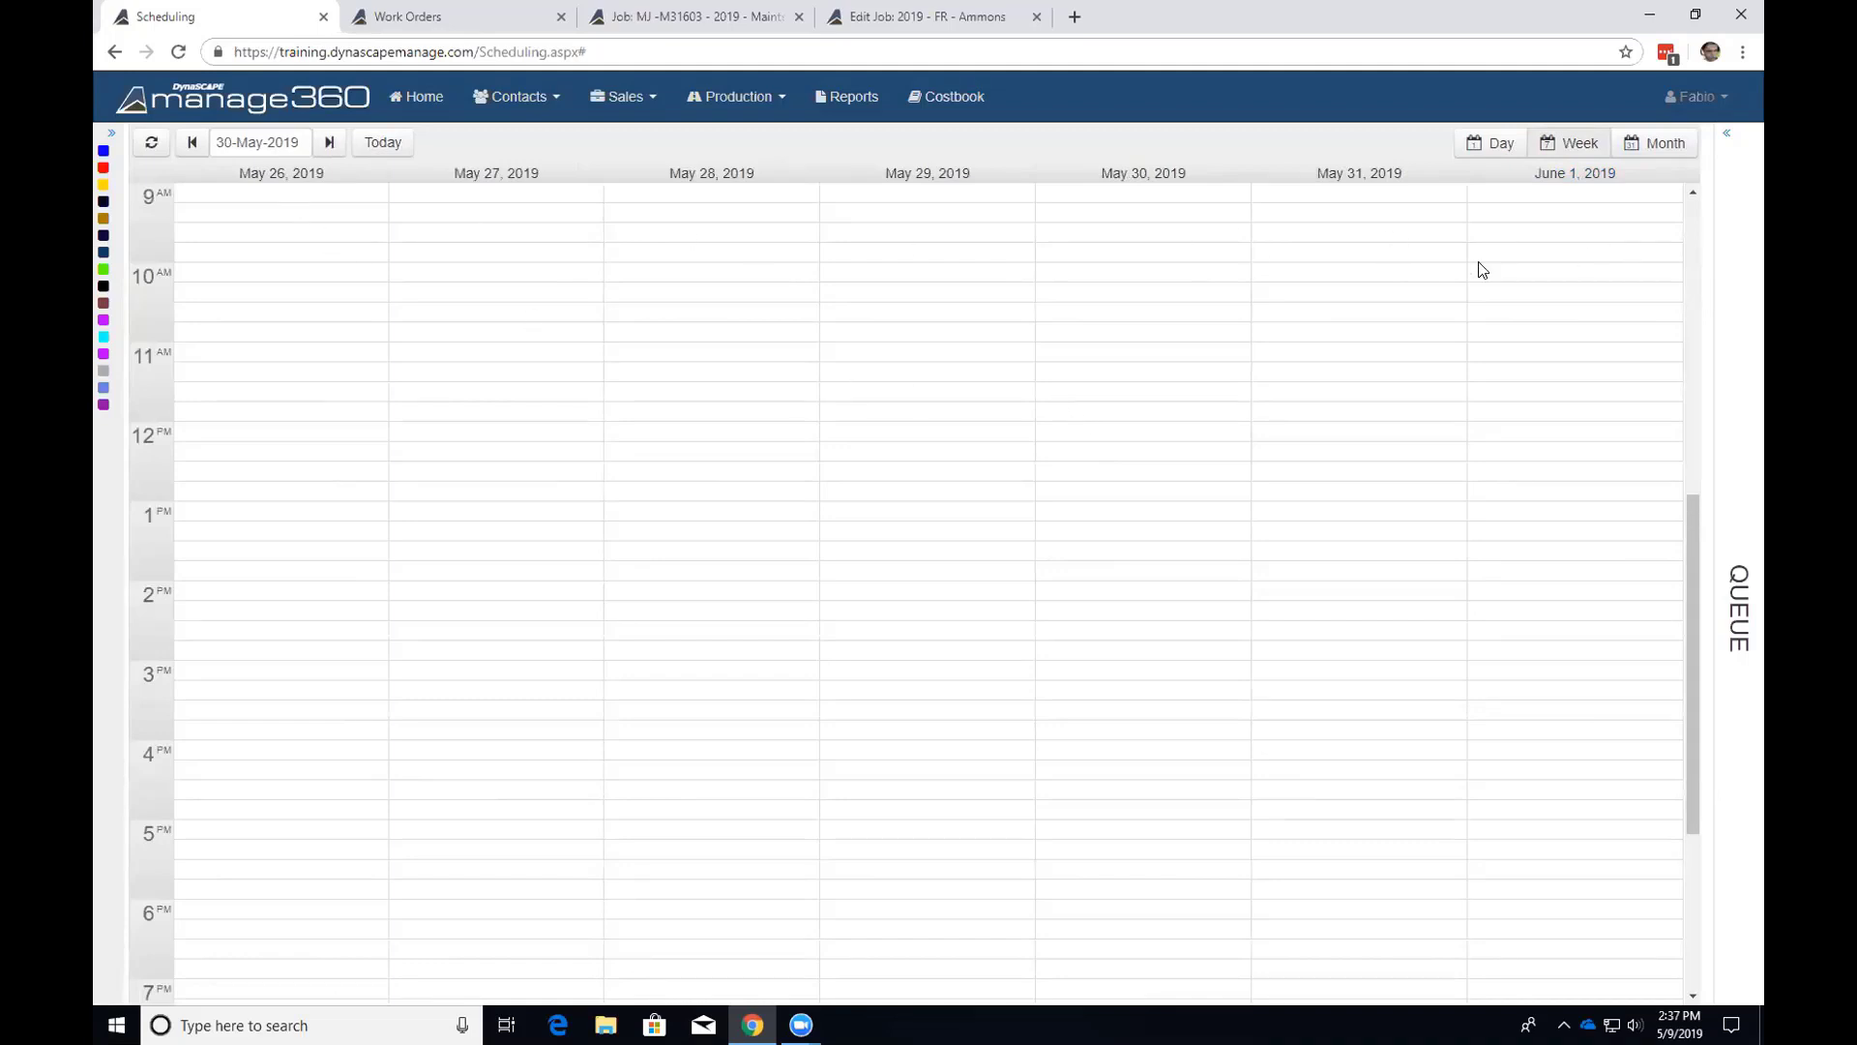
Check the date picker and return the calendar to today's date.
{"action": "left_click", "coordinate": [254, 145]}
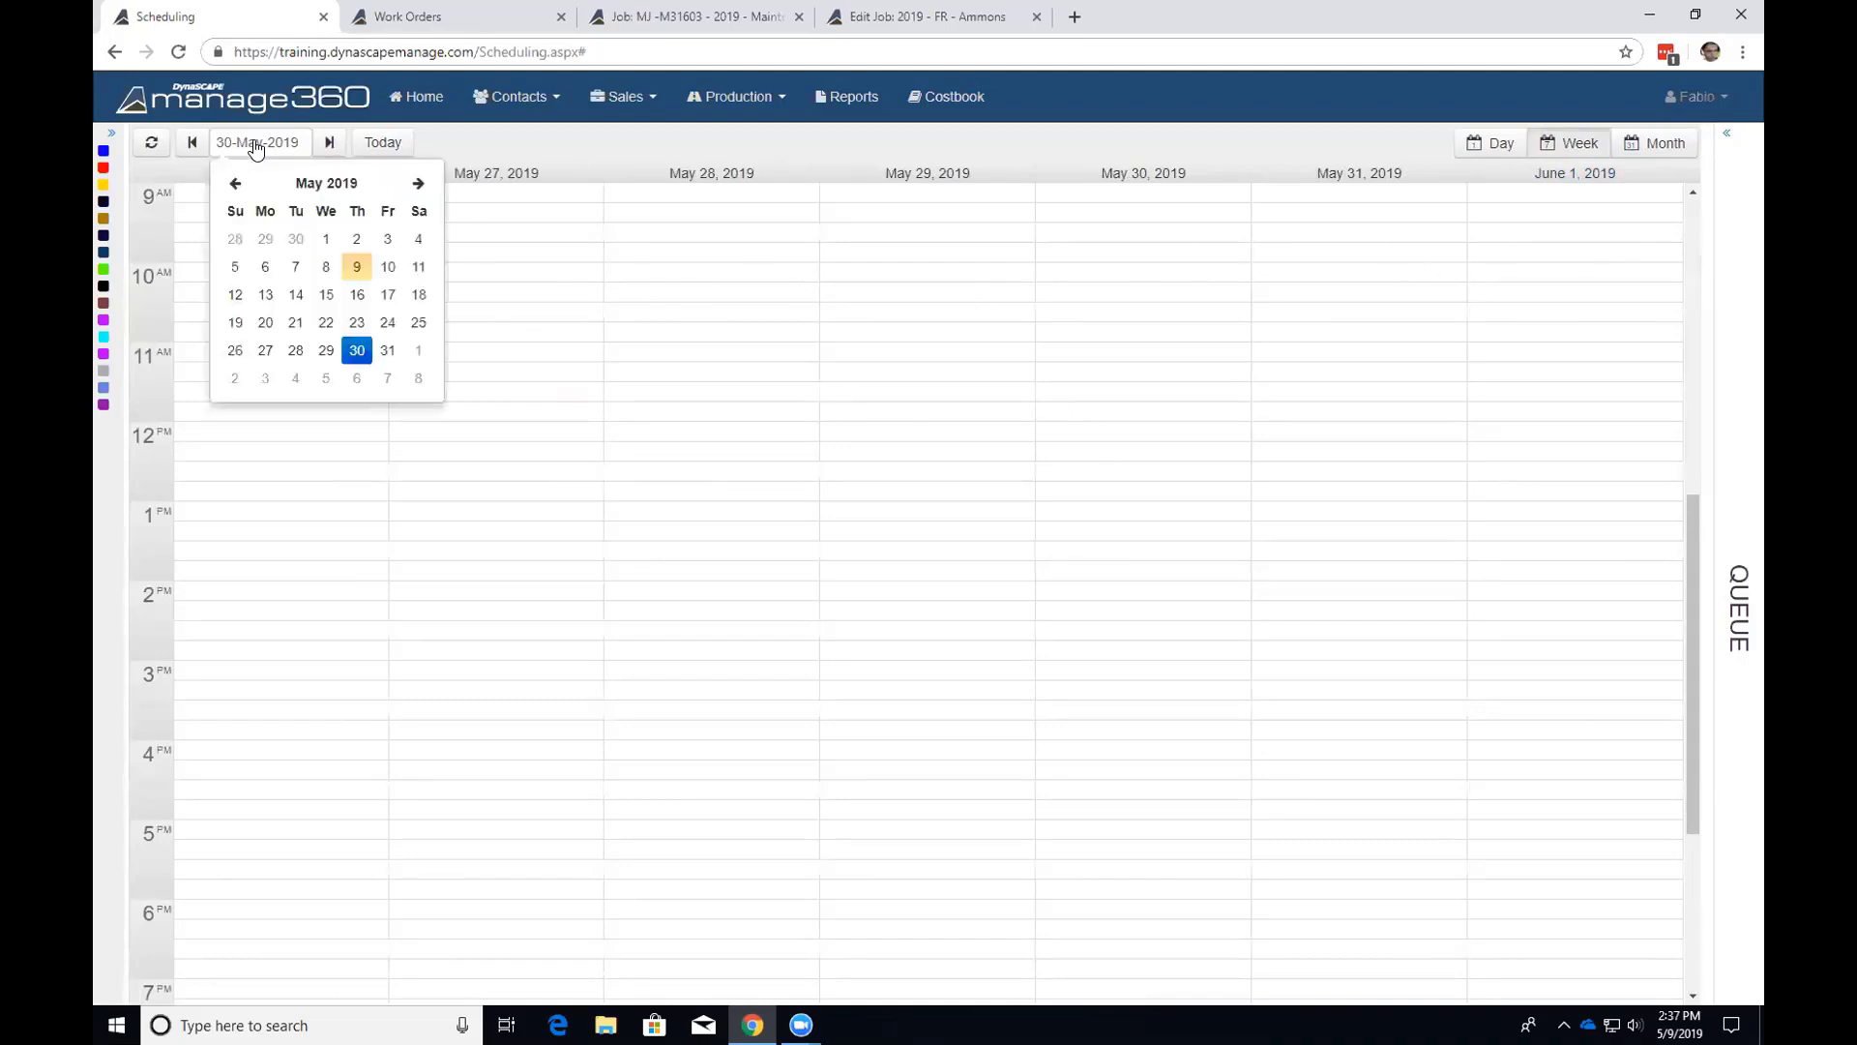
{"action": "left_click", "coordinate": [367, 143]}
{"action": "left_click", "coordinate": [367, 143]}
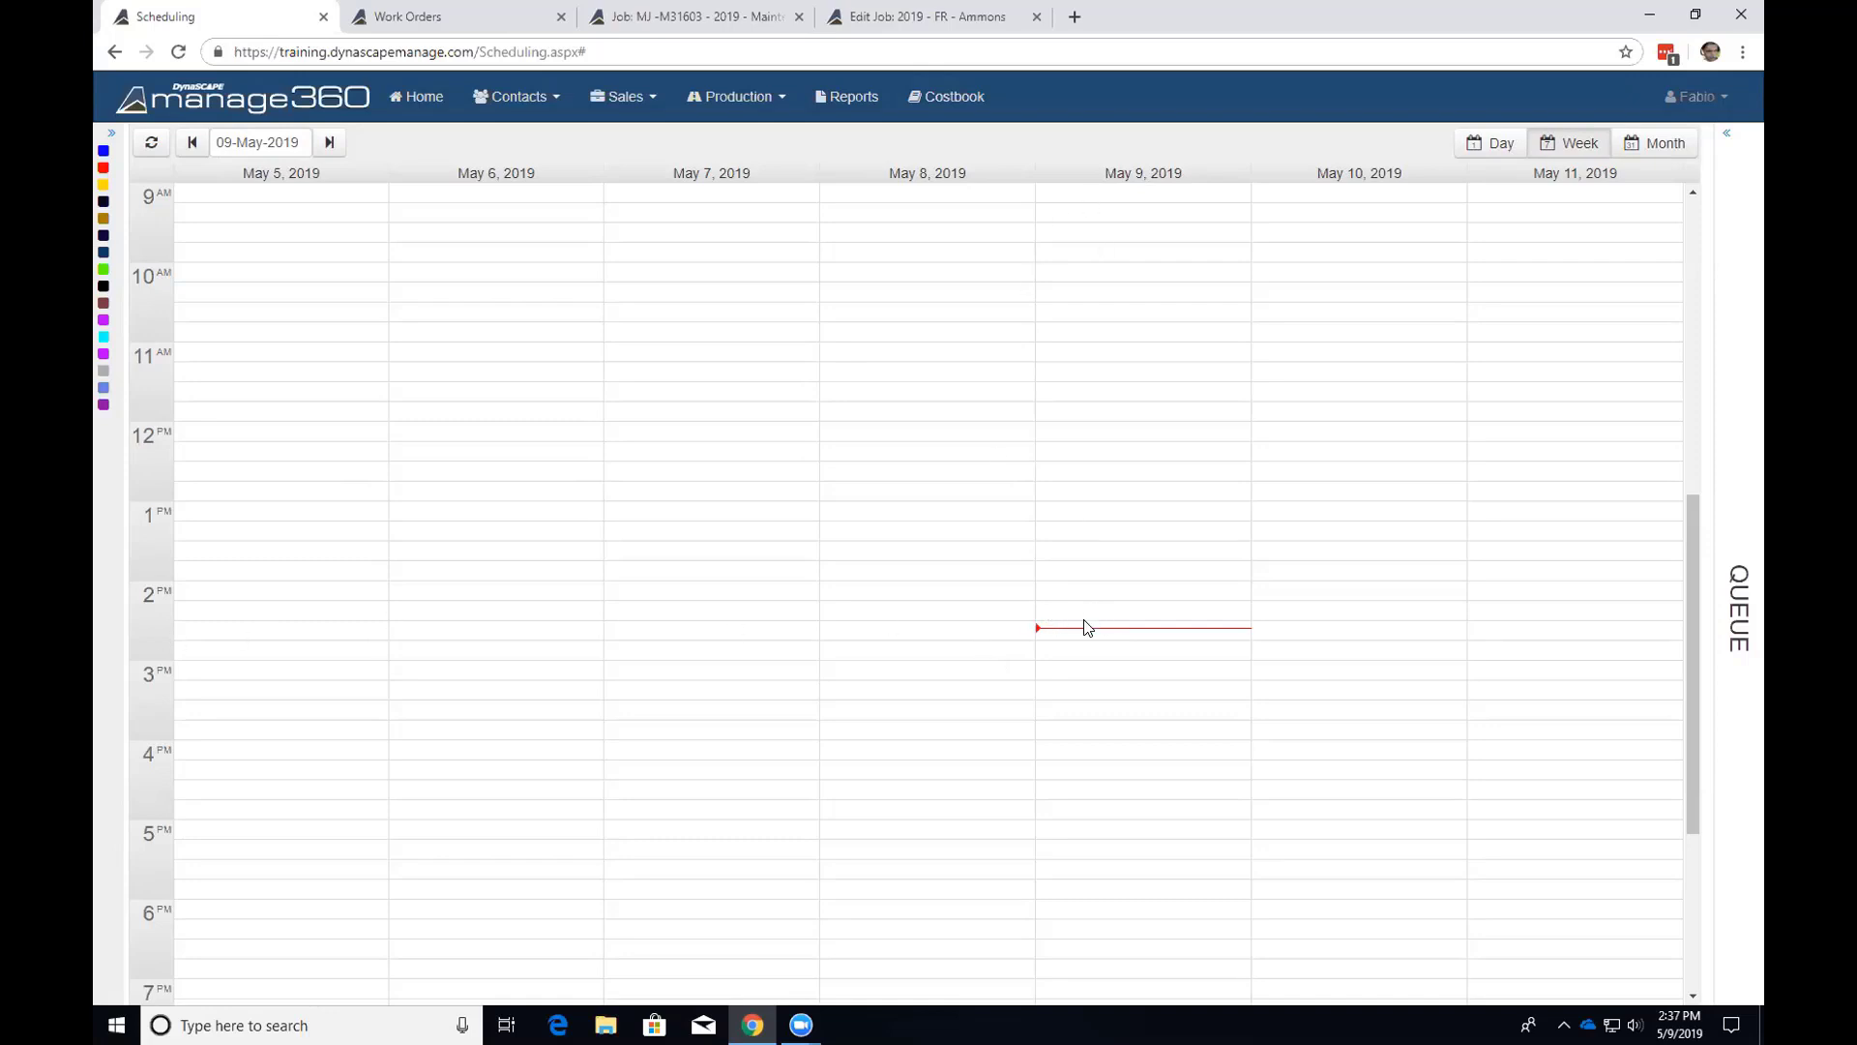
Look through the day and week layouts of the schedule and return to the month layout.
{"action": "left_click", "coordinate": [1477, 147]}
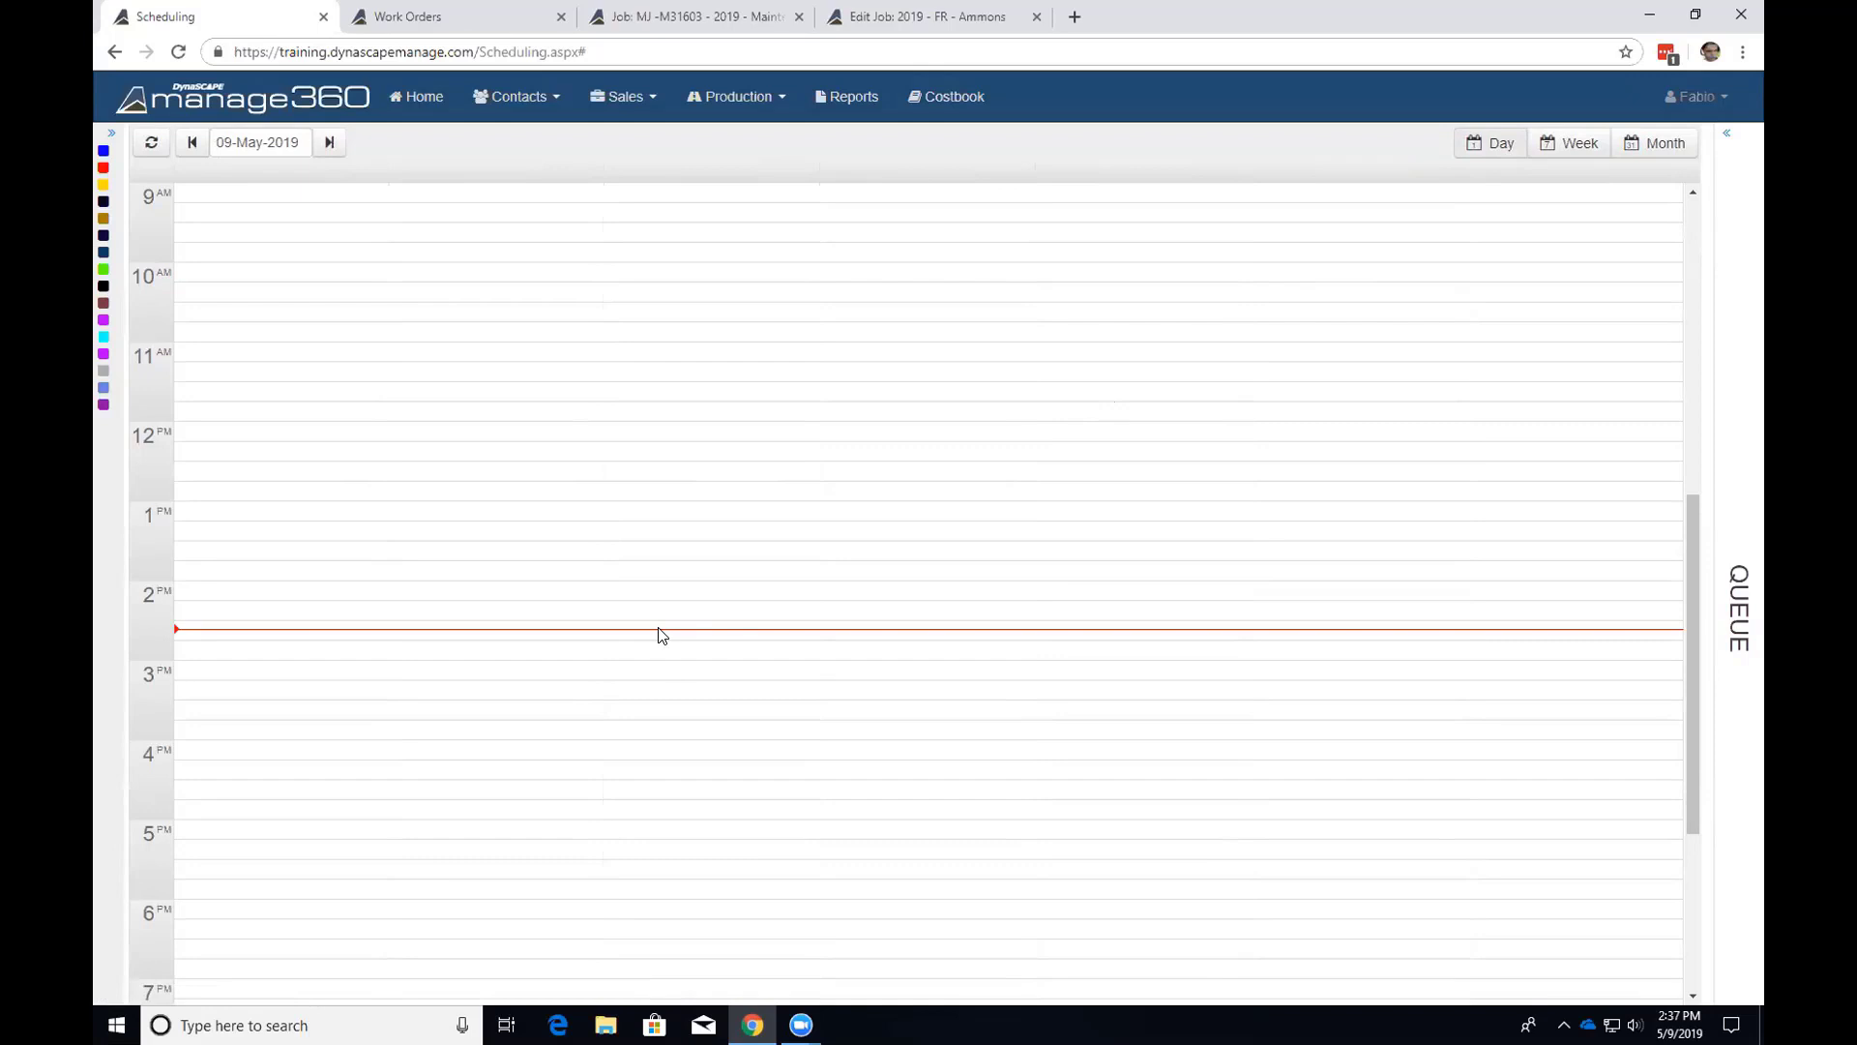
{"action": "left_click", "coordinate": [1559, 147]}
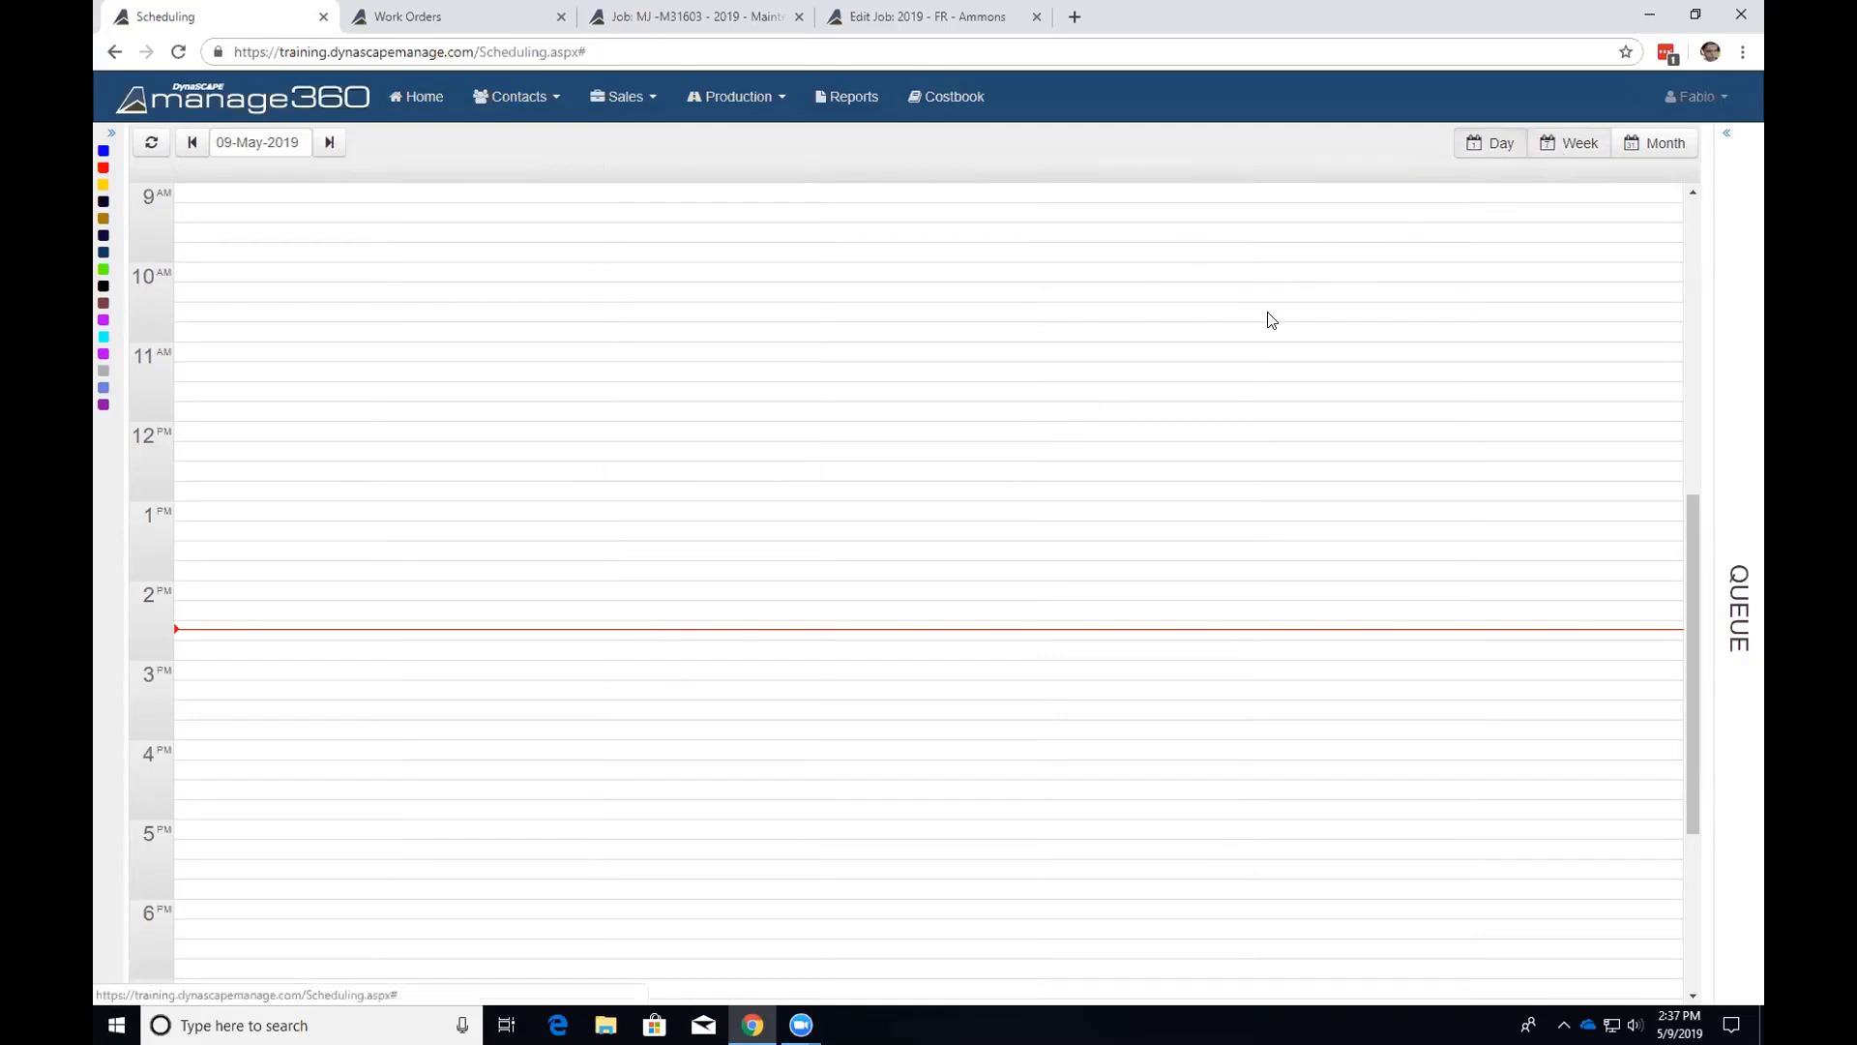
{"action": "left_click", "coordinate": [1662, 154]}
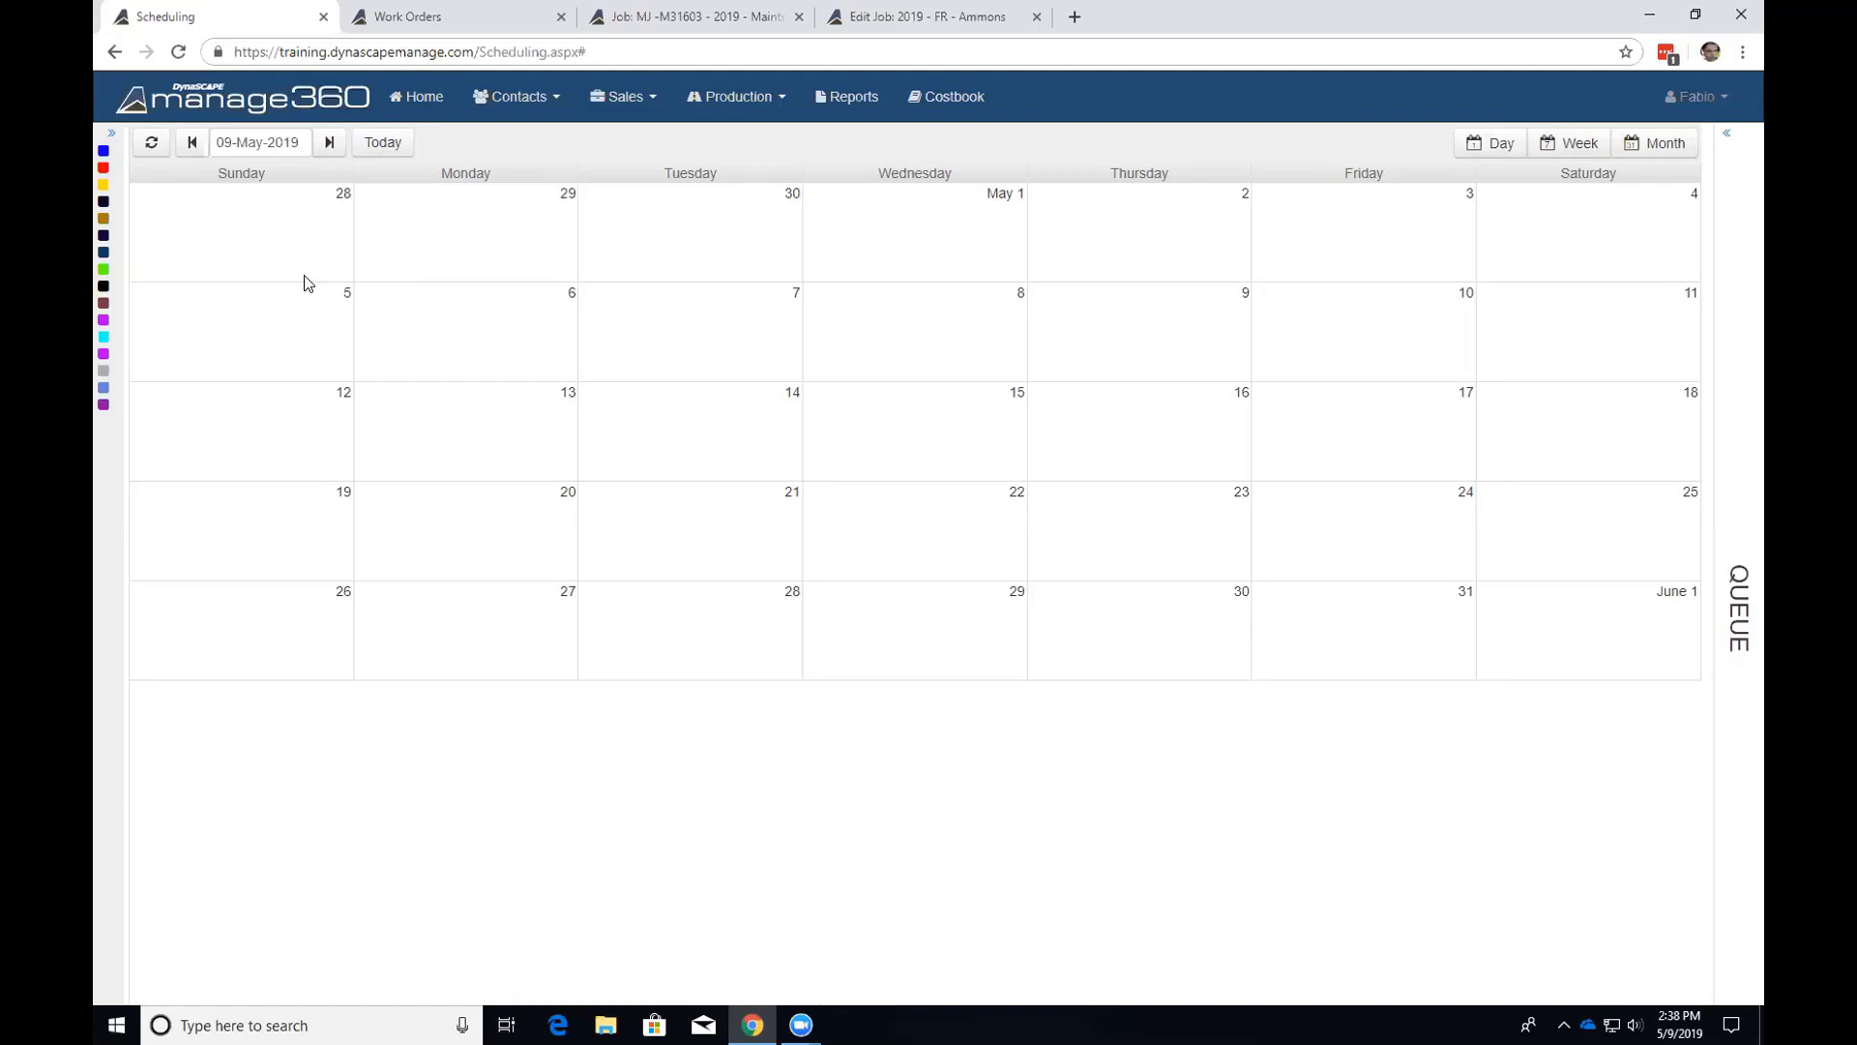
Expand the crew list and show the schedules of all crews in the Maintenance division.
{"action": "left_click", "coordinate": [113, 133]}
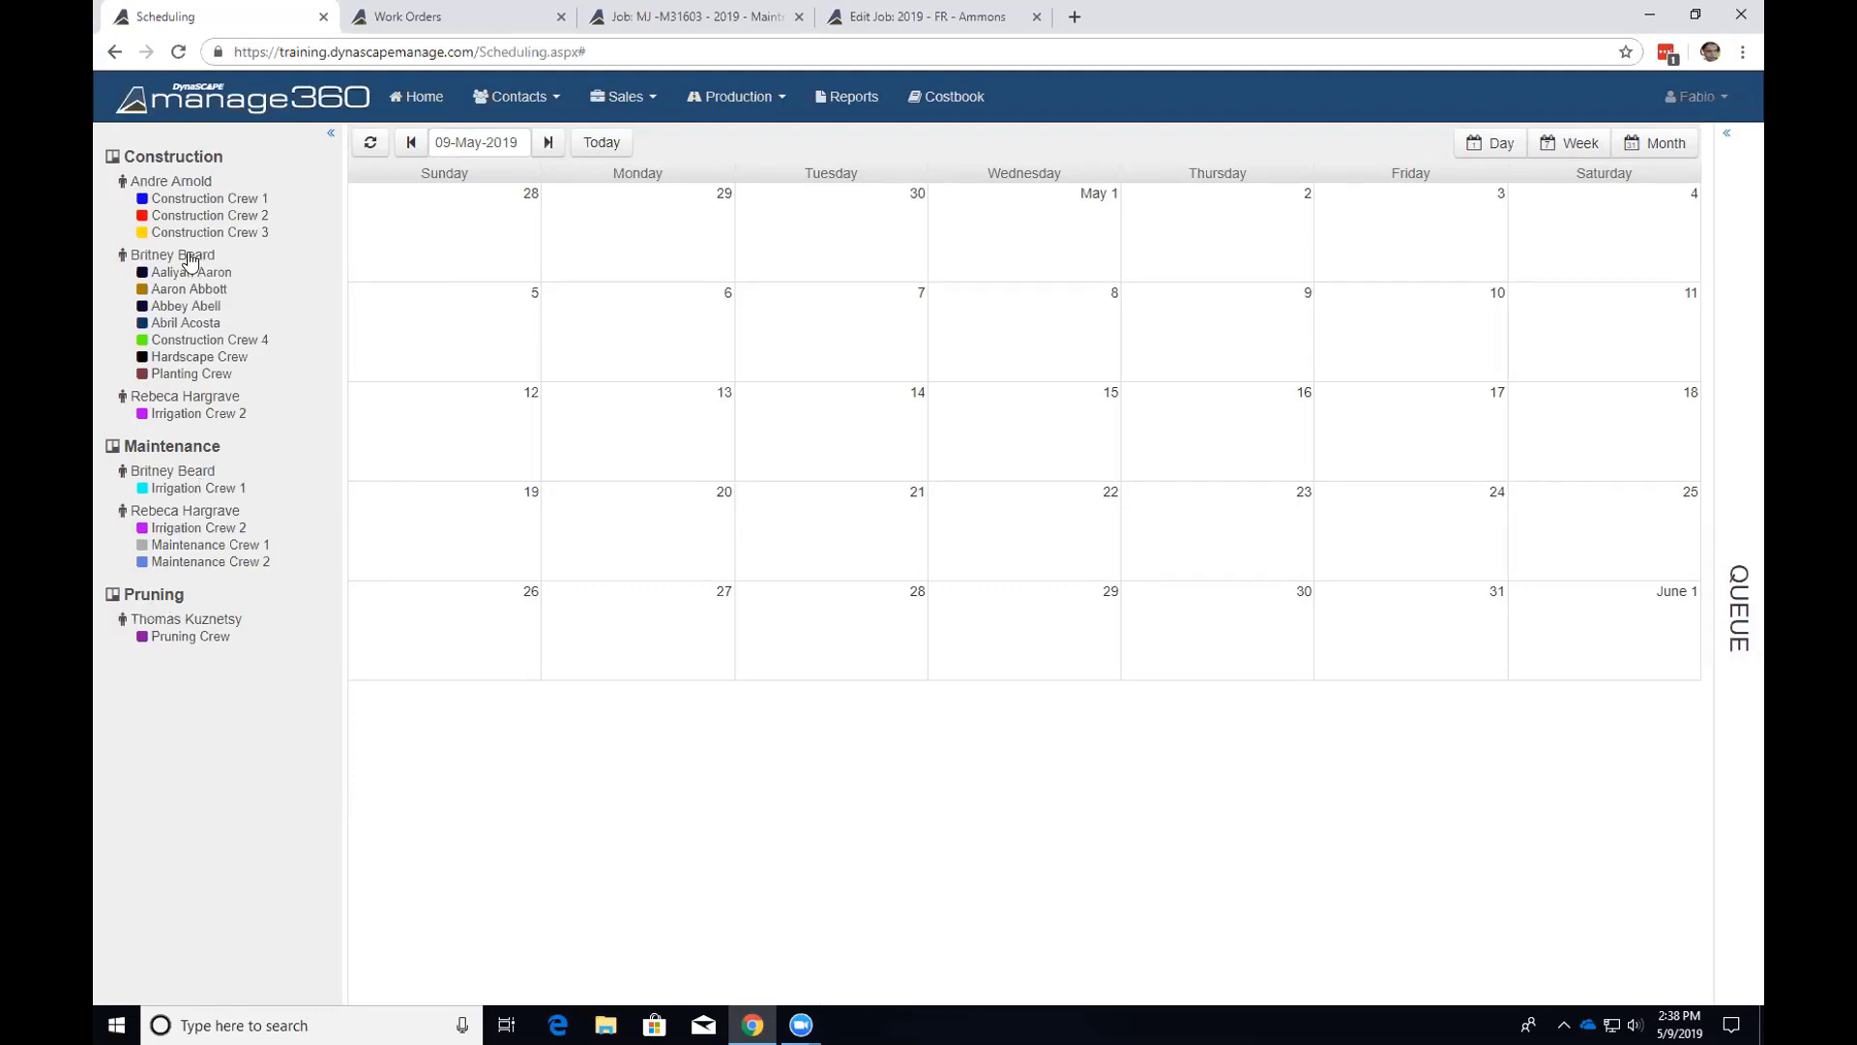
{"action": "mouse_move", "coordinate": [182, 357]}
{"action": "left_click", "coordinate": [162, 451]}
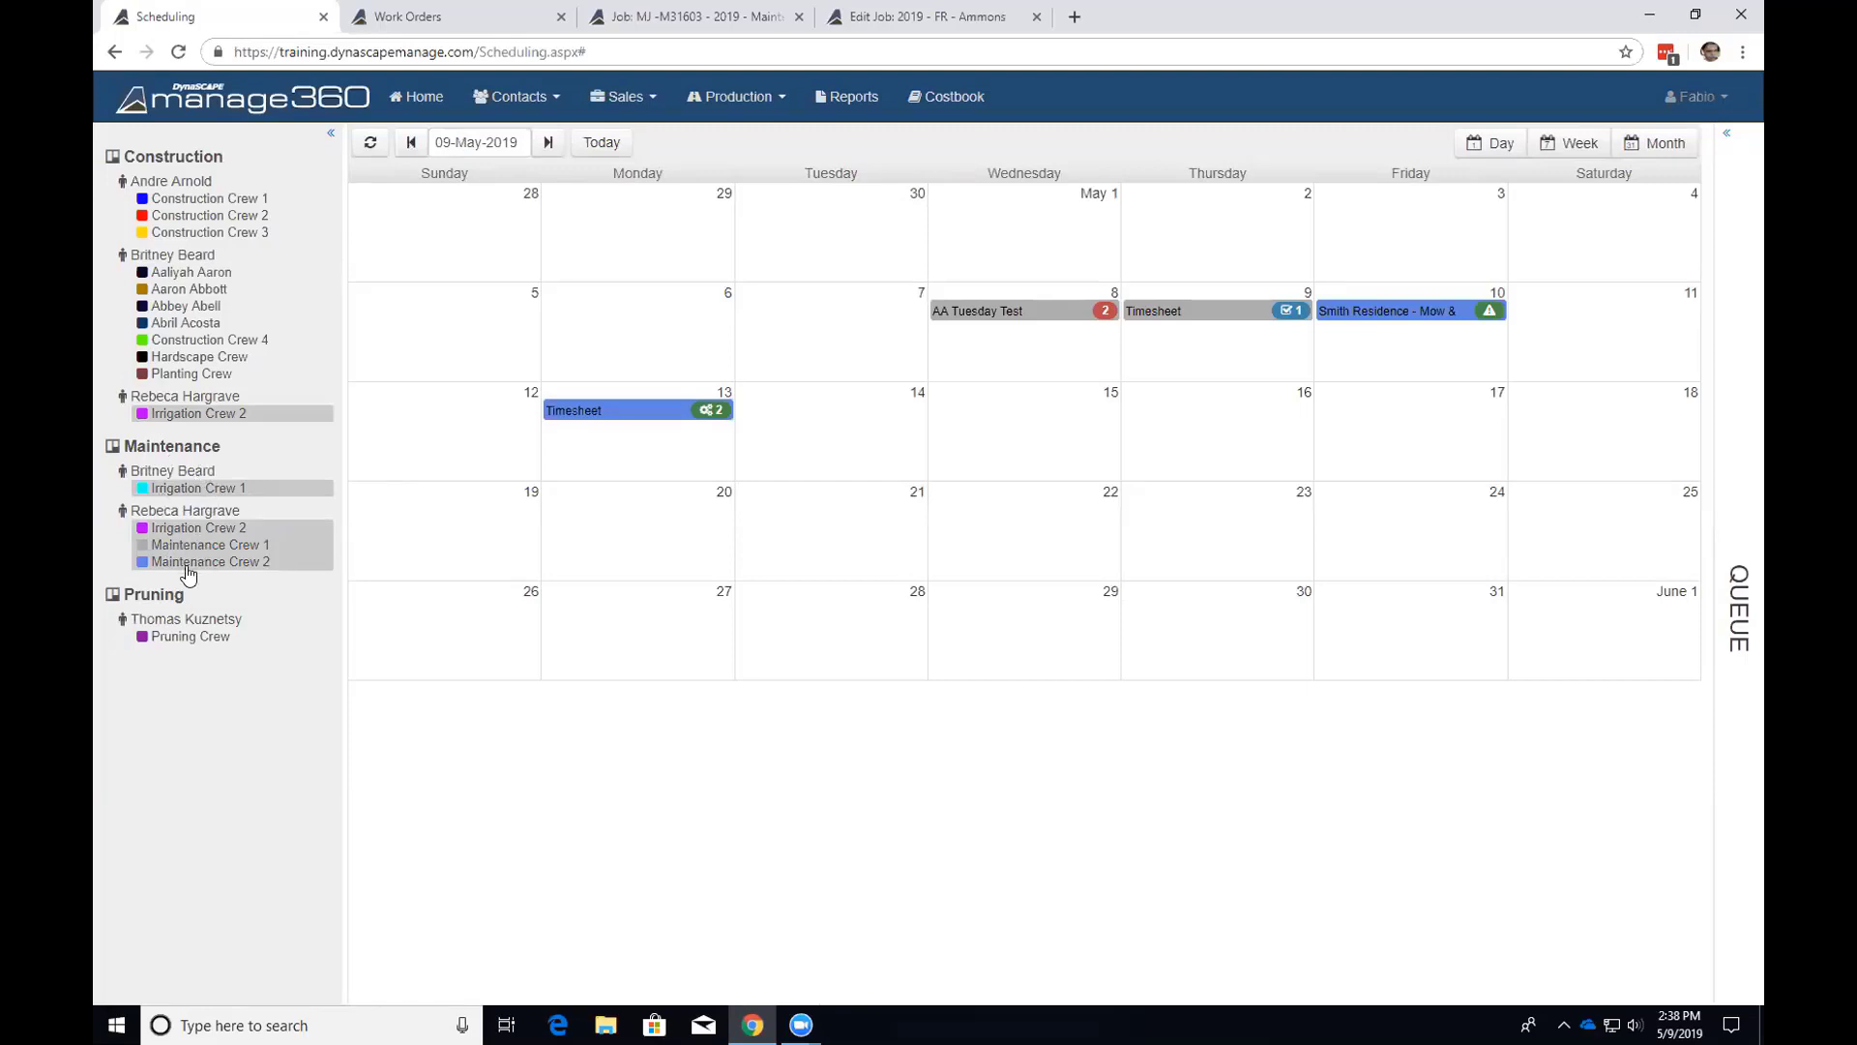
{"action": "mouse_move", "coordinate": [186, 575]}
{"action": "mouse_move", "coordinate": [184, 534]}
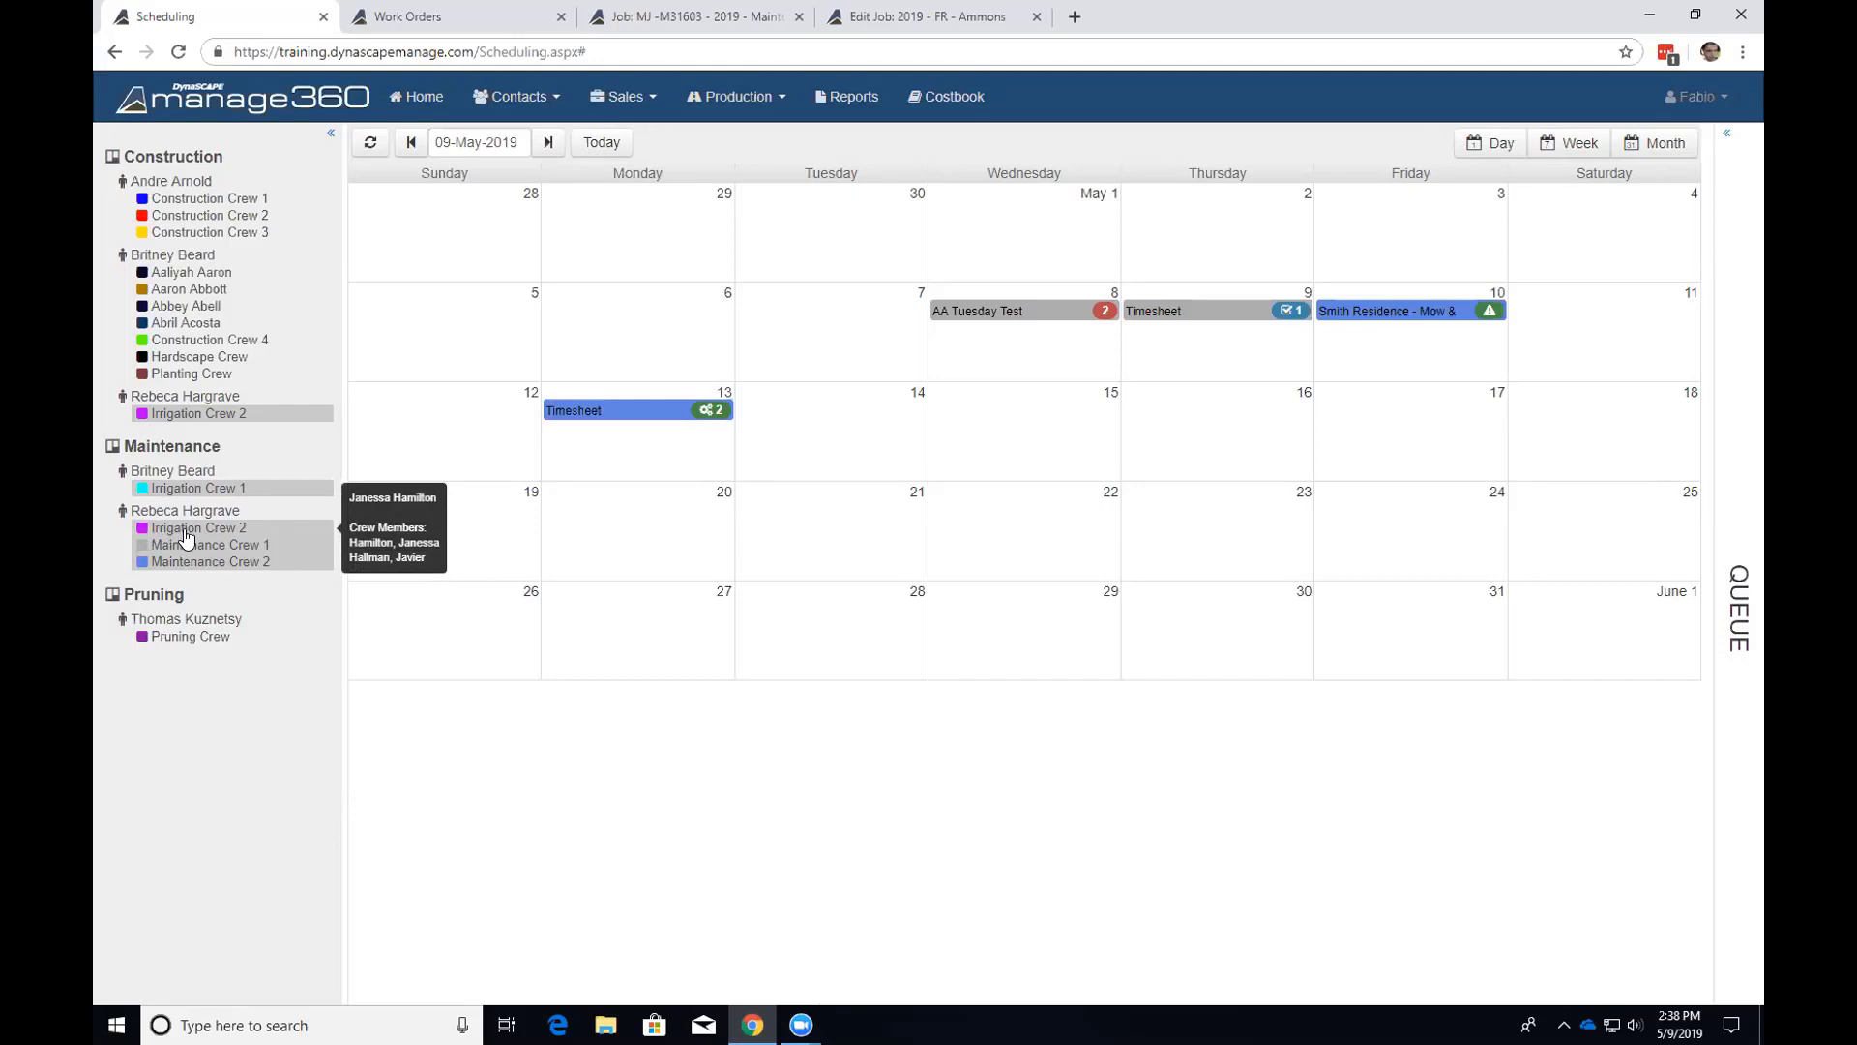
{"action": "mouse_move", "coordinate": [171, 424]}
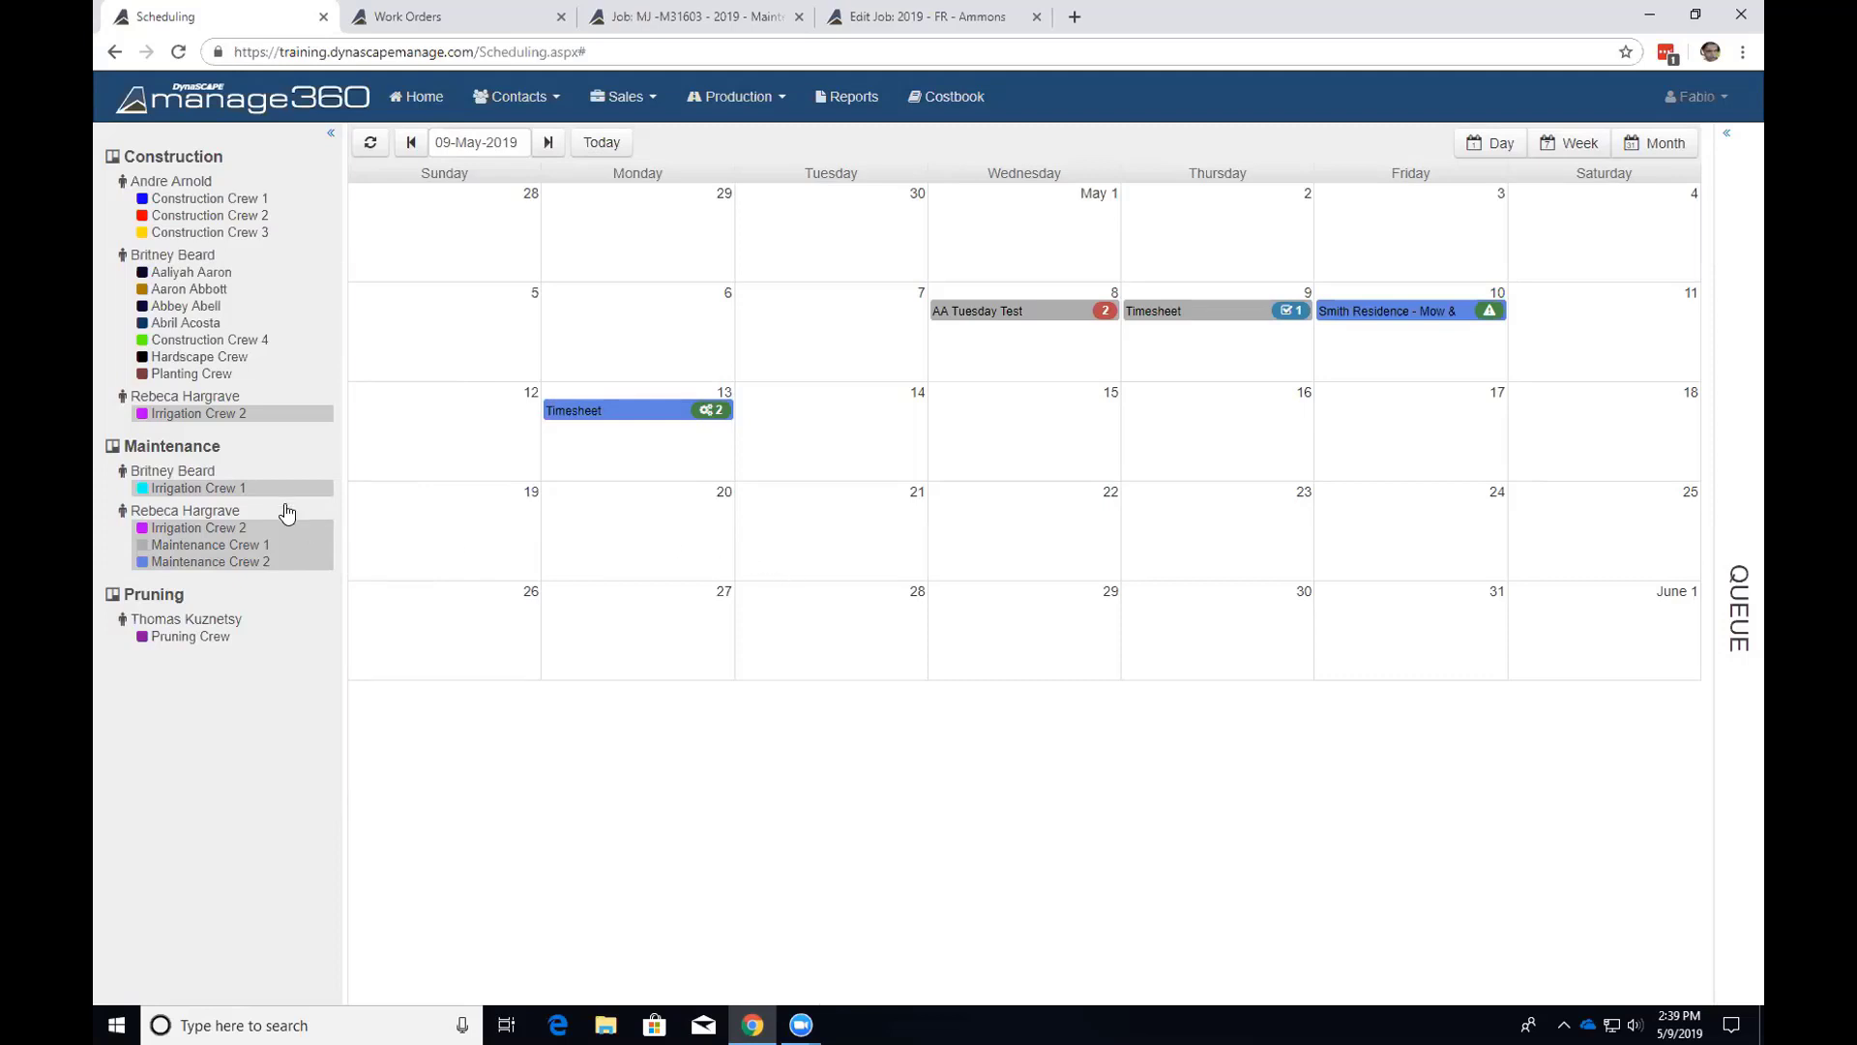
Deselect the Maintenance division and limit the calendar to Maintenance Crew 1 and Maintenance Crew 2, trying Irrigation Crew 2 along the way.
{"action": "left_click", "coordinate": [184, 449]}
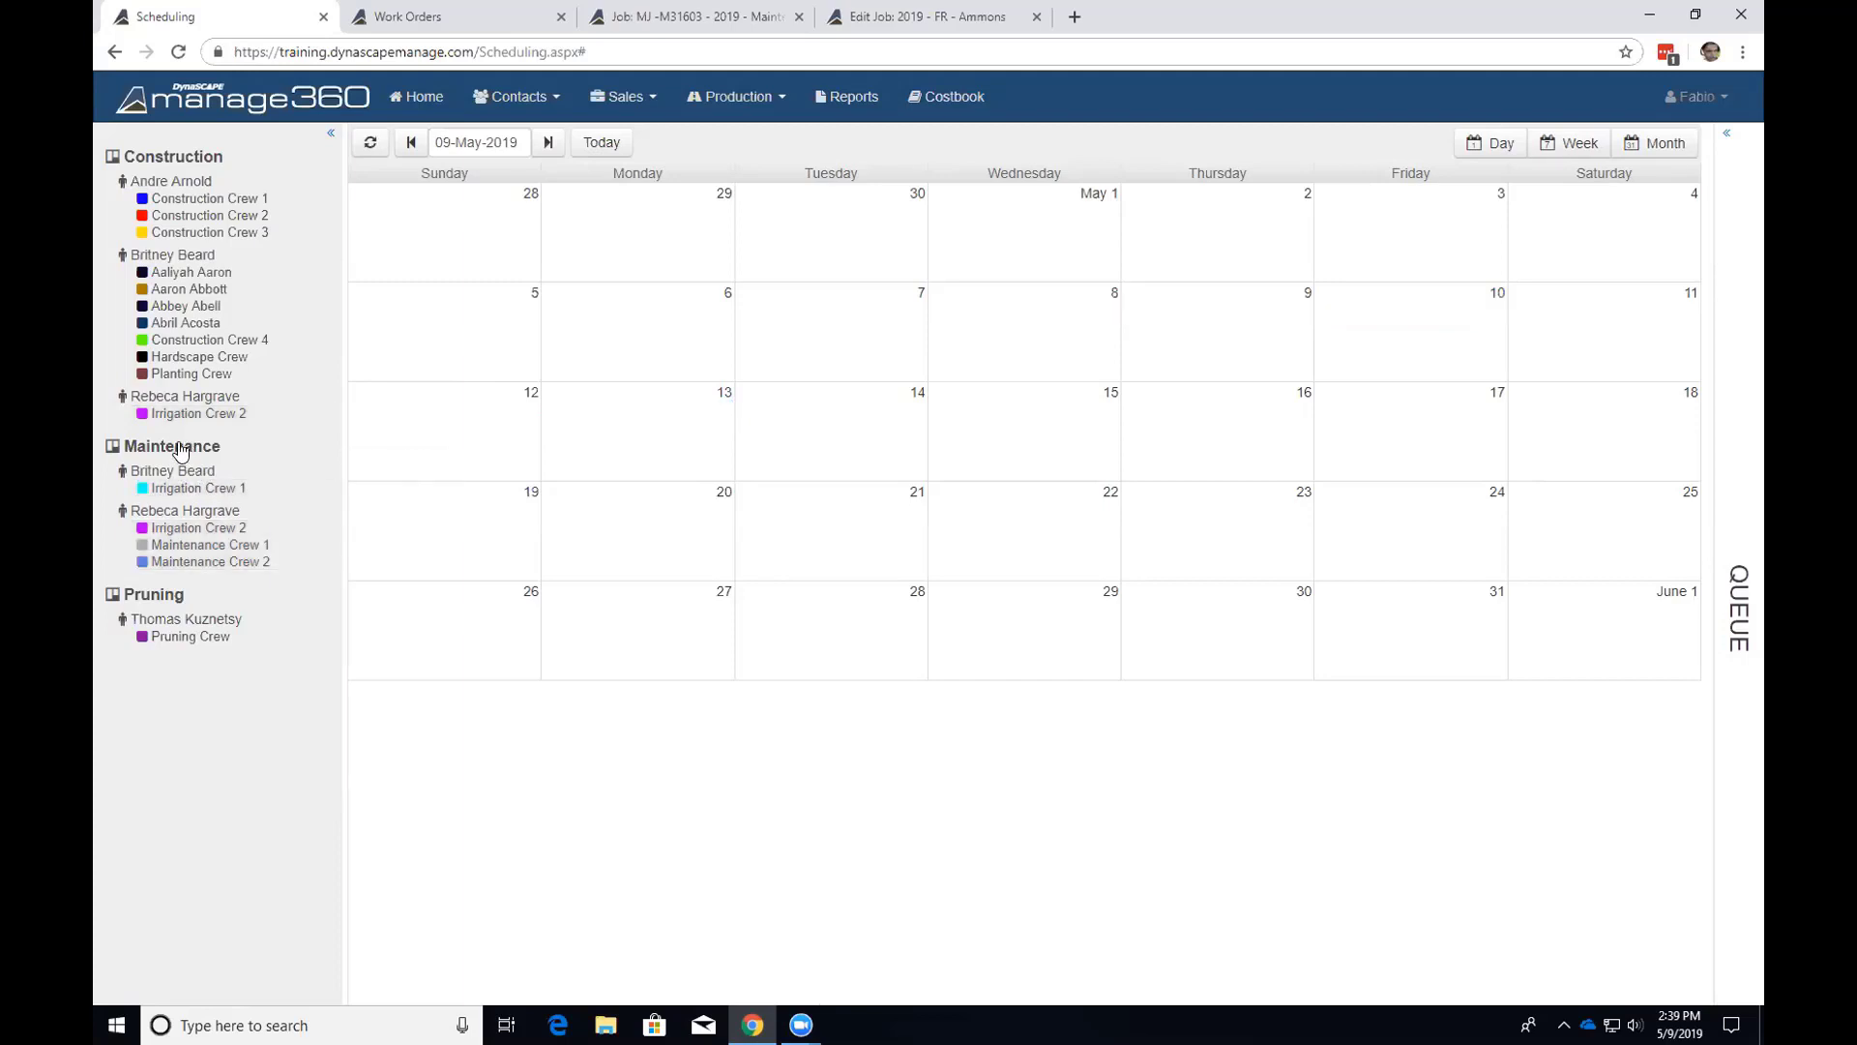
{"action": "left_click", "coordinate": [194, 531]}
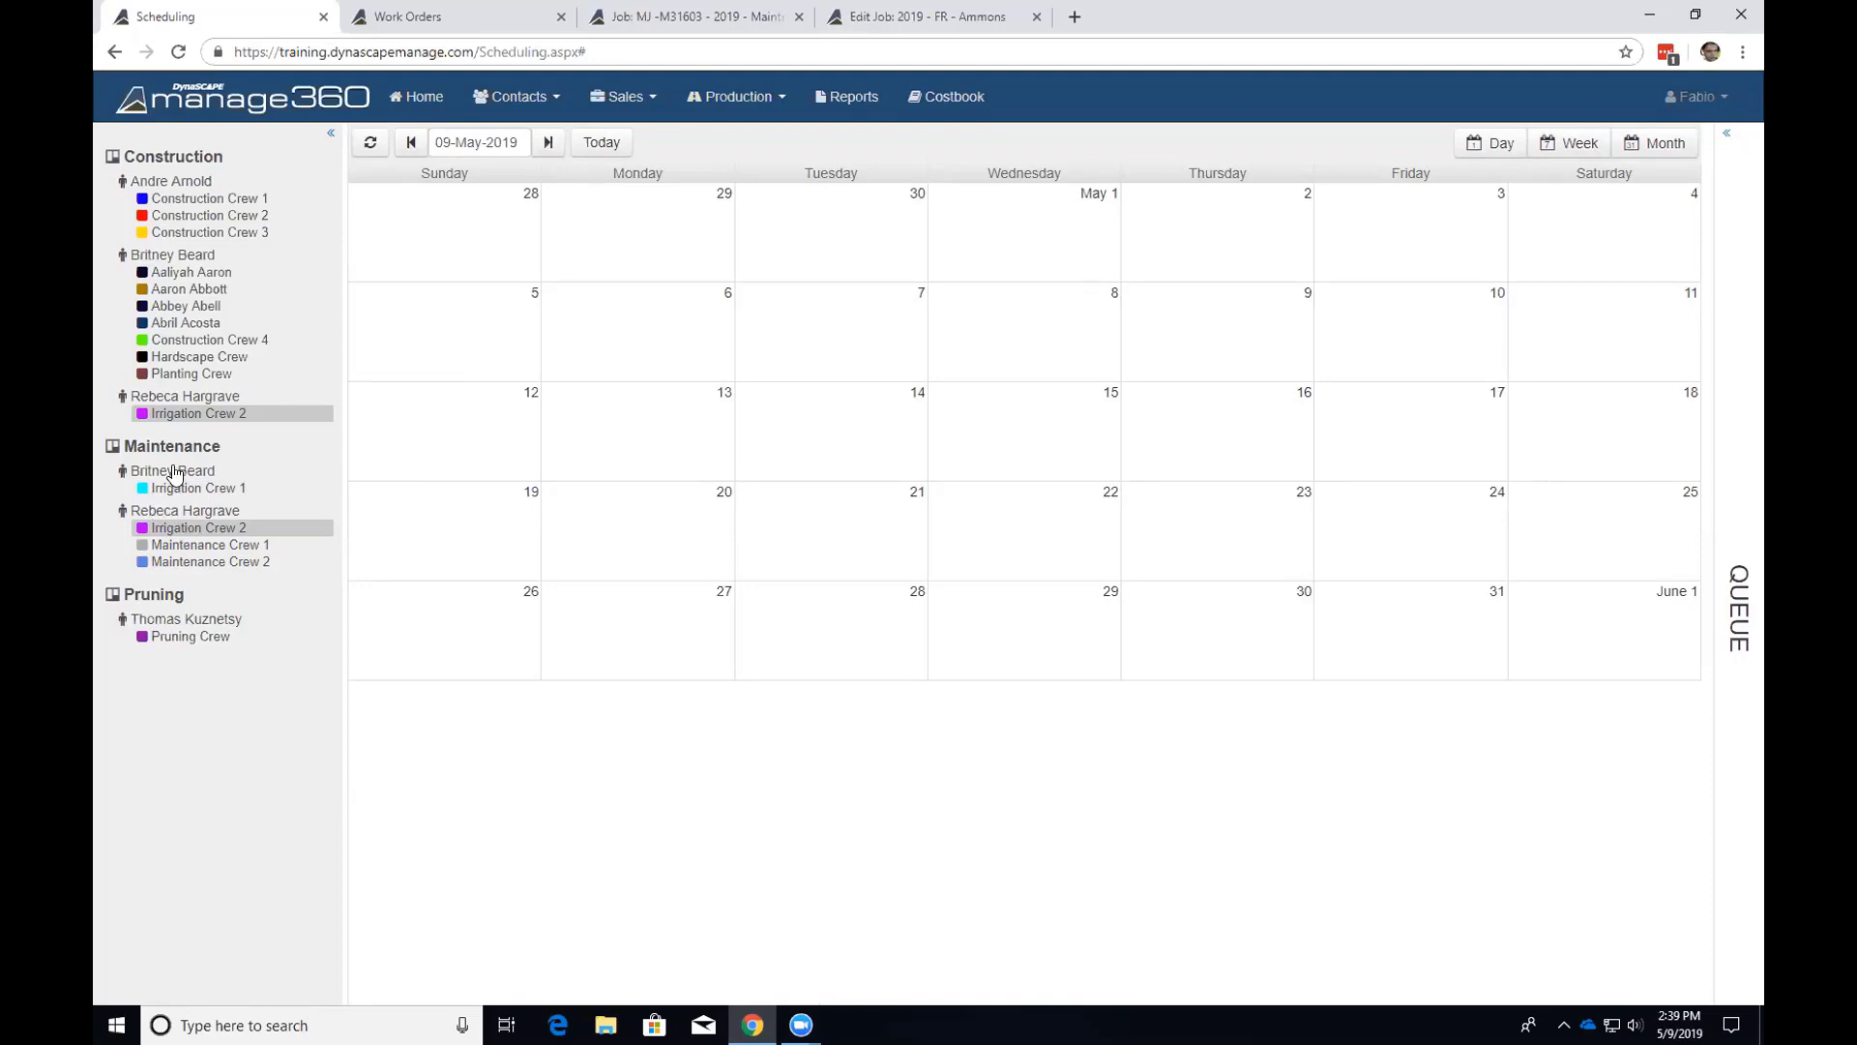
{"action": "mouse_move", "coordinate": [140, 497]}
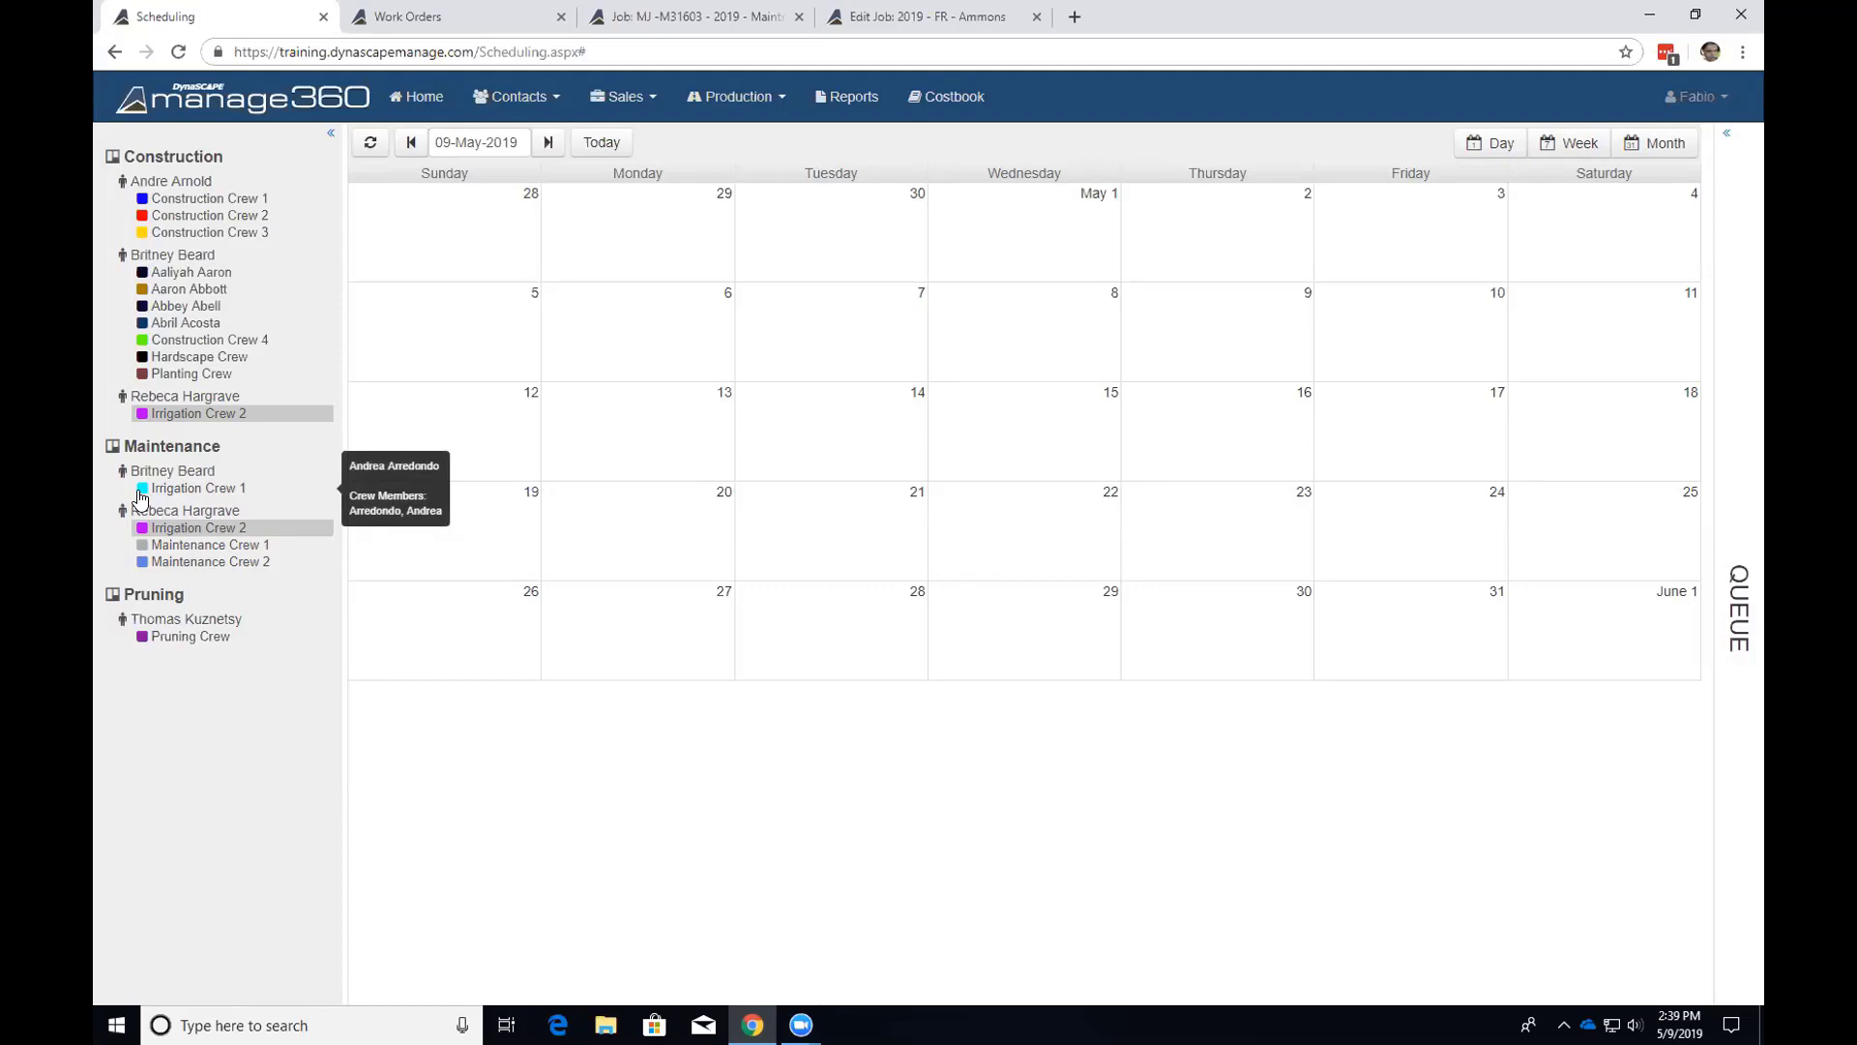
{"action": "left_click", "coordinate": [172, 544]}
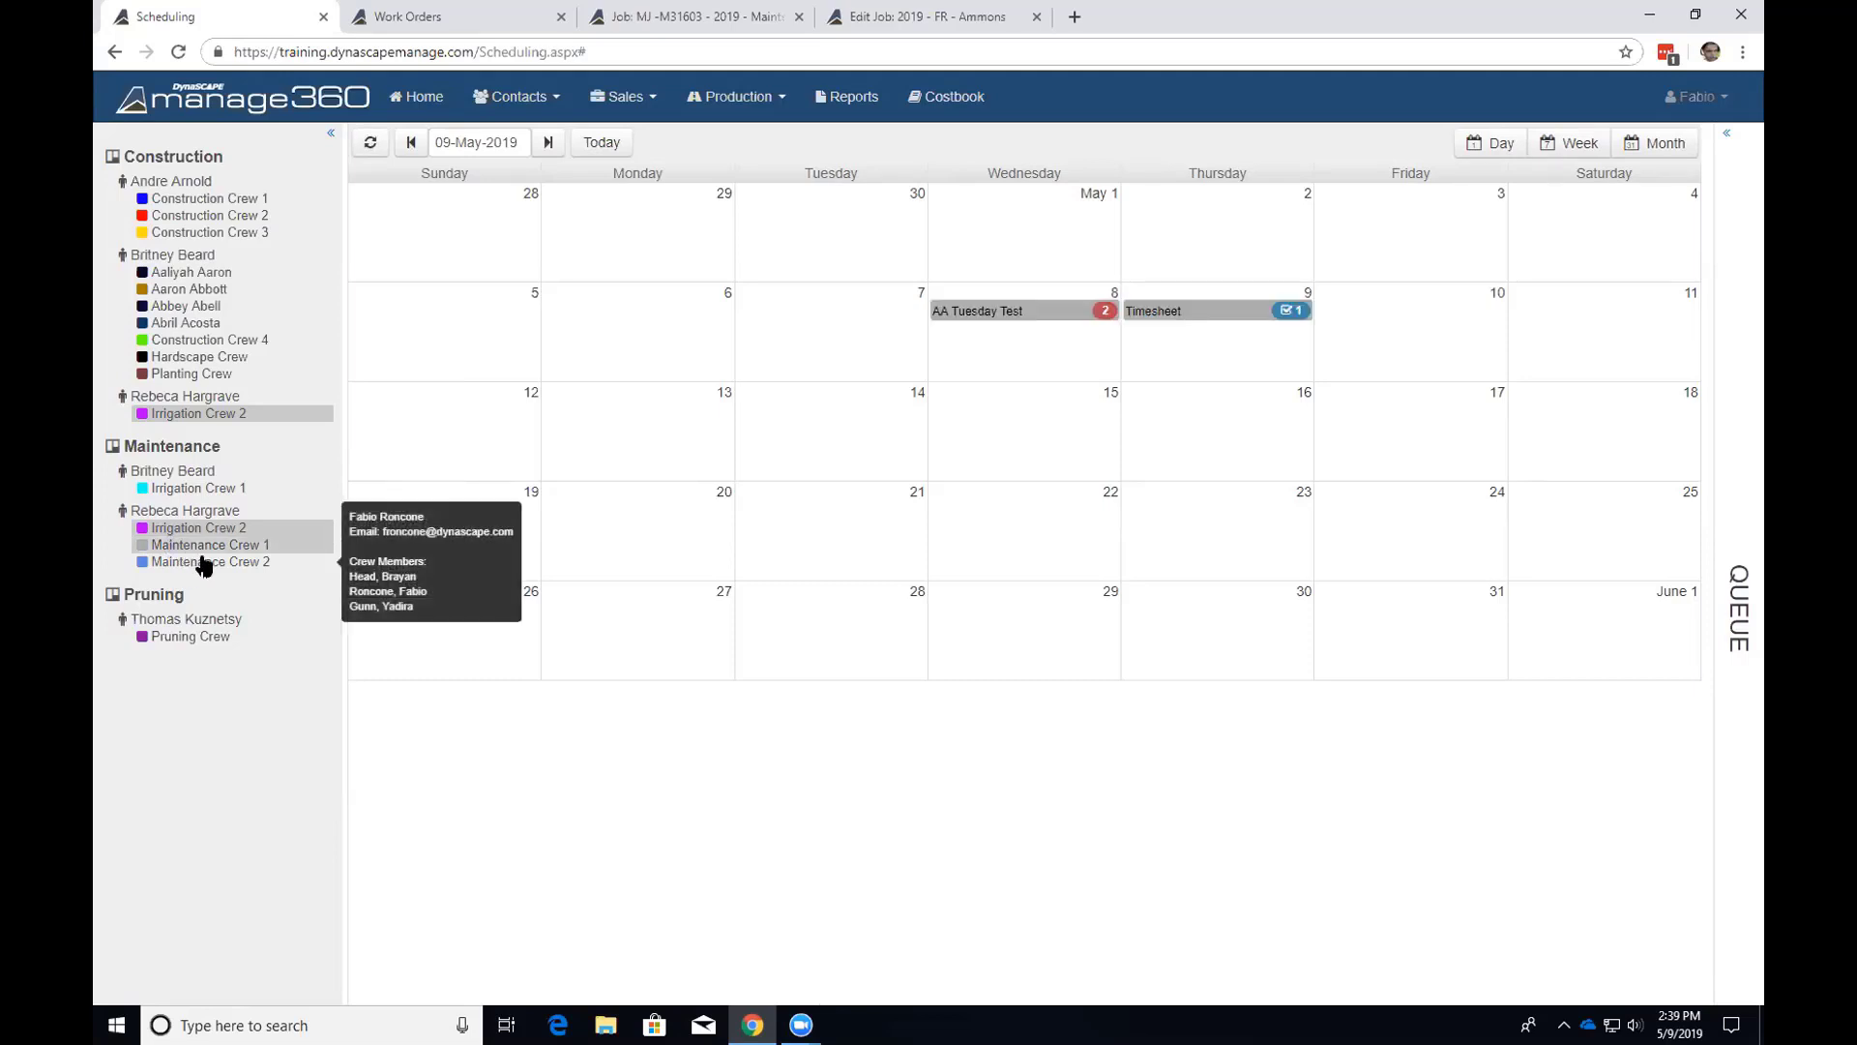
{"action": "left_click", "coordinate": [203, 563]}
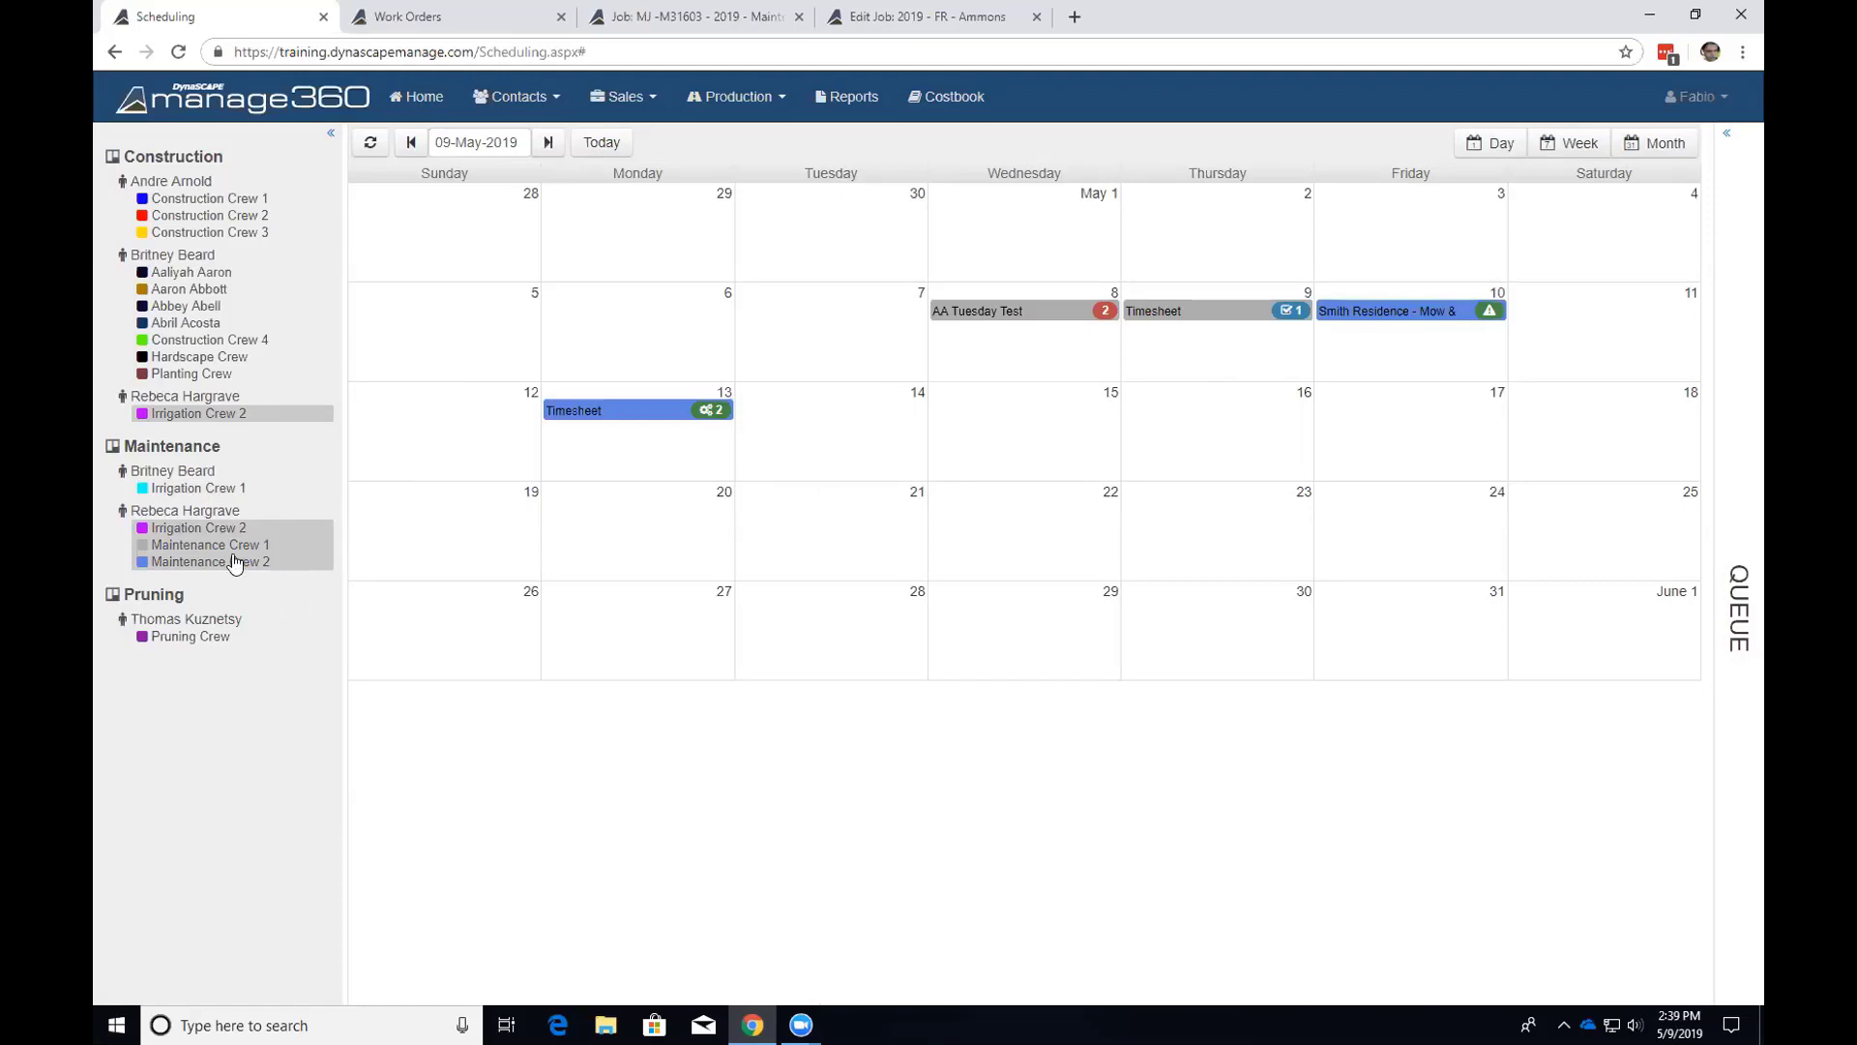
{"action": "left_click", "coordinate": [206, 416]}
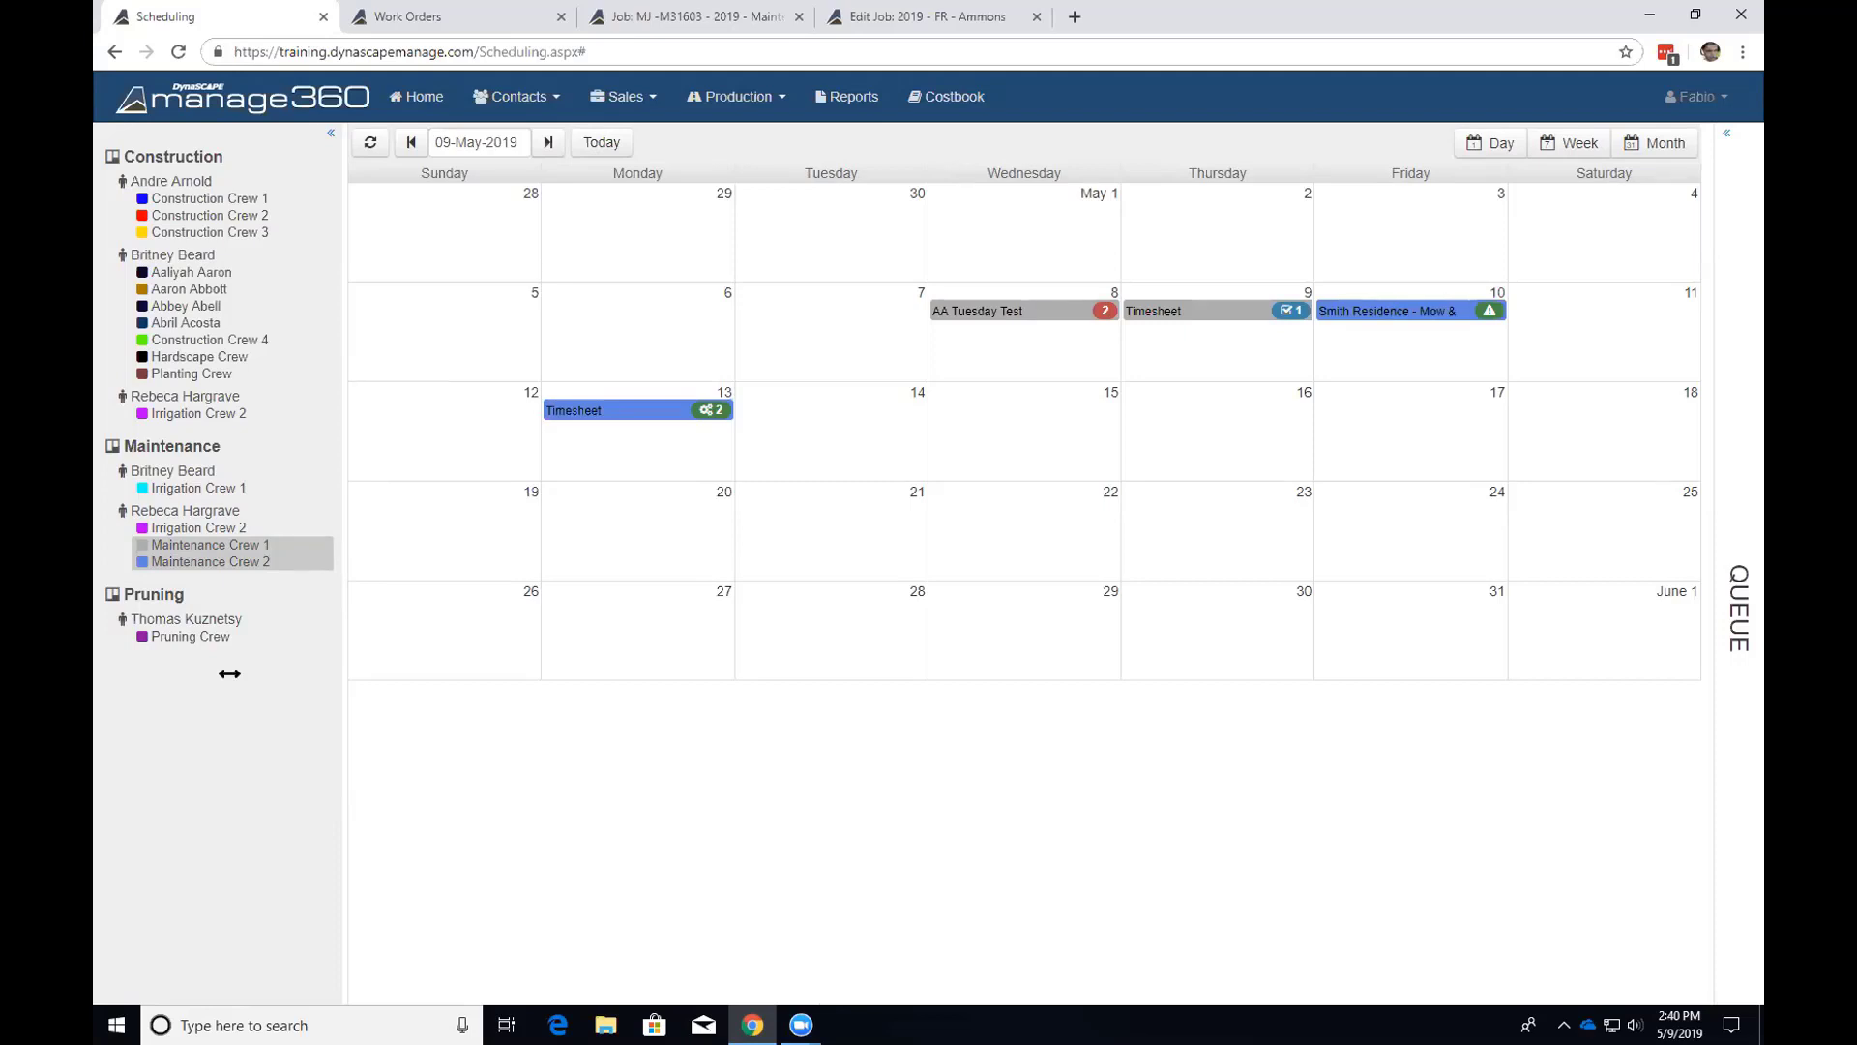
Collapse the crew list and inspect the members of individual crews from their colour swatches.
{"action": "left_click", "coordinate": [329, 140]}
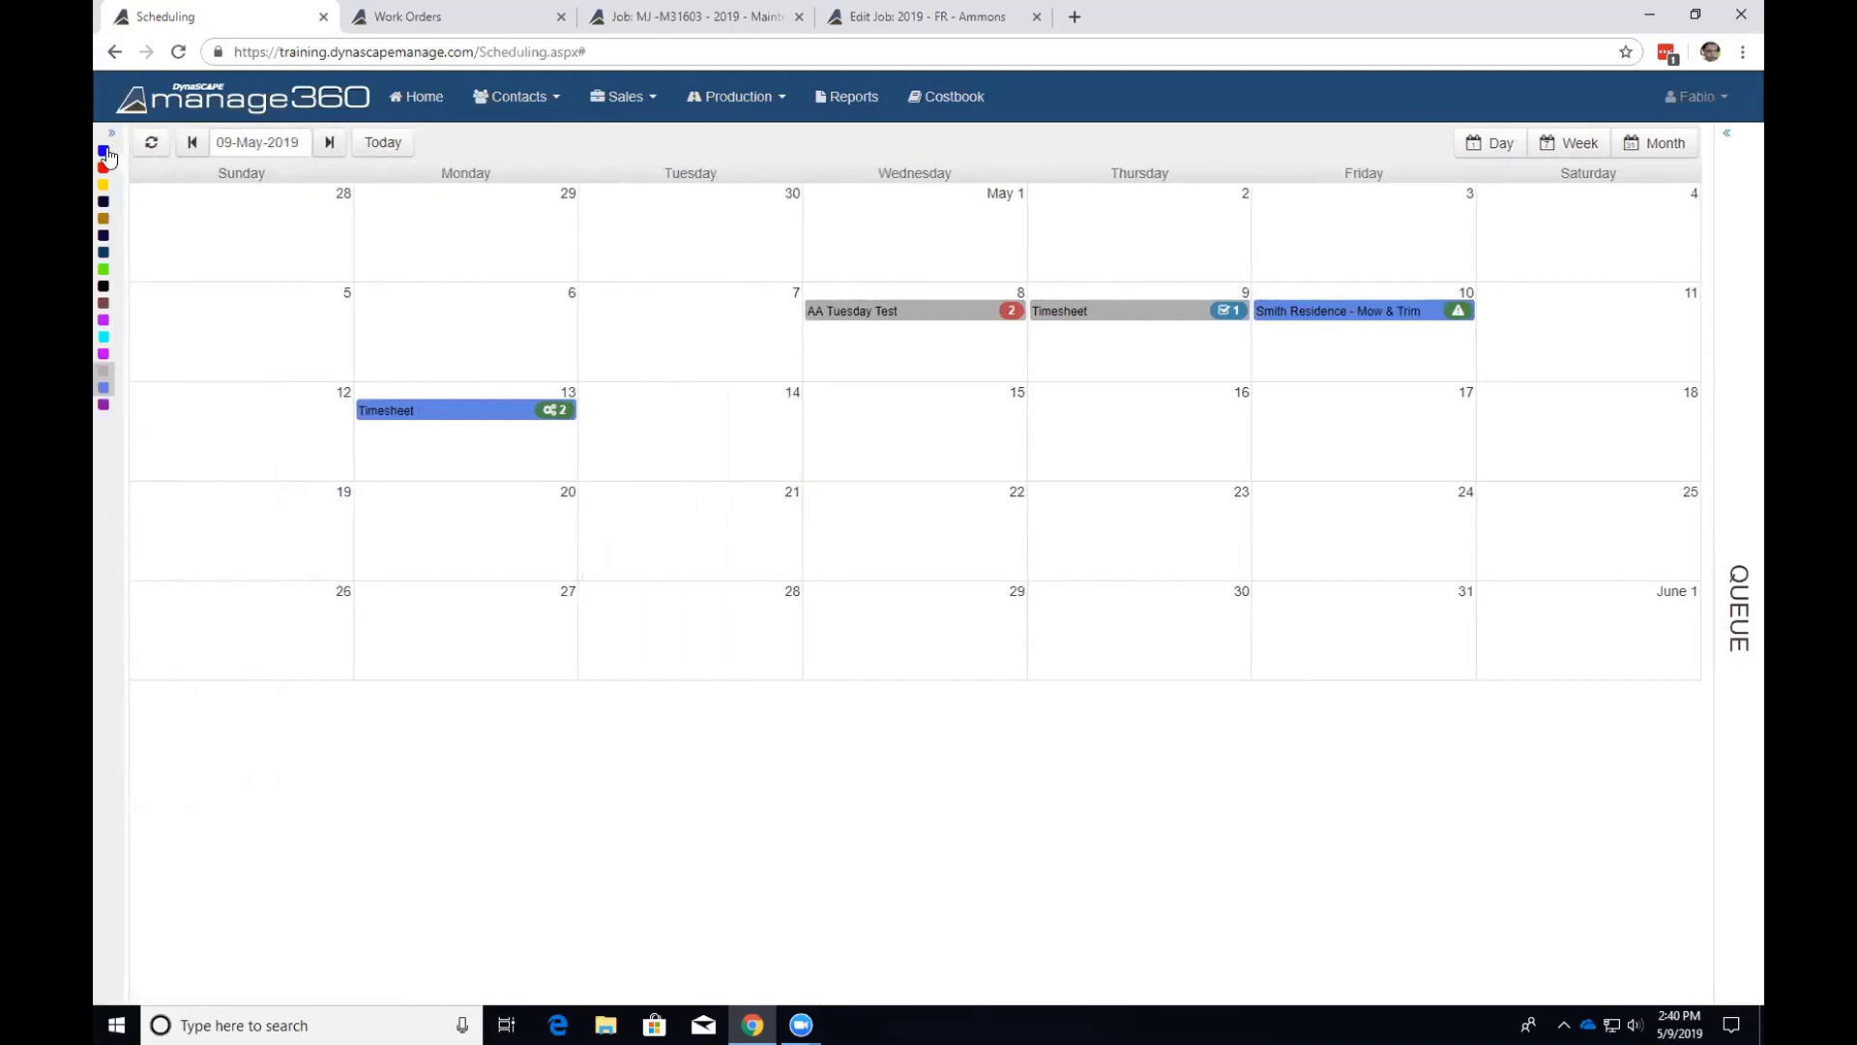
{"action": "mouse_move", "coordinate": [107, 222]}
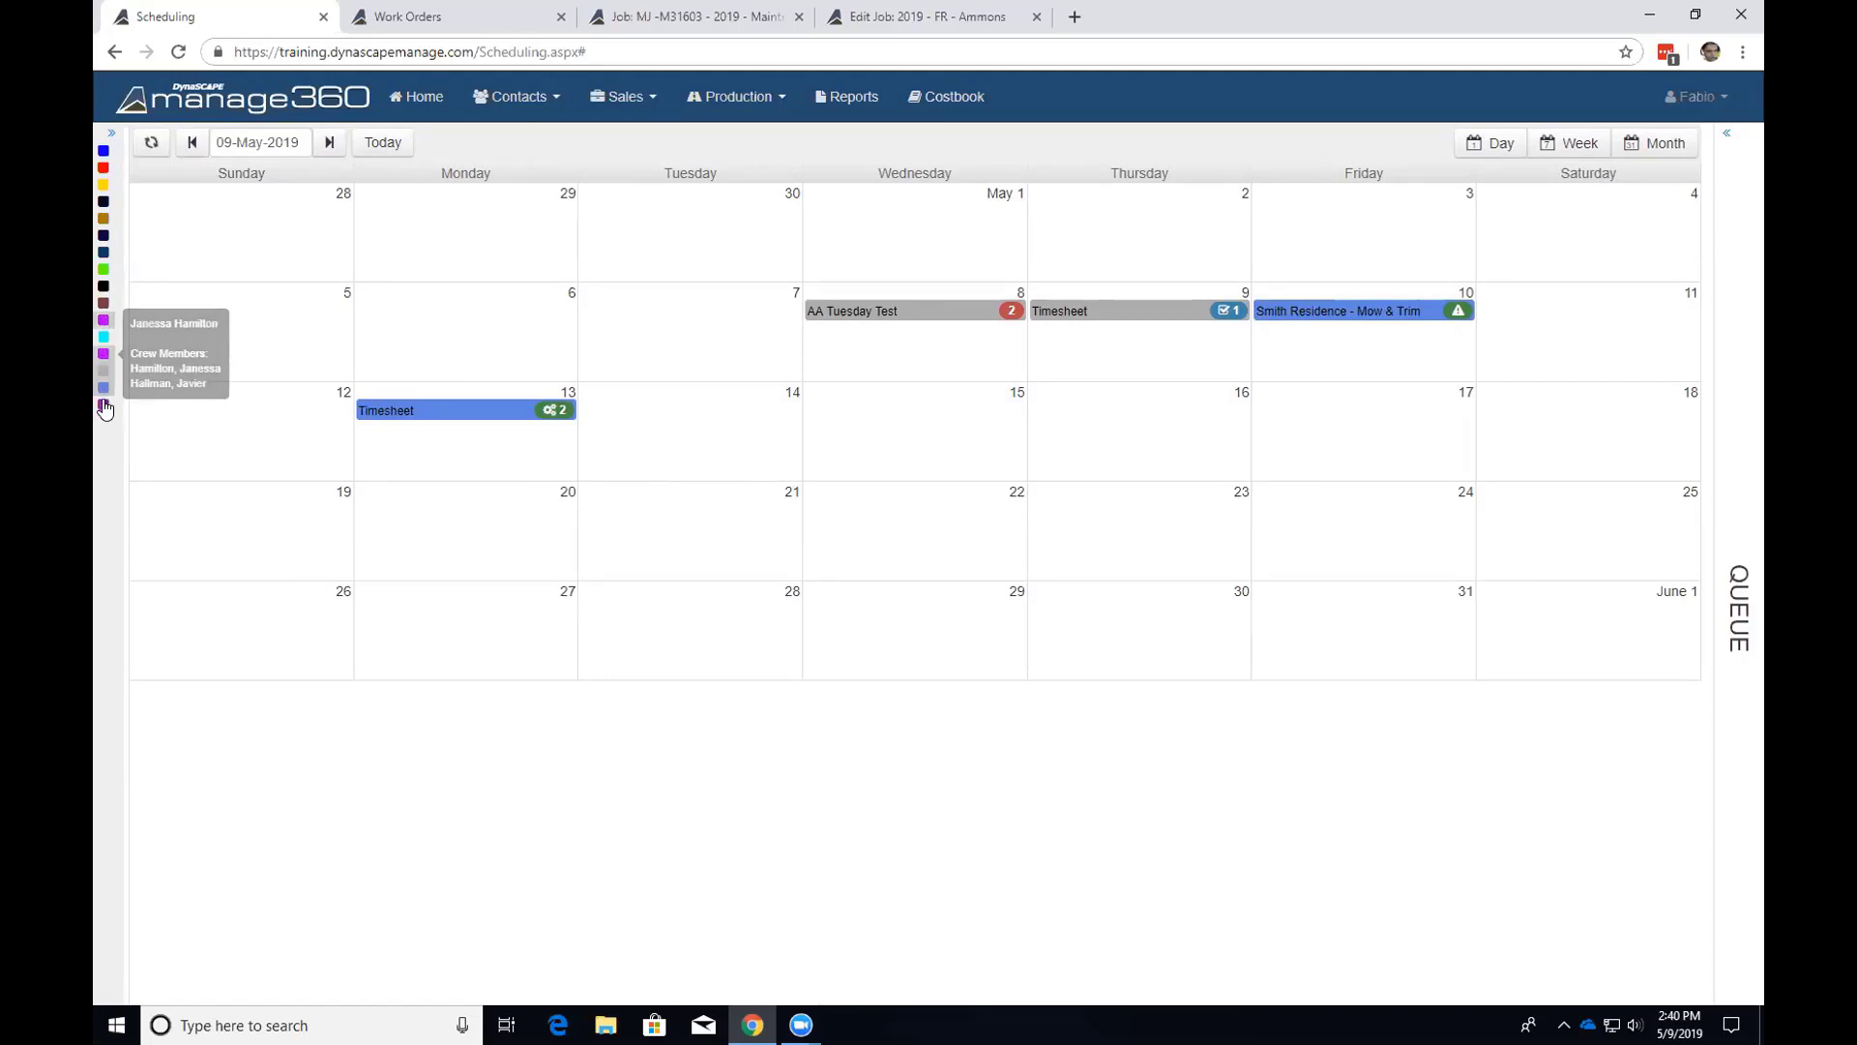
{"action": "mouse_move", "coordinate": [113, 349]}
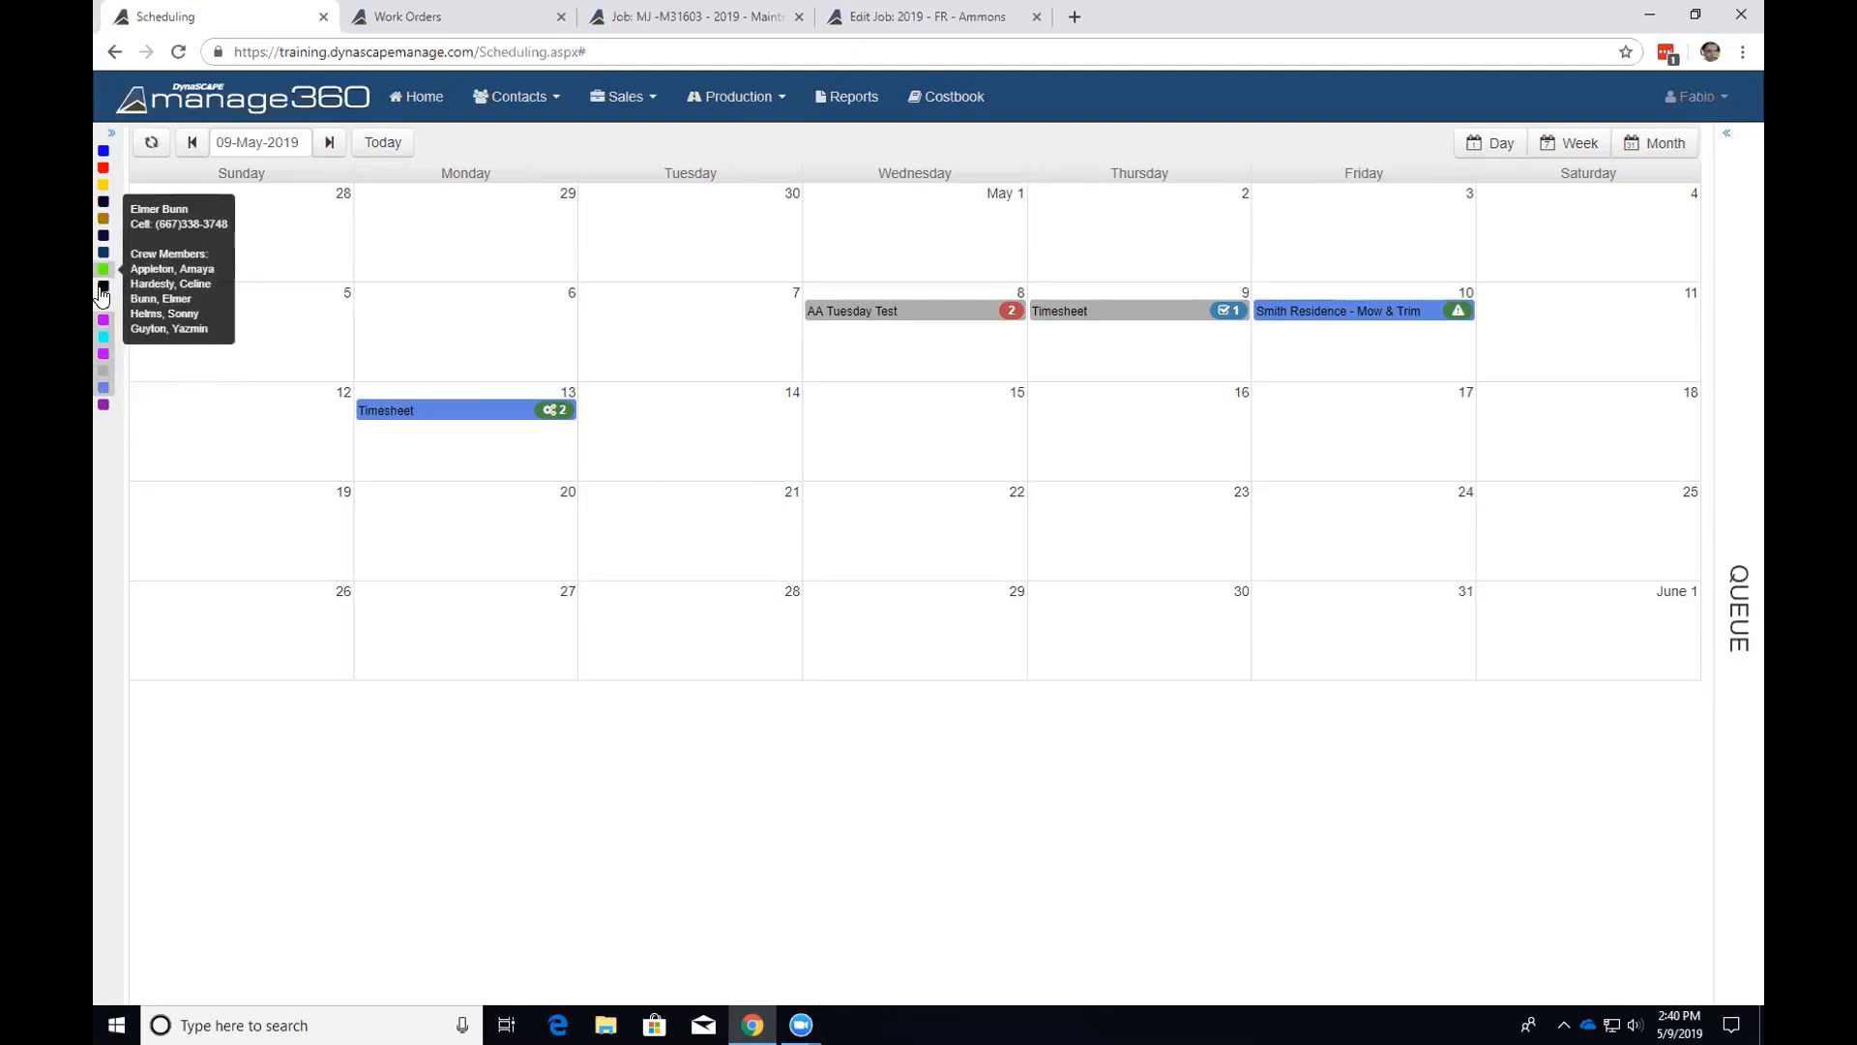
{"action": "mouse_move", "coordinate": [103, 296]}
{"action": "mouse_move", "coordinate": [103, 379]}
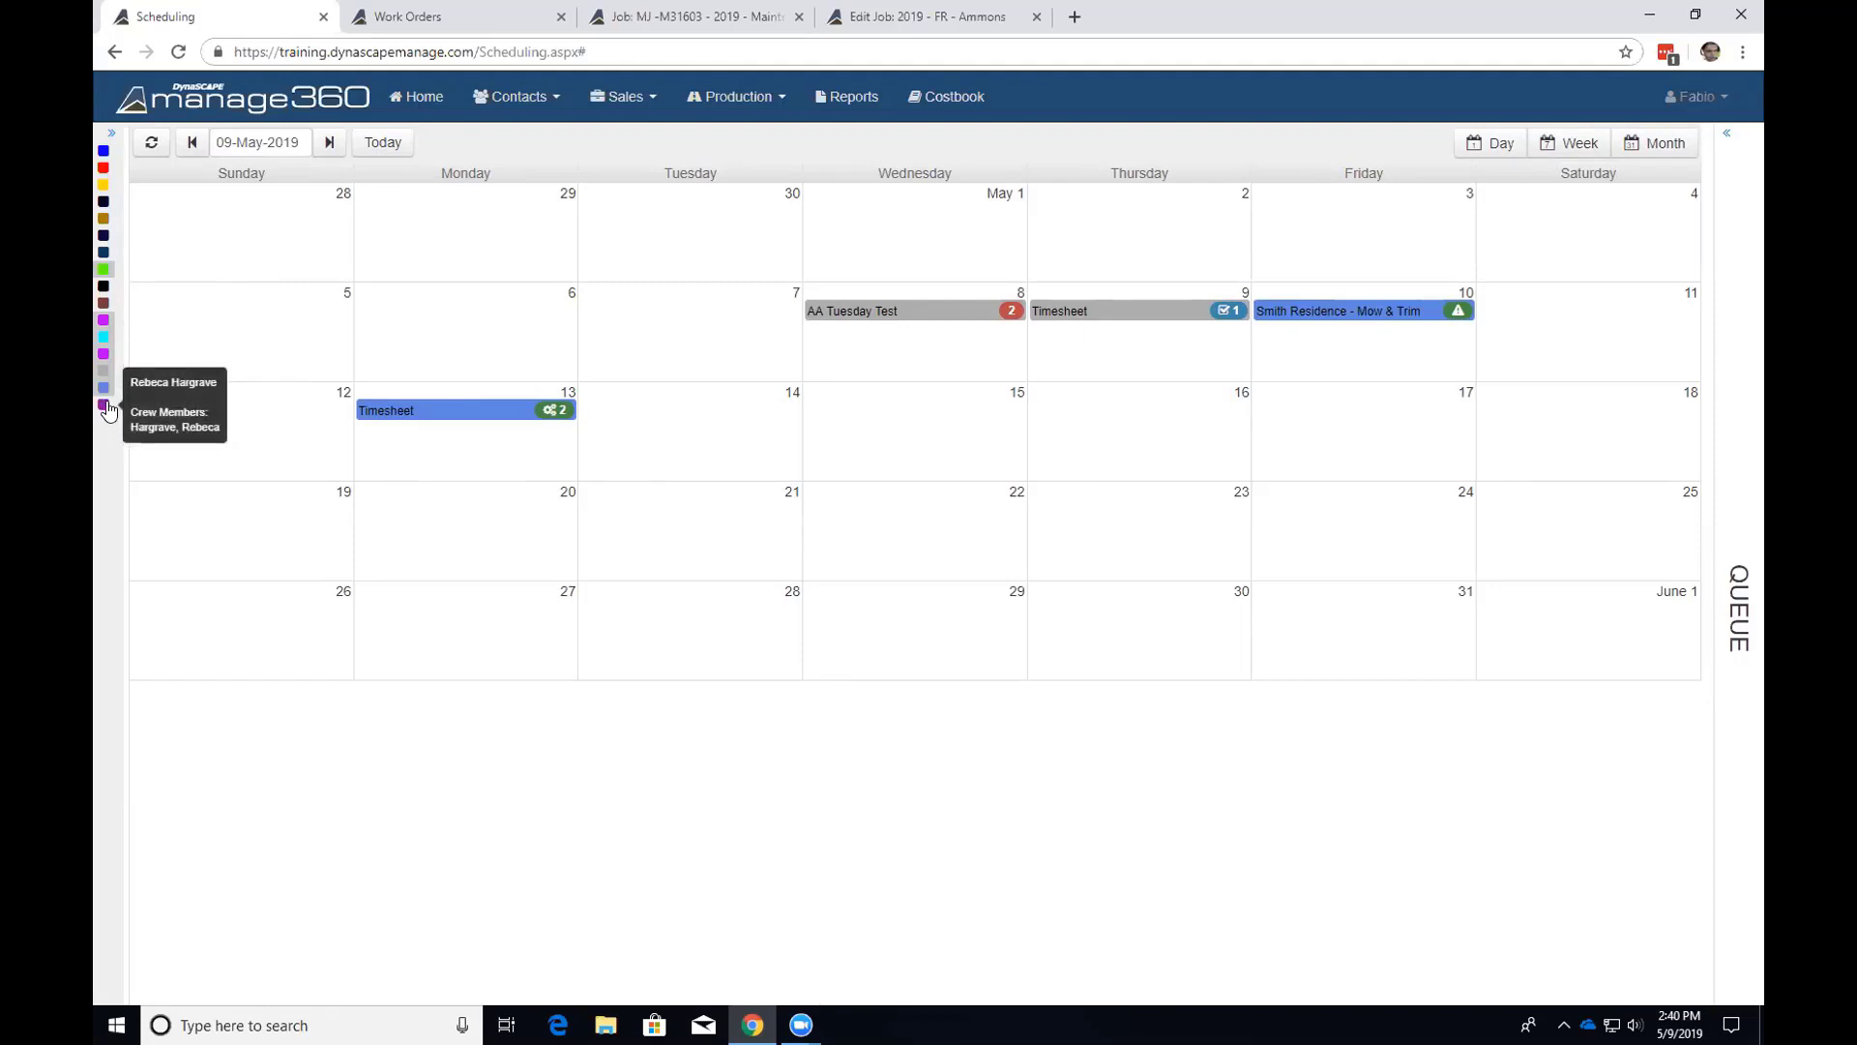
Expand the crew list and clear all Maintenance division crews from the calendar.
{"action": "left_click", "coordinate": [112, 133]}
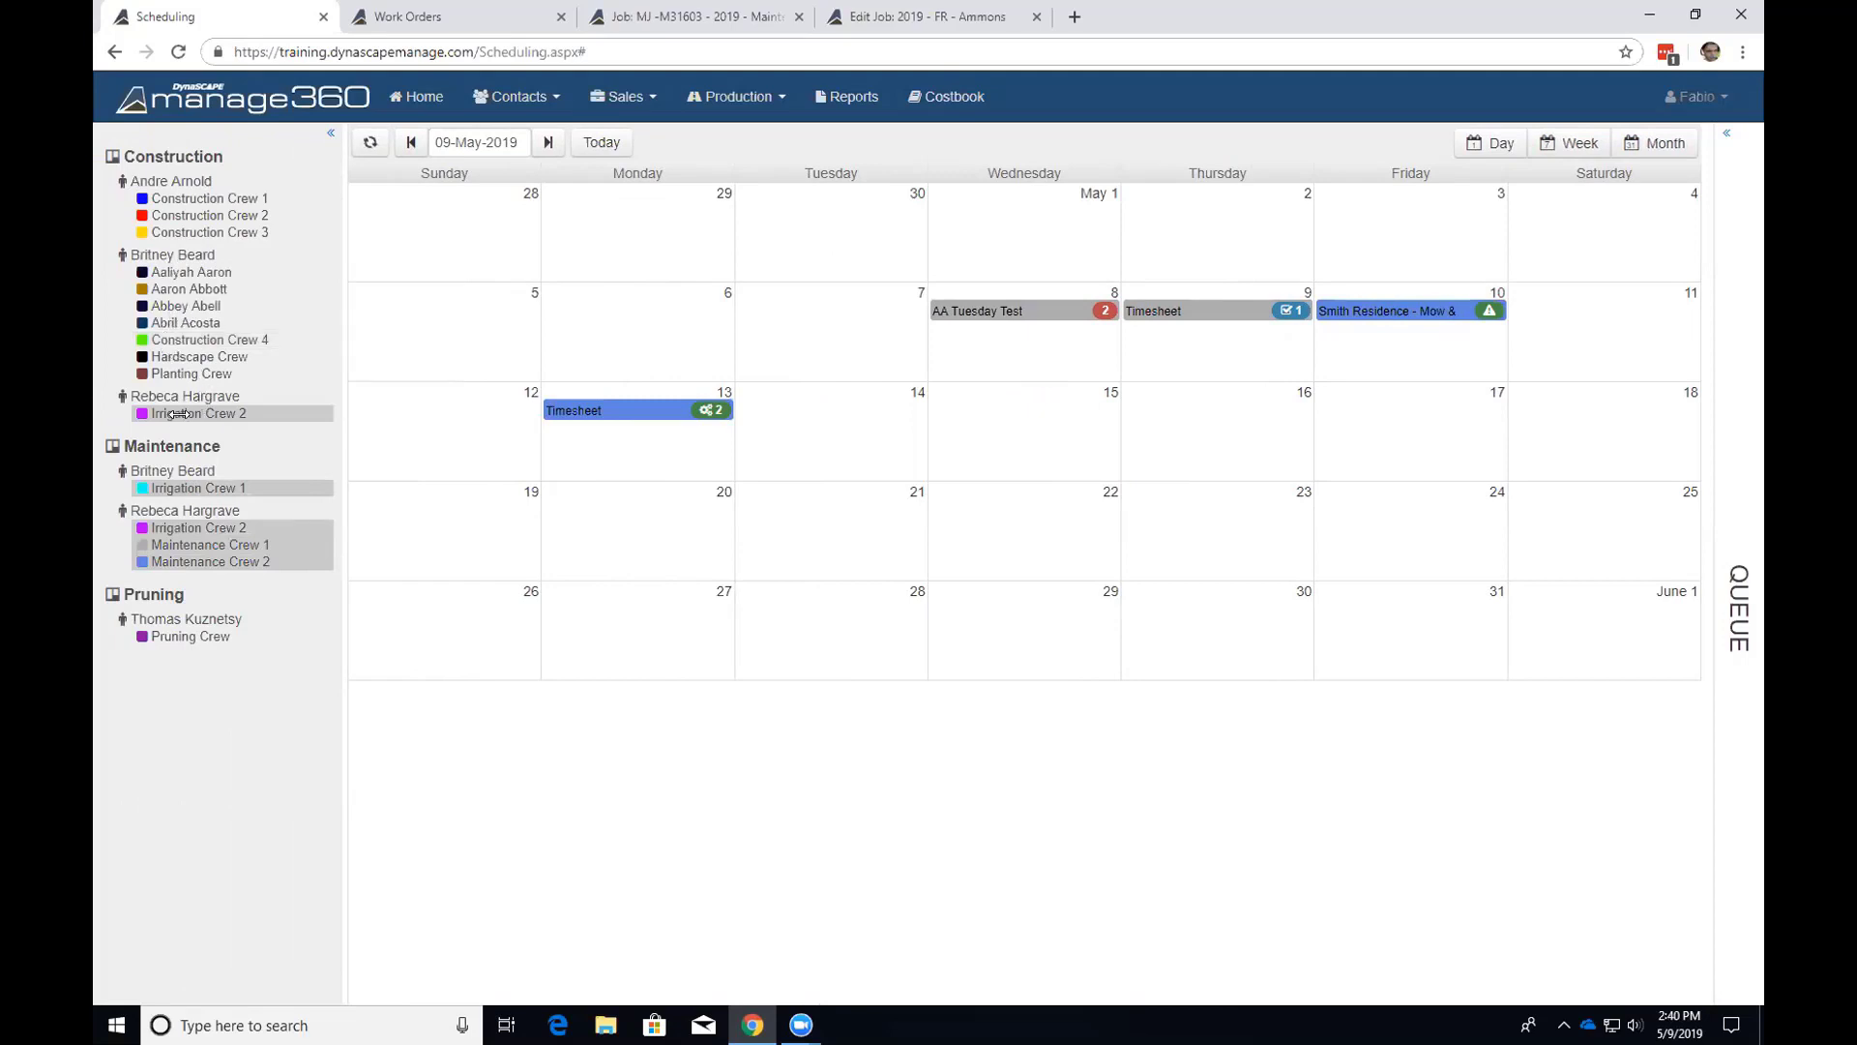
{"action": "left_click", "coordinate": [164, 450]}
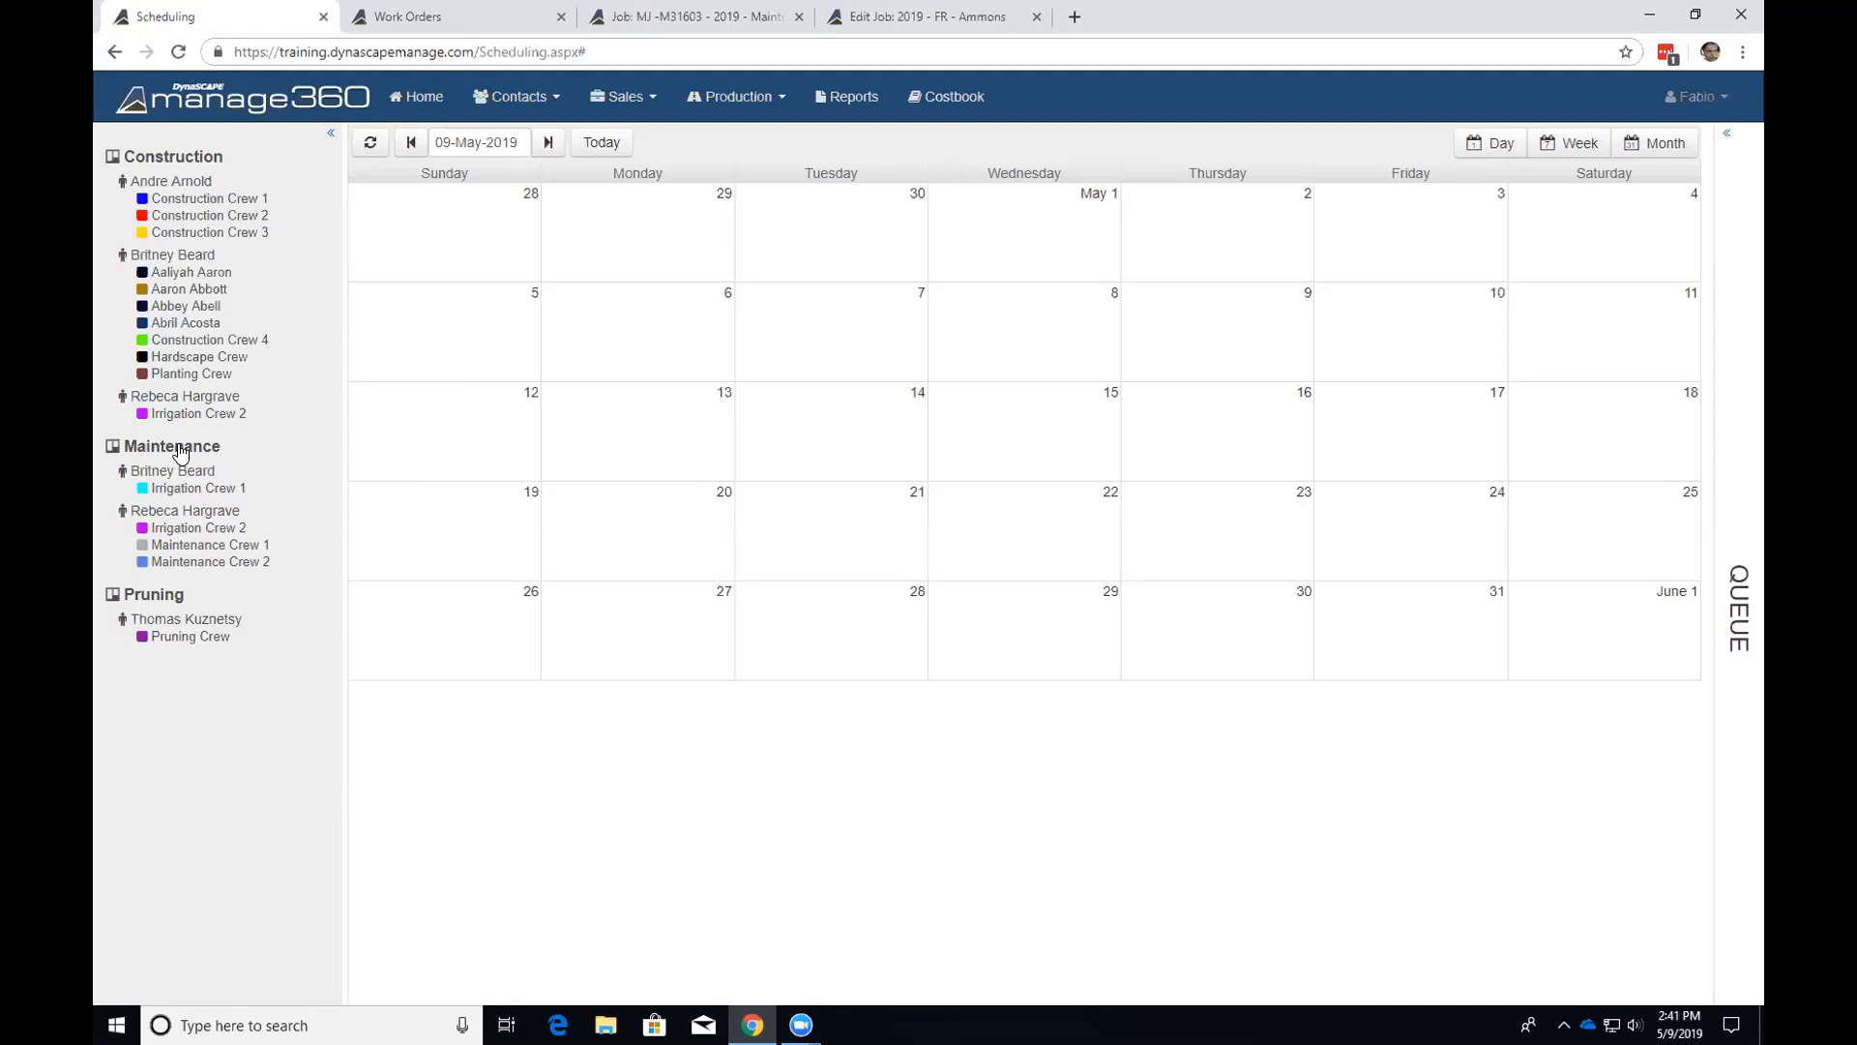
Show Maintenance Crew 1 and Maintenance Crew 2 on the calendar and view their schedules in the week and day layouts.
{"action": "left_click", "coordinate": [206, 546]}
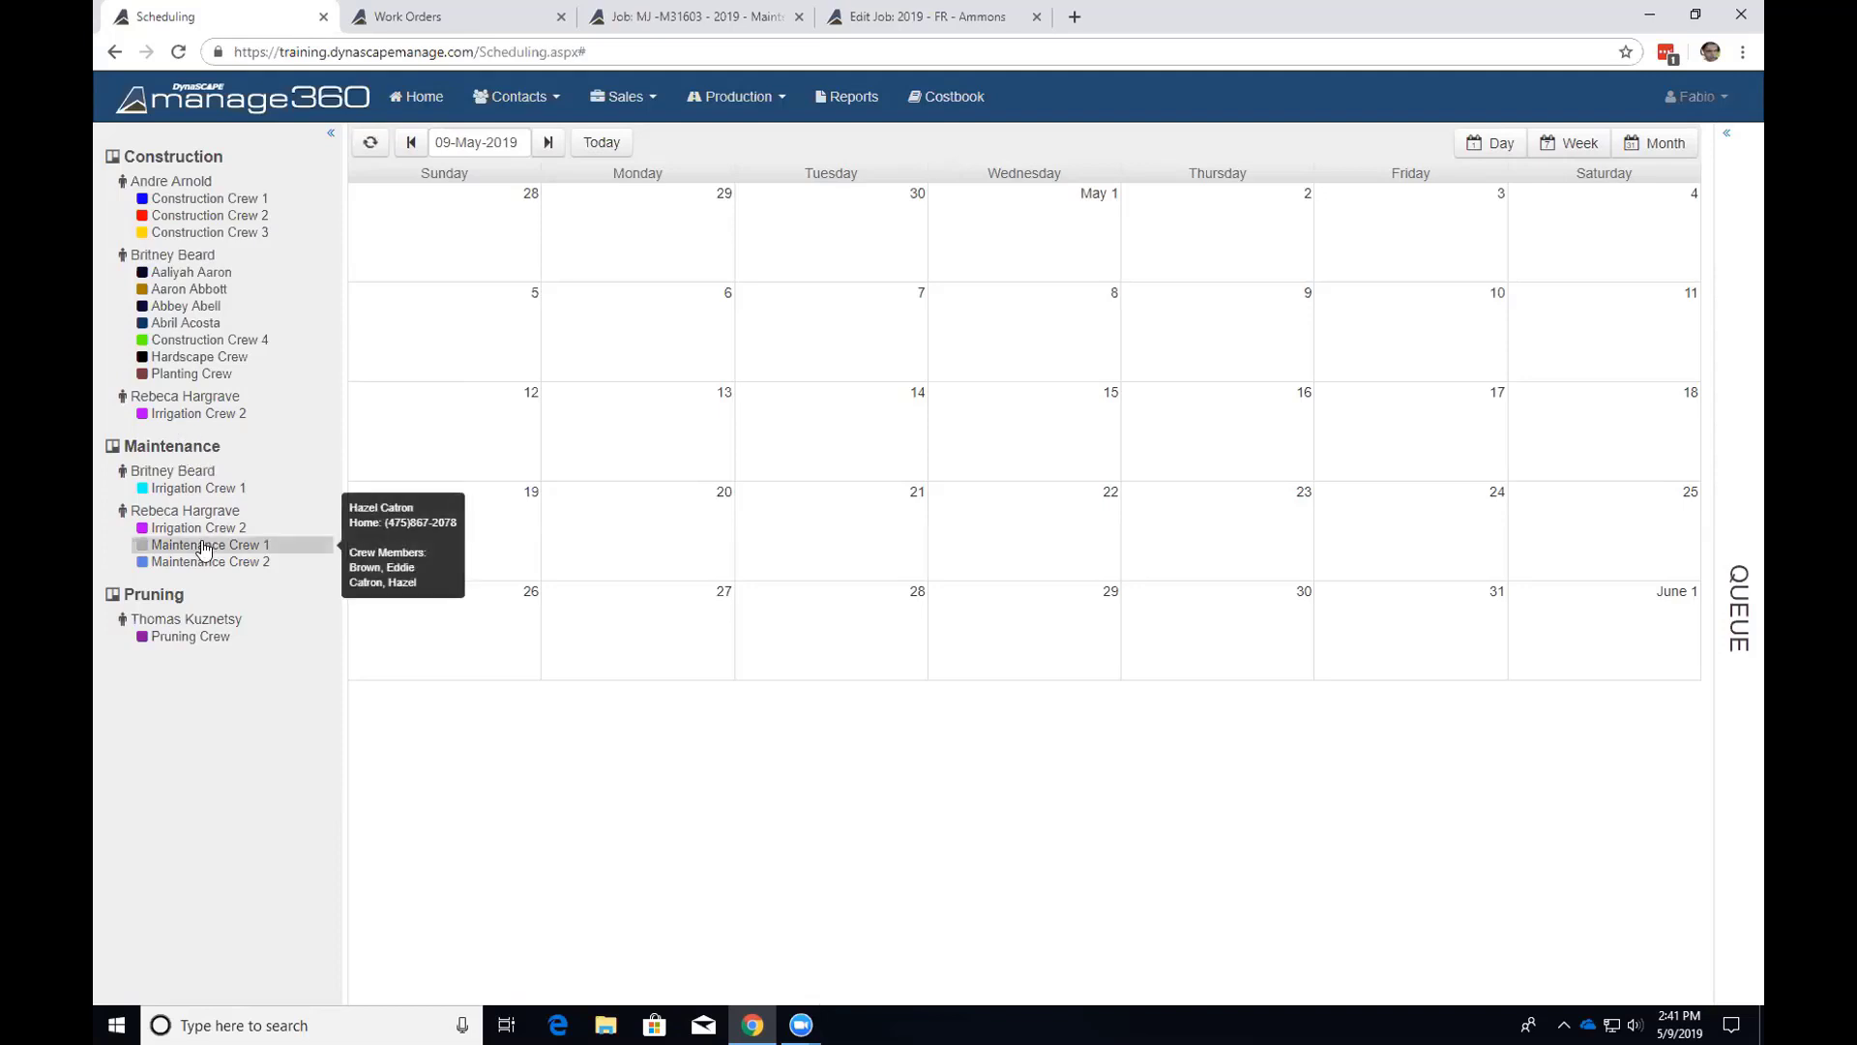
{"action": "left_click", "coordinate": [206, 562]}
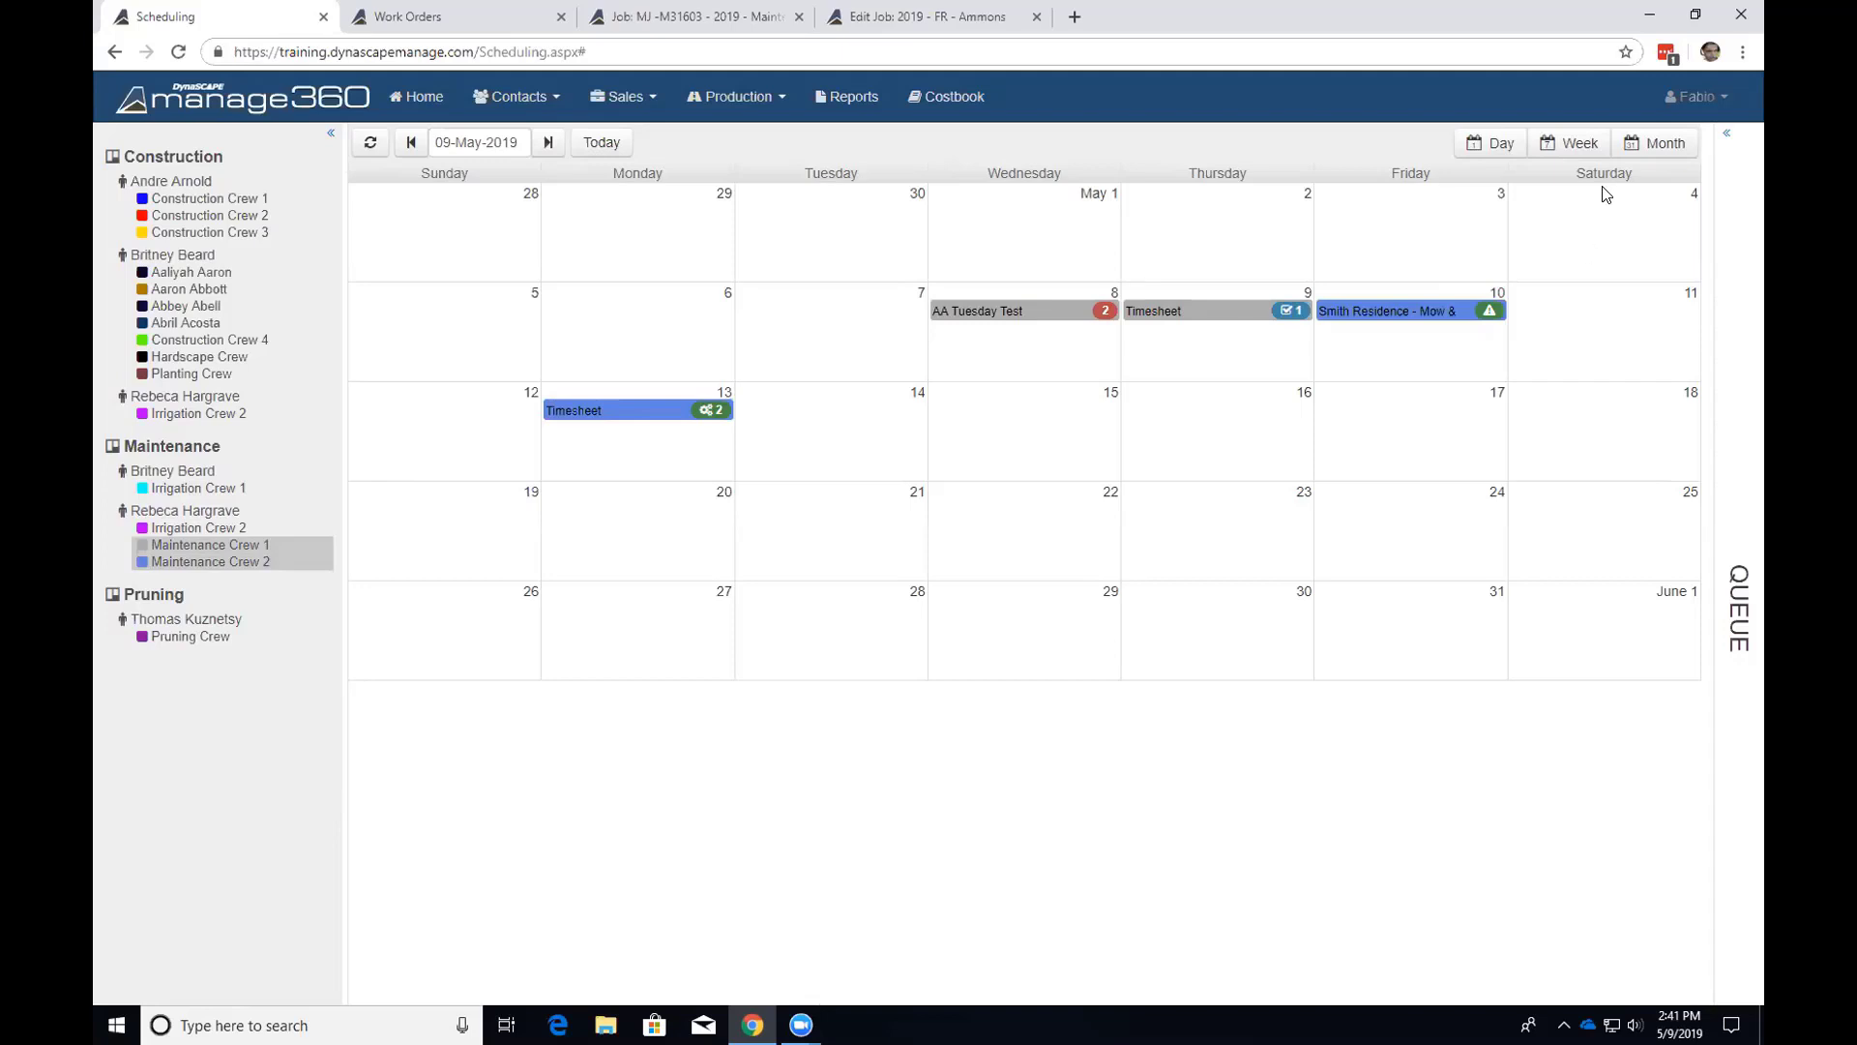
{"action": "left_click", "coordinate": [1582, 144]}
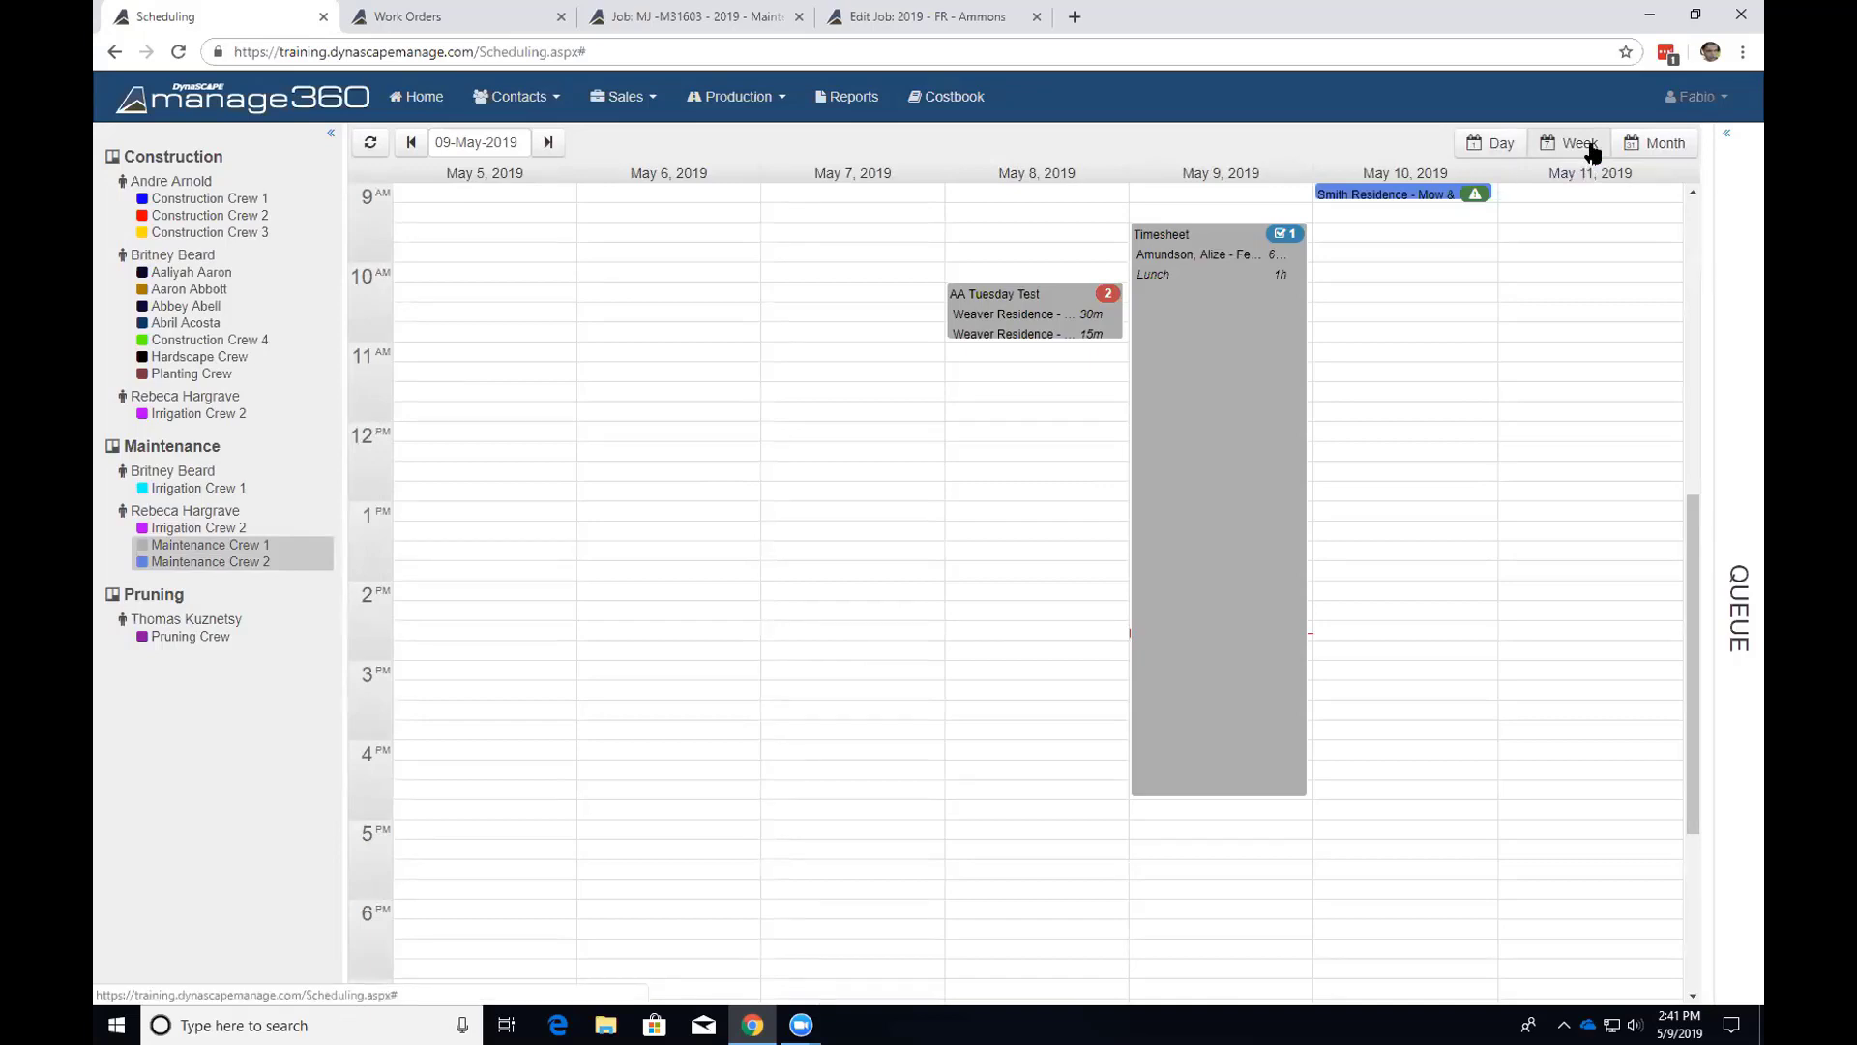
{"action": "left_click", "coordinate": [1494, 147]}
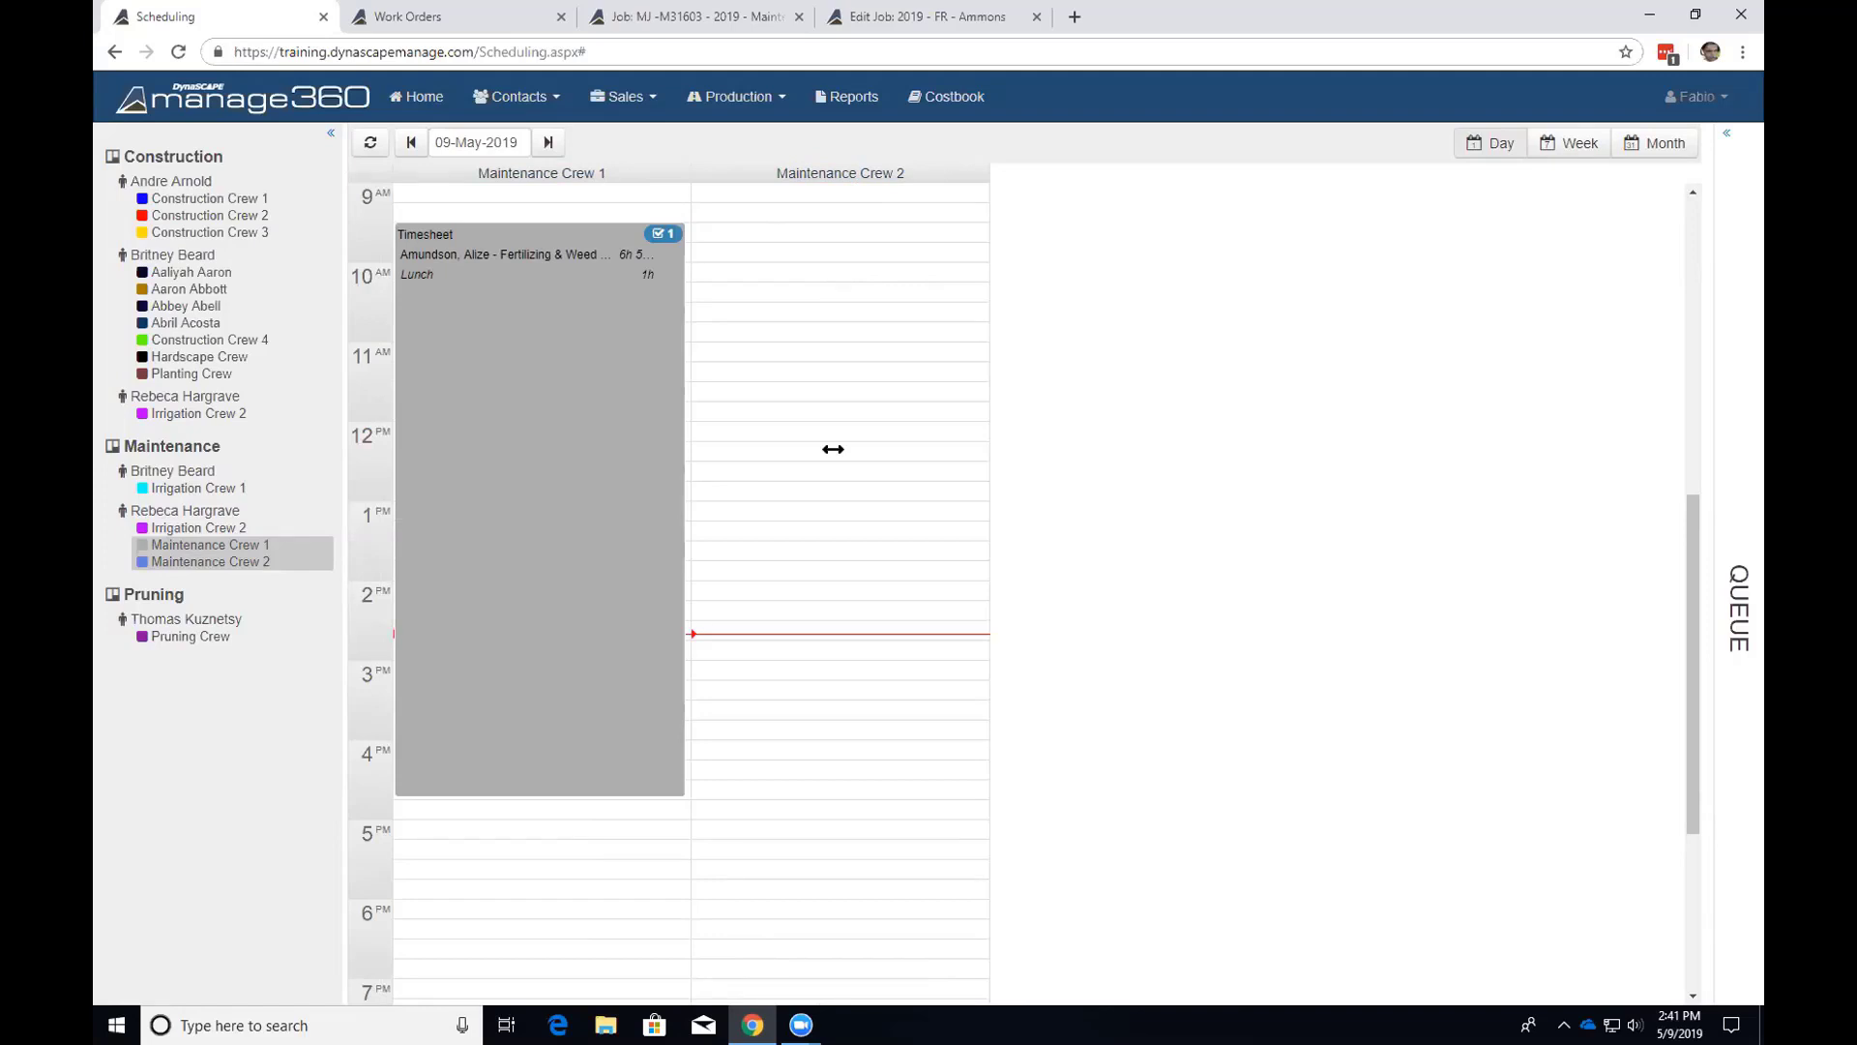
Add Irrigation Crew 2 and review the crews' schedules in the day, week and month layouts, finishing in the week layout.
{"action": "left_click", "coordinate": [225, 529]}
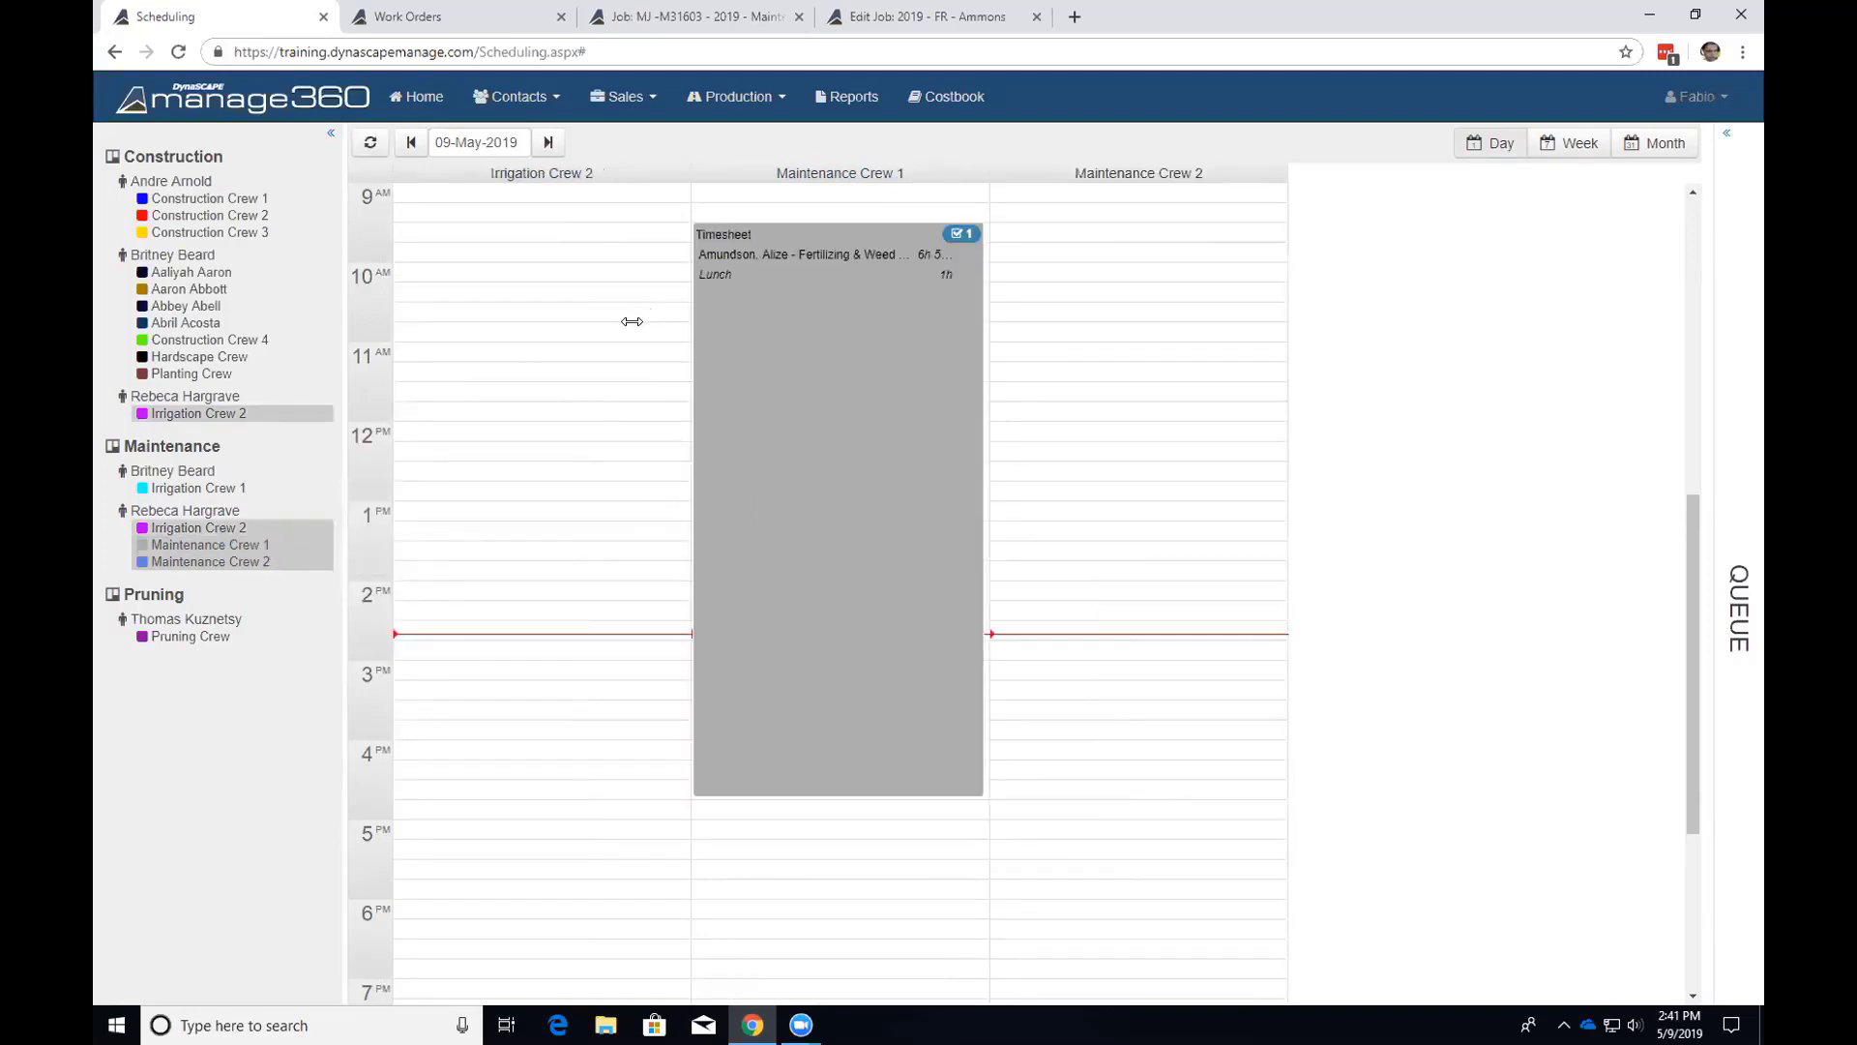
{"action": "scroll", "coordinate": [630, 423], "scroll_direction": "up", "scroll_amount": 1}
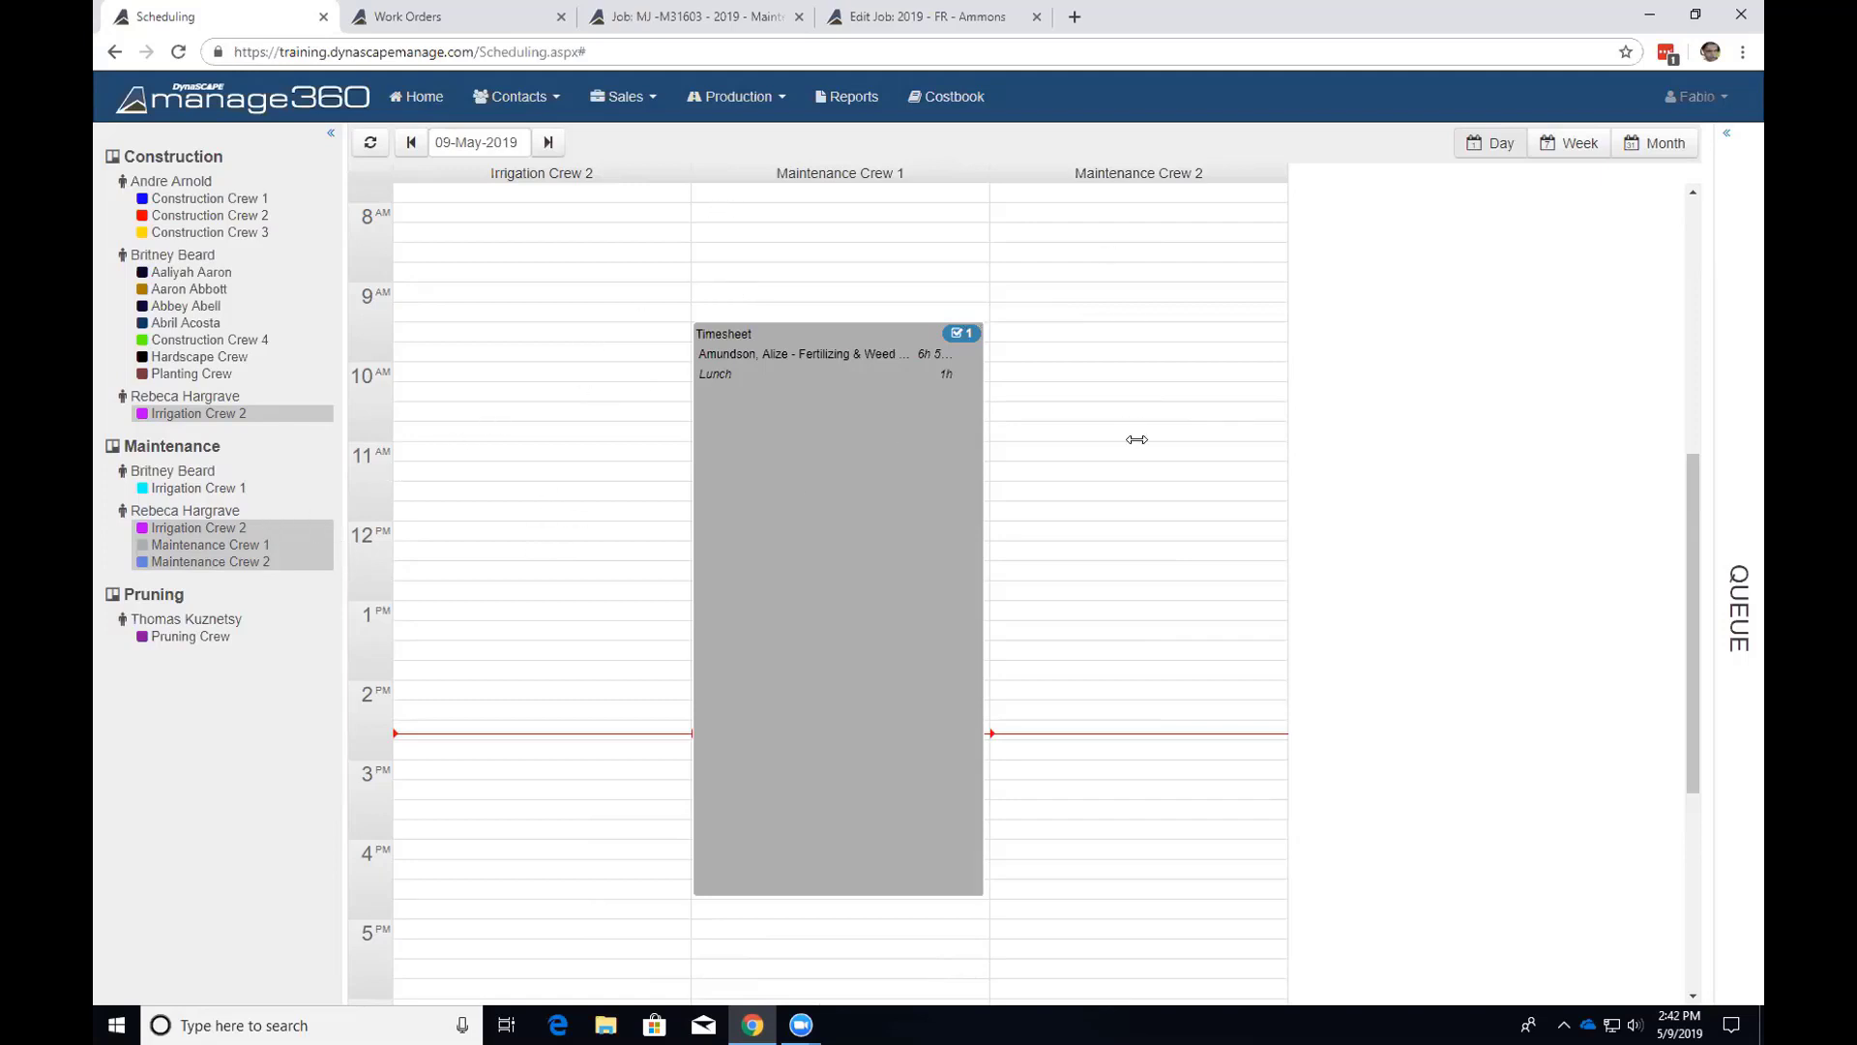
{"action": "left_click", "coordinate": [1582, 145]}
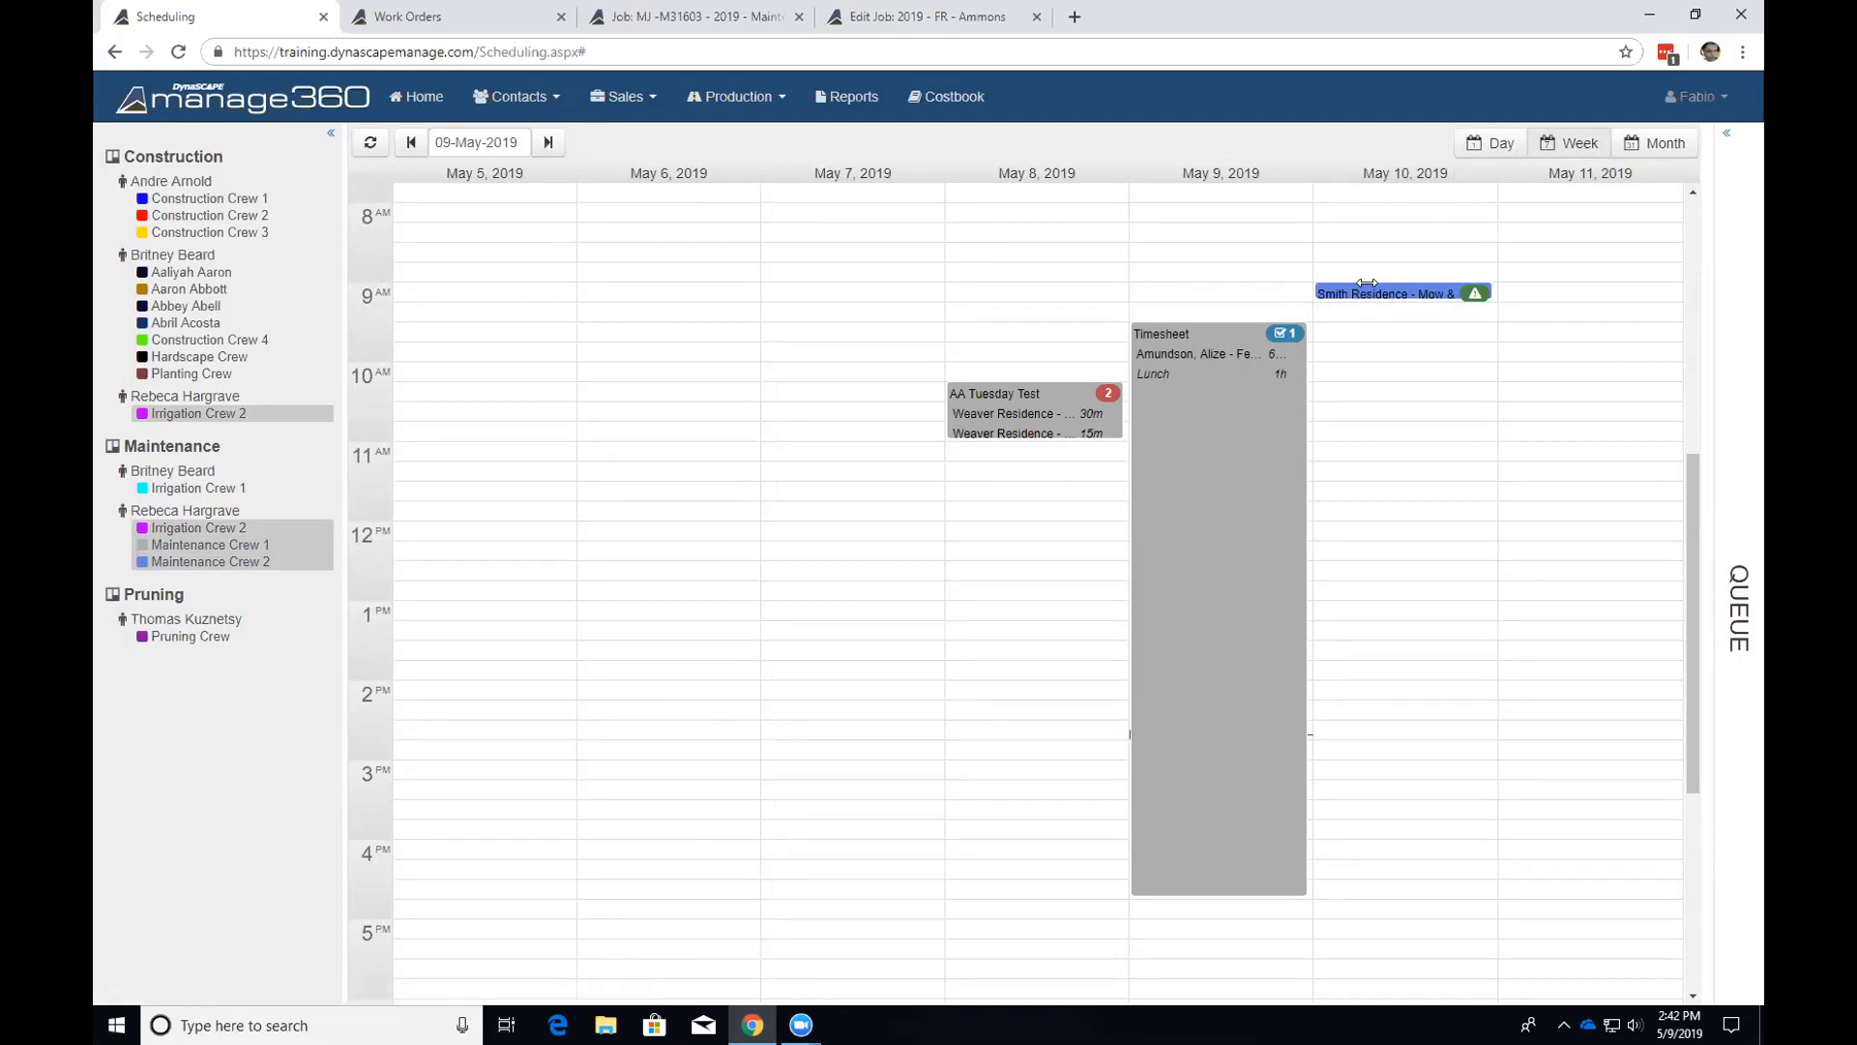
{"action": "left_click", "coordinate": [1631, 138]}
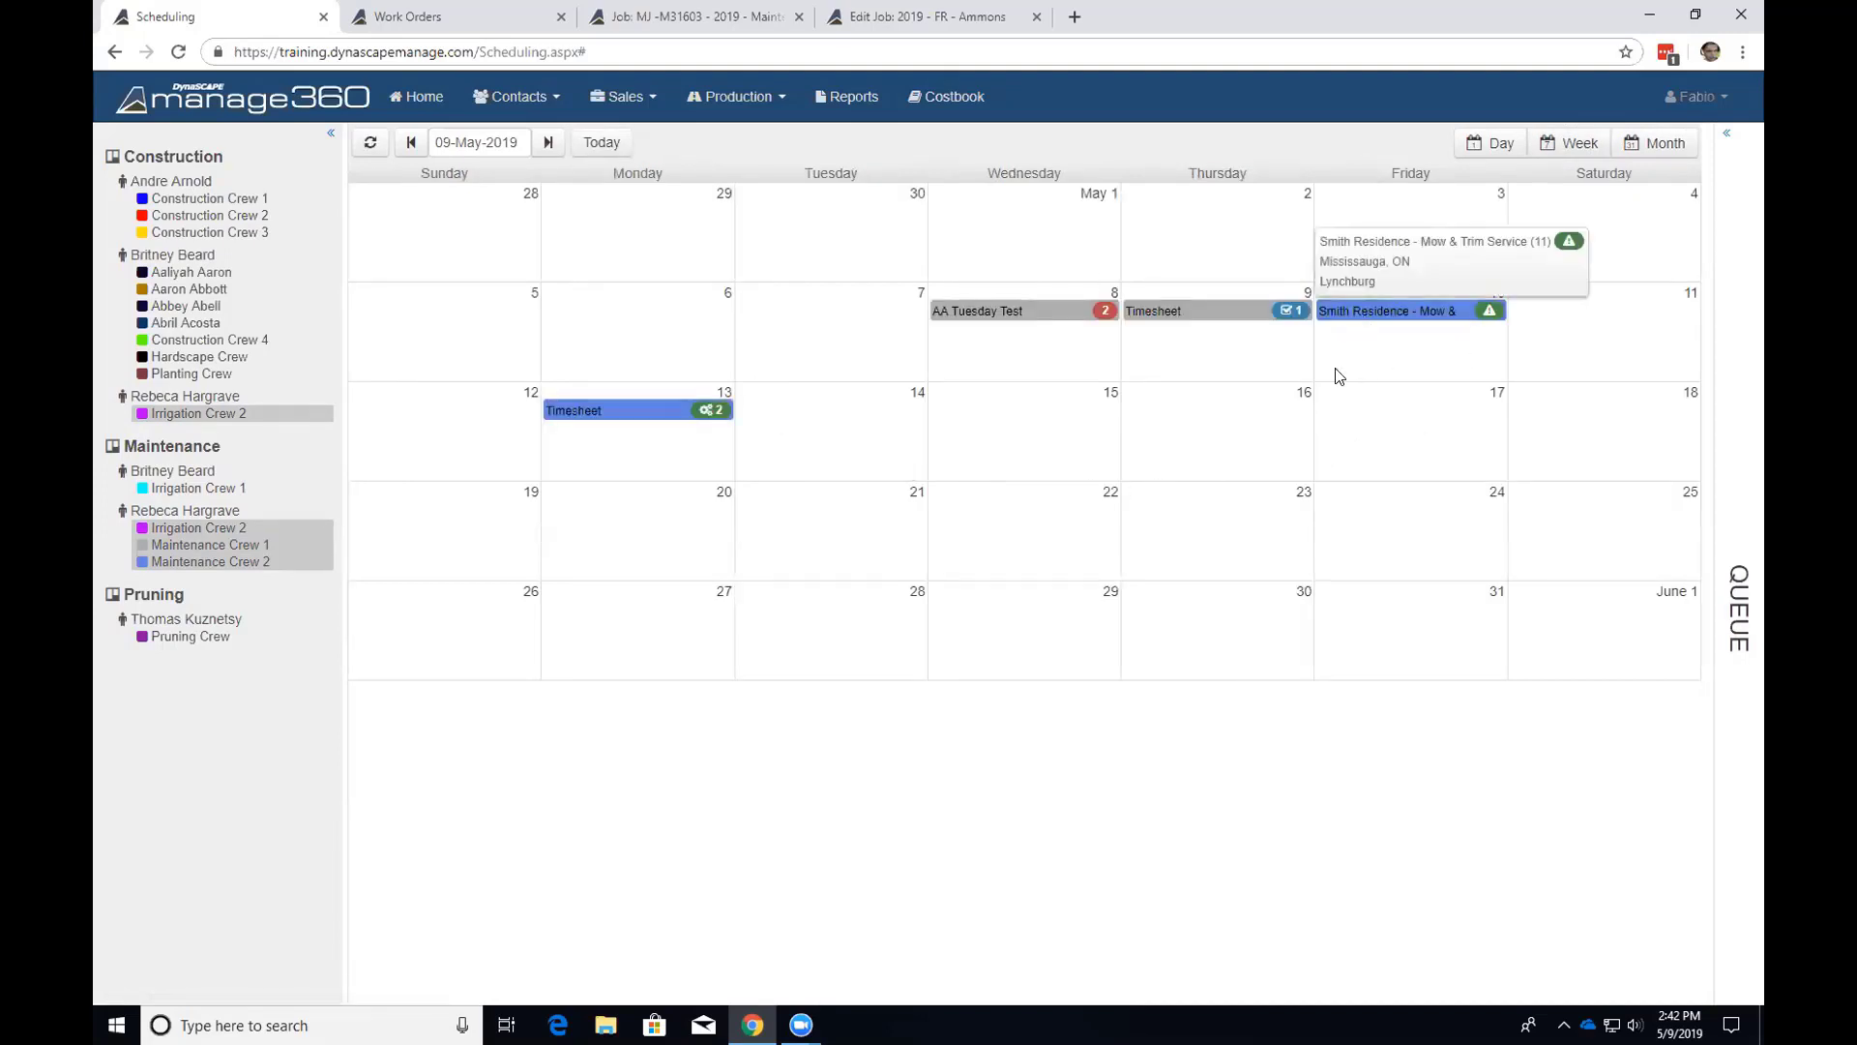
{"action": "mouse_move", "coordinate": [1362, 323]}
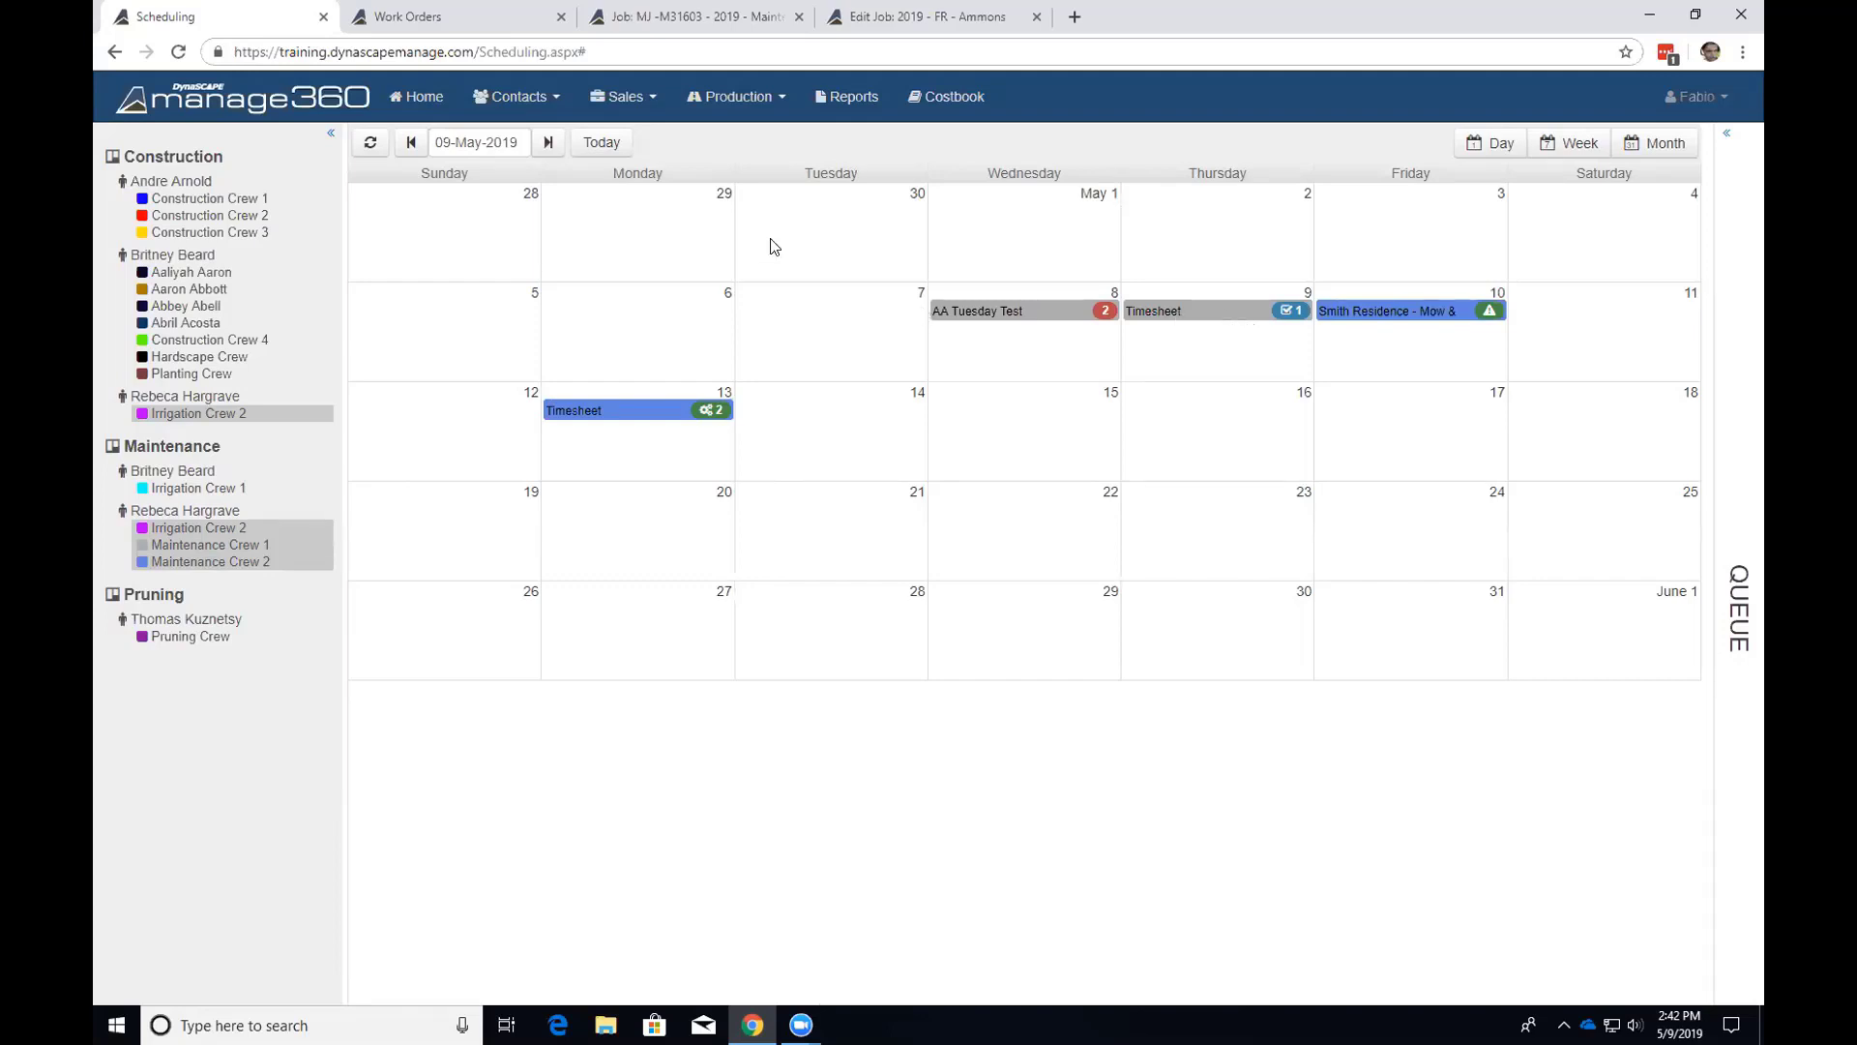
{"action": "left_click", "coordinate": [1491, 154]}
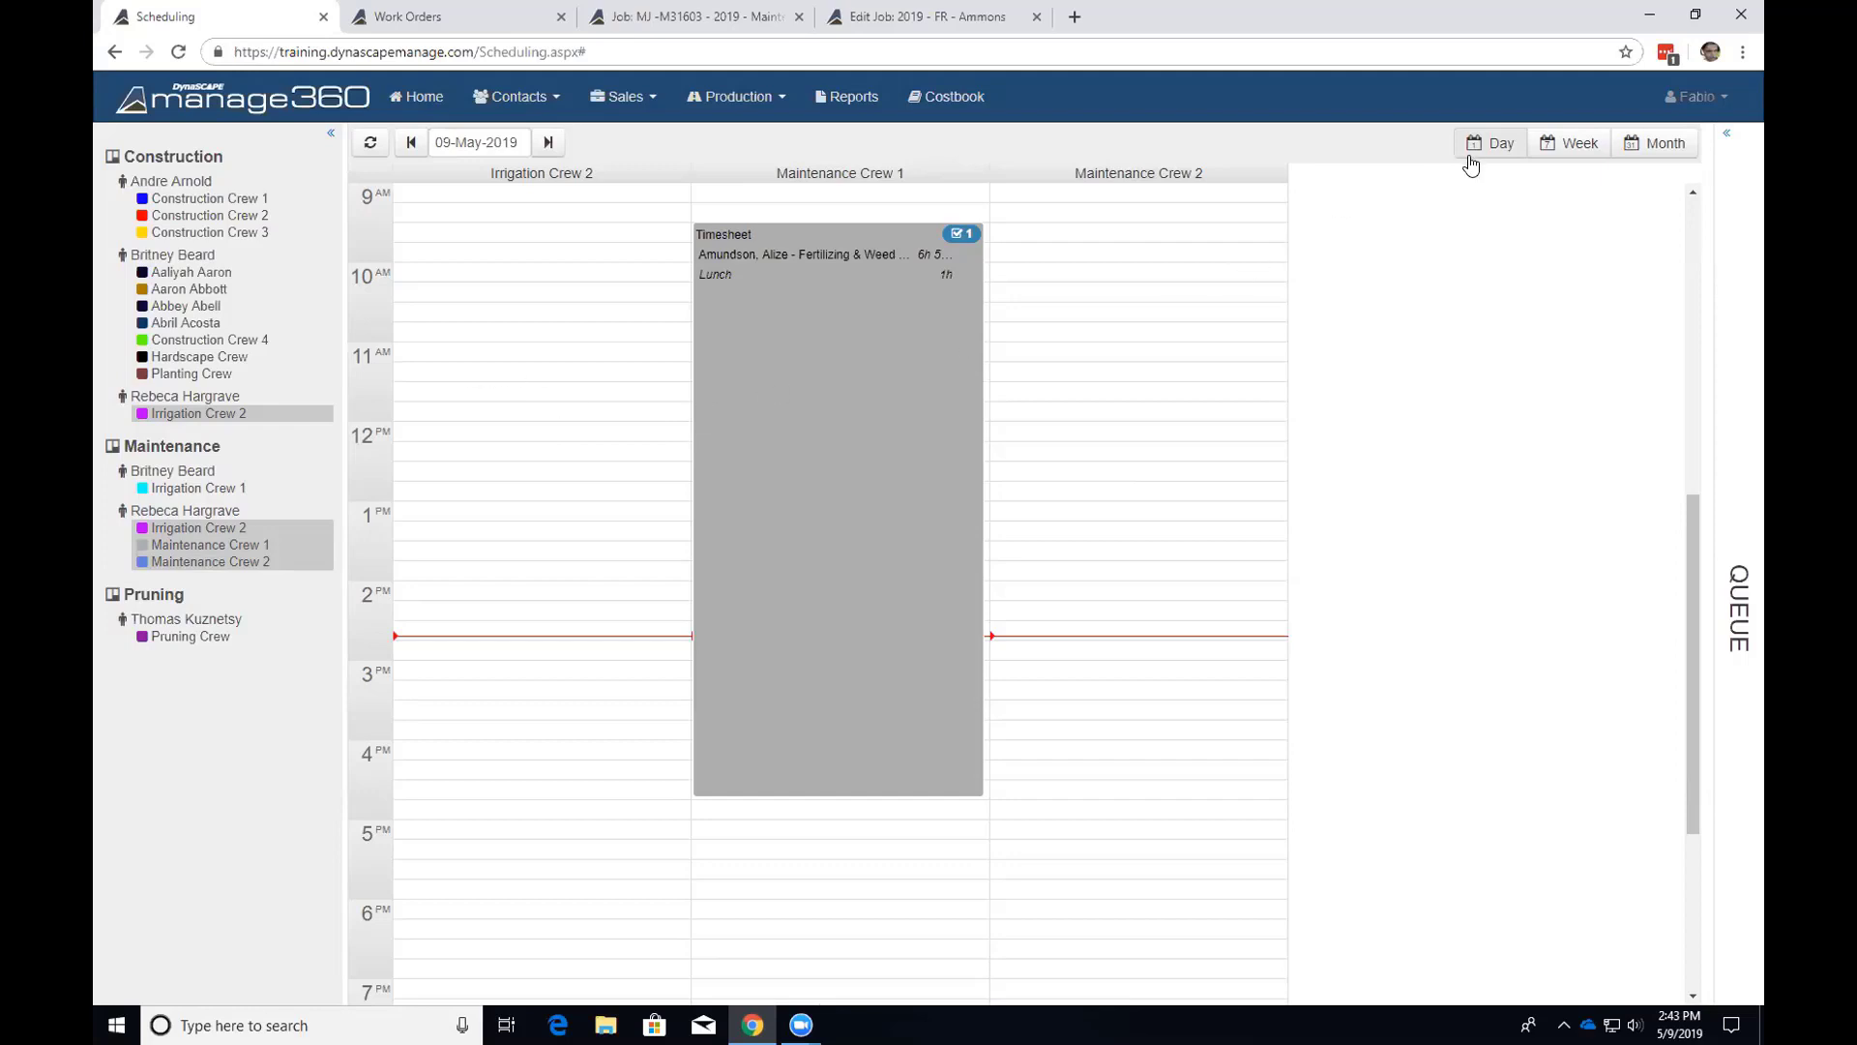
{"action": "left_click", "coordinate": [1558, 158]}
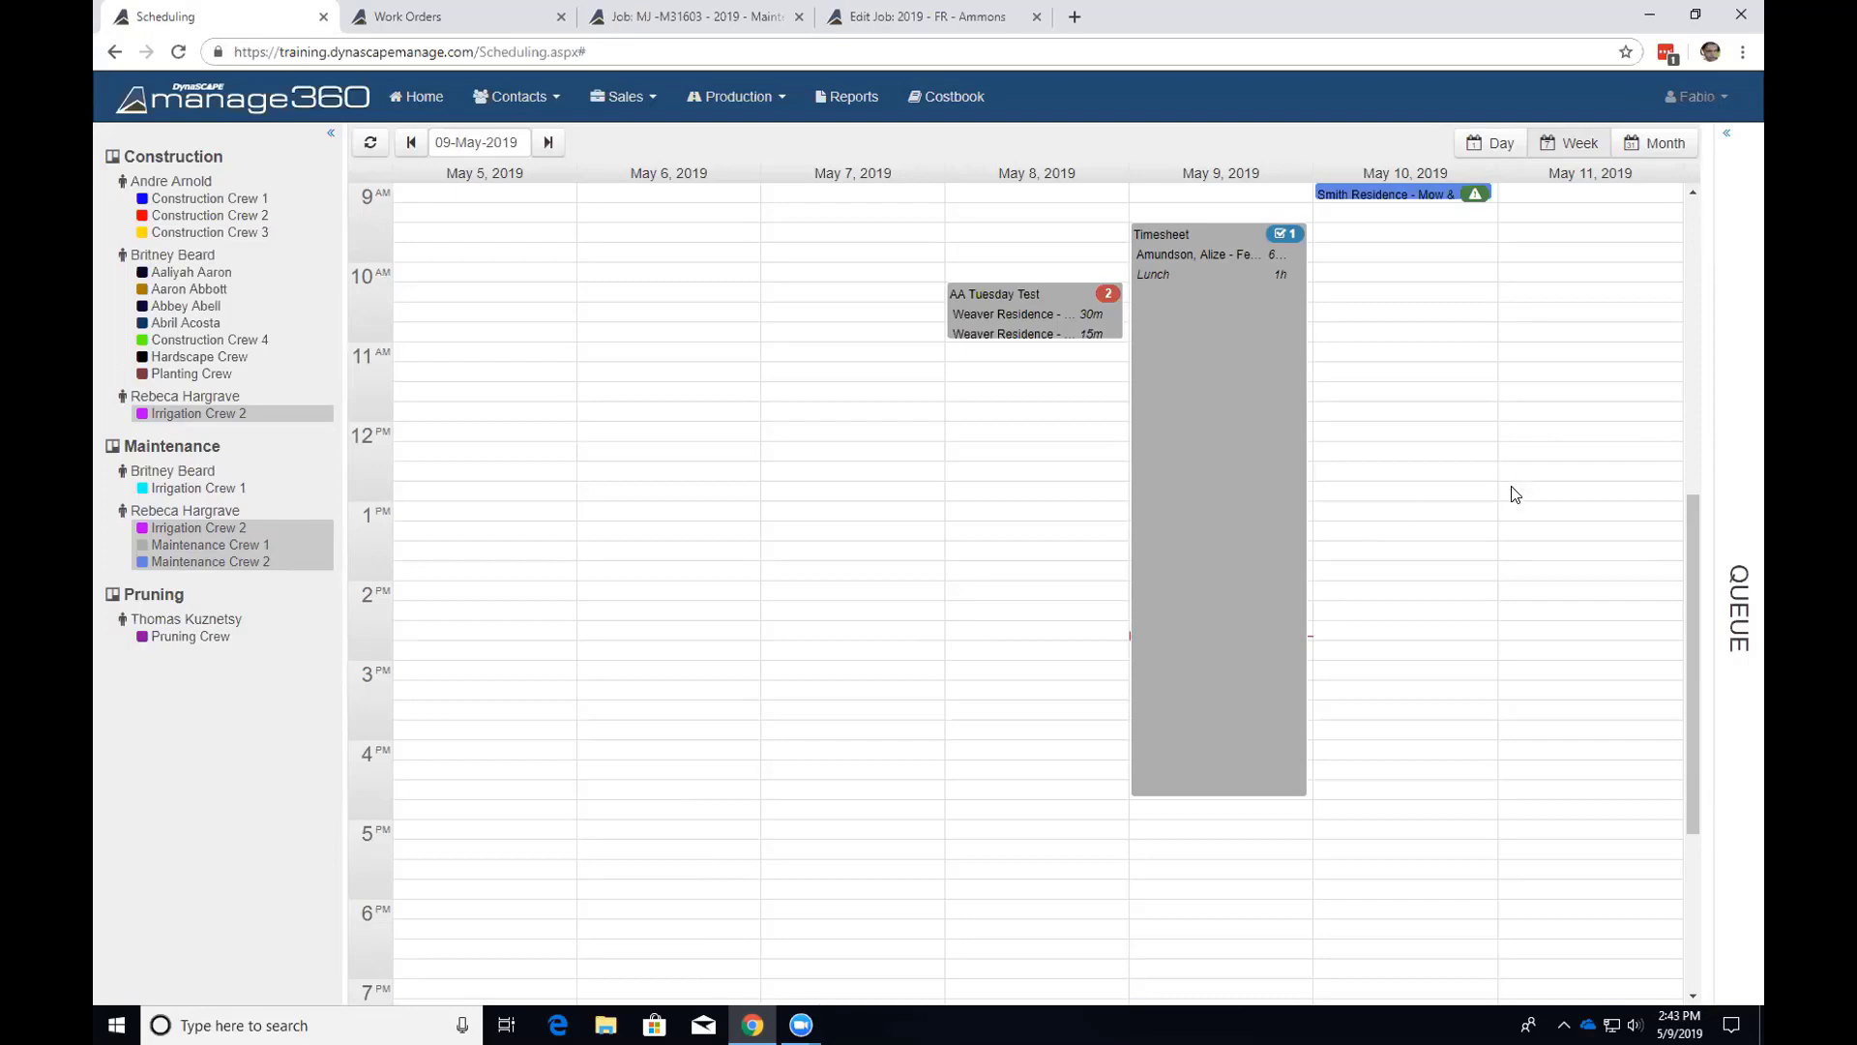
Expand the queue pane, narrow it slightly, and search the queue for "cleanup".
{"action": "left_click", "coordinate": [1727, 133]}
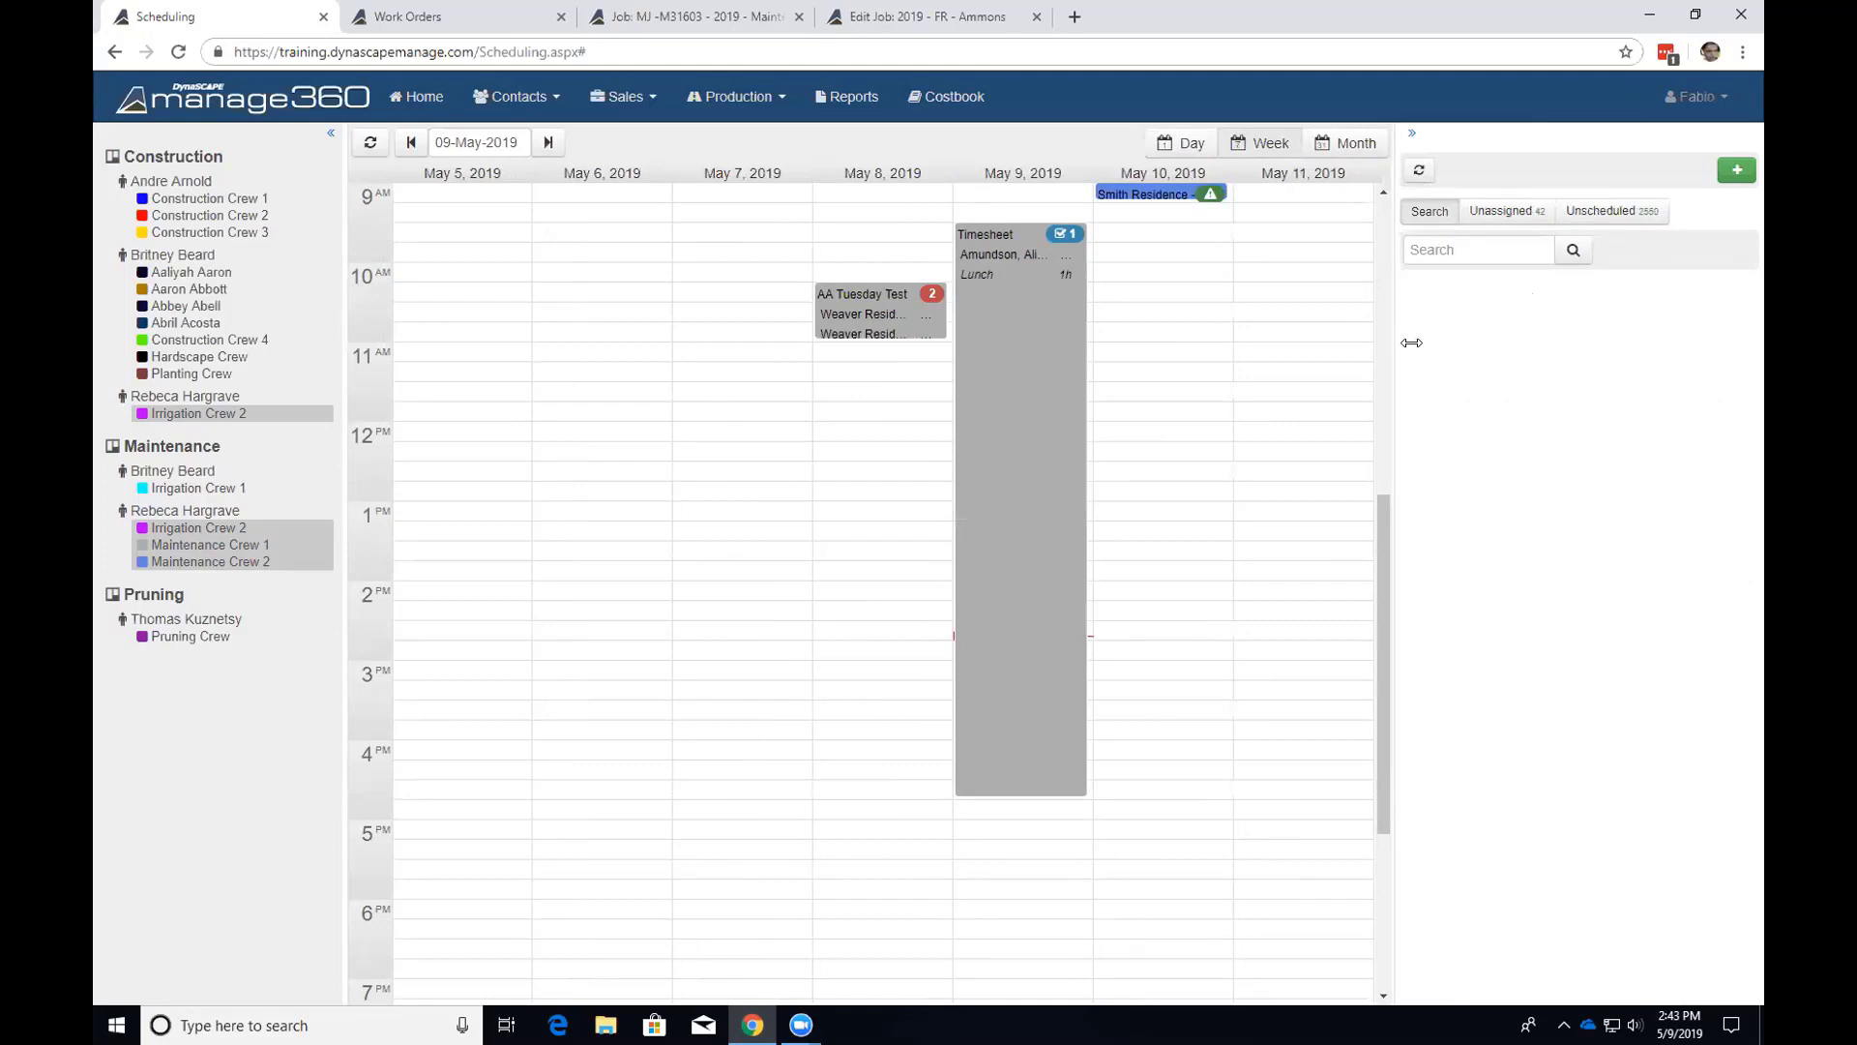
{"action": "left_click_drag", "start_coordinate": [1401, 340], "coordinate": [1426, 344]}
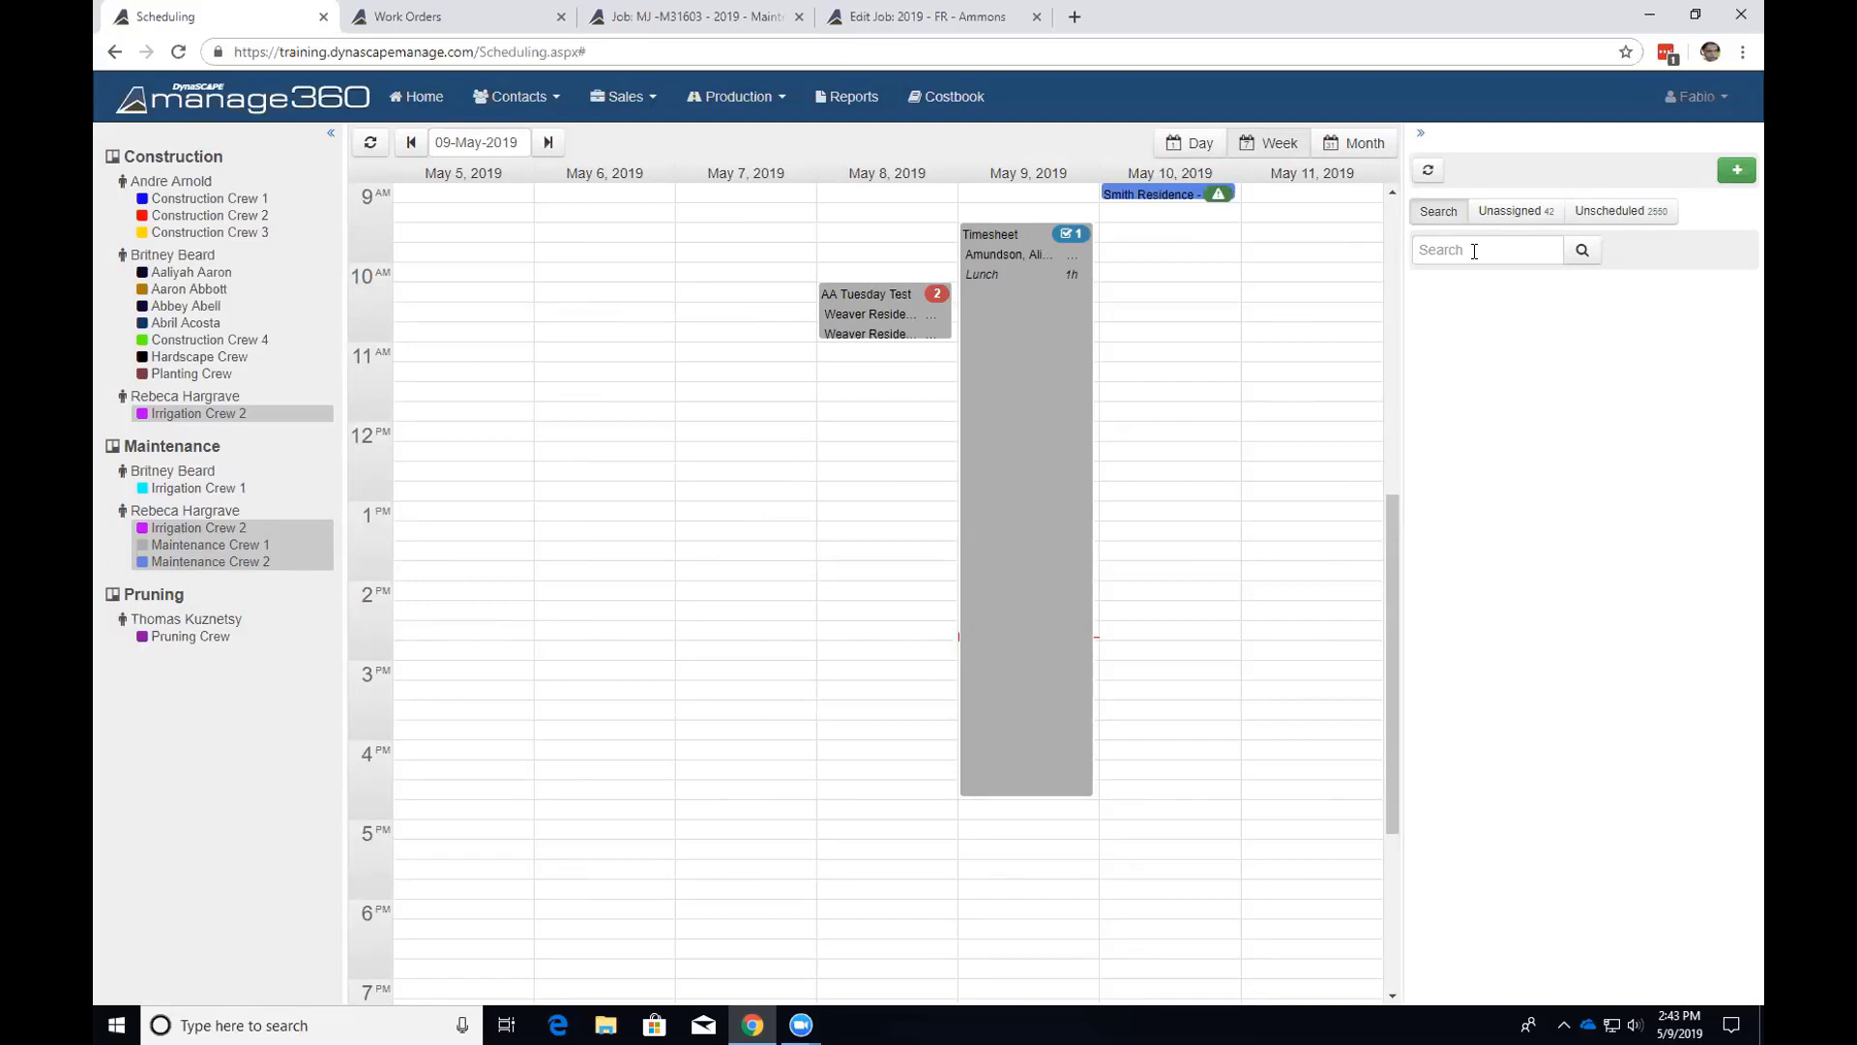
{"action": "type", "text": "cleanup"}
{"action": "key", "text": "Return"}
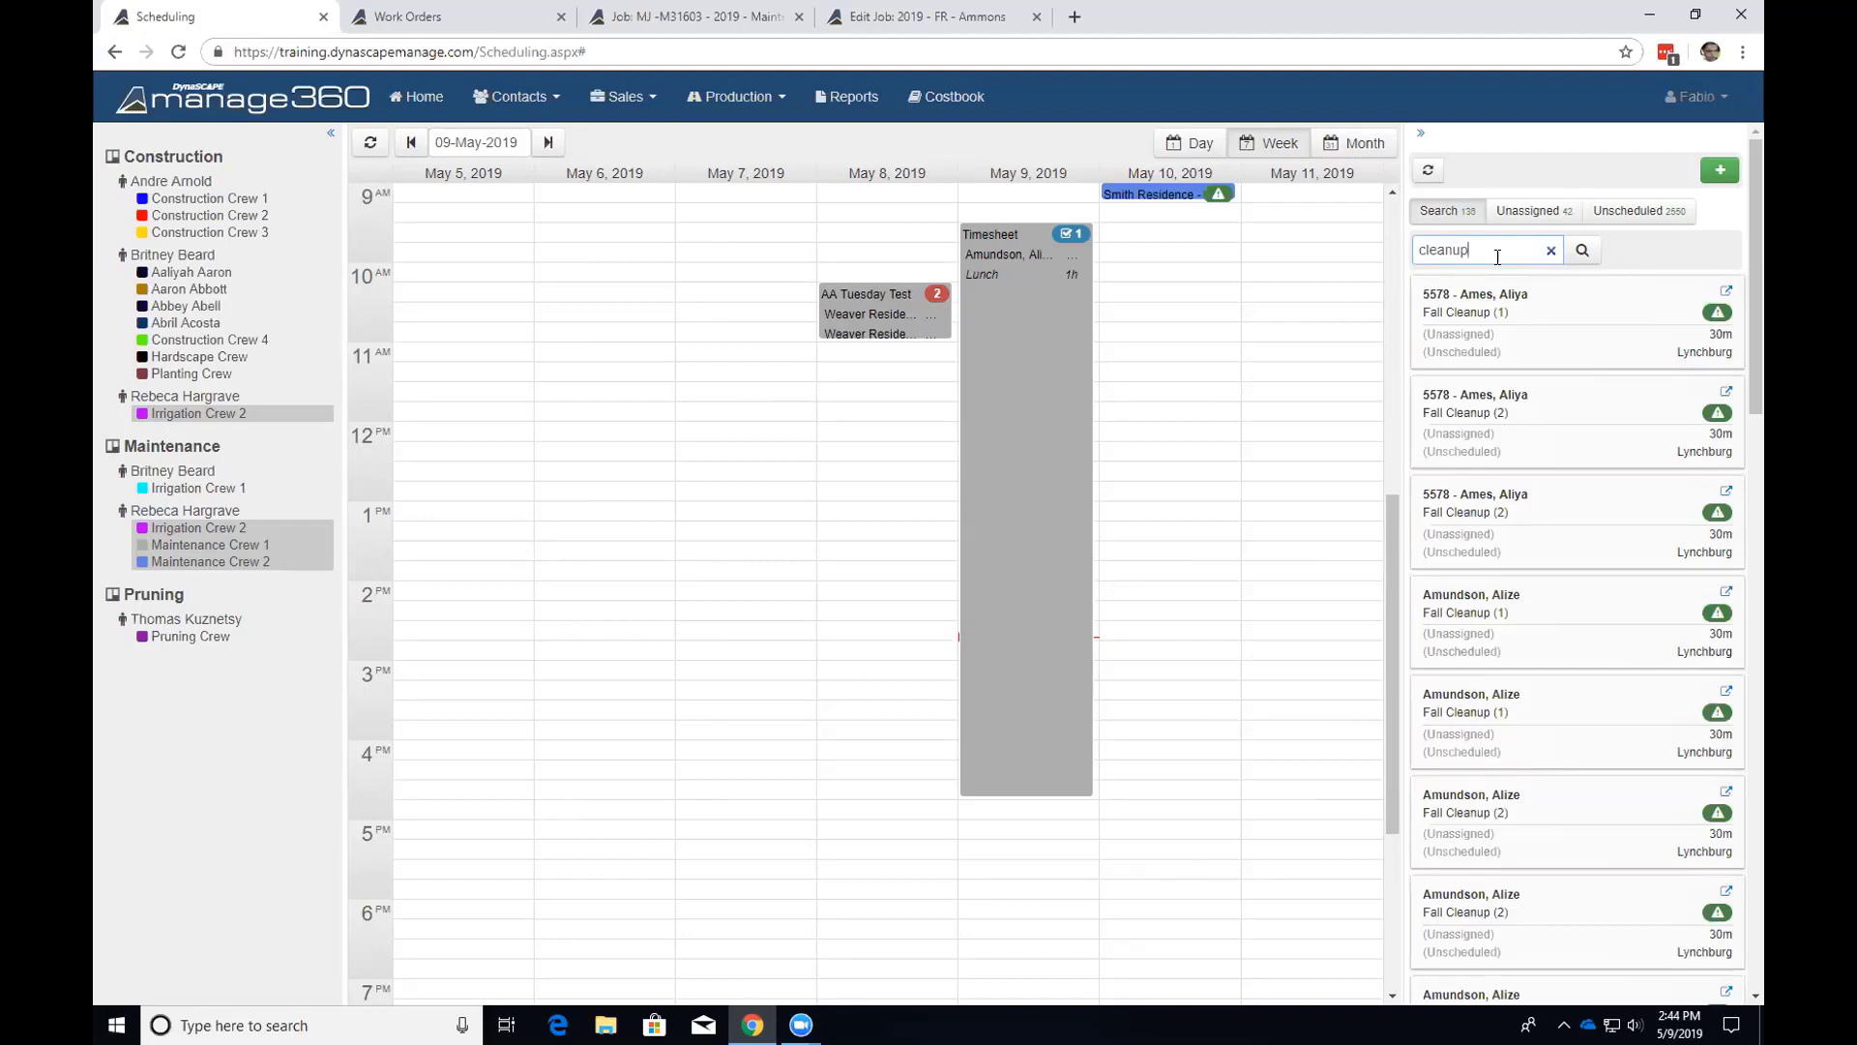
Replace the queue search term with a customer's first name.
{"action": "key", "text": "BackSpace"}
{"action": "key", "text": "BackSpace"}
{"action": "key", "text": "BackSpace"}
{"action": "key", "text": "BackSpace"}
{"action": "key", "text": "BackSpace"}
{"action": "key", "text": "BackSpace"}
{"action": "key", "text": "BackSpace"}
{"action": "type", "text": "alonso"}
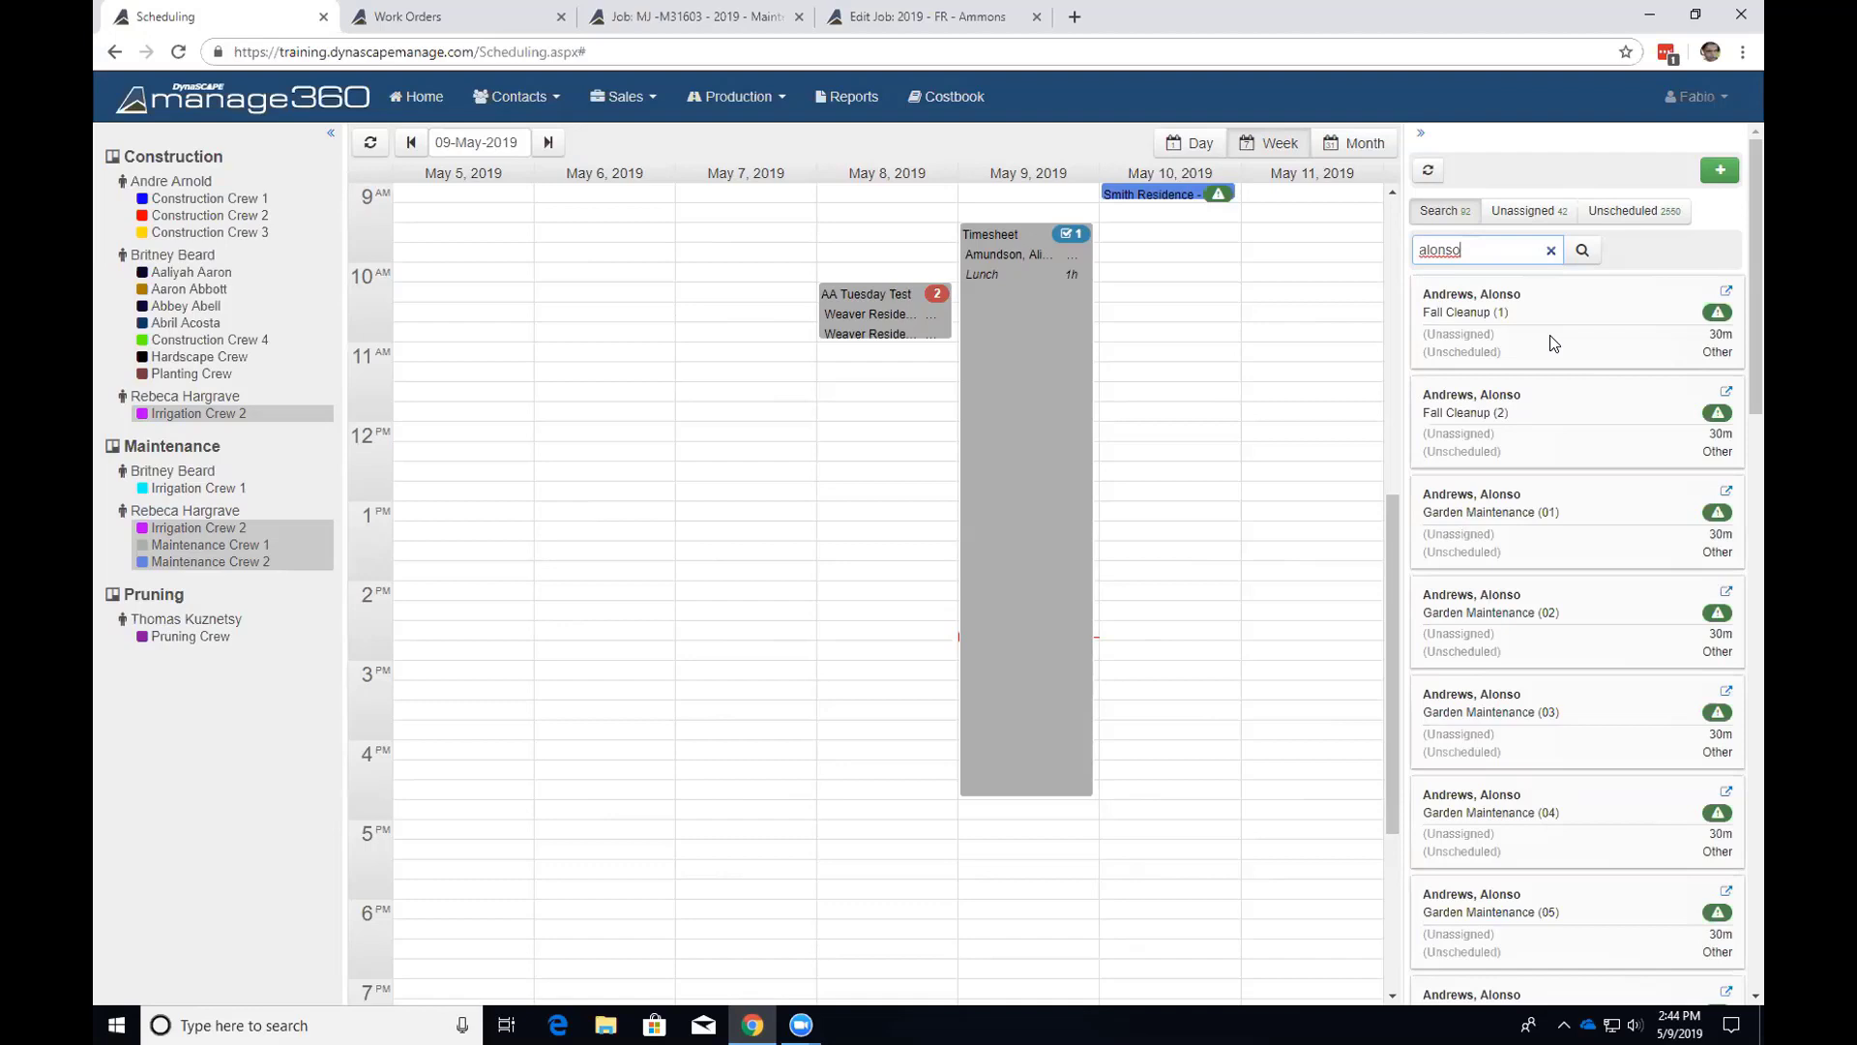
Clear the queue search and view the unassigned items followed by the unscheduled items.
{"action": "left_click", "coordinate": [1551, 252]}
{"action": "left_click", "coordinate": [1552, 215]}
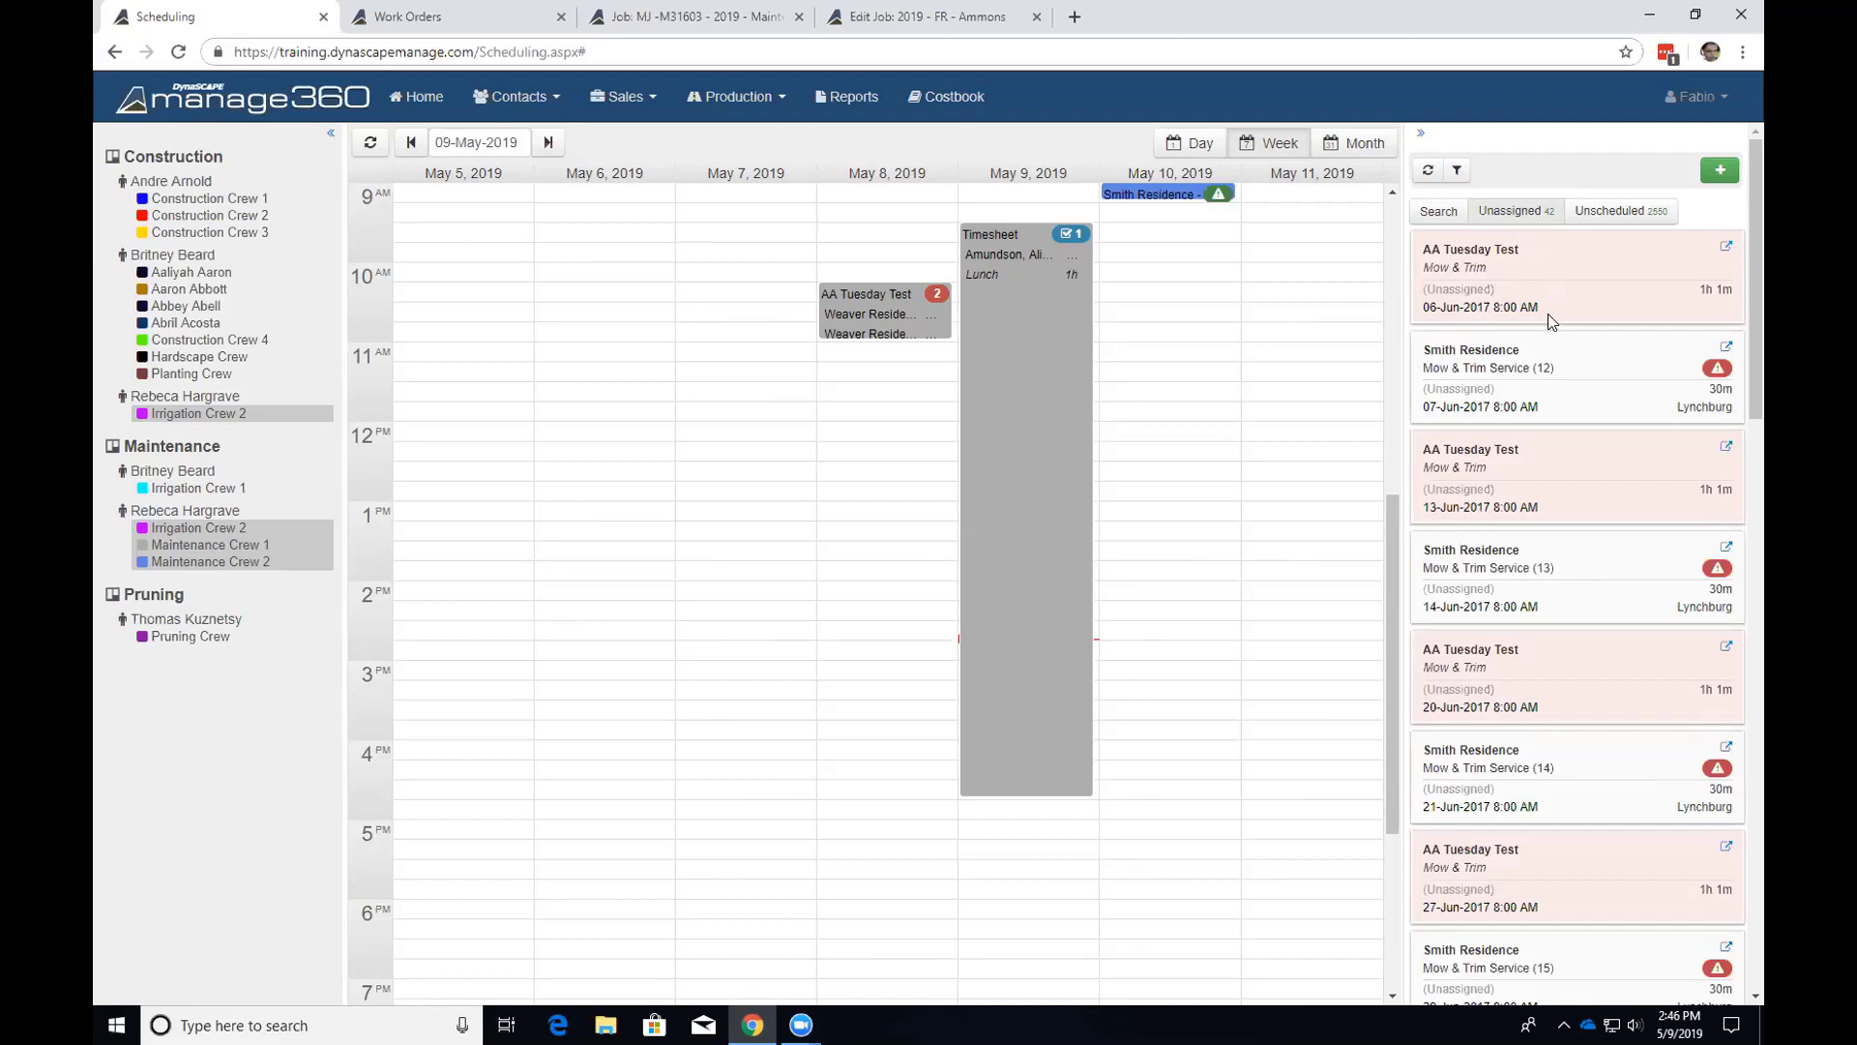
{"action": "left_click", "coordinate": [1603, 214]}
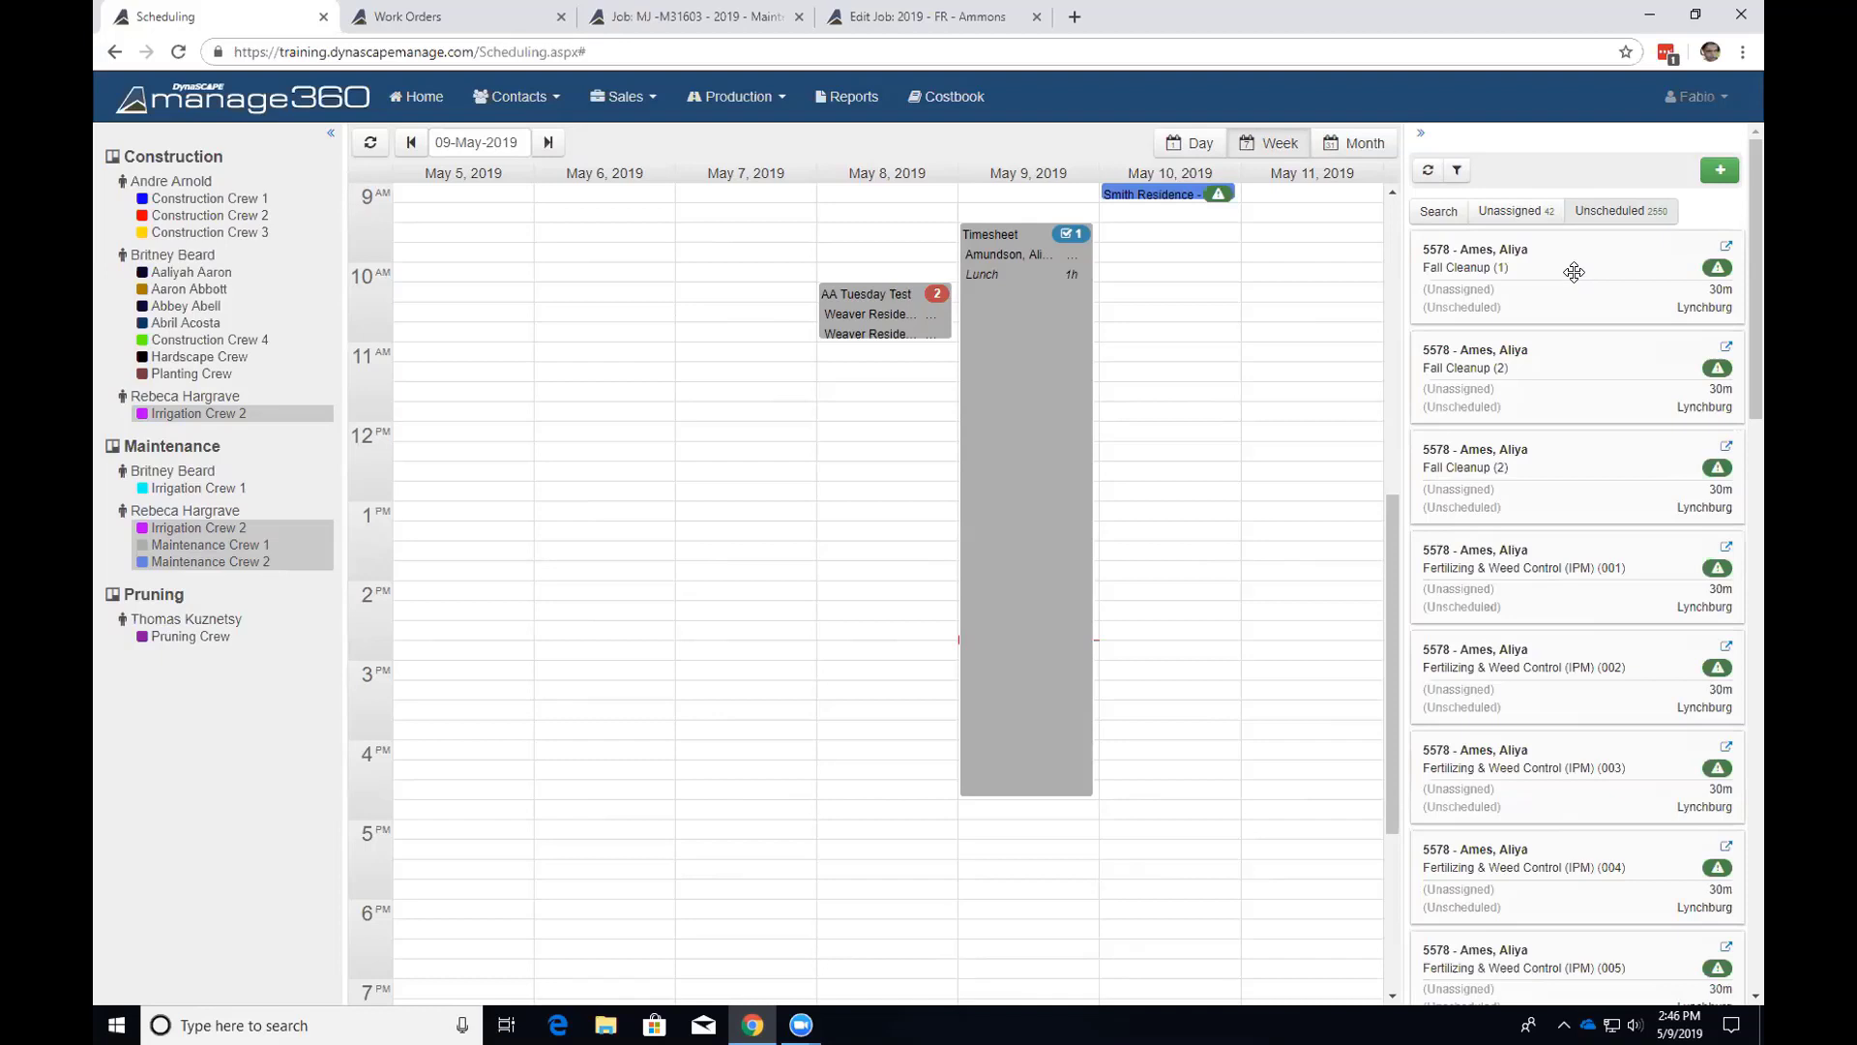
Filter the unscheduled queue by the Fertilization & Weed Control service category.
{"action": "left_click", "coordinate": [1451, 172]}
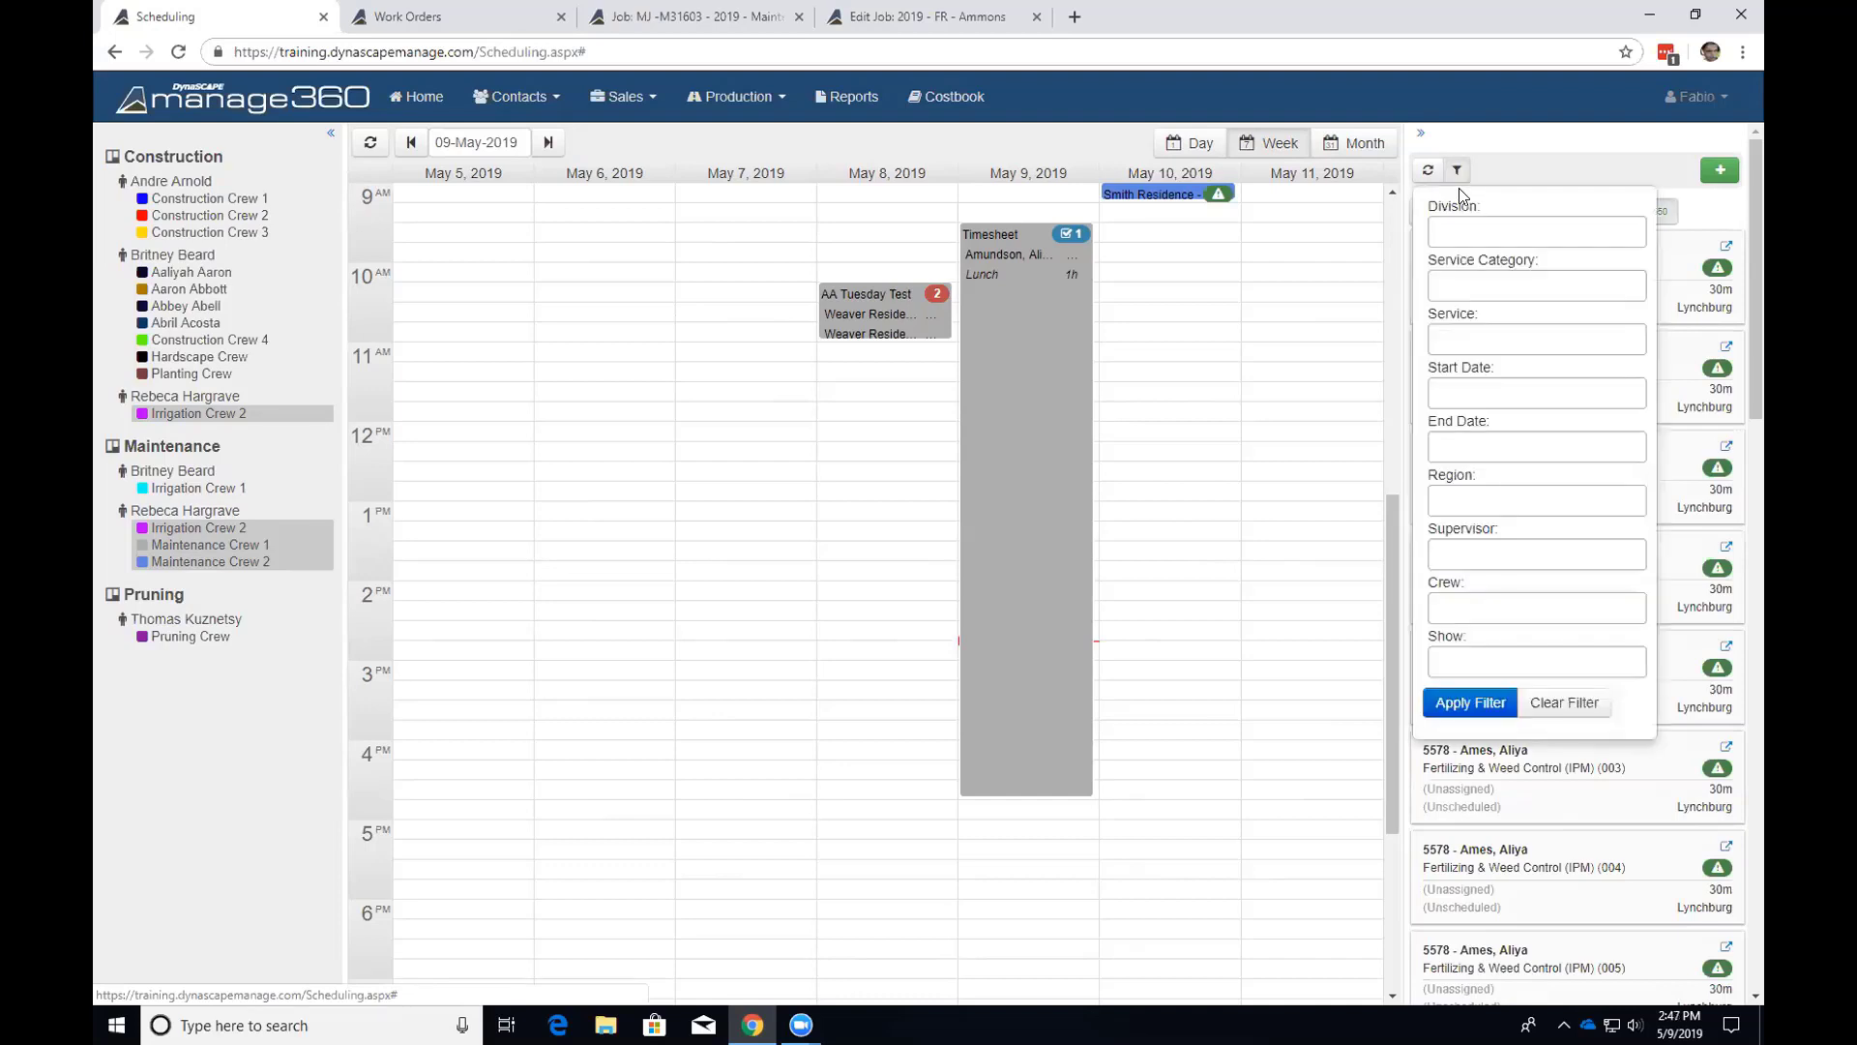
{"action": "left_click", "coordinate": [1515, 233]}
{"action": "left_click", "coordinate": [1522, 212]}
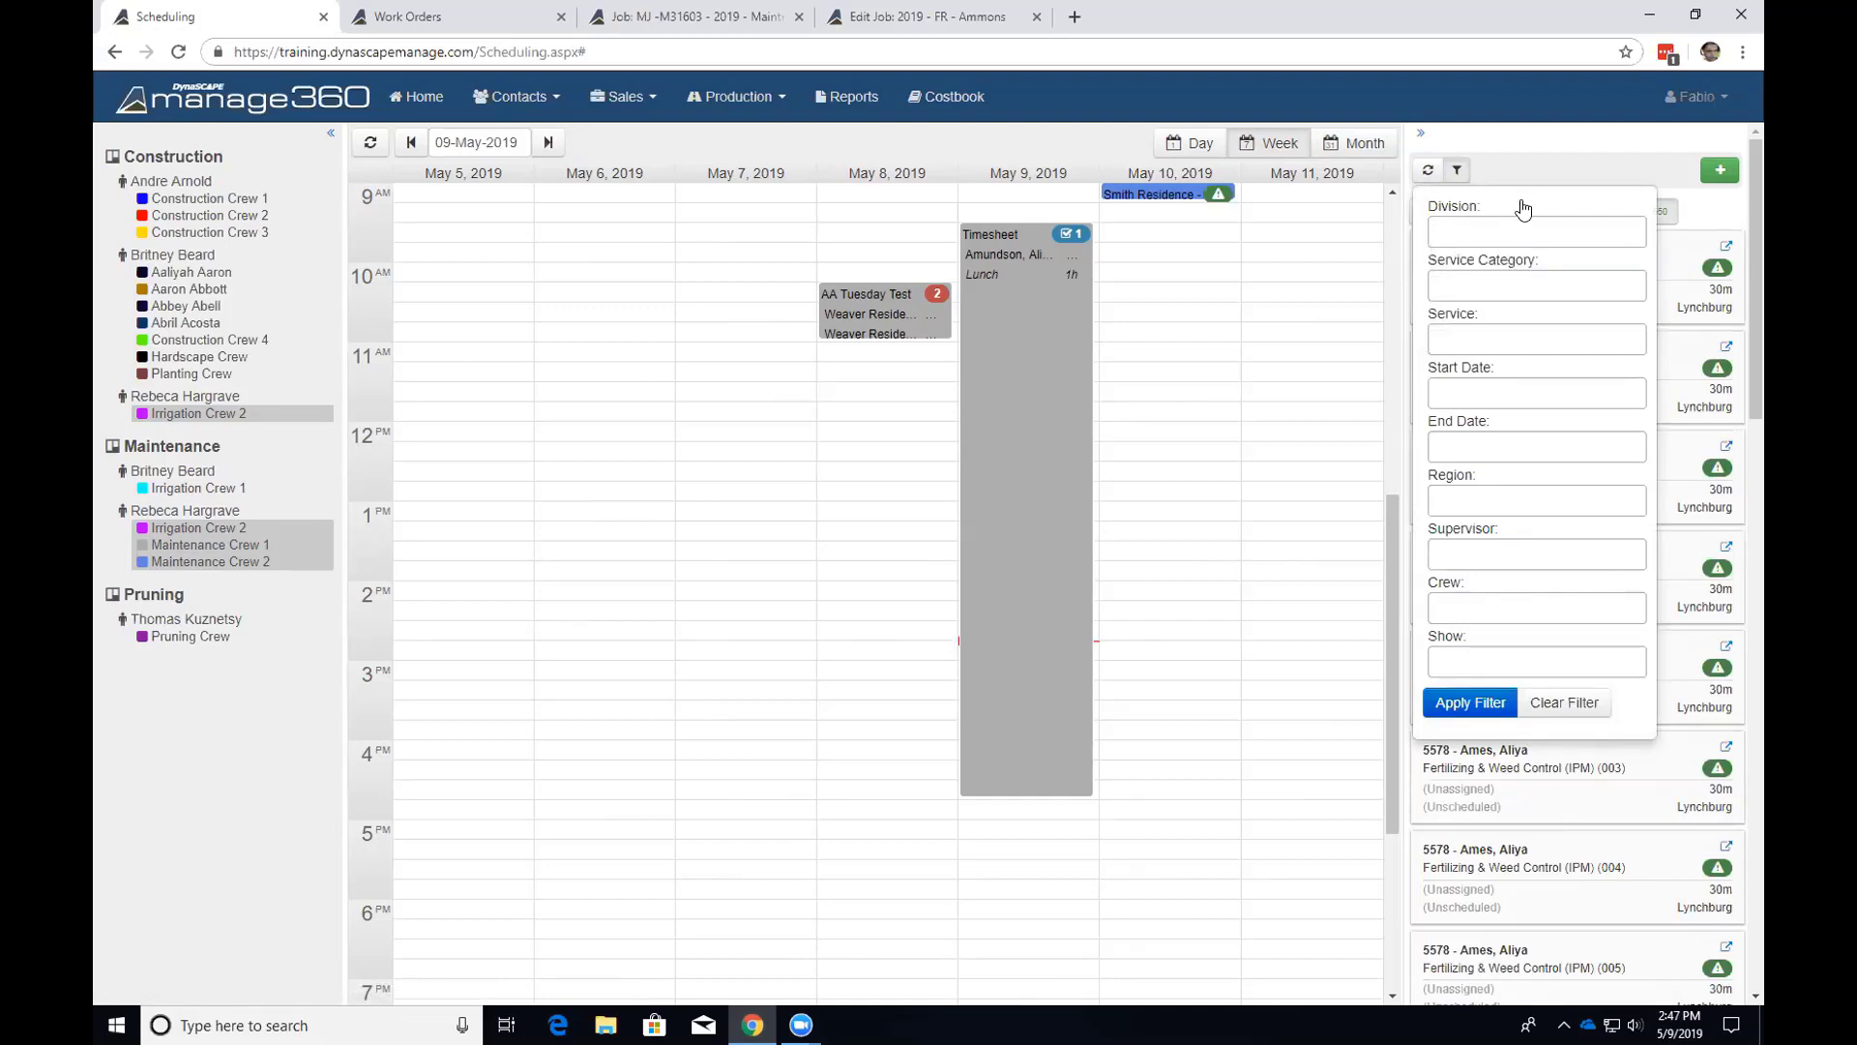
{"action": "left_click", "coordinate": [1477, 273]}
{"action": "scroll", "coordinate": [1500, 407], "scroll_direction": "down", "scroll_amount": 2}
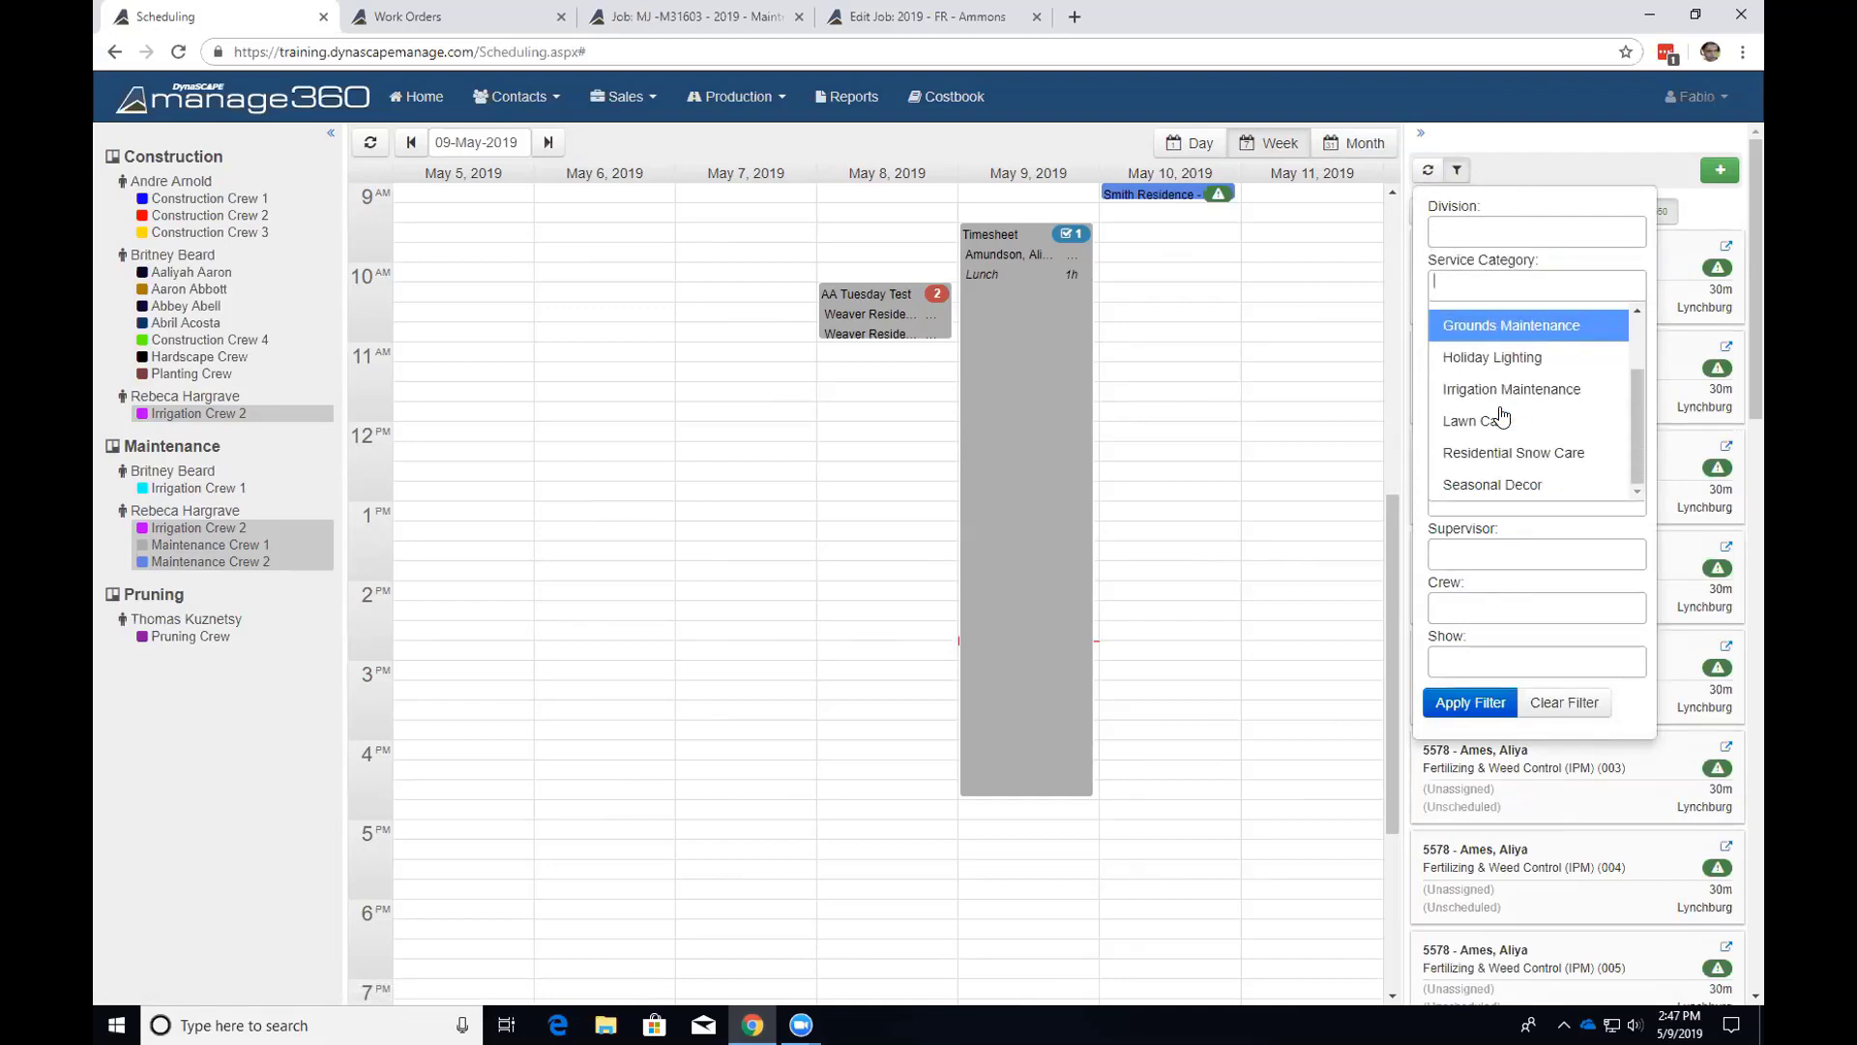
{"action": "scroll", "coordinate": [1502, 414], "scroll_direction": "up", "scroll_amount": 2}
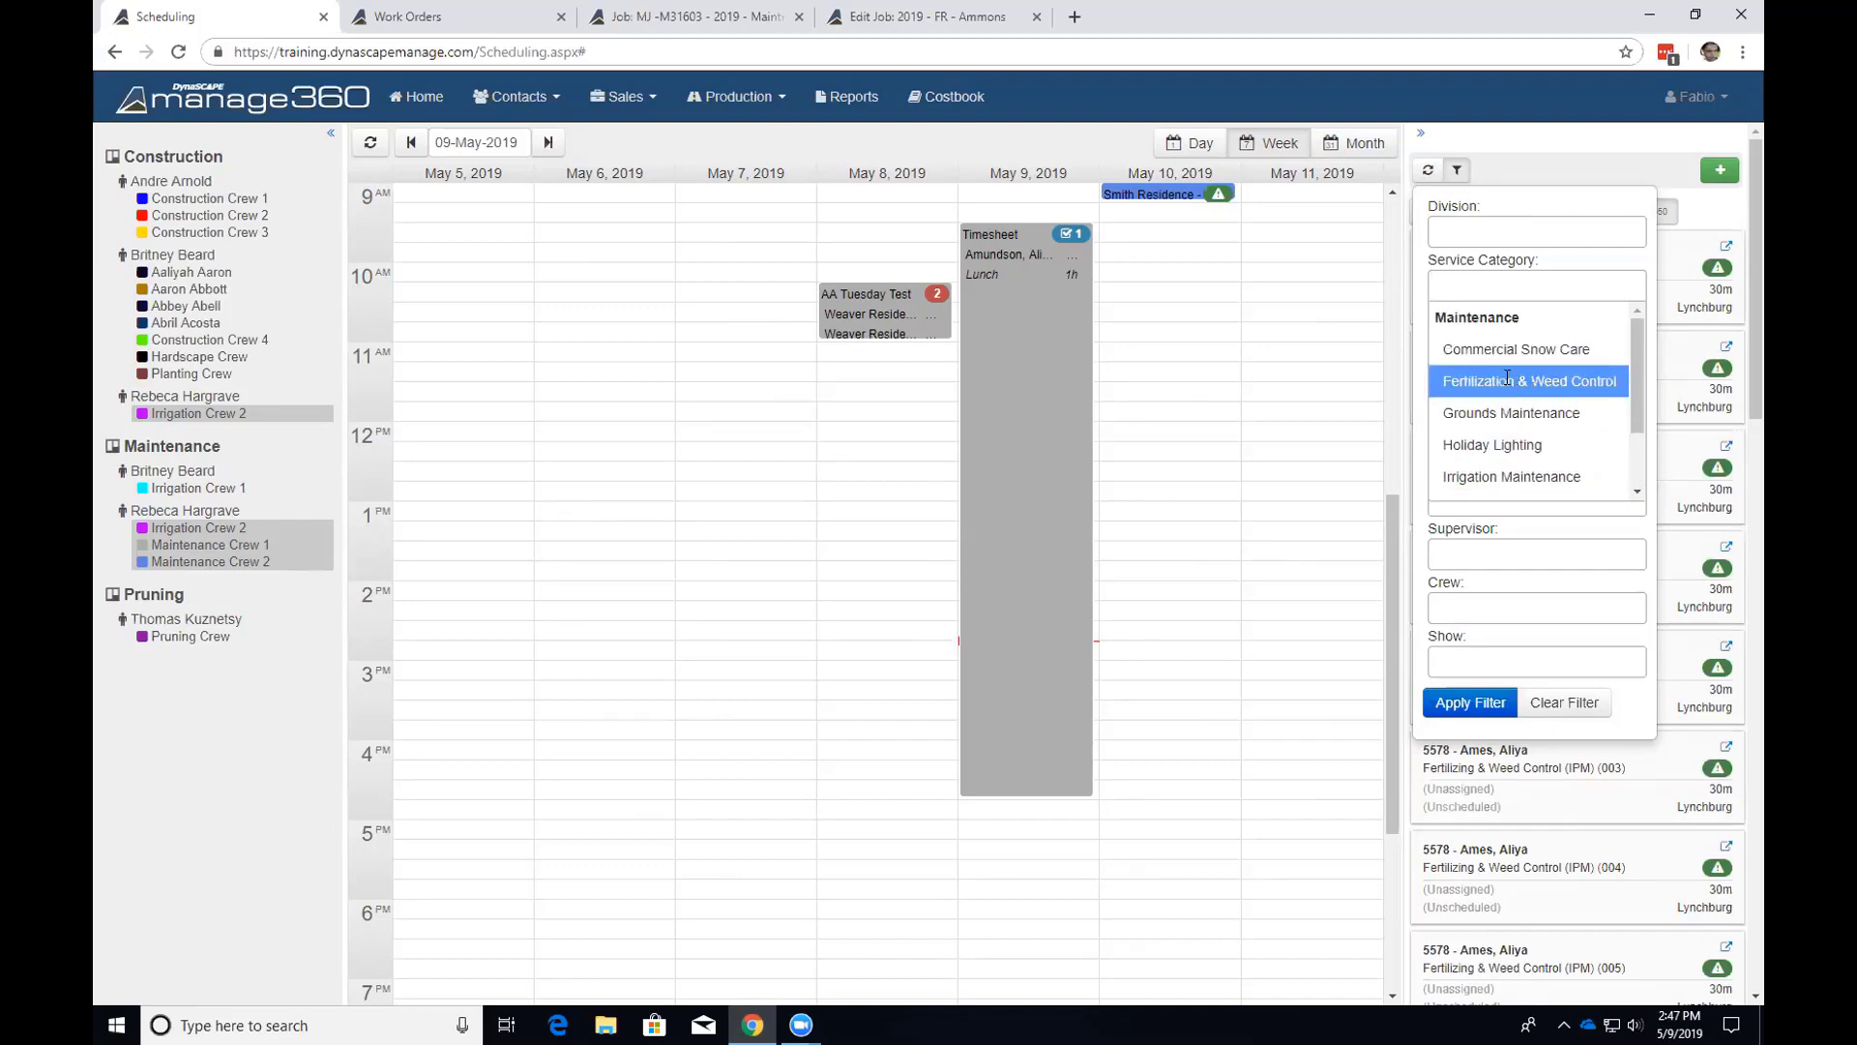
{"action": "left_click", "coordinate": [1509, 383]}
{"action": "left_click", "coordinate": [1472, 727]}
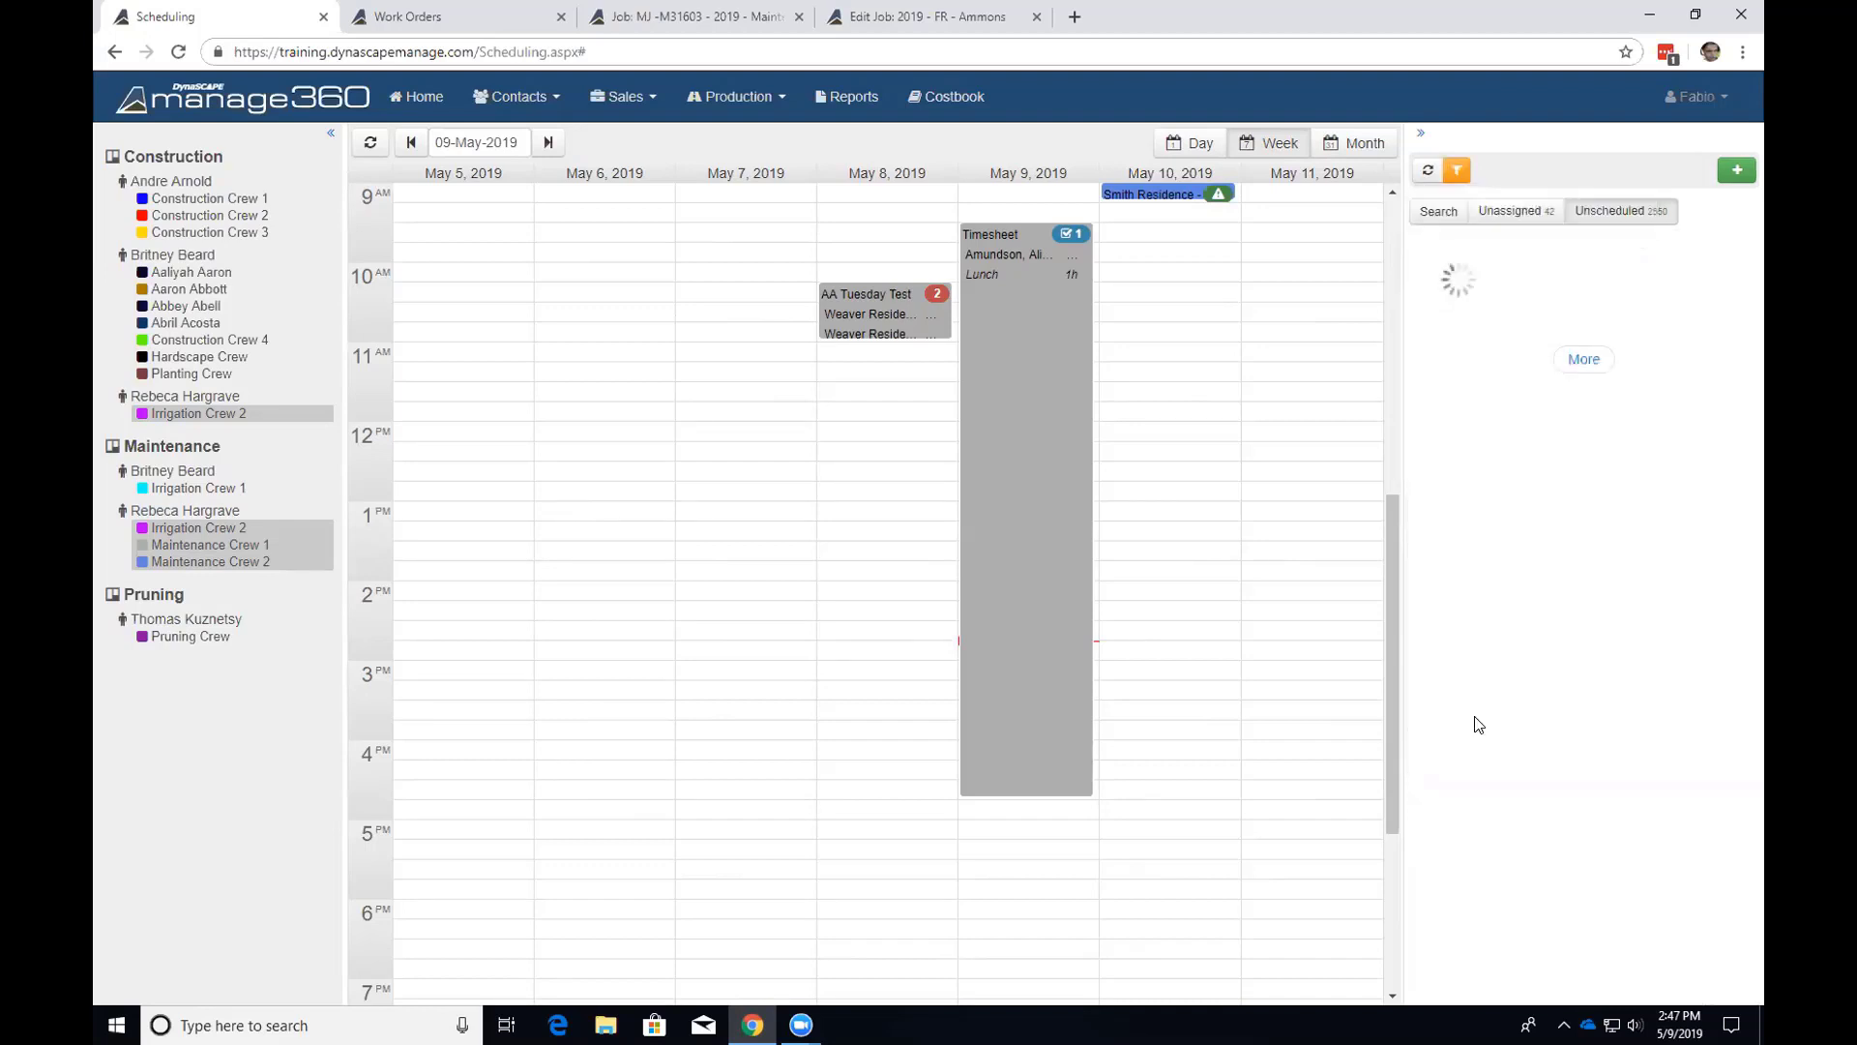
{"action": "left_click", "coordinate": [1590, 220]}
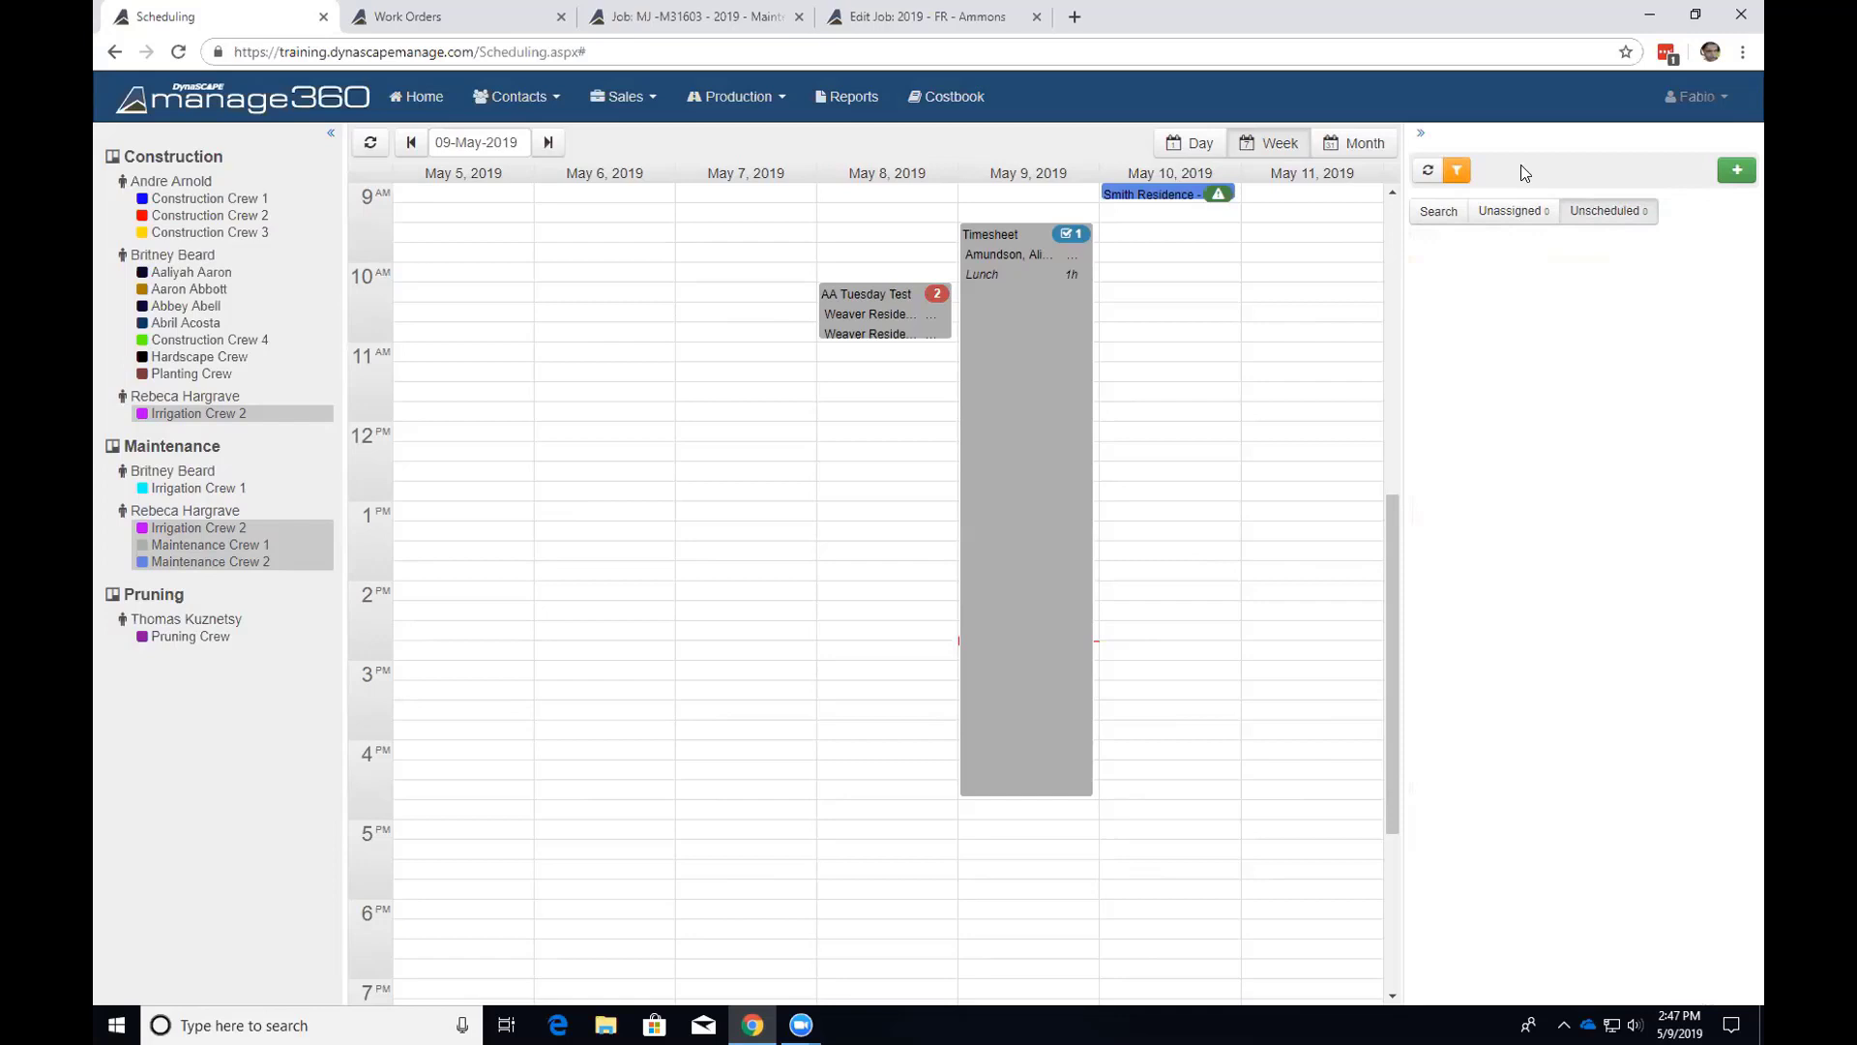
Reopen the queue filter and remove its Service Category selection.
{"action": "left_click", "coordinate": [1457, 174]}
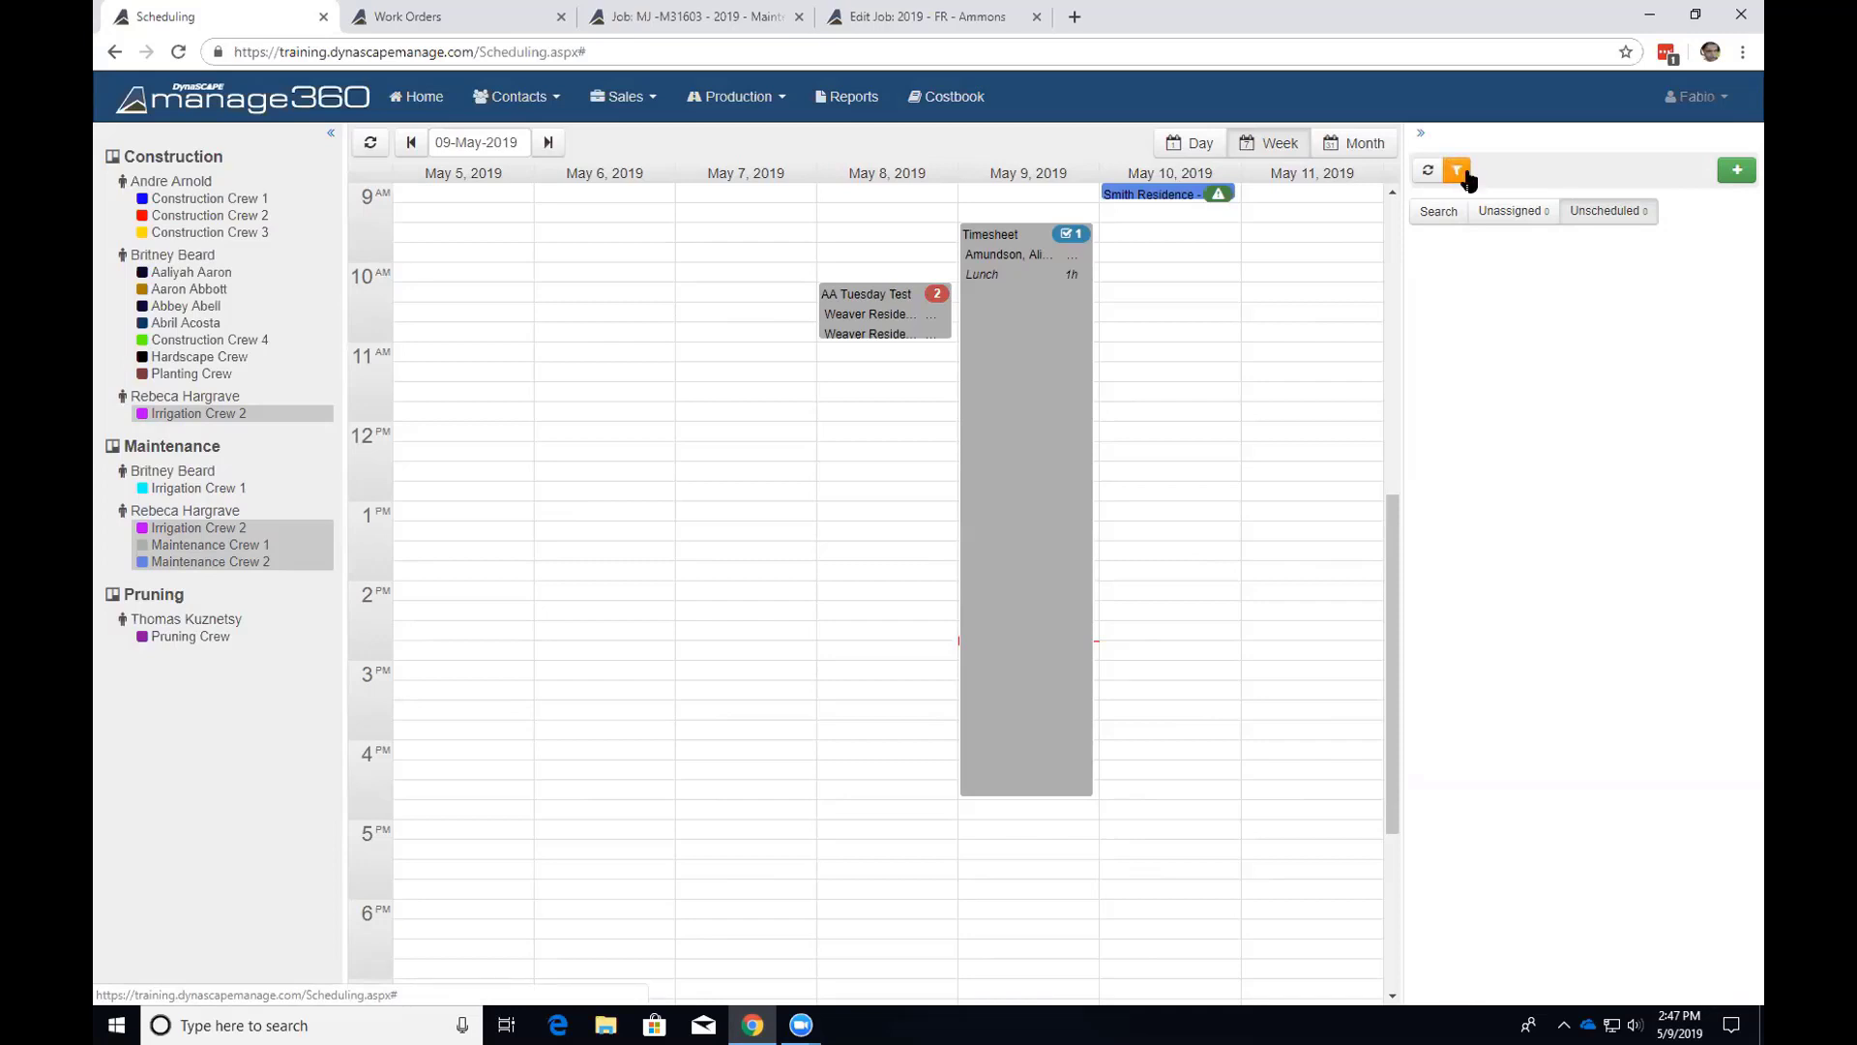
{"action": "left_click", "coordinate": [1458, 172]}
{"action": "left_click", "coordinate": [1437, 285]}
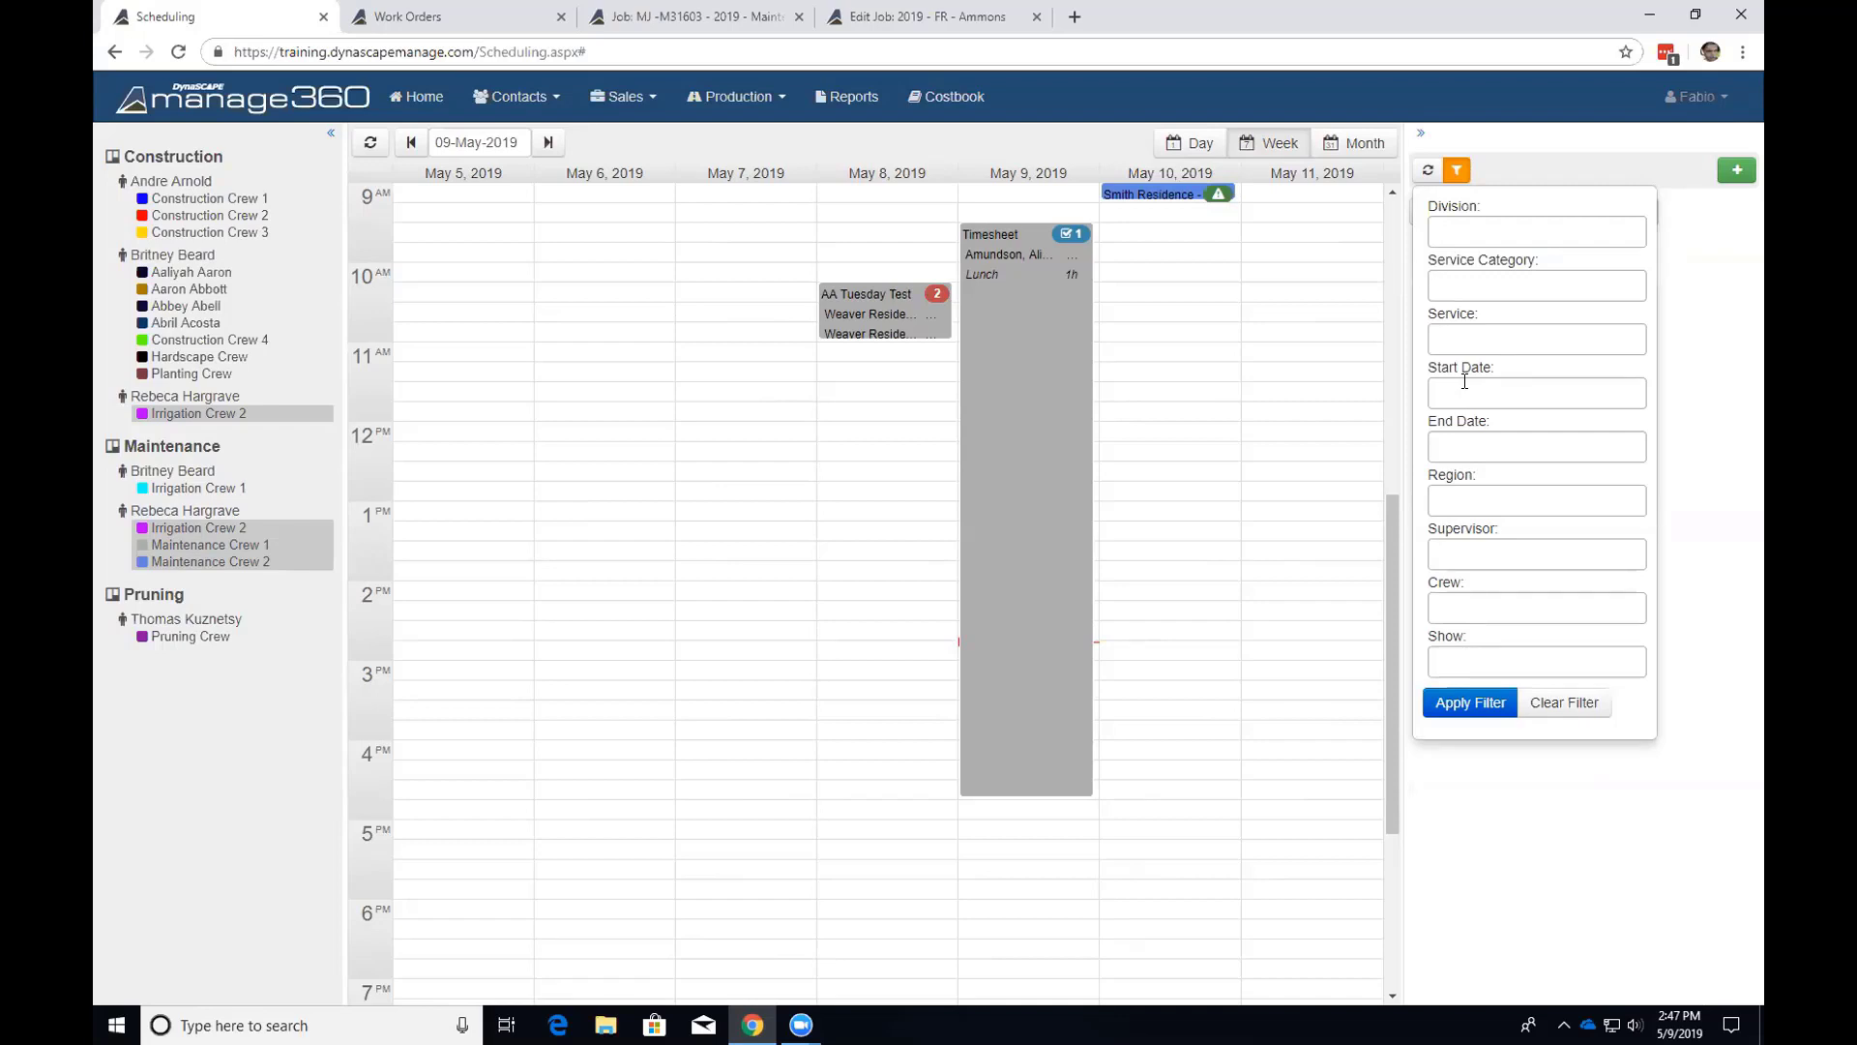
Review the filter's Region choices, try Route Occurrences as the Show option, and remove that selection.
{"action": "left_click", "coordinate": [1490, 499]}
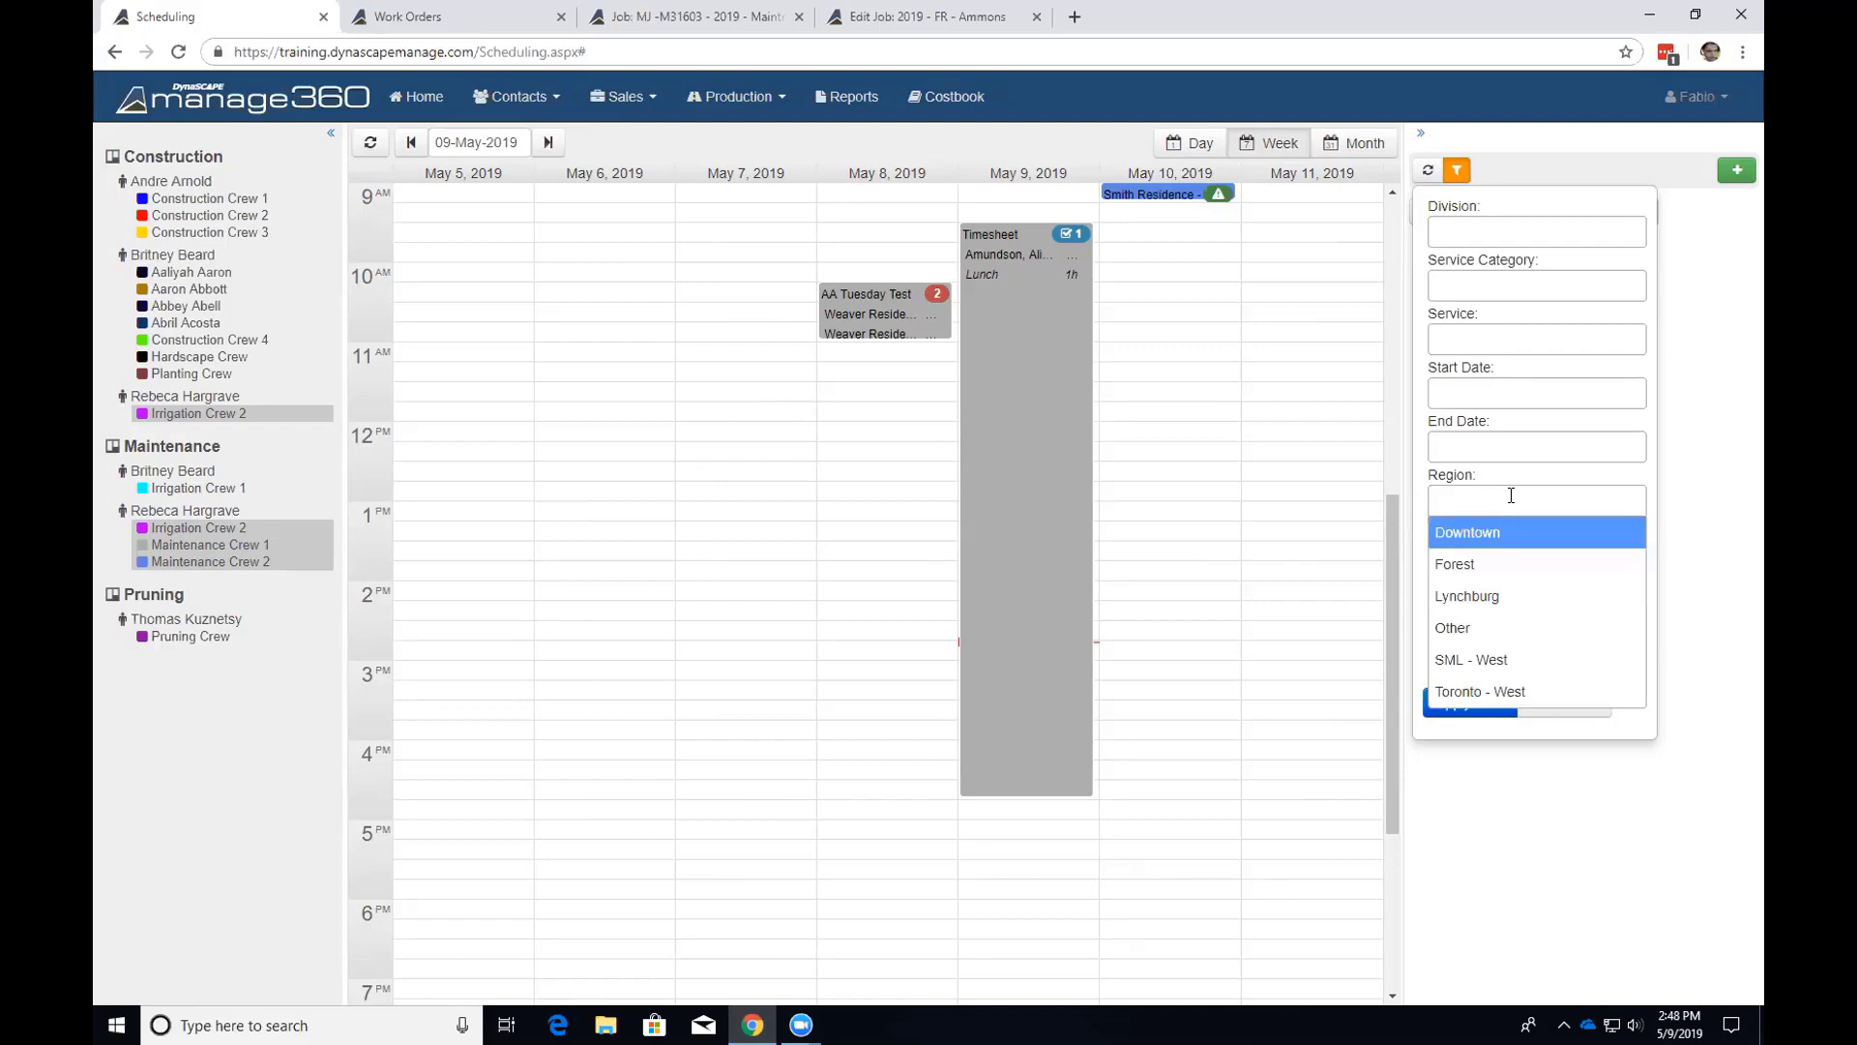
{"action": "left_click", "coordinate": [1511, 496]}
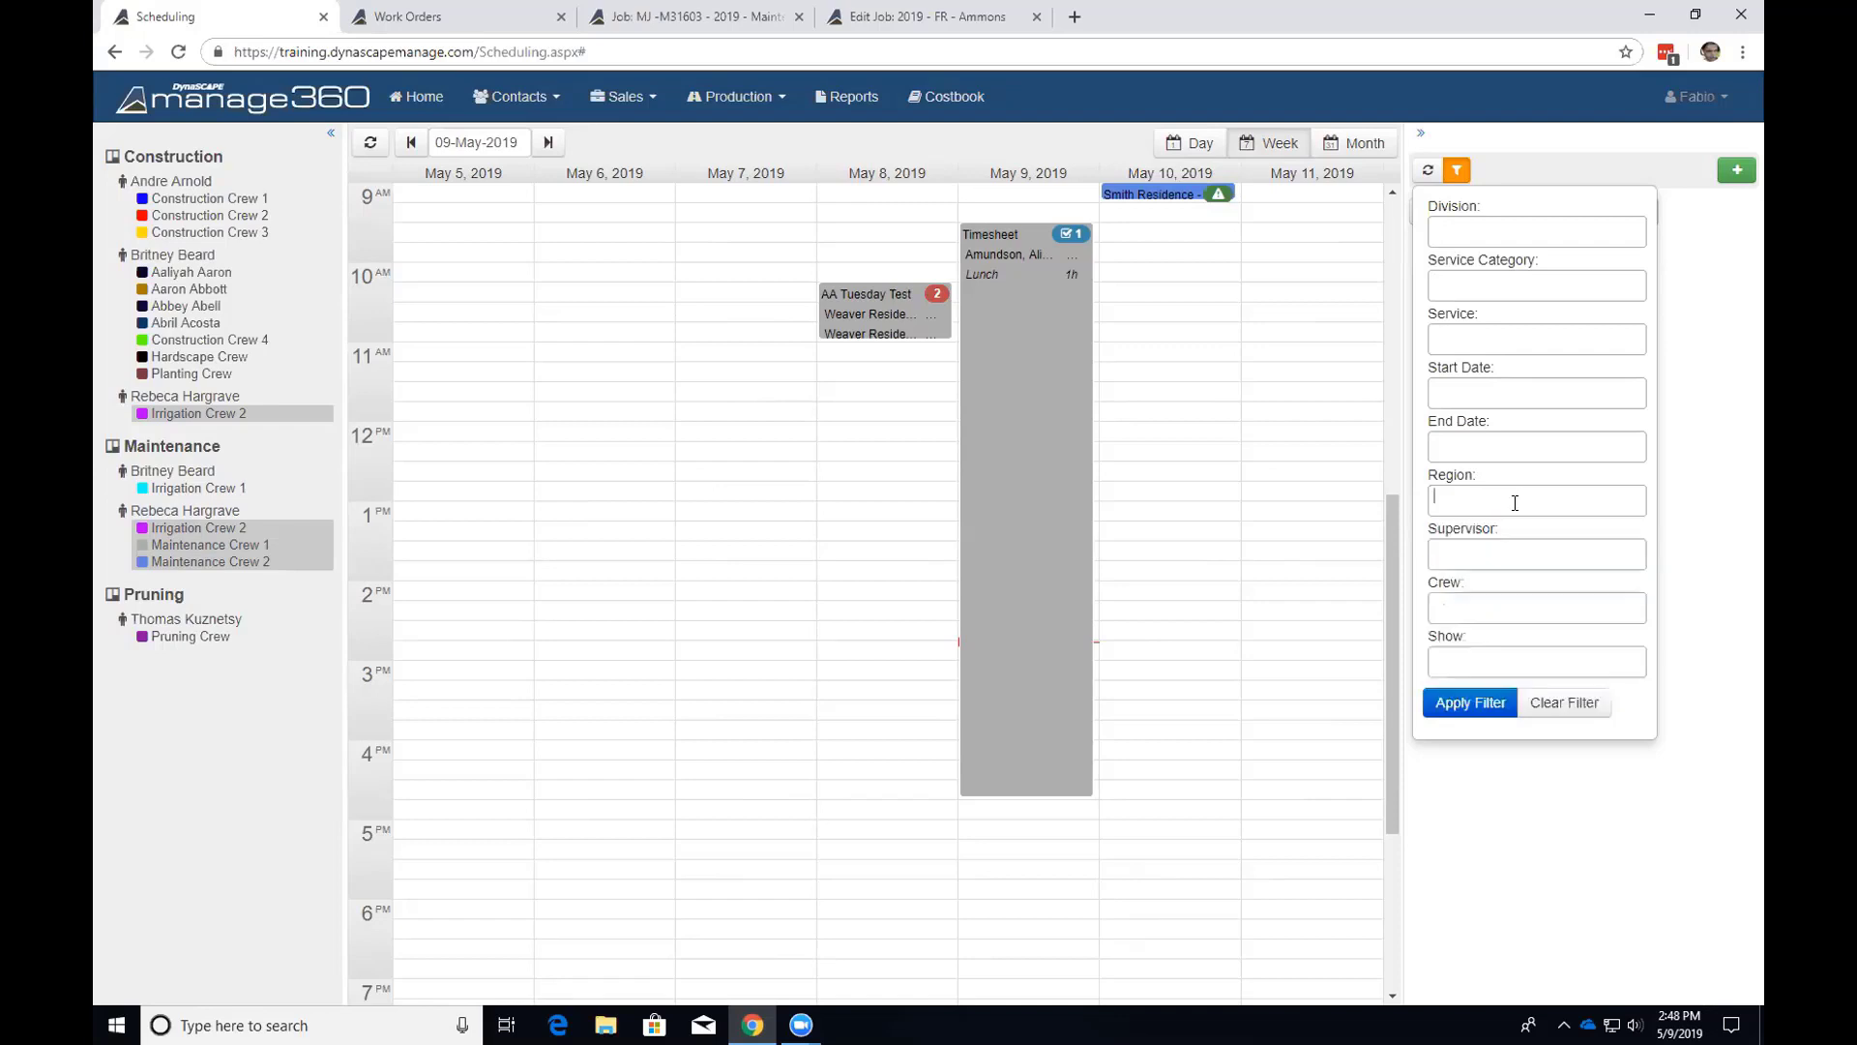
{"action": "left_click", "coordinate": [1459, 657]}
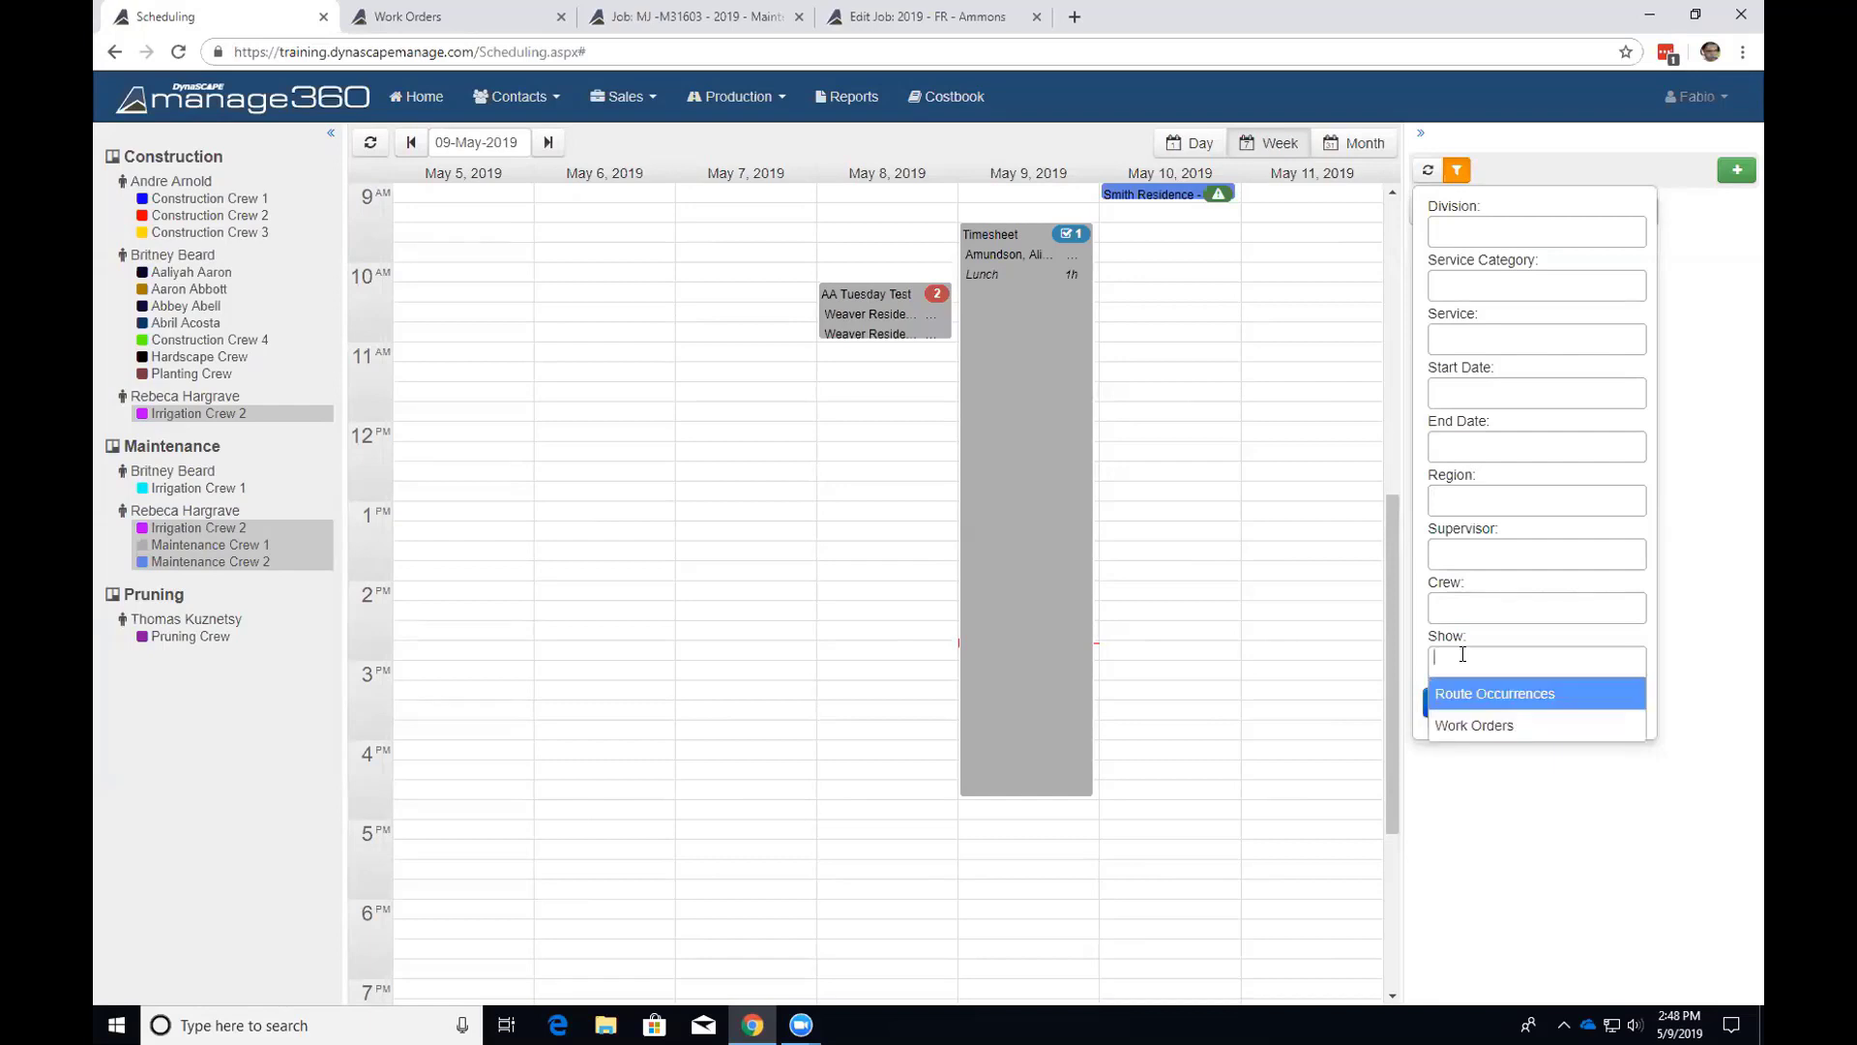
{"action": "left_click", "coordinate": [1537, 711]}
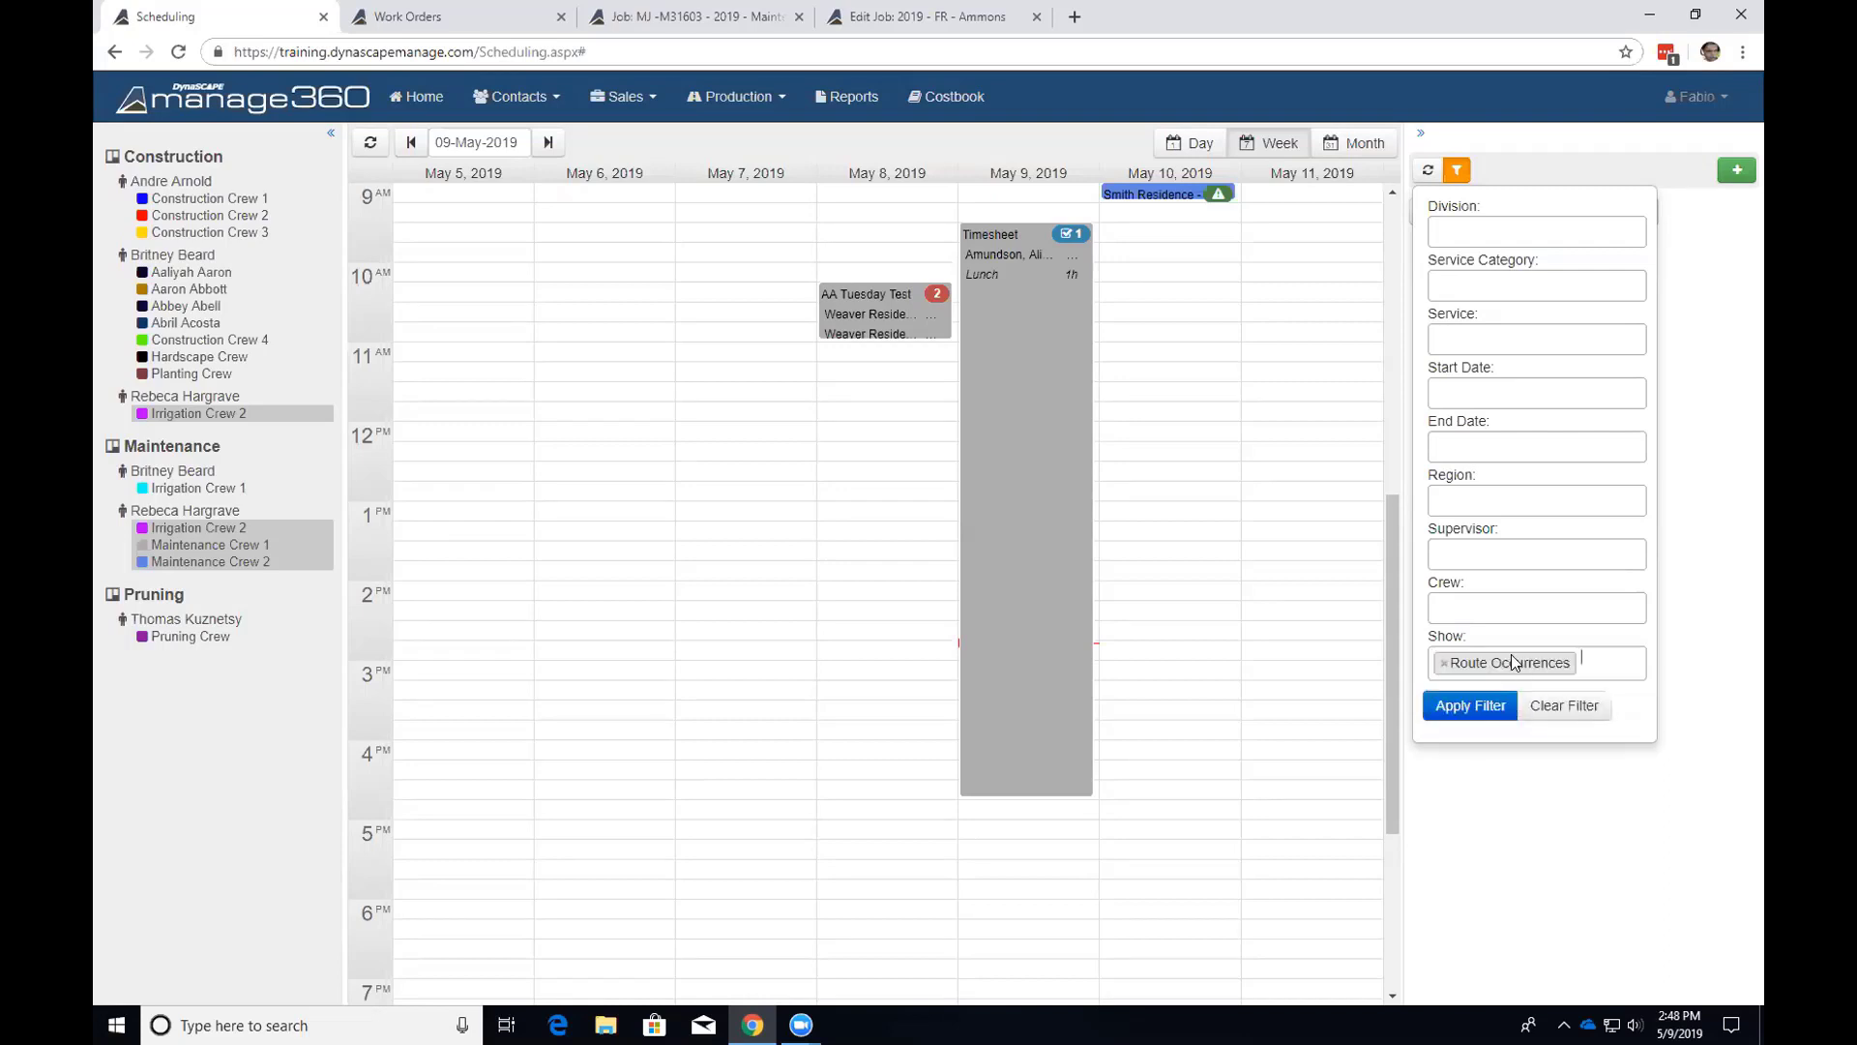
{"action": "left_click", "coordinate": [1445, 665]}
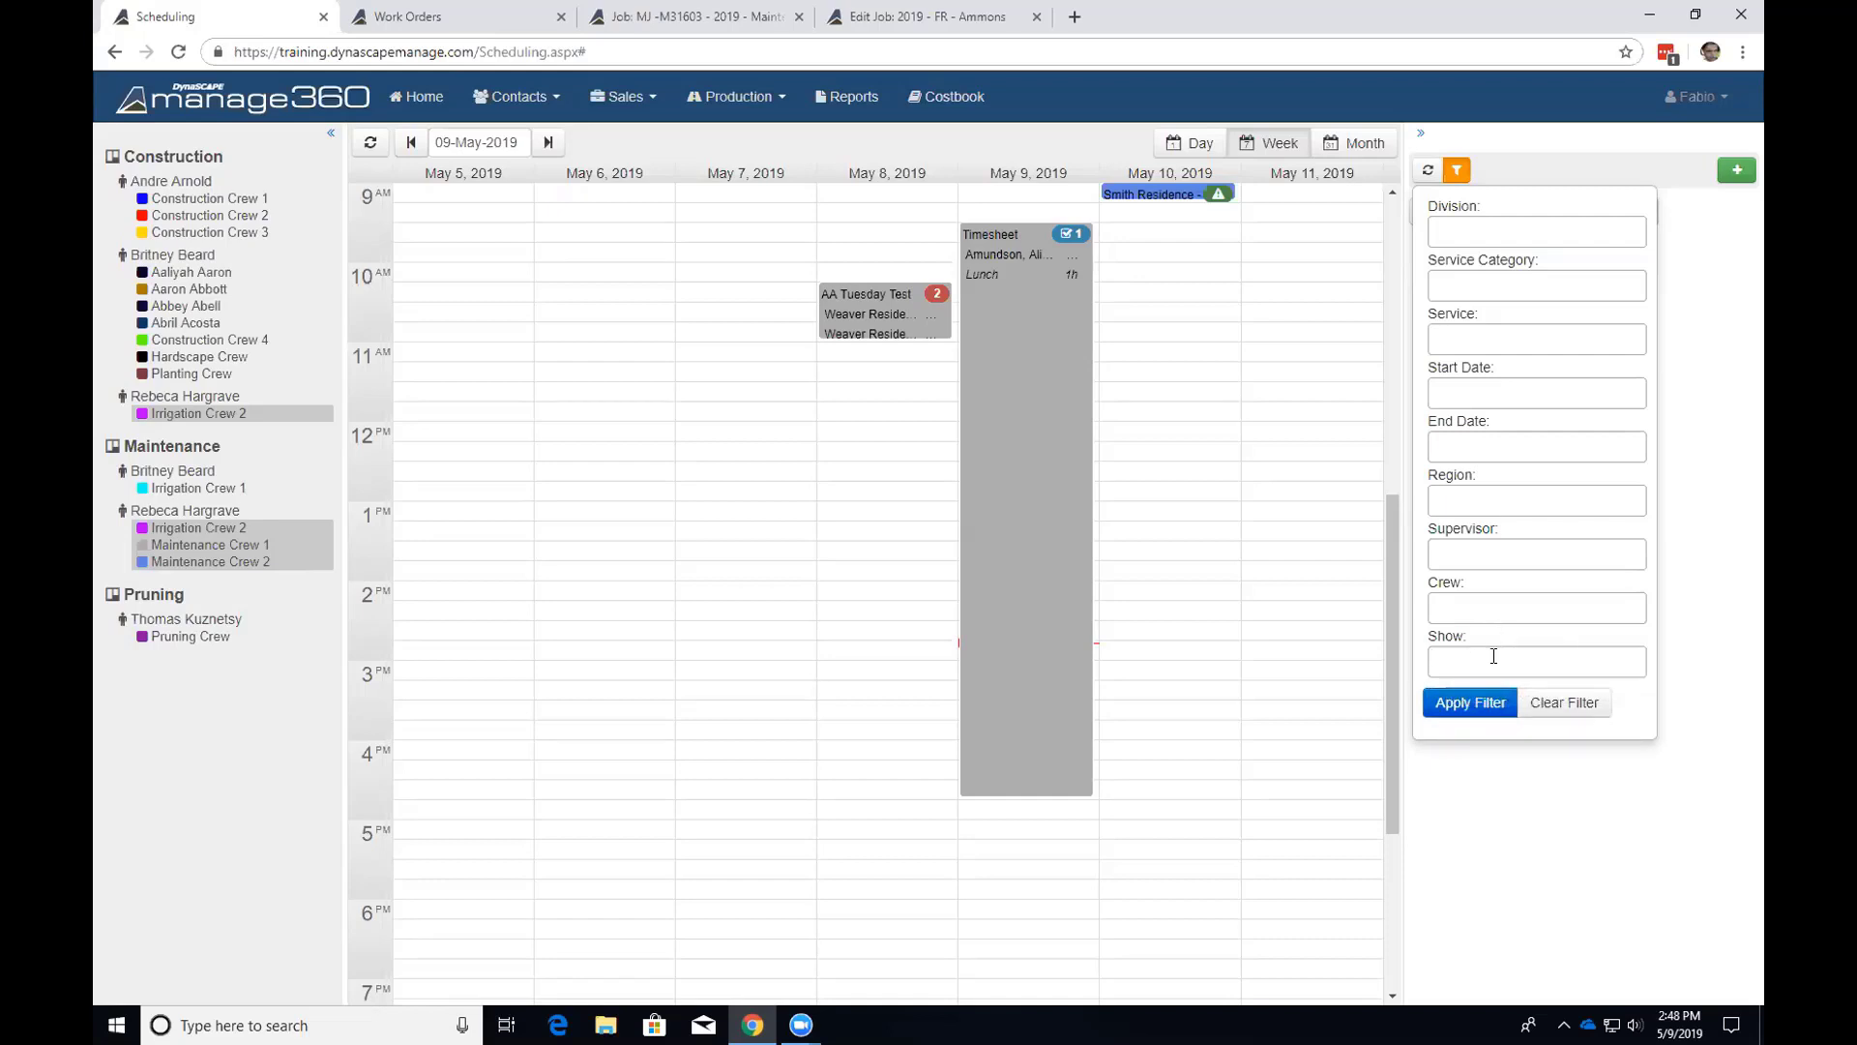
Search the queue filter's Service choices for fall and cleanup services, and select Fall Cleanup.
{"action": "left_click", "coordinate": [1495, 337]}
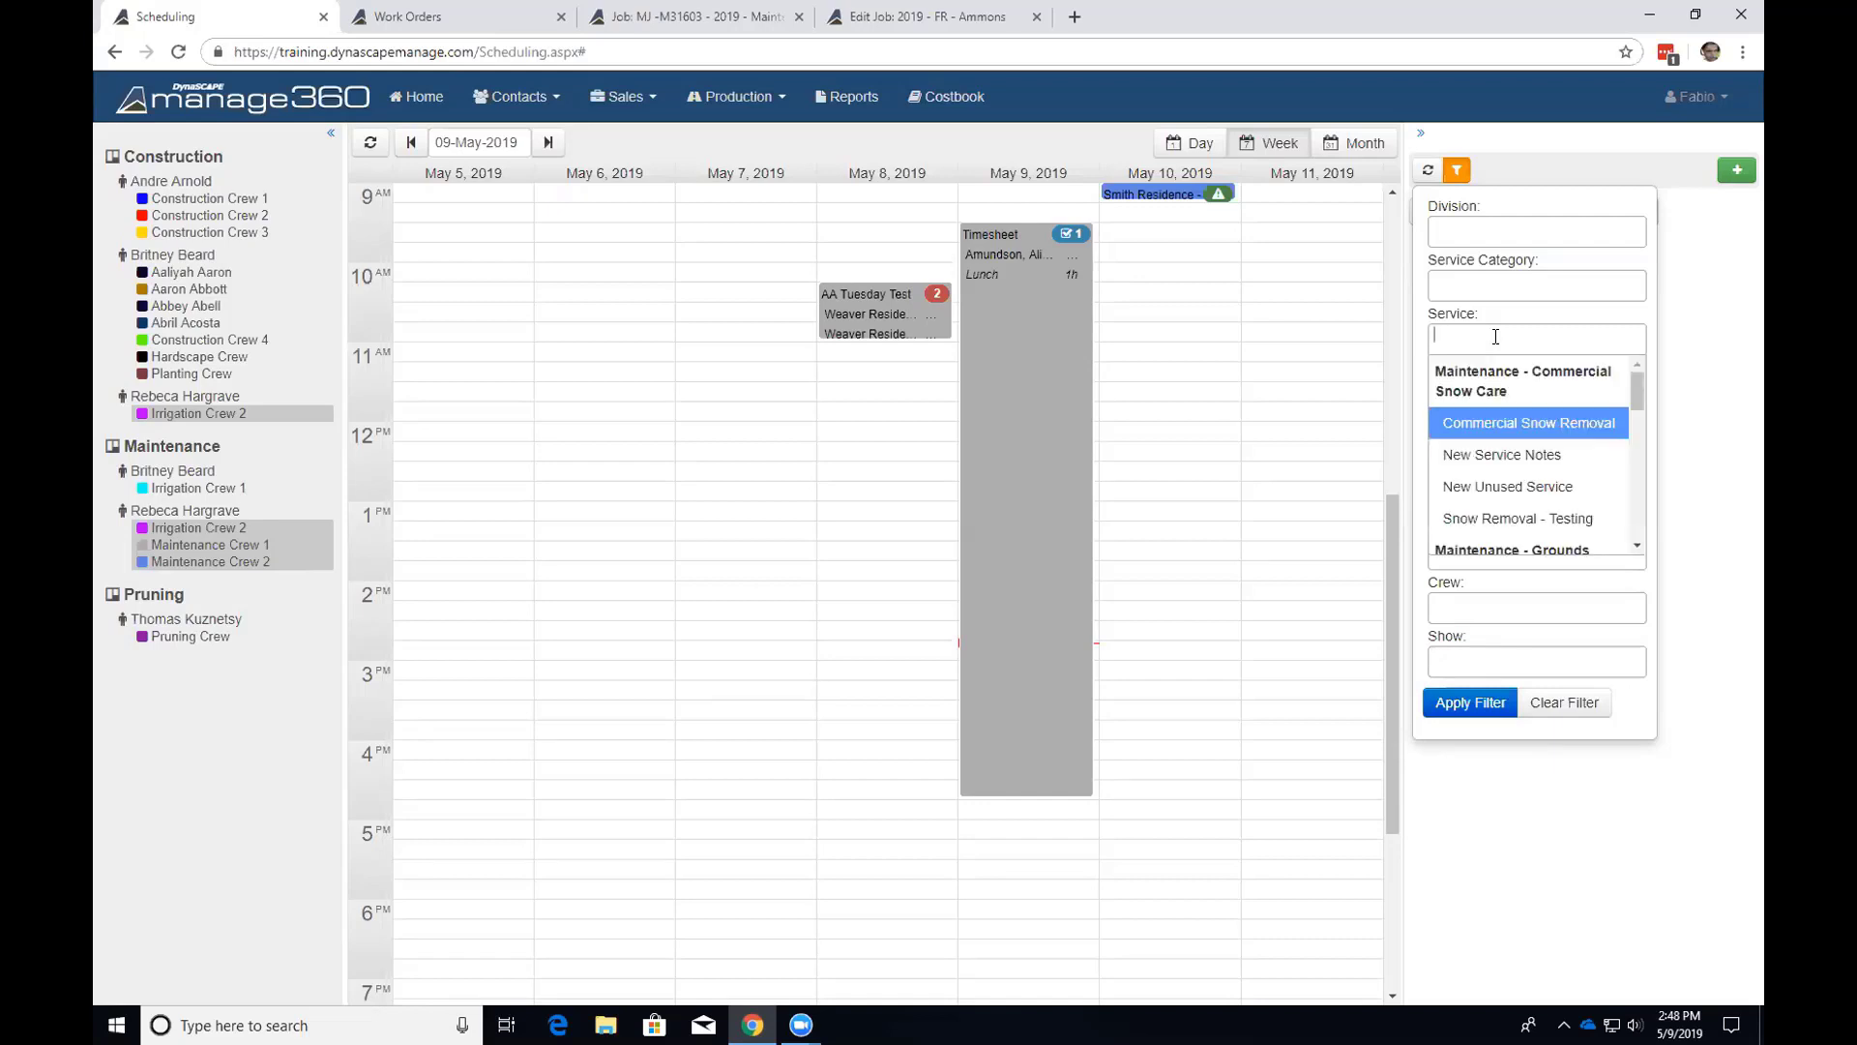
{"action": "type", "text": "fall"}
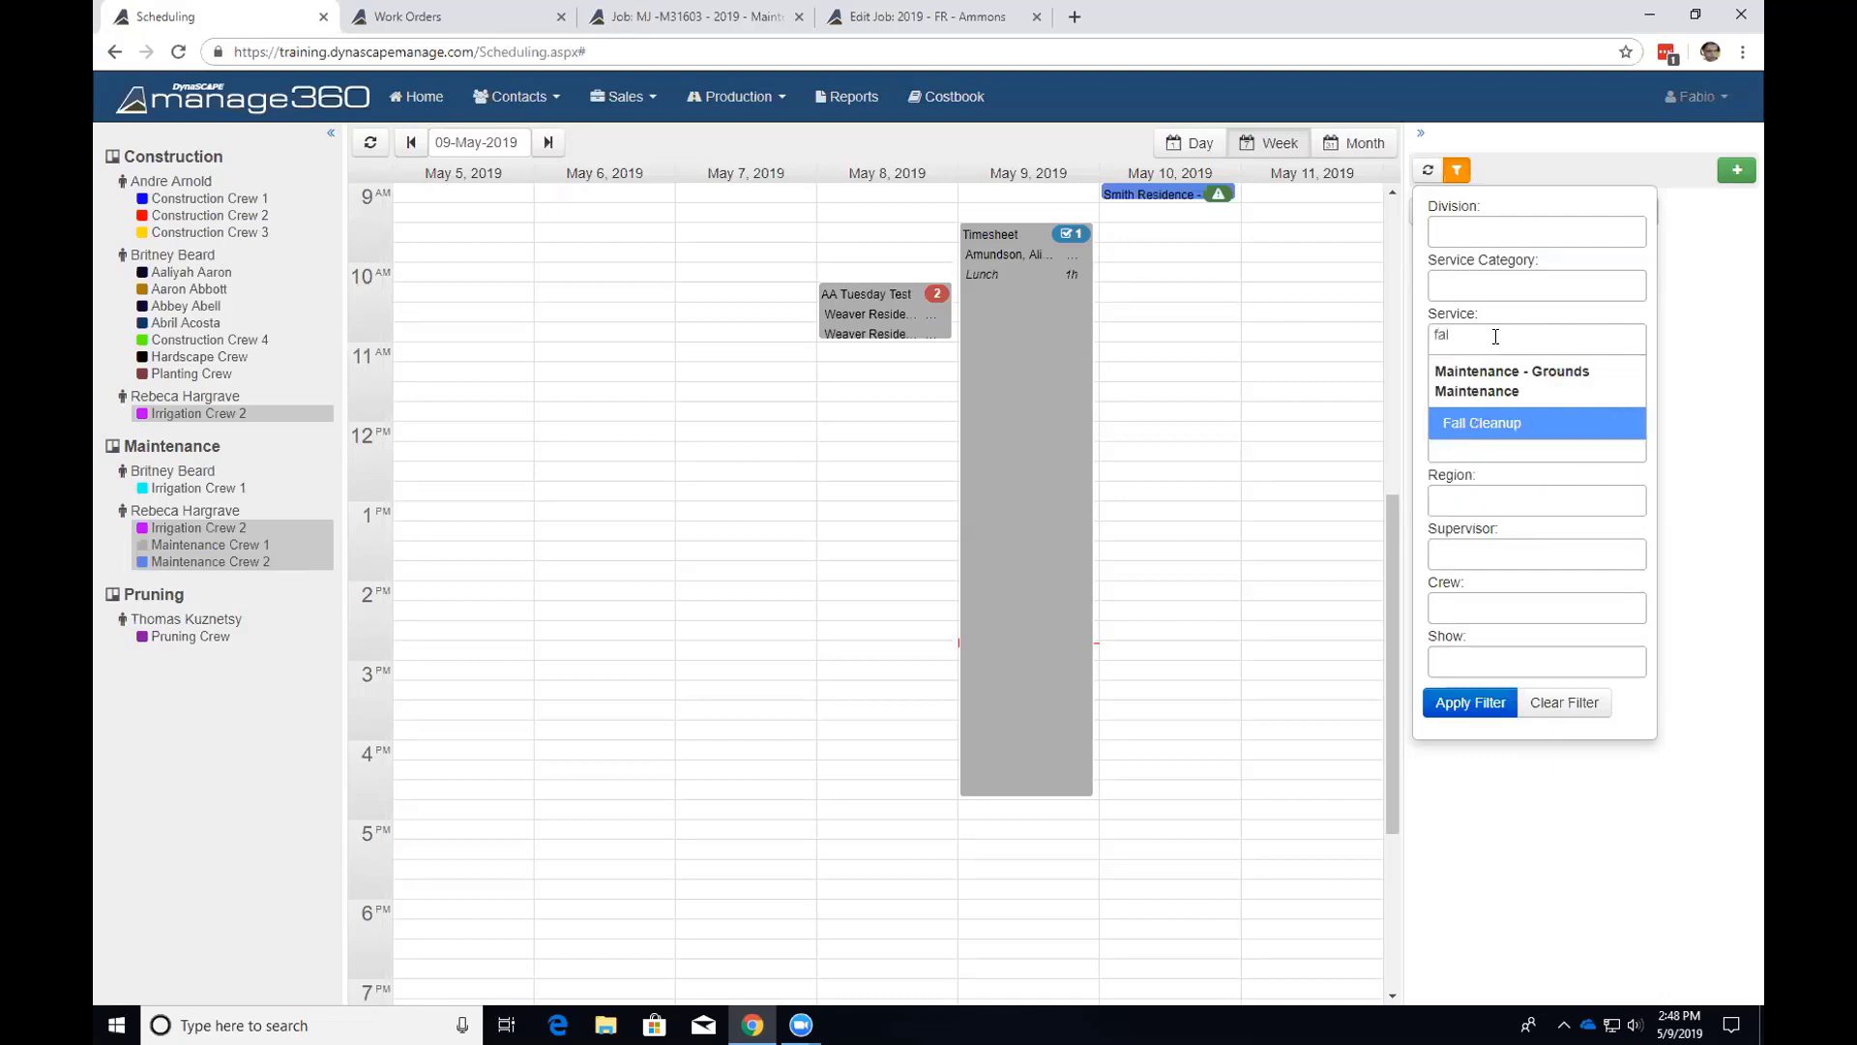
{"action": "key", "text": "BackSpace"}
{"action": "key", "text": "BackSpace"}
{"action": "key", "text": "BackSpace"}
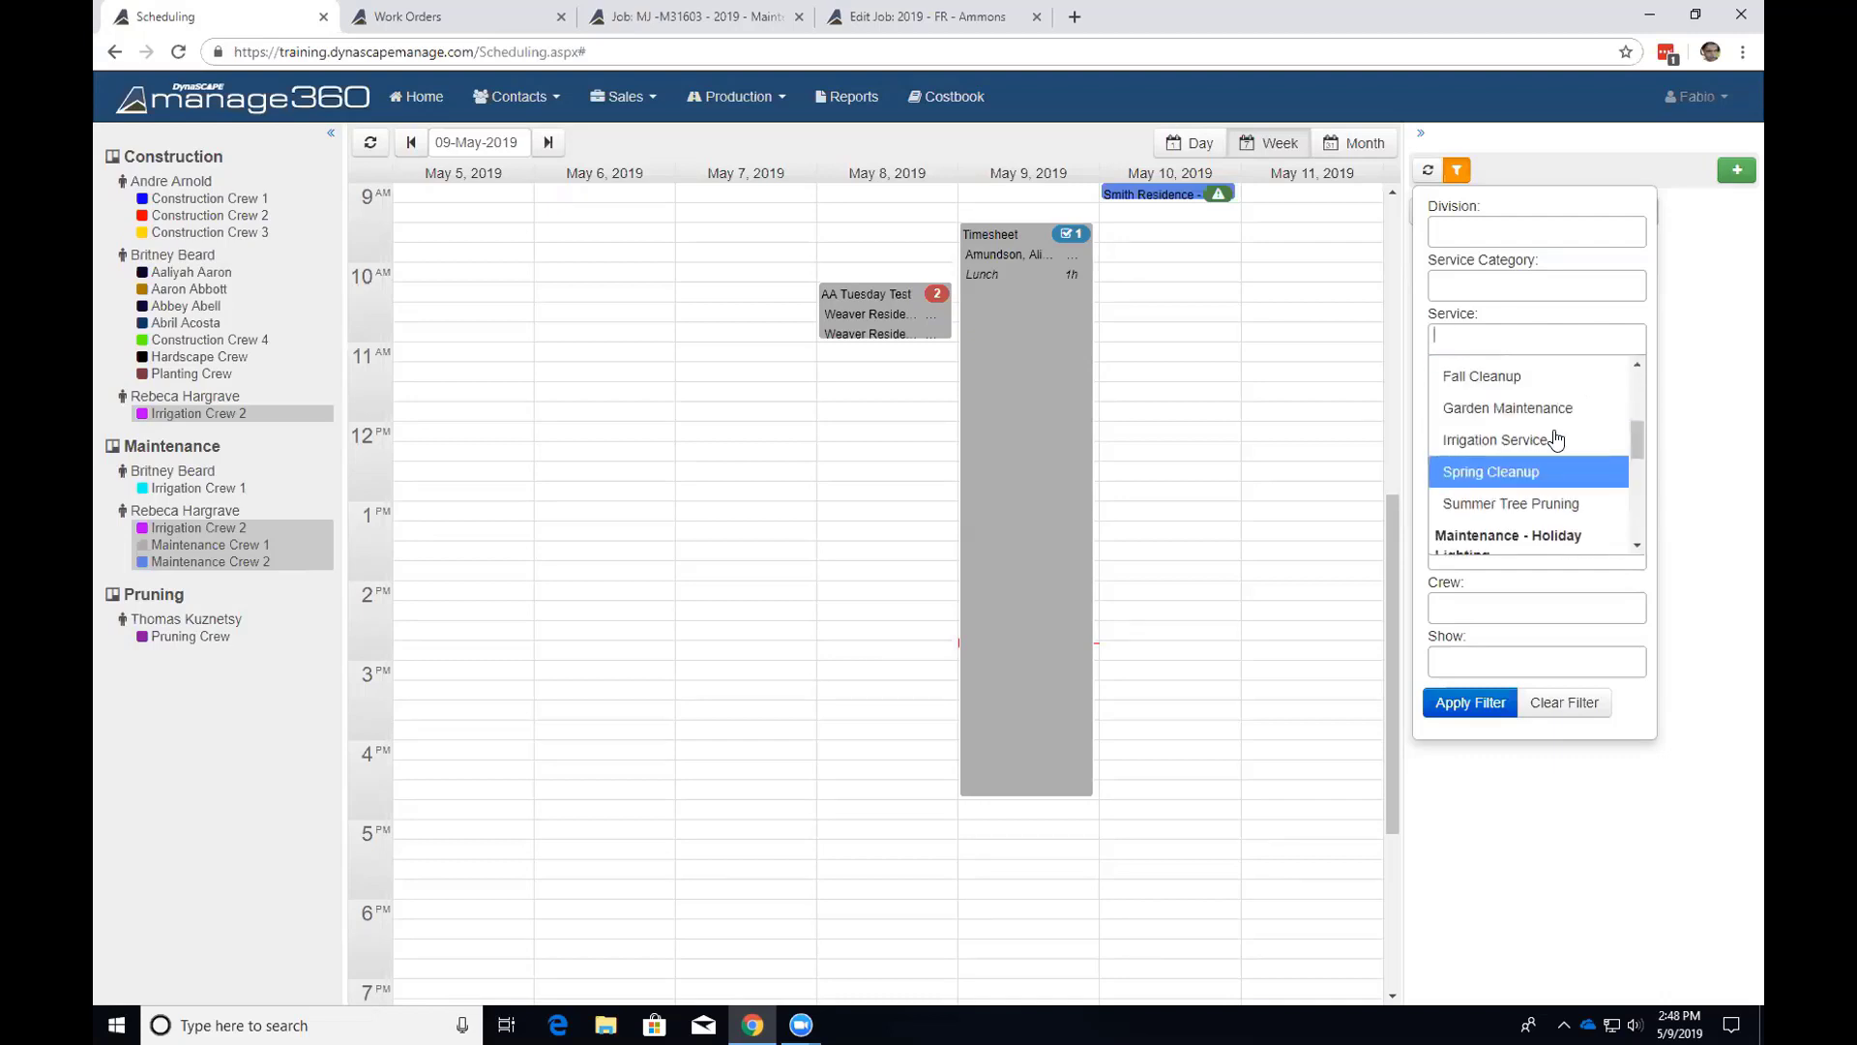
{"action": "type", "text": "fa"}
{"action": "key", "text": "BackSpace"}
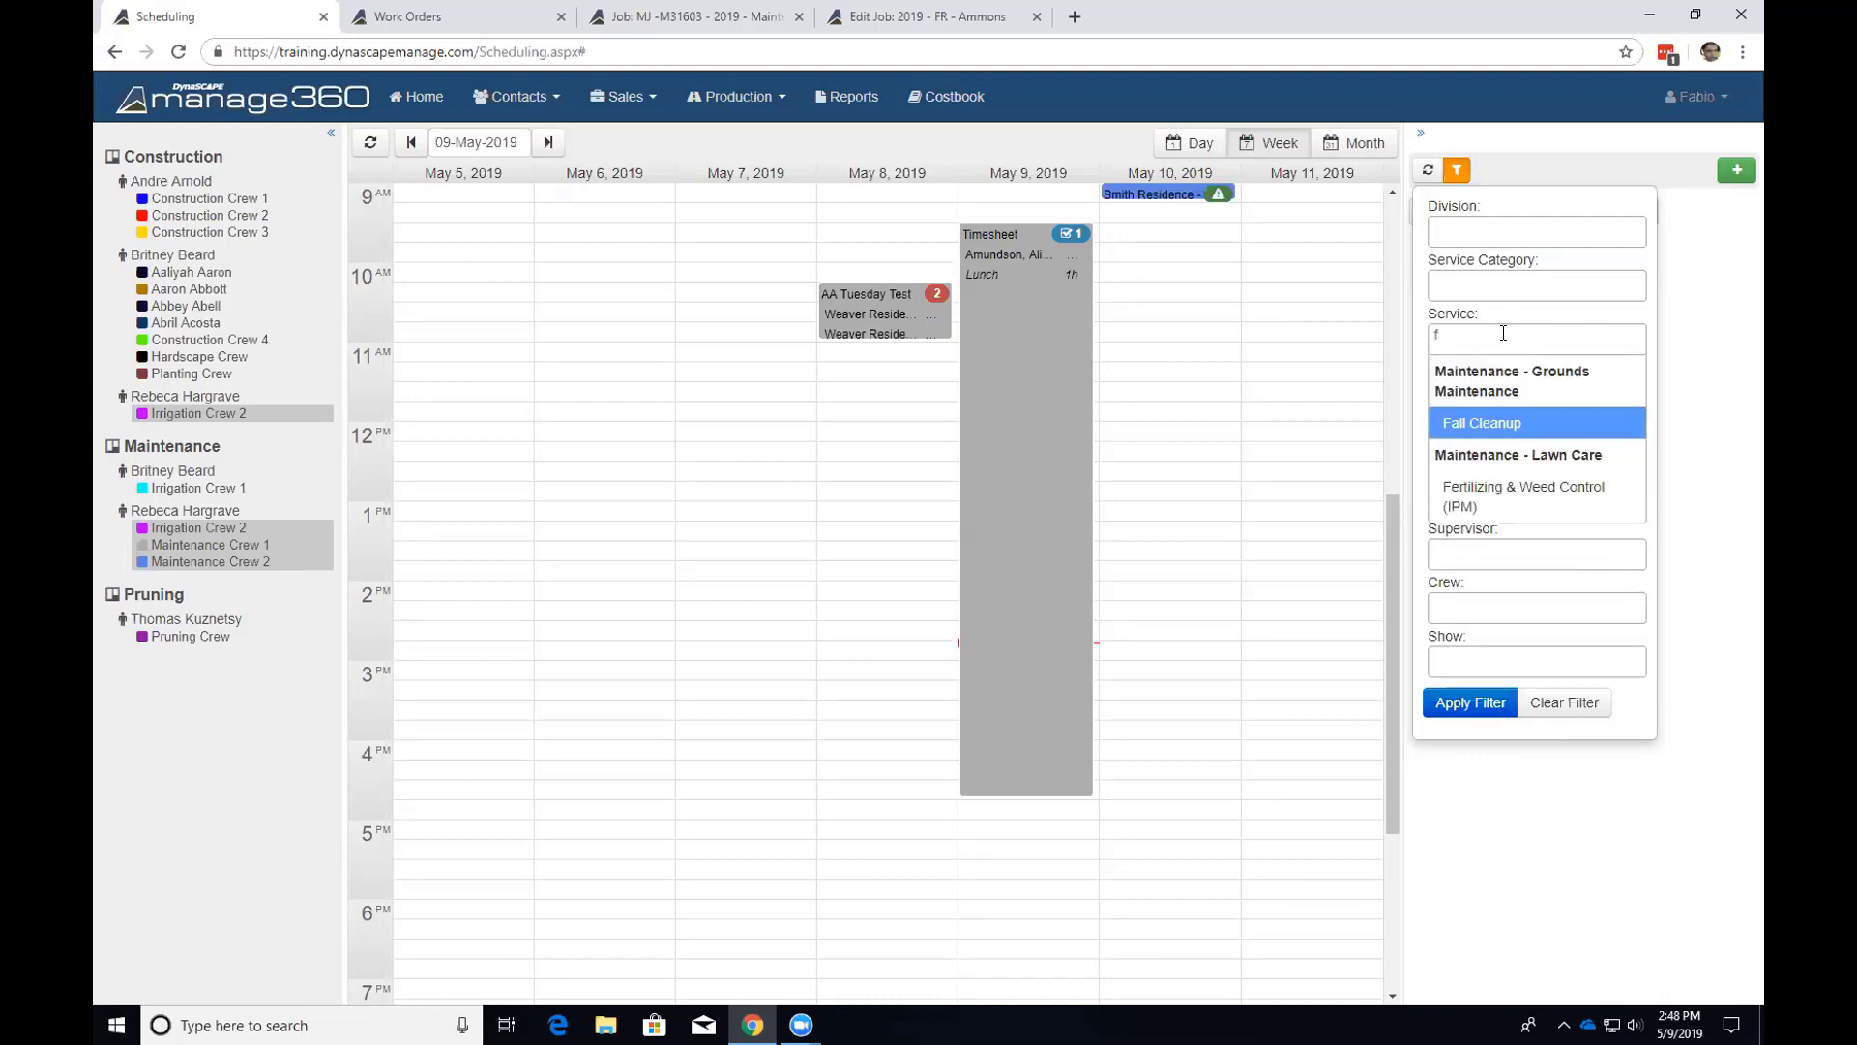
{"action": "key", "text": "BackSpace"}
{"action": "type", "text": "cl"}
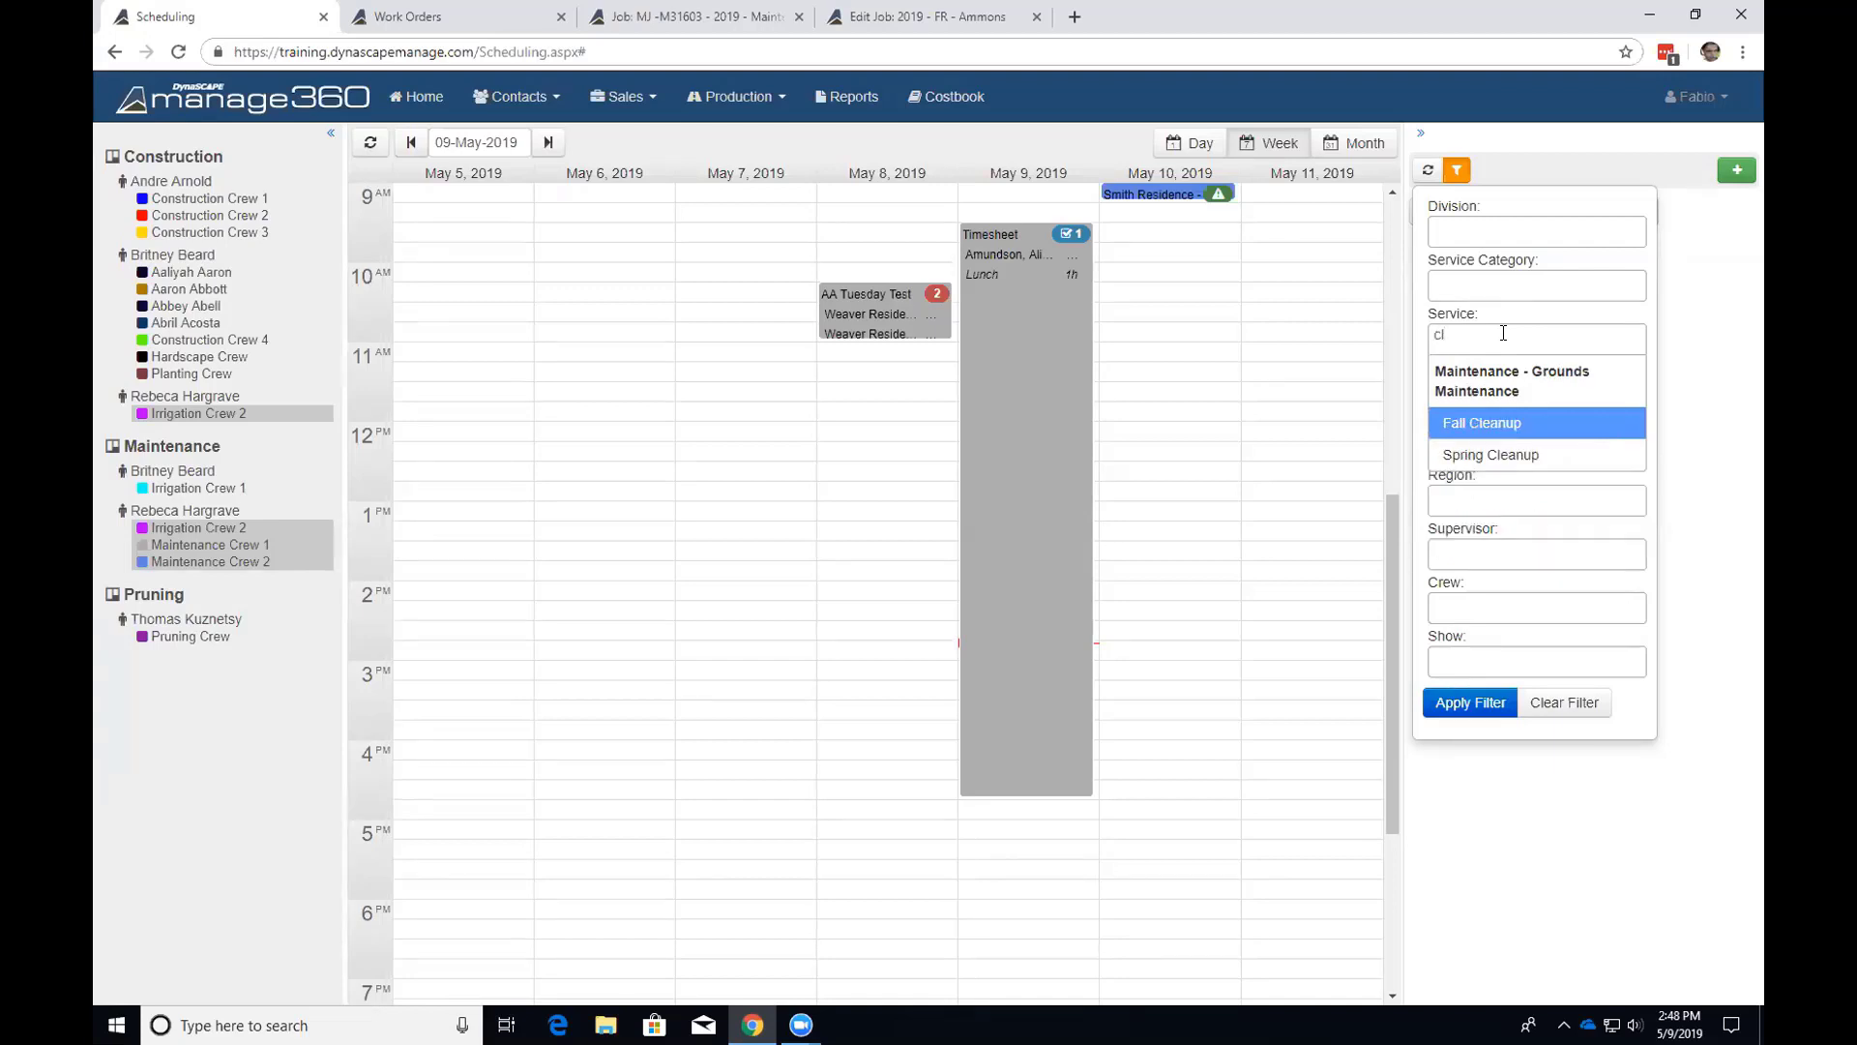
{"action": "key", "text": "BackSpace"}
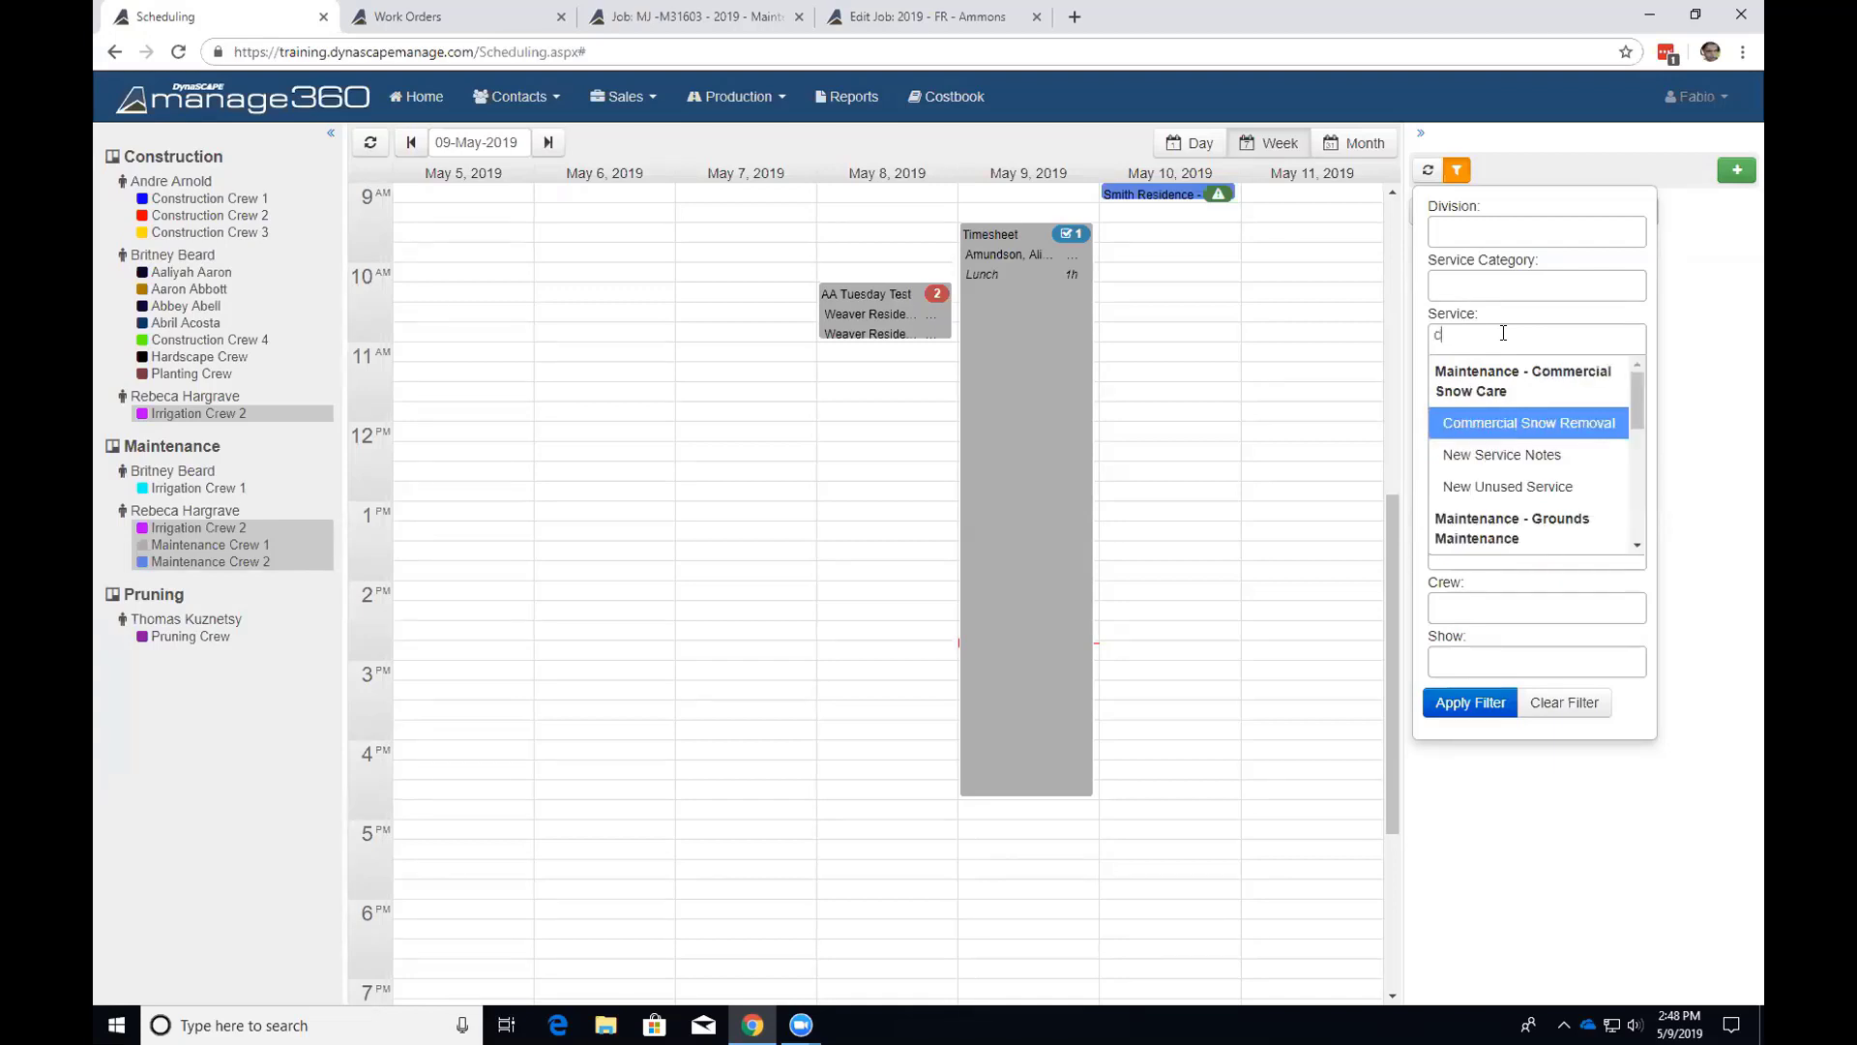
{"action": "type", "text": "le"}
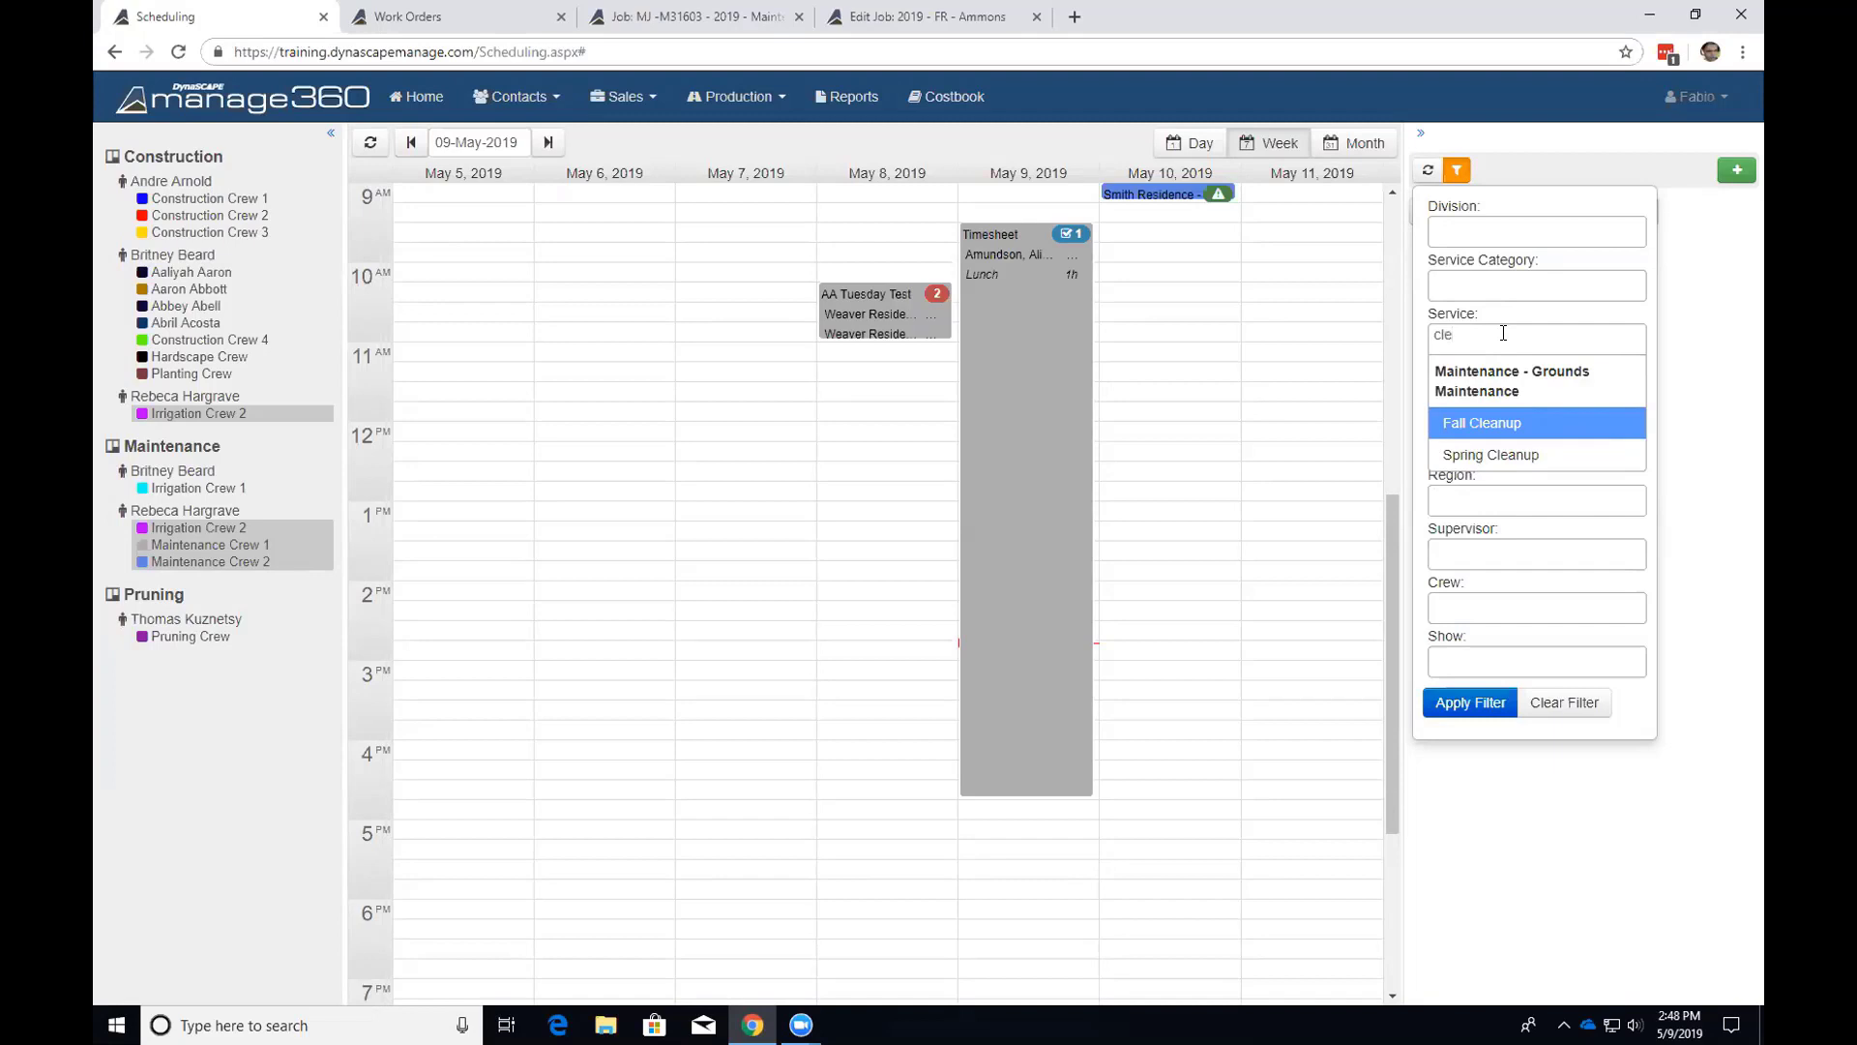
{"action": "left_click", "coordinate": [1486, 423]}
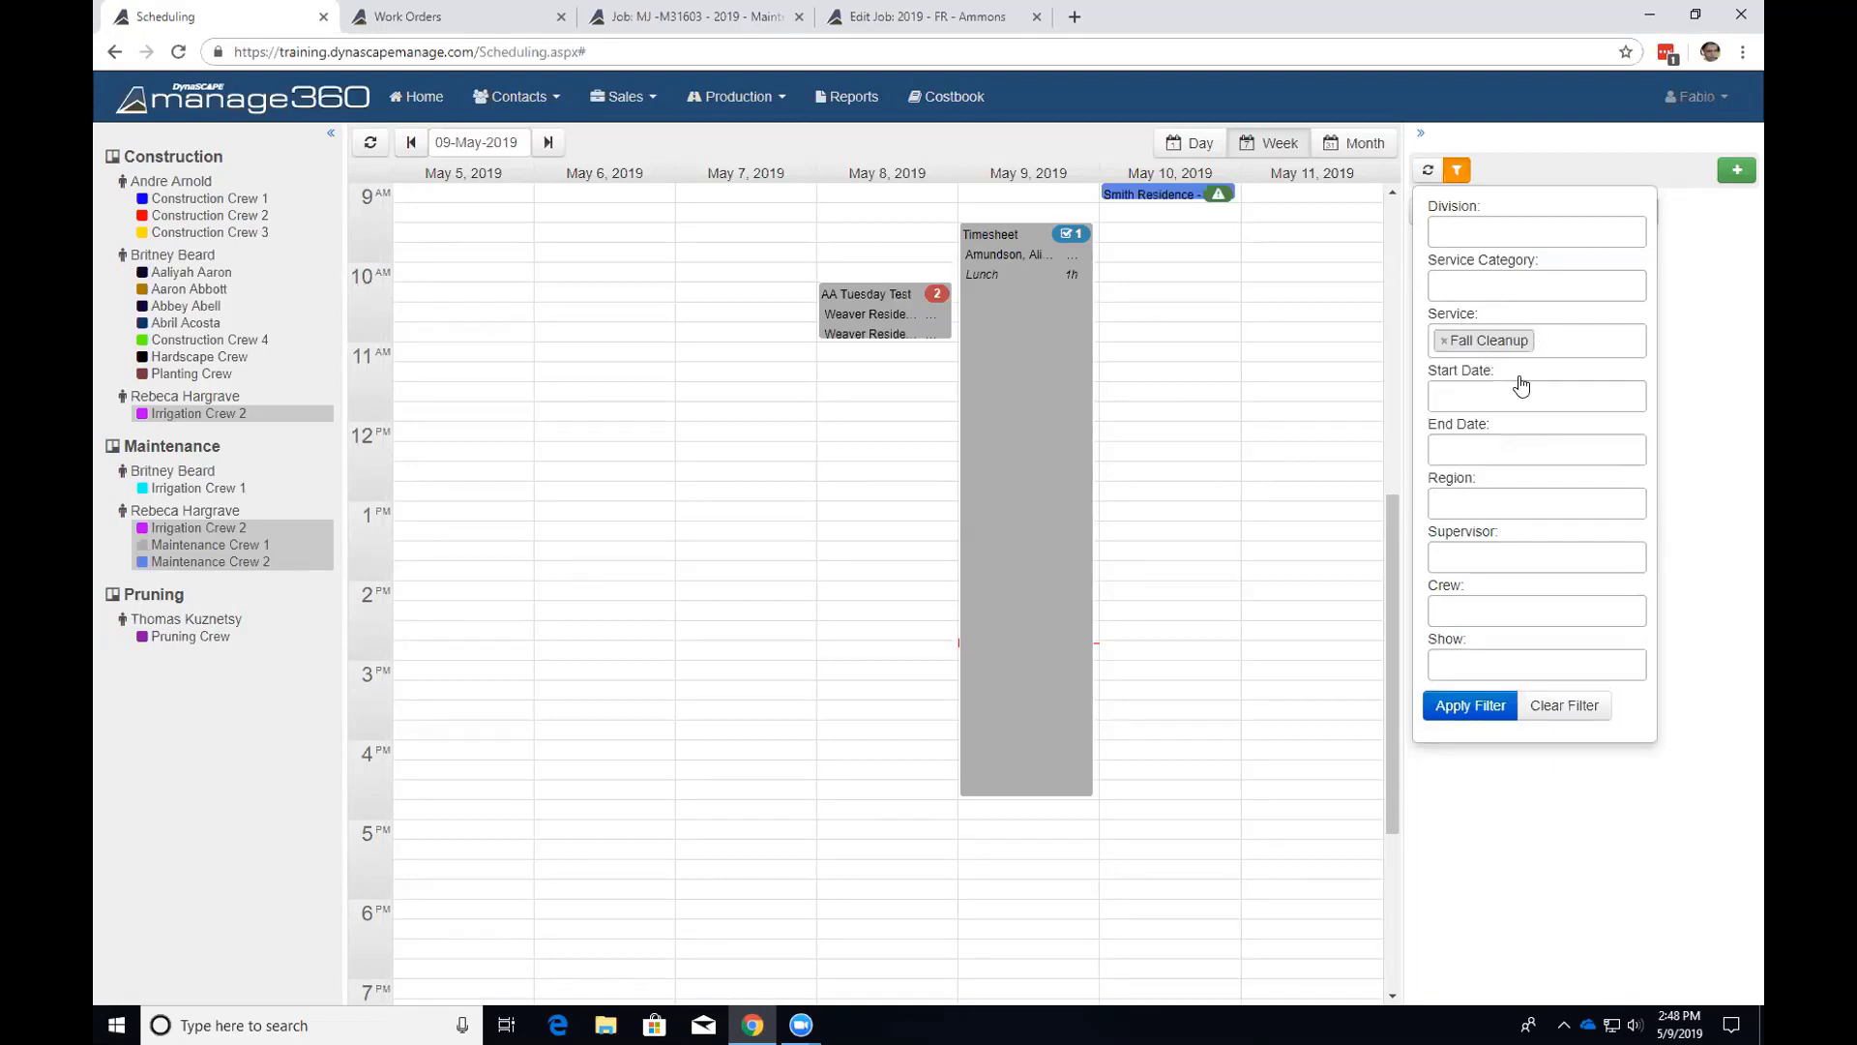
Set the filter's Region to Forest and apply the filter to the queue.
{"action": "left_click", "coordinate": [1480, 495]}
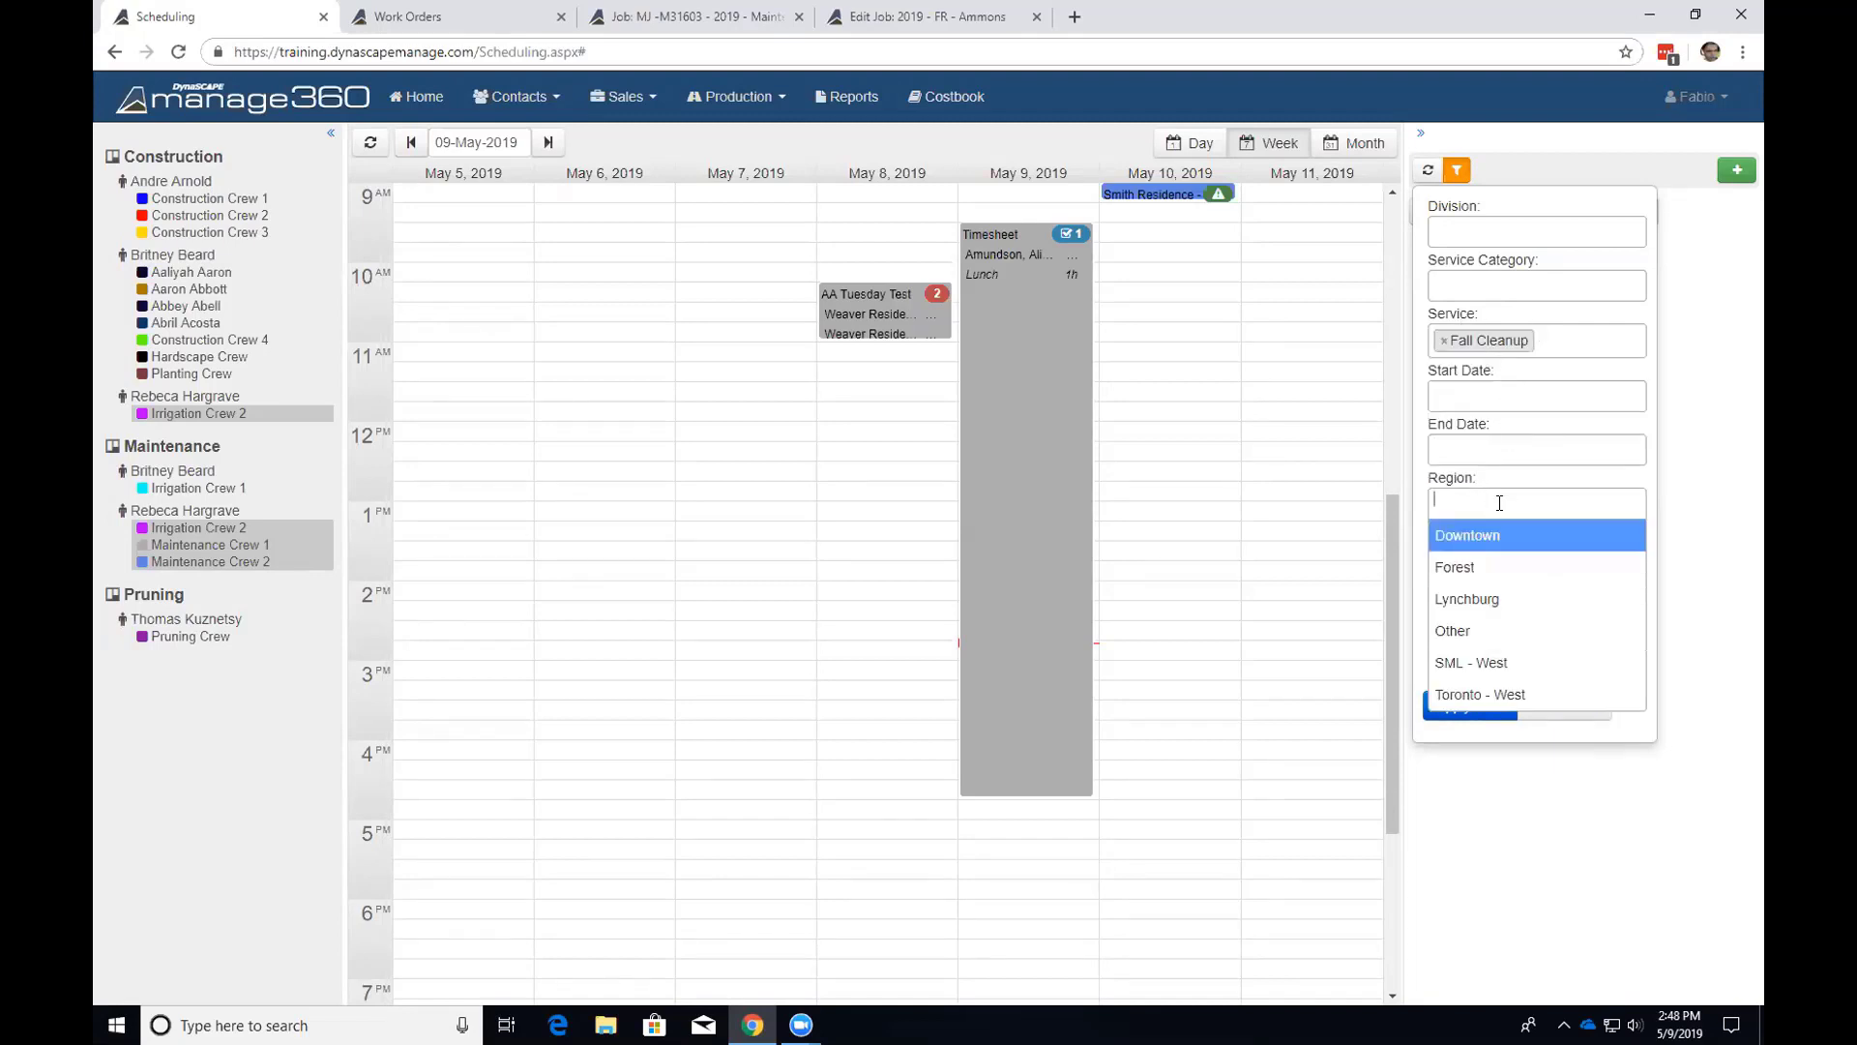
{"action": "left_click", "coordinate": [1503, 562]}
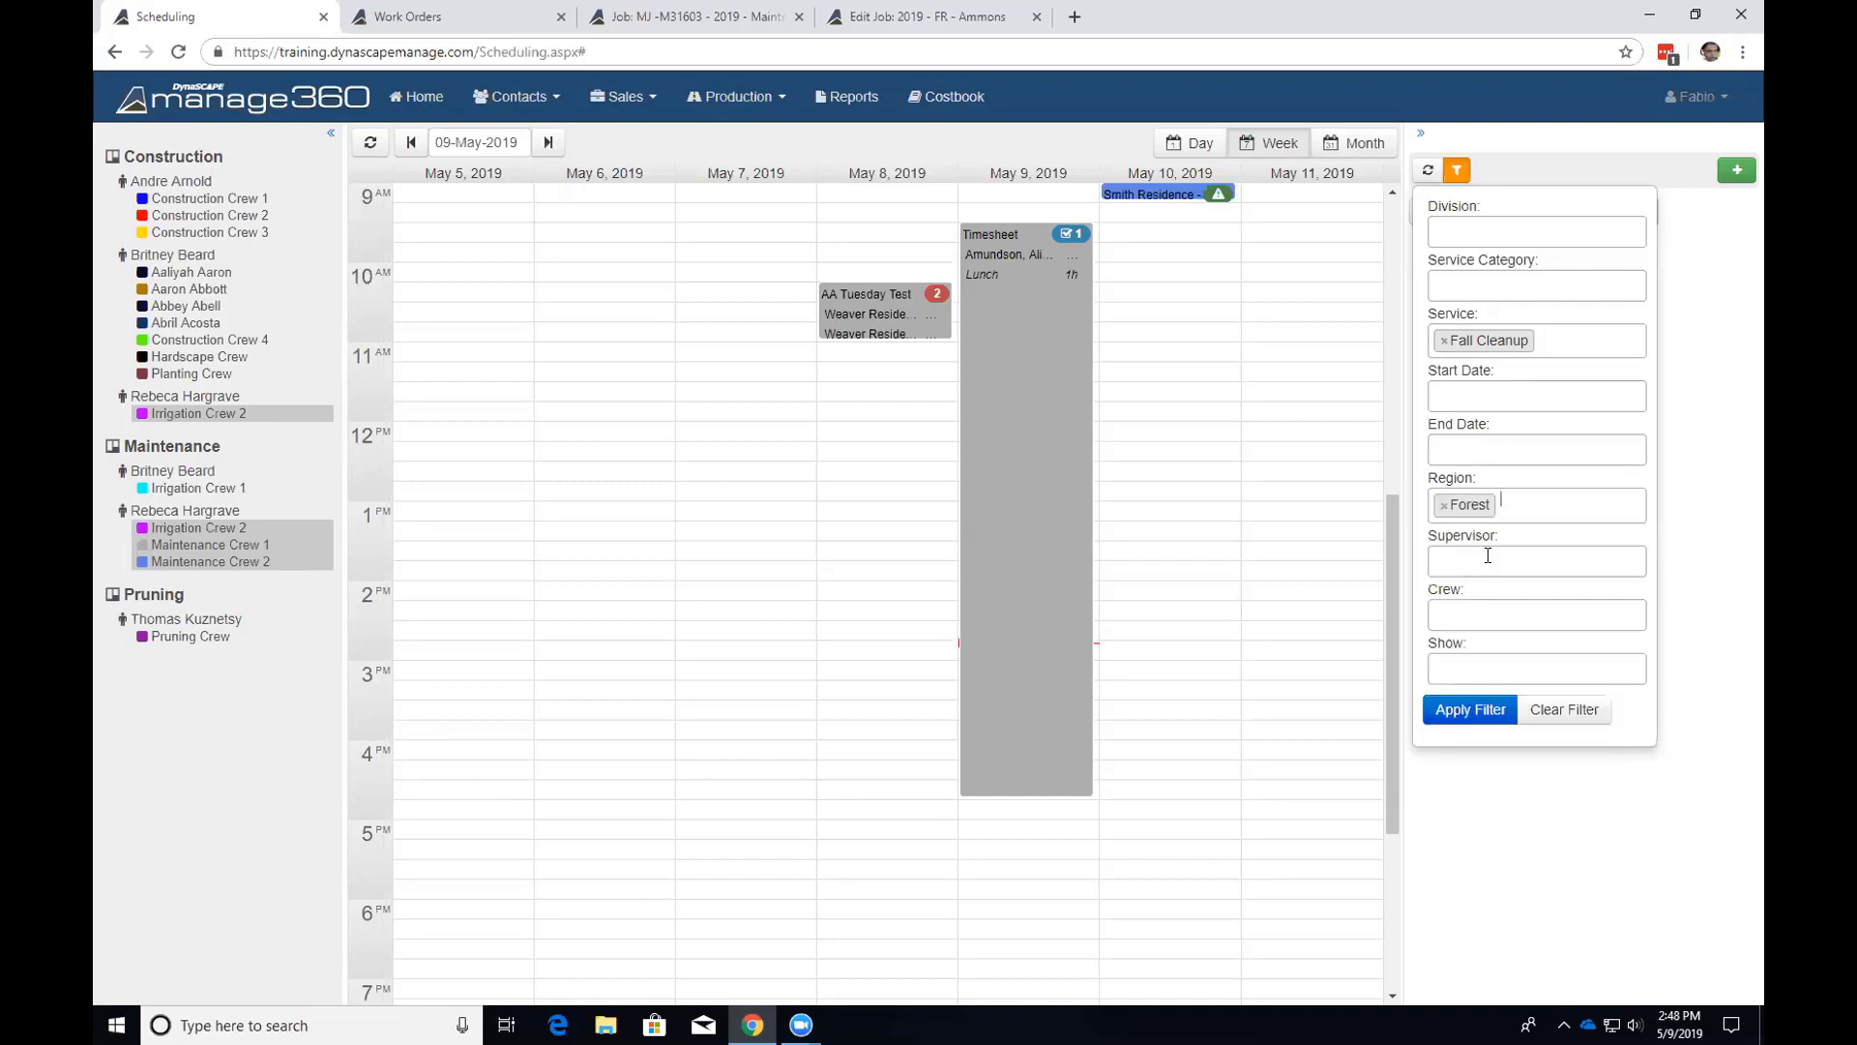
{"action": "left_click", "coordinate": [1463, 711]}
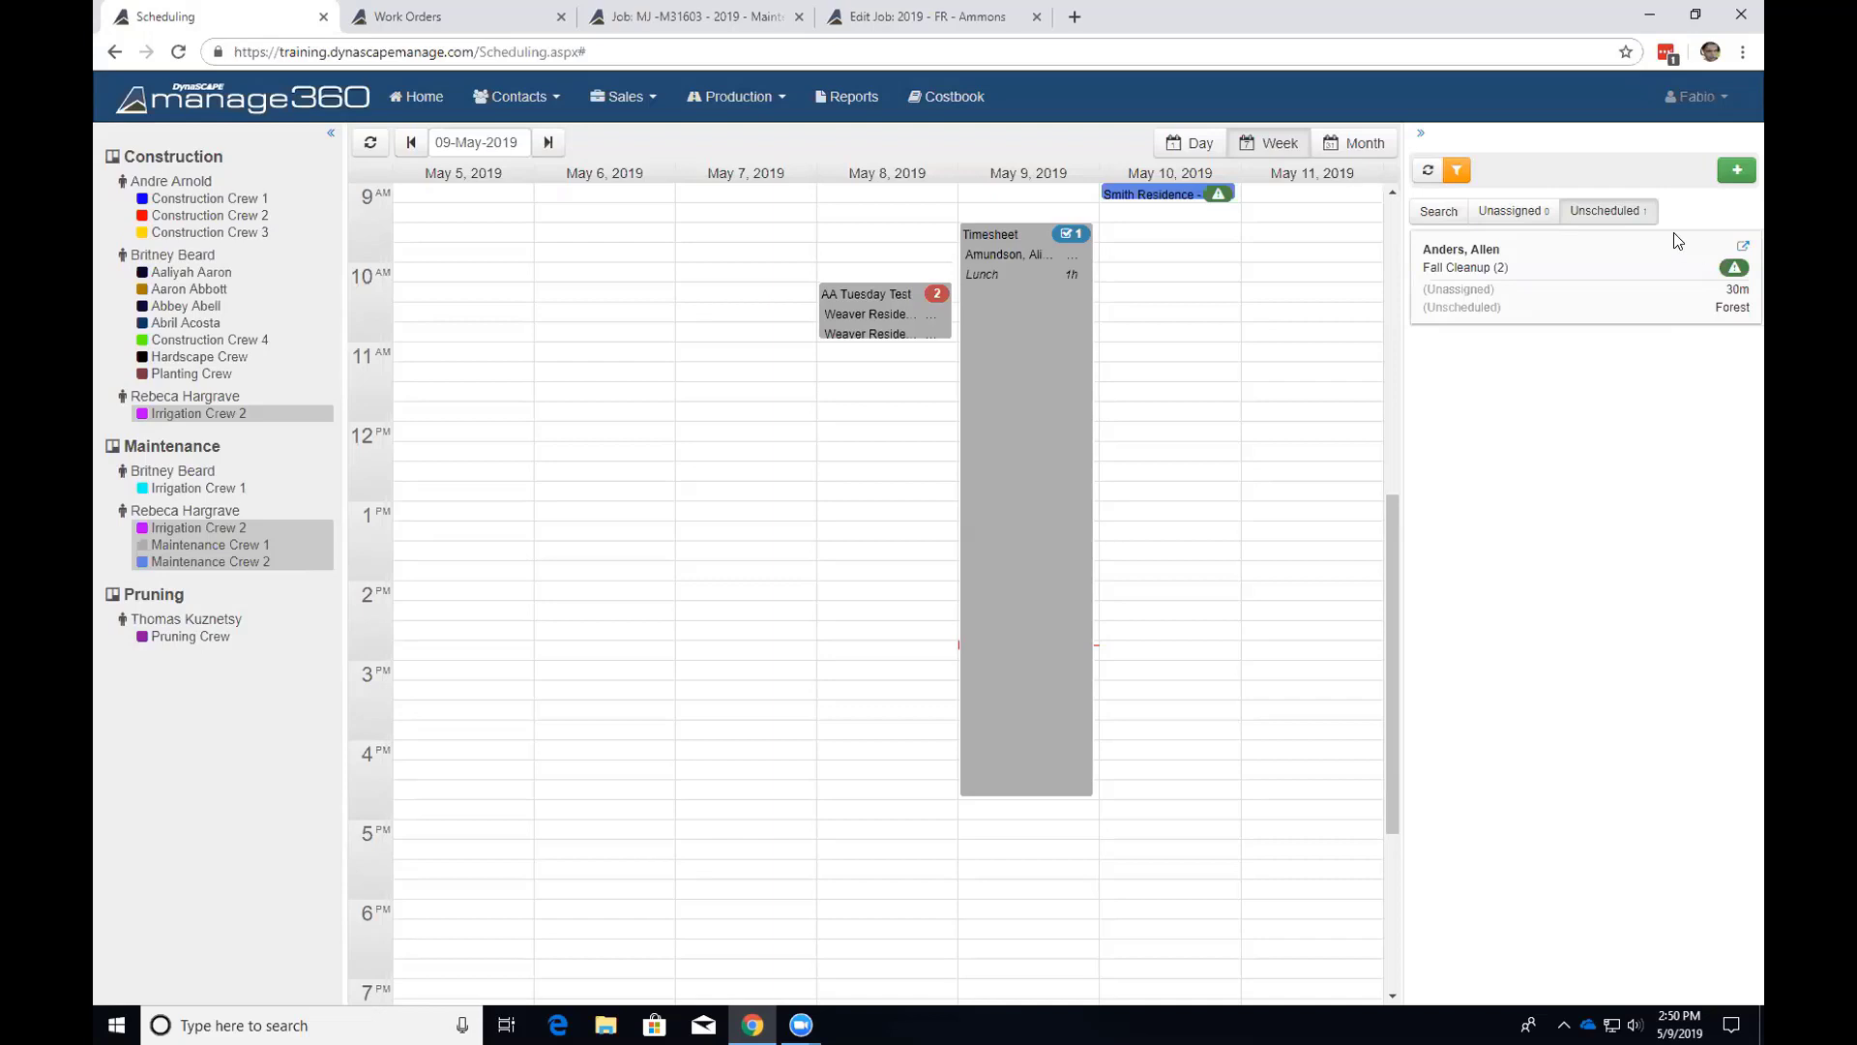
Clear the whole queue filter, and view the unassigned items followed by the unscheduled items.
{"action": "left_click", "coordinate": [1459, 172]}
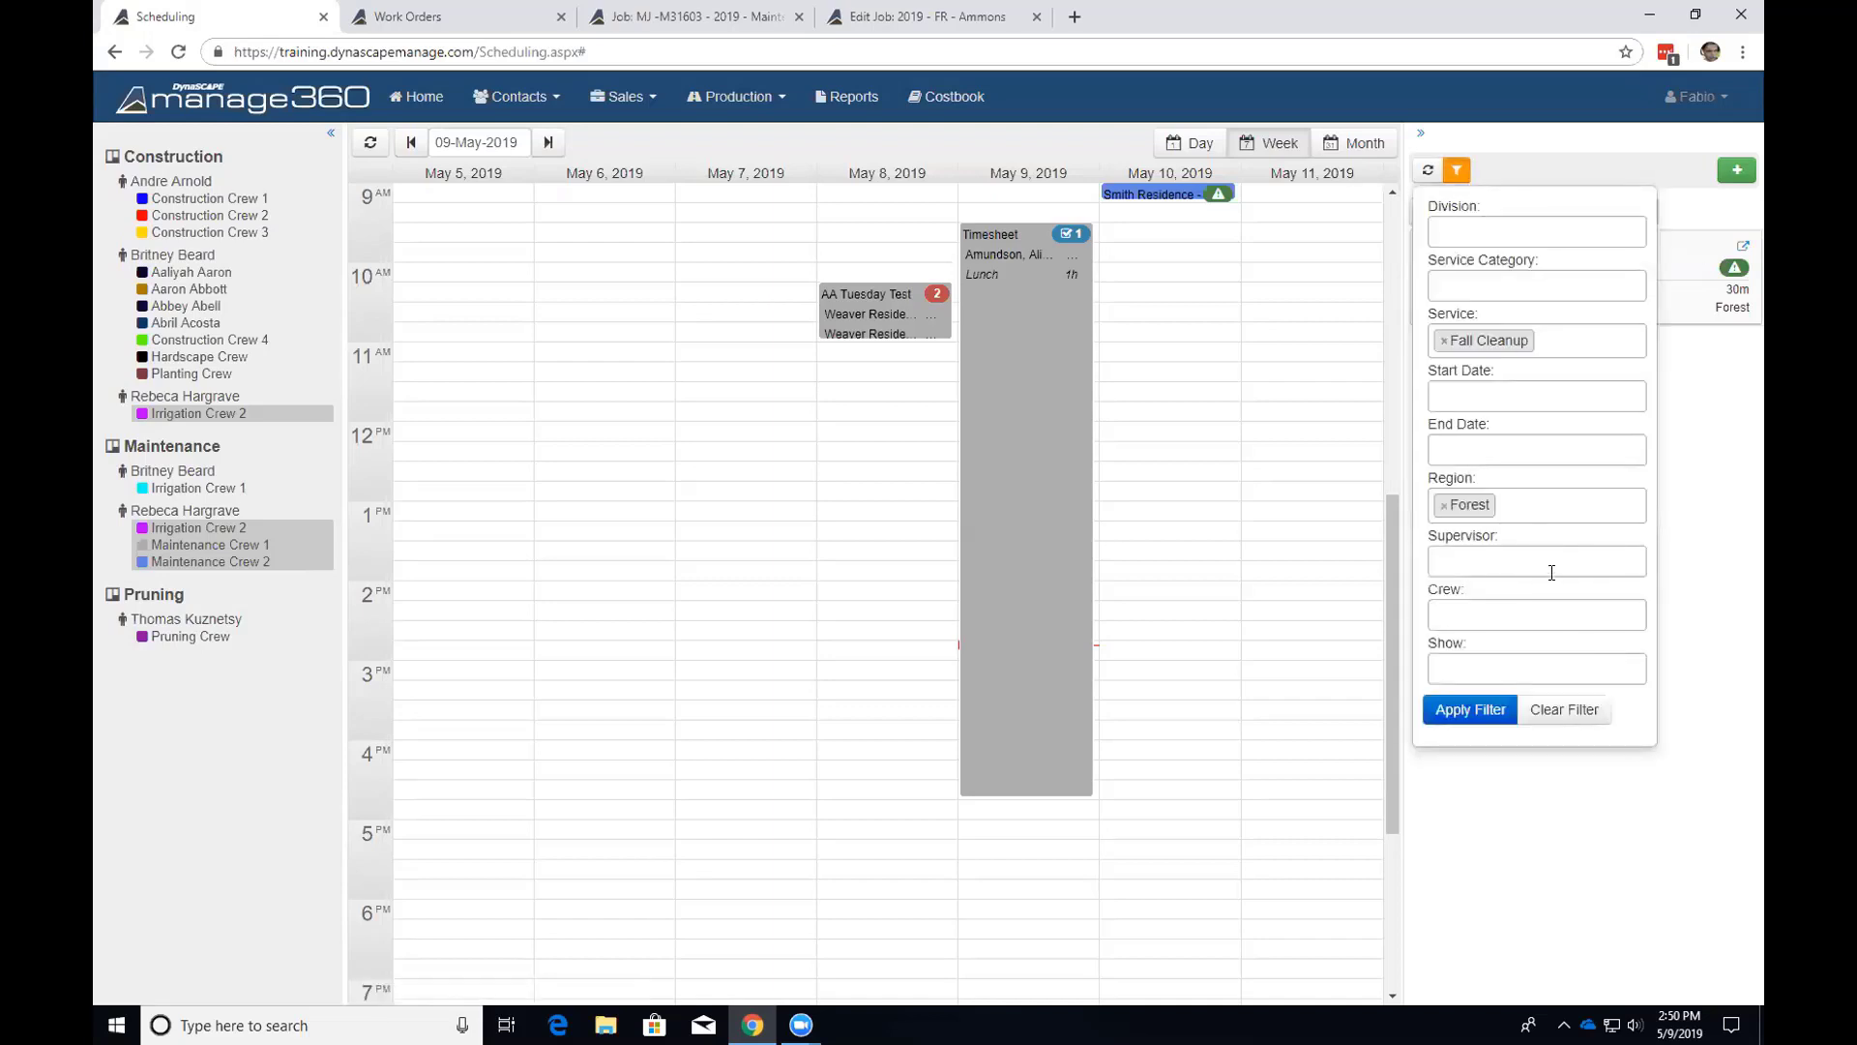
{"action": "left_click", "coordinate": [1576, 709]}
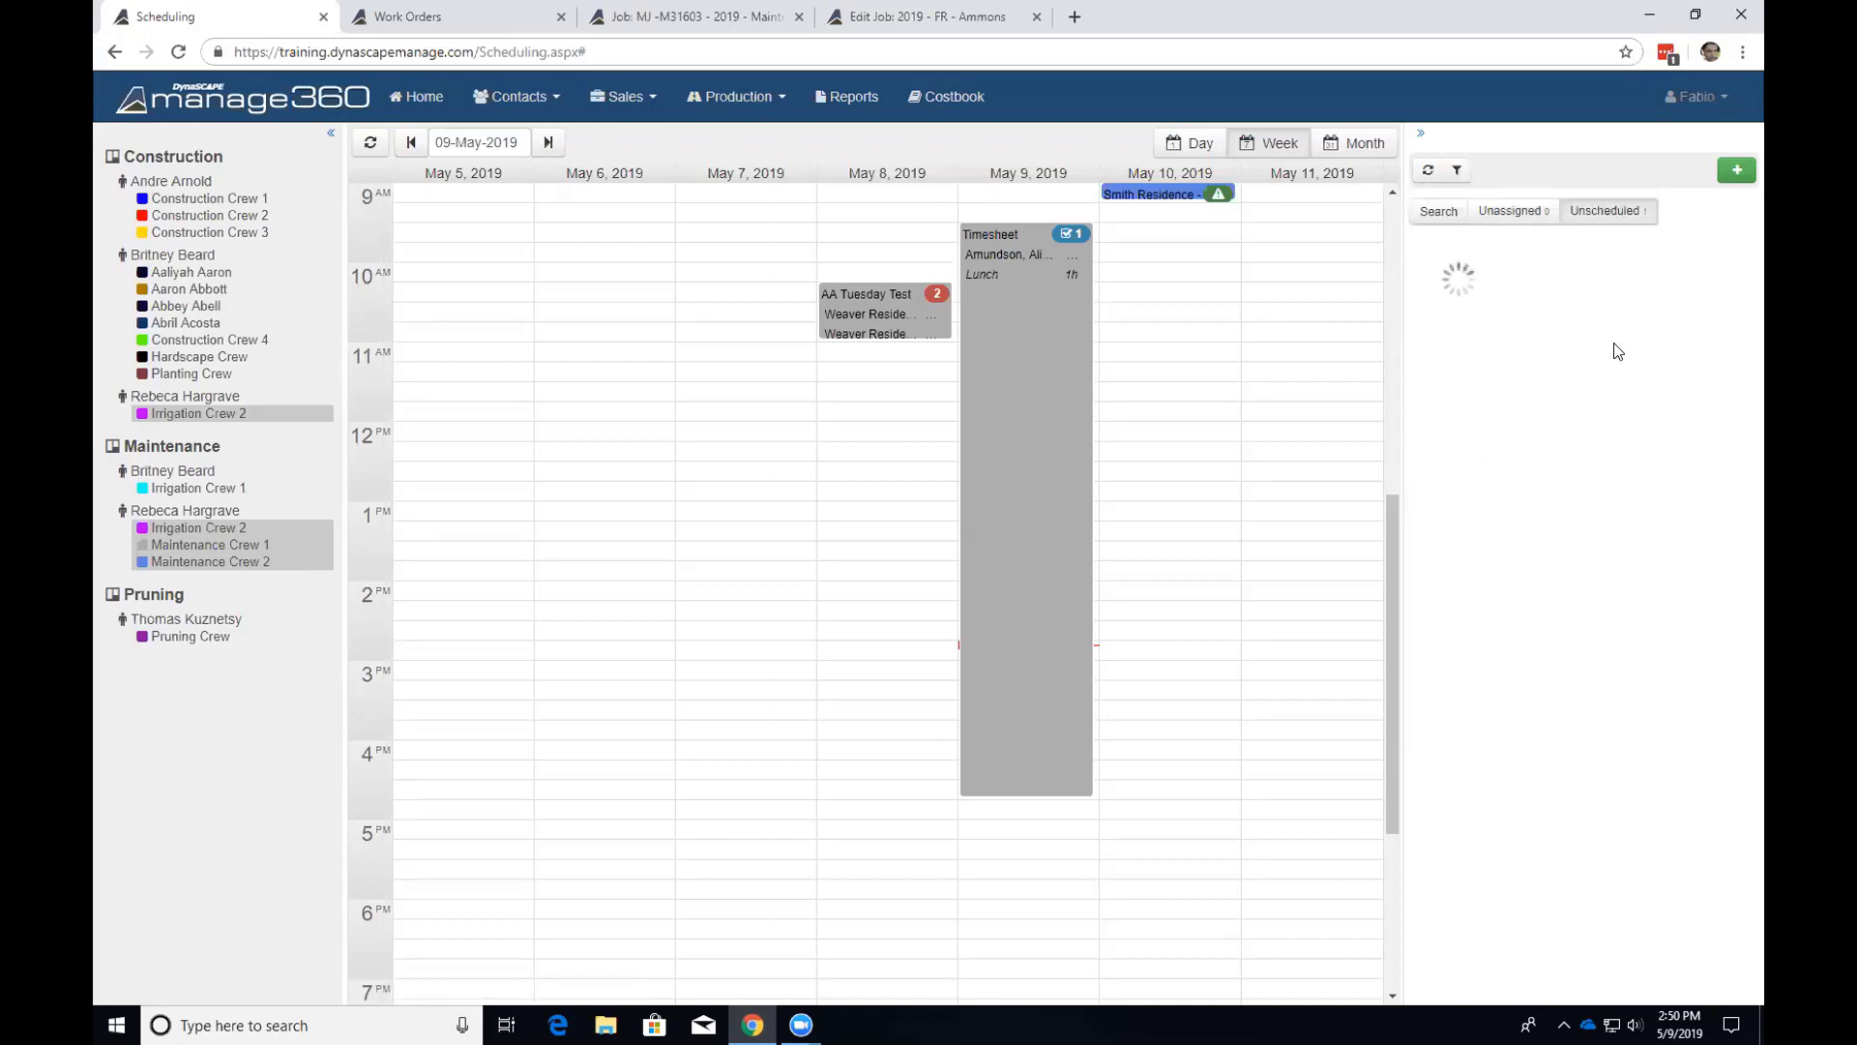
{"action": "left_click", "coordinate": [1546, 211]}
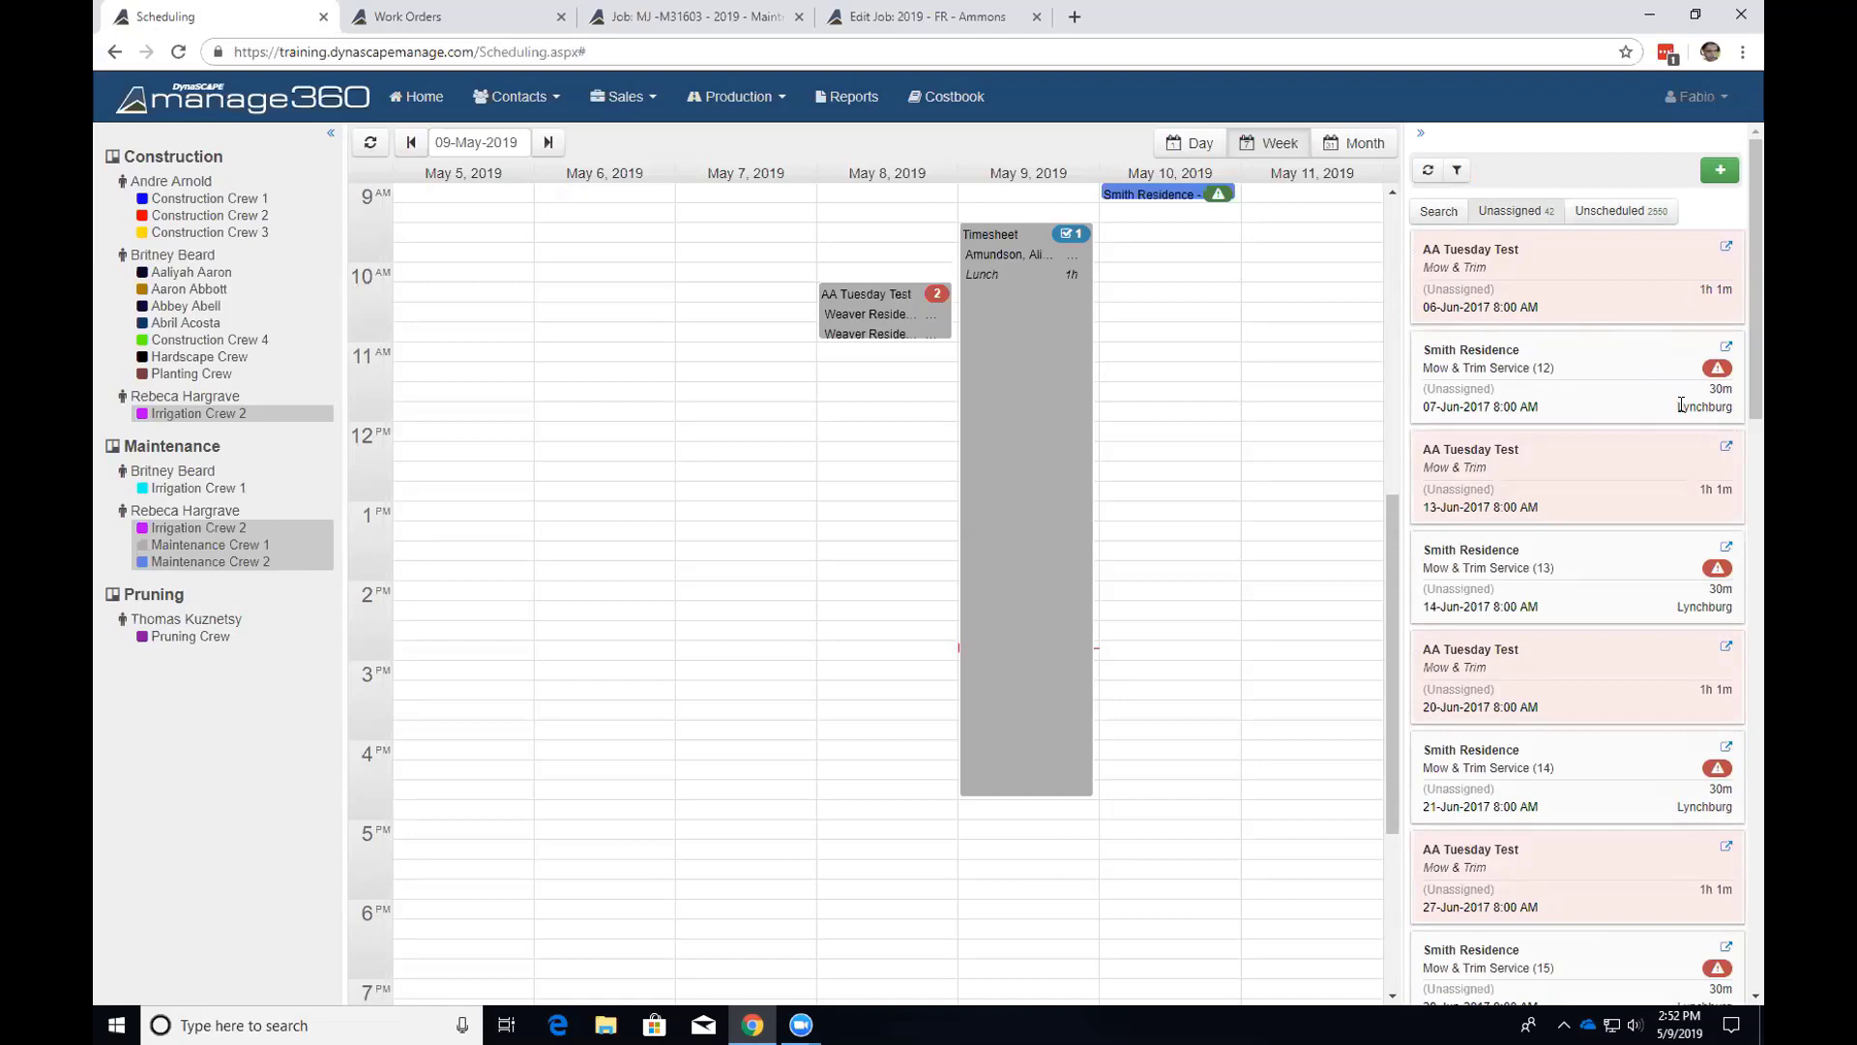
{"action": "left_click", "coordinate": [1617, 222]}
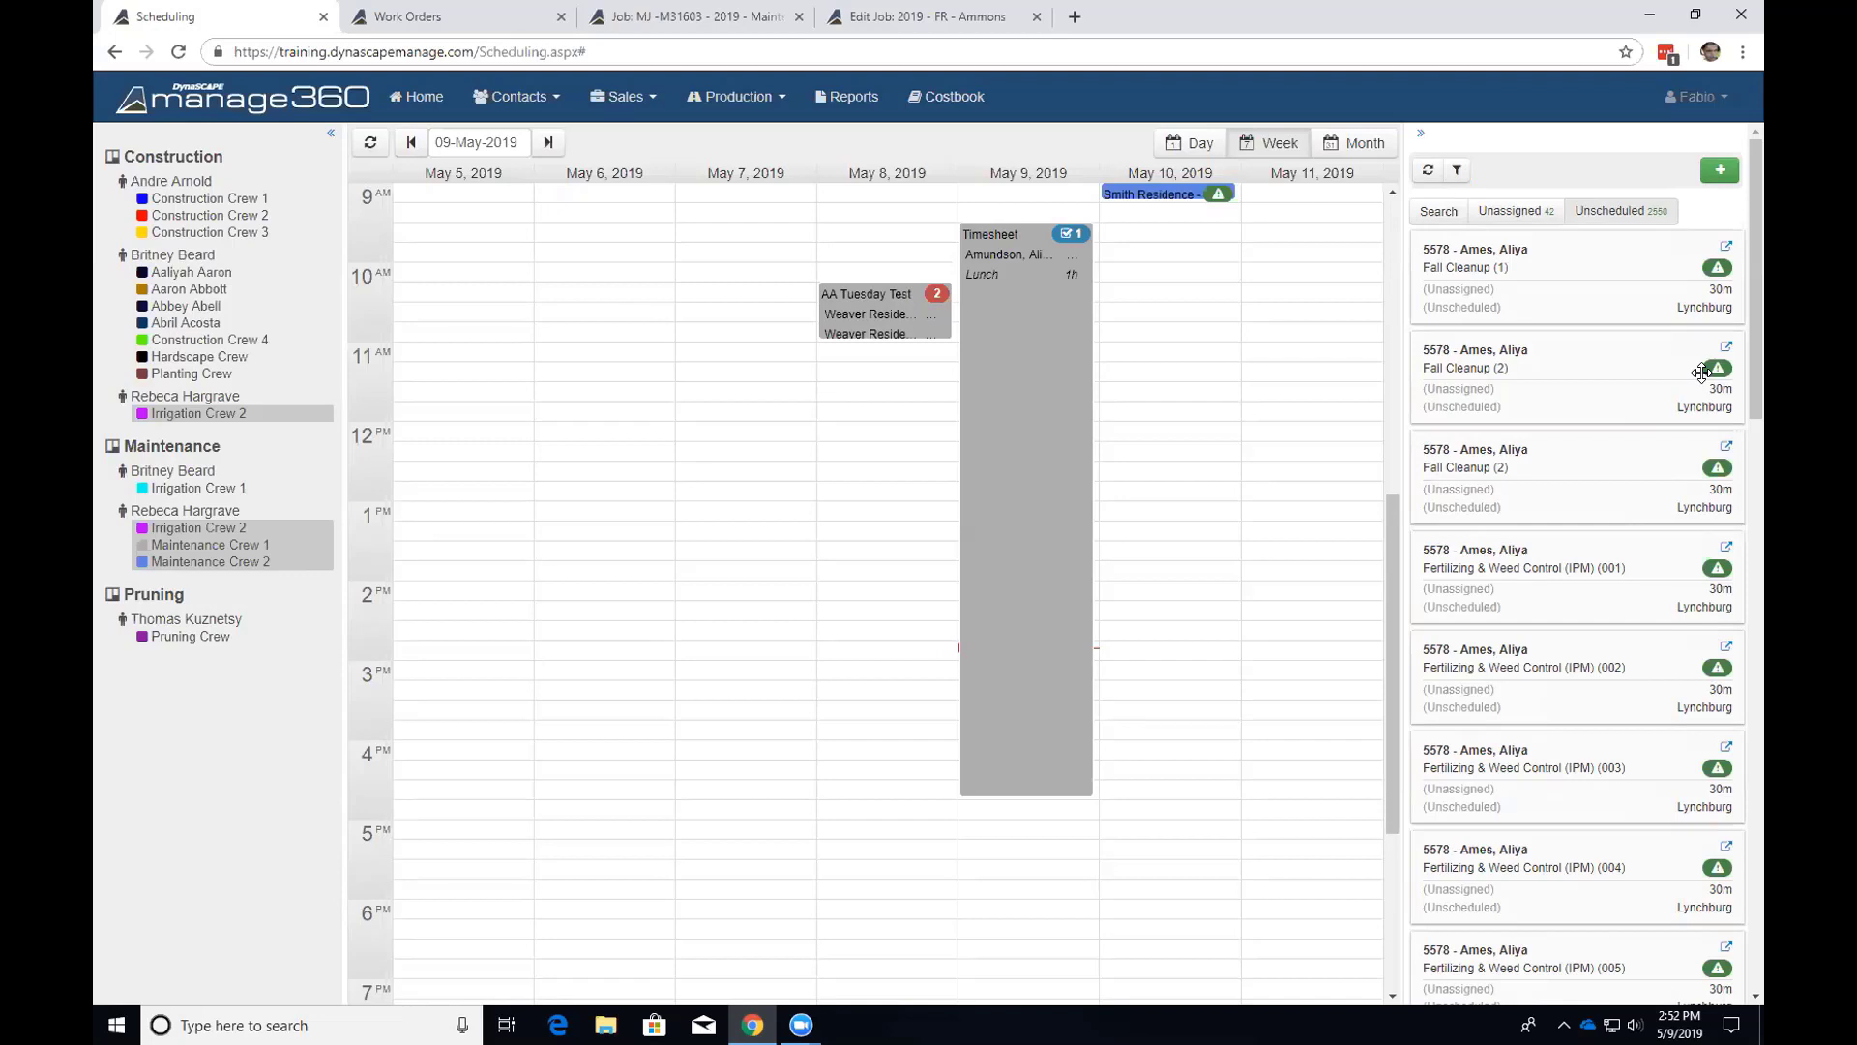
Reopen the queue filter for the unscheduled items and set its Service to Fall Cleanup.
{"action": "left_click", "coordinate": [1457, 170]}
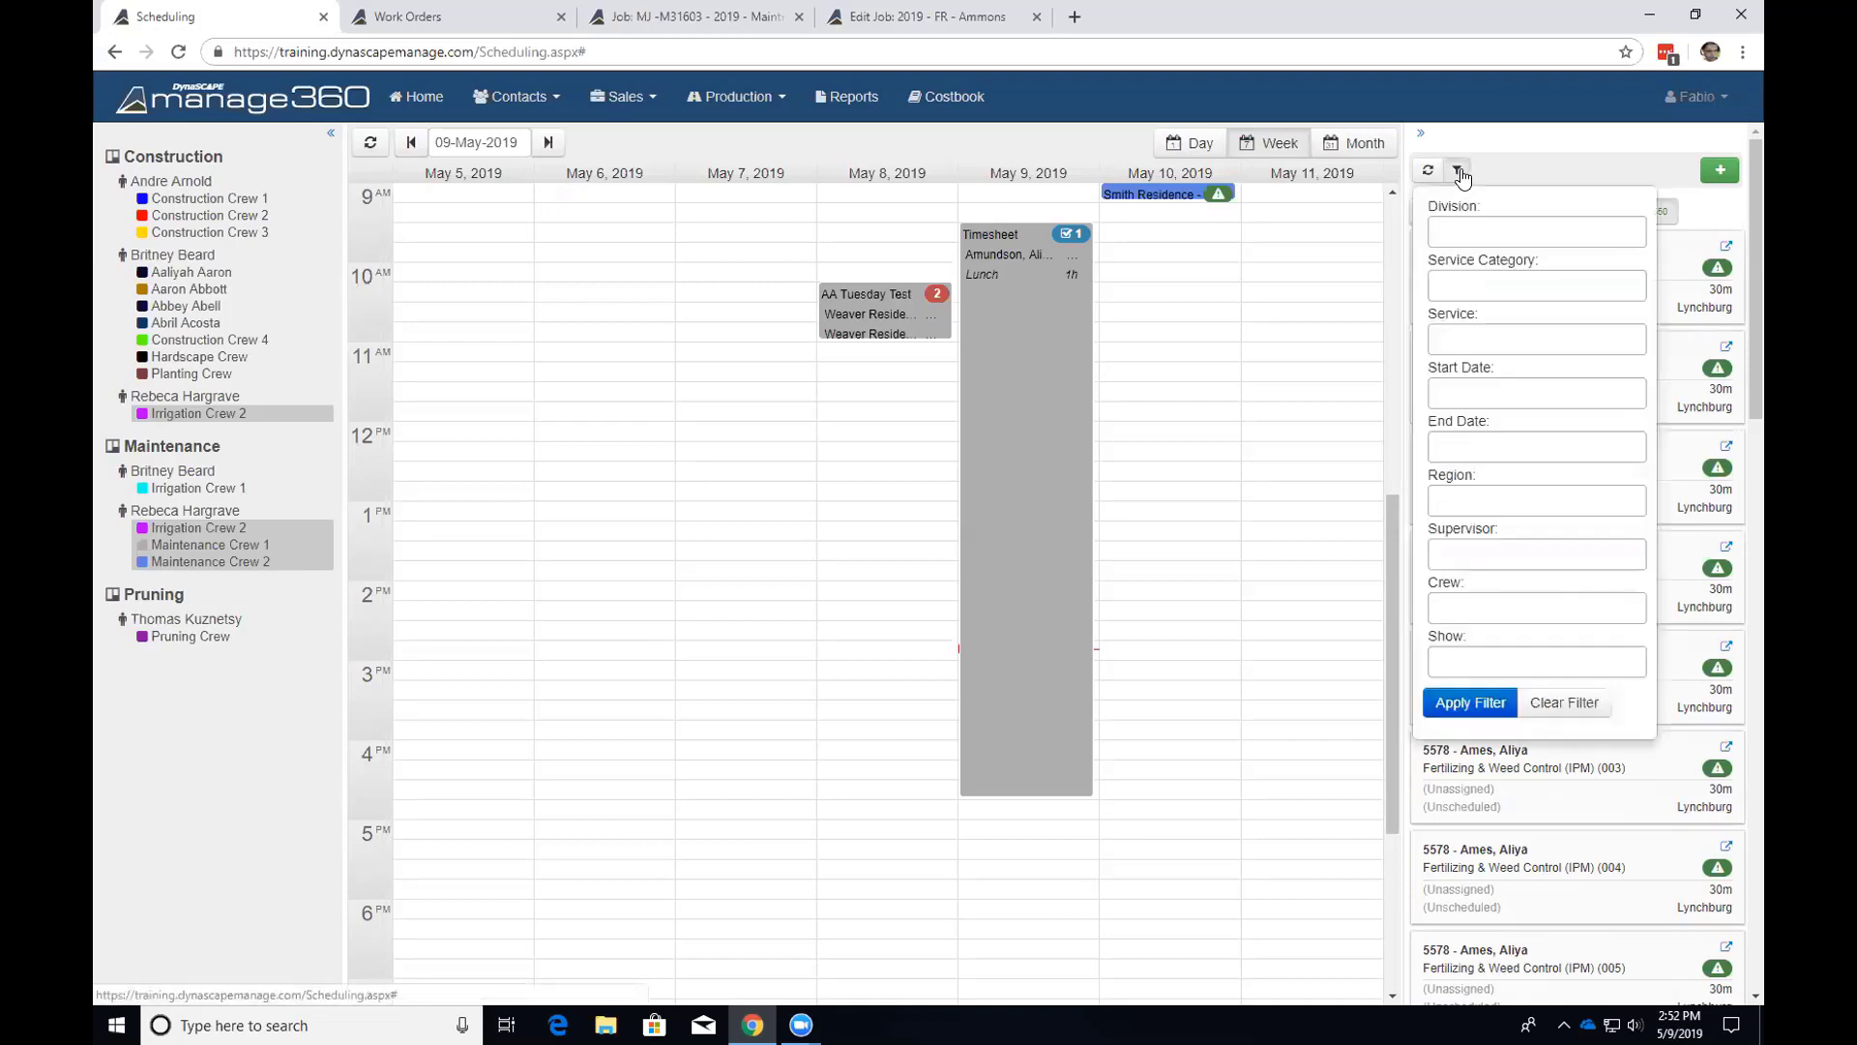
{"action": "left_click", "coordinate": [1486, 330]}
{"action": "type", "text": "fal"}
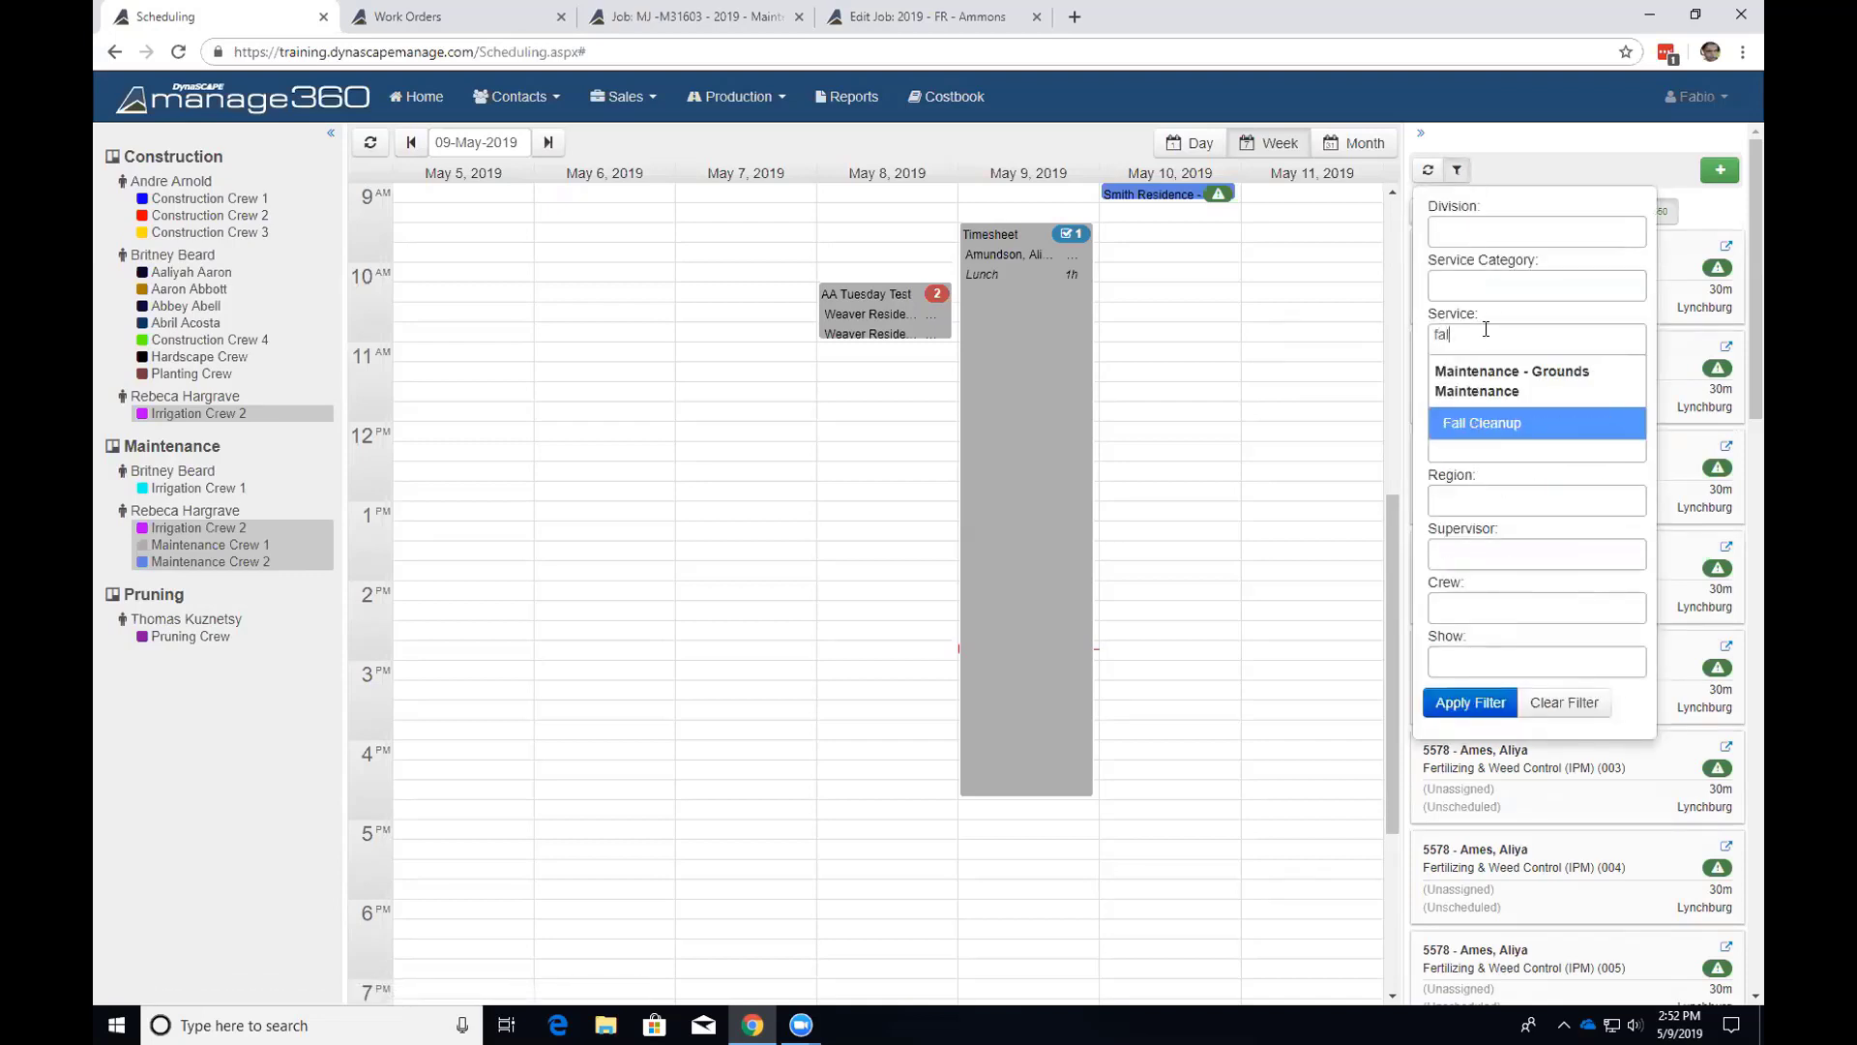
{"action": "left_click", "coordinate": [1471, 420]}
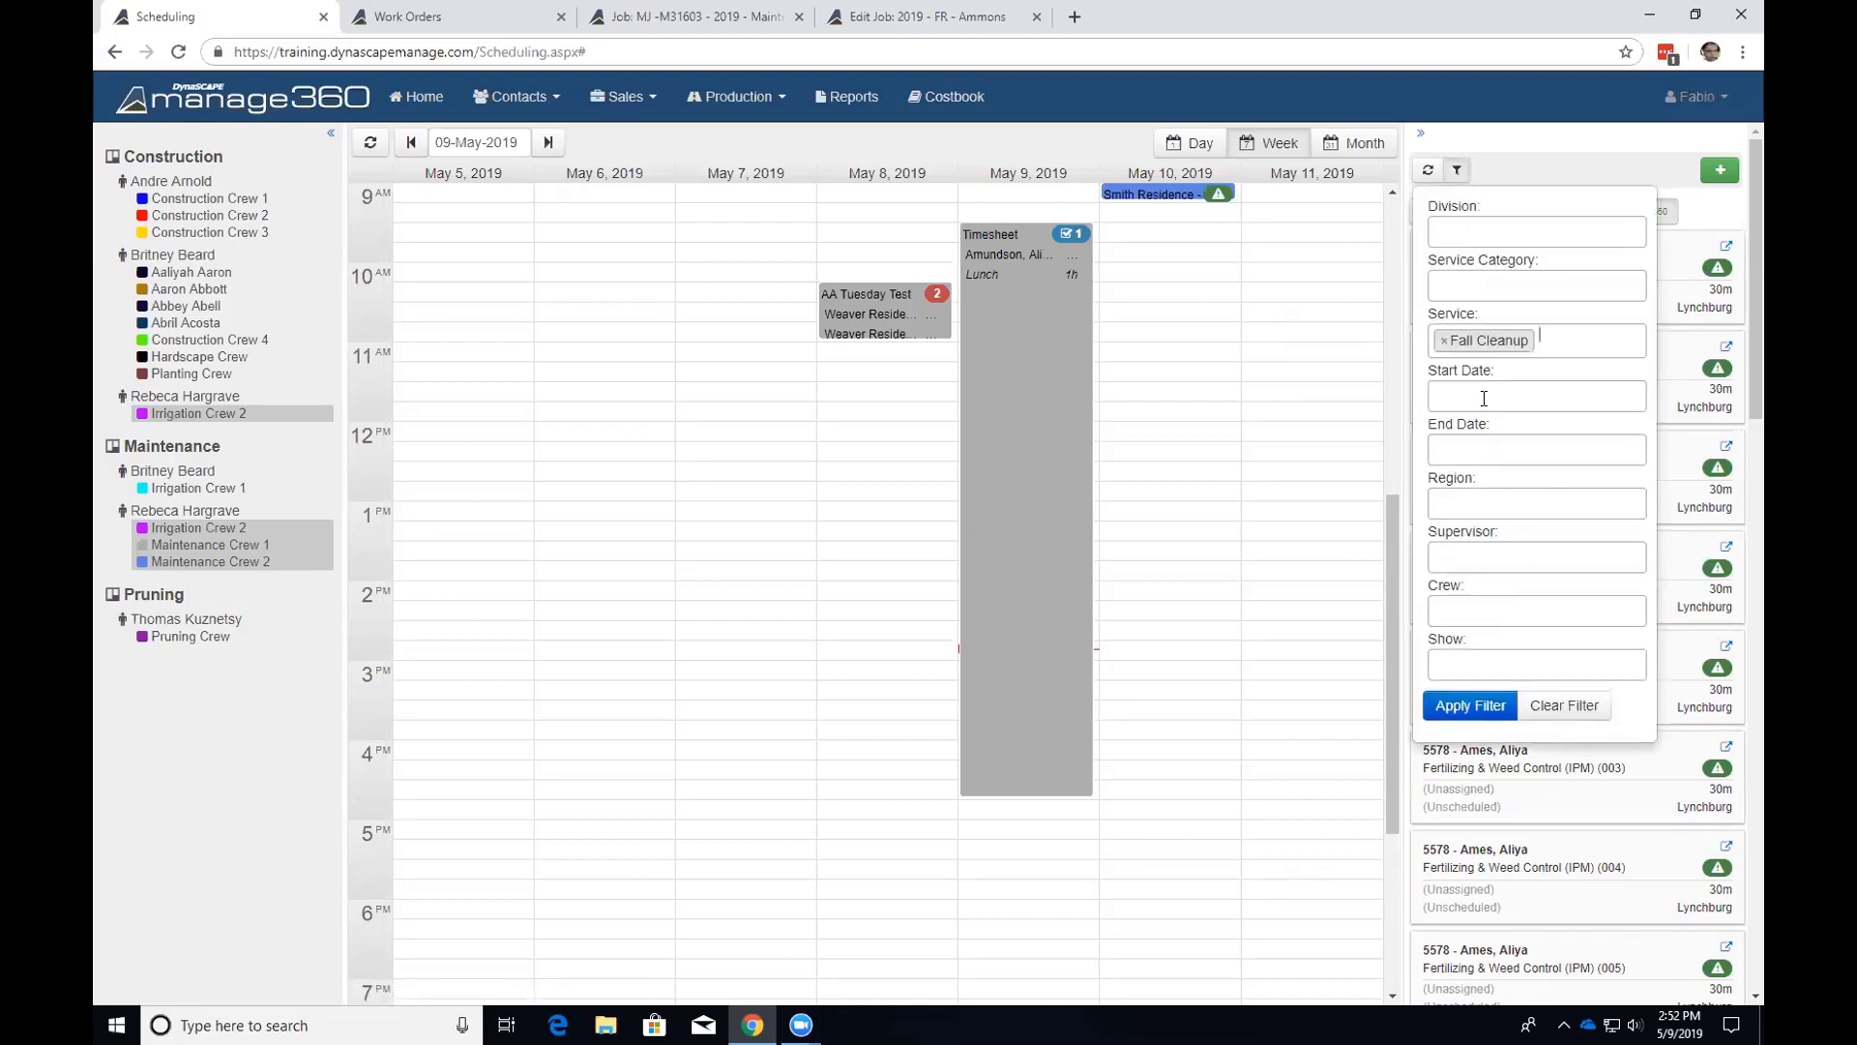
Add the Downtown and Forest regions to the filter and apply it to the queue.
{"action": "left_click", "coordinate": [1474, 499]}
{"action": "left_click", "coordinate": [1446, 542]}
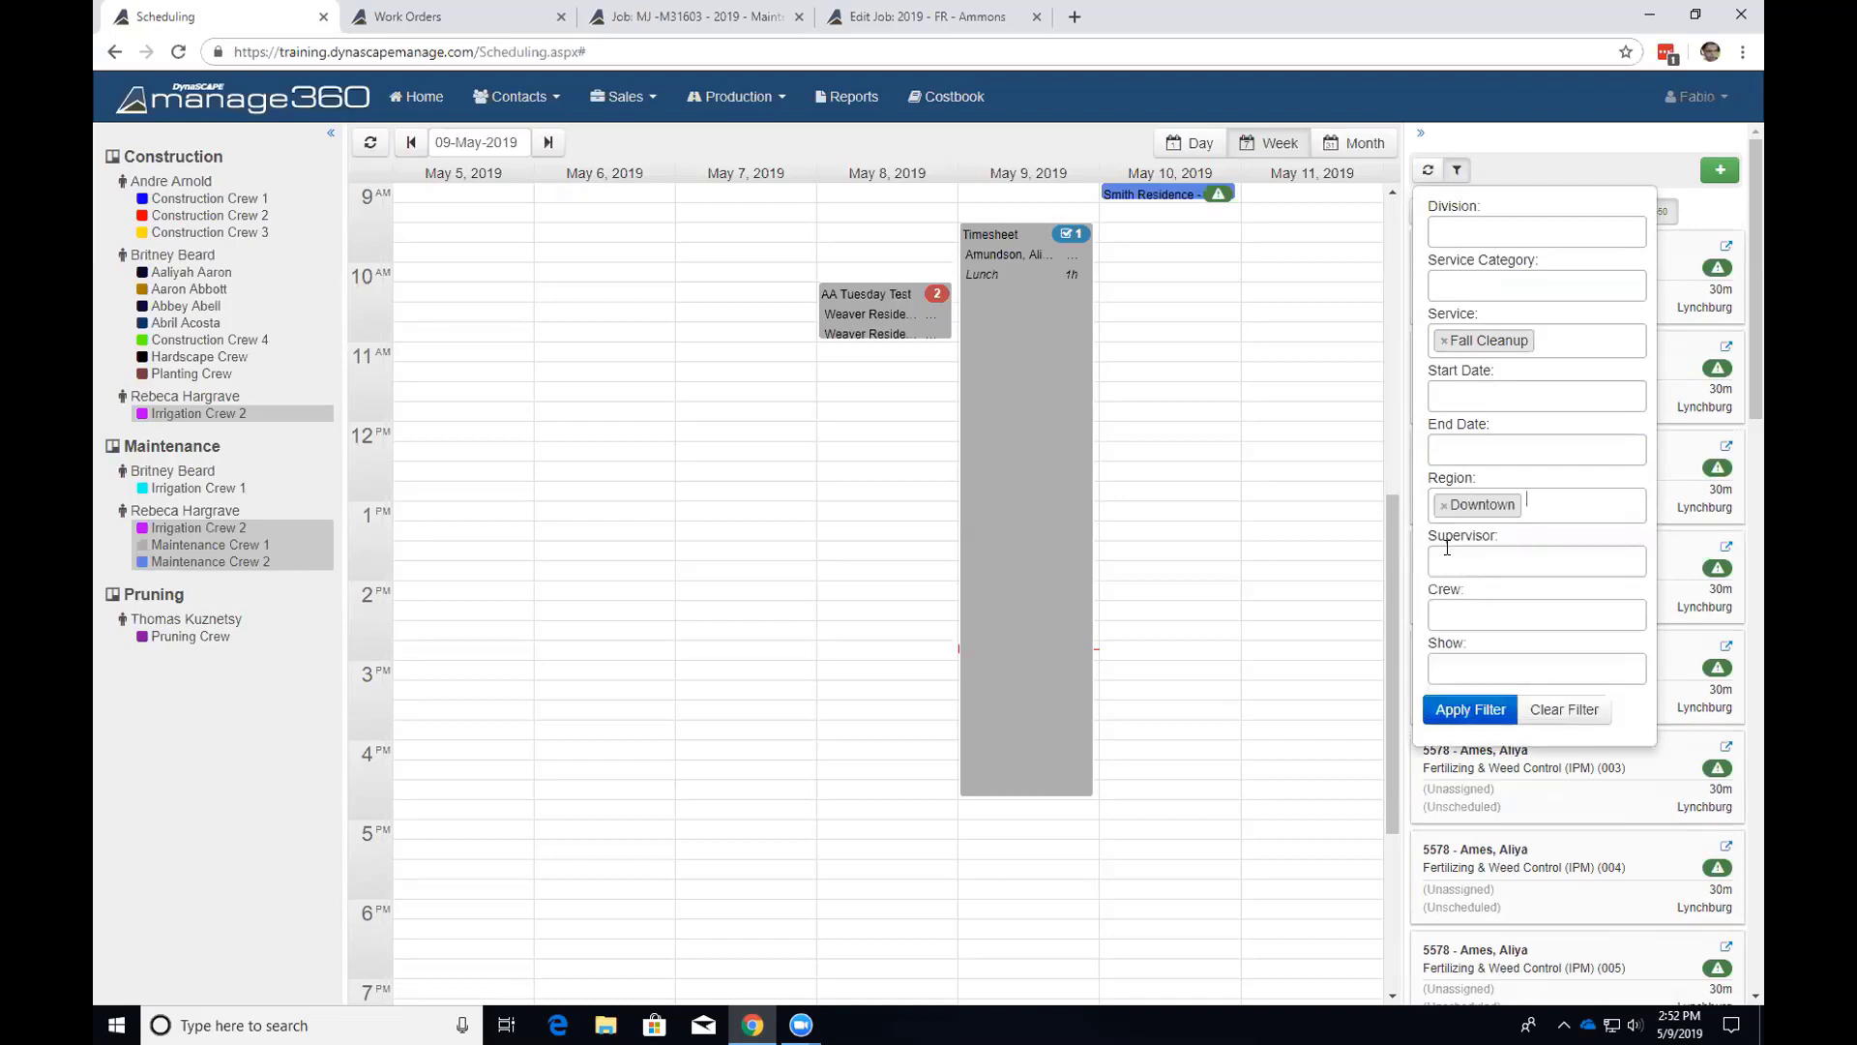
{"action": "left_click", "coordinate": [1542, 504]}
{"action": "left_click", "coordinate": [1505, 538]}
{"action": "left_click", "coordinate": [1464, 711]}
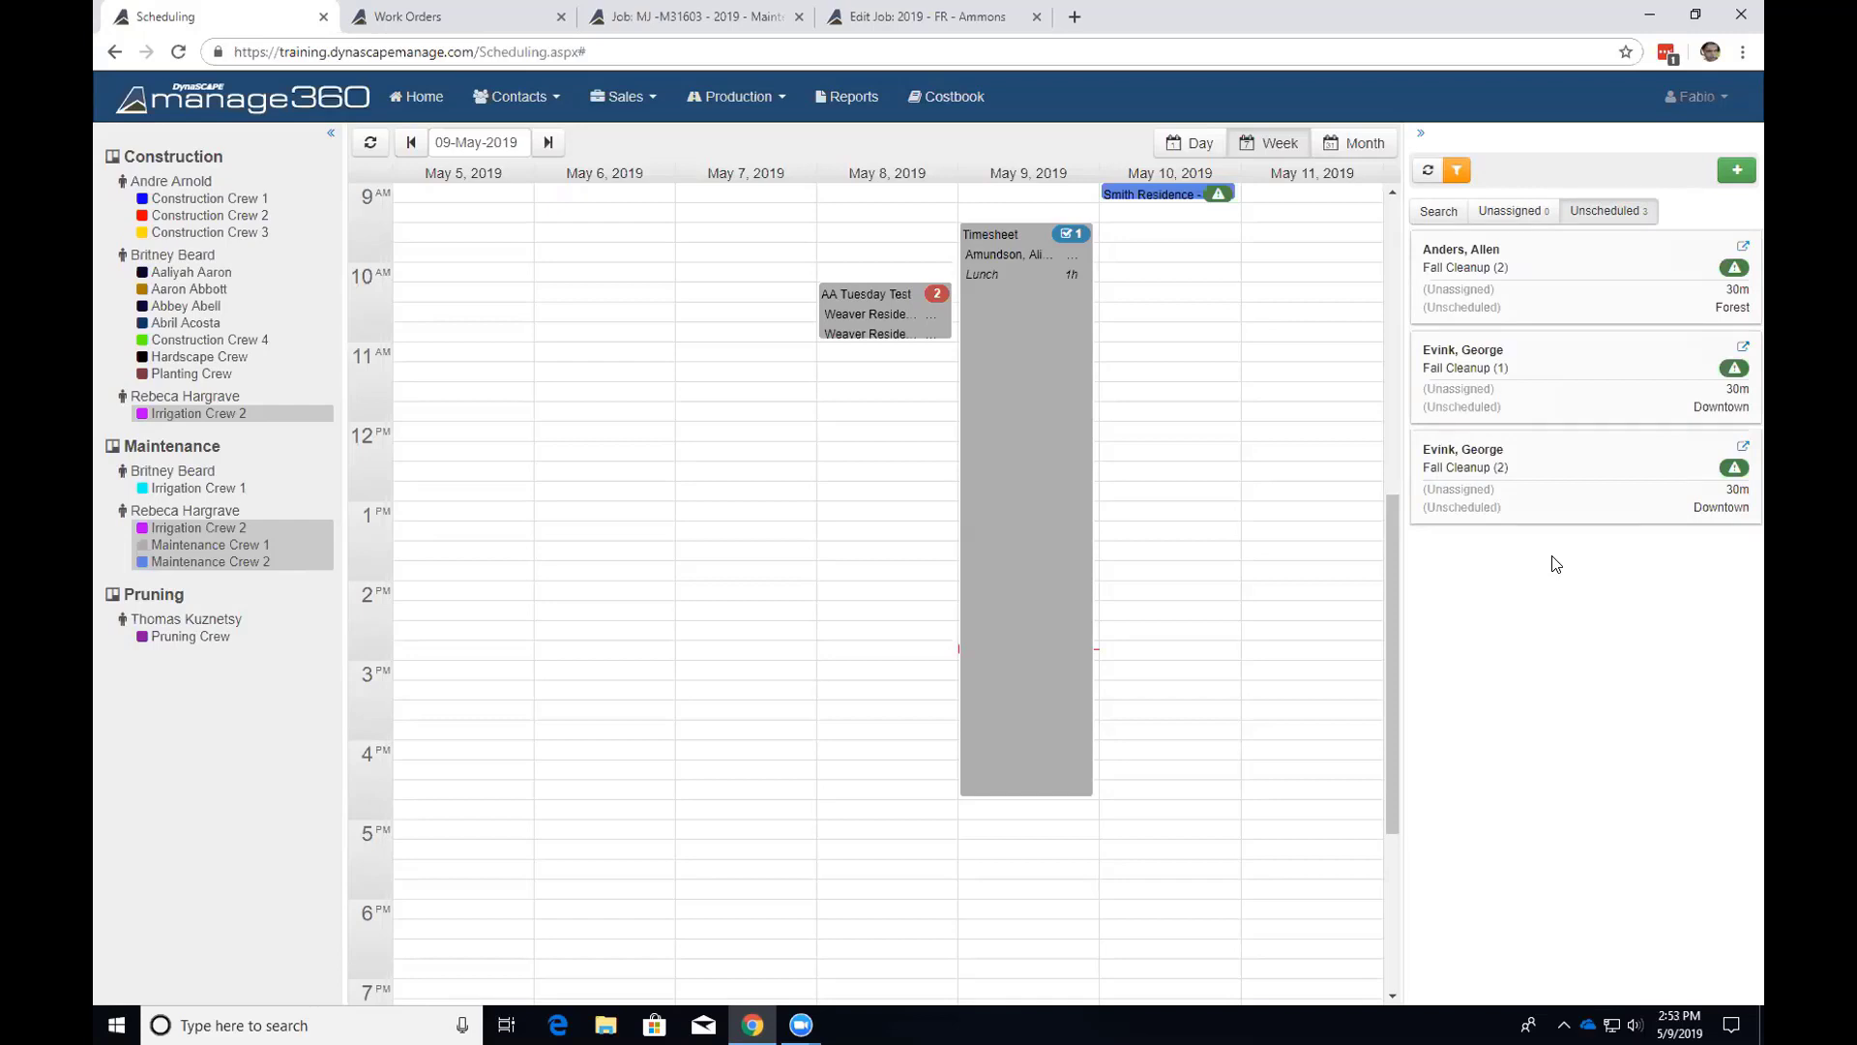
Deselect every crew and try to schedule the Forest region's Fall Cleanup (2) item on May 10, 2019.
{"action": "scroll", "coordinate": [1391, 581], "scroll_direction": "up", "scroll_amount": 2}
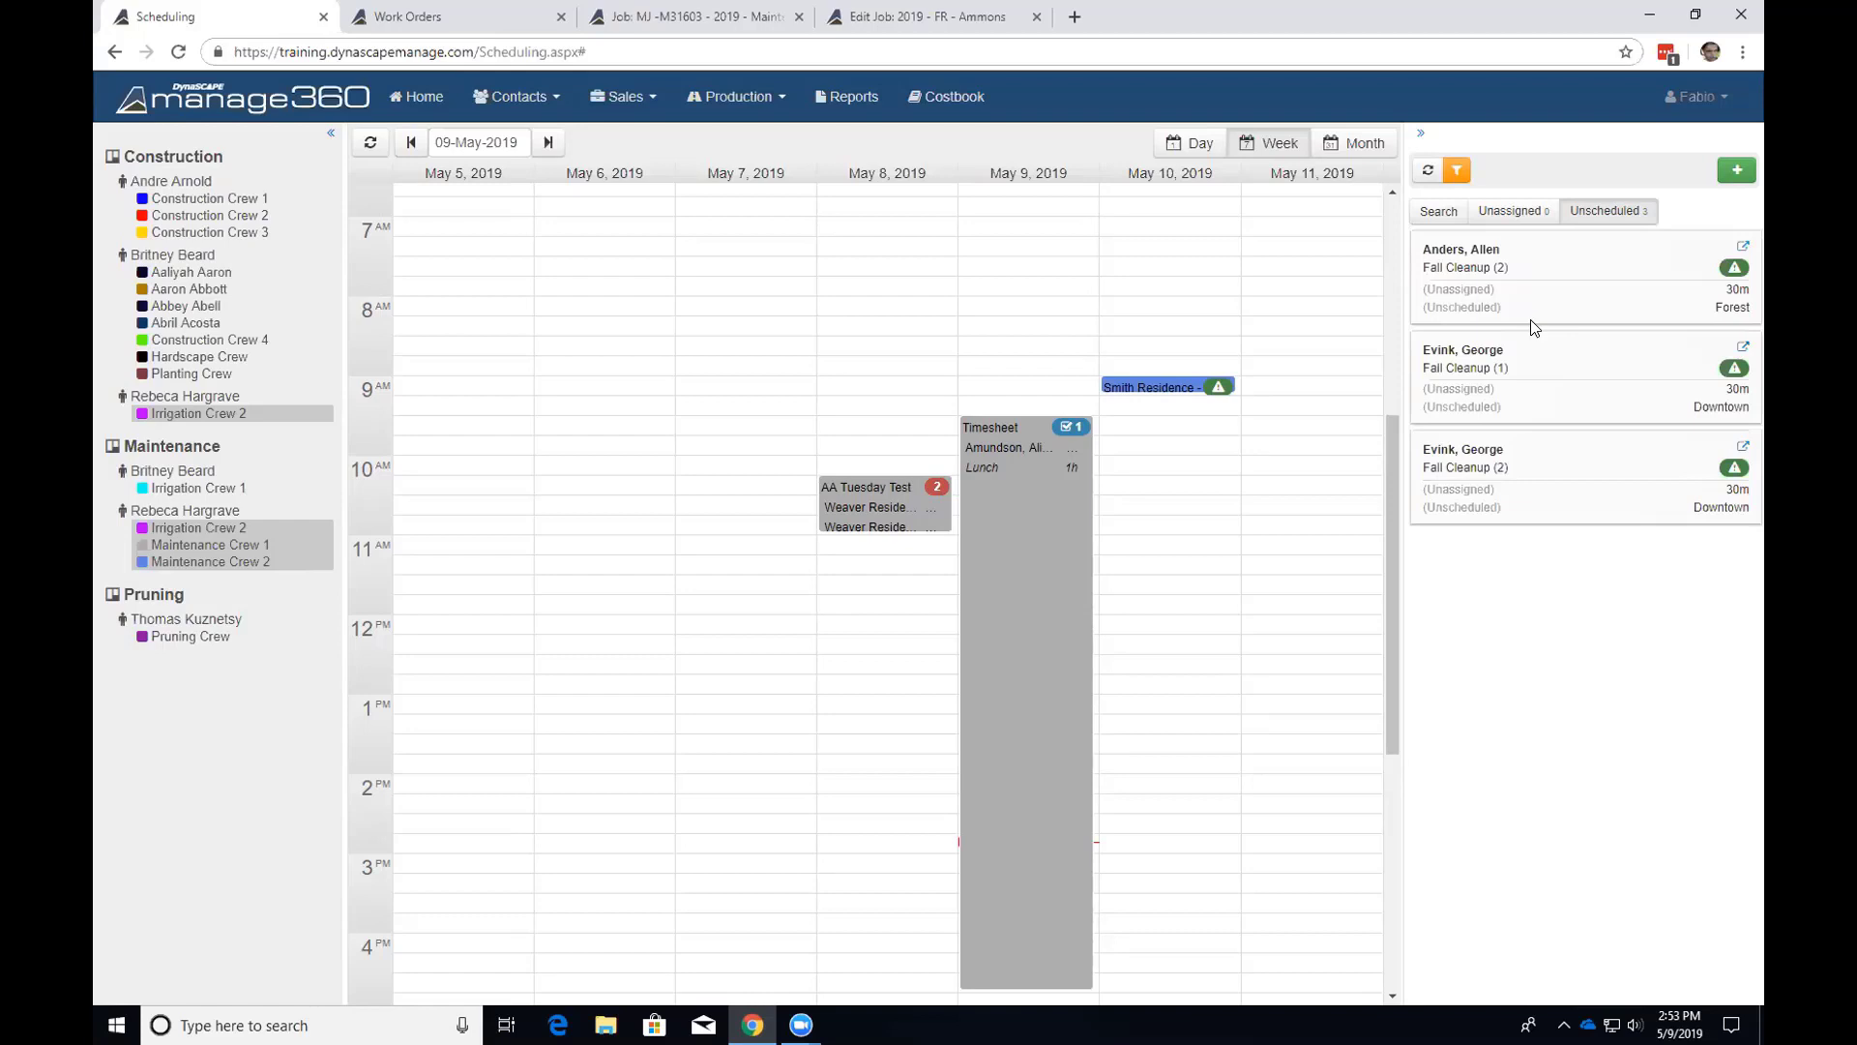
{"action": "left_click_drag", "start_coordinate": [1389, 506], "coordinate": [1396, 534]}
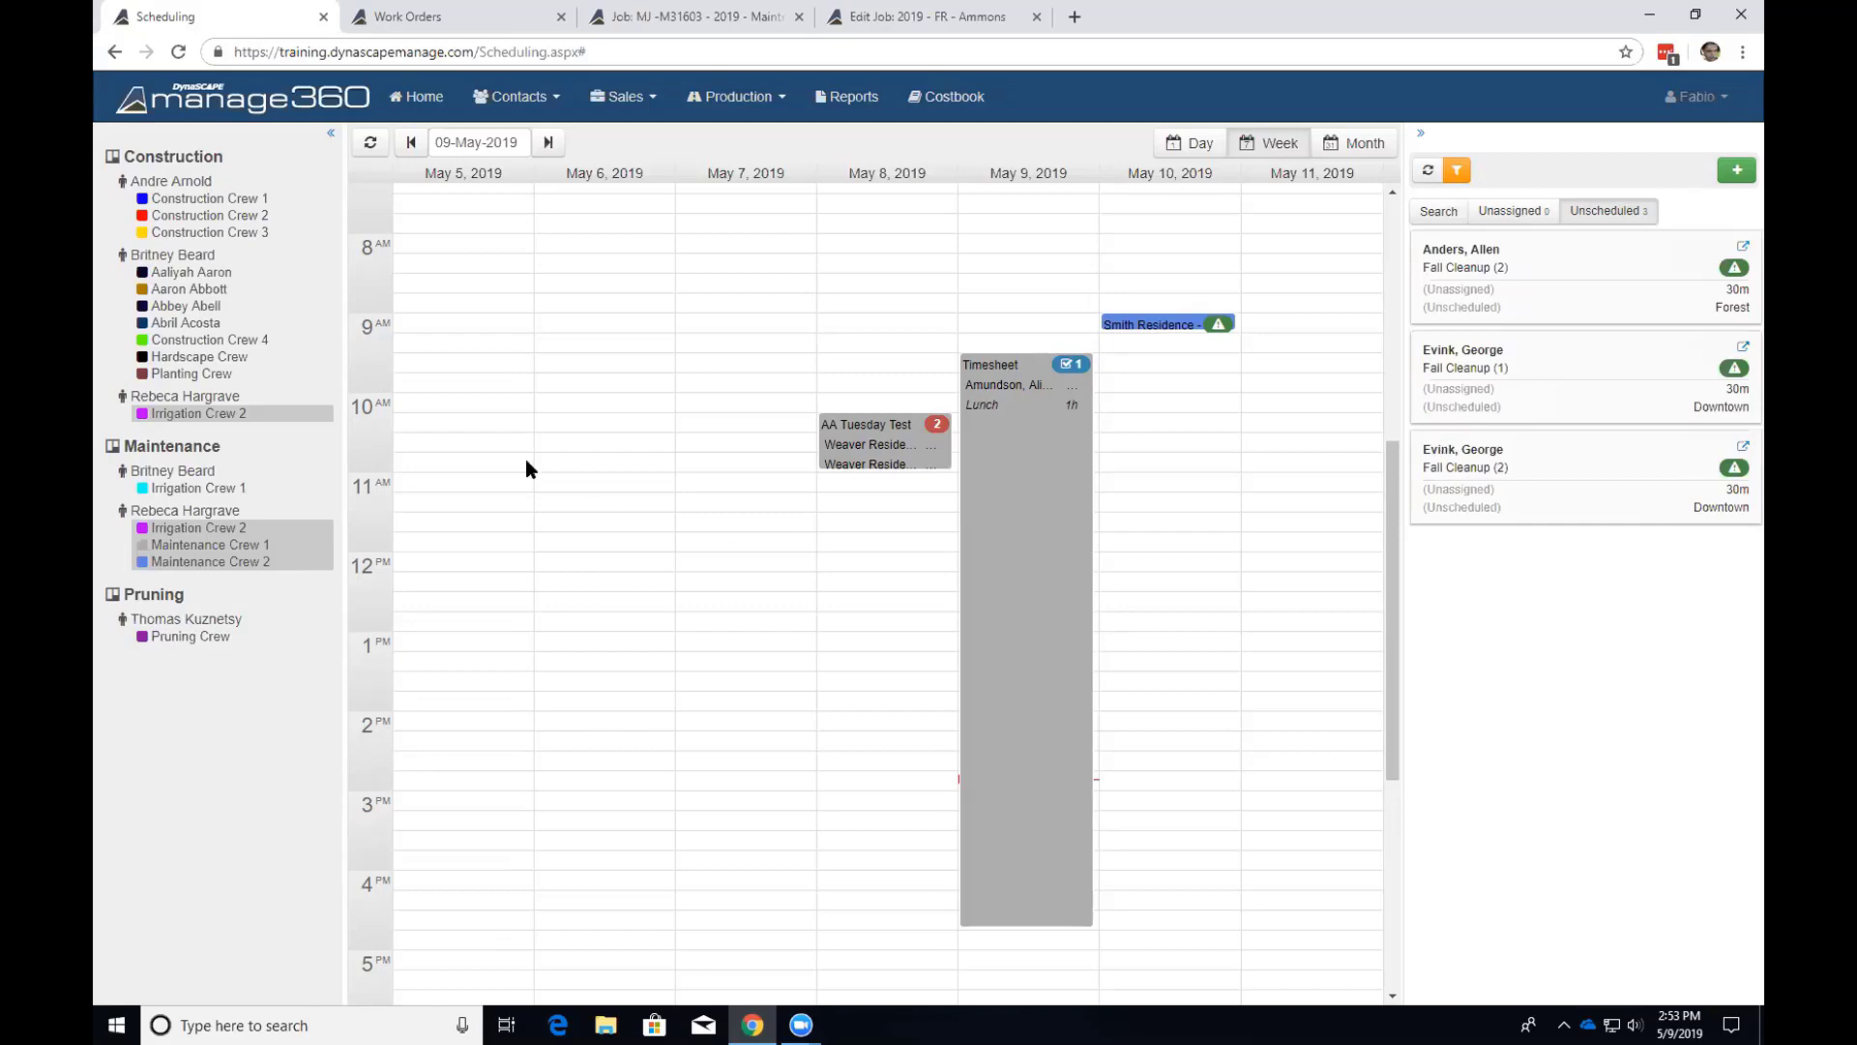
{"action": "left_click", "coordinate": [210, 528]}
{"action": "left_click", "coordinate": [210, 416]}
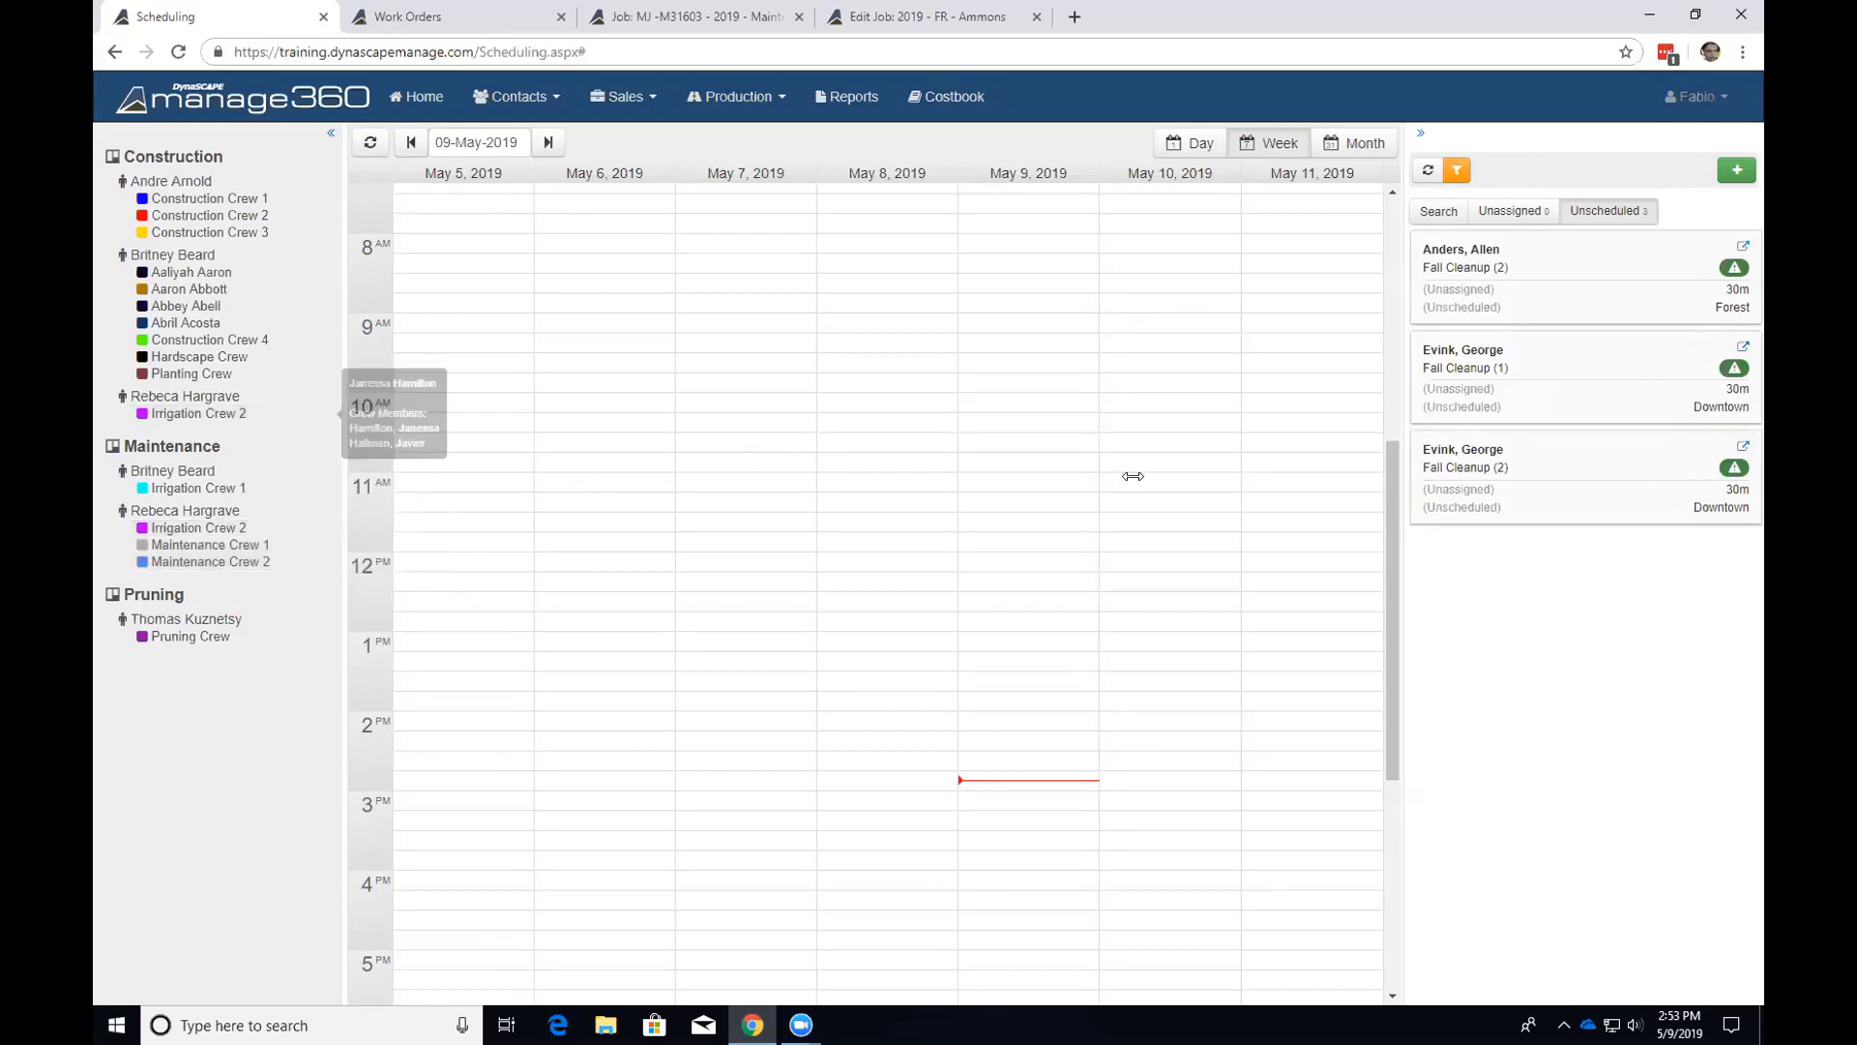
{"action": "left_click_drag", "start_coordinate": [1594, 267], "coordinate": [1174, 422]}
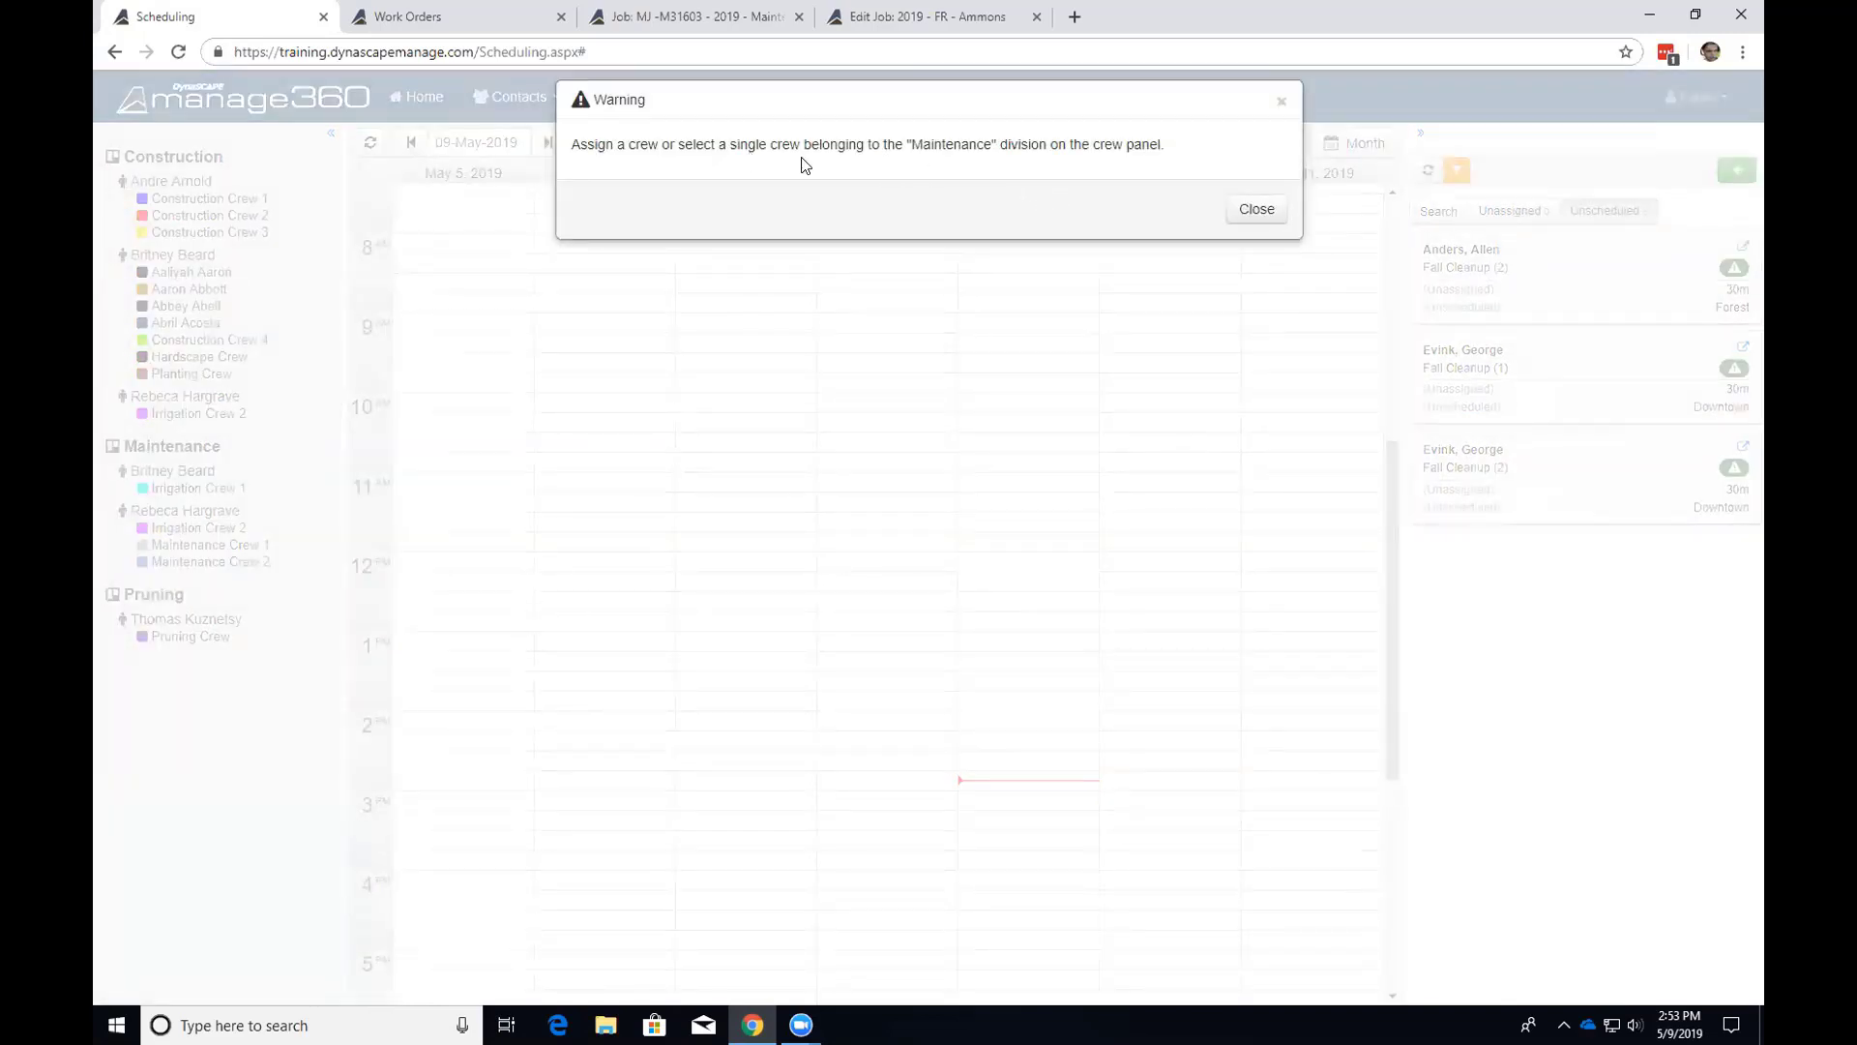
{"action": "left_click", "coordinate": [1251, 215]}
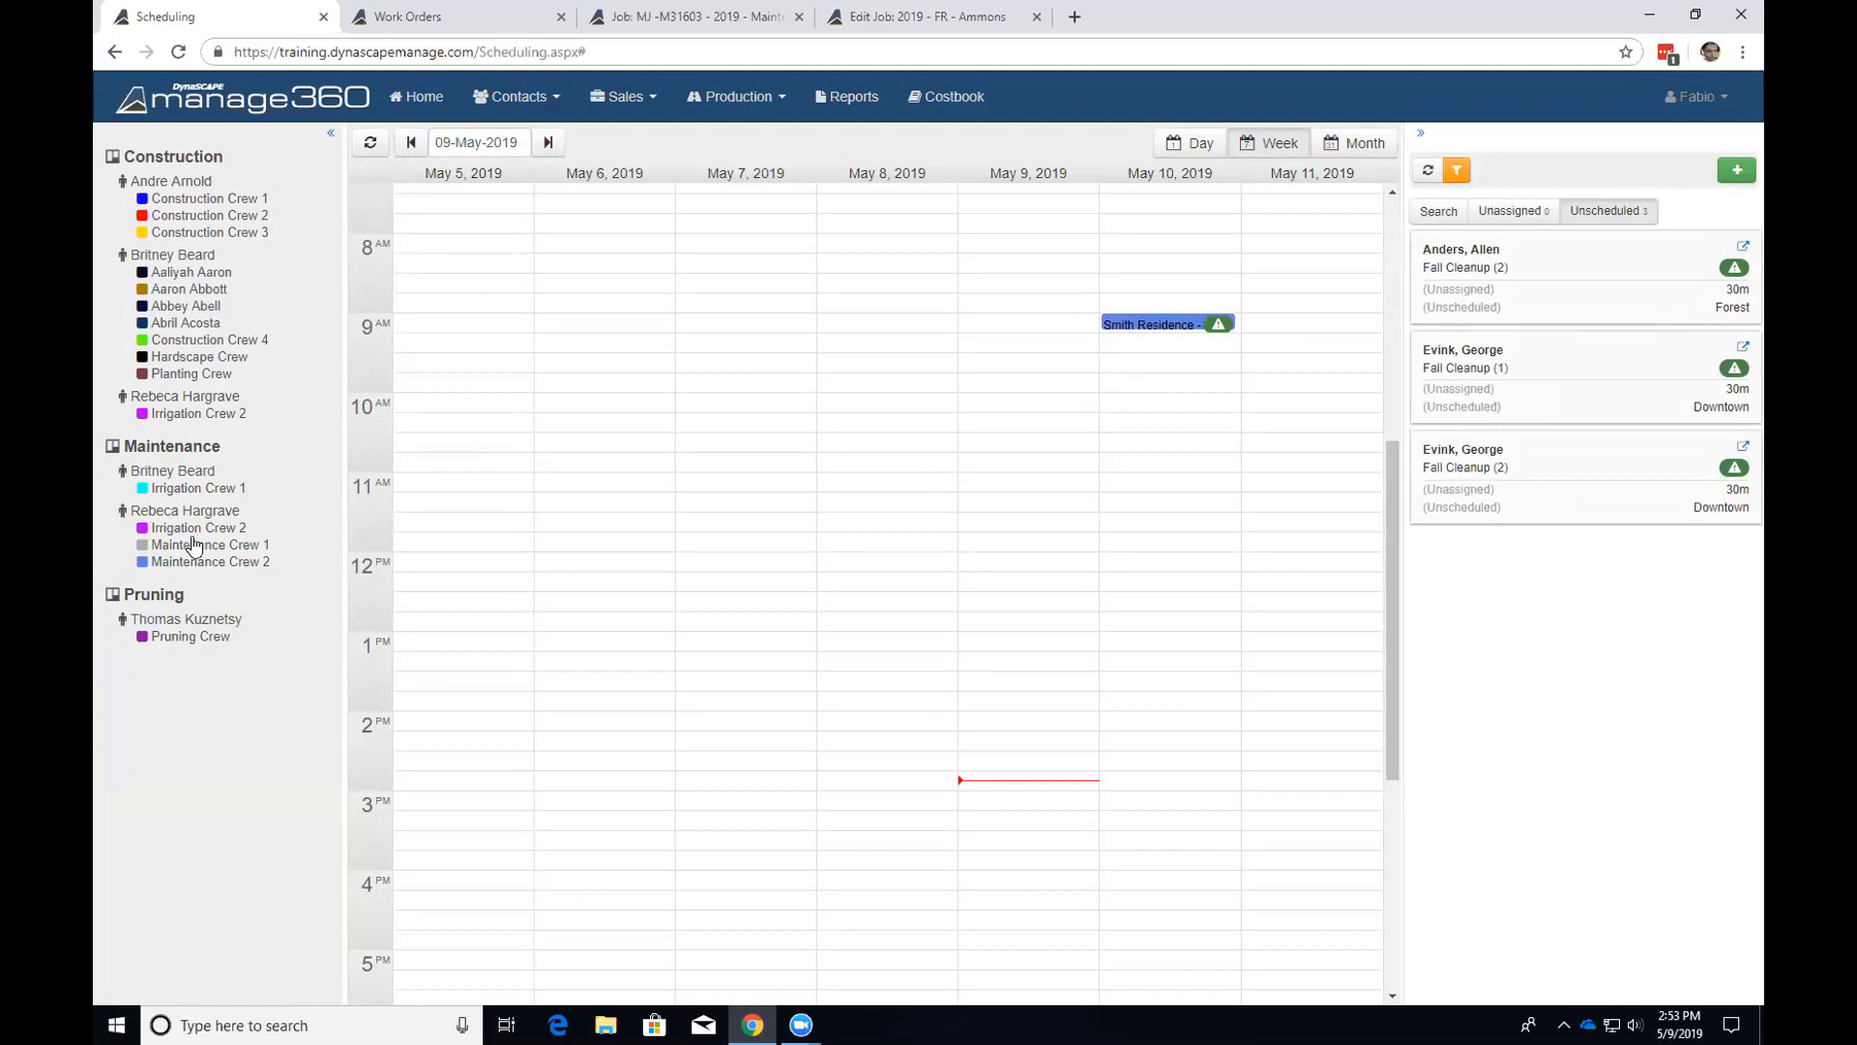
Select Irrigation Crew 2, Maintenance Crew 1 and Maintenance Crew 2 together, and try to schedule the Forest Fall Cleanup (2) item on May 10.
{"action": "mouse_move", "coordinate": [197, 566]}
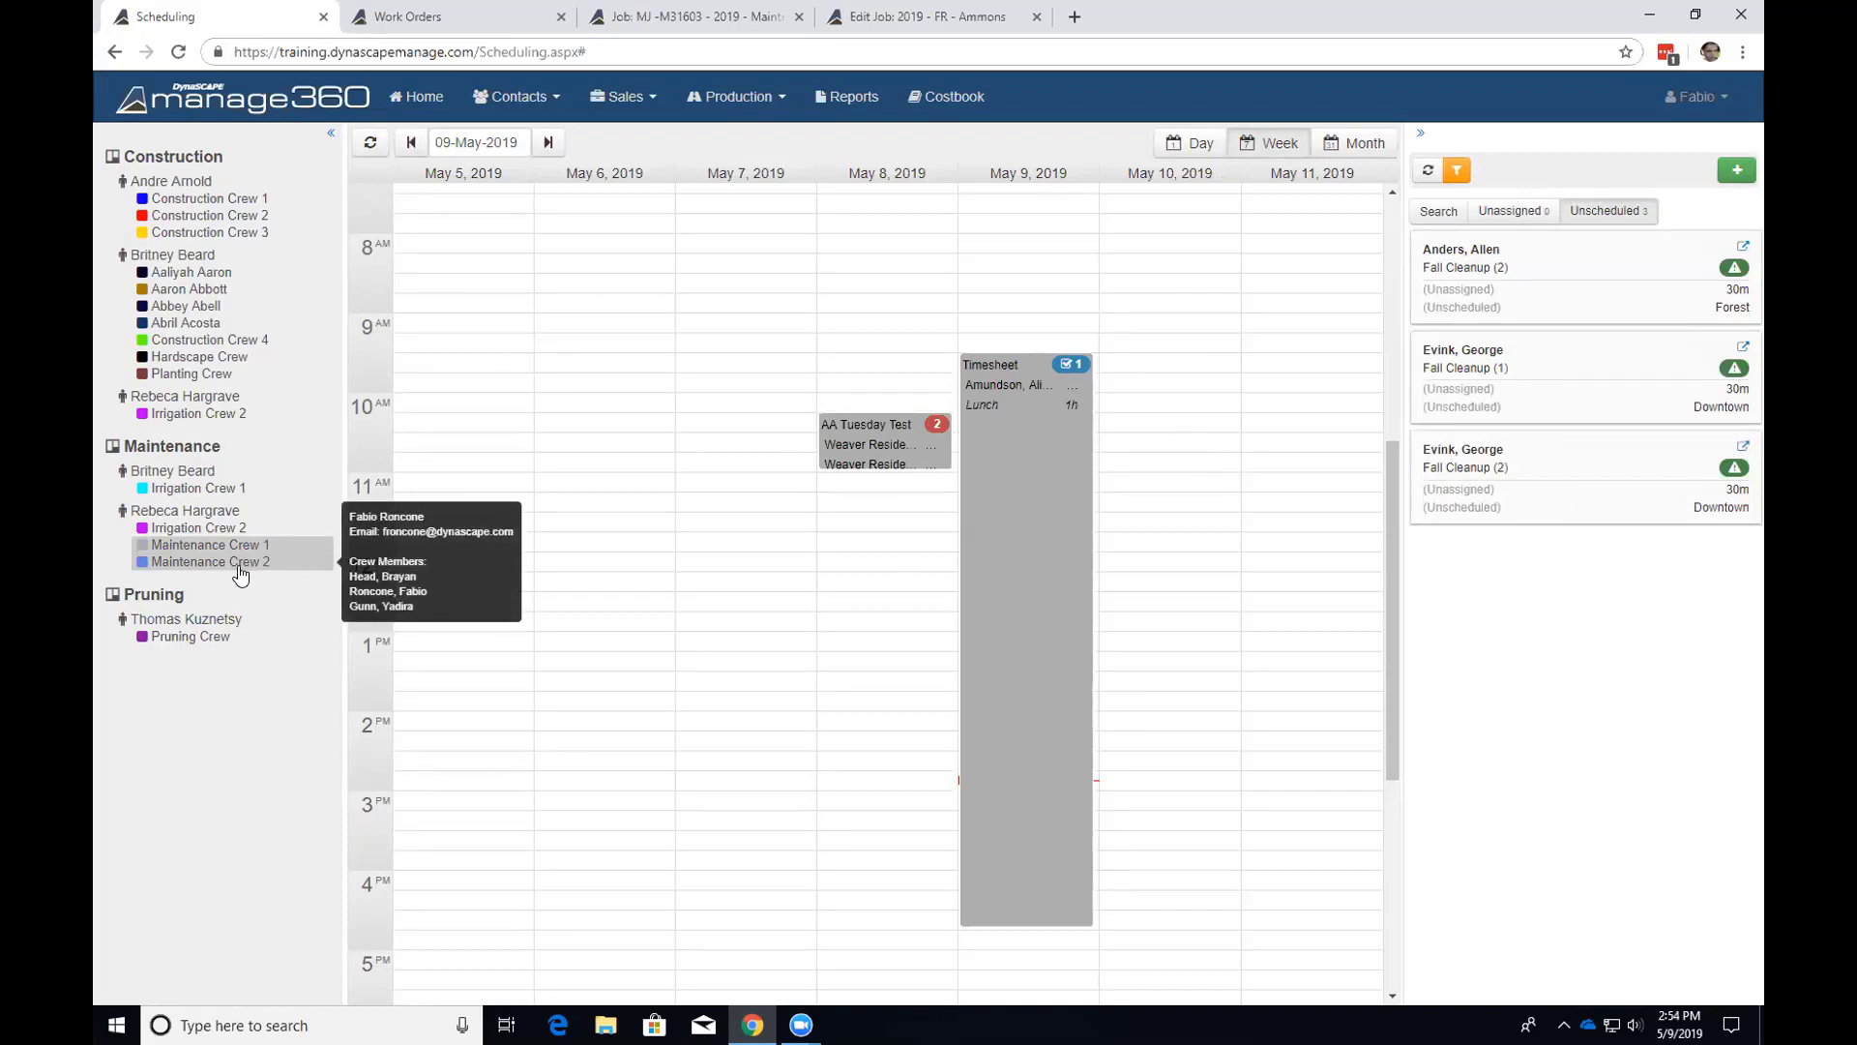
{"action": "left_click", "coordinate": [214, 529]}
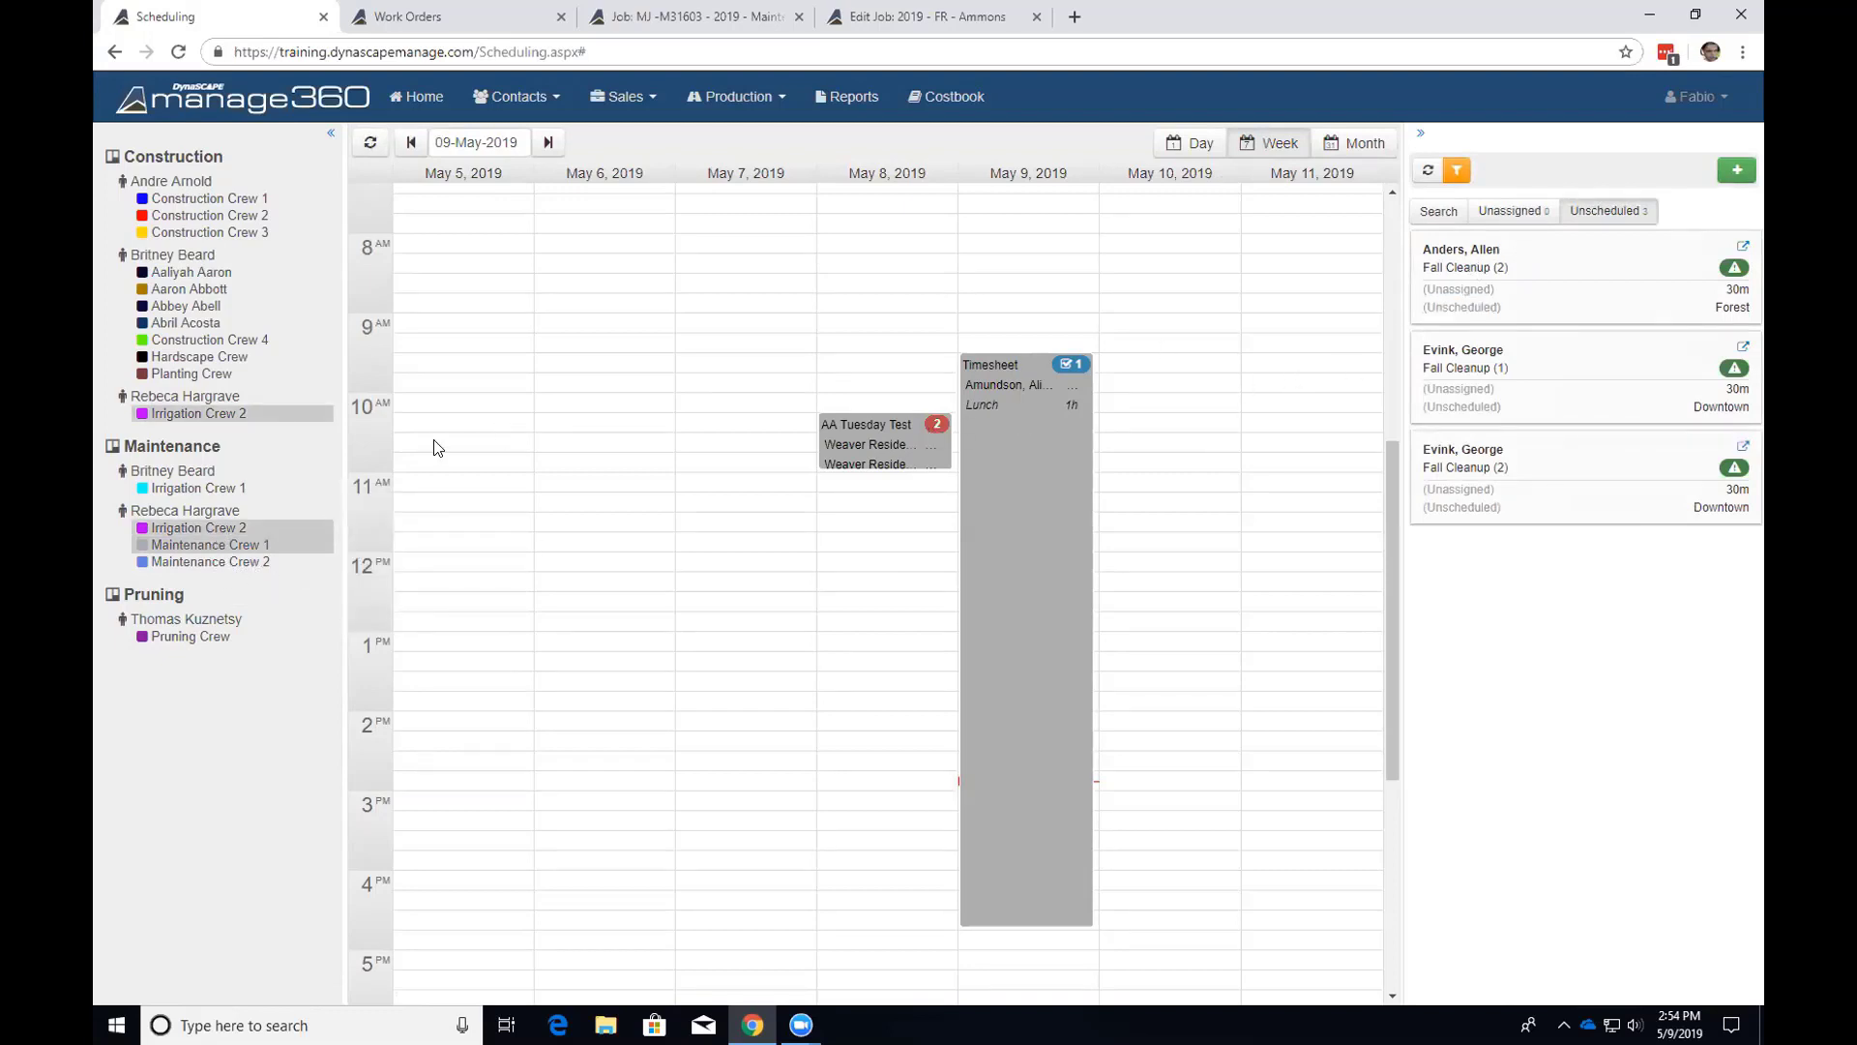
{"action": "left_click", "coordinate": [266, 563]}
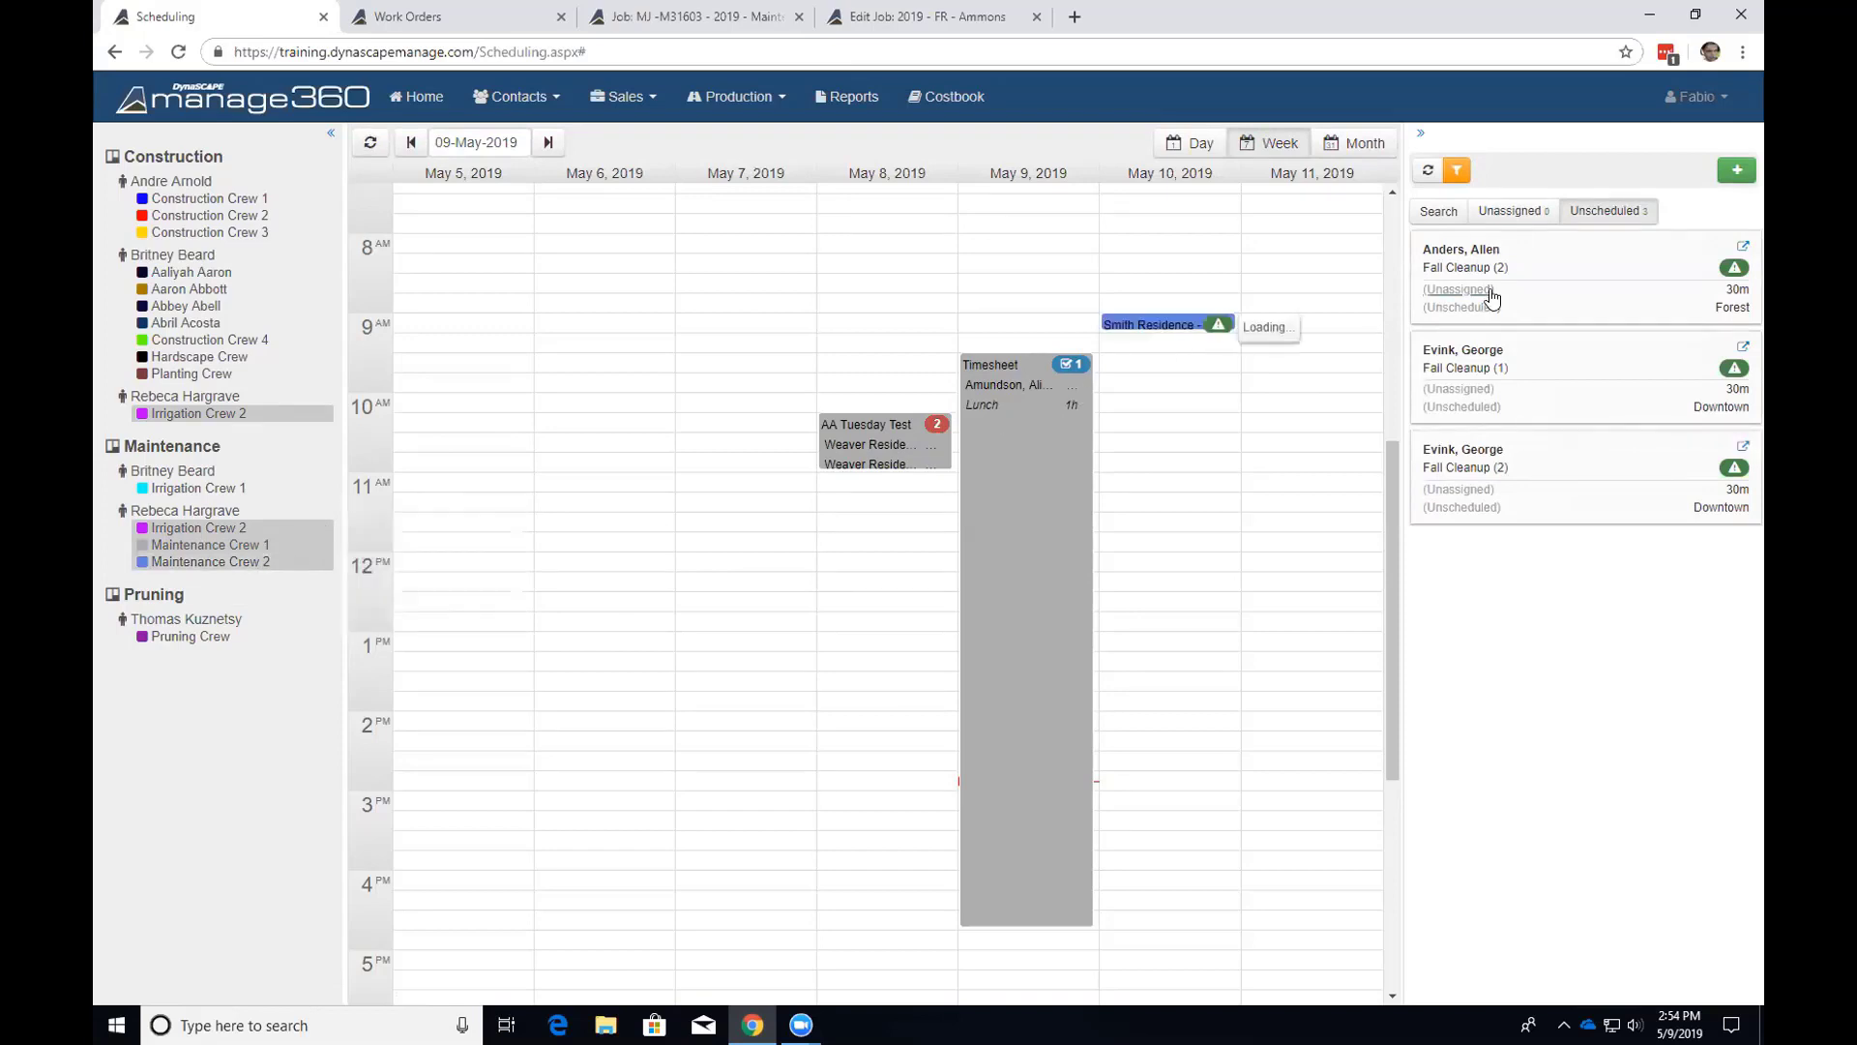
{"action": "left_click_drag", "start_coordinate": [1546, 256], "coordinate": [1165, 433]}
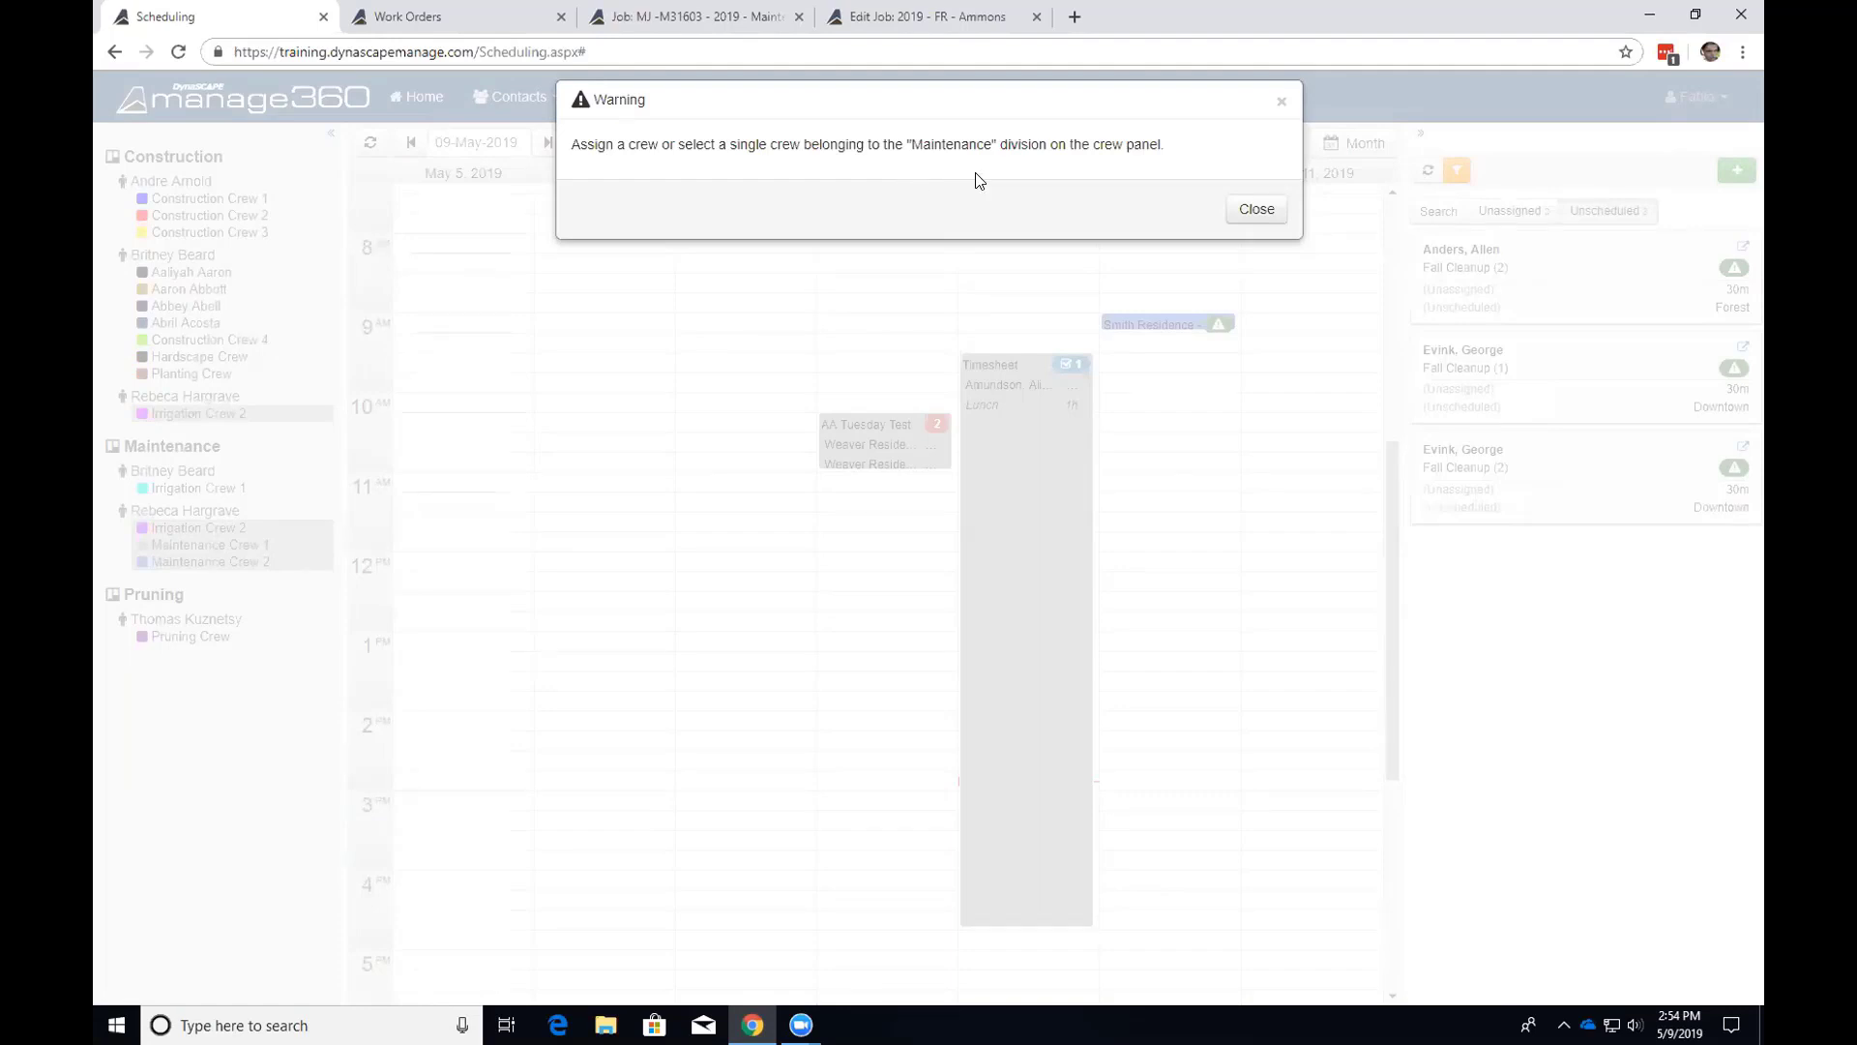
{"action": "left_click", "coordinate": [1245, 209]}
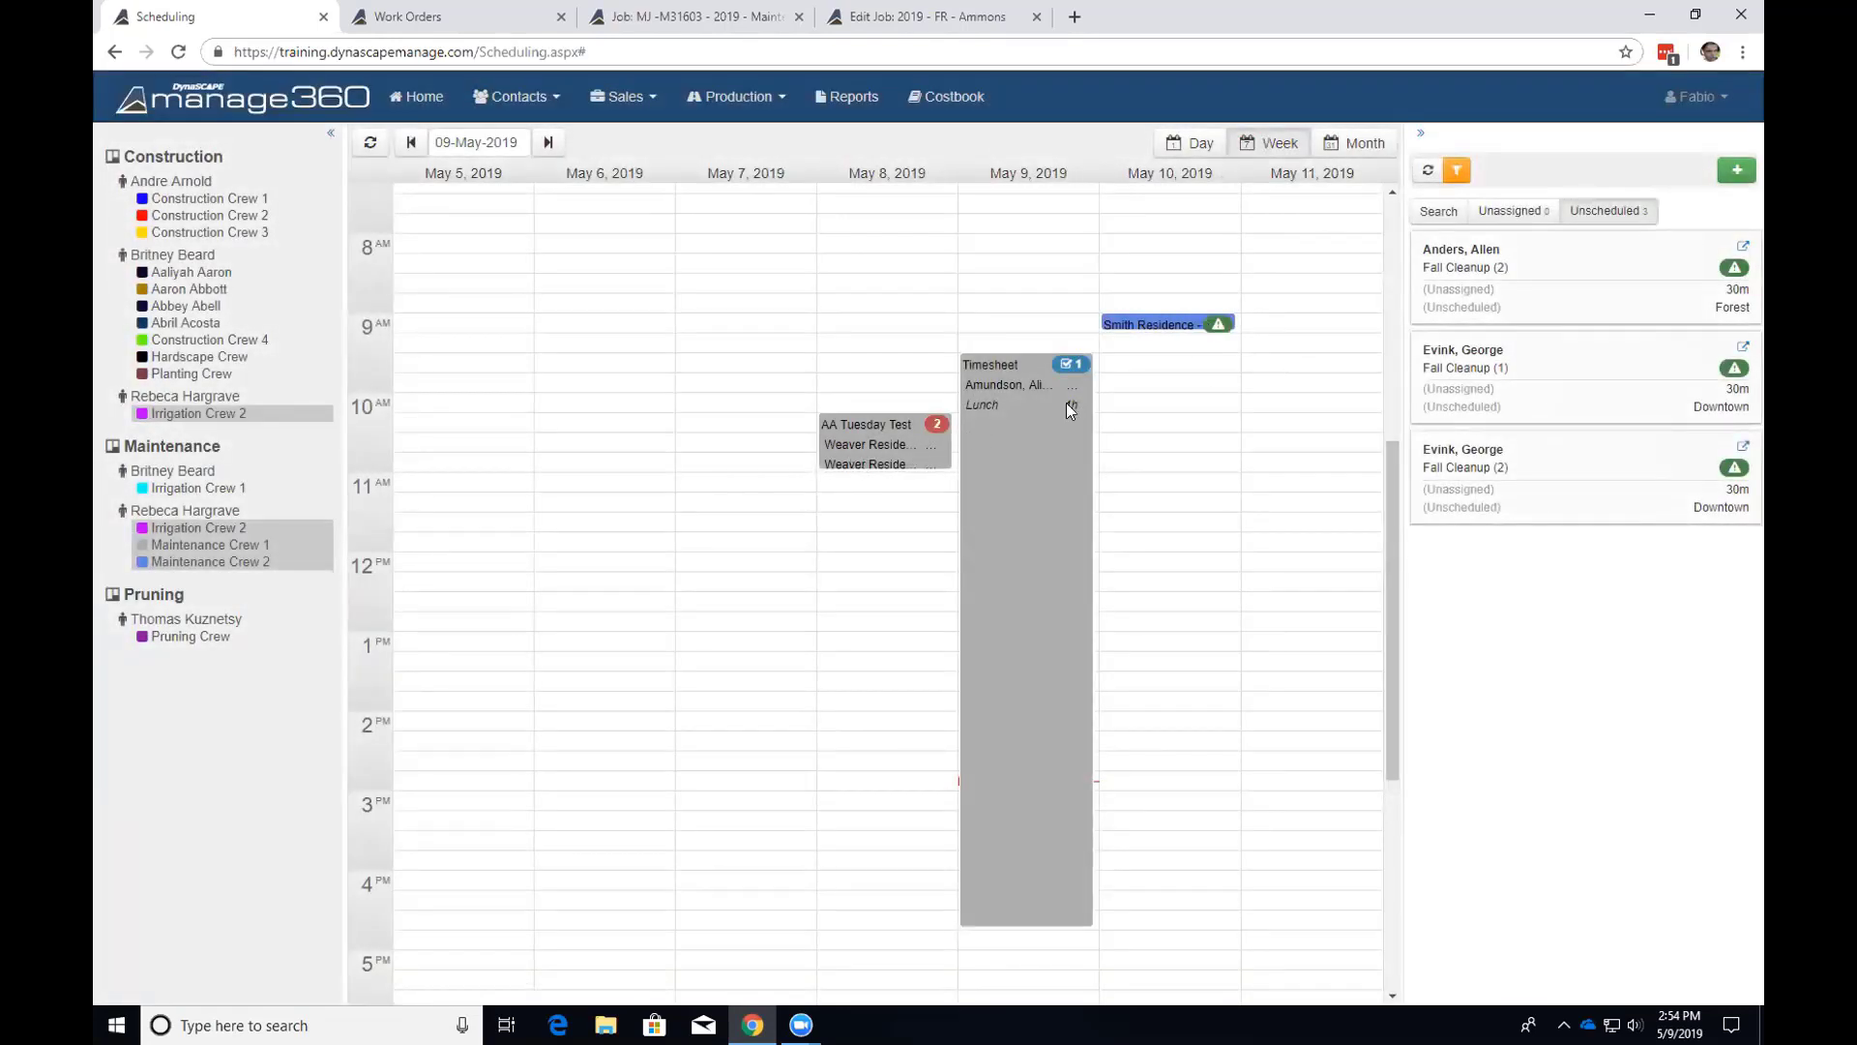
Select only Maintenance Crew 1 and schedule the Forest region's Fall Cleanup (2) item on May 10, 2019 at 10 AM.
{"action": "left_click", "coordinate": [210, 564]}
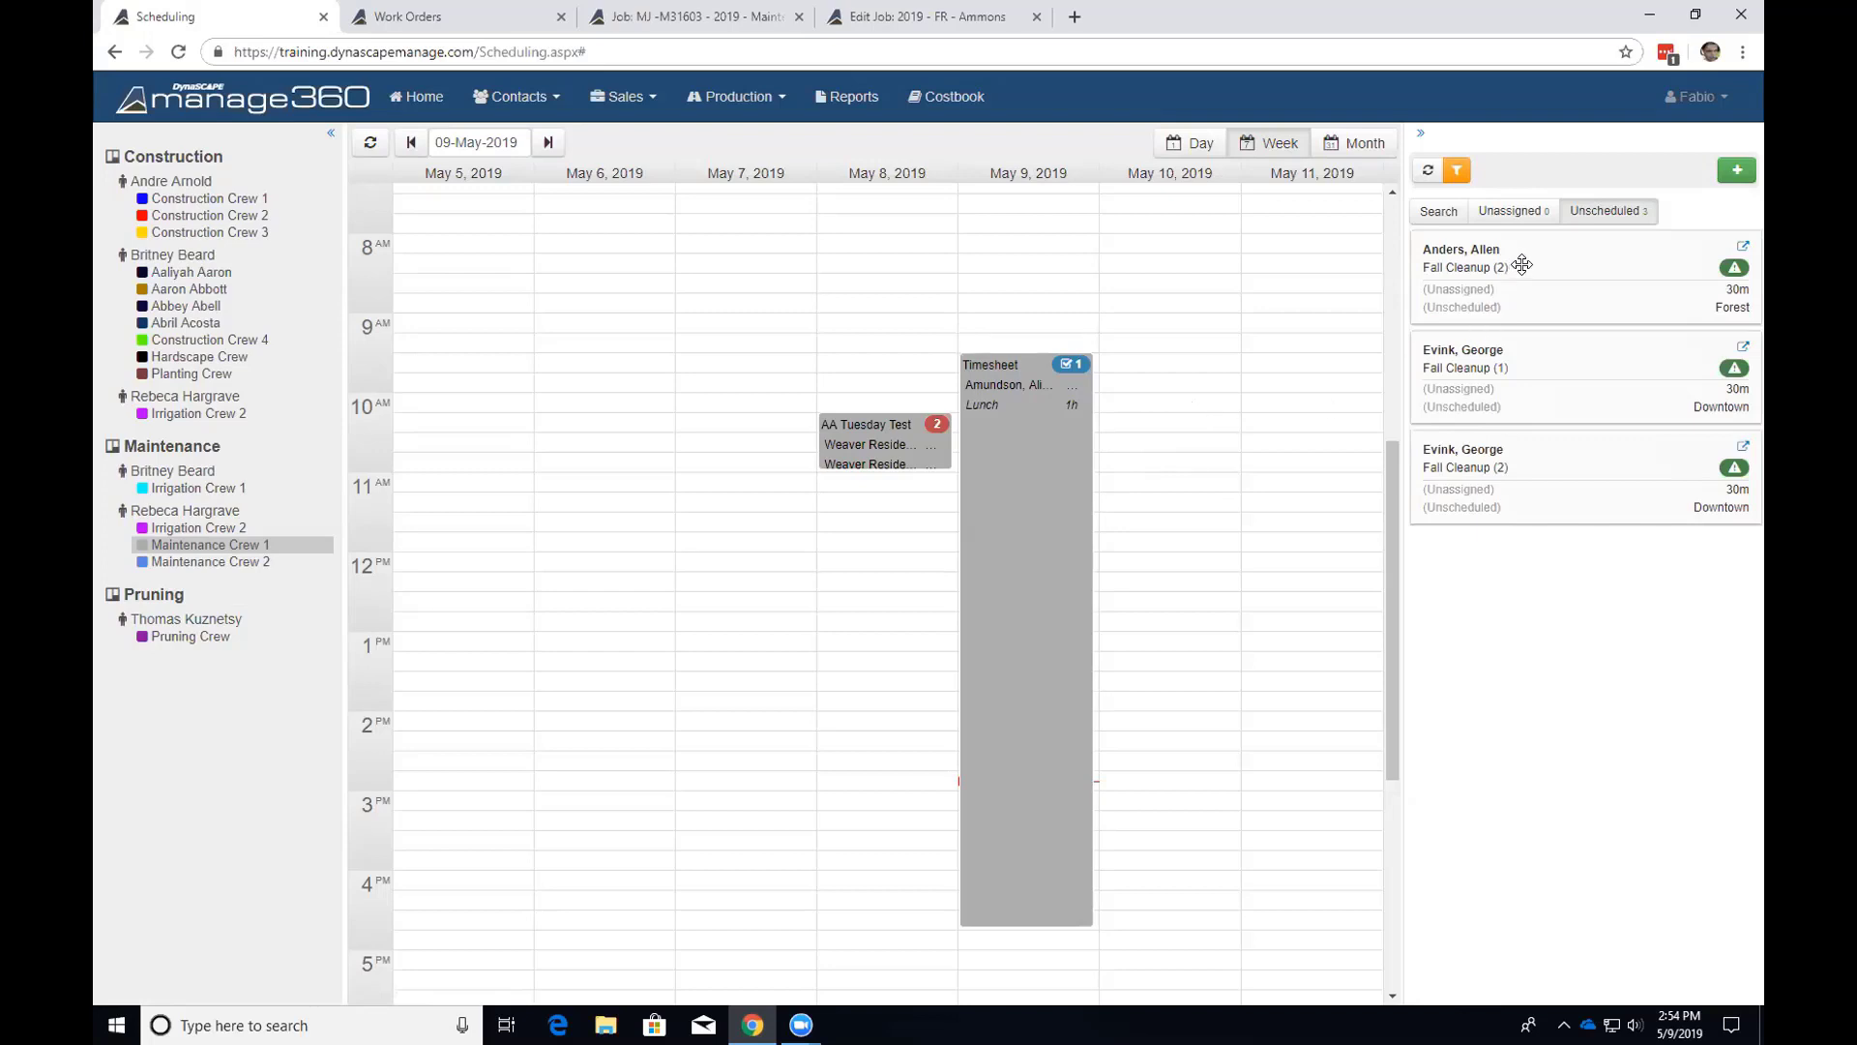
{"action": "left_click_drag", "start_coordinate": [1517, 261], "coordinate": [1178, 413]}
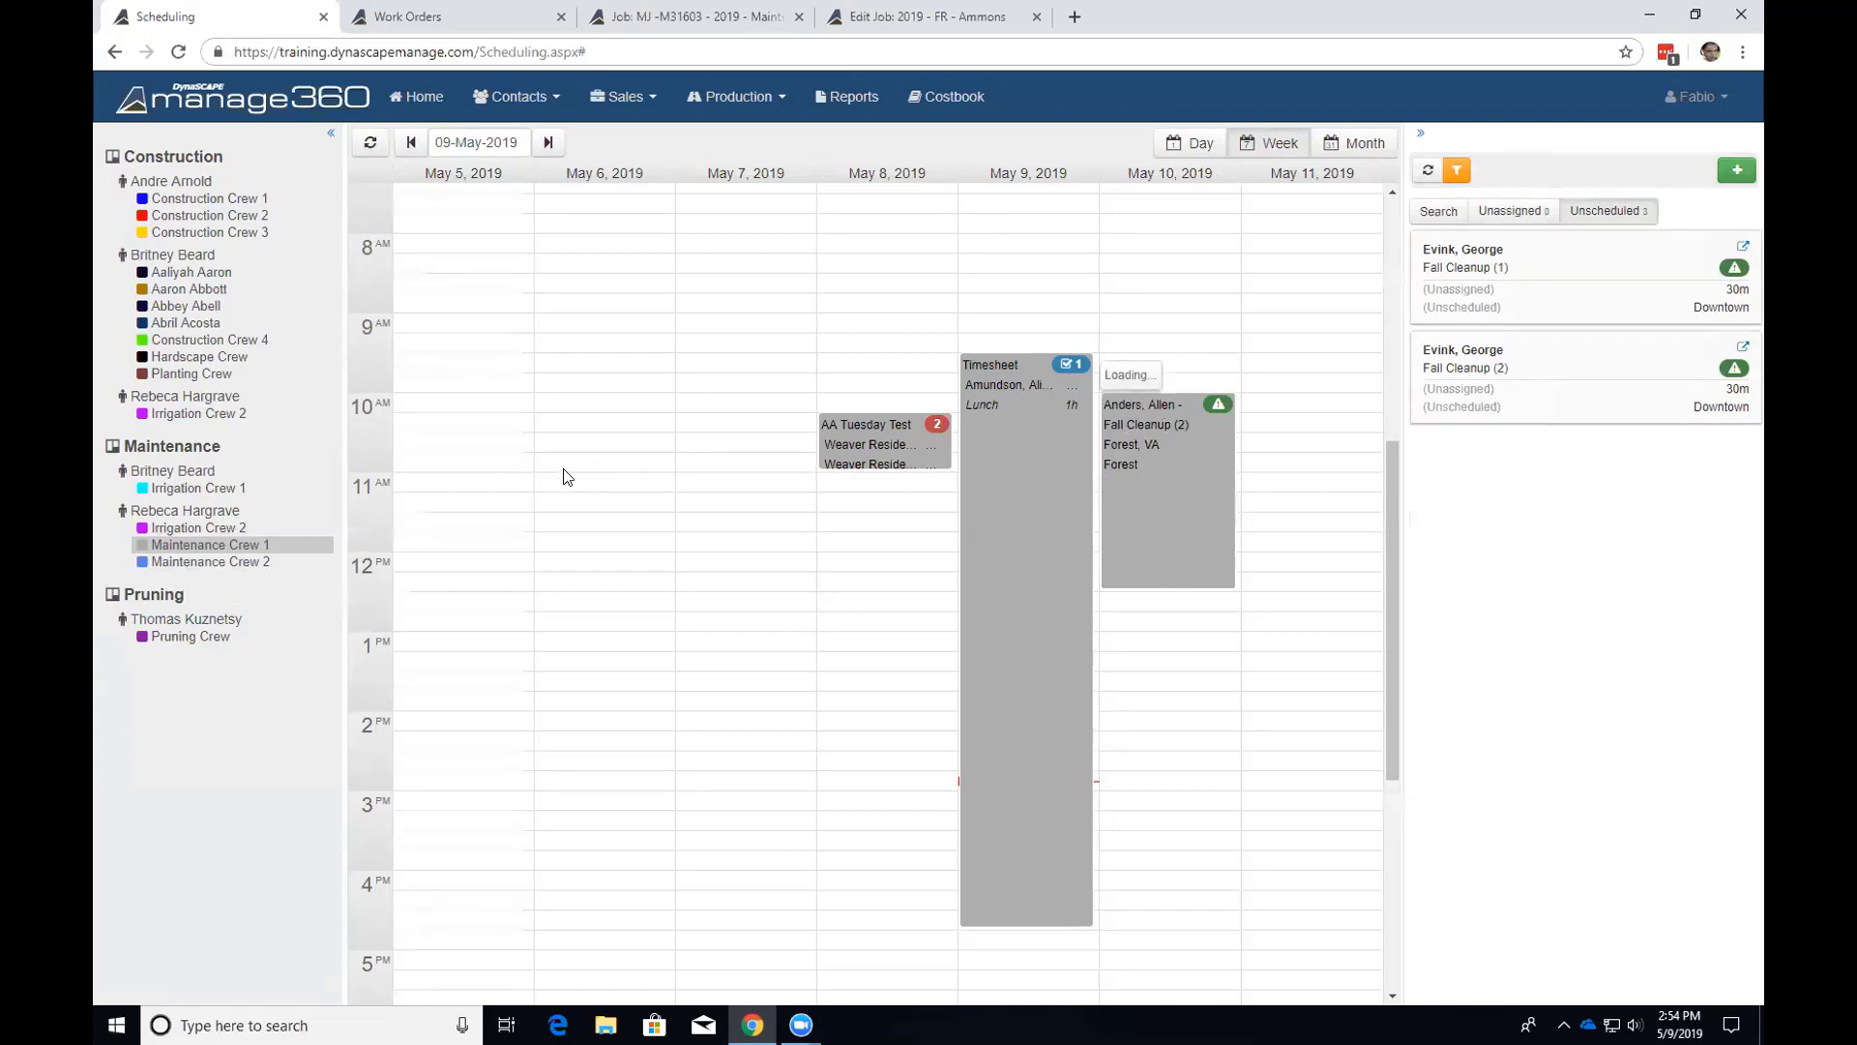
{"action": "mouse_move", "coordinate": [256, 549]}
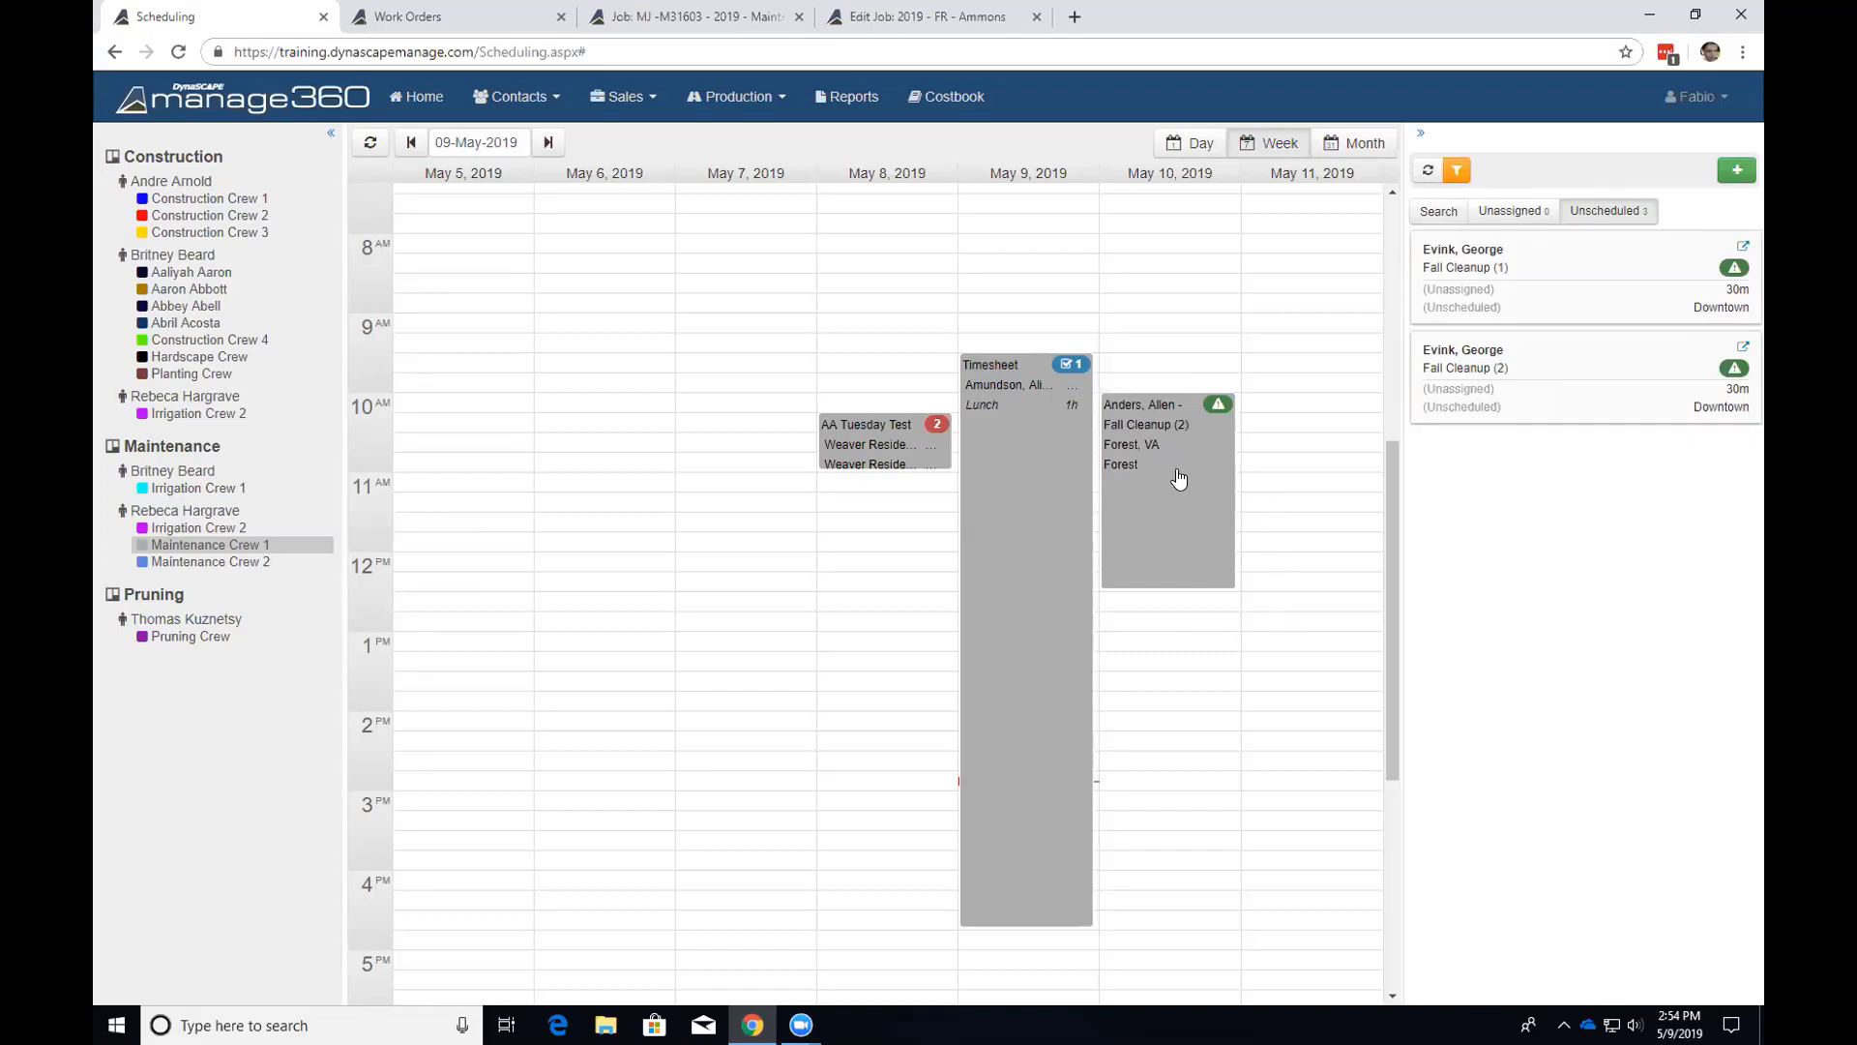
{"action": "mouse_move", "coordinate": [1184, 478]}
Switch the calendar to the day layout and add Maintenance Crew 2 beside Maintenance Crew 1.
{"action": "left_click", "coordinate": [1201, 144]}
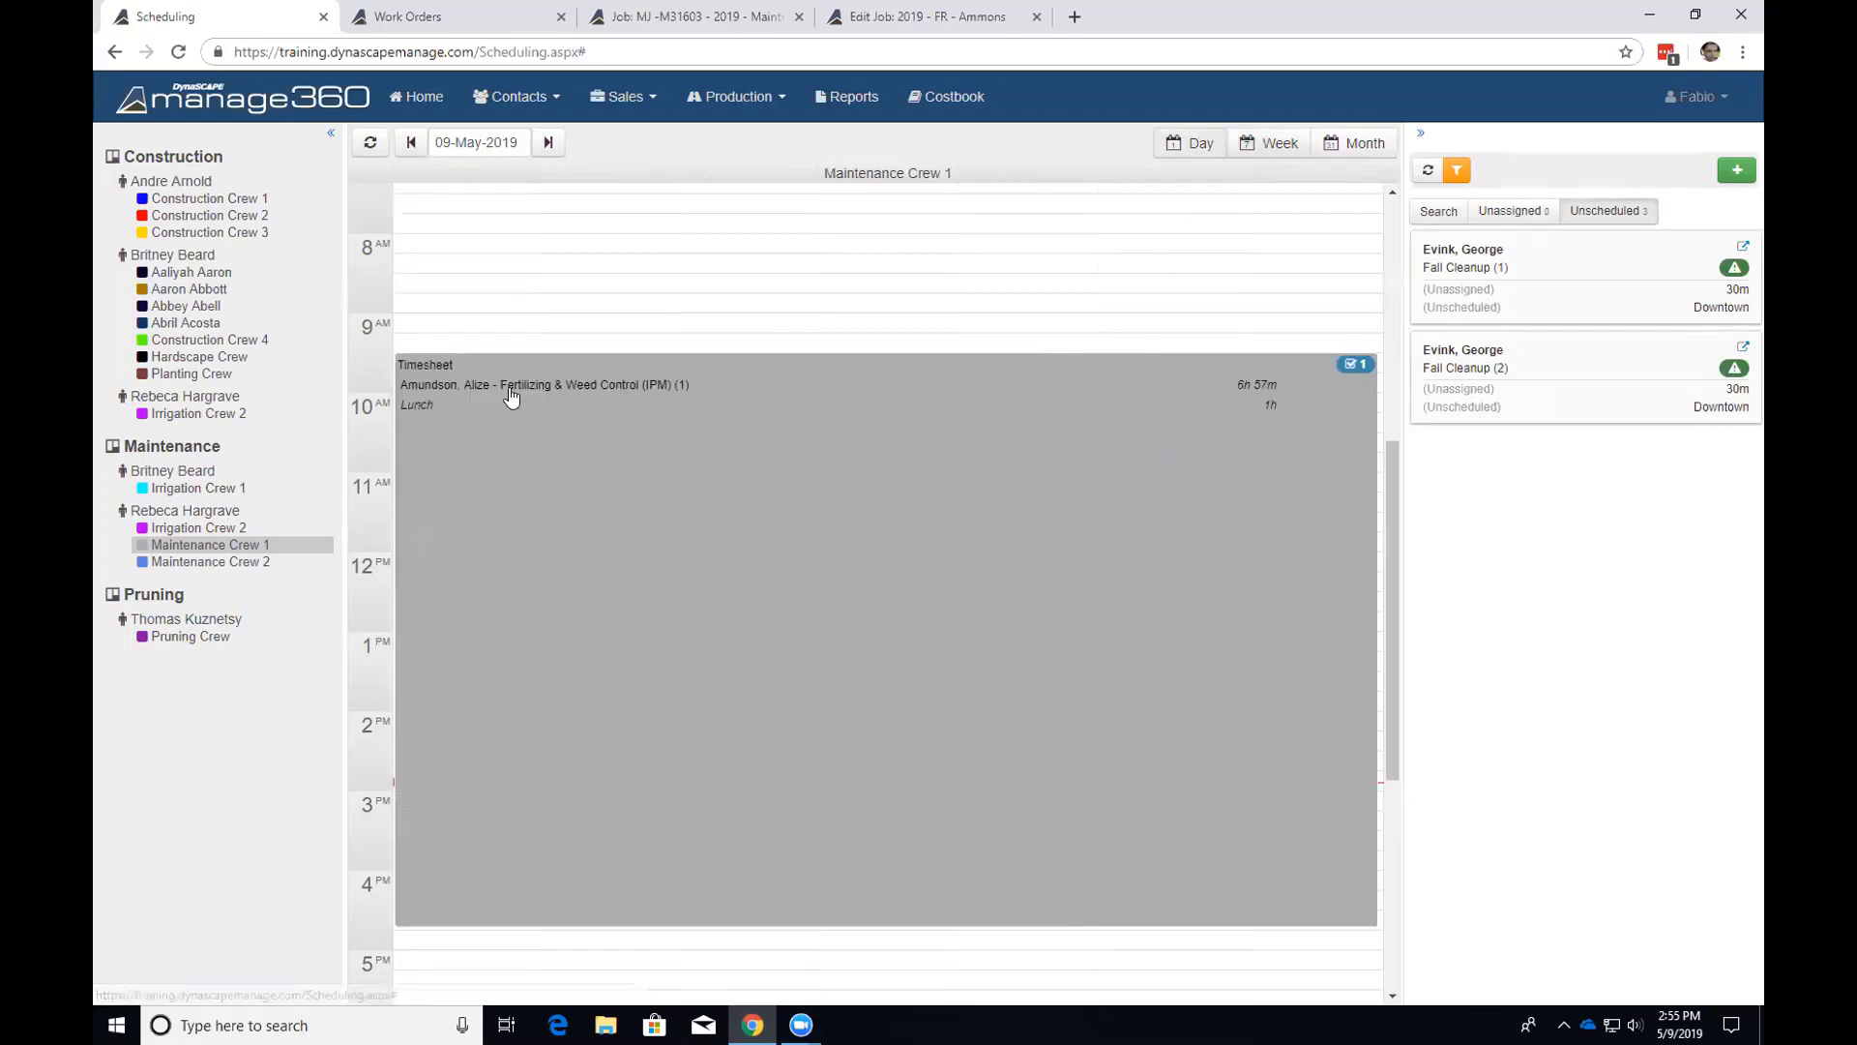
{"action": "left_click", "coordinate": [240, 564]}
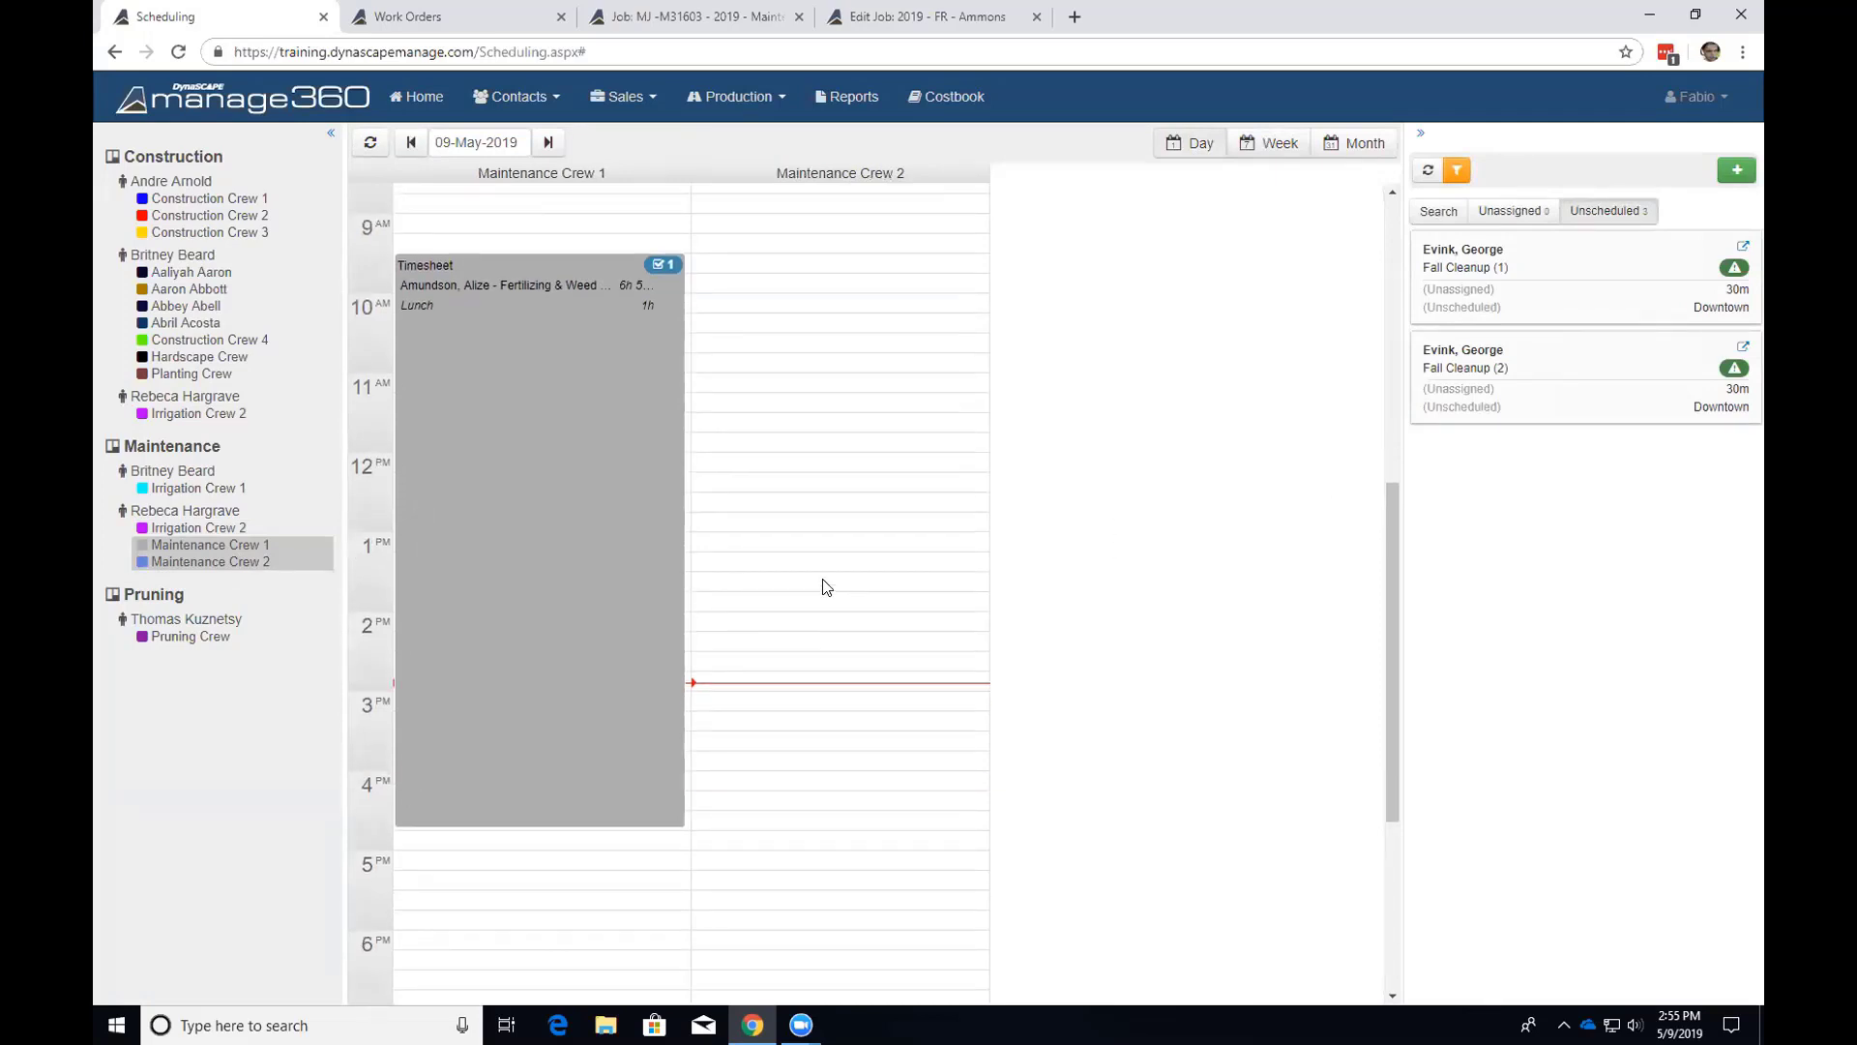
Advance the day calendar to May 10, 2019 and schedule the Downtown Fall Cleanup (1) item to Maintenance Crew 2 at 10 AM.
{"action": "left_click", "coordinate": [548, 142]}
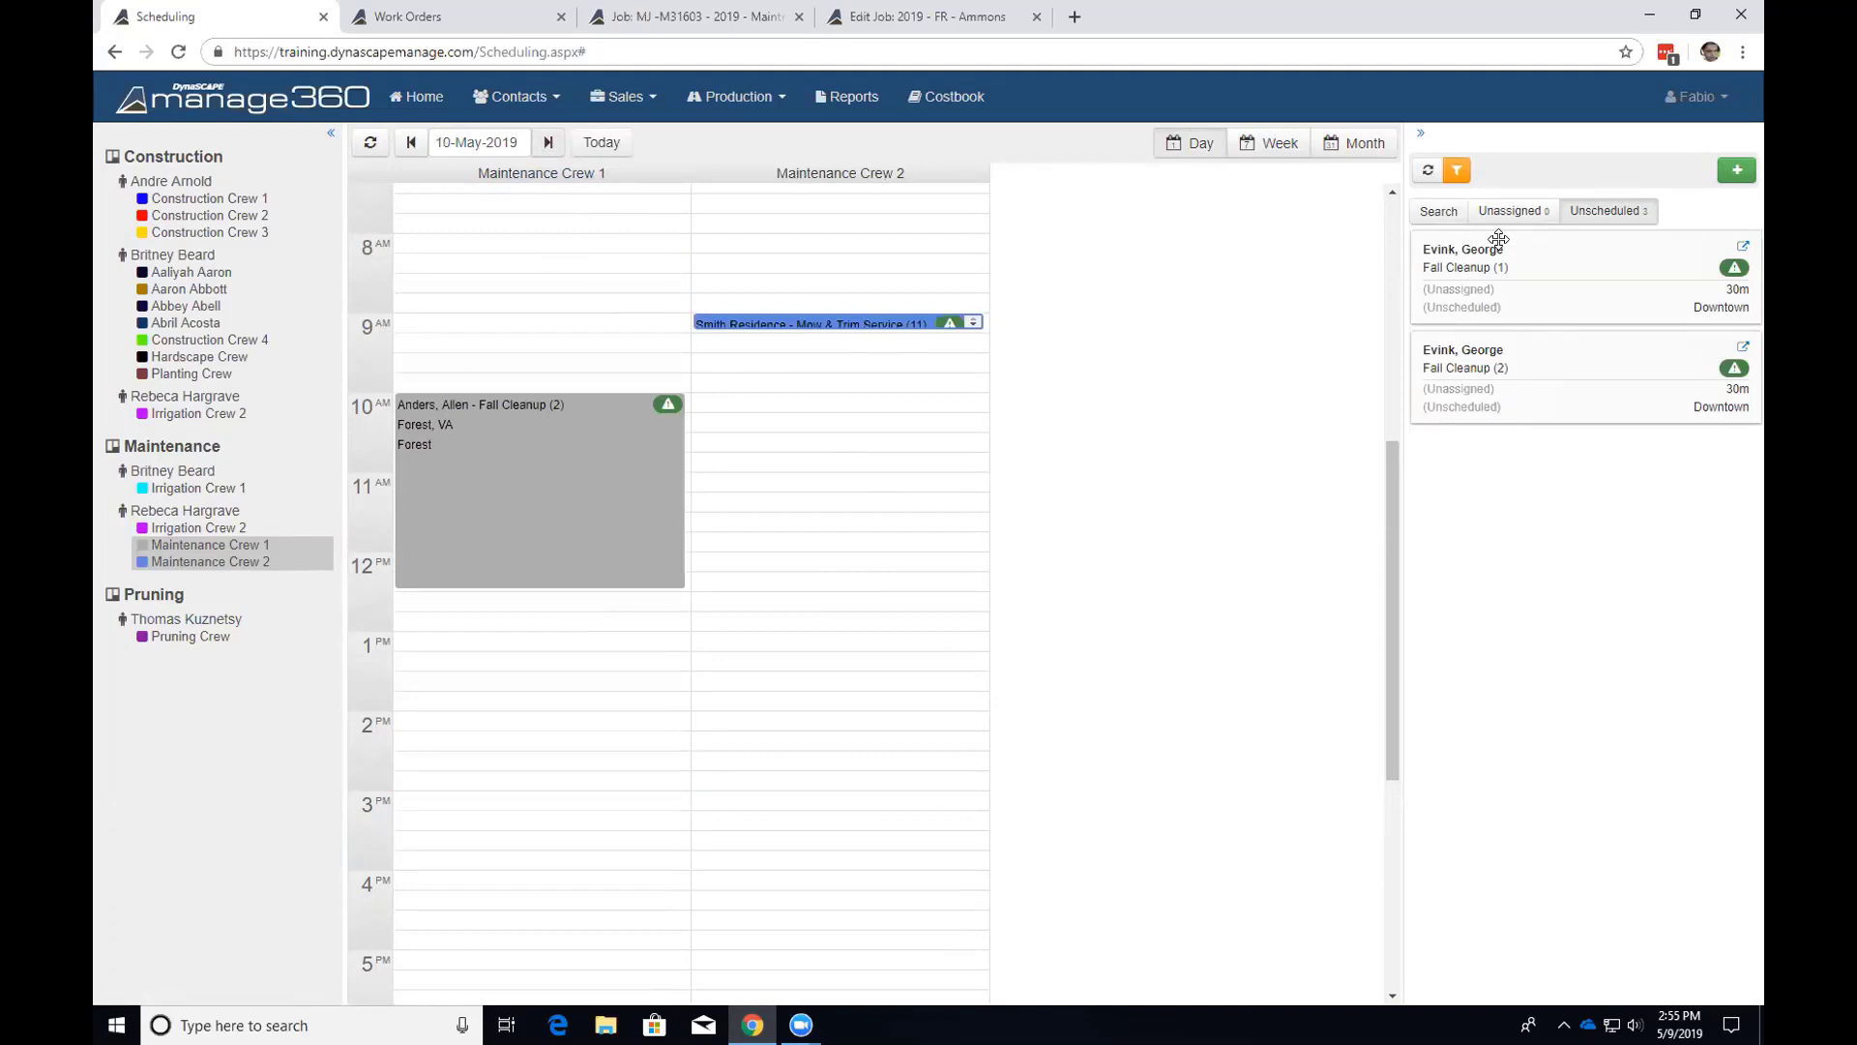
{"action": "left_click_drag", "start_coordinate": [1480, 254], "coordinate": [774, 397]}
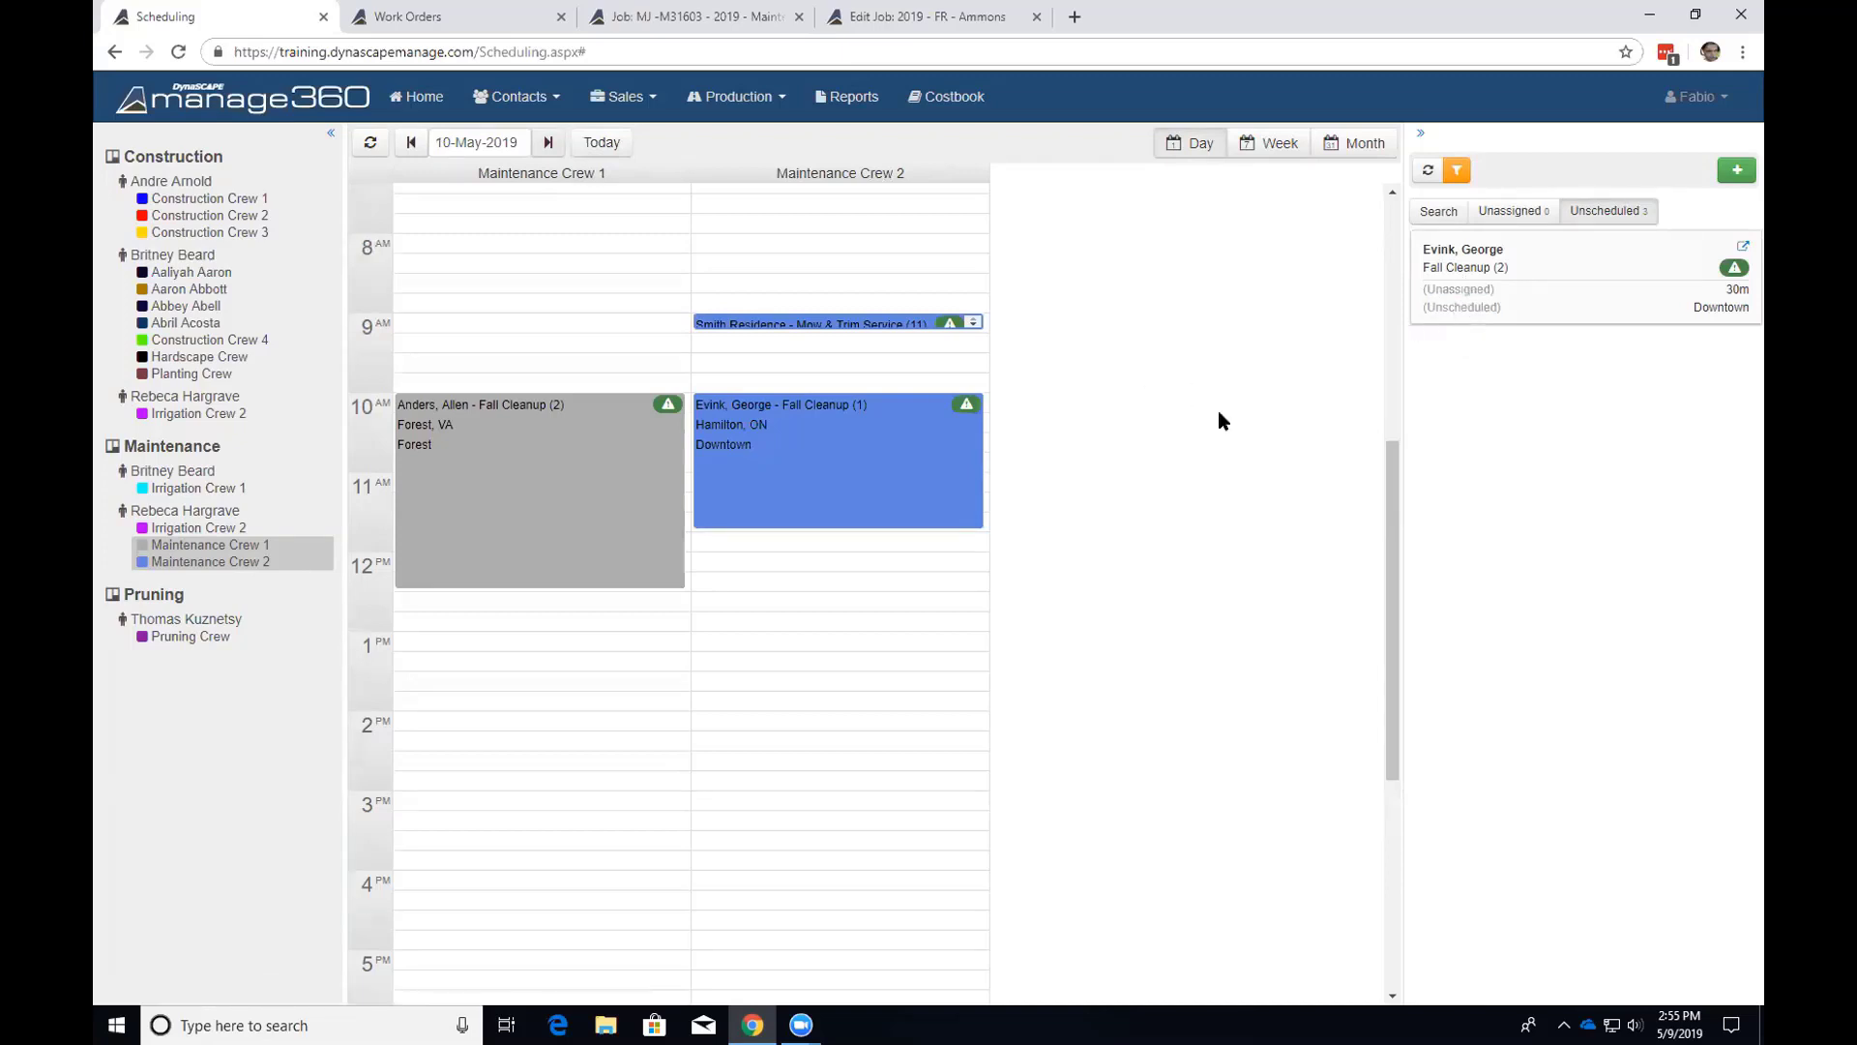
View the crew choices and the scheduling date picker of the queued Downtown Fall Cleanup (2) item without choosing anything.
{"action": "left_click", "coordinate": [1458, 290]}
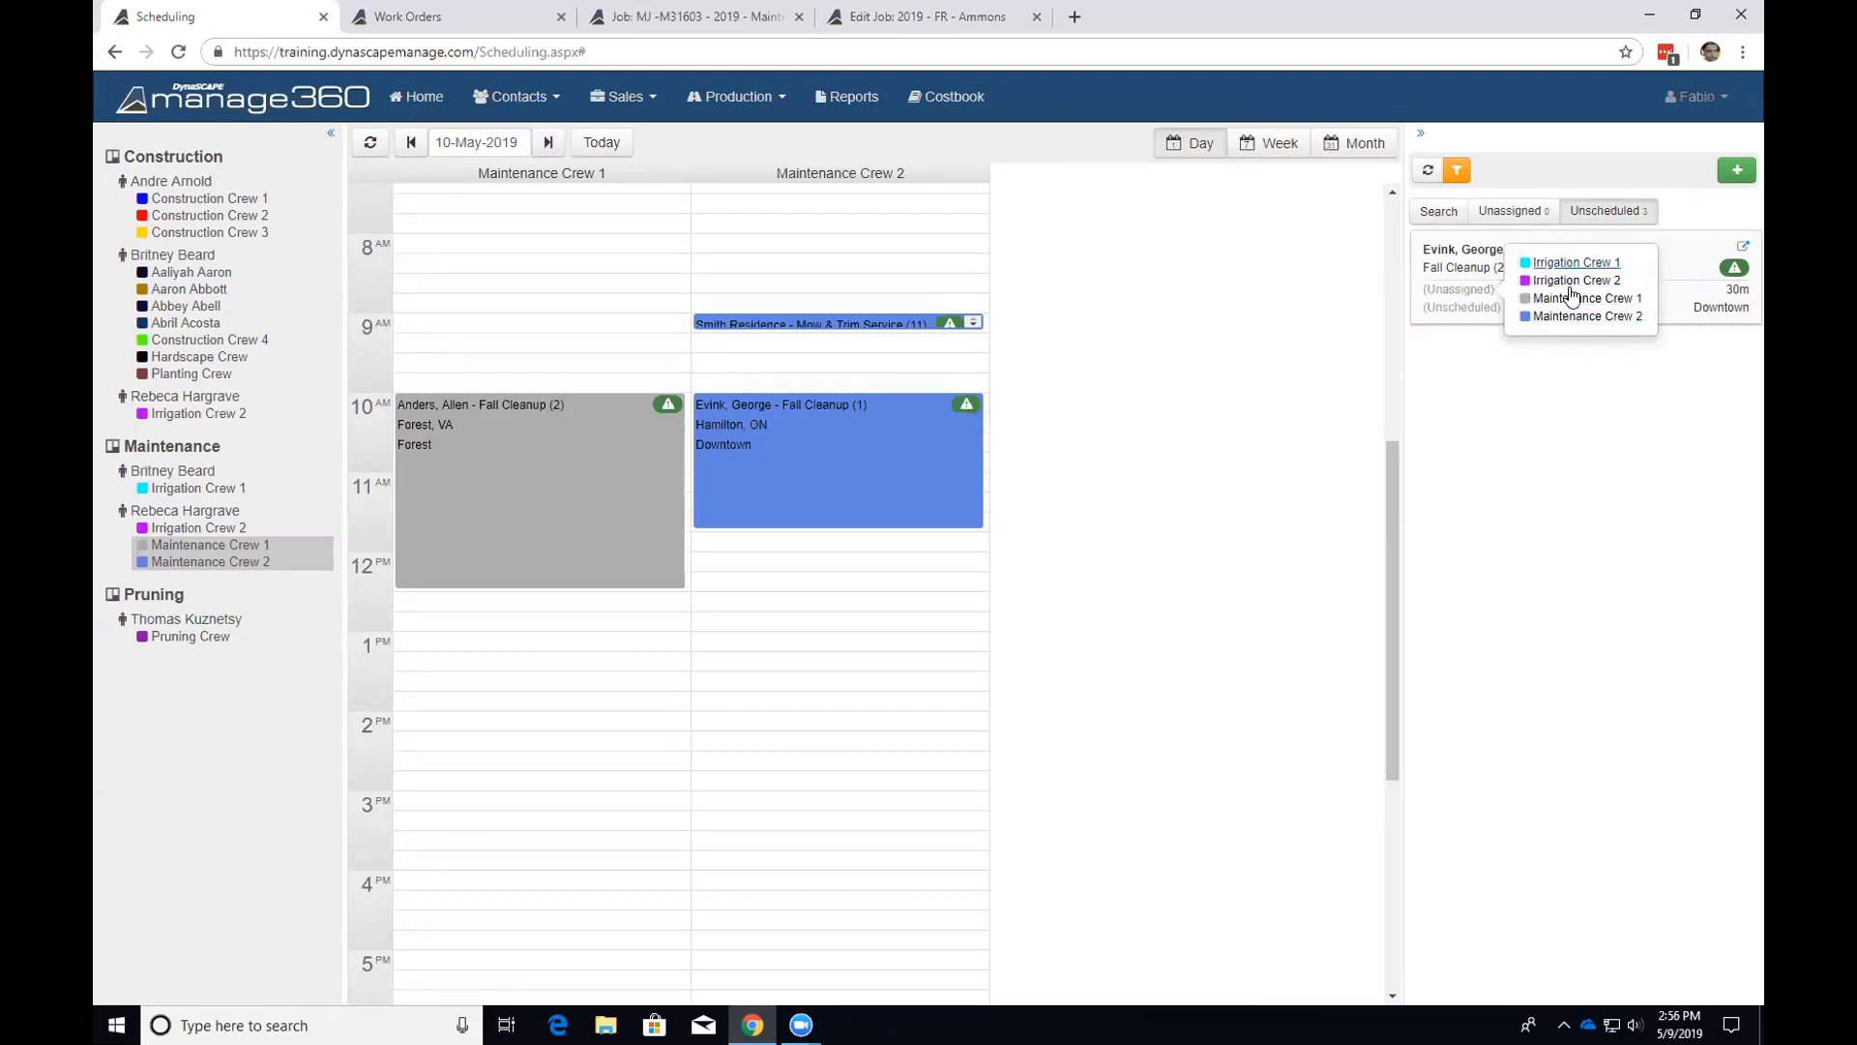
{"action": "left_click", "coordinate": [1664, 242]}
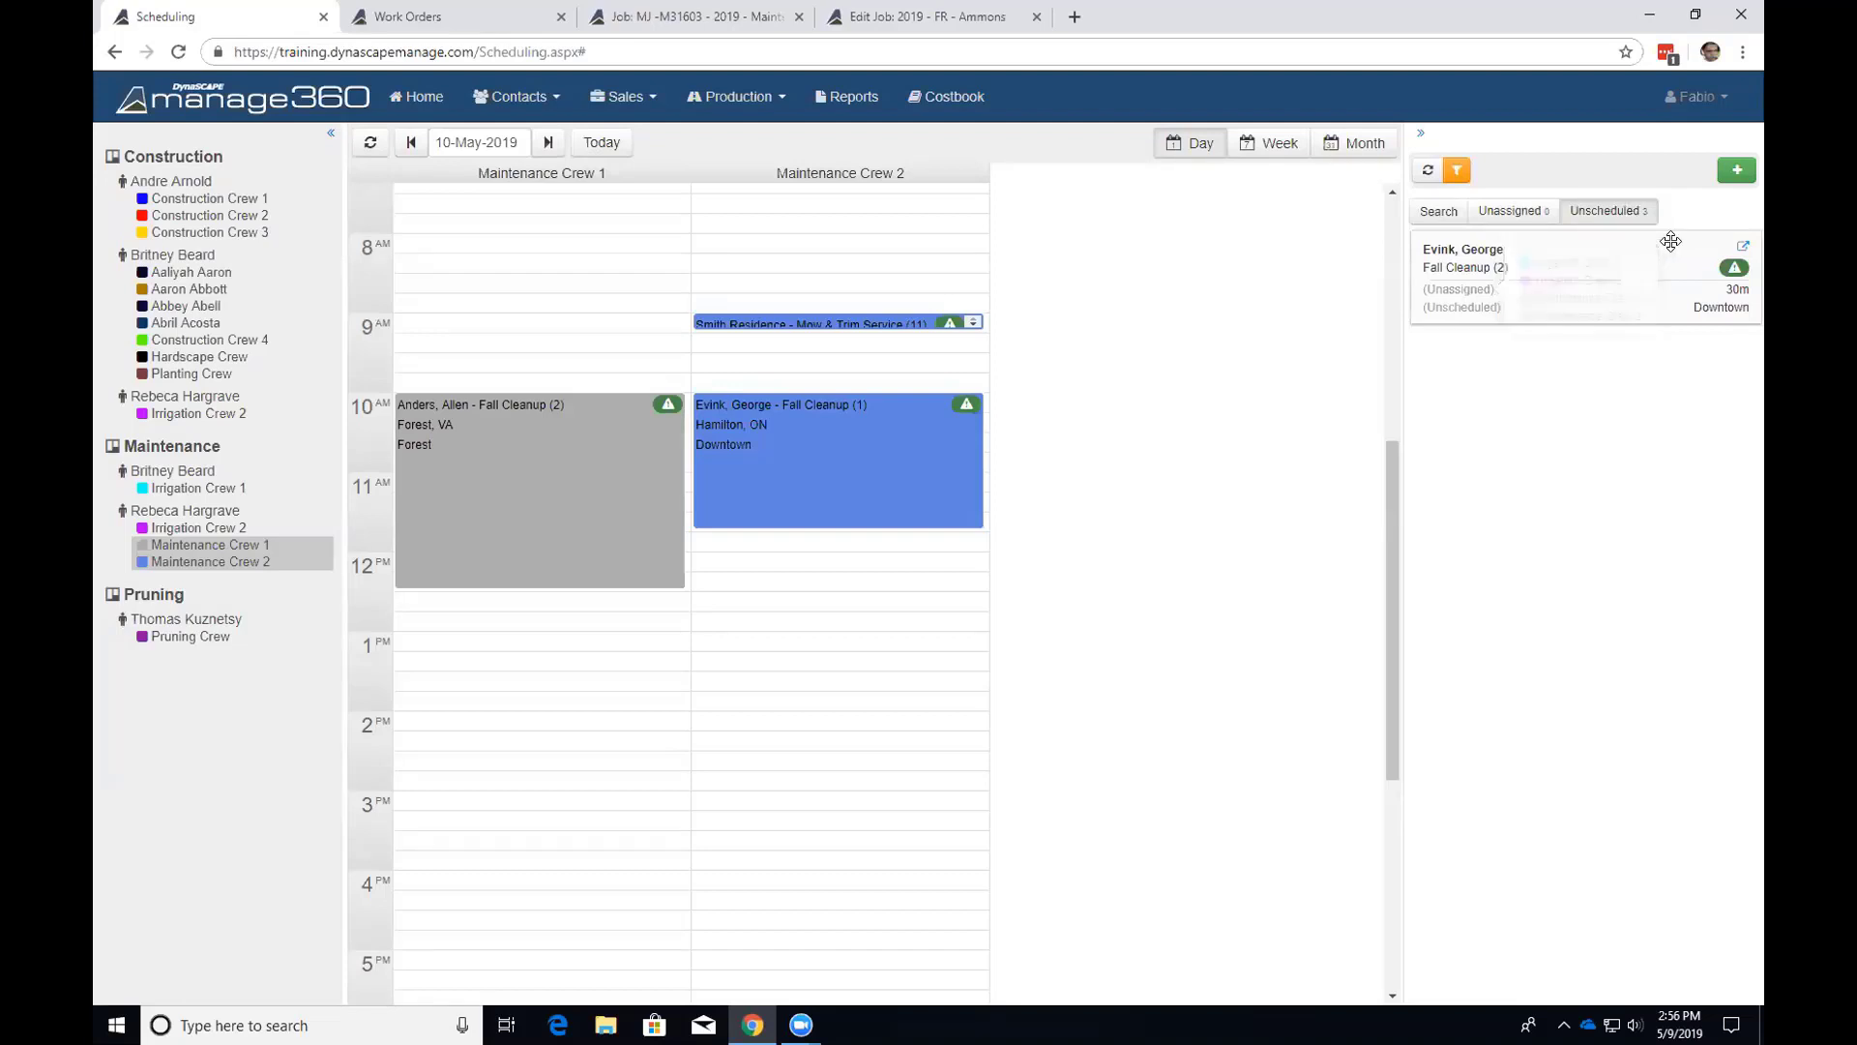
{"action": "left_click", "coordinate": [1487, 309]}
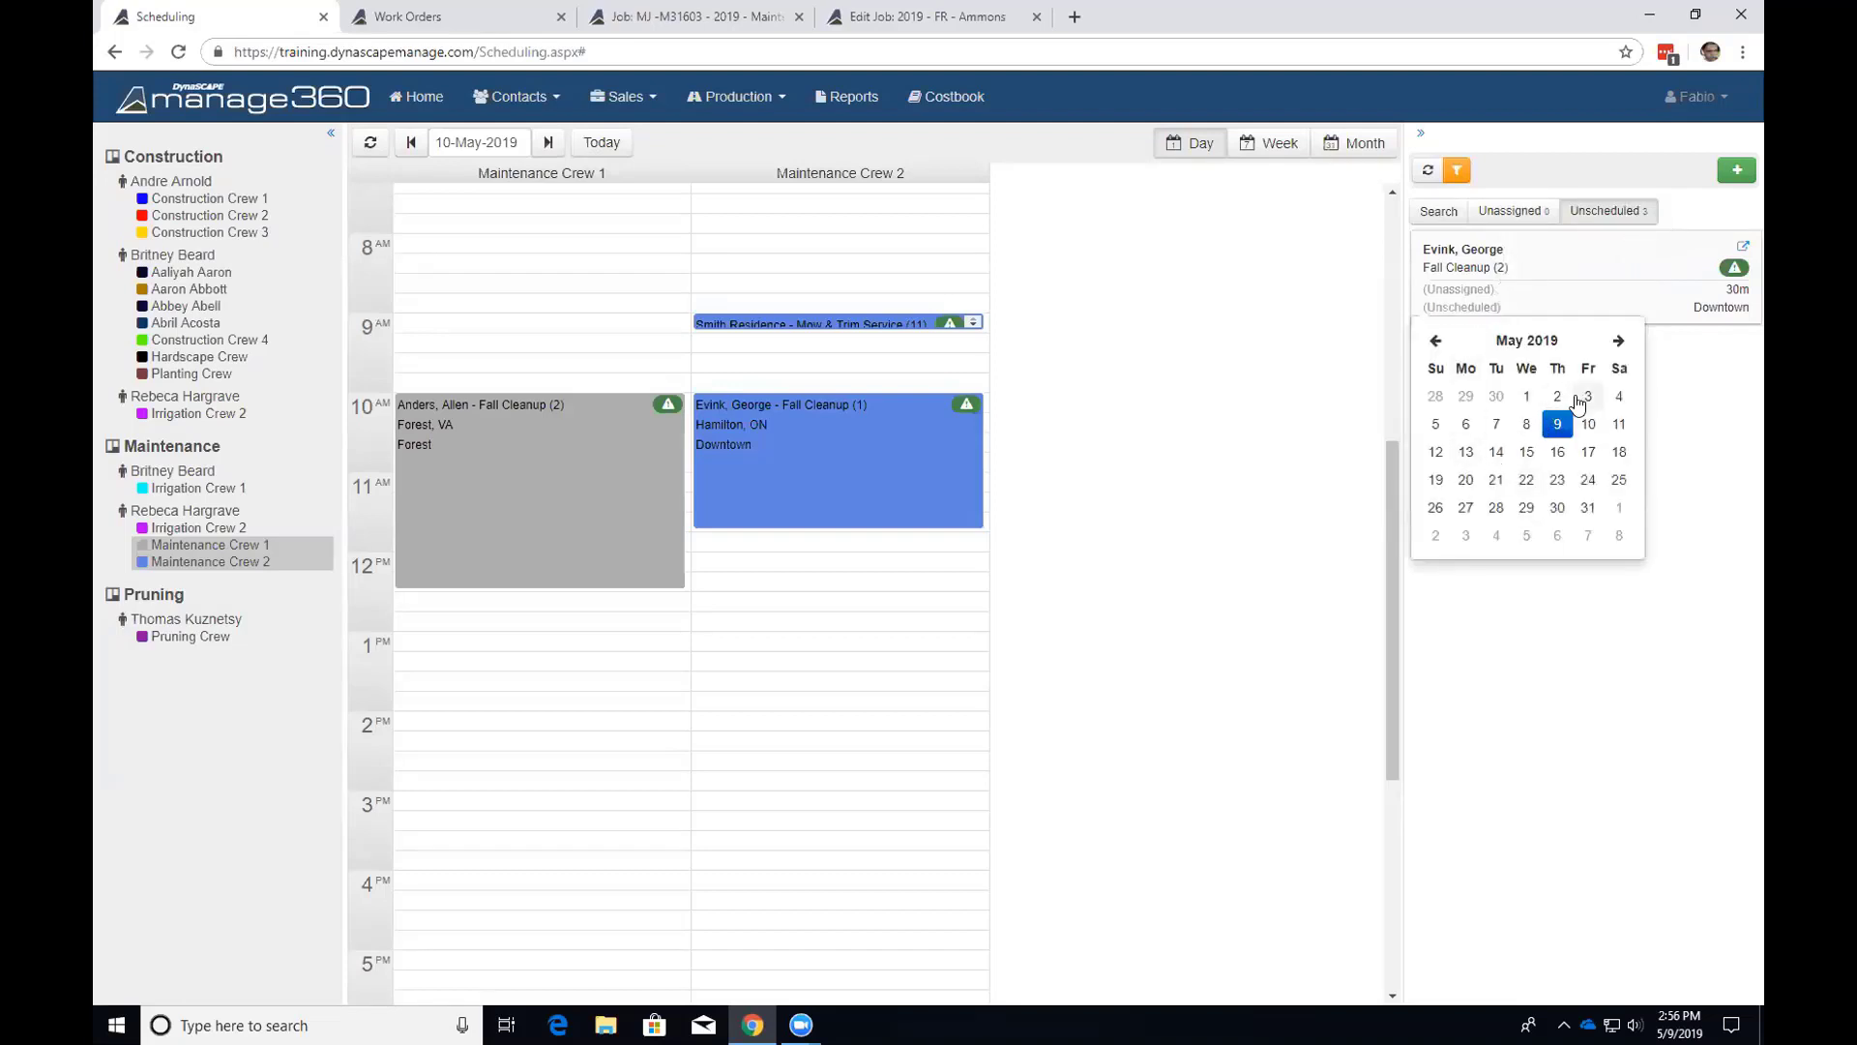
{"action": "left_click", "coordinate": [1681, 352]}
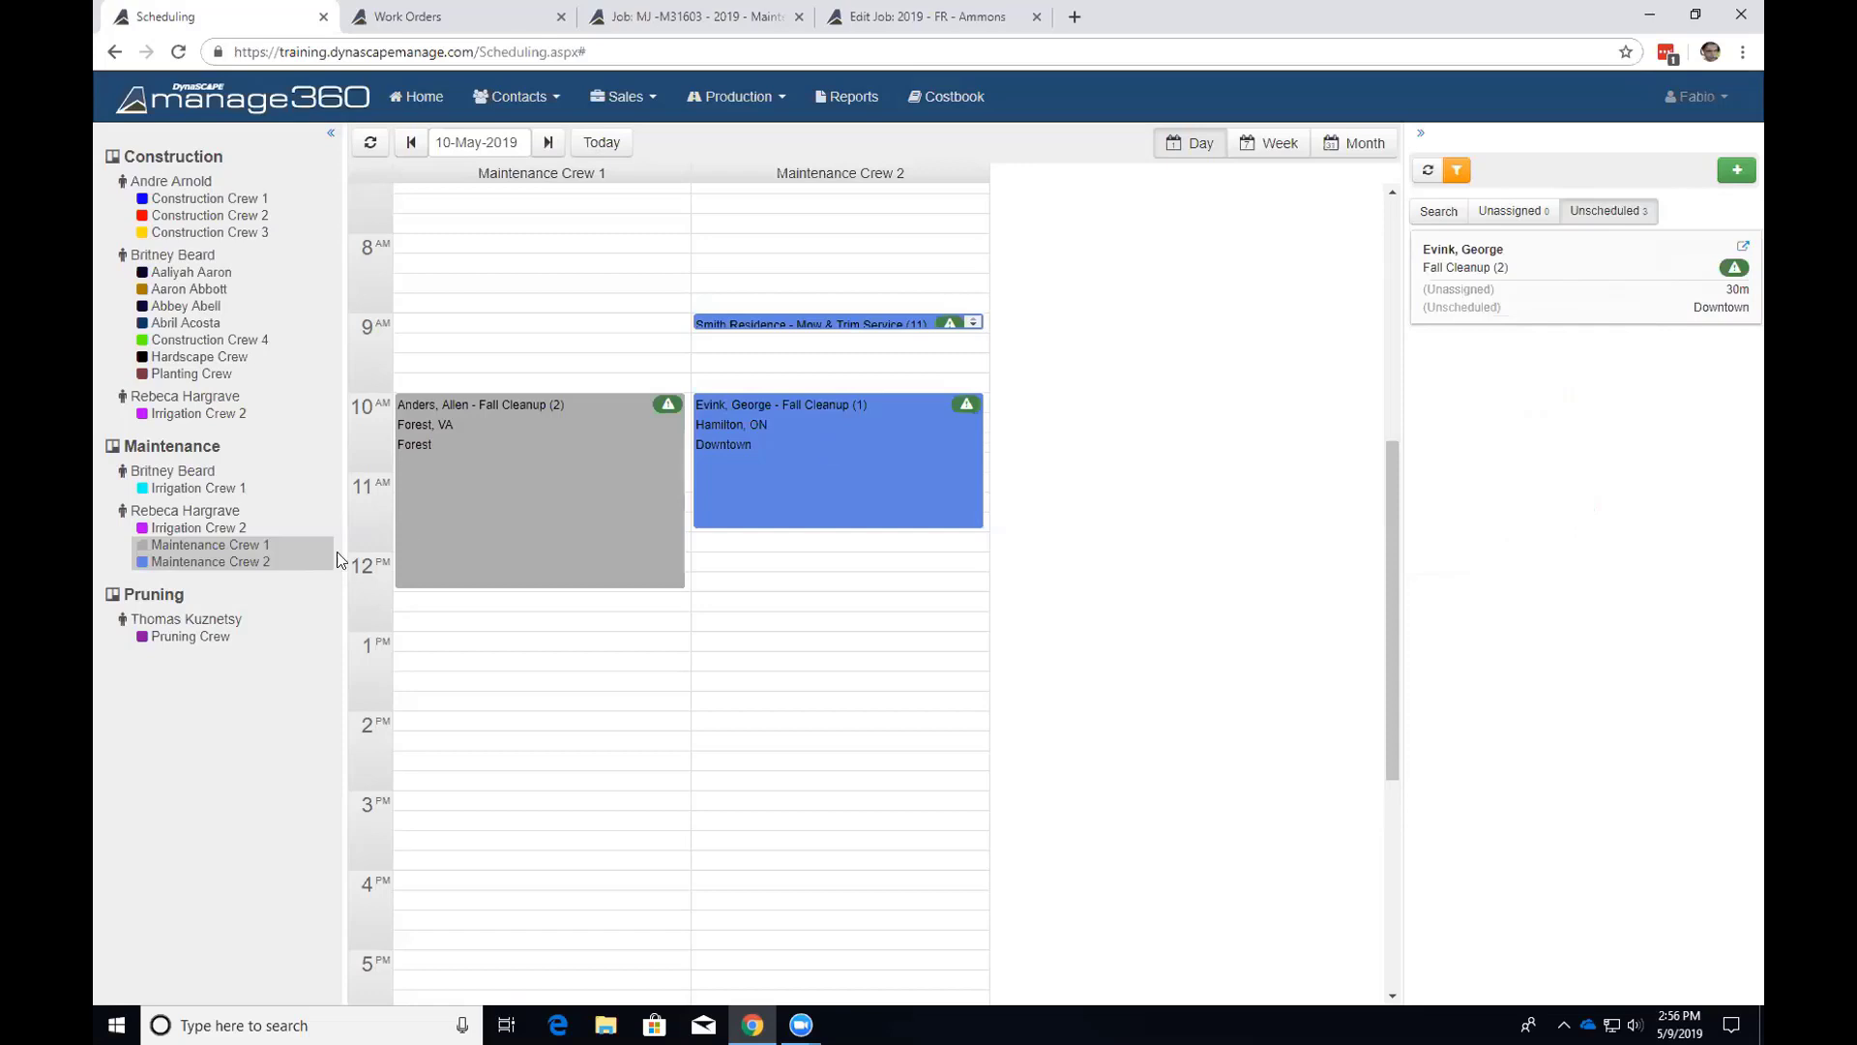
With only Maintenance Crew 1 shown in the week layout, assign Downtown Fall Cleanup (2) to Maintenance Crew 2 for May 10, 2019 at 9:15 AM.
{"action": "left_click", "coordinate": [203, 562]}
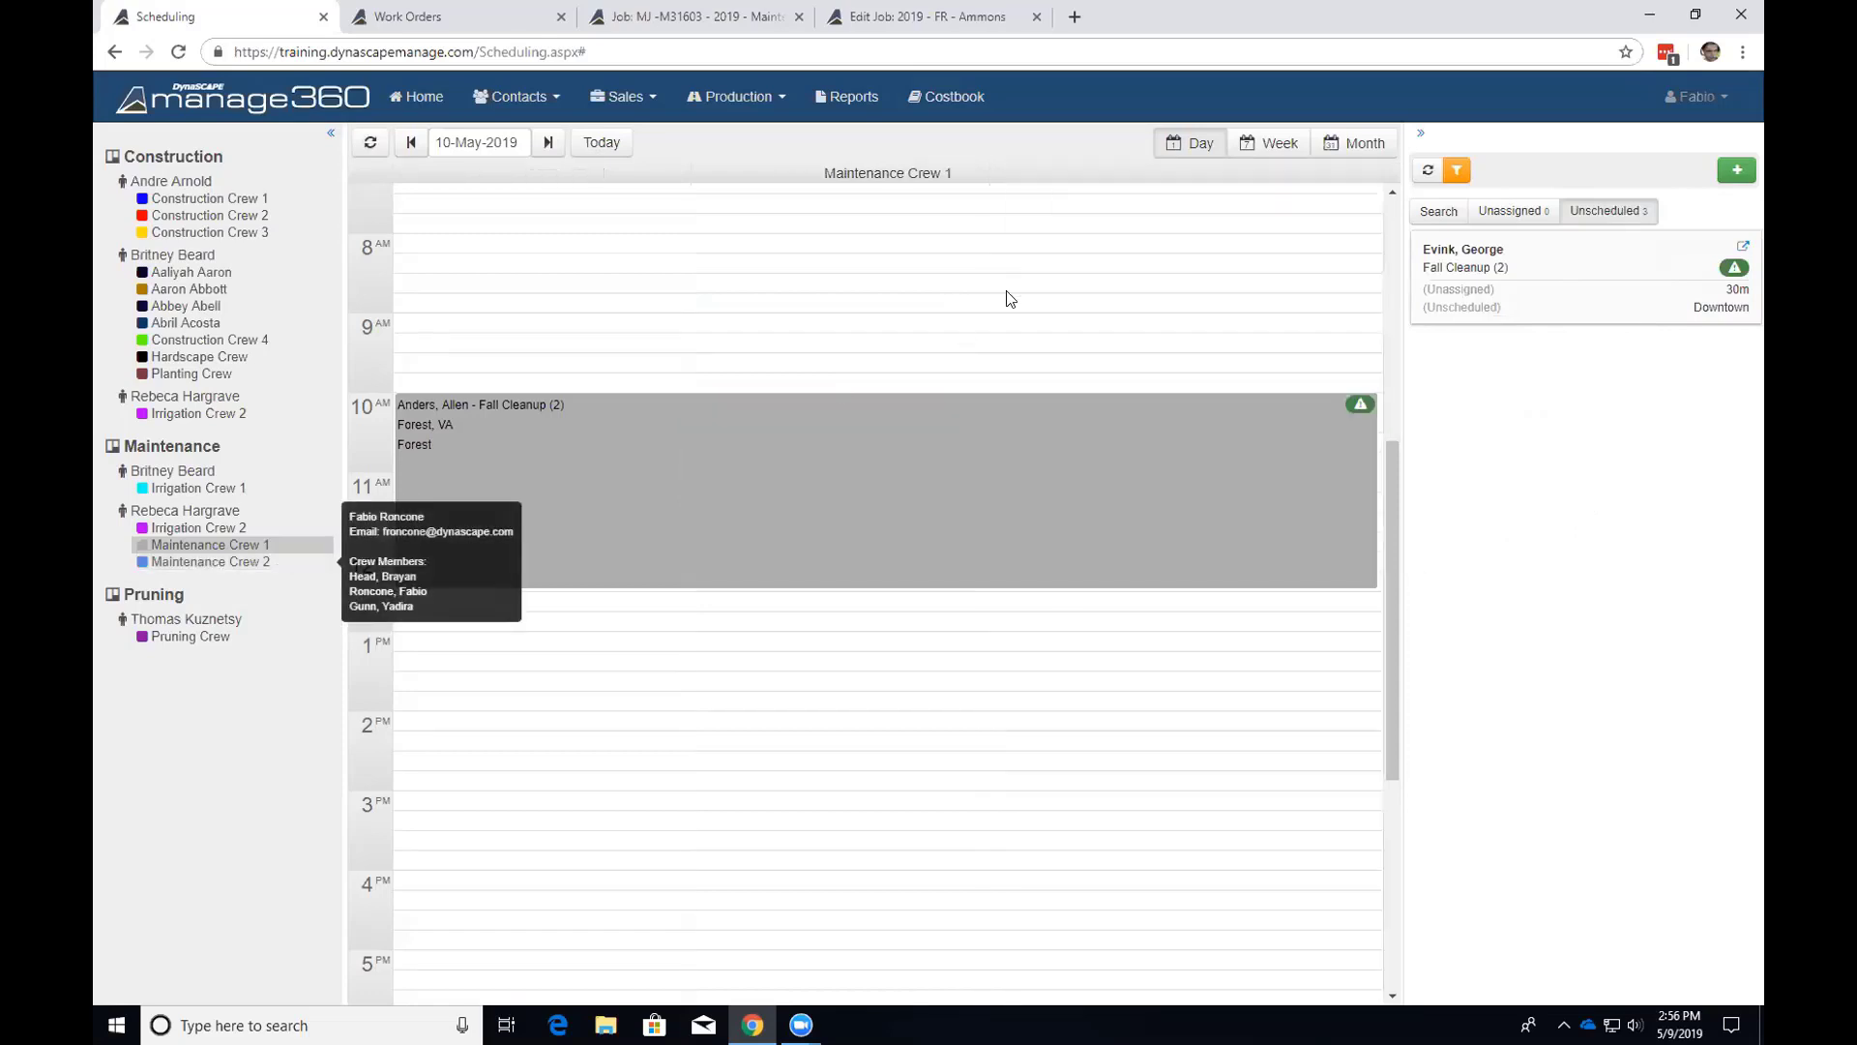
{"action": "left_click", "coordinate": [1267, 147]}
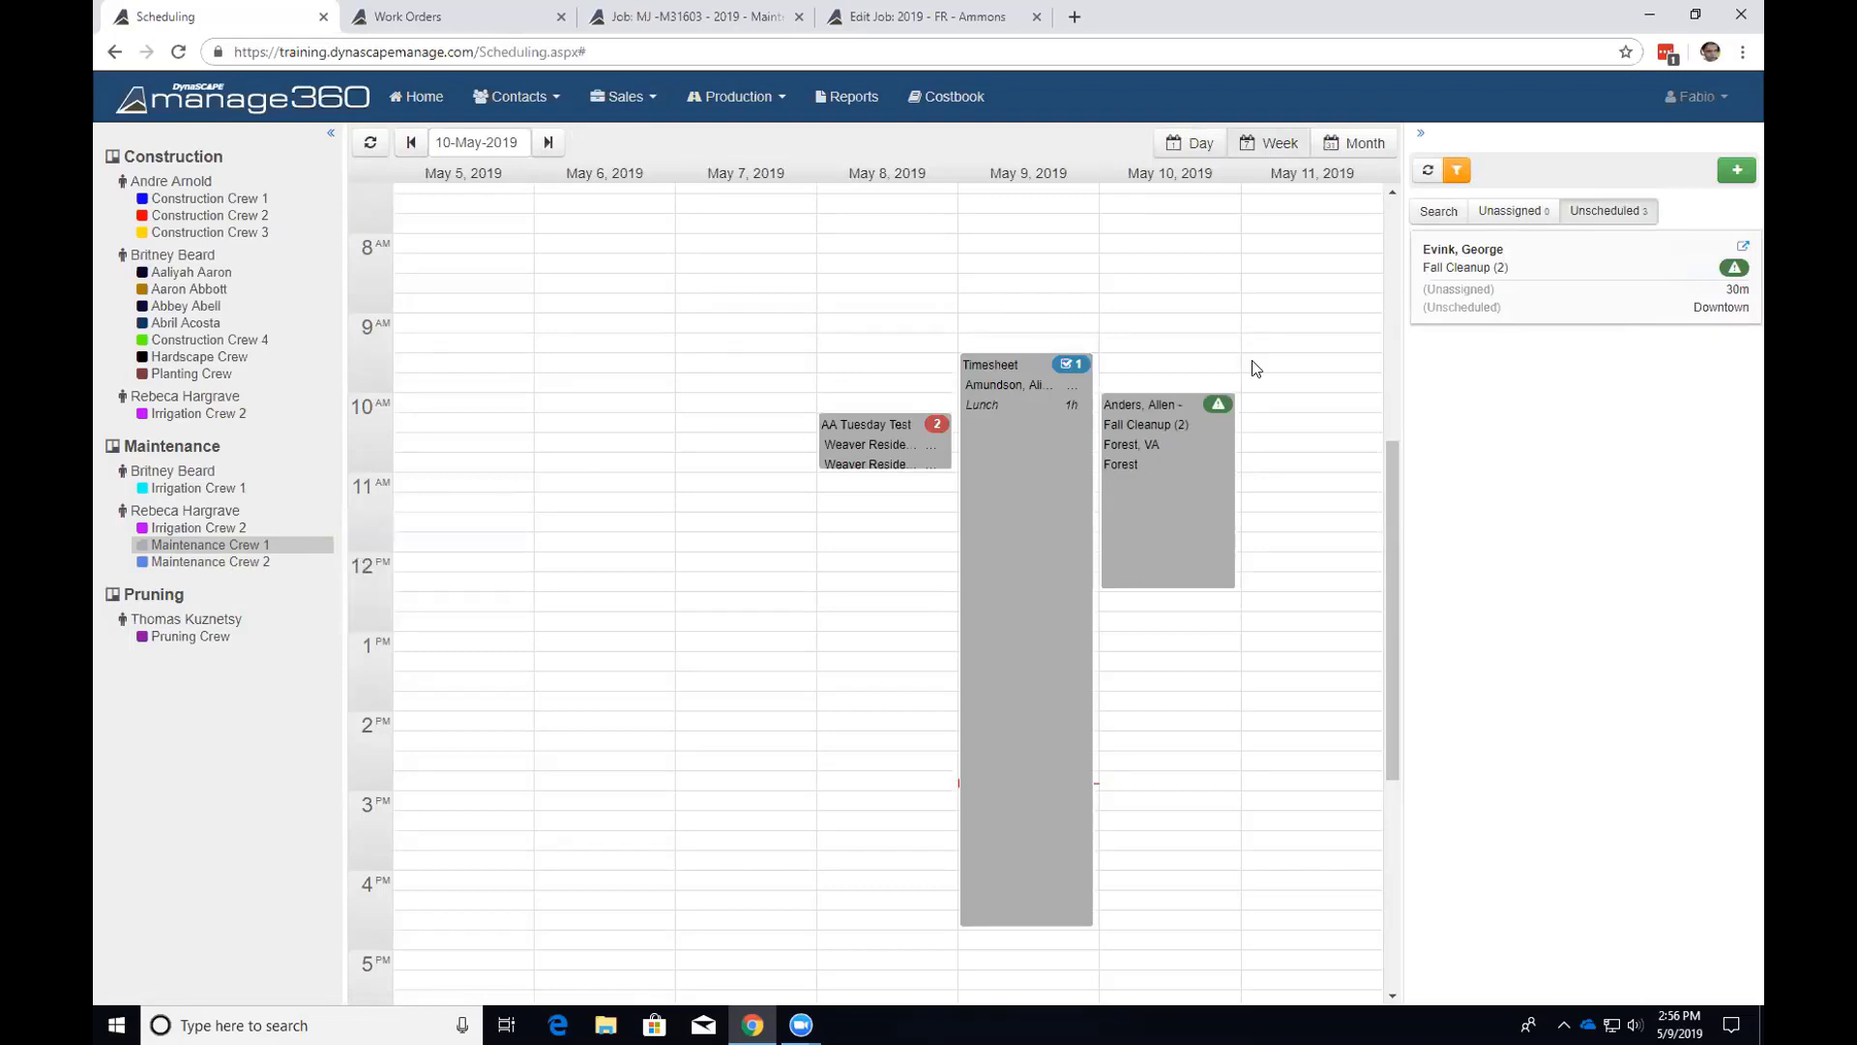
{"action": "left_click", "coordinate": [1466, 292]}
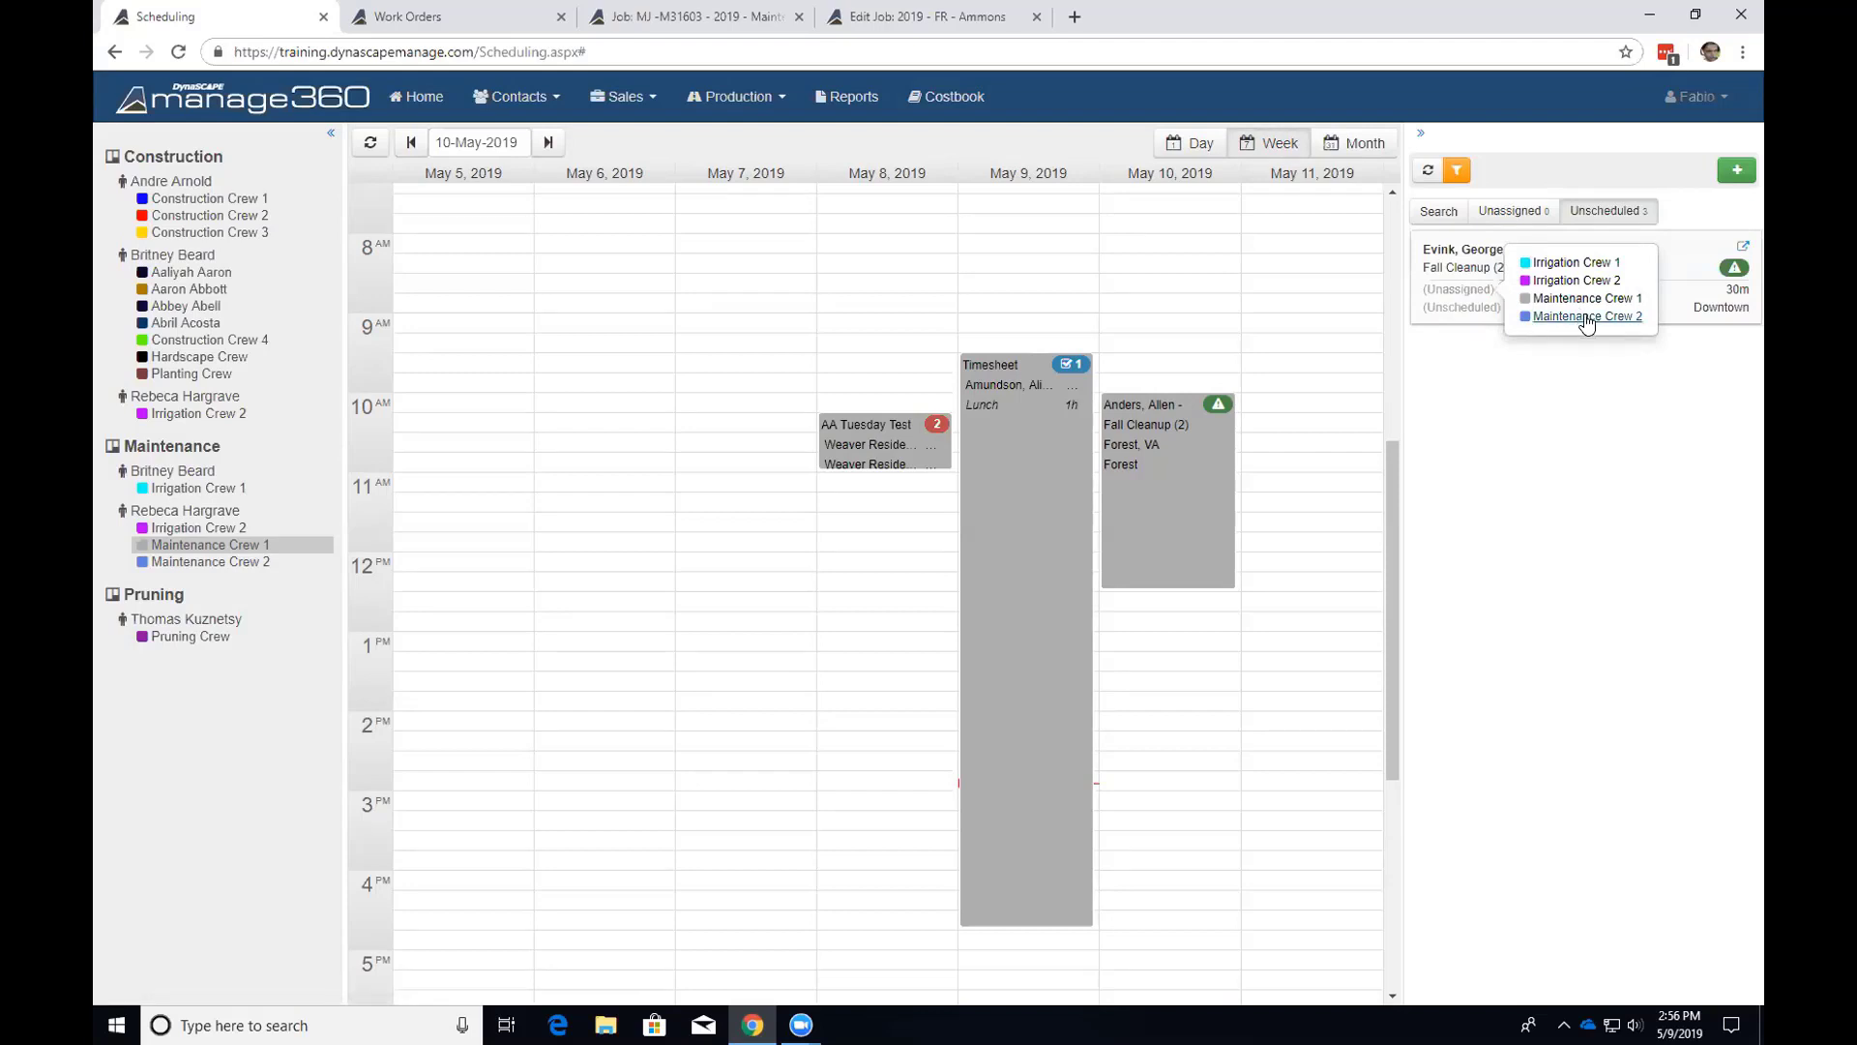
{"action": "left_click", "coordinate": [1587, 318]}
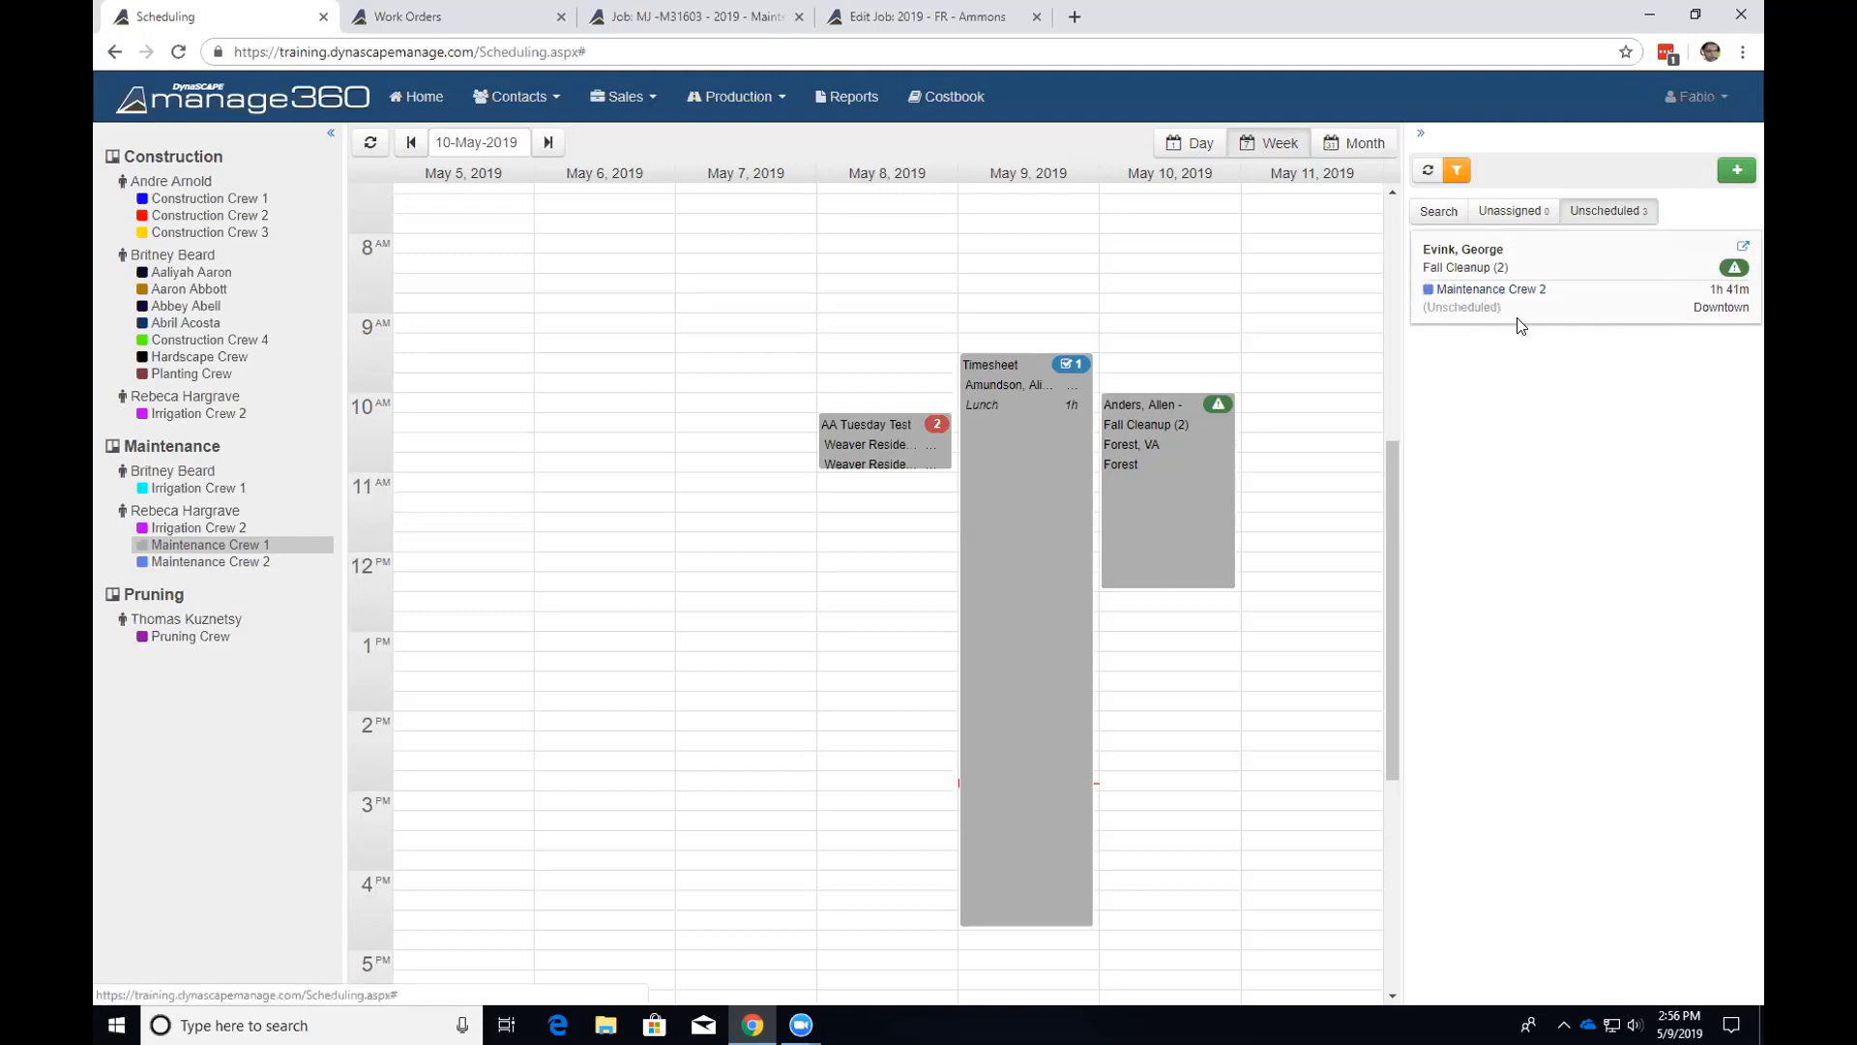
{"action": "left_click", "coordinate": [1465, 309]}
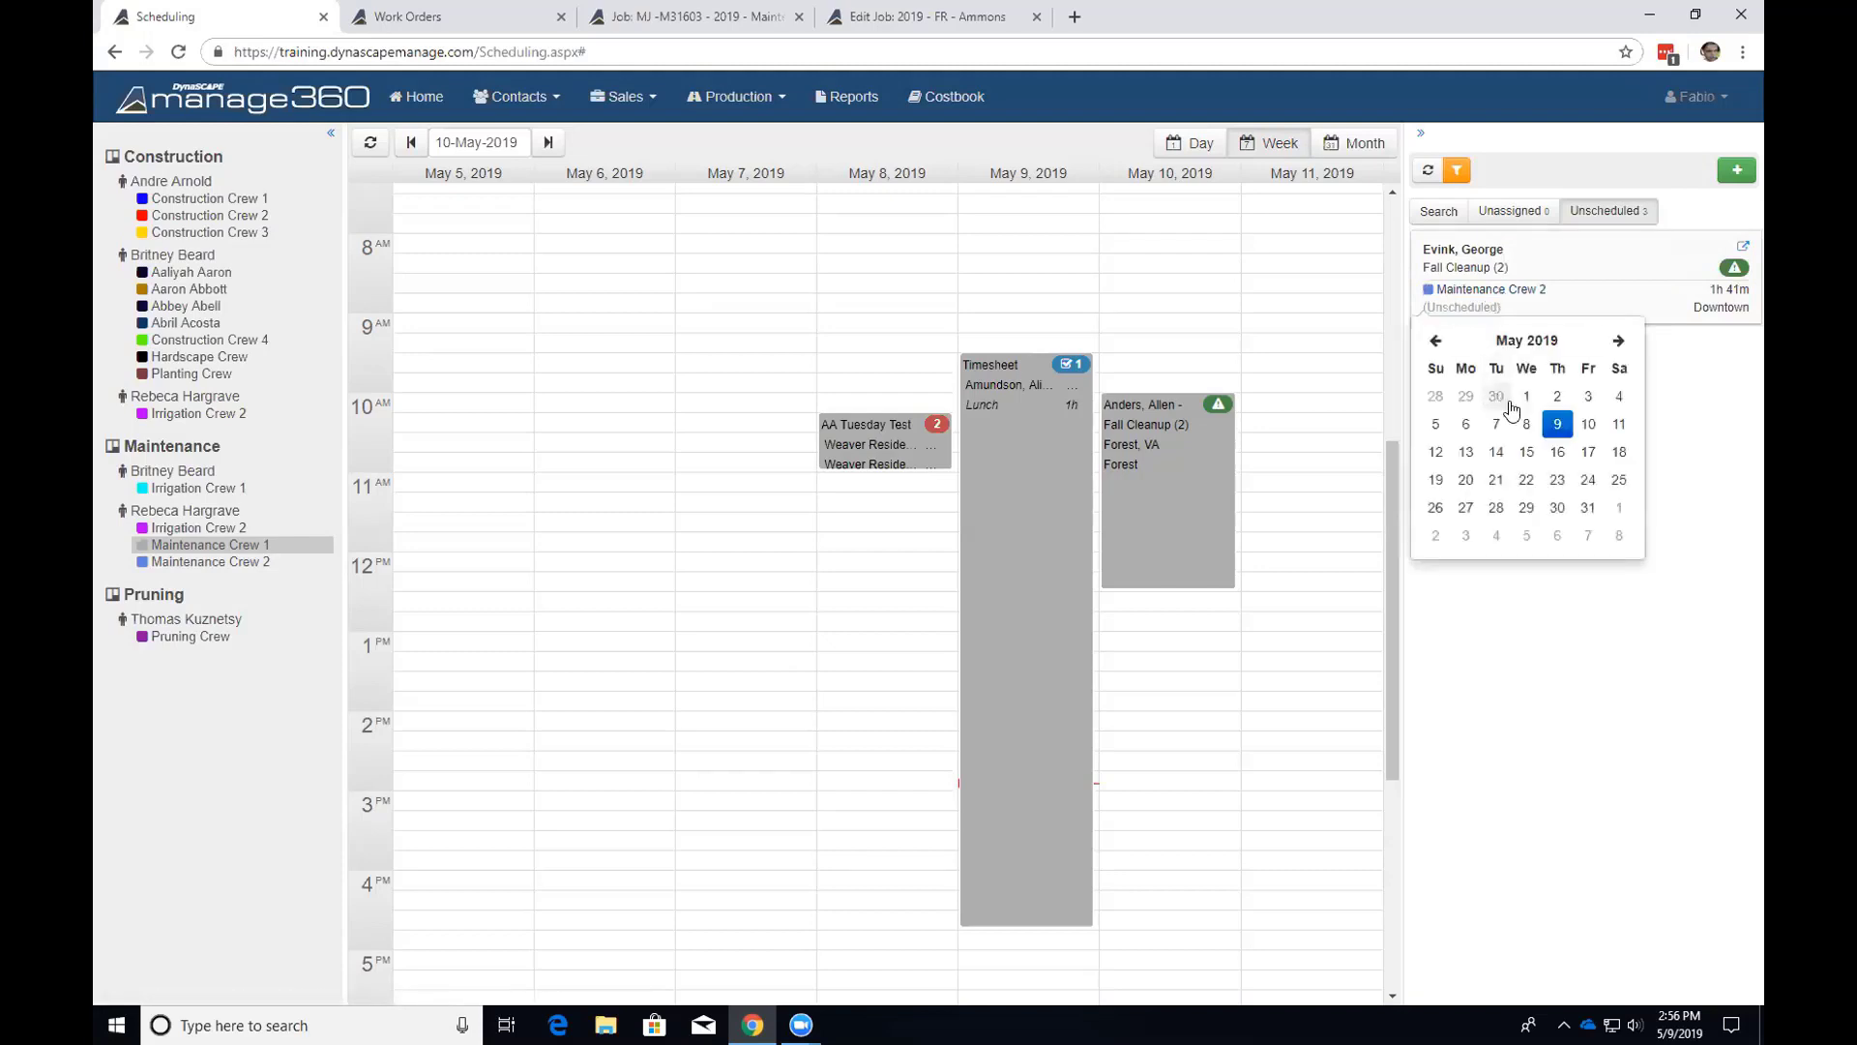
{"action": "left_click", "coordinate": [1586, 424]}
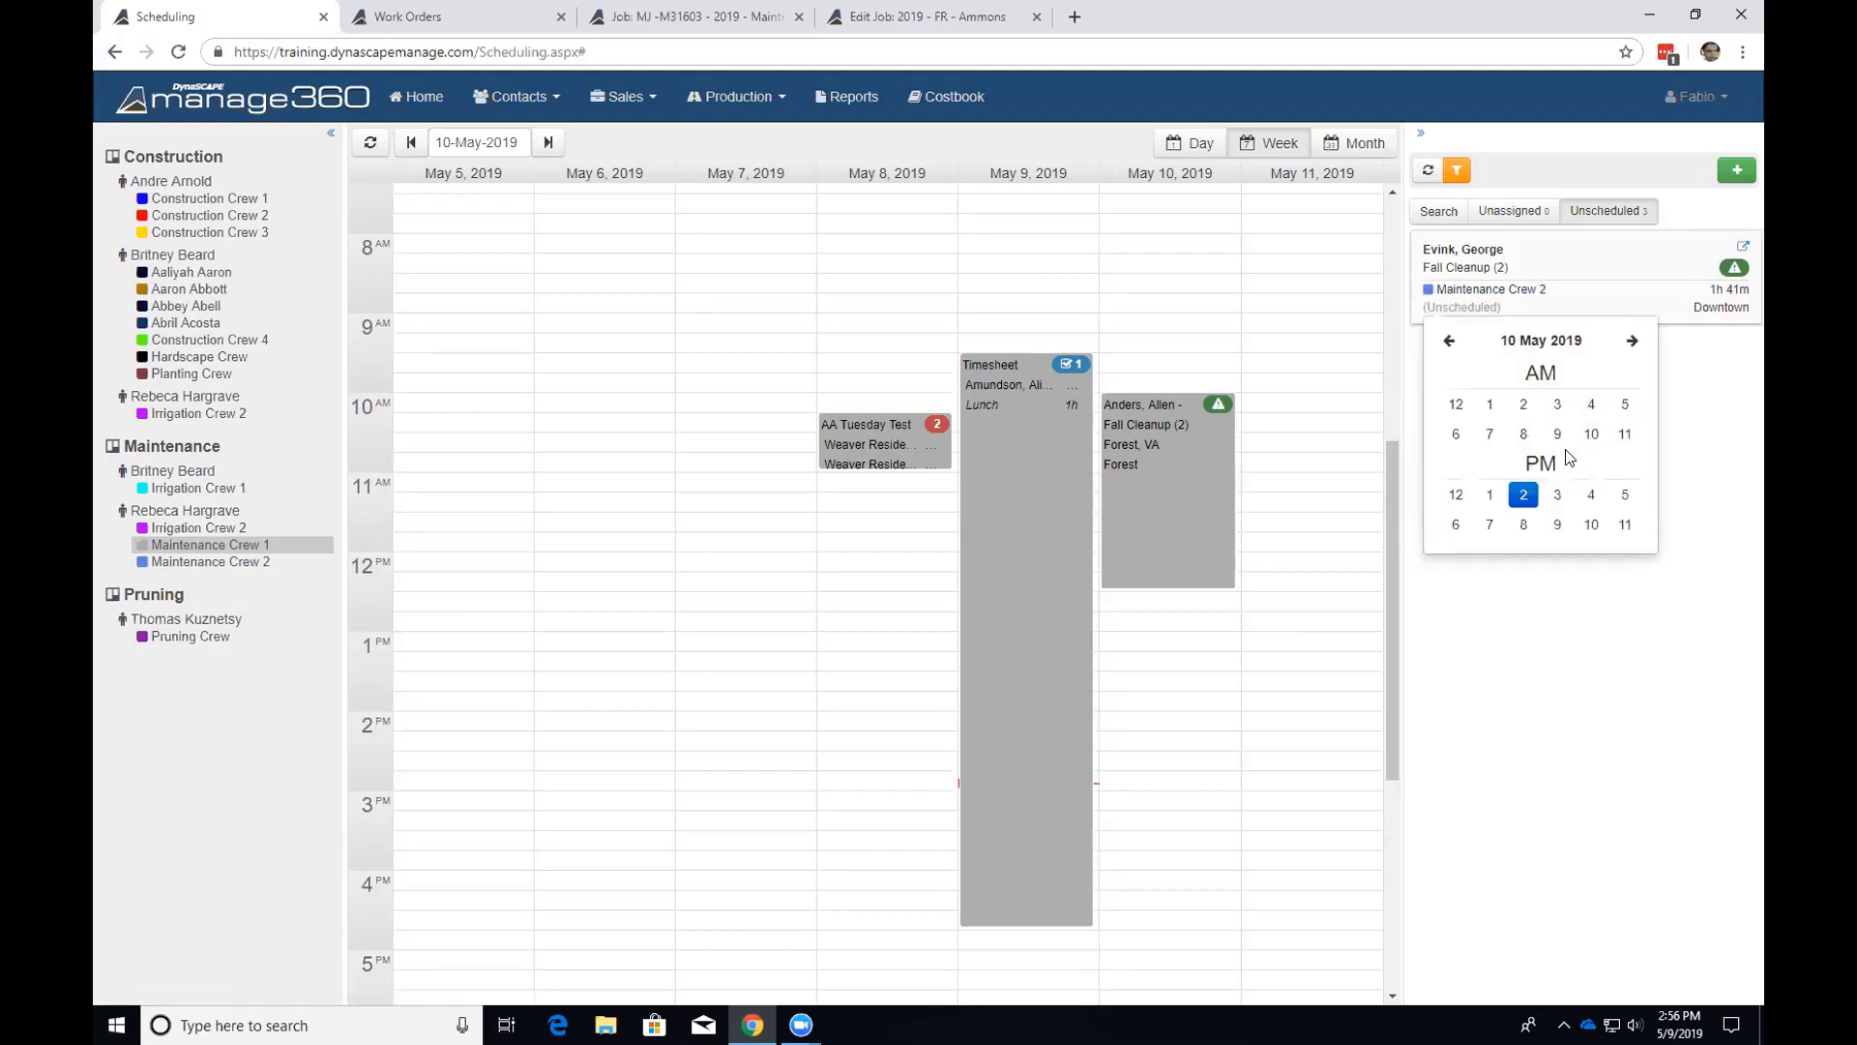
{"action": "left_click", "coordinate": [1557, 434]}
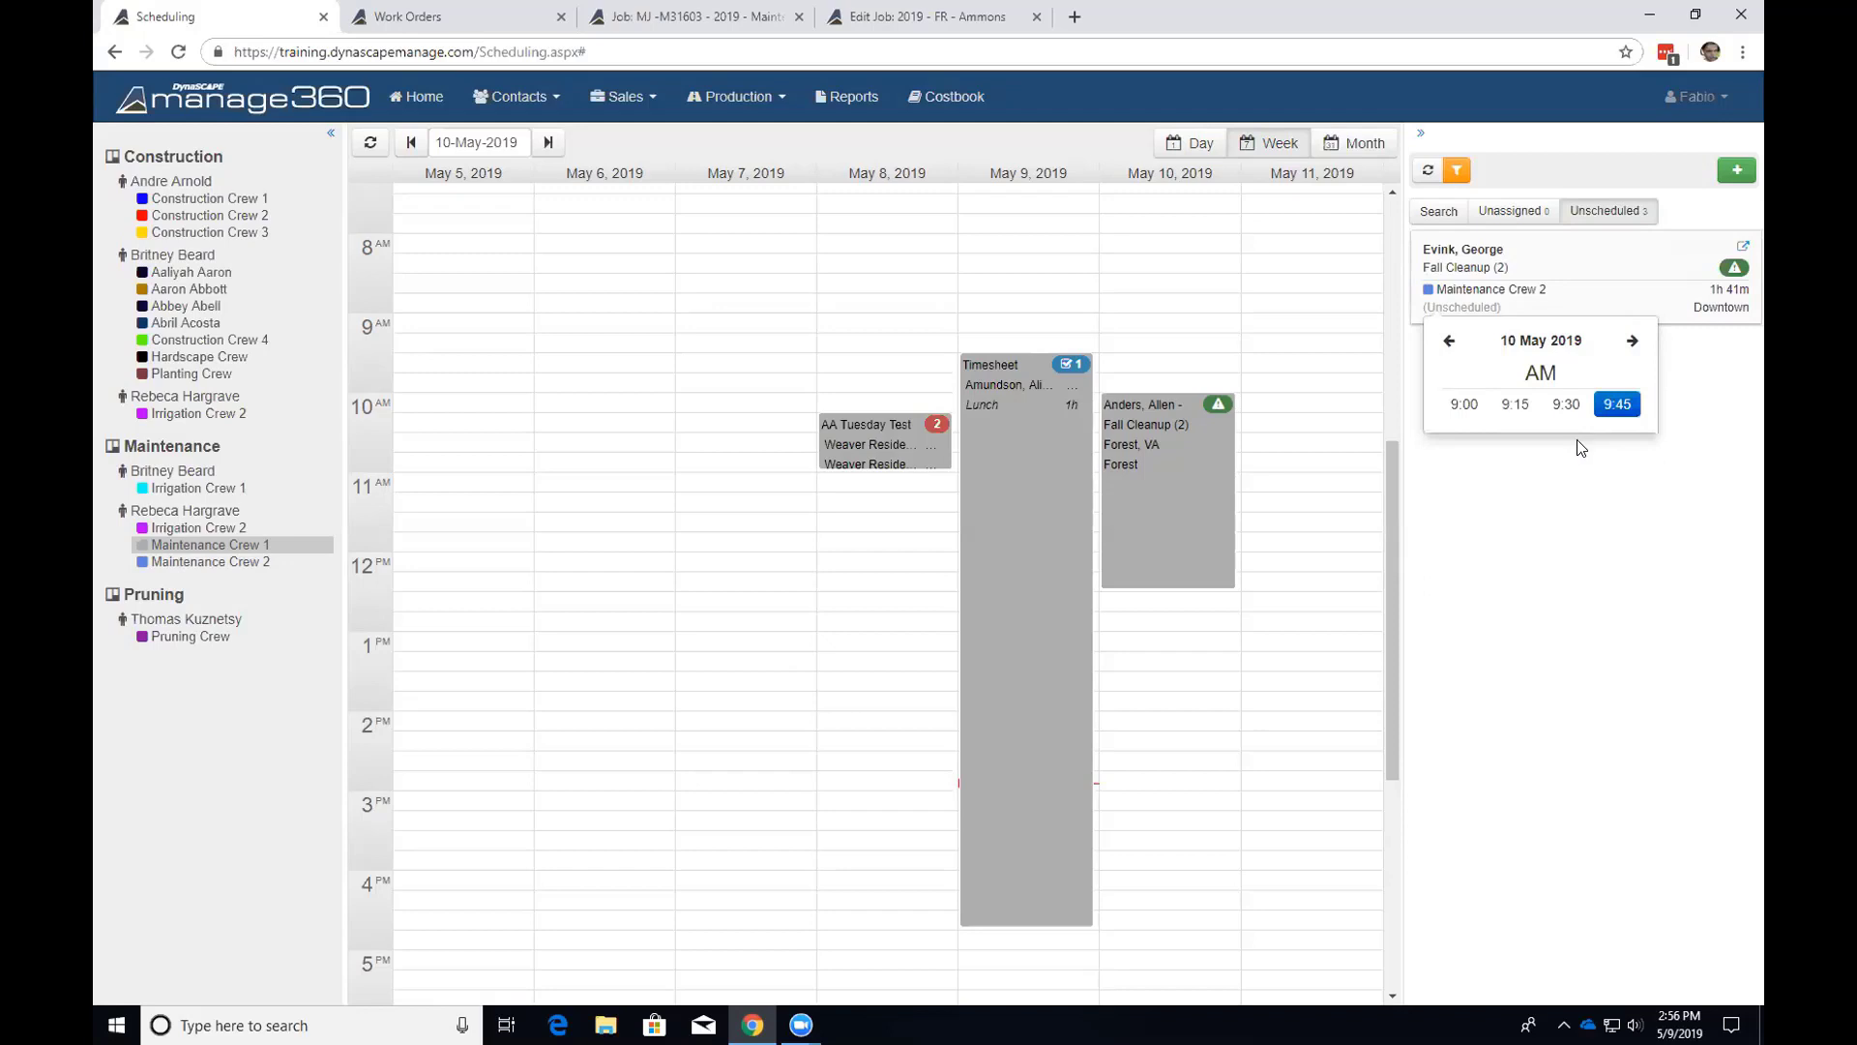
{"action": "left_click", "coordinate": [1517, 405]}
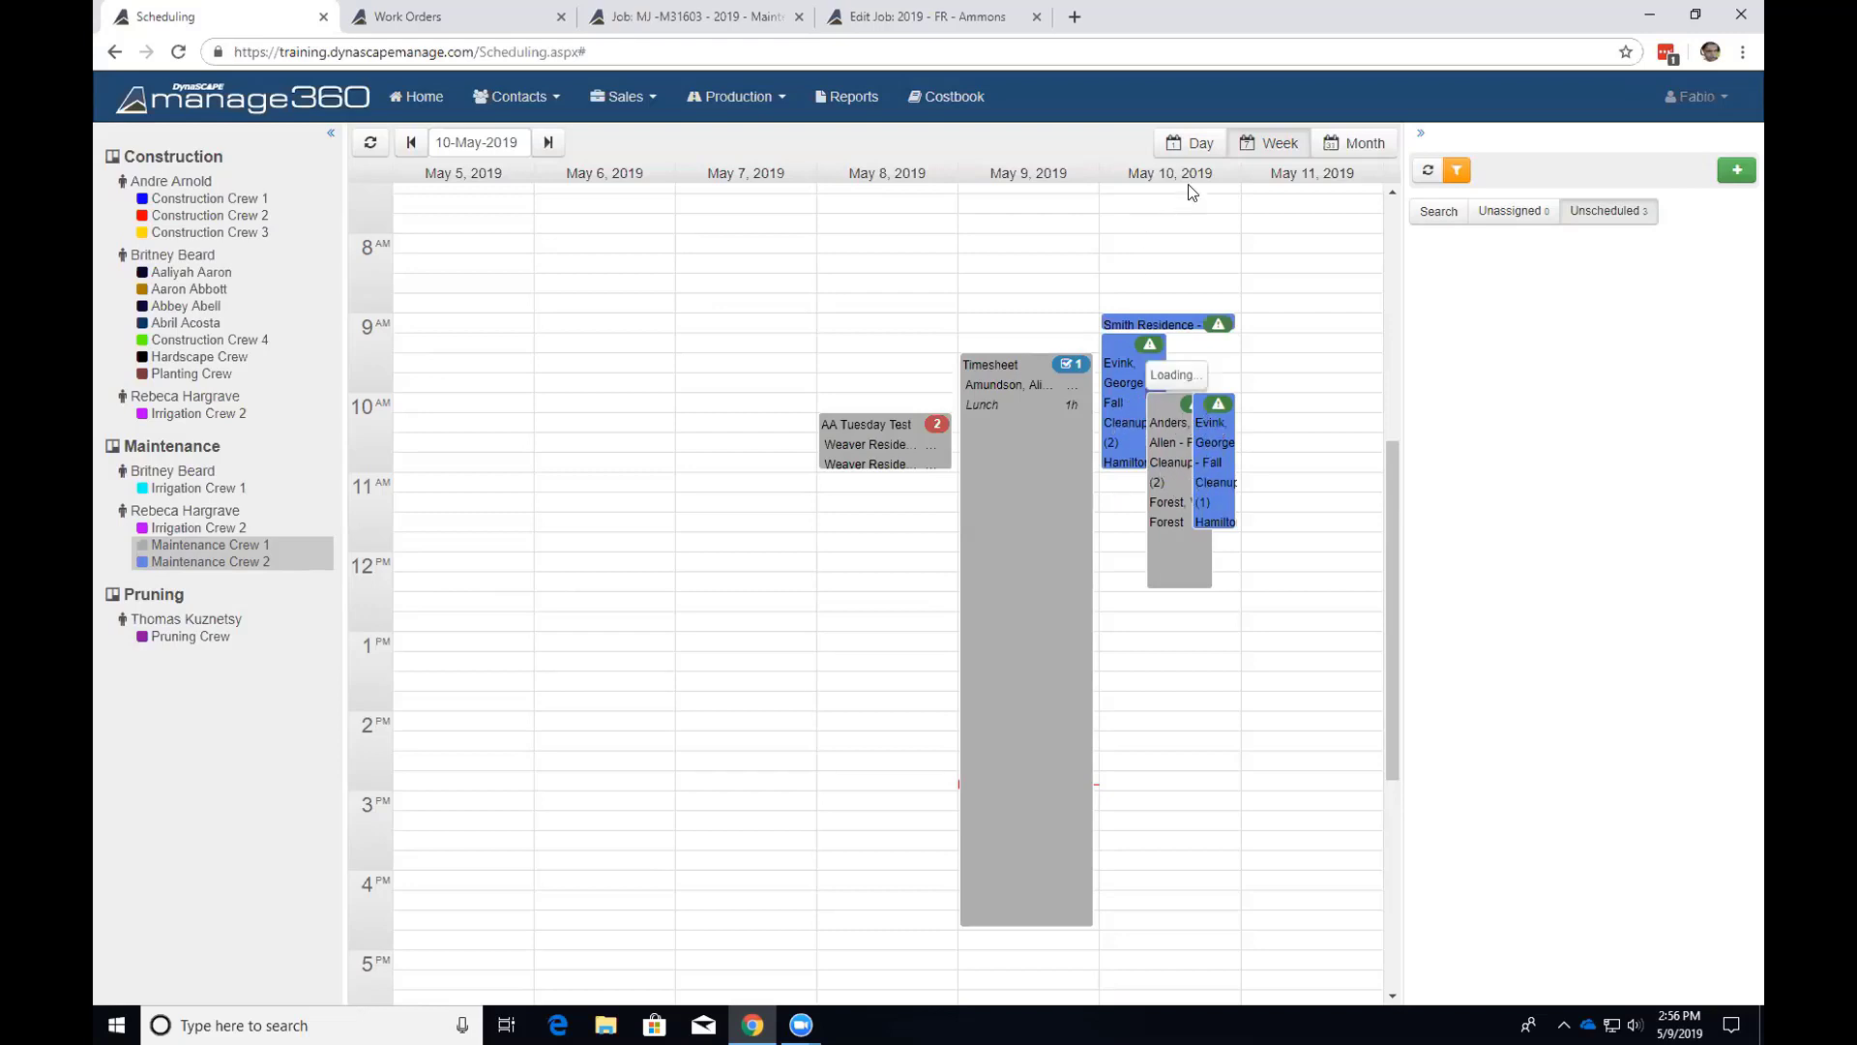
In the day layout, move Fall Cleanup (1) to 11:15 AM for Maintenance Crew 2, and from there to Maintenance Crew 1 at 12:45 PM.
{"action": "left_click", "coordinate": [1199, 144]}
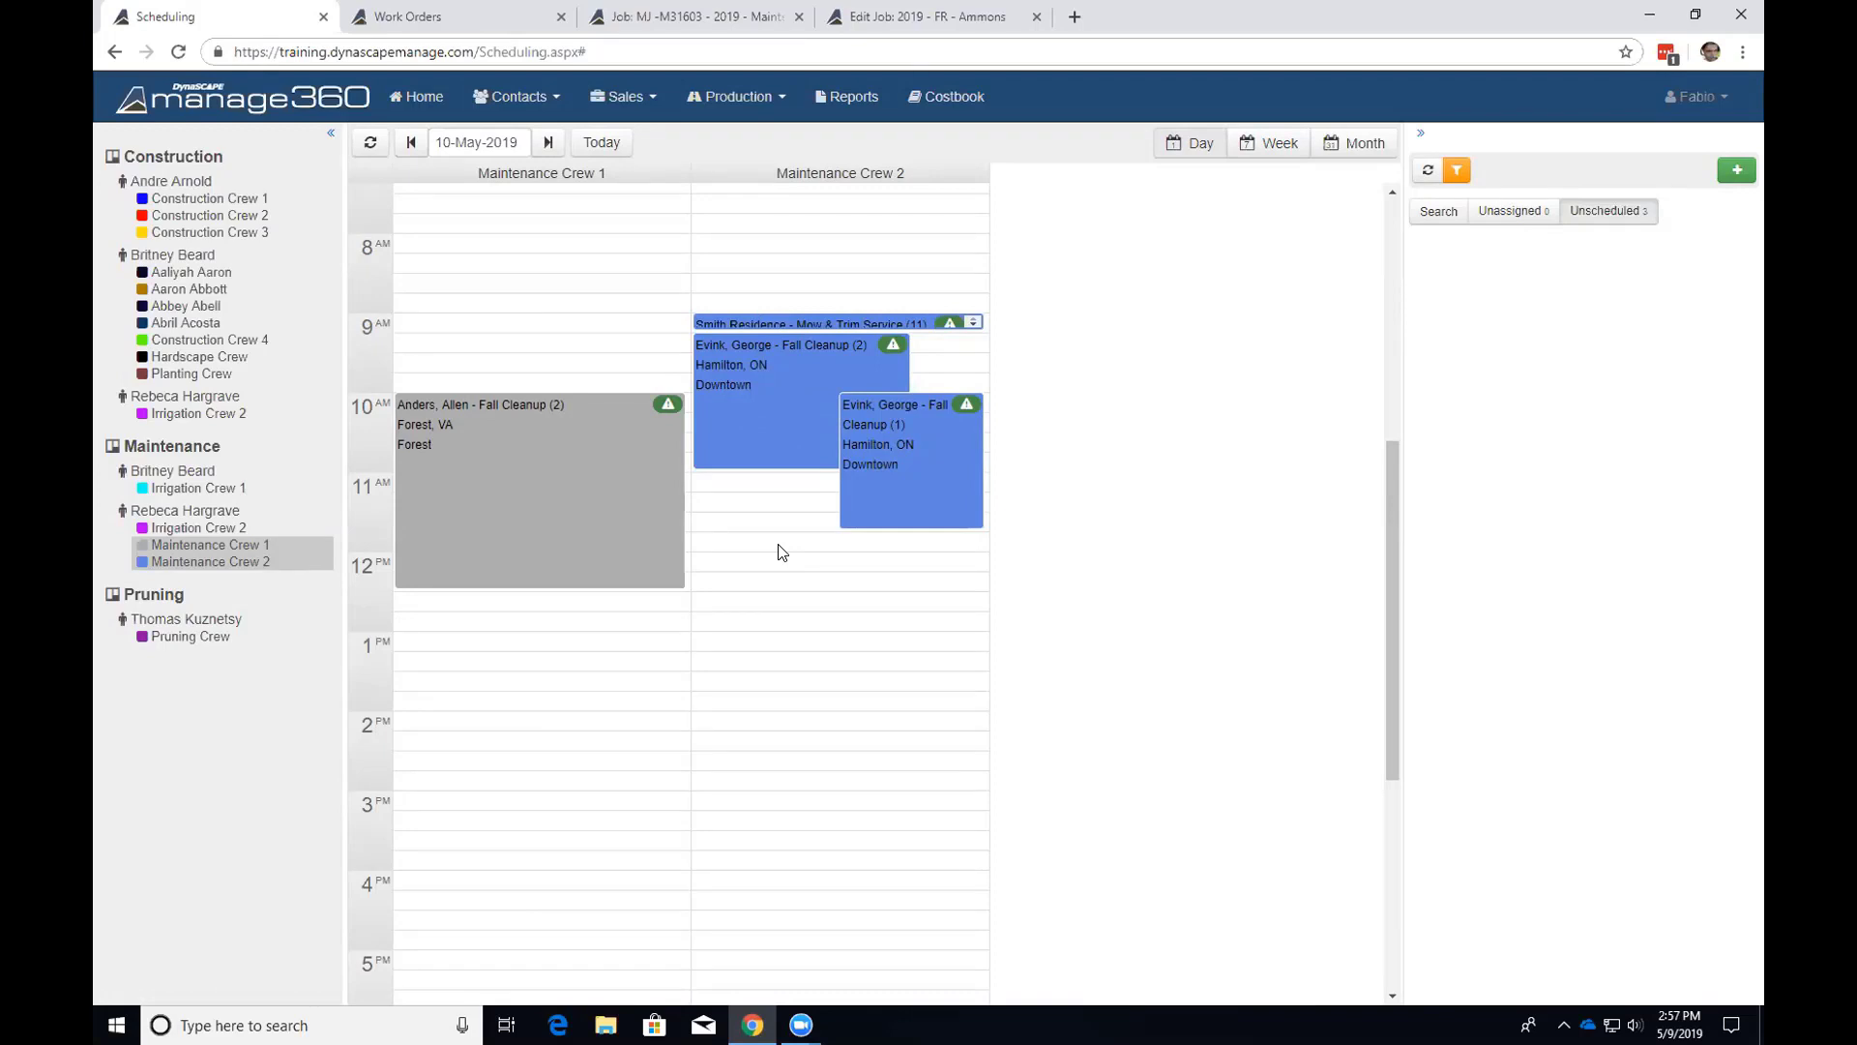
{"action": "mouse_move", "coordinate": [899, 416]}
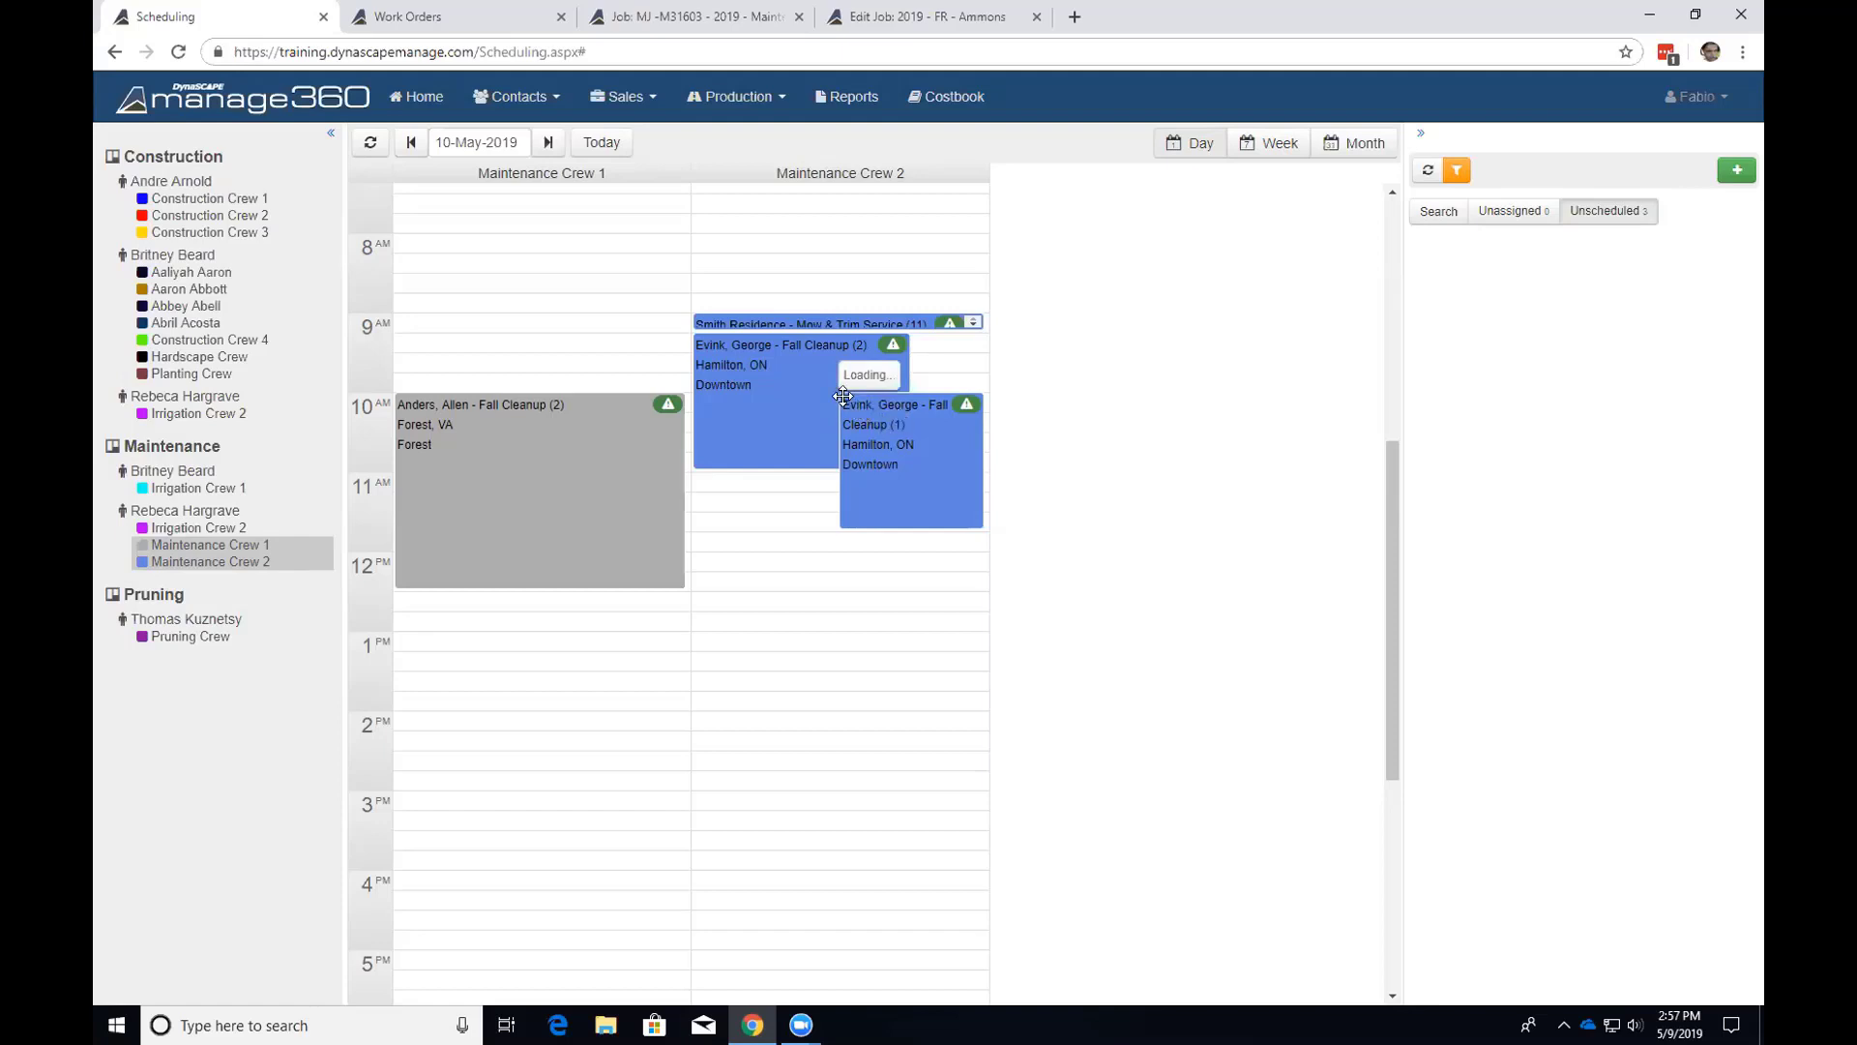
{"action": "left_click_drag", "start_coordinate": [843, 394], "coordinate": [825, 495]}
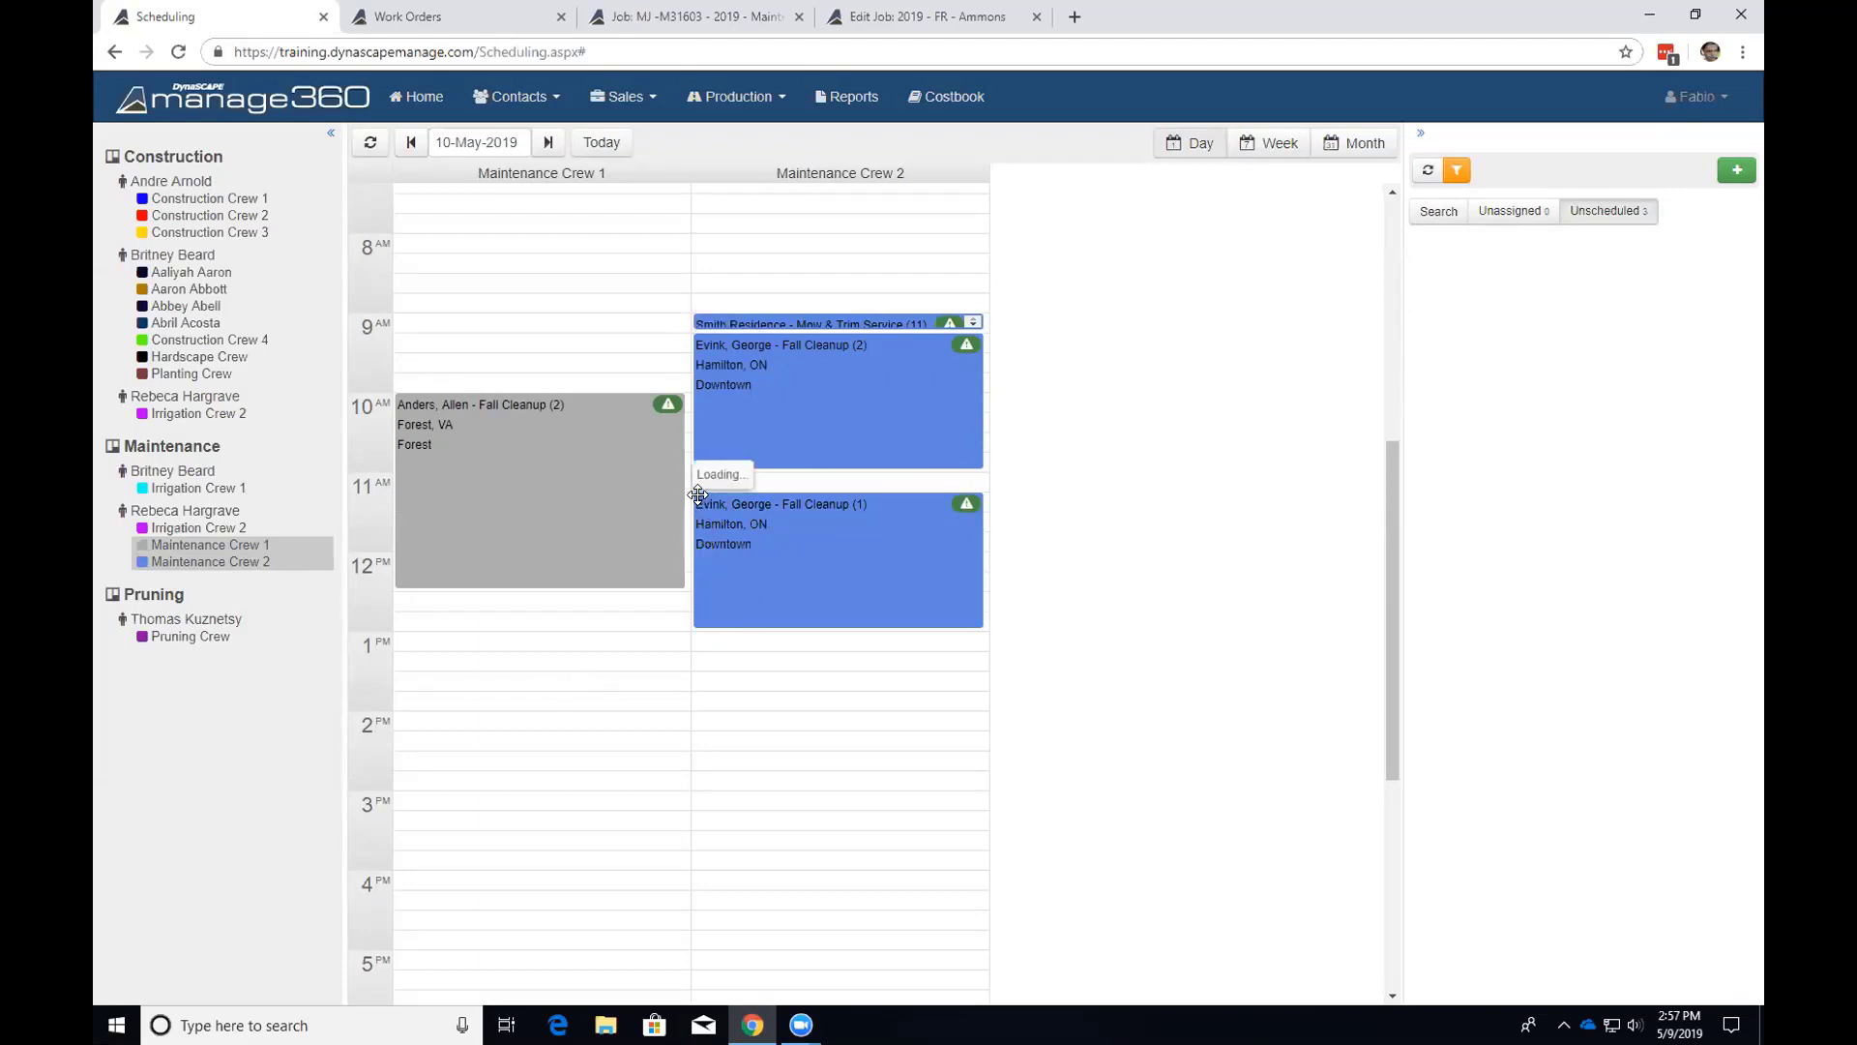
{"action": "left_click_drag", "start_coordinate": [698, 495], "coordinate": [561, 613]}
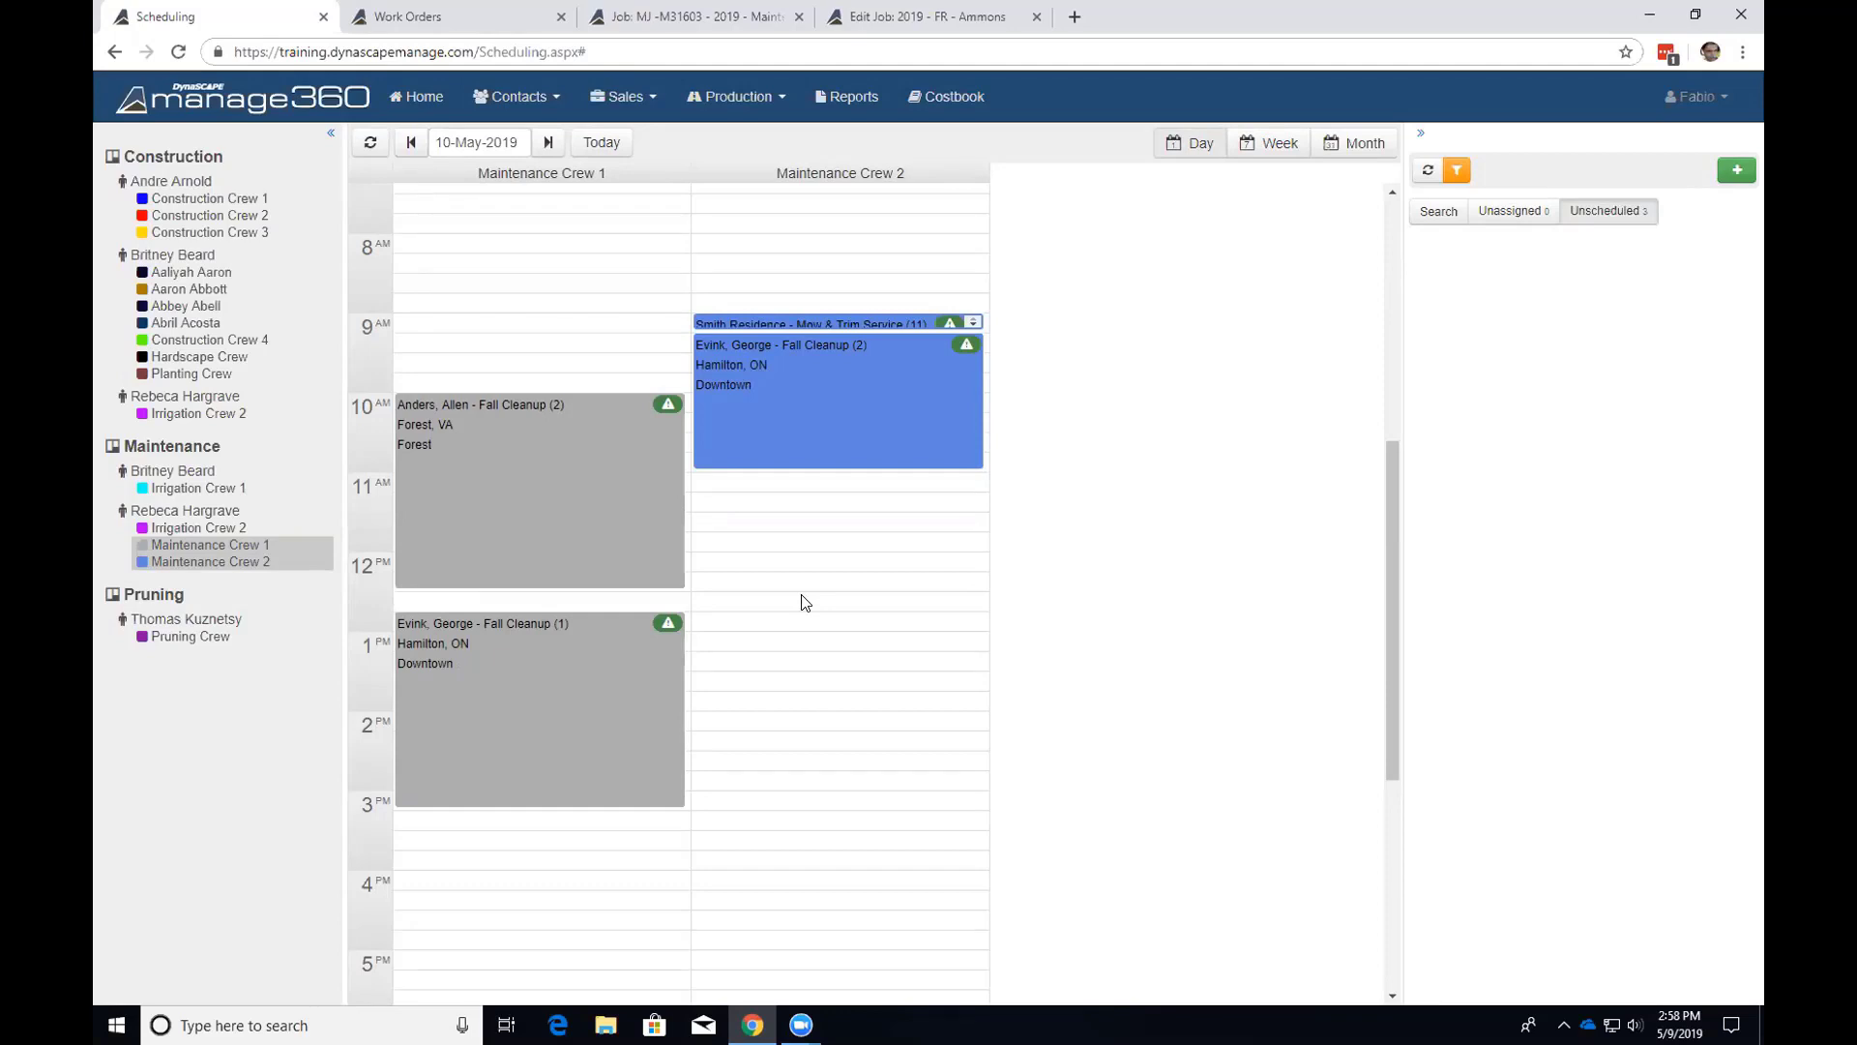
Open the Downtown Fall Cleanup (1) work order from the calendar and view its start date picker.
{"action": "left_click", "coordinate": [504, 630]}
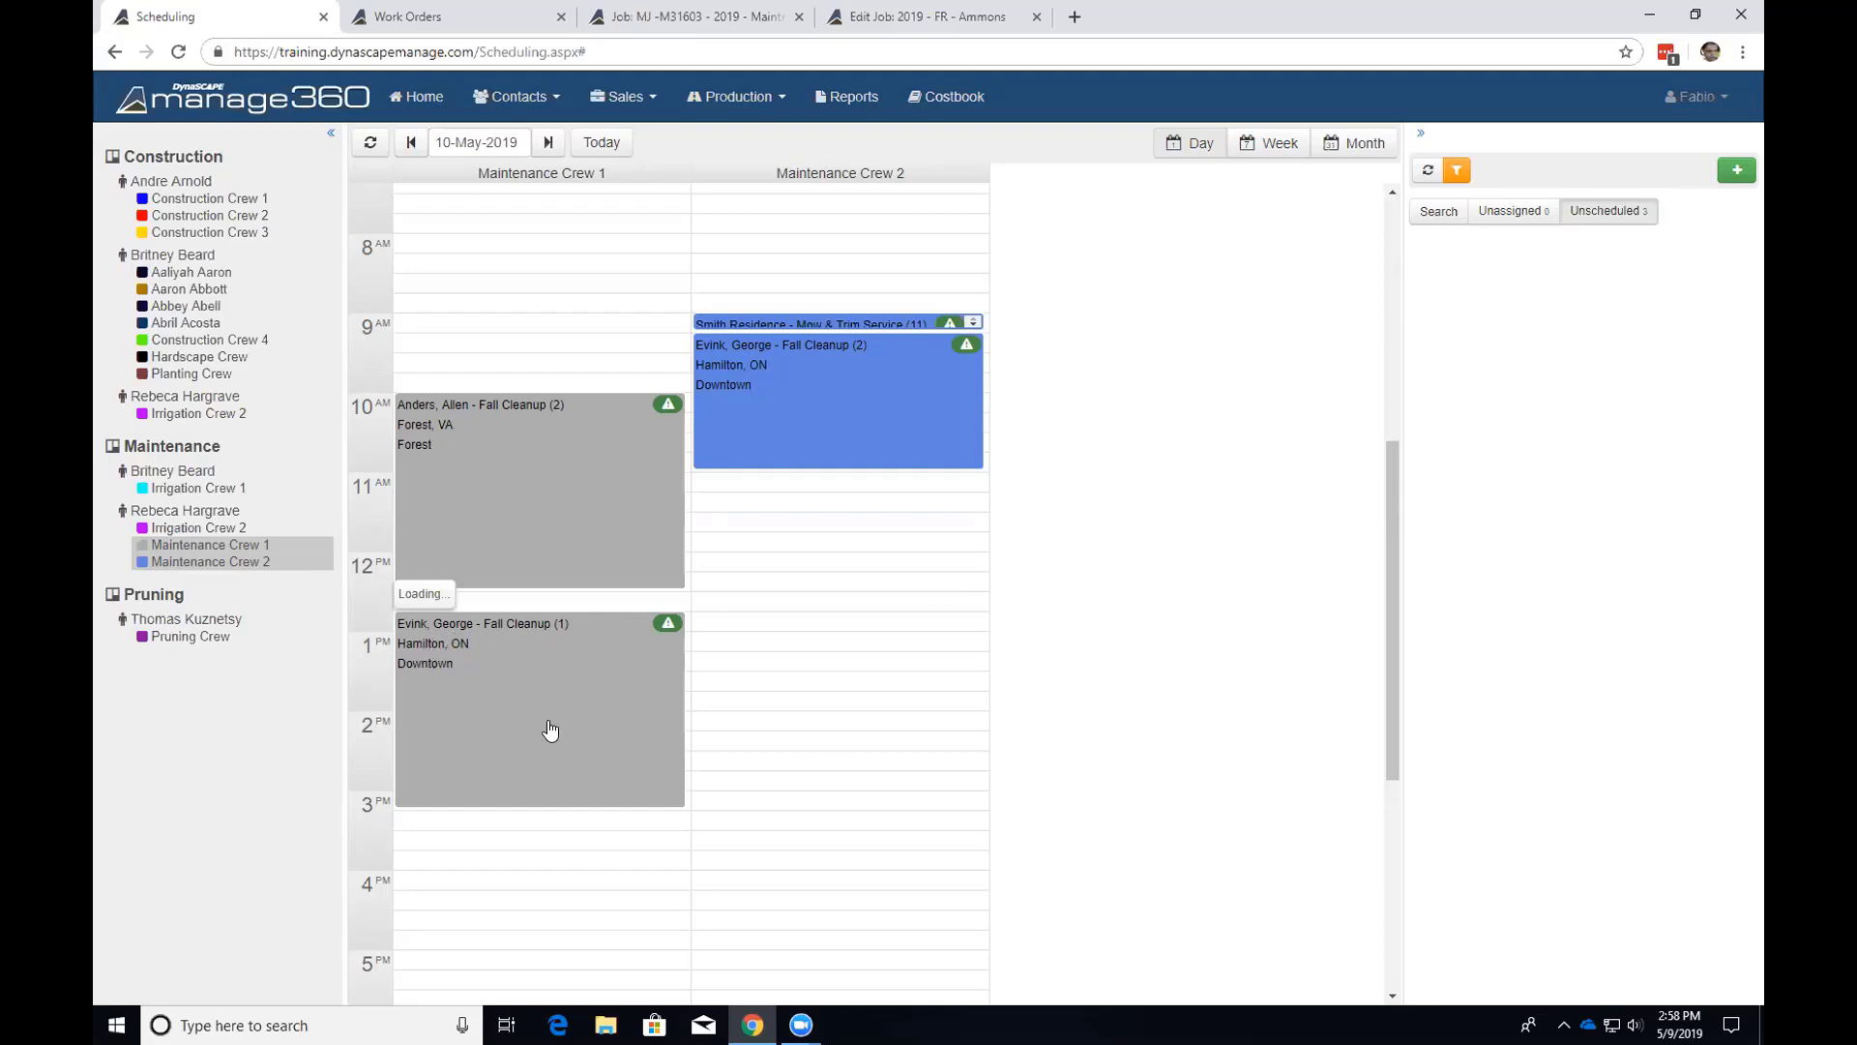
{"action": "left_click", "coordinate": [500, 625]}
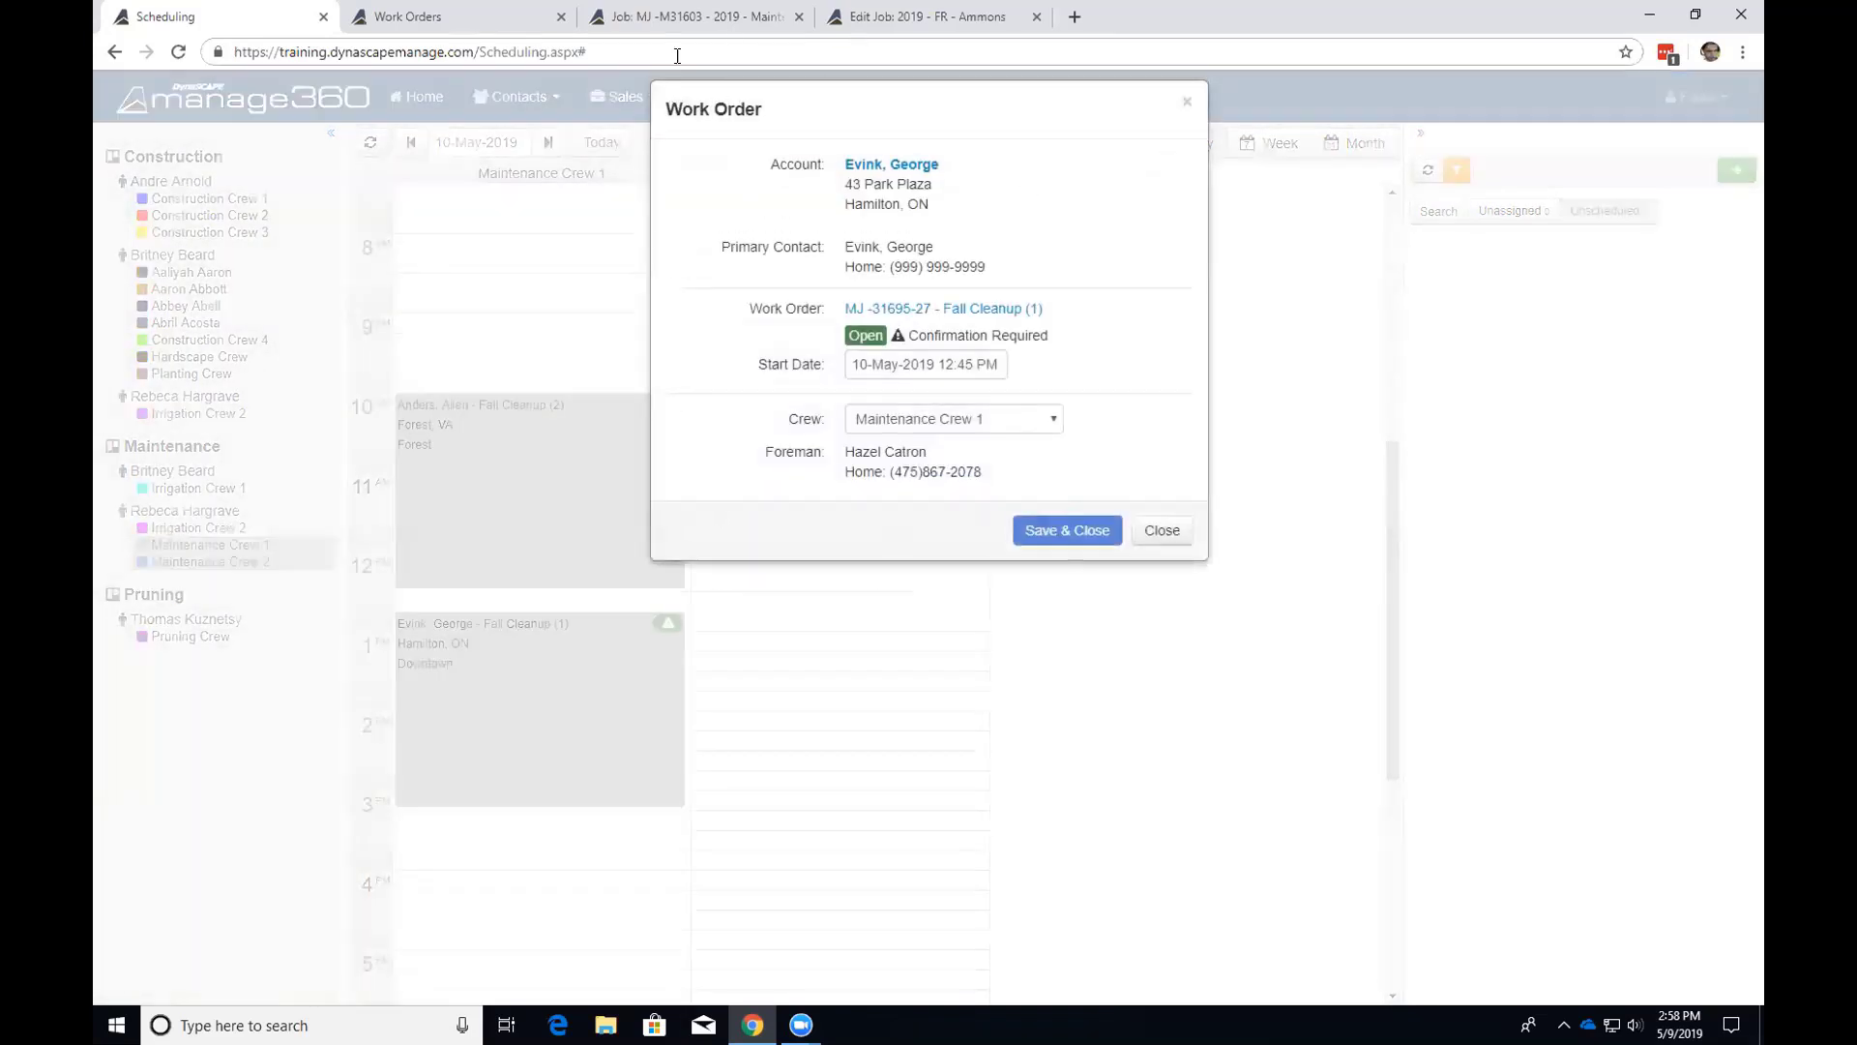
{"action": "left_click_drag", "start_coordinate": [659, 109], "coordinate": [769, 113]}
{"action": "left_click", "coordinate": [799, 207]}
{"action": "left_click", "coordinate": [911, 362]}
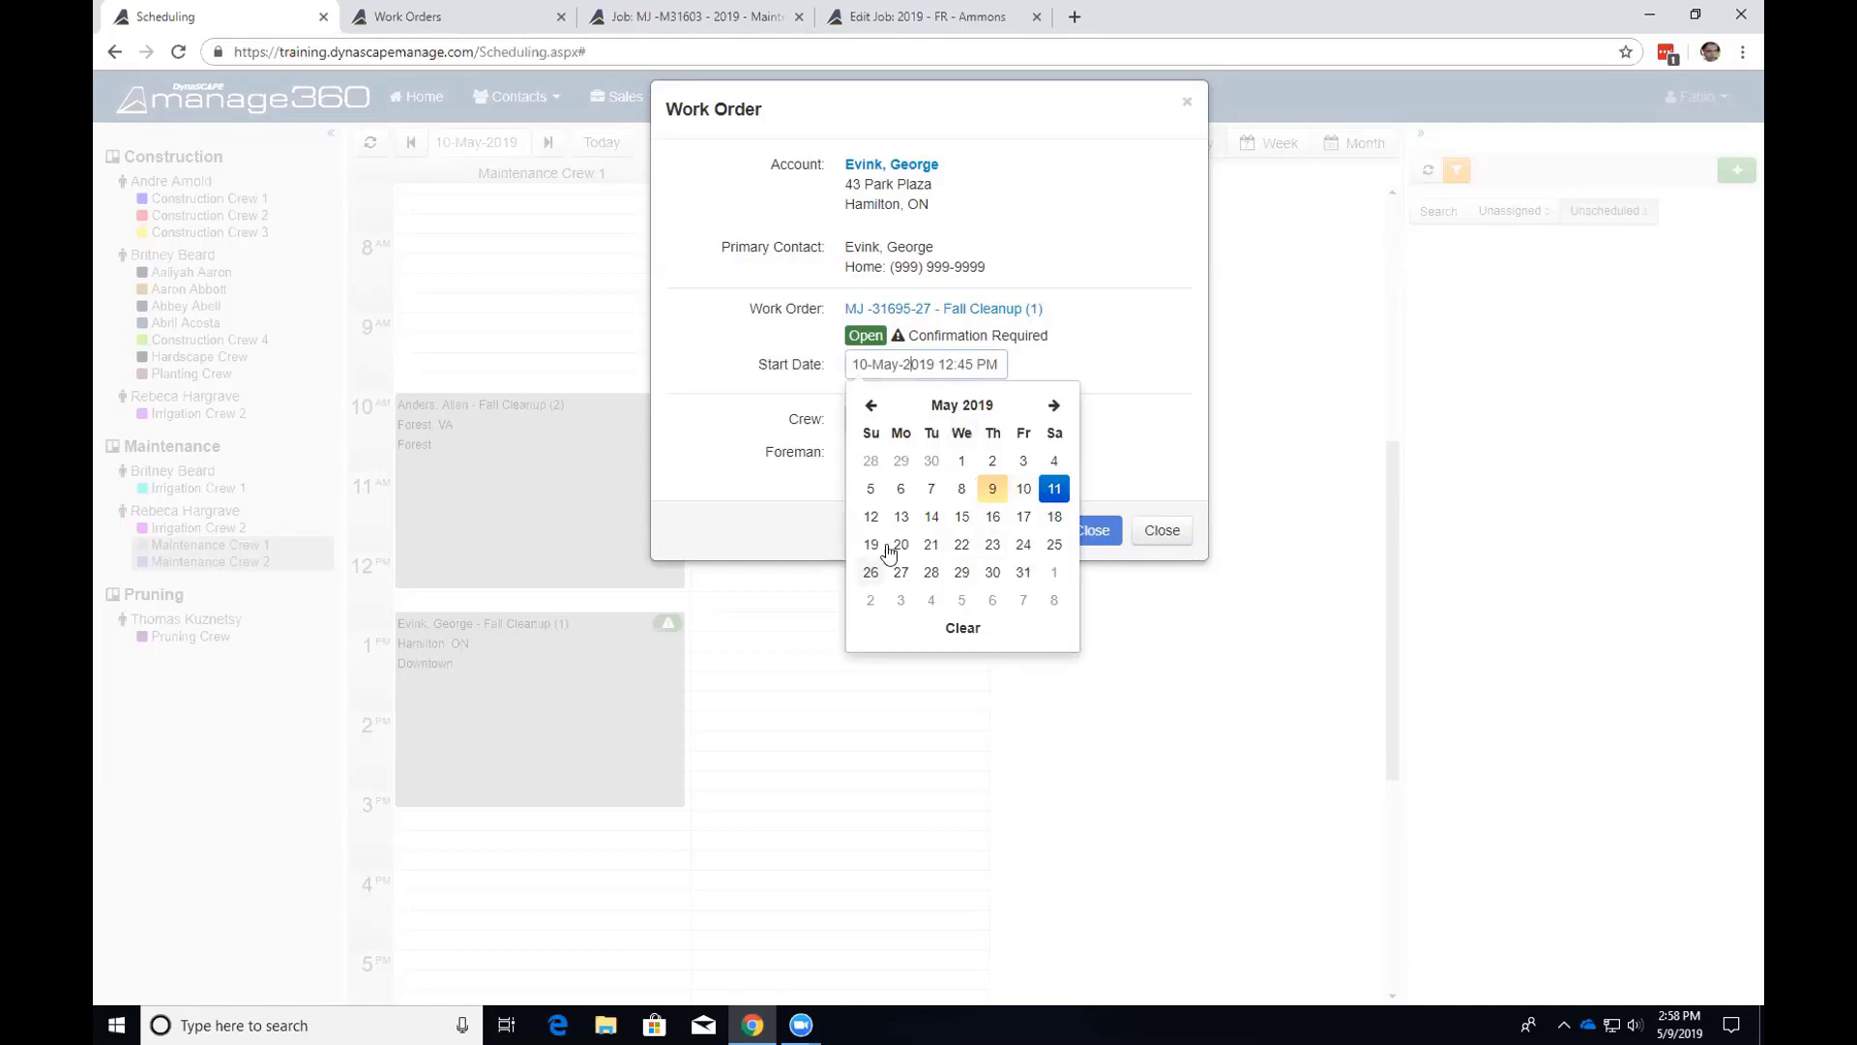
{"action": "left_click", "coordinate": [1037, 363]}
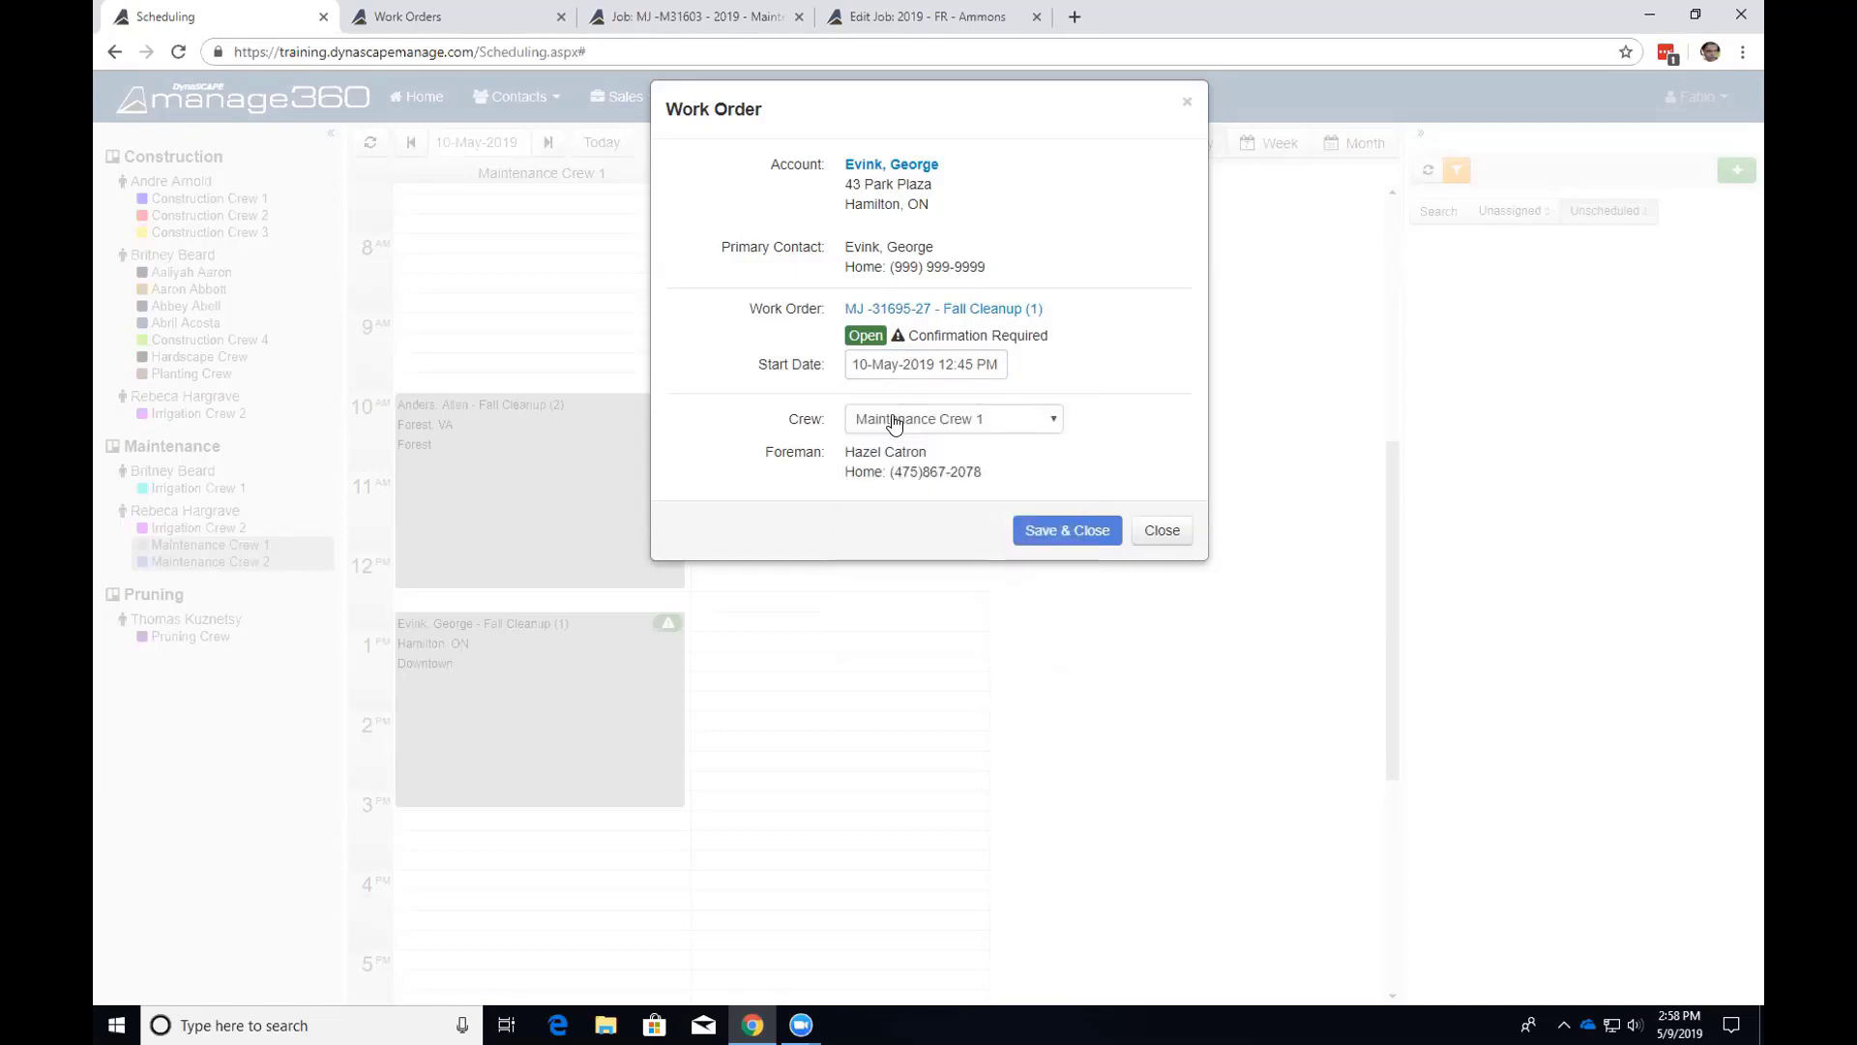
Set the Fall Cleanup (1) work order's crew to (Unassigned), clear its start date, and save it.
{"action": "left_click", "coordinate": [894, 420]}
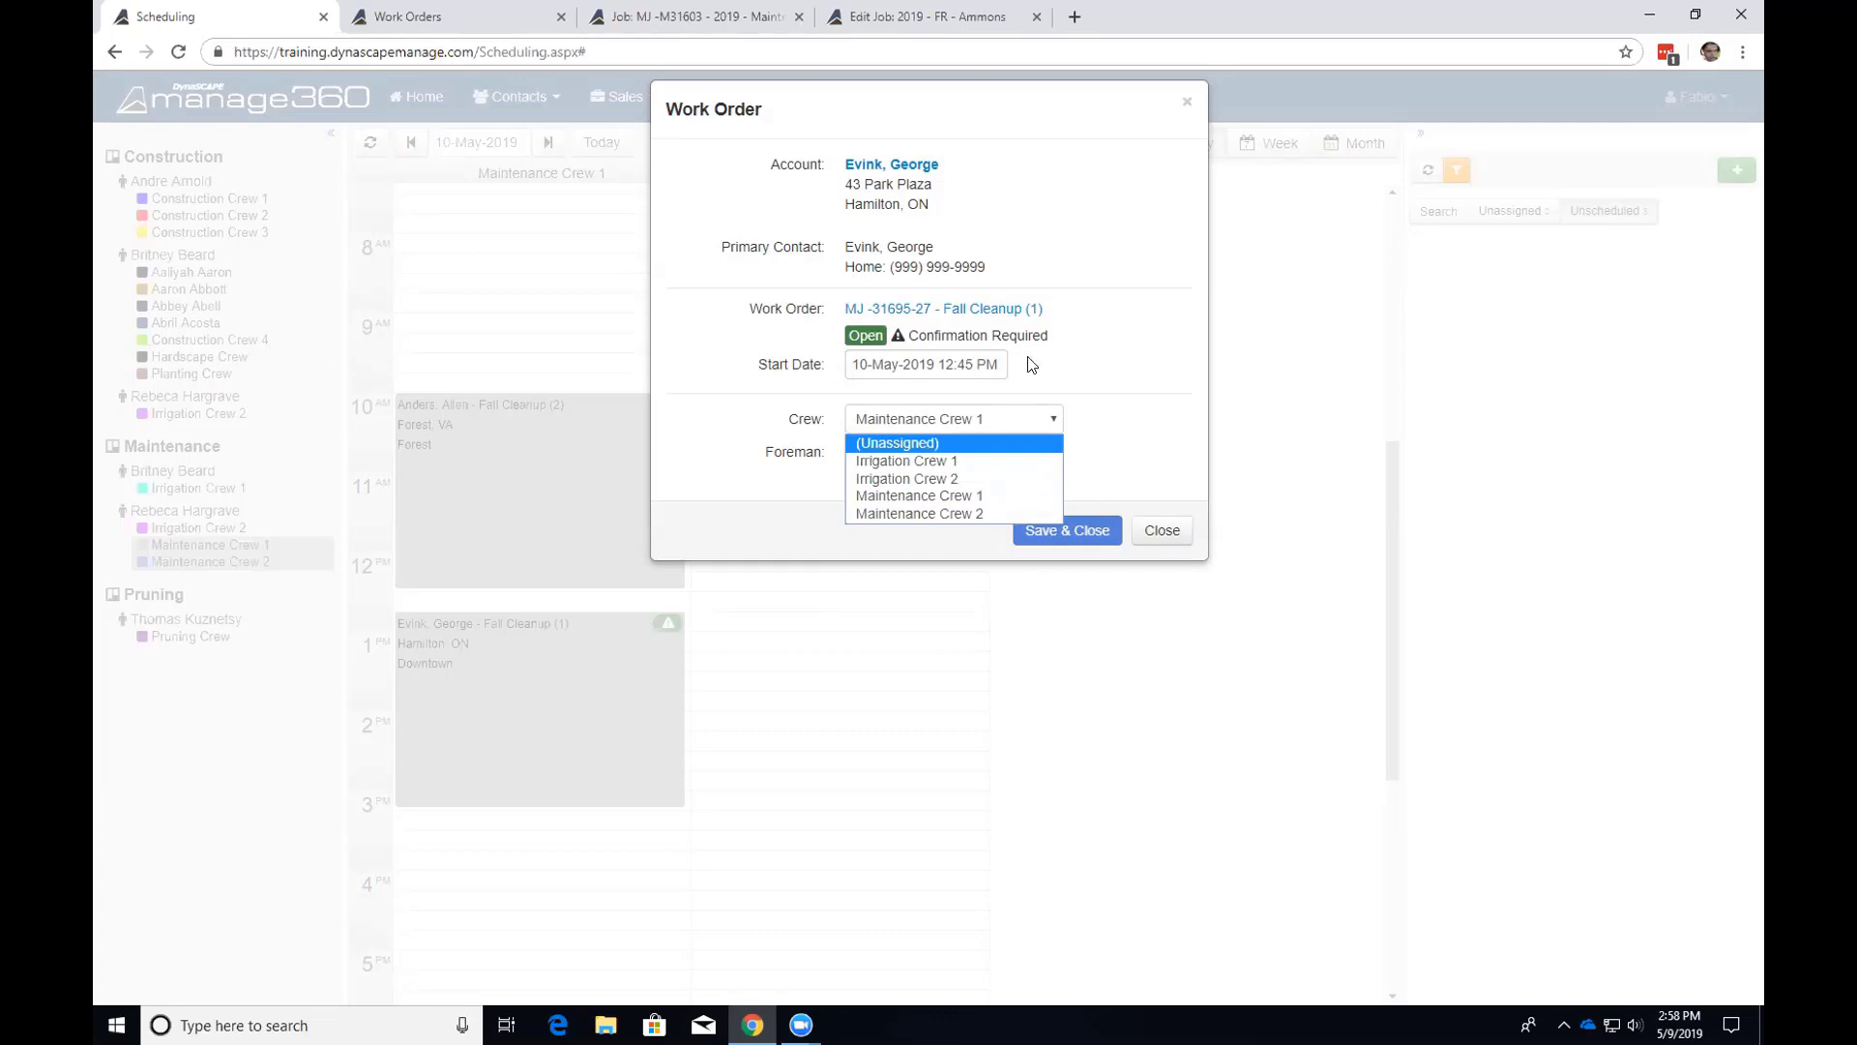
{"action": "left_click", "coordinate": [913, 442]}
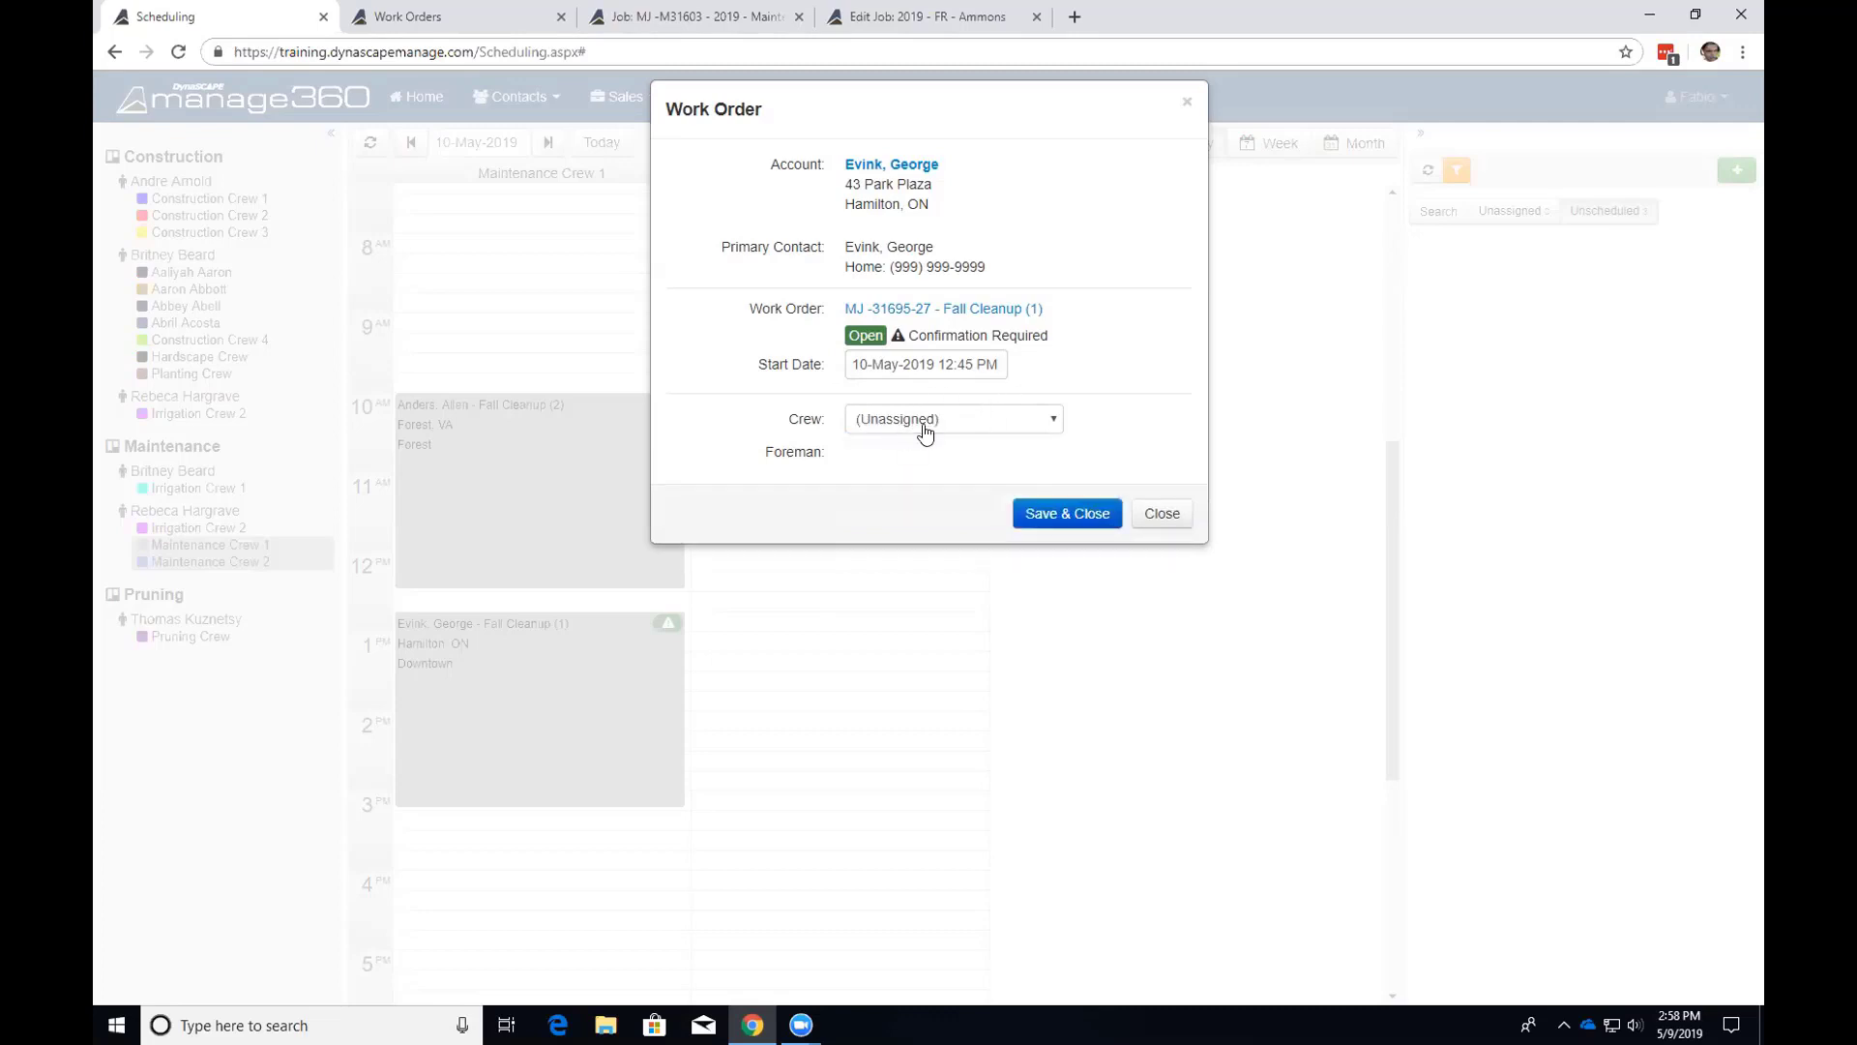
{"action": "left_click", "coordinate": [927, 372]}
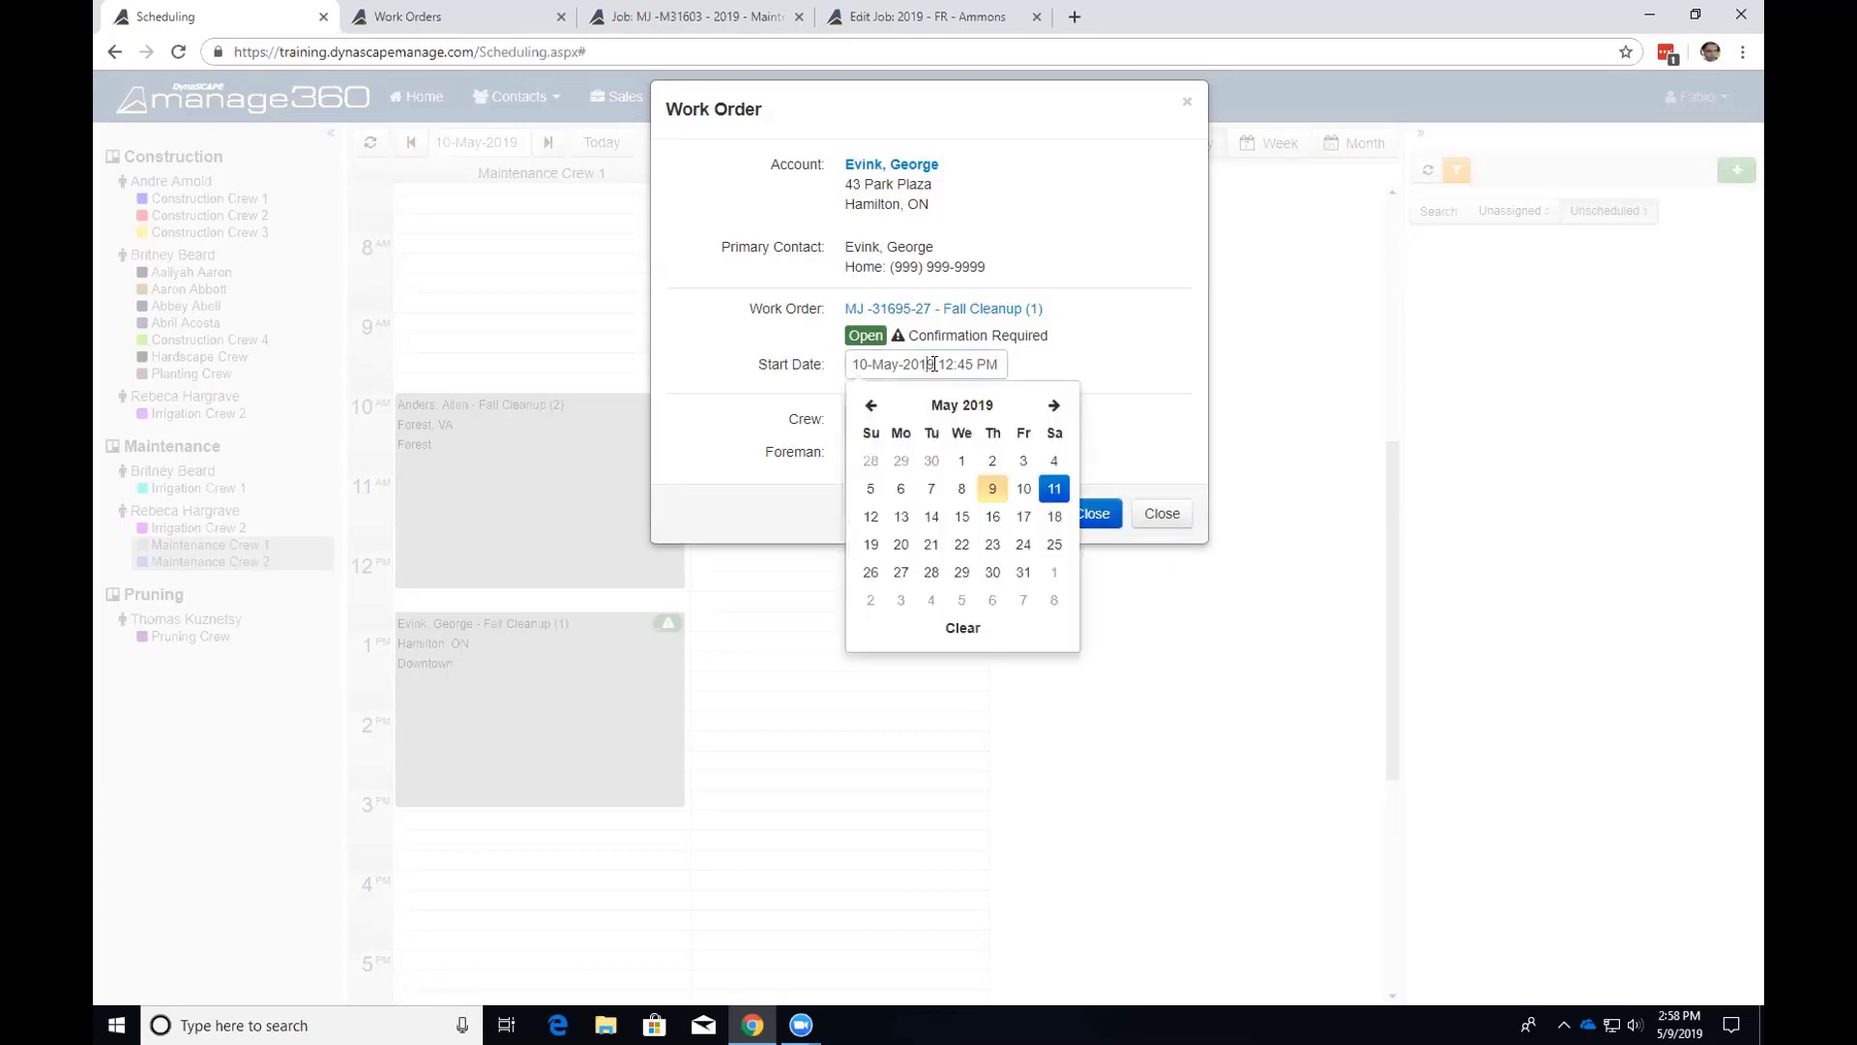
{"action": "left_click", "coordinate": [958, 626]}
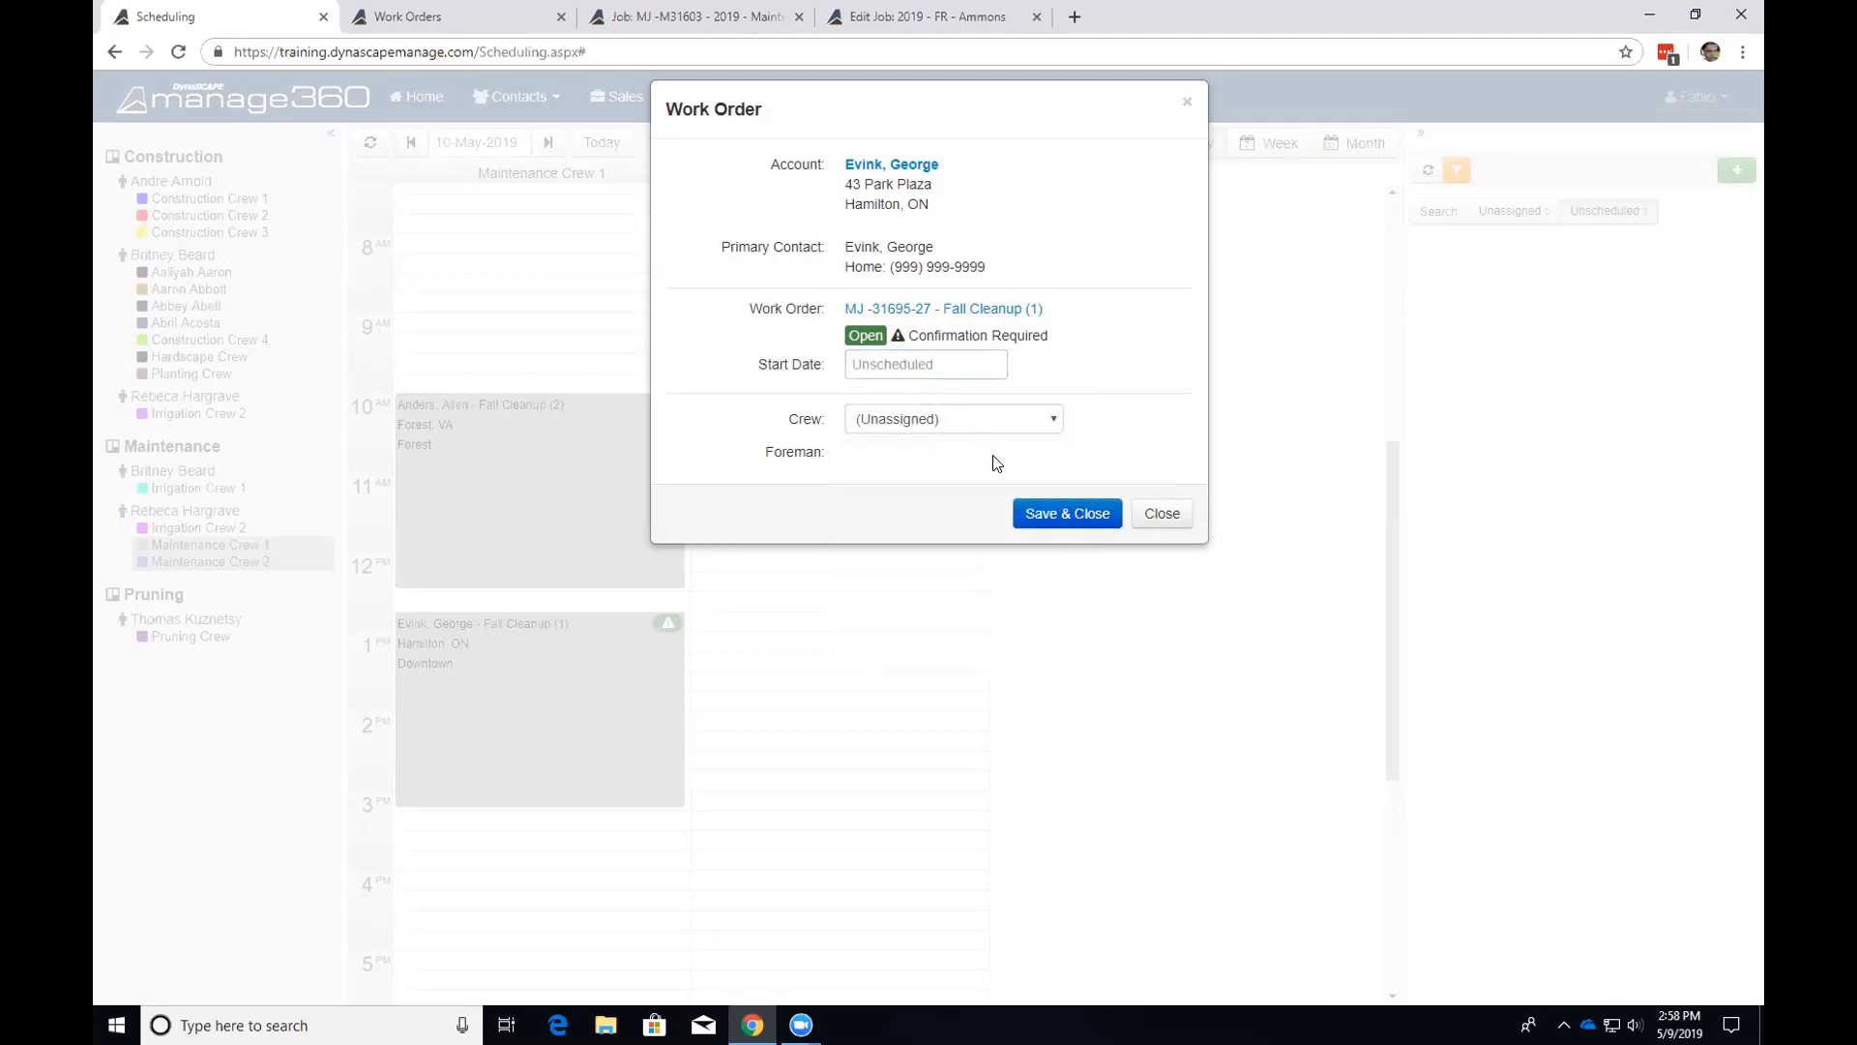
{"action": "left_click", "coordinate": [1028, 514]}
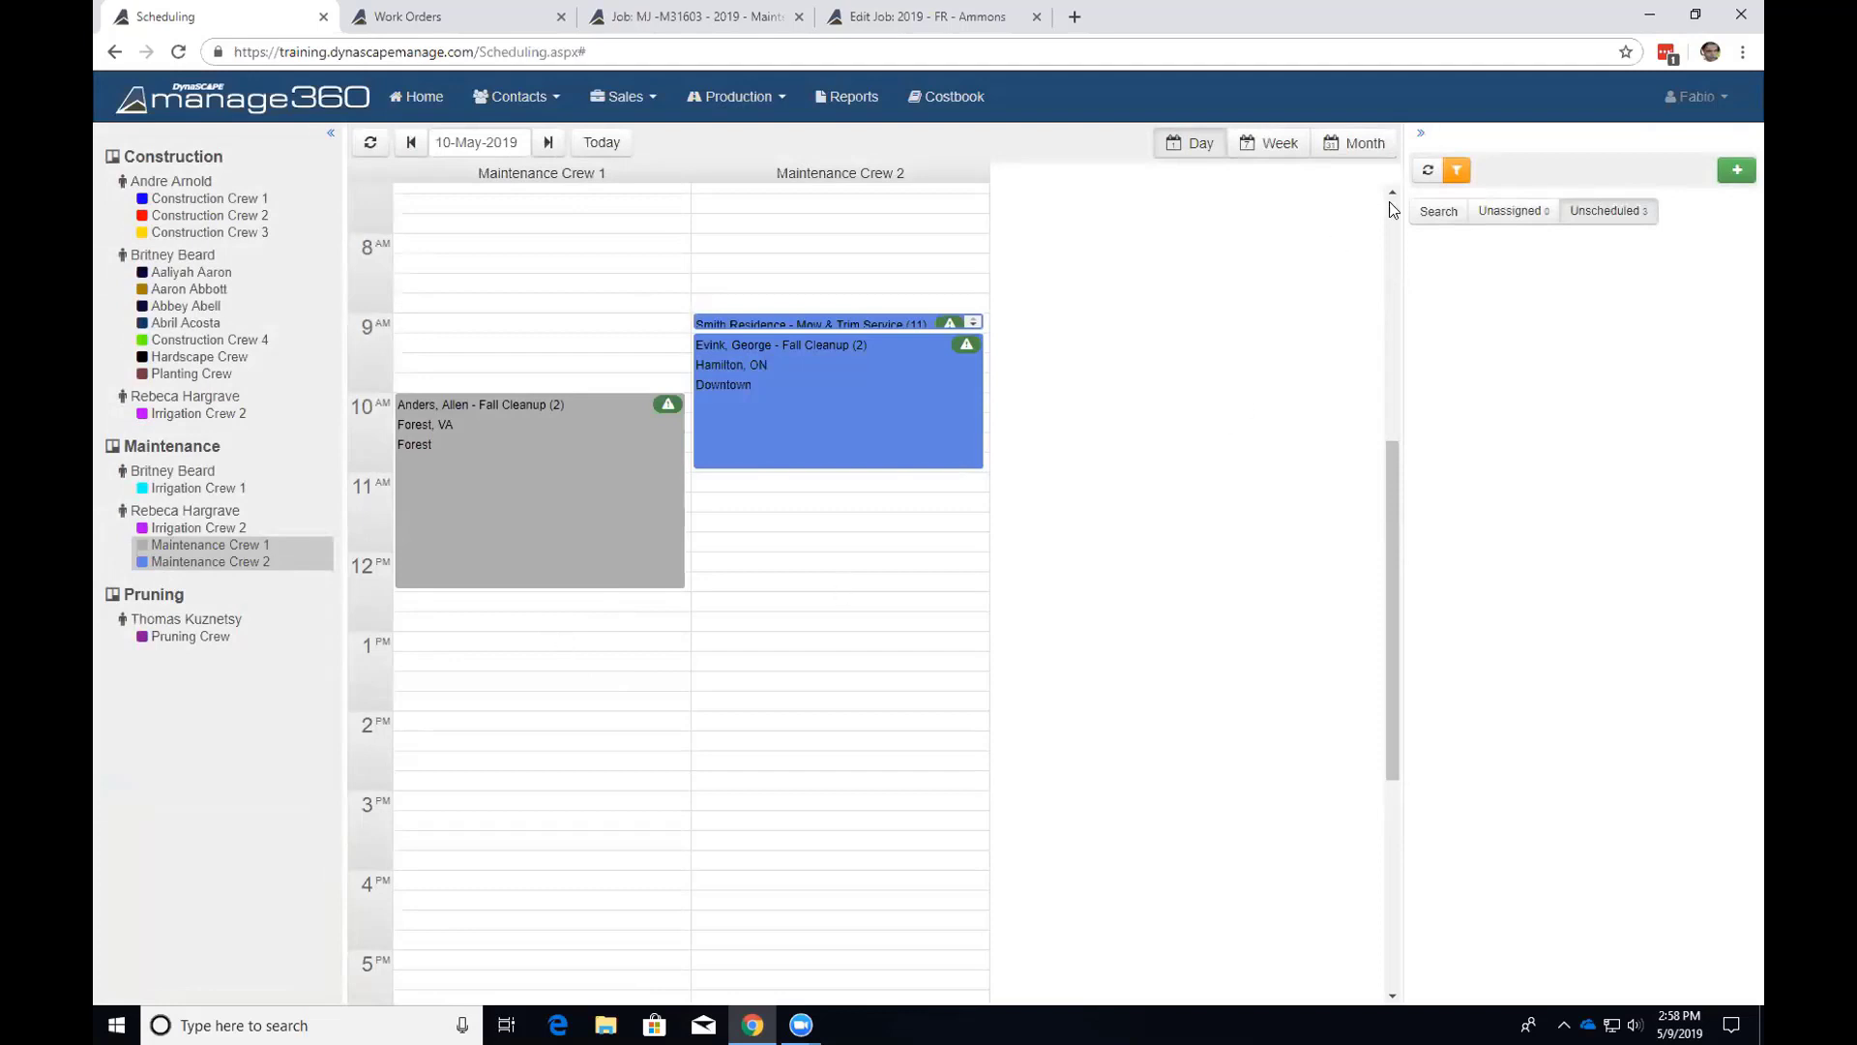
Refresh the queue of unscheduled work and clear its filter.
{"action": "left_click", "coordinate": [1428, 171]}
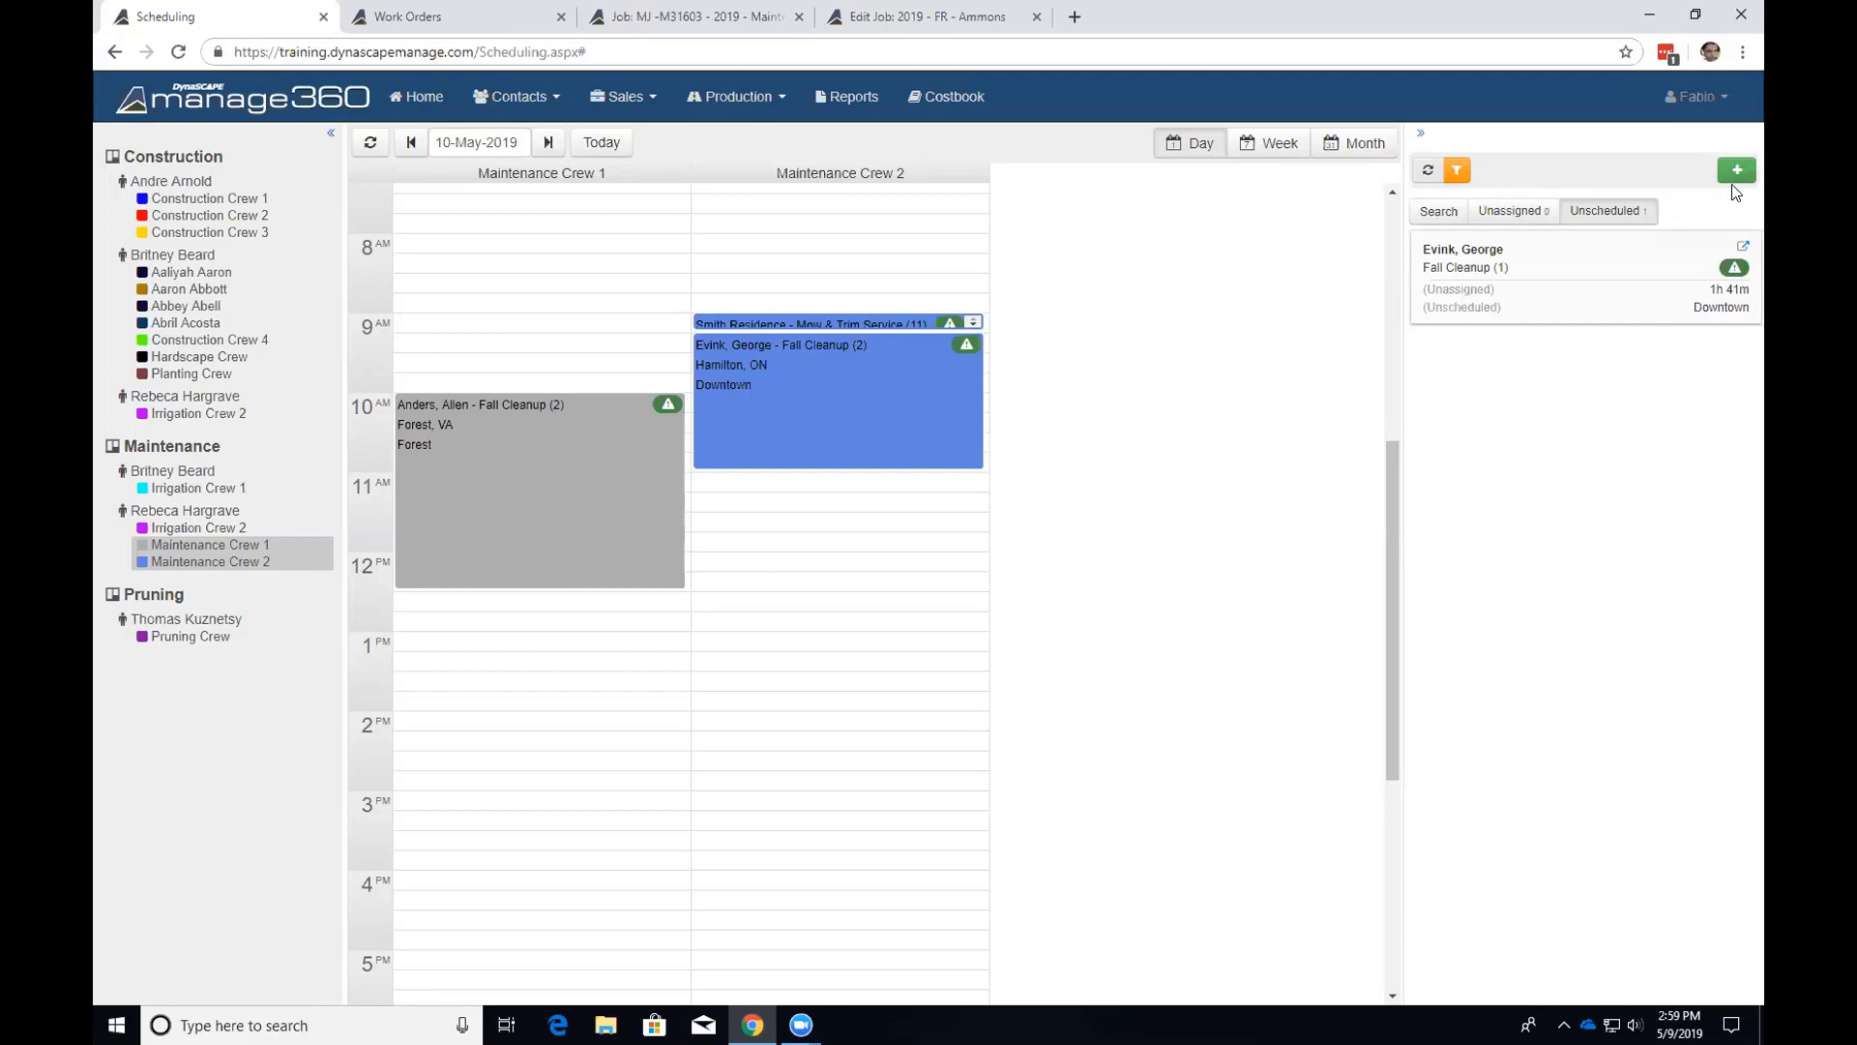
{"action": "left_click", "coordinate": [1454, 172]}
{"action": "left_click", "coordinate": [1559, 709]}
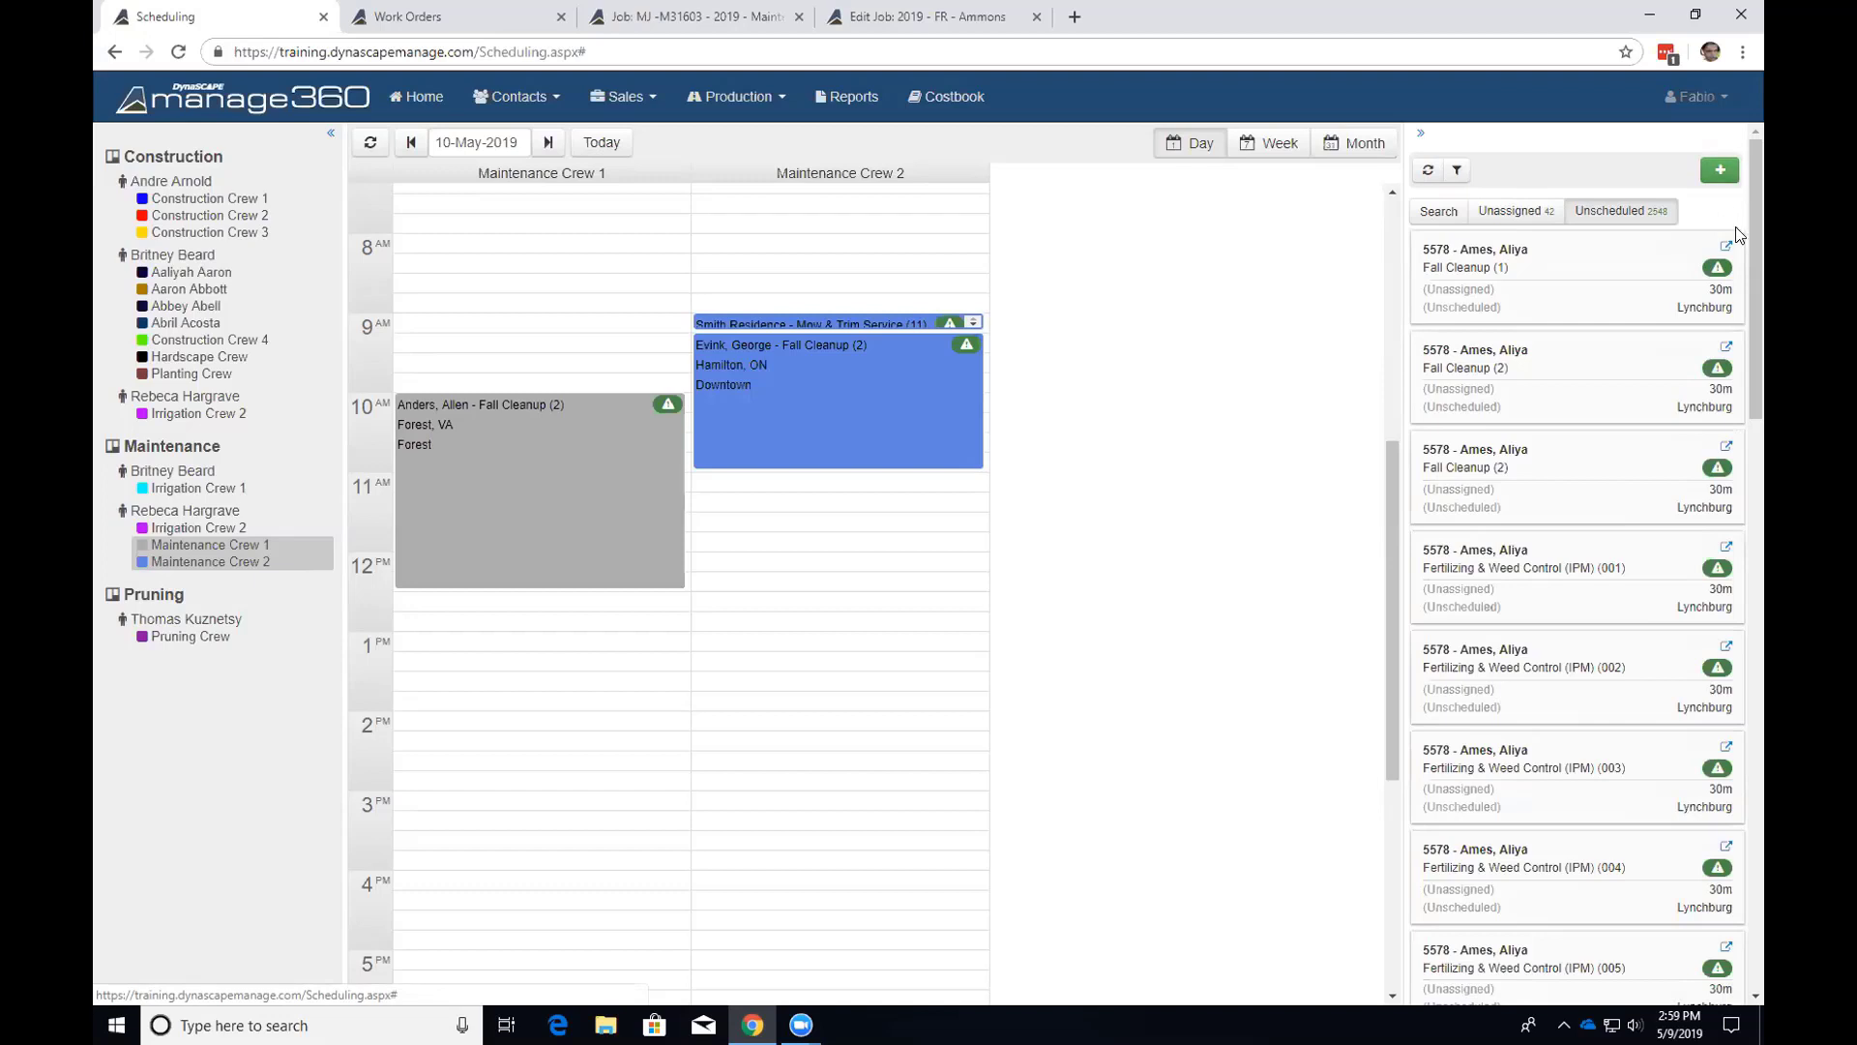
Review the services offered for a new work order in the customer's 2019 - Maintenance Package job, and cancel the work order.
{"action": "left_click", "coordinate": [1721, 174]}
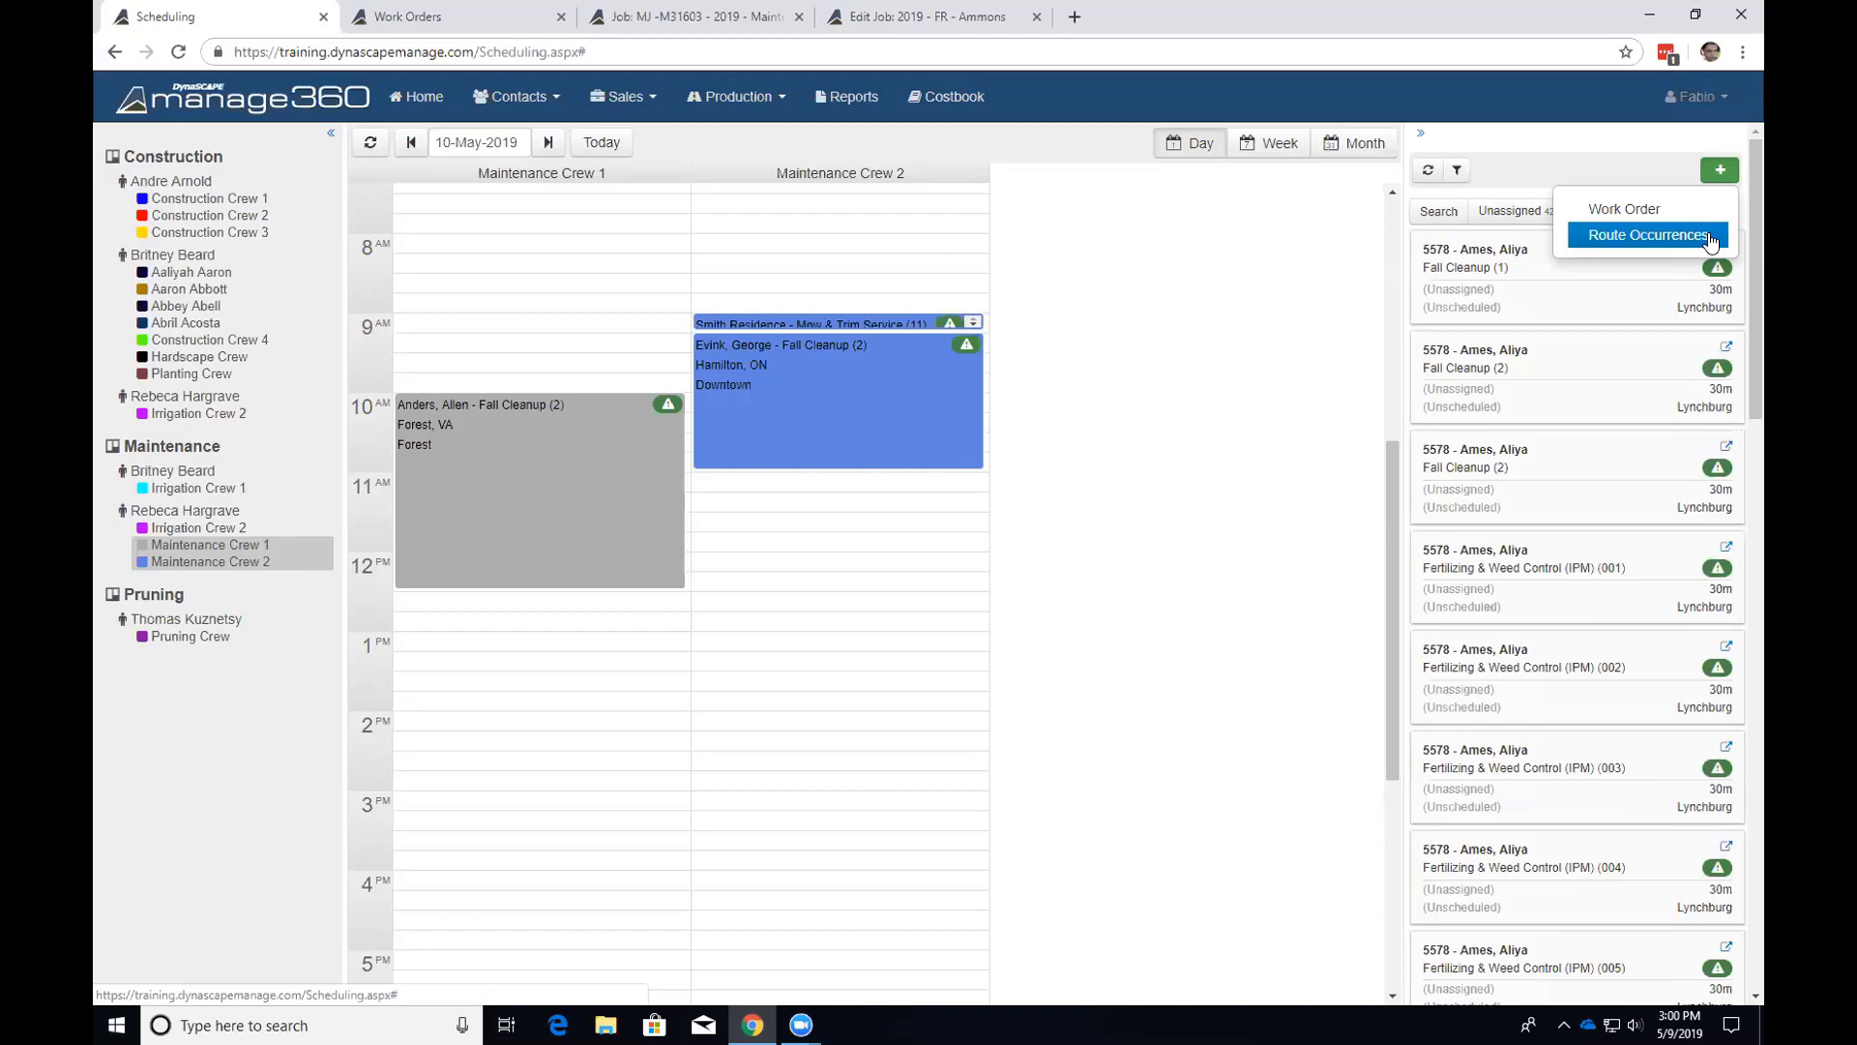
{"action": "left_click", "coordinate": [1660, 208]}
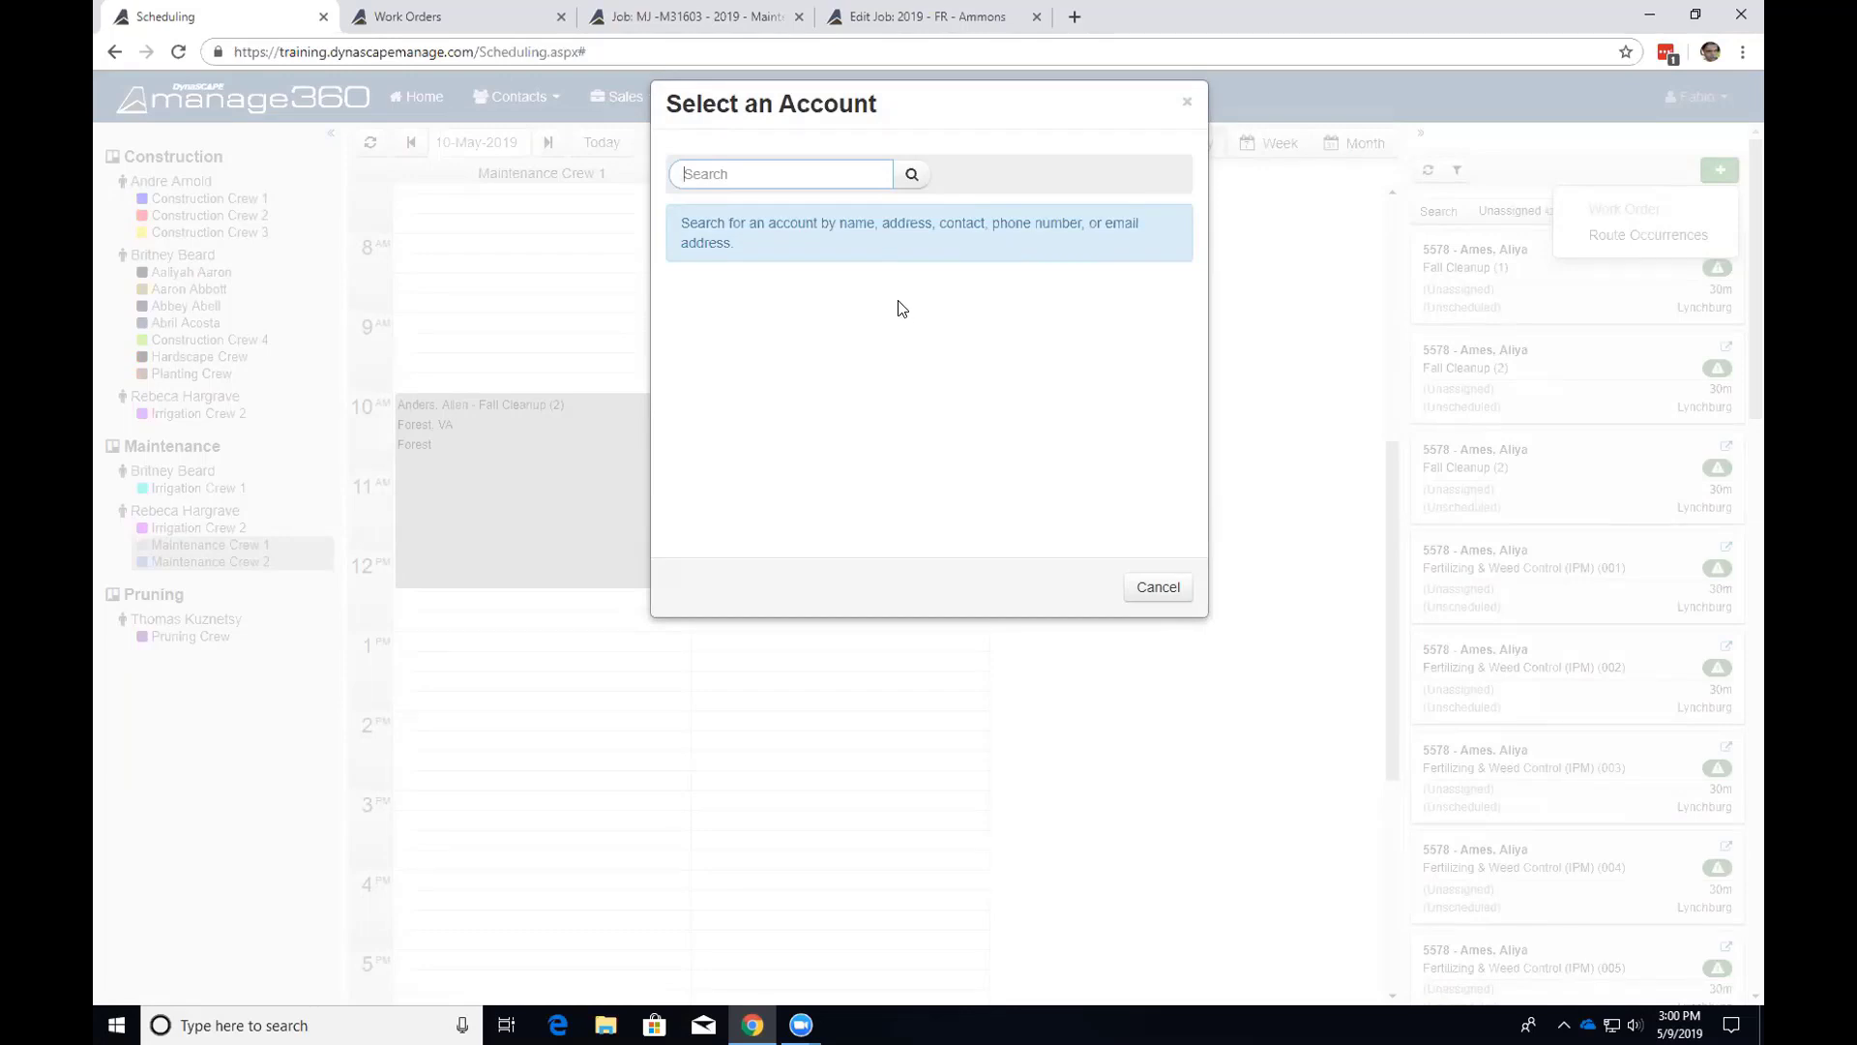
{"action": "type", "text": "alonoso"}
{"action": "left_click", "coordinate": [913, 176]}
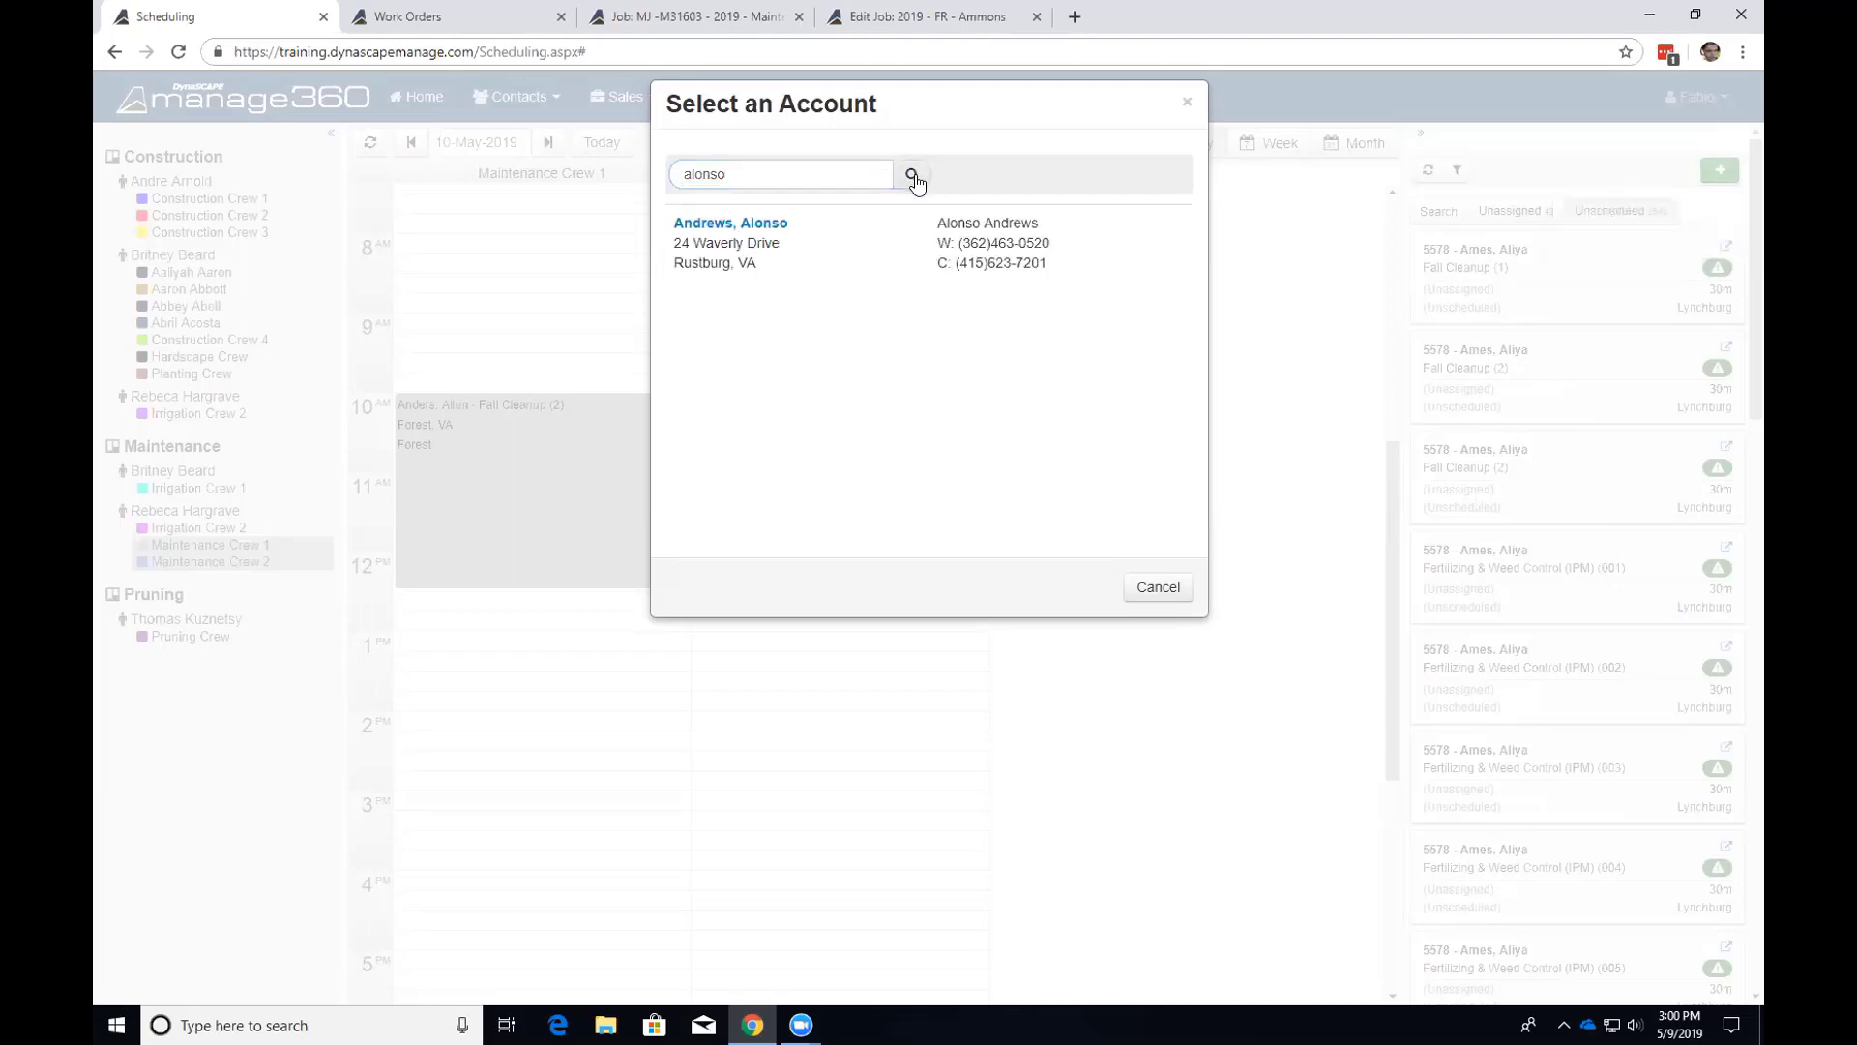
{"action": "left_click", "coordinate": [728, 230]}
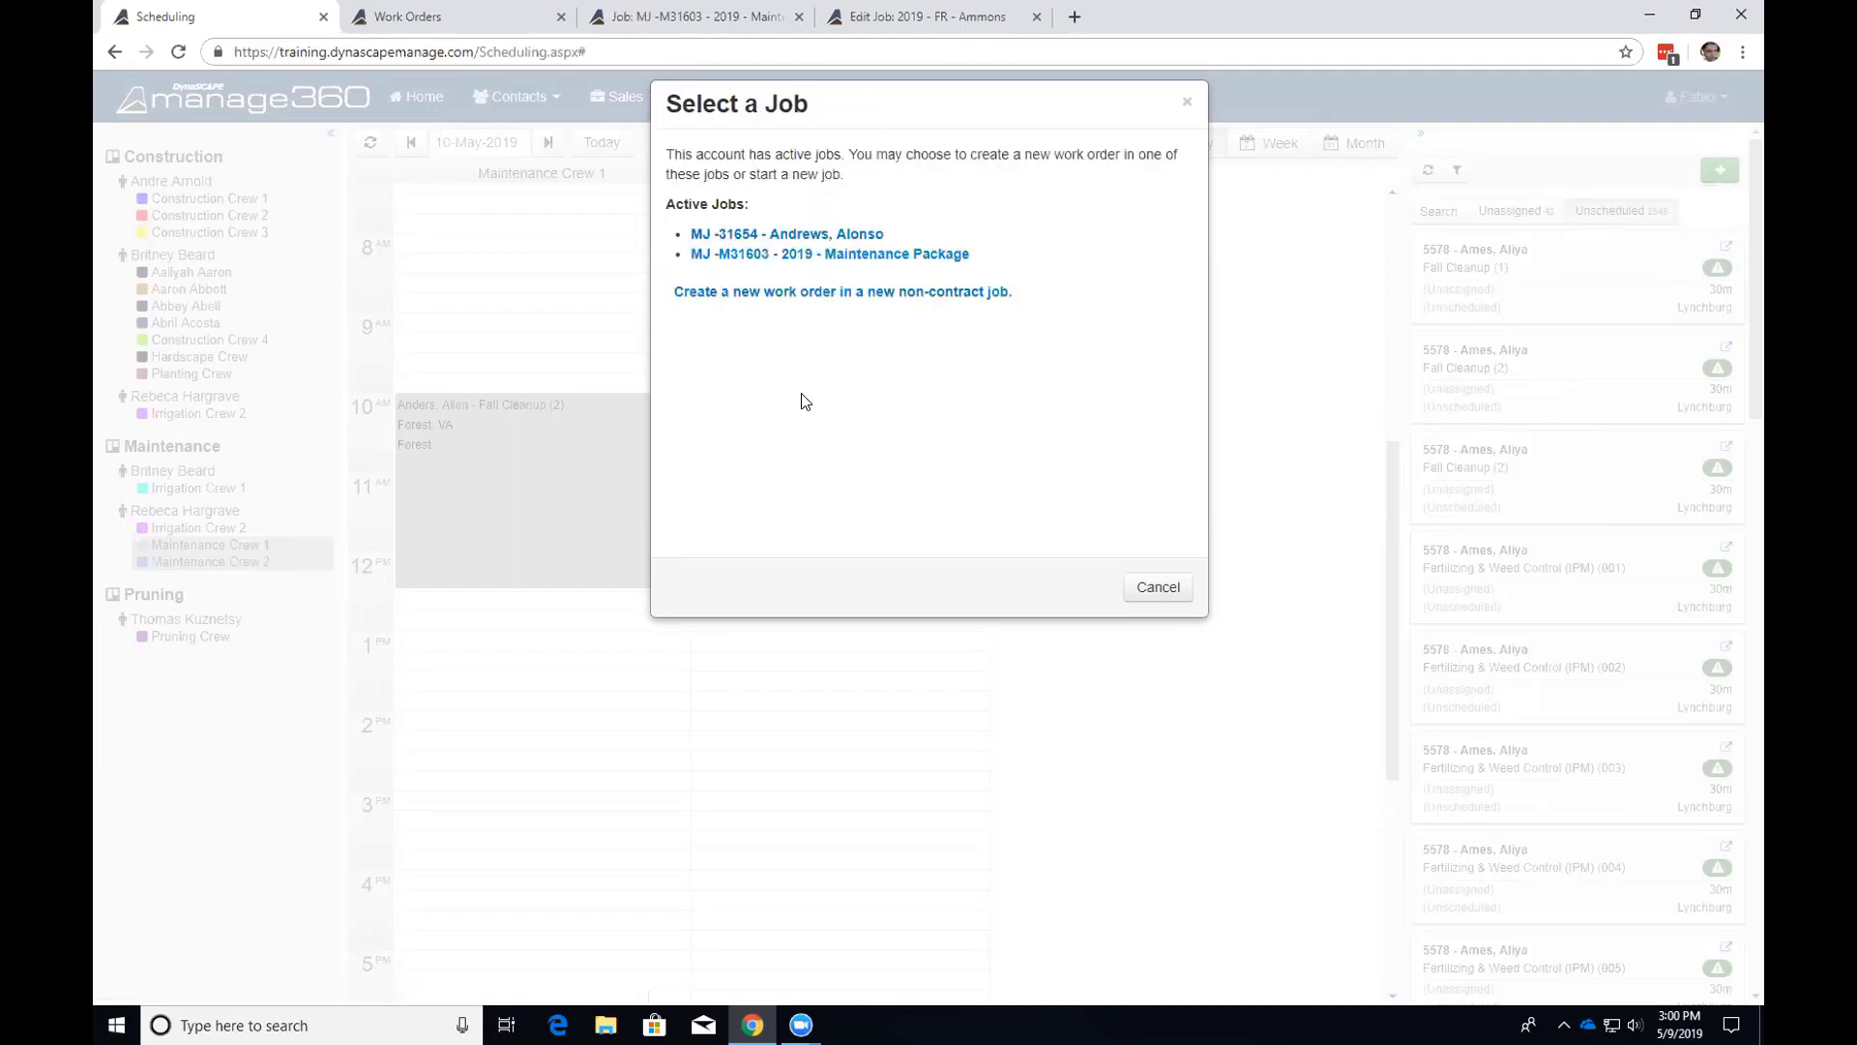
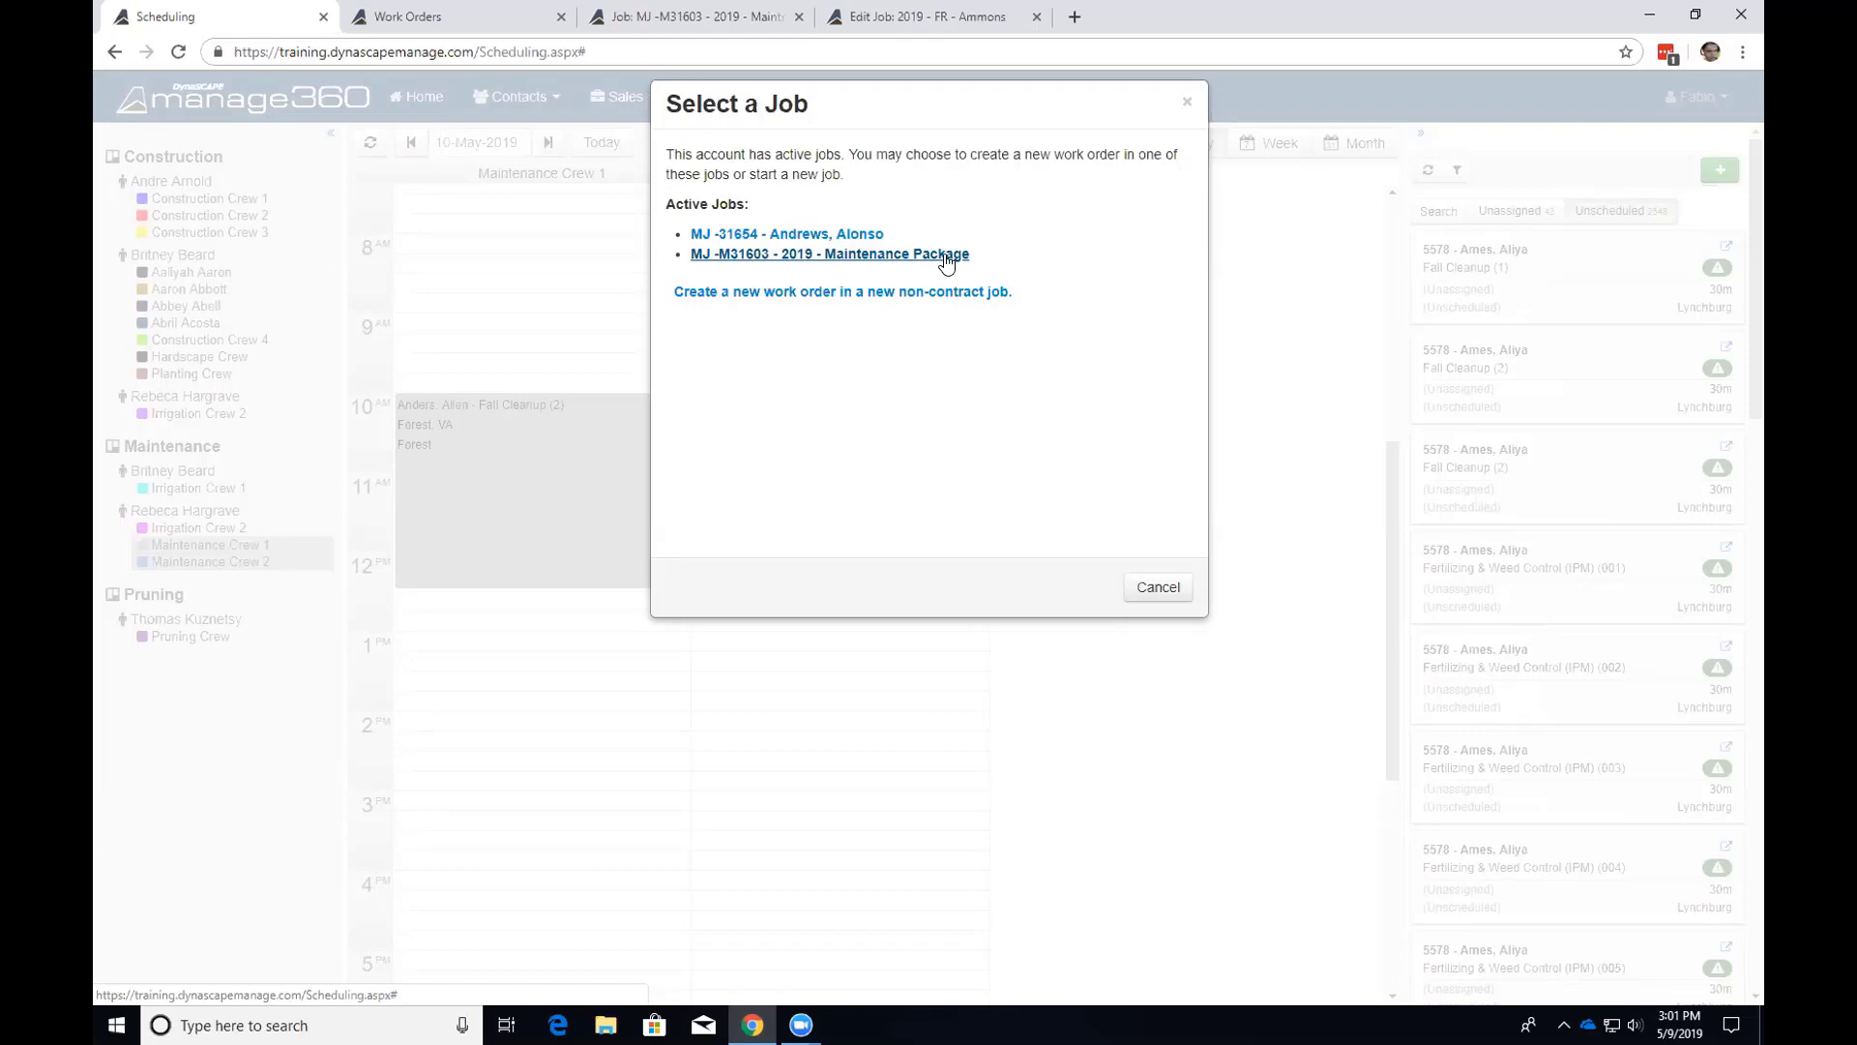
{"action": "left_click", "coordinate": [842, 256]}
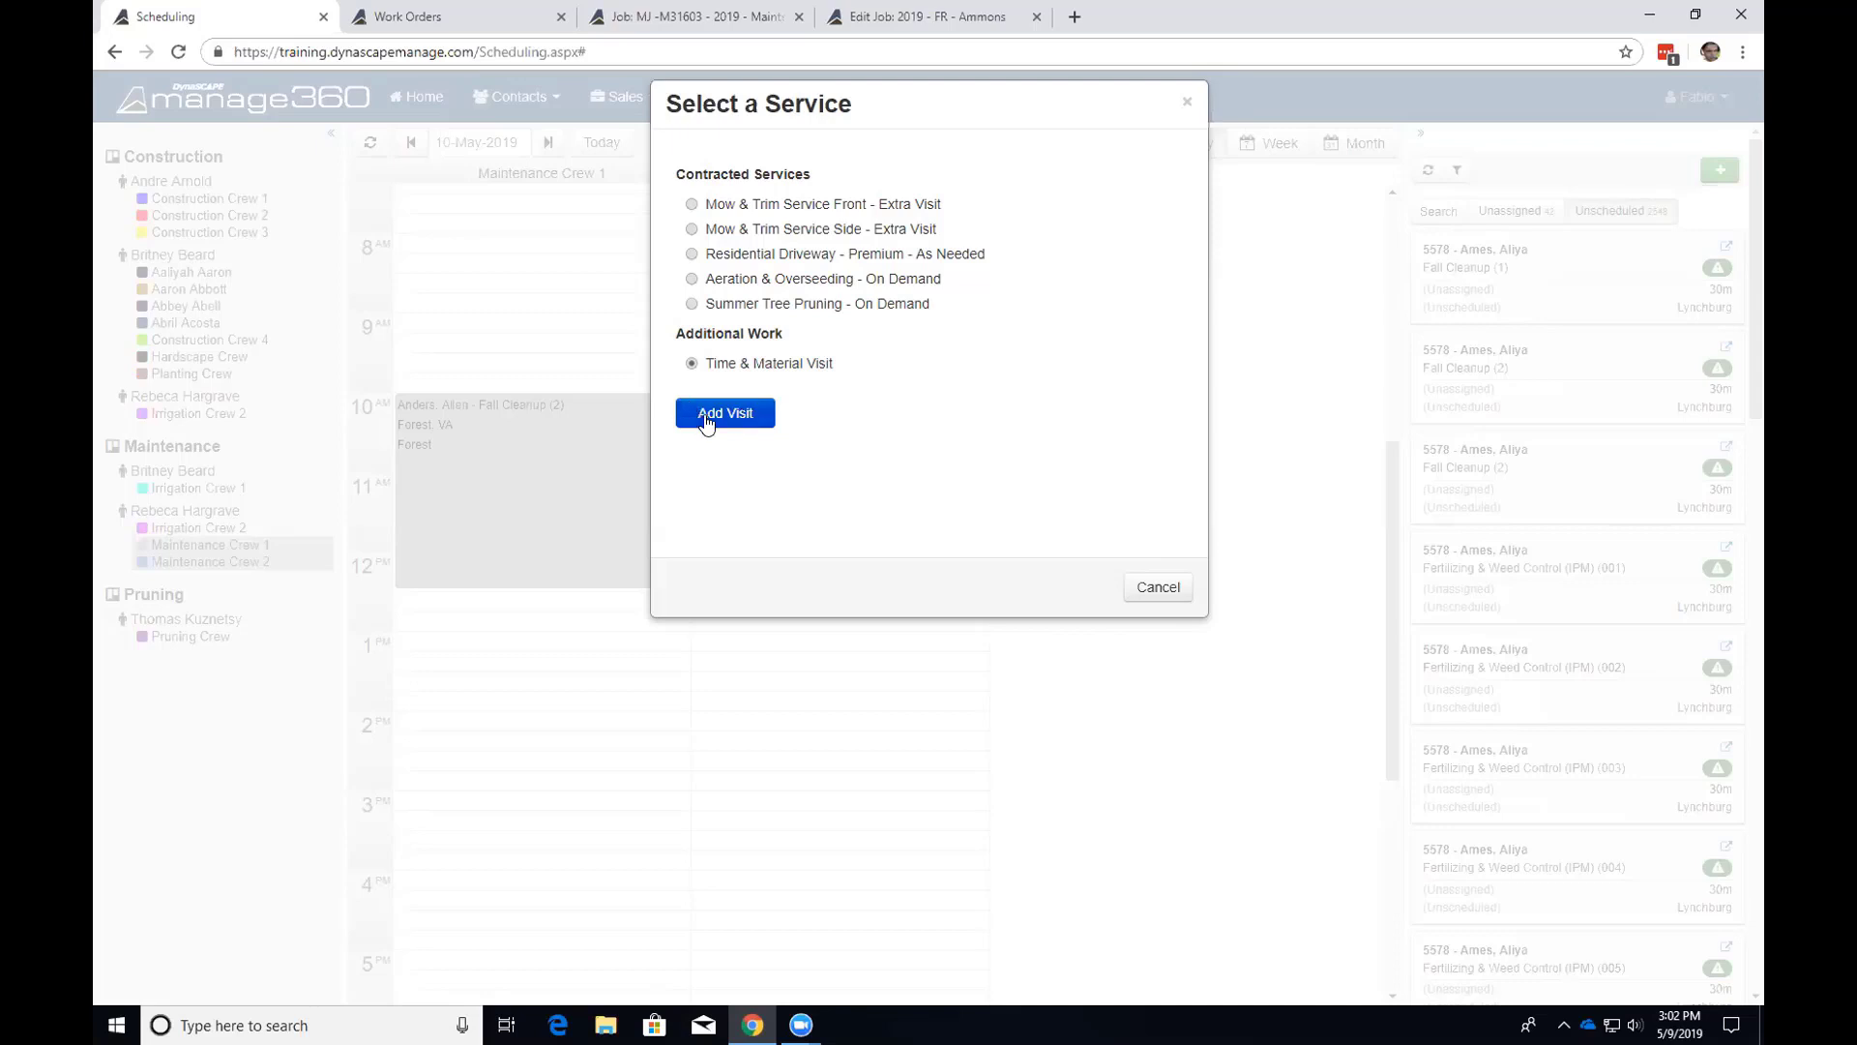
{"action": "left_click", "coordinate": [1178, 592]}
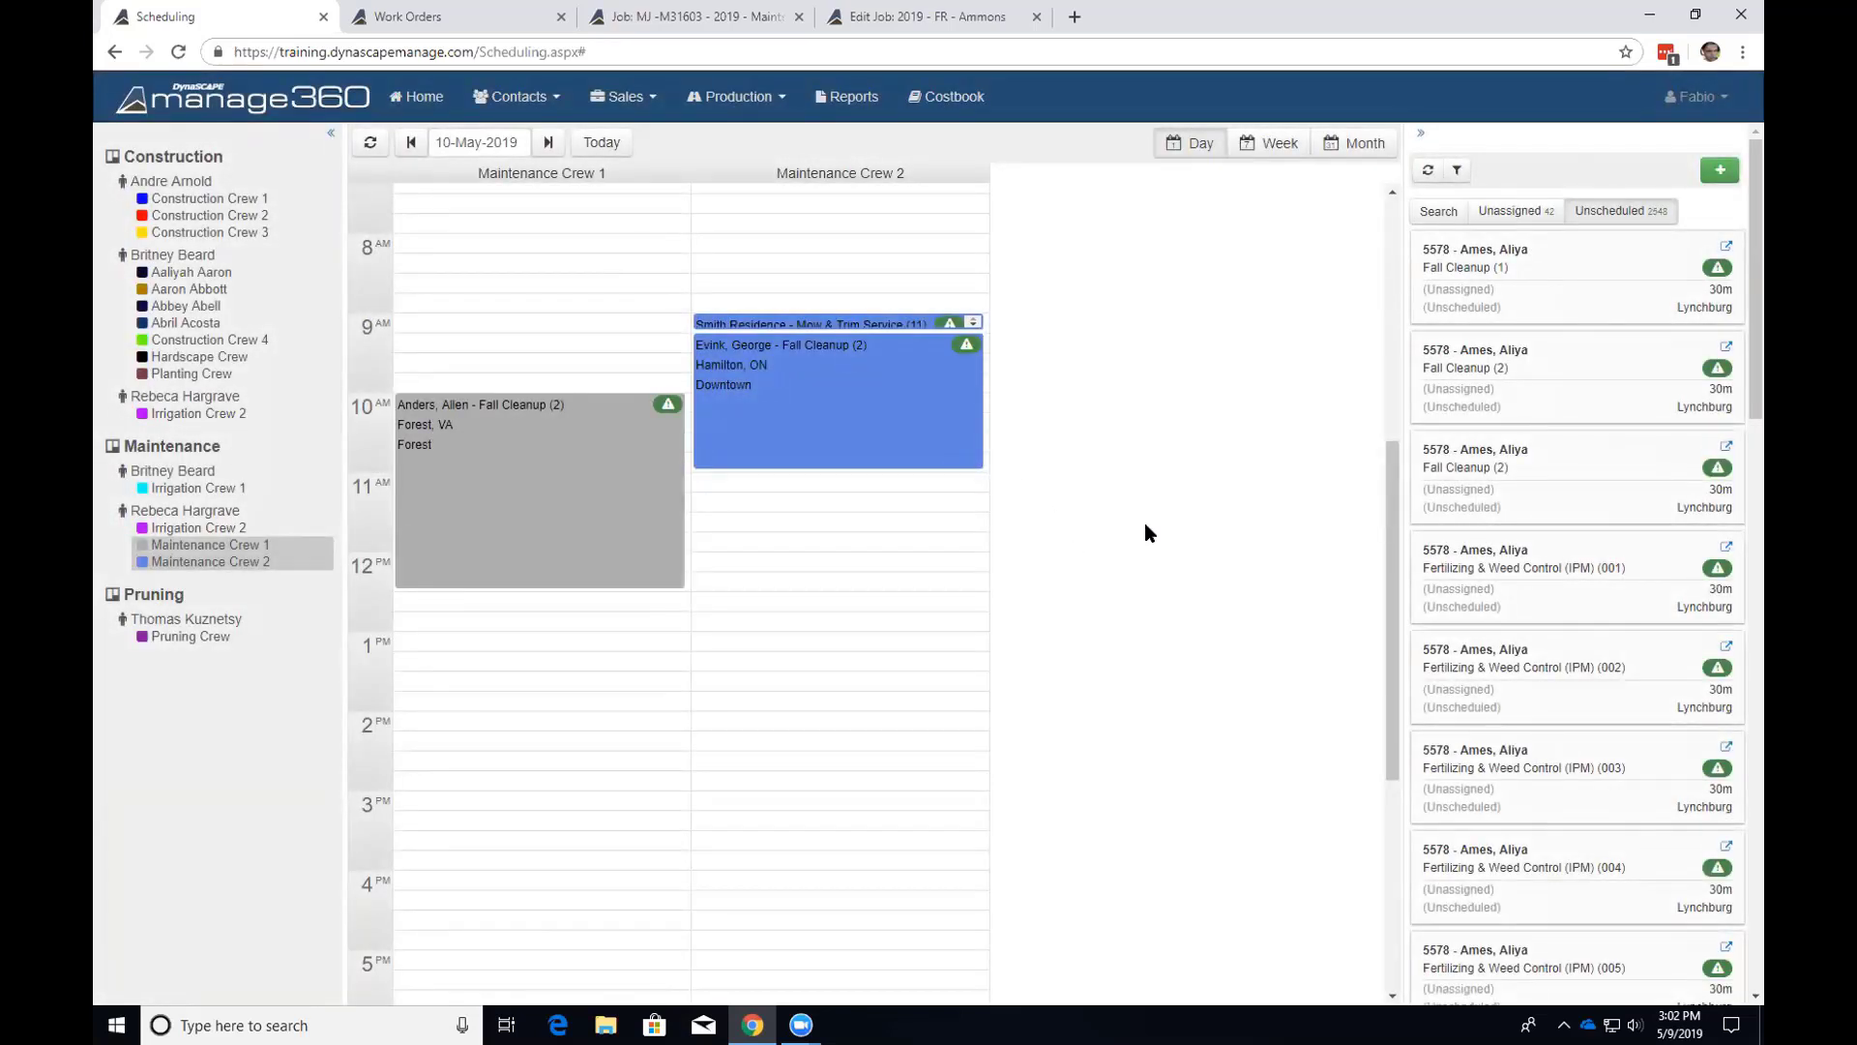
Start creating route occurrences, select all routes, and view the available route filter criteria.
{"action": "left_click", "coordinate": [1720, 171]}
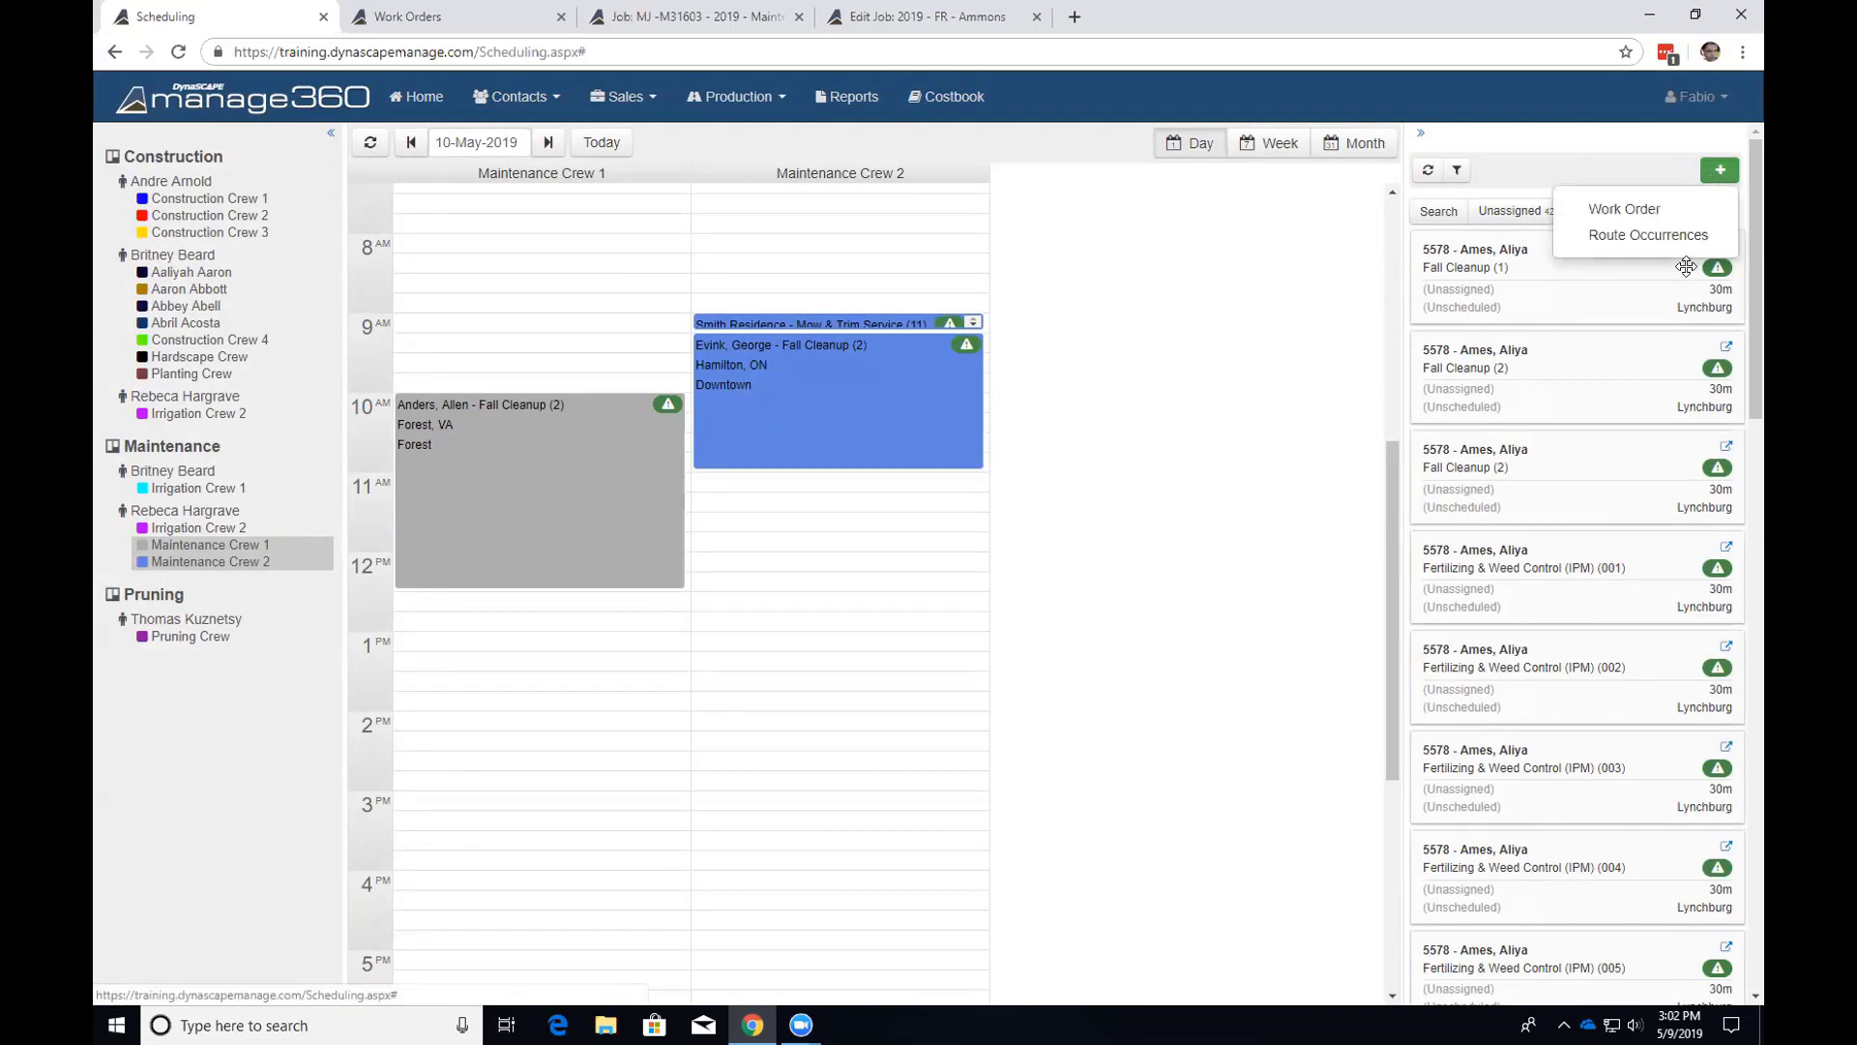
{"action": "left_click", "coordinate": [1634, 236]}
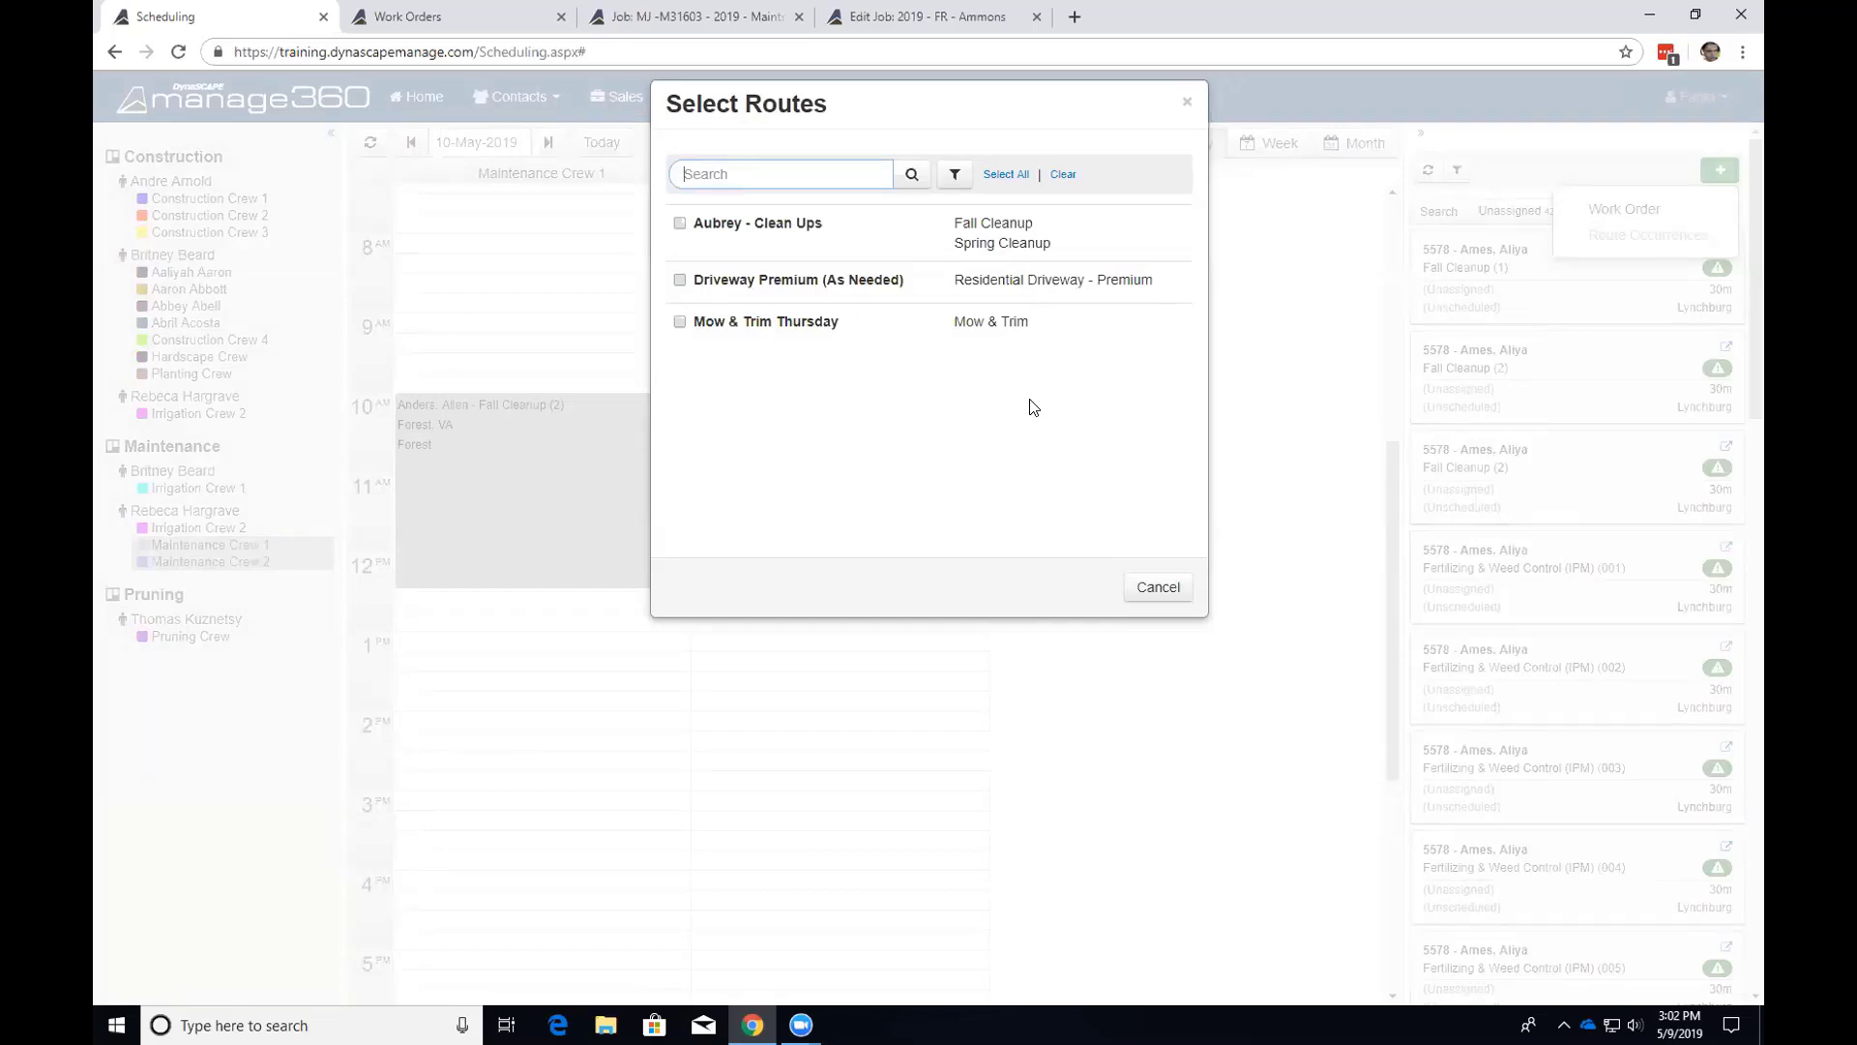
{"action": "left_click", "coordinate": [680, 226]}
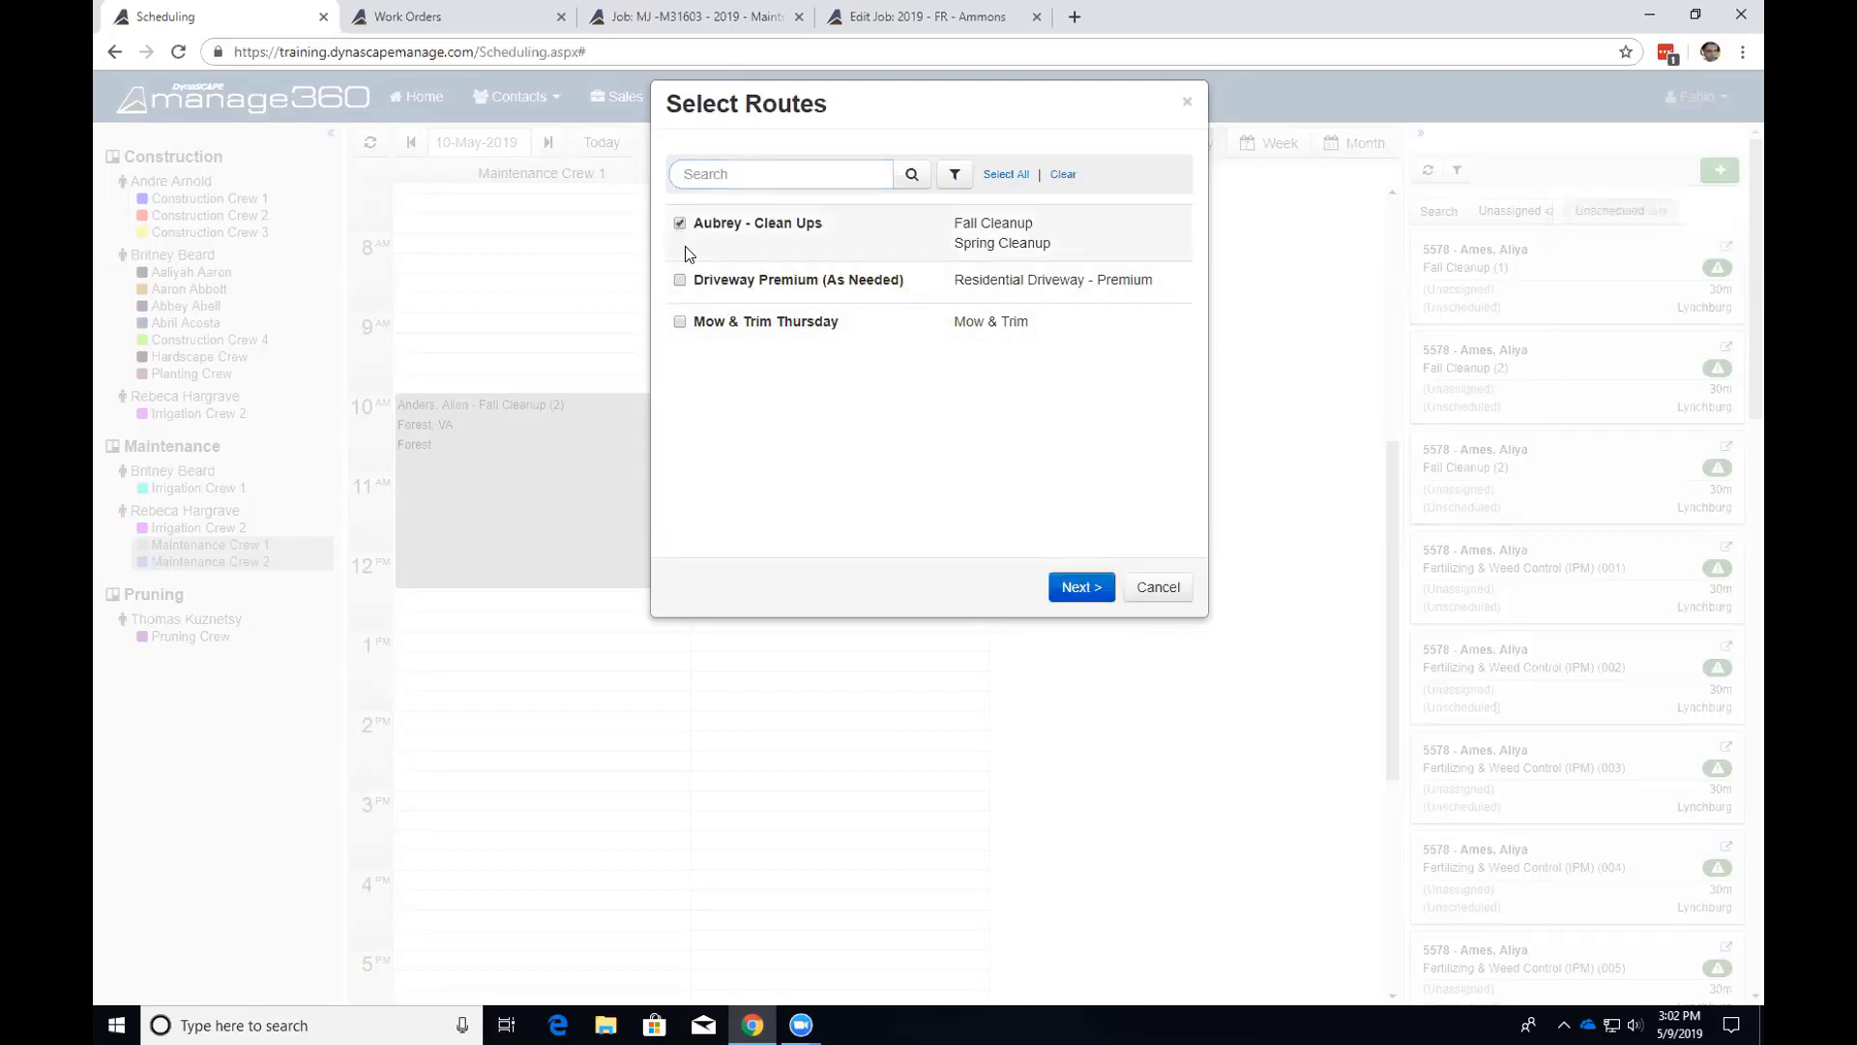
{"action": "left_click", "coordinate": [681, 224]}
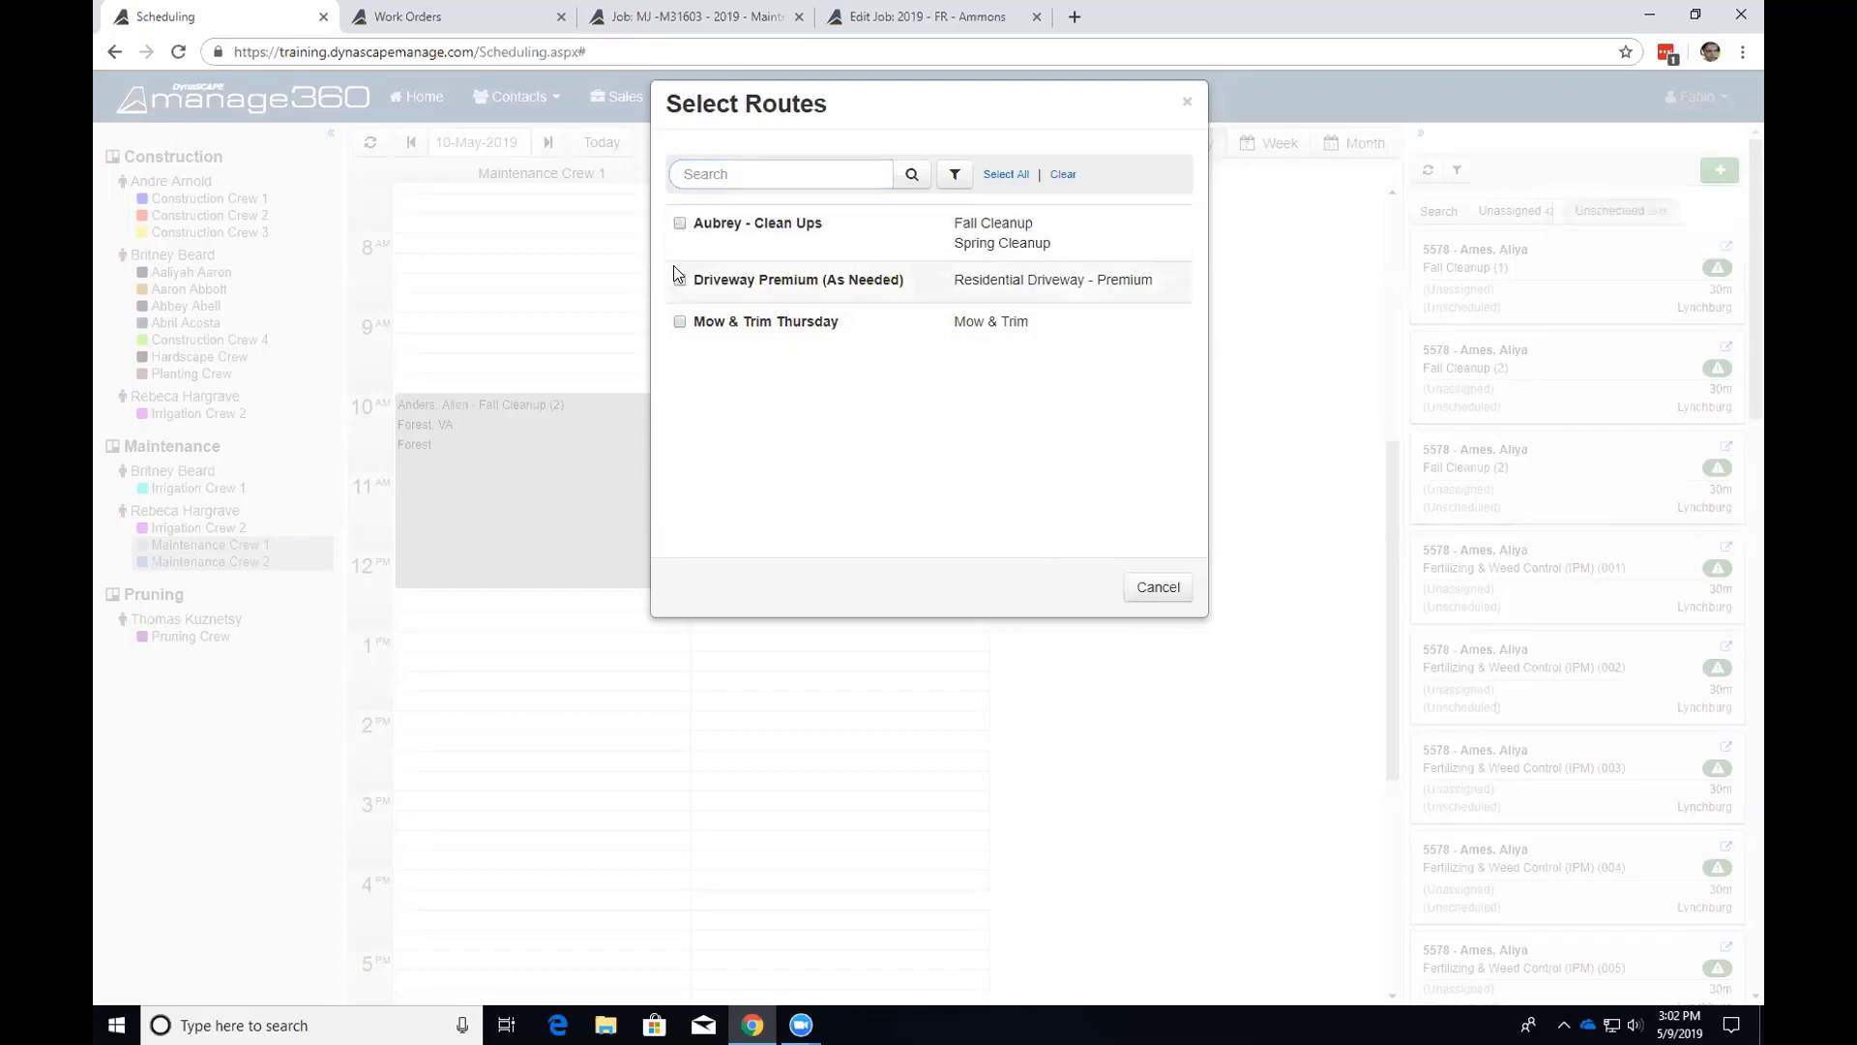
{"action": "left_click", "coordinate": [1018, 183]}
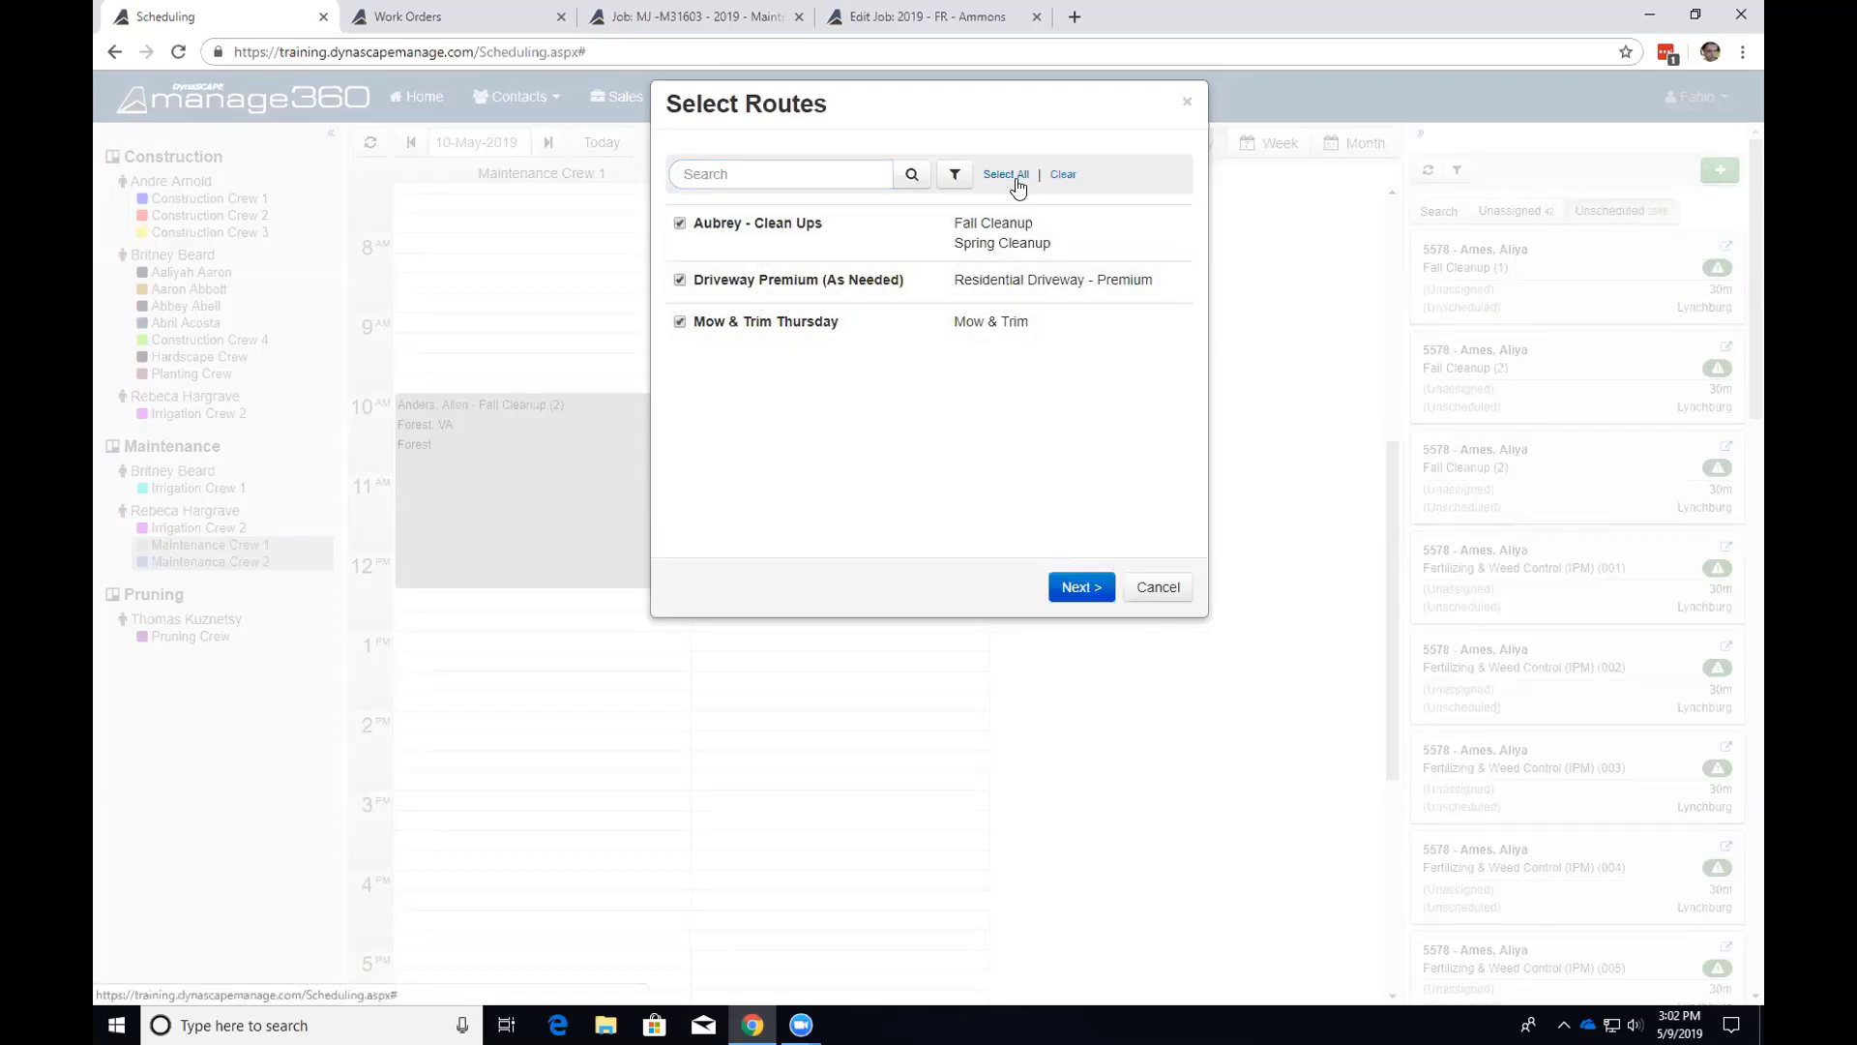
{"action": "left_click", "coordinate": [970, 180]}
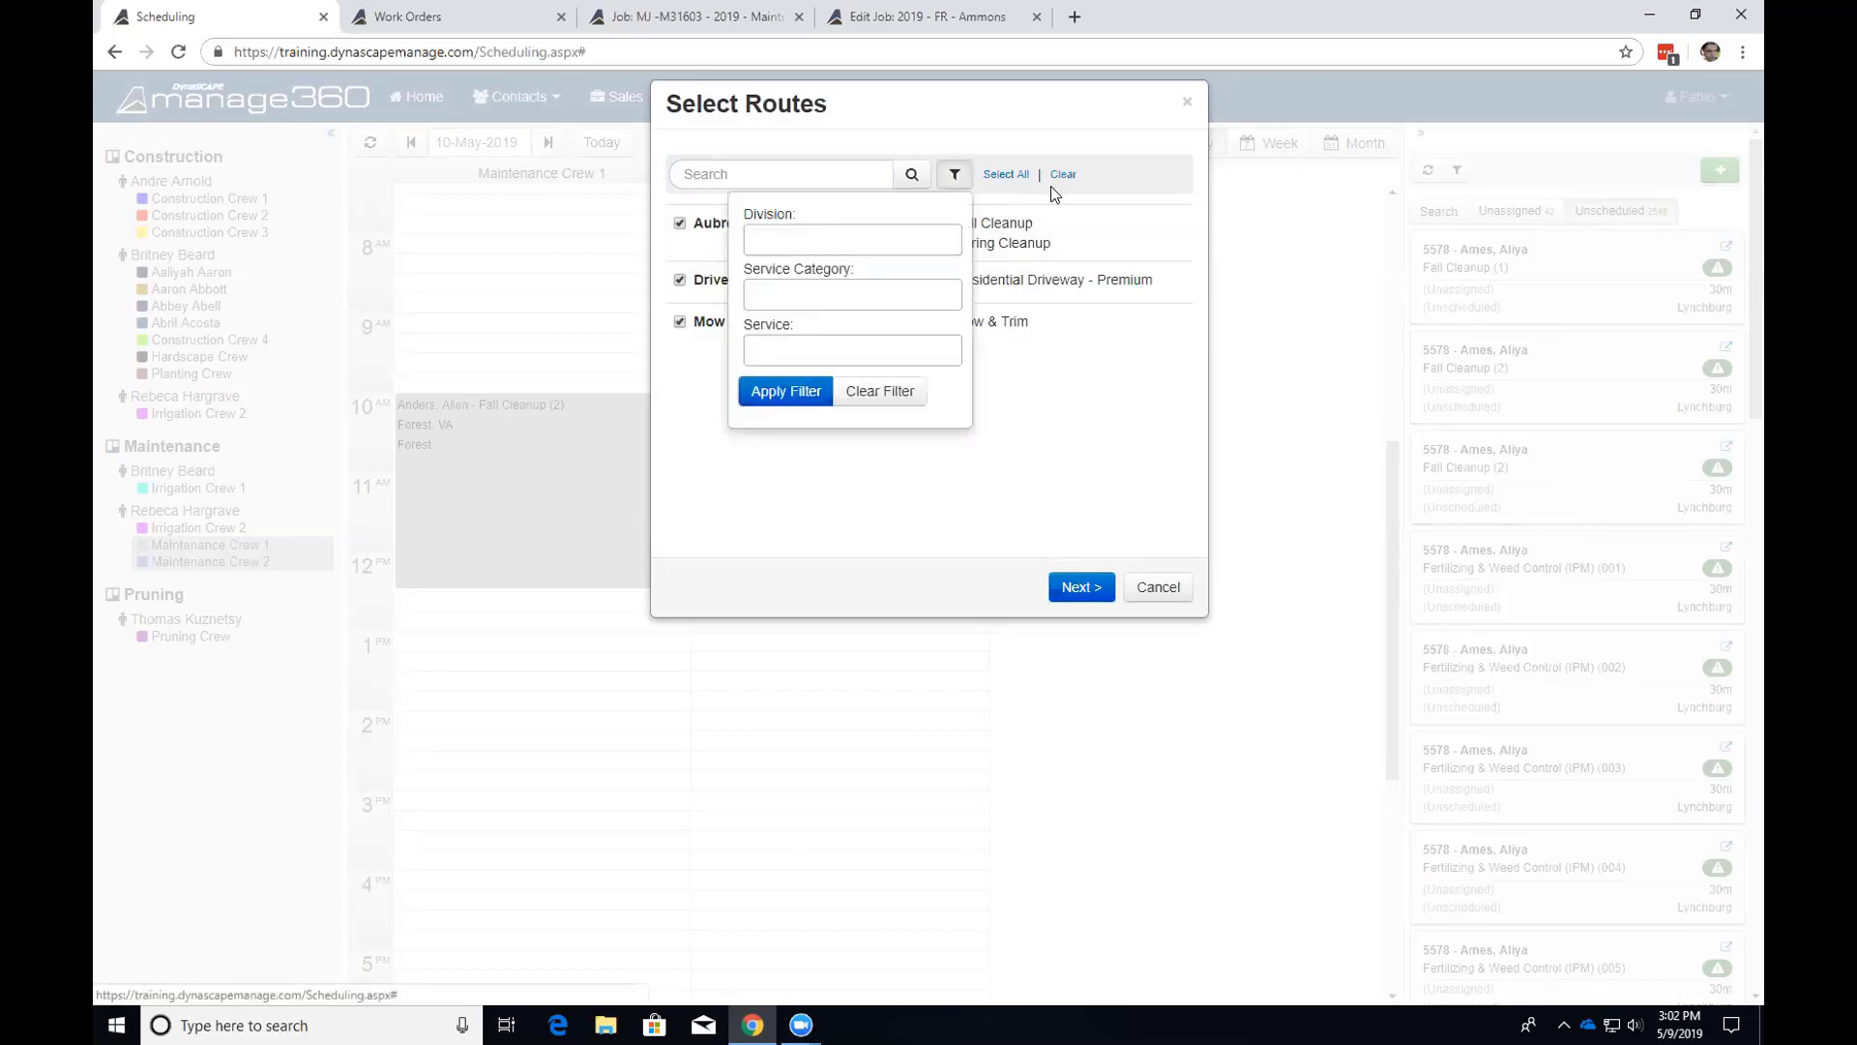
{"action": "left_click", "coordinate": [1125, 182]}
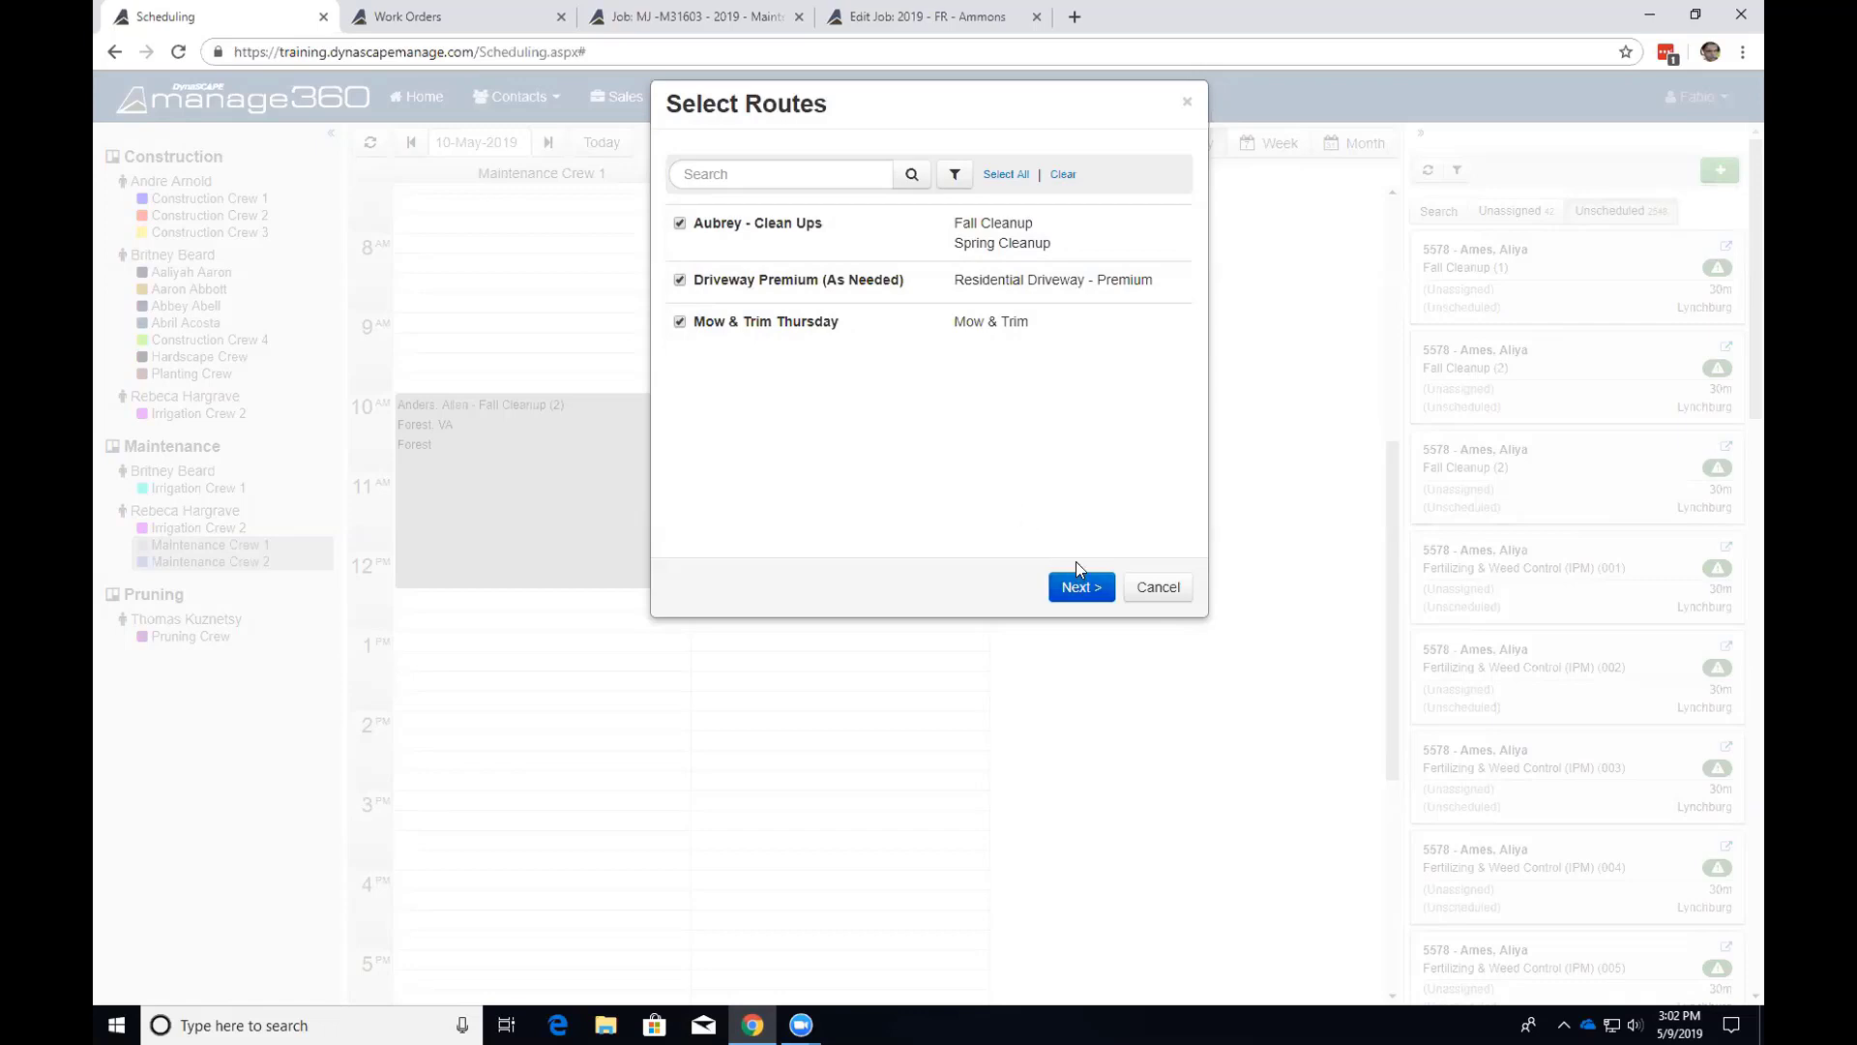
Search the routes for "clean" and reset the search to list all routes without any selection.
{"action": "left_click", "coordinate": [1063, 175]}
{"action": "left_click", "coordinate": [795, 174]}
{"action": "type", "text": "clean"}
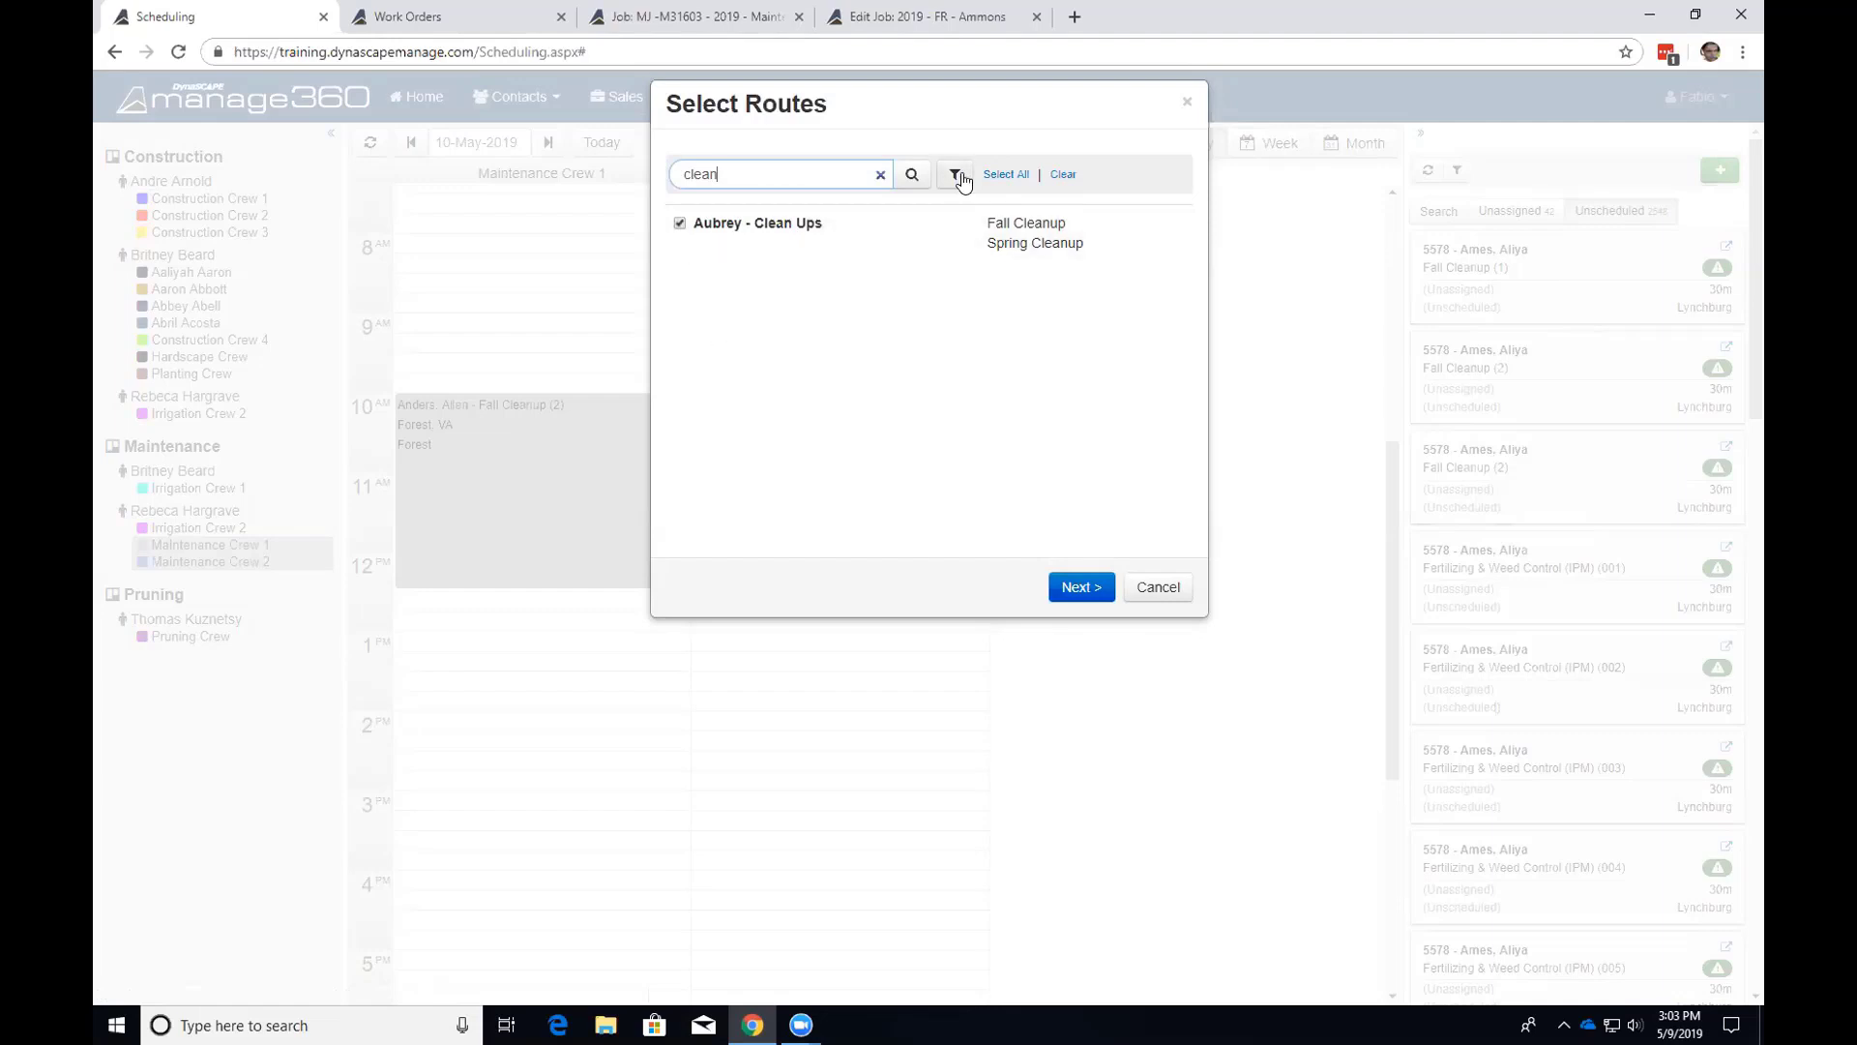
{"action": "left_click", "coordinate": [881, 176]}
{"action": "left_click", "coordinate": [909, 179]}
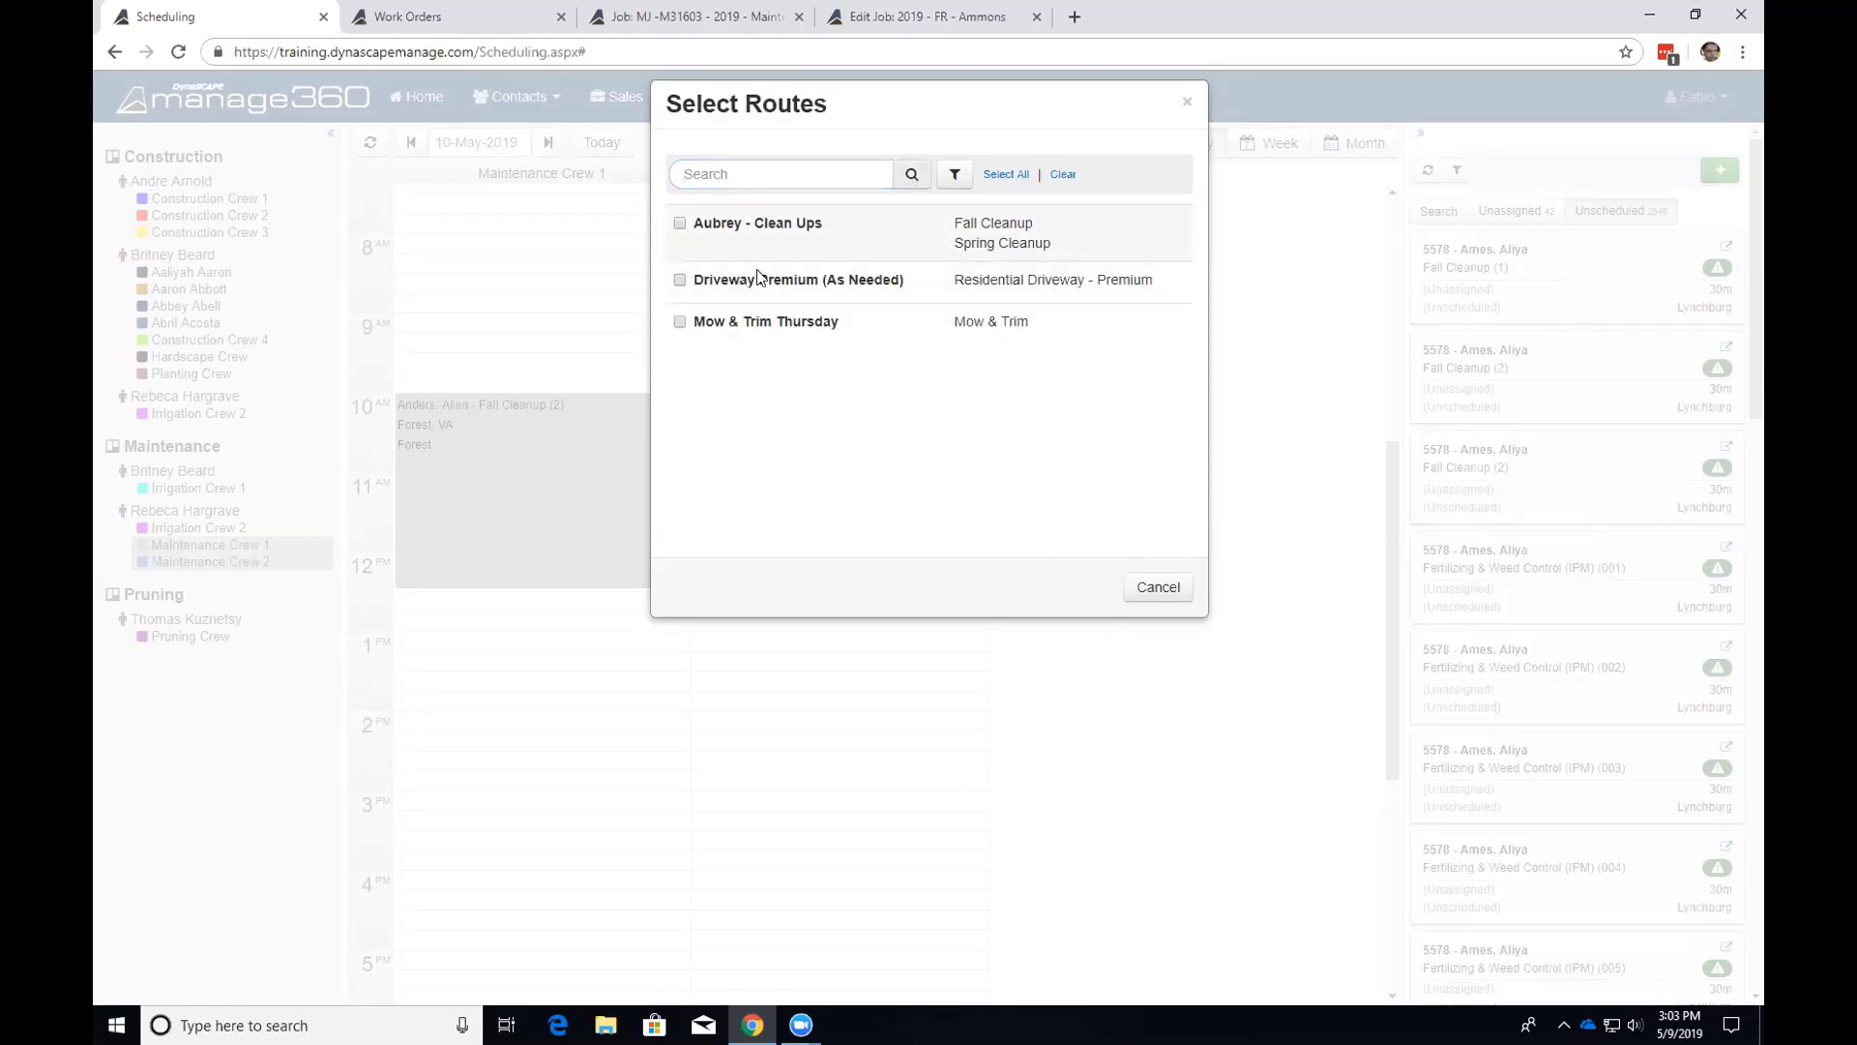
Choose only the Aubrey - Clean Ups route for the new occurrence and assign it to Maintenance Crew 2.
{"action": "left_click", "coordinate": [680, 224]}
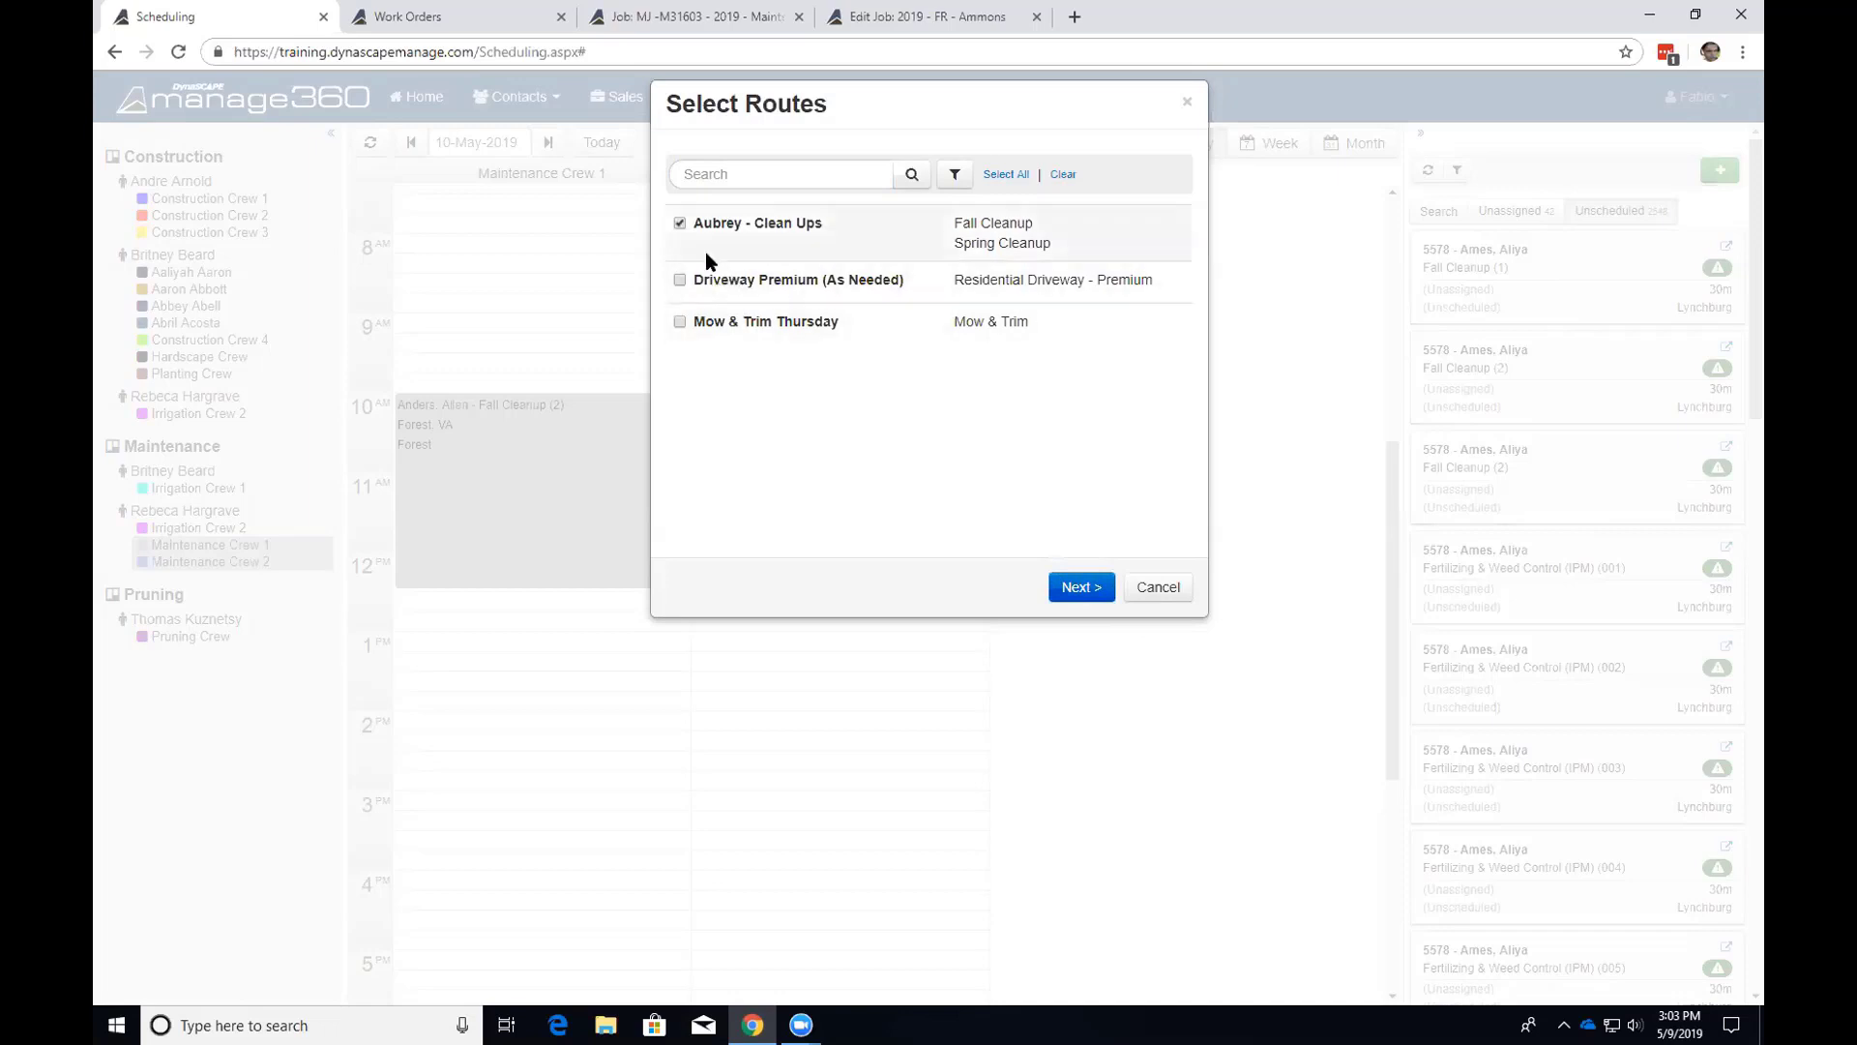
{"action": "left_click", "coordinate": [1078, 590]}
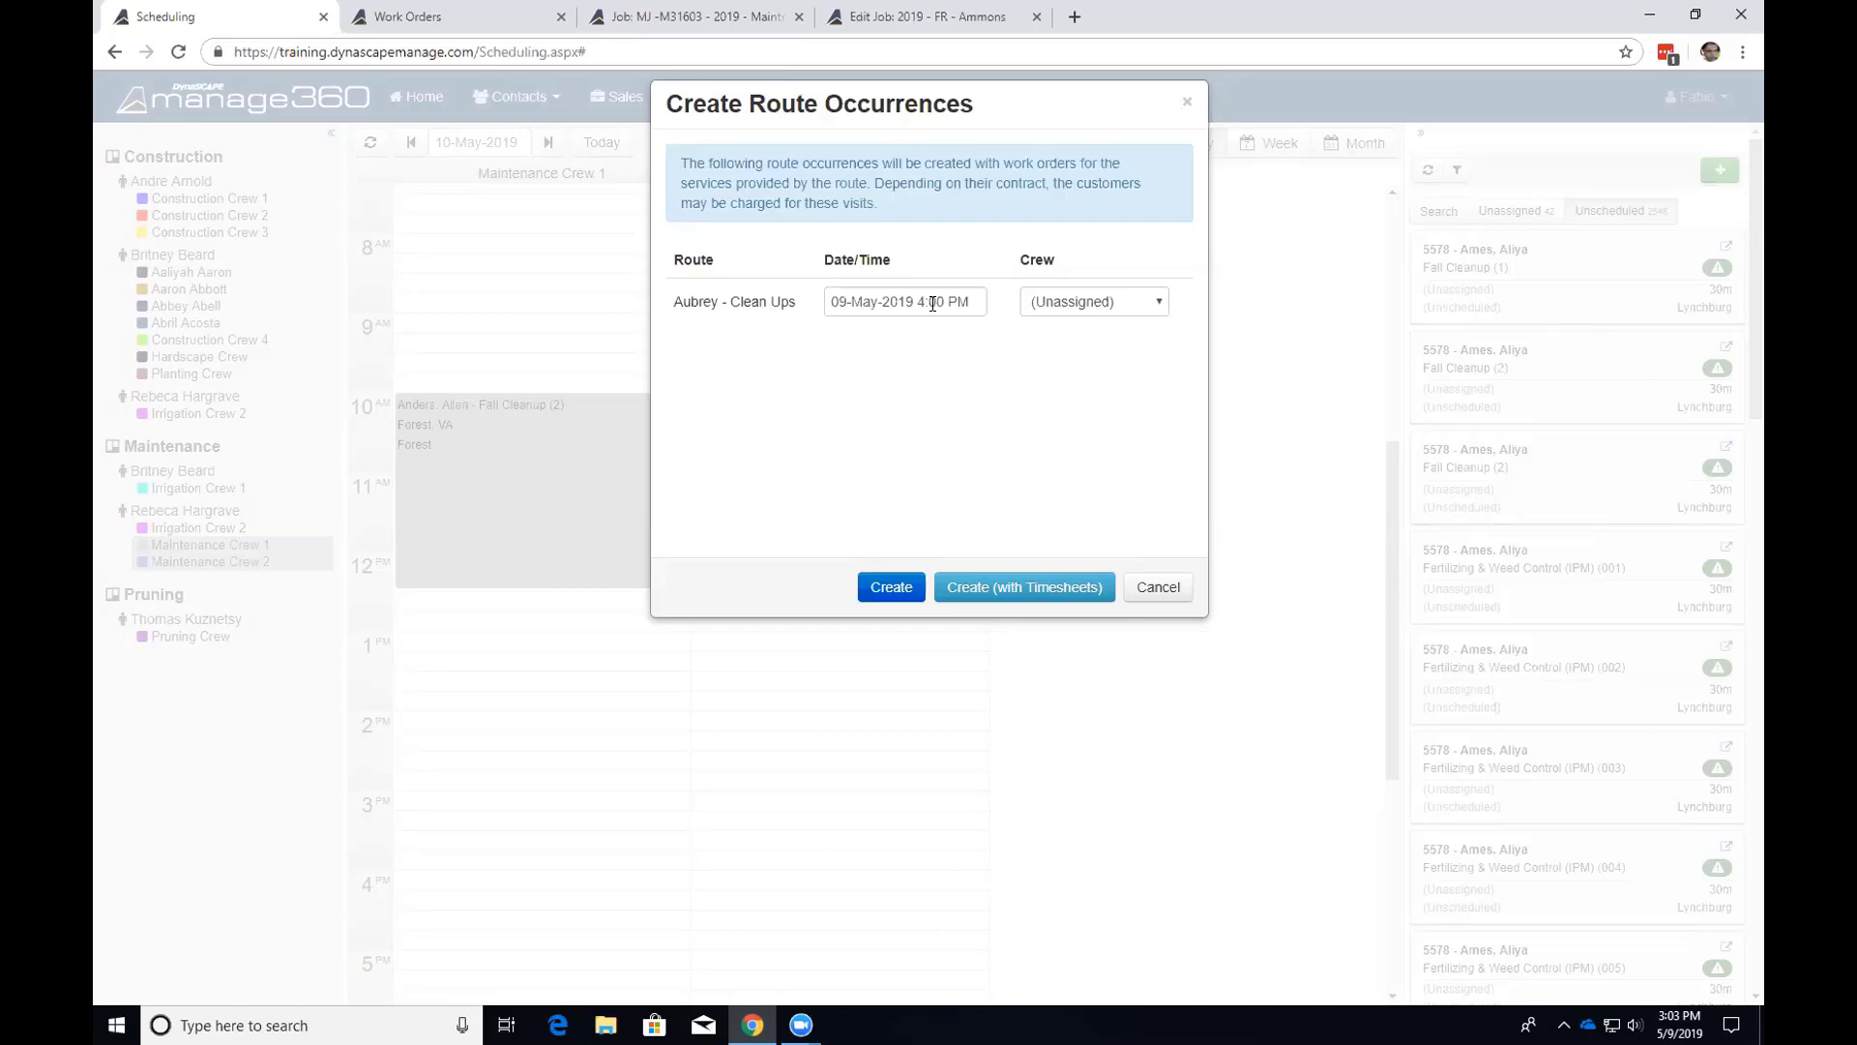
{"action": "left_click", "coordinate": [933, 303]}
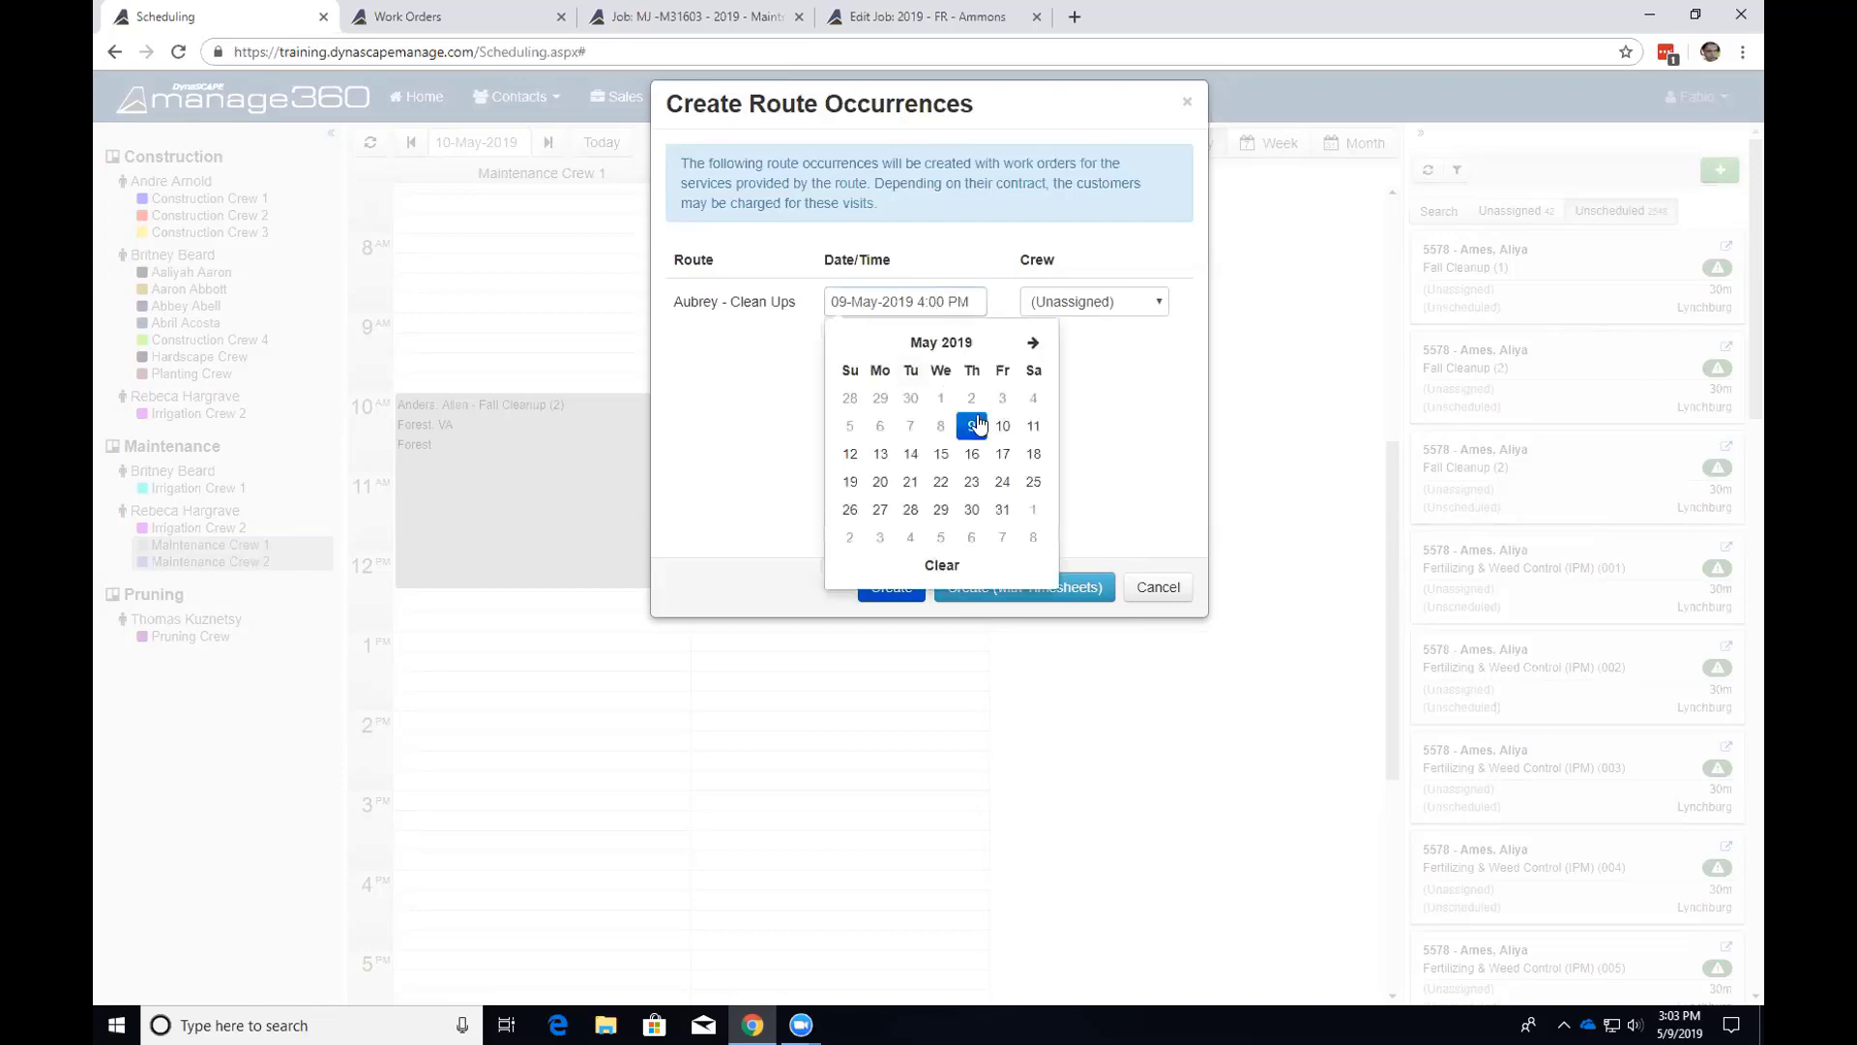
{"action": "left_click", "coordinate": [775, 340]}
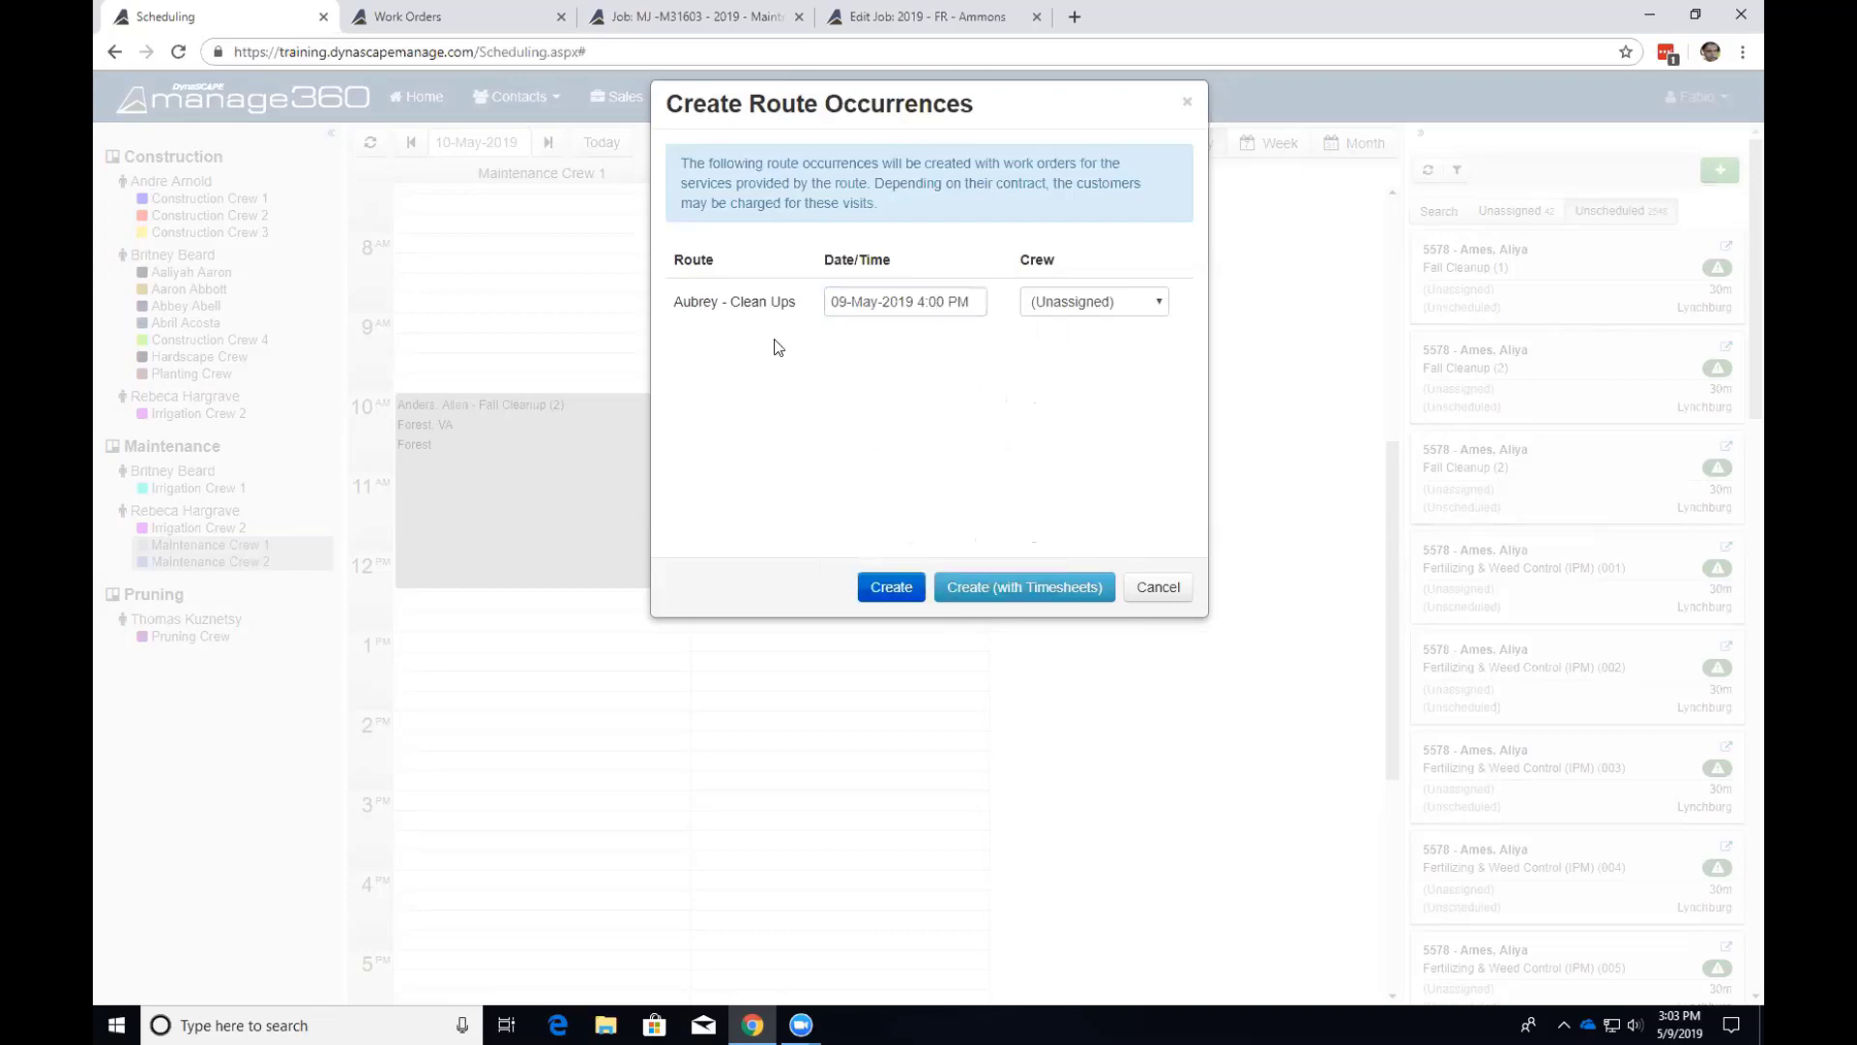
{"action": "left_click", "coordinate": [1134, 307]}
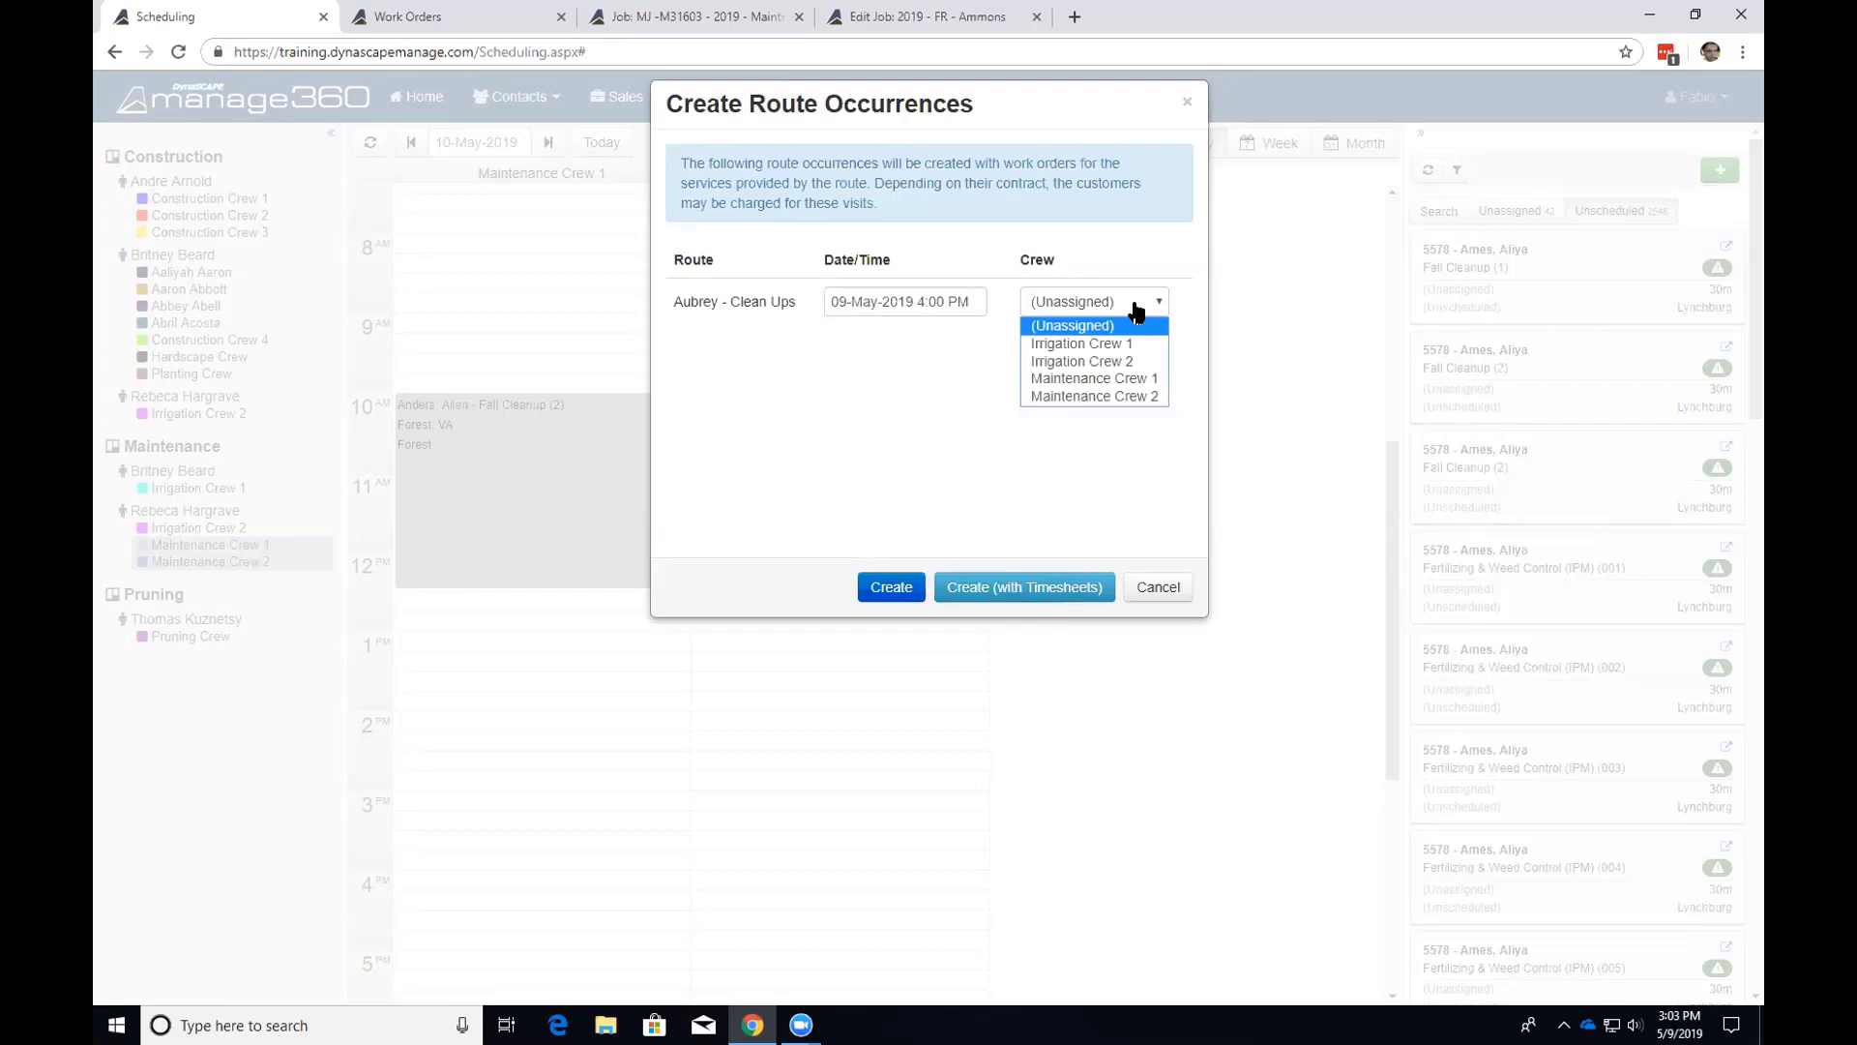
{"action": "left_click", "coordinate": [1118, 387]}
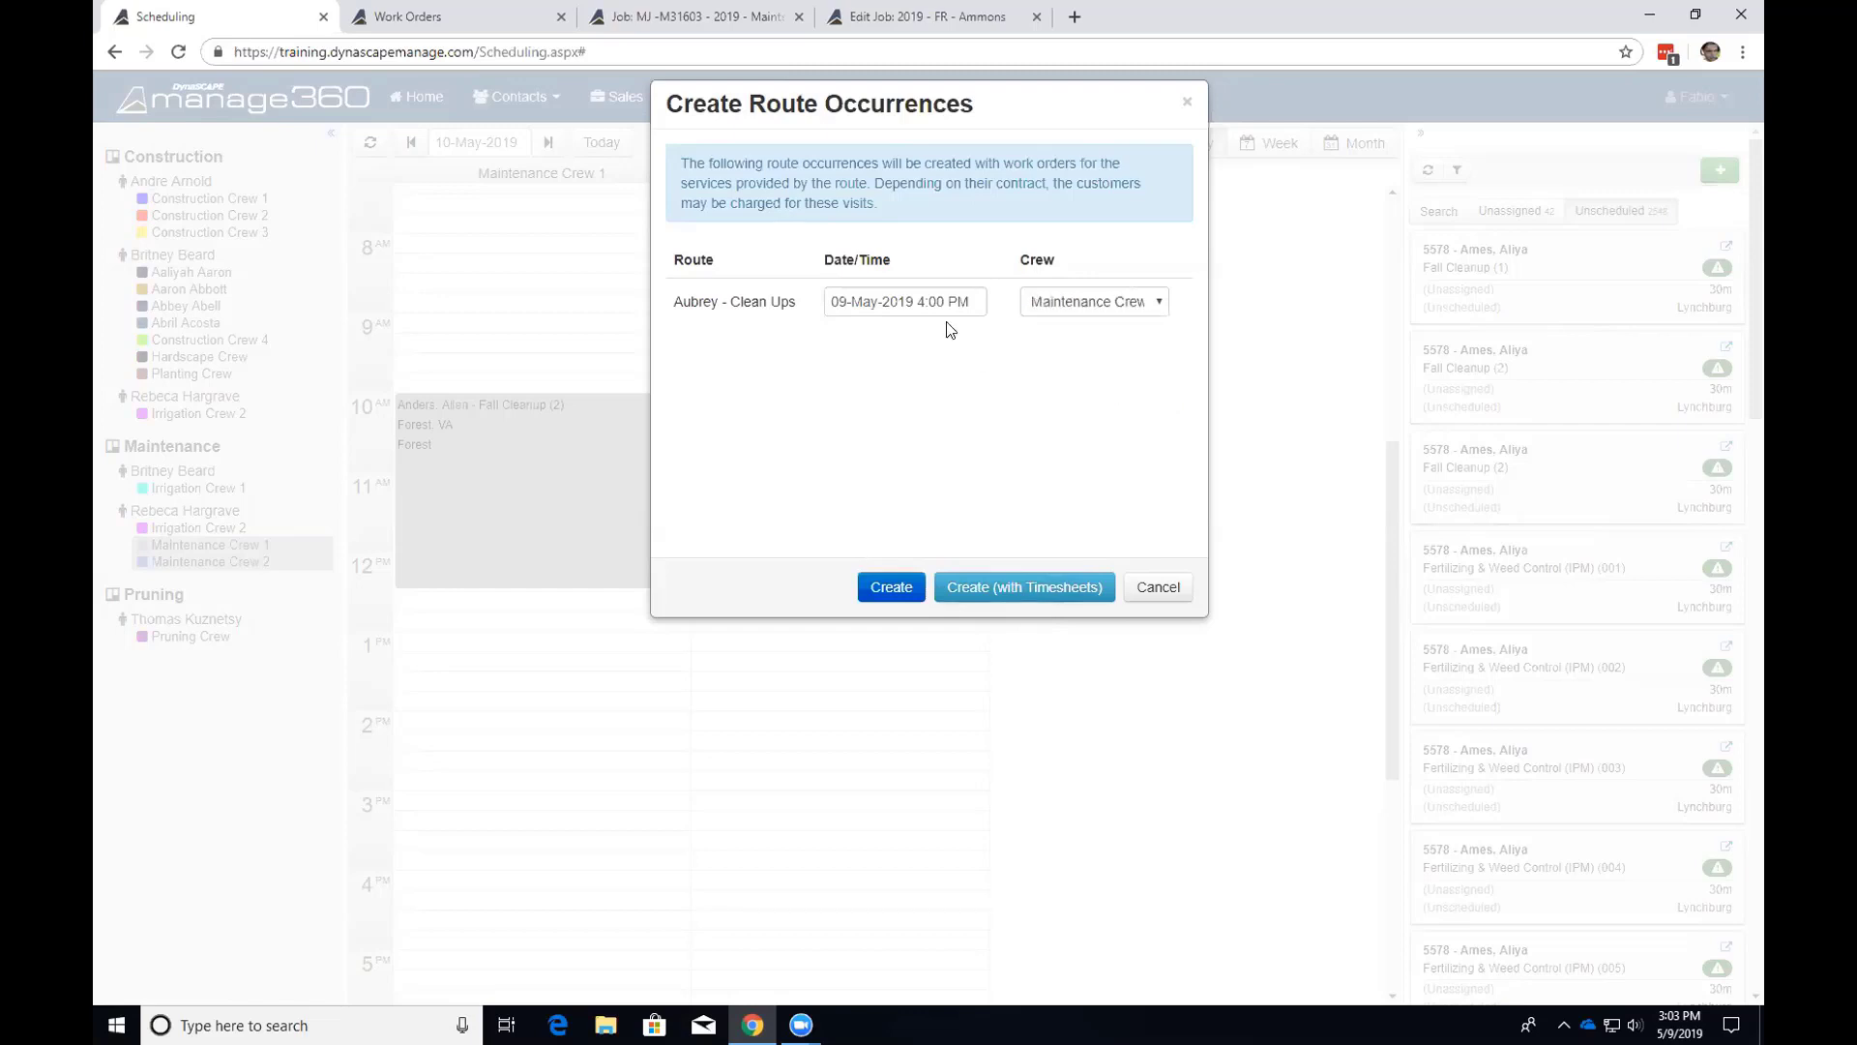
Schedule the Aubrey - Clean Ups occurrence for 13-May-2019 8:00 AM and create it with timesheets.
{"action": "left_click", "coordinate": [912, 309]}
{"action": "left_click", "coordinate": [880, 454]}
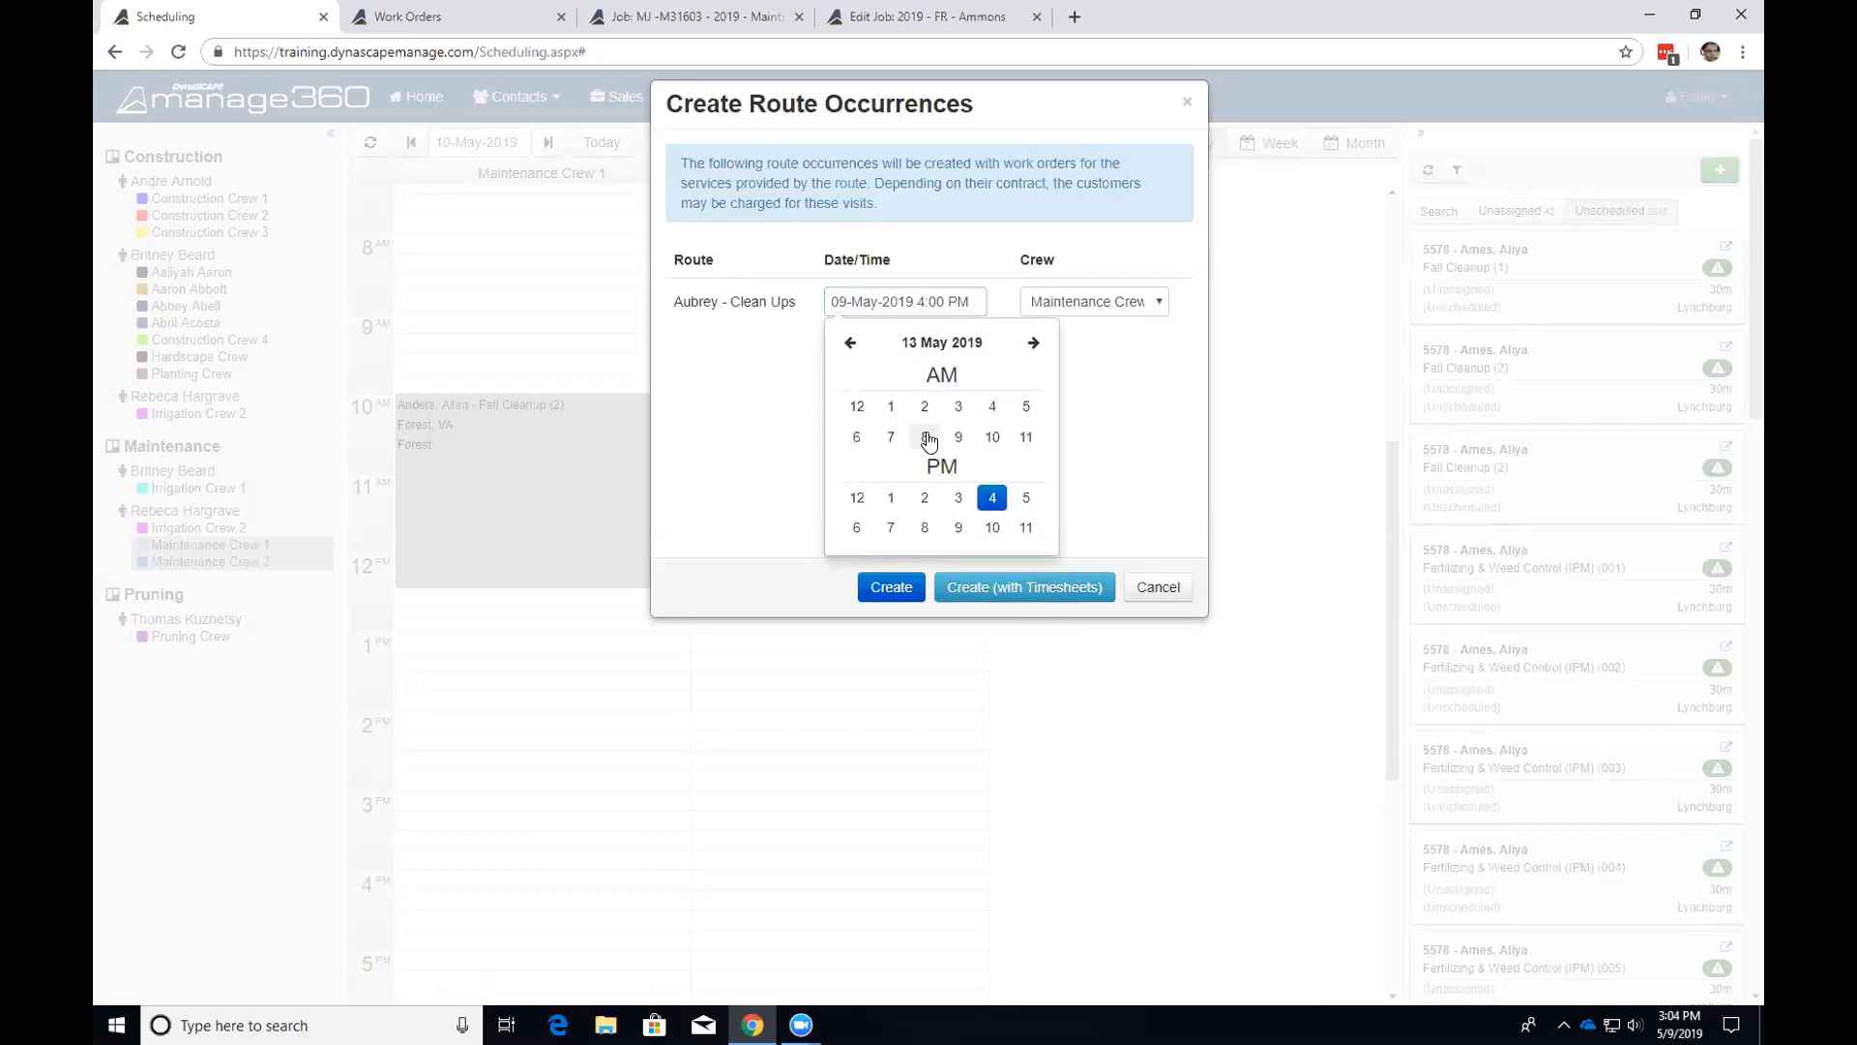
{"action": "left_click", "coordinate": [925, 437]}
{"action": "left_click", "coordinate": [866, 404]}
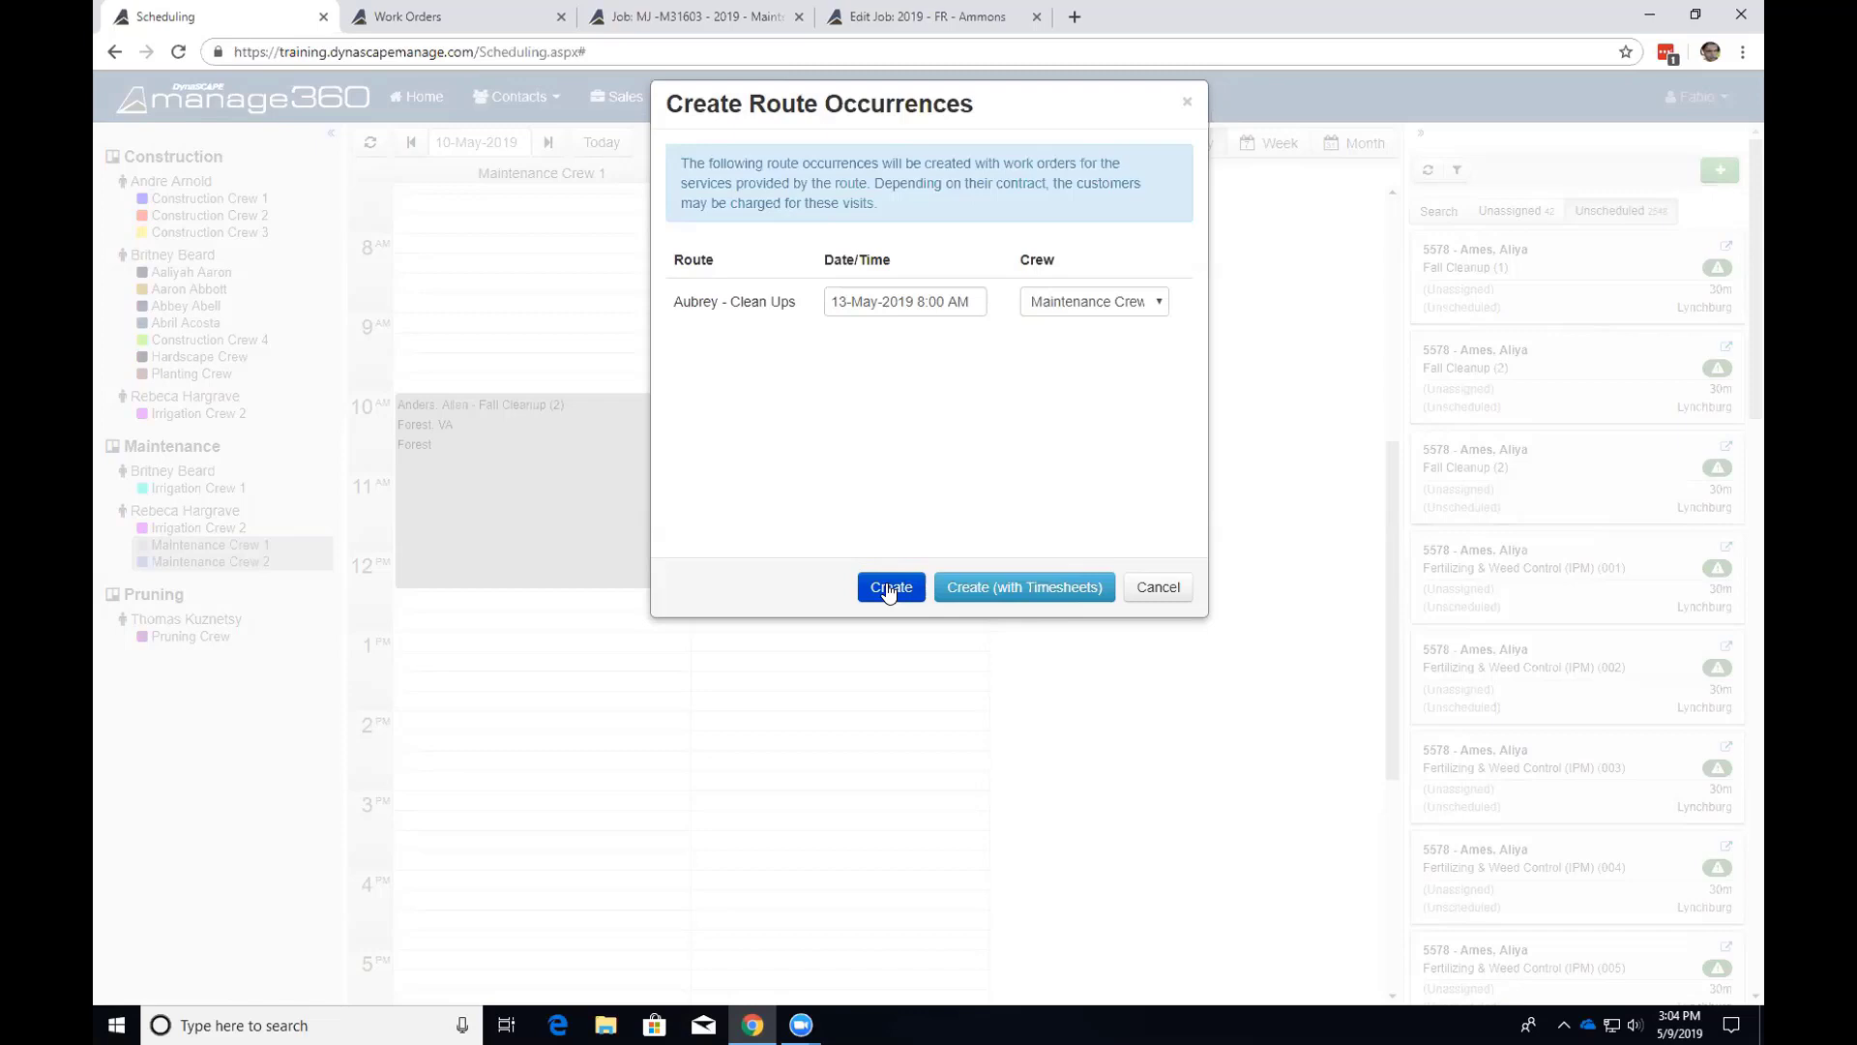
{"action": "left_click", "coordinate": [982, 595]}
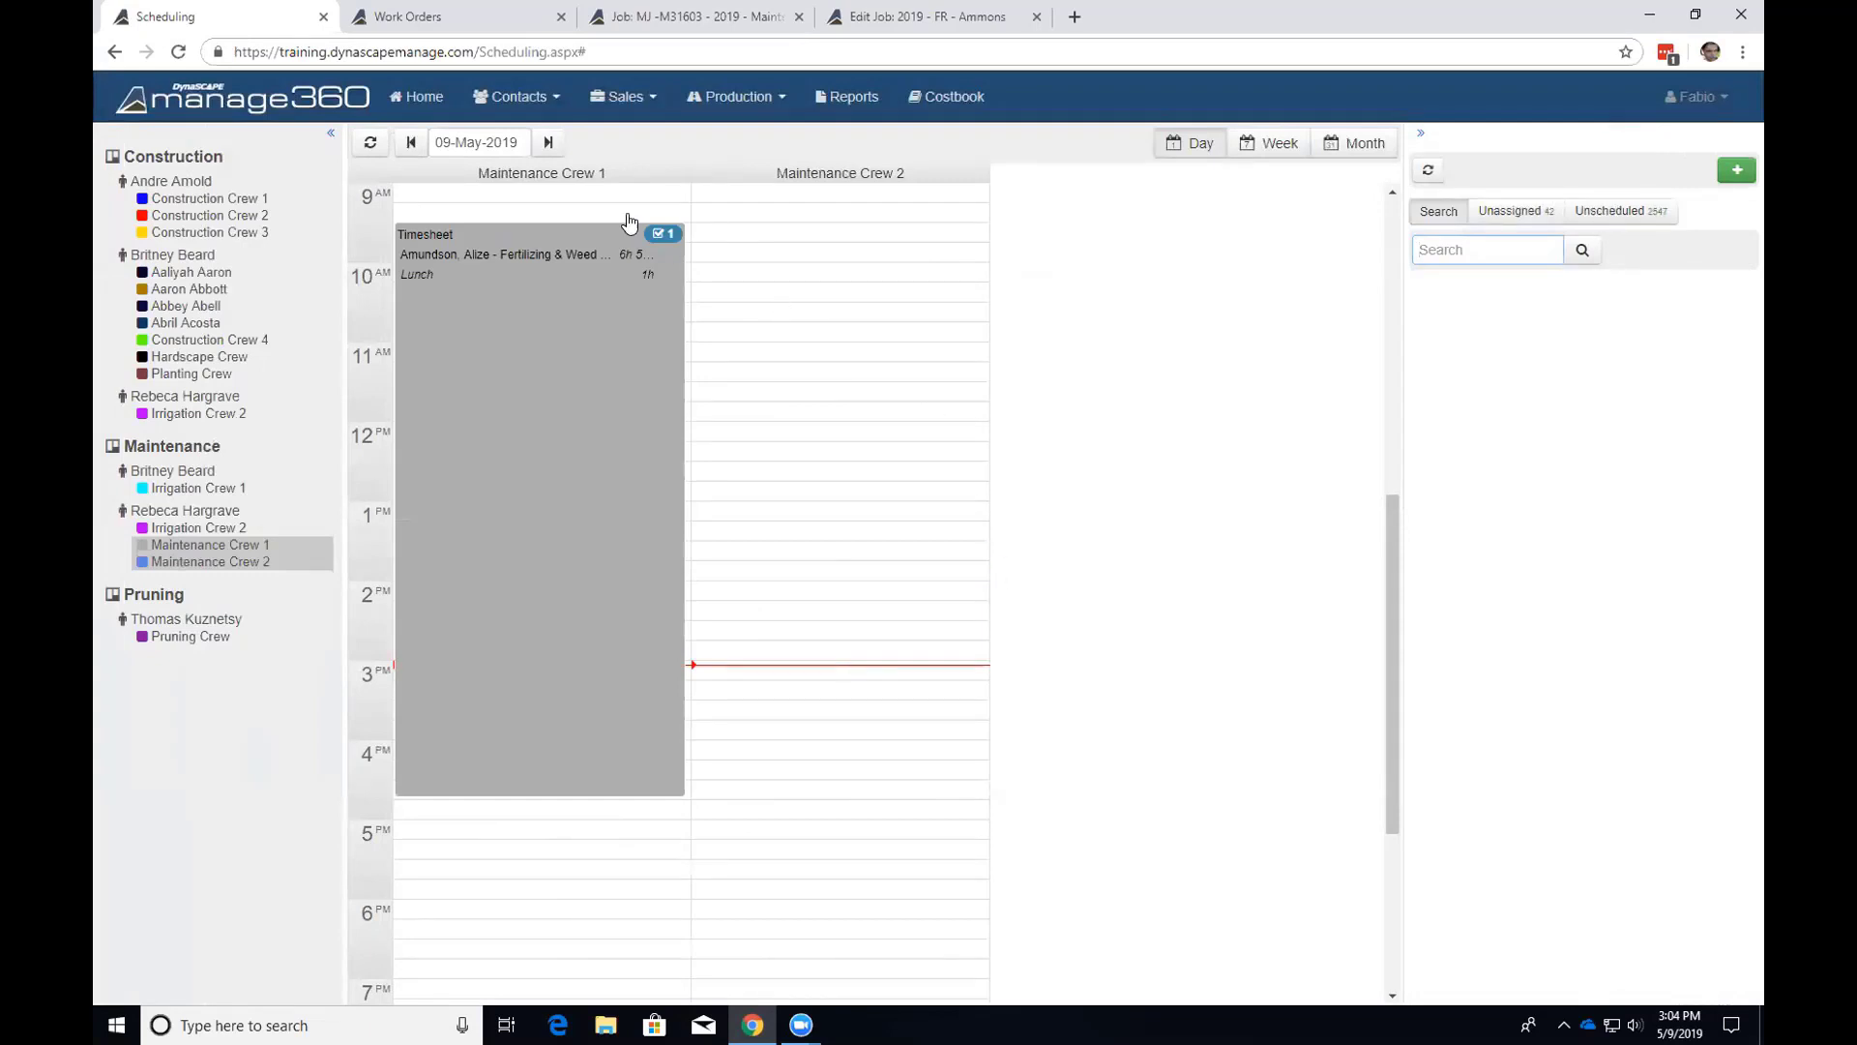
Show the scheduling calendar by week for May 12 to 18, 2019, with the morning hours in view.
{"action": "left_click", "coordinate": [1259, 155]}
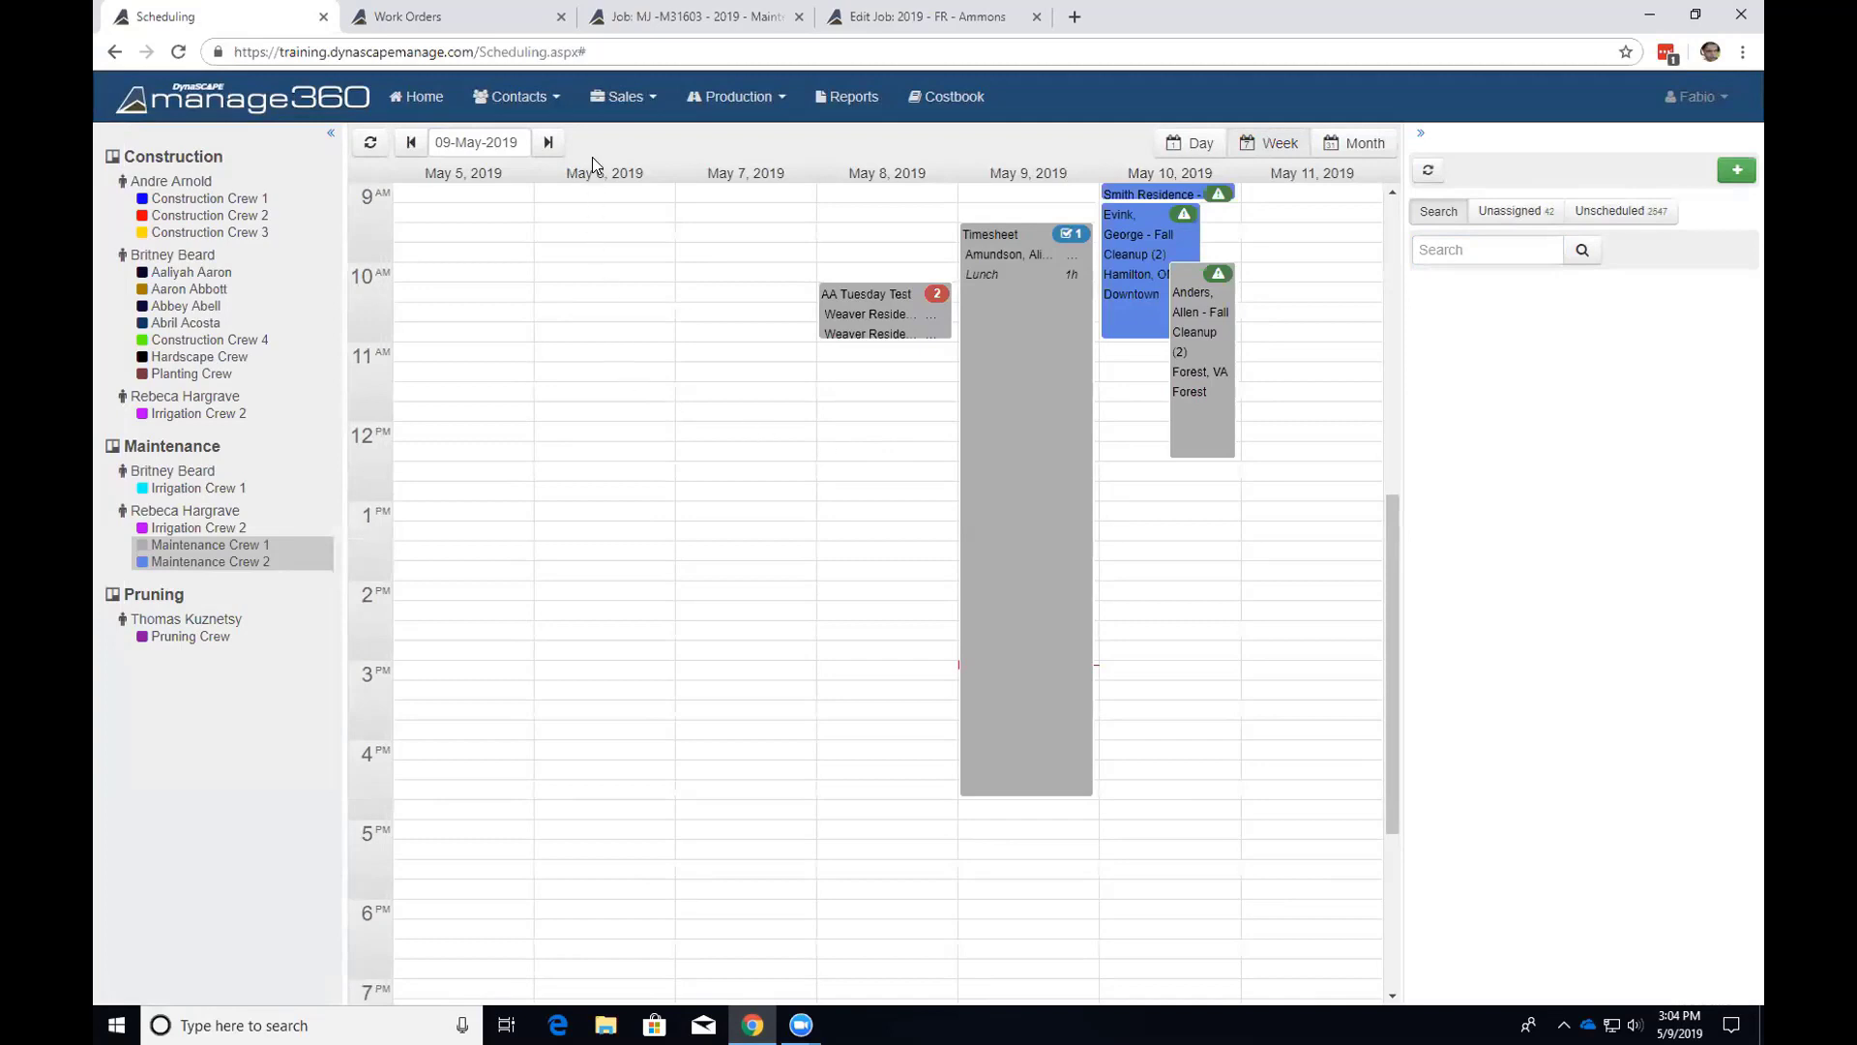
{"action": "left_click", "coordinate": [548, 143]}
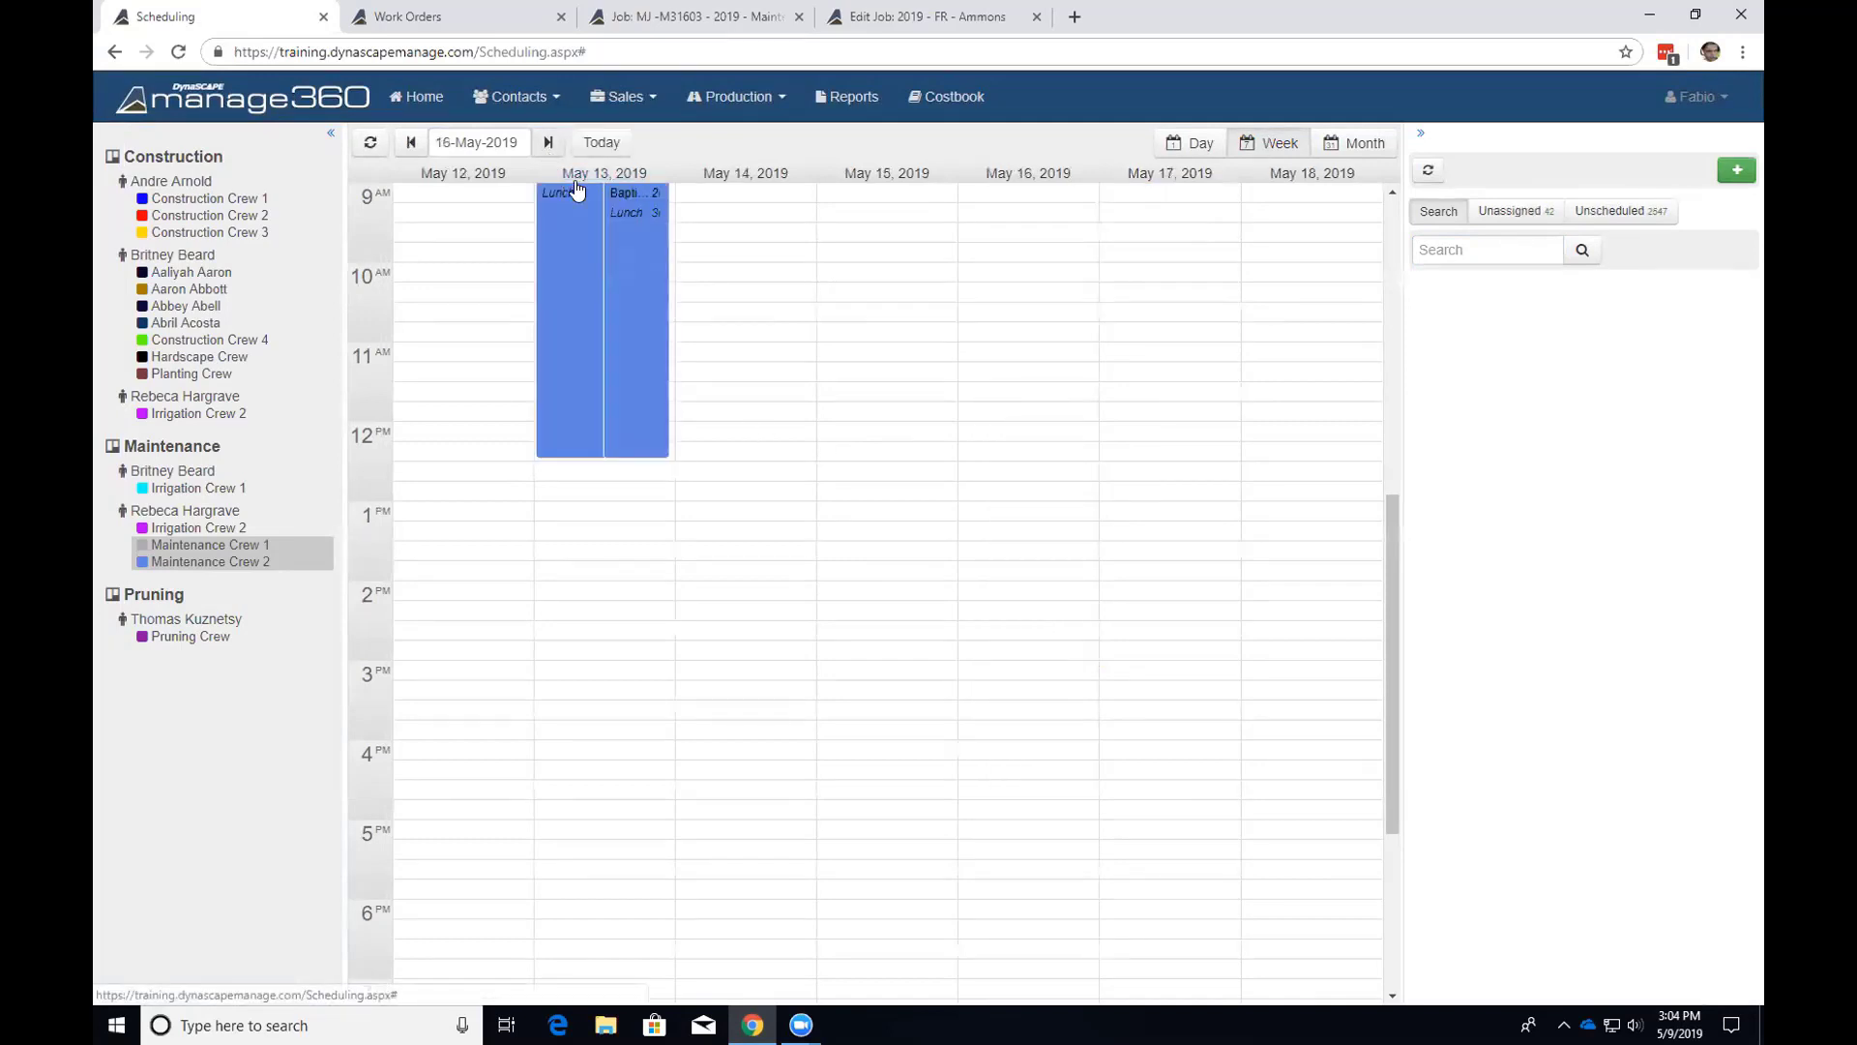
{"action": "scroll", "coordinate": [766, 423], "scroll_direction": "up", "scroll_amount": 1}
{"action": "scroll", "coordinate": [770, 424], "scroll_direction": "up", "scroll_amount": 1}
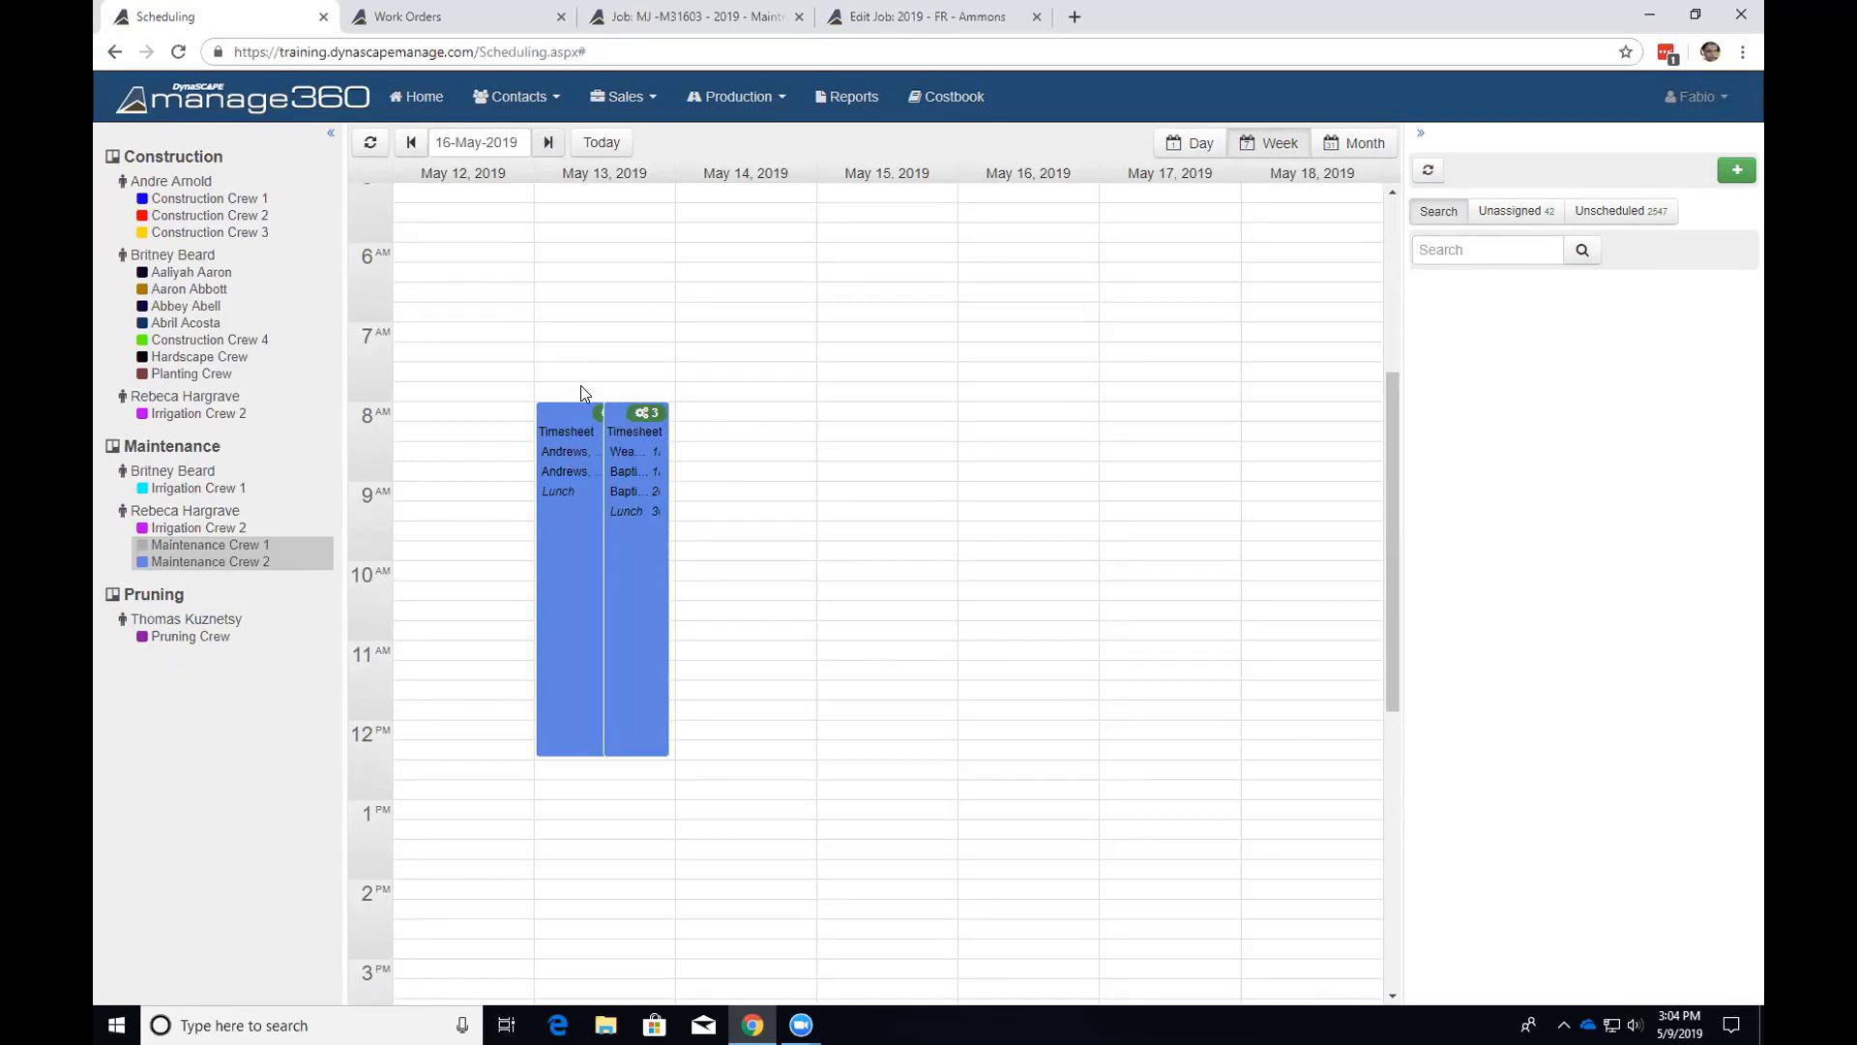
Open the Maintenance Crew 2 timesheet of May 13, 2019 containing the Mow & Trim work orders and delete it.
{"action": "left_click", "coordinate": [567, 416]}
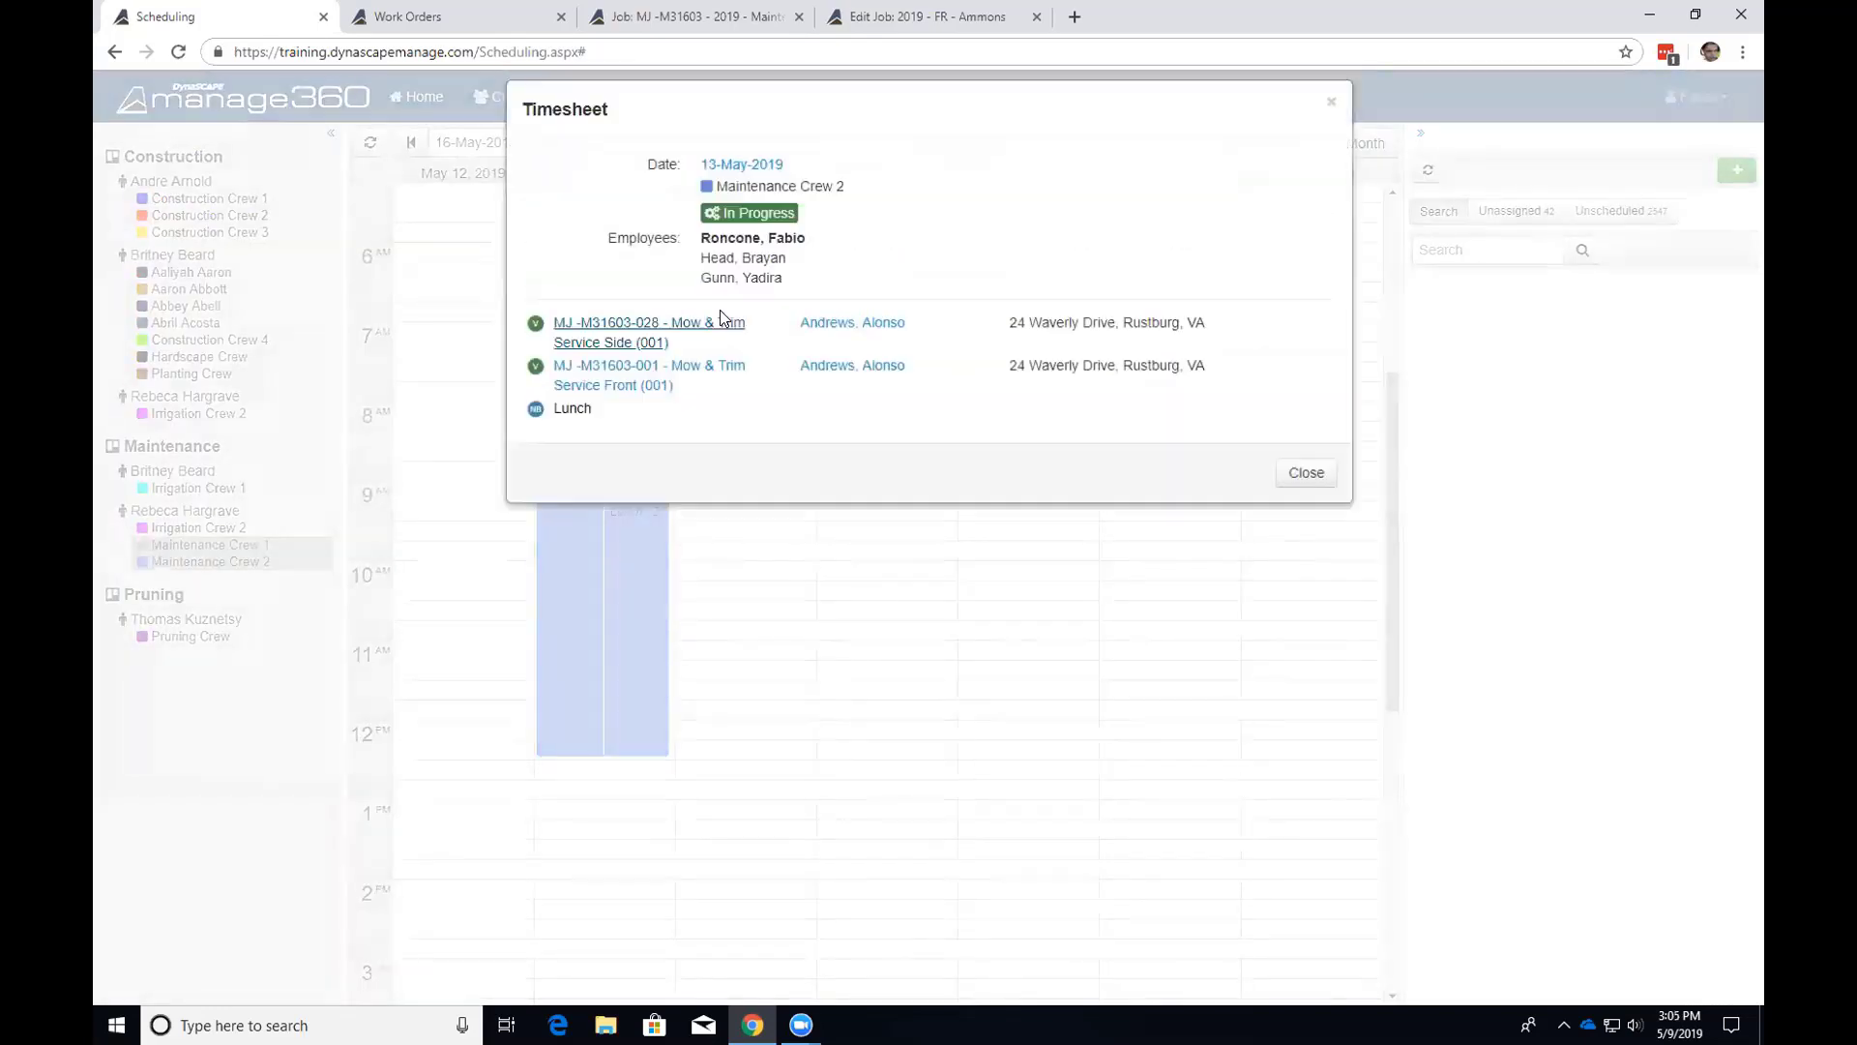
{"action": "left_click", "coordinate": [754, 166]}
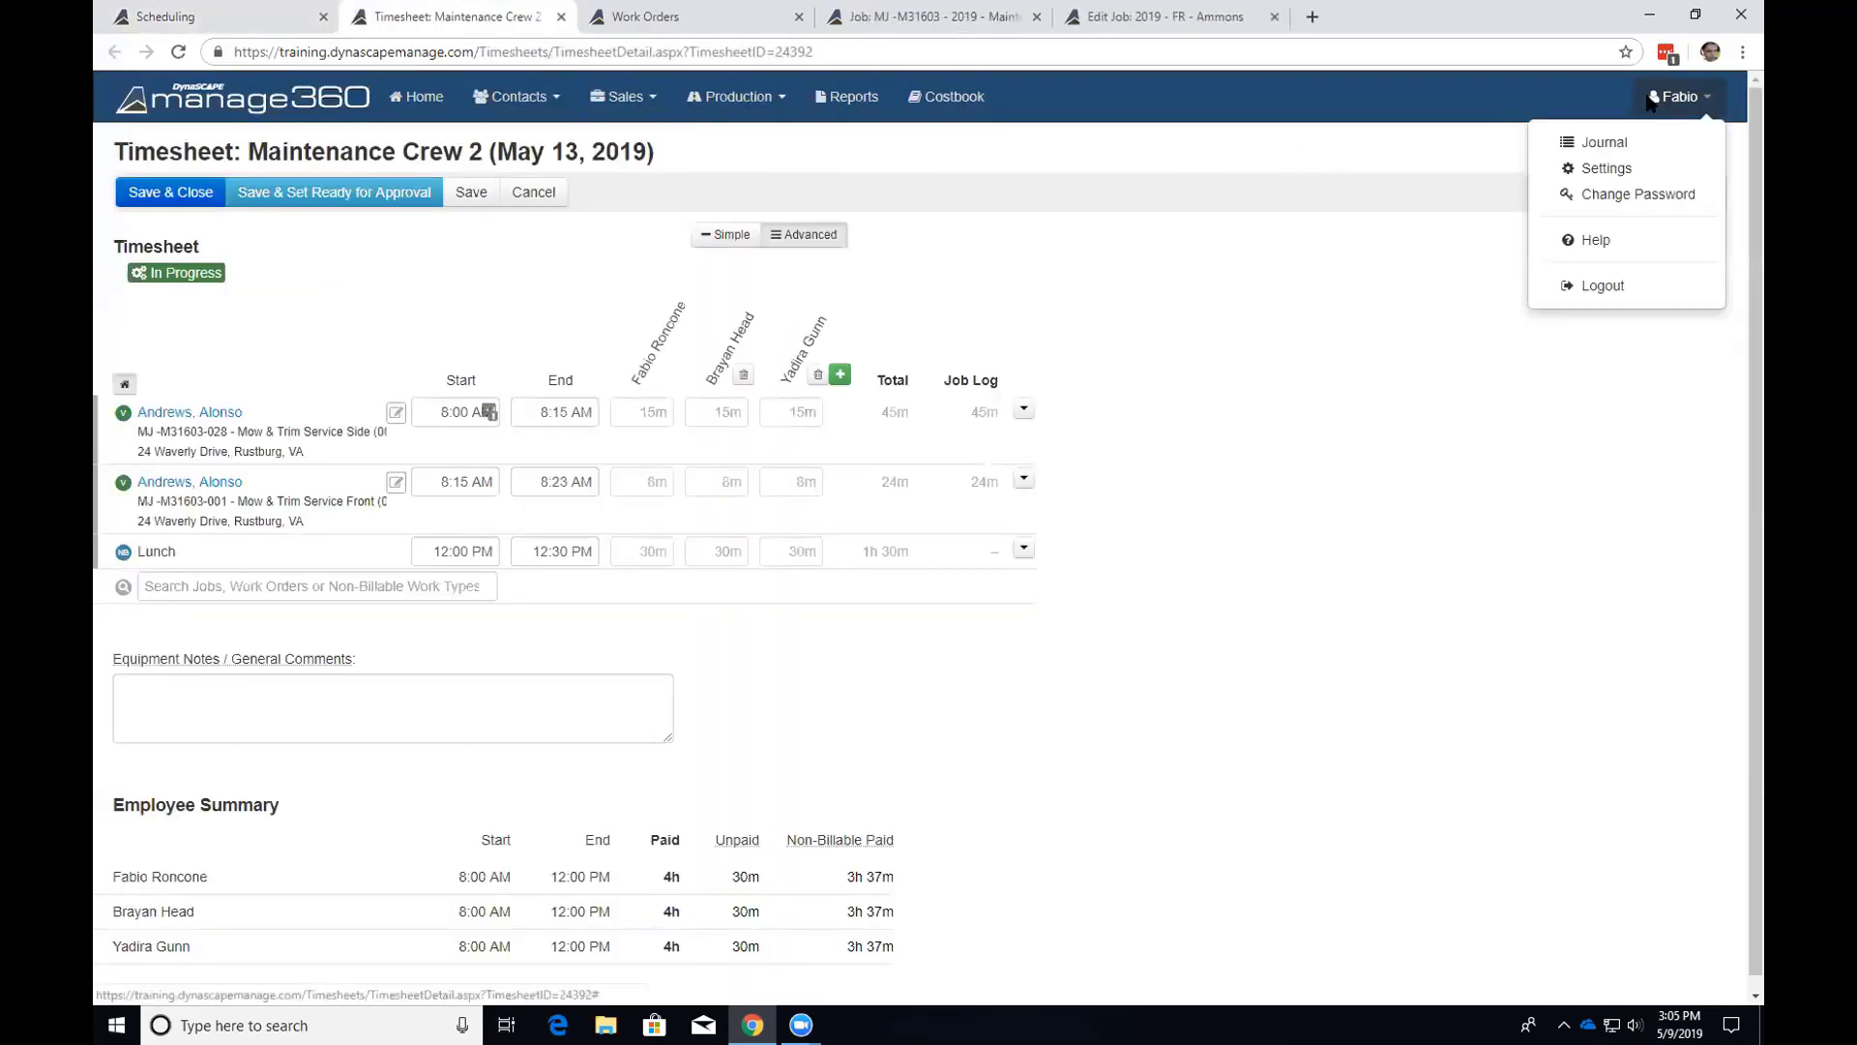
{"action": "left_click", "coordinate": [1679, 192]}
{"action": "left_click", "coordinate": [1645, 262]}
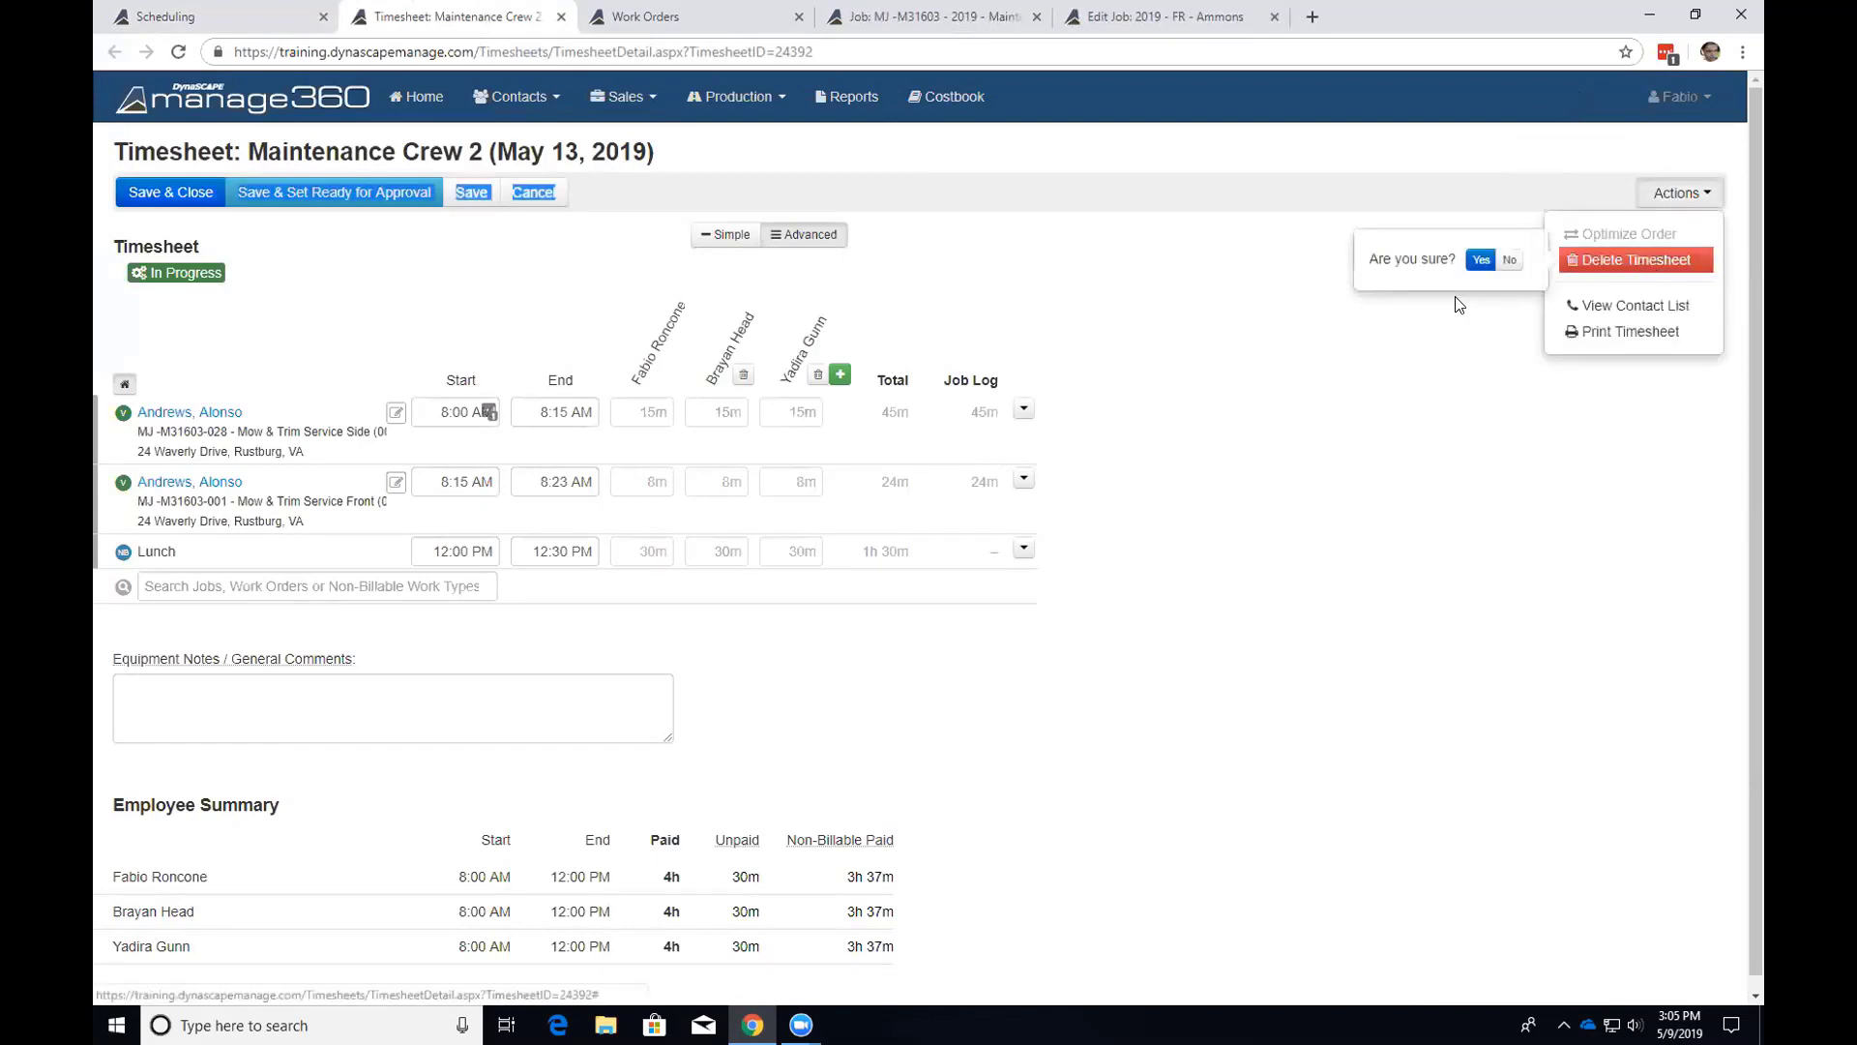
{"action": "left_click", "coordinate": [1474, 258]}
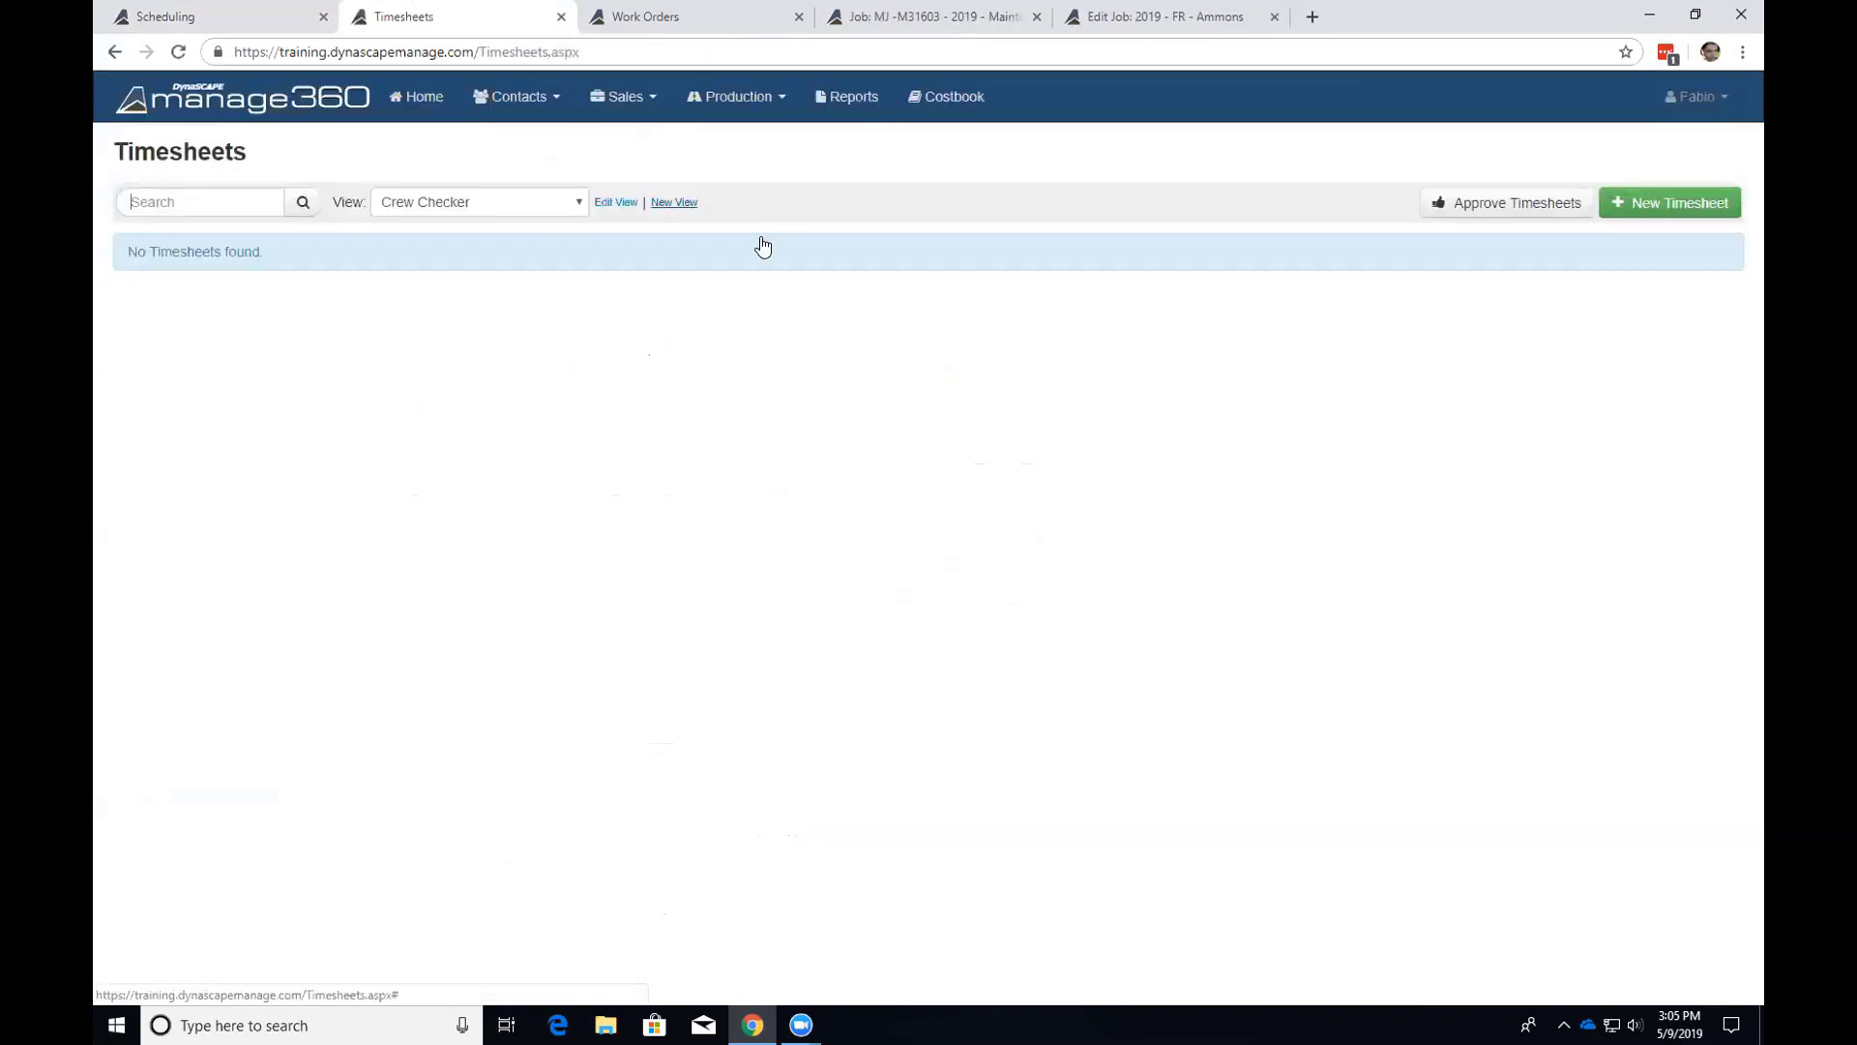
Return to the scheduling calendar, refresh it, and view the details of the Mow & Trim Thursday route on May 13.
{"action": "left_click", "coordinate": [250, 19]}
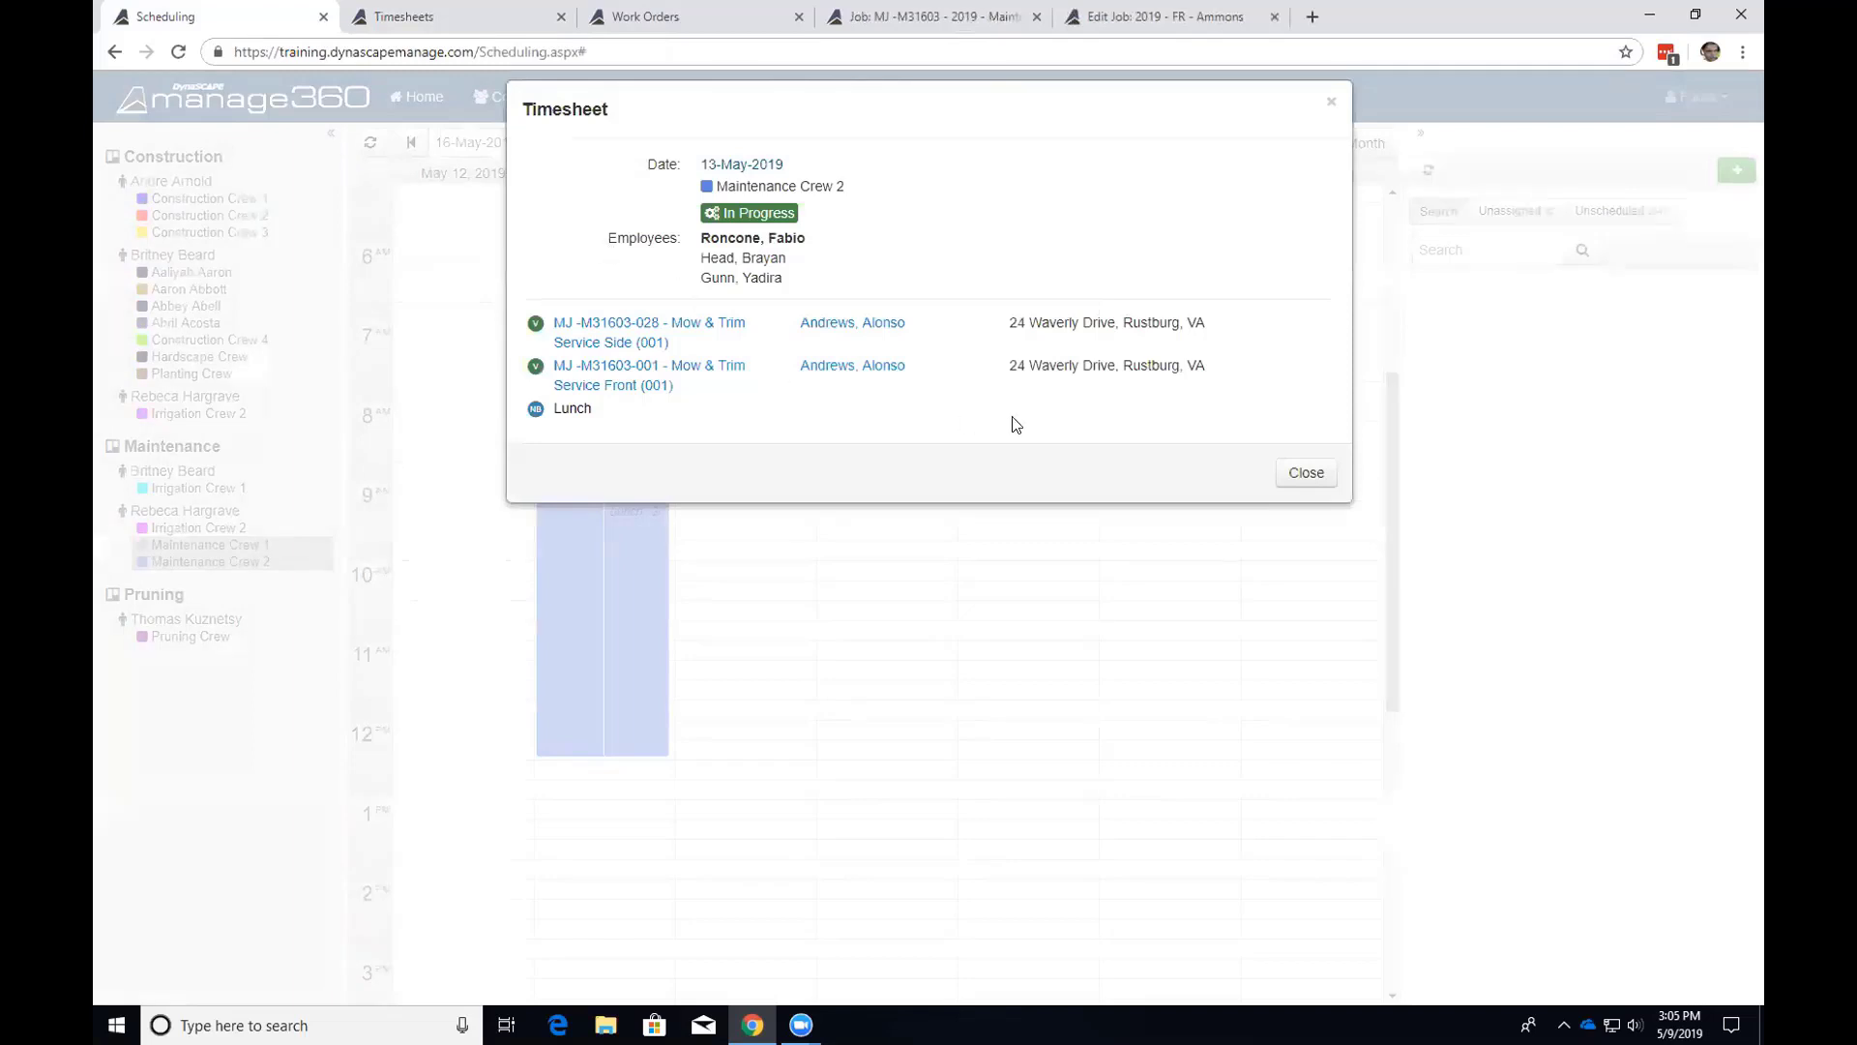
{"action": "left_click", "coordinate": [1306, 472]}
{"action": "left_click", "coordinate": [371, 143]}
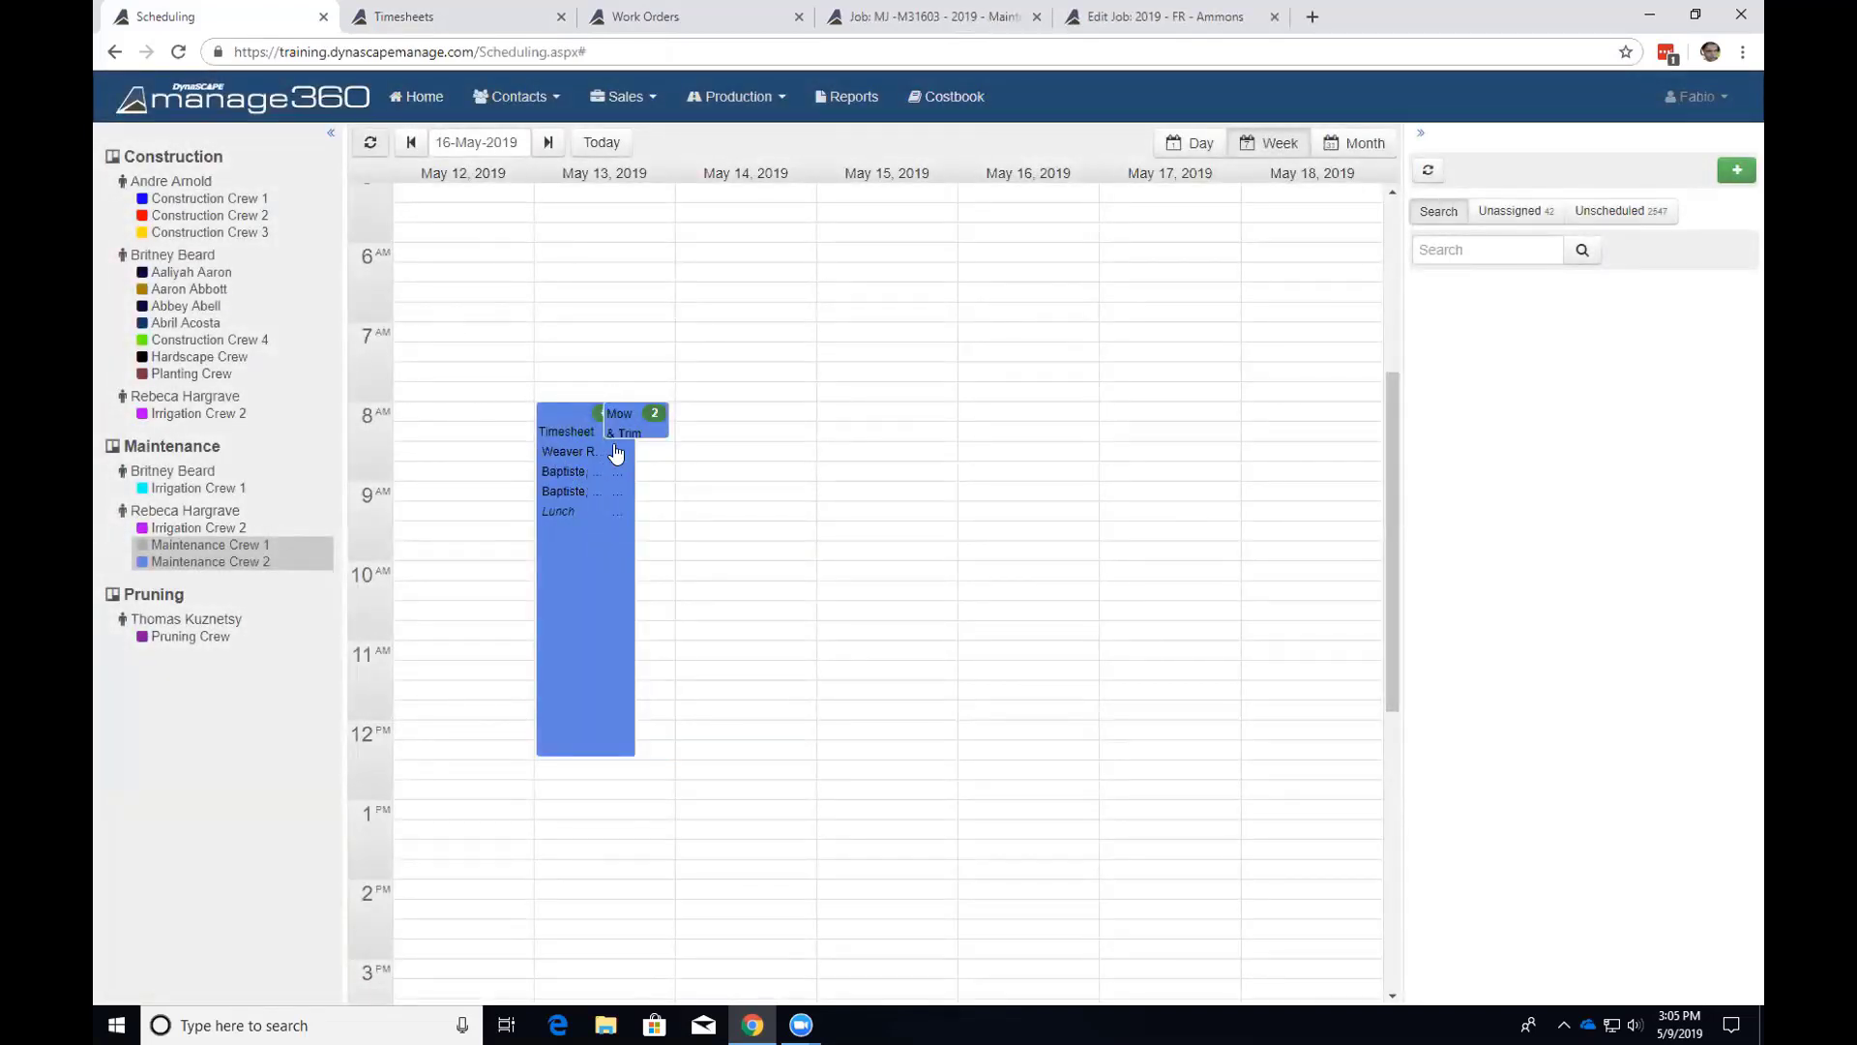
{"action": "mouse_move", "coordinate": [618, 418]}
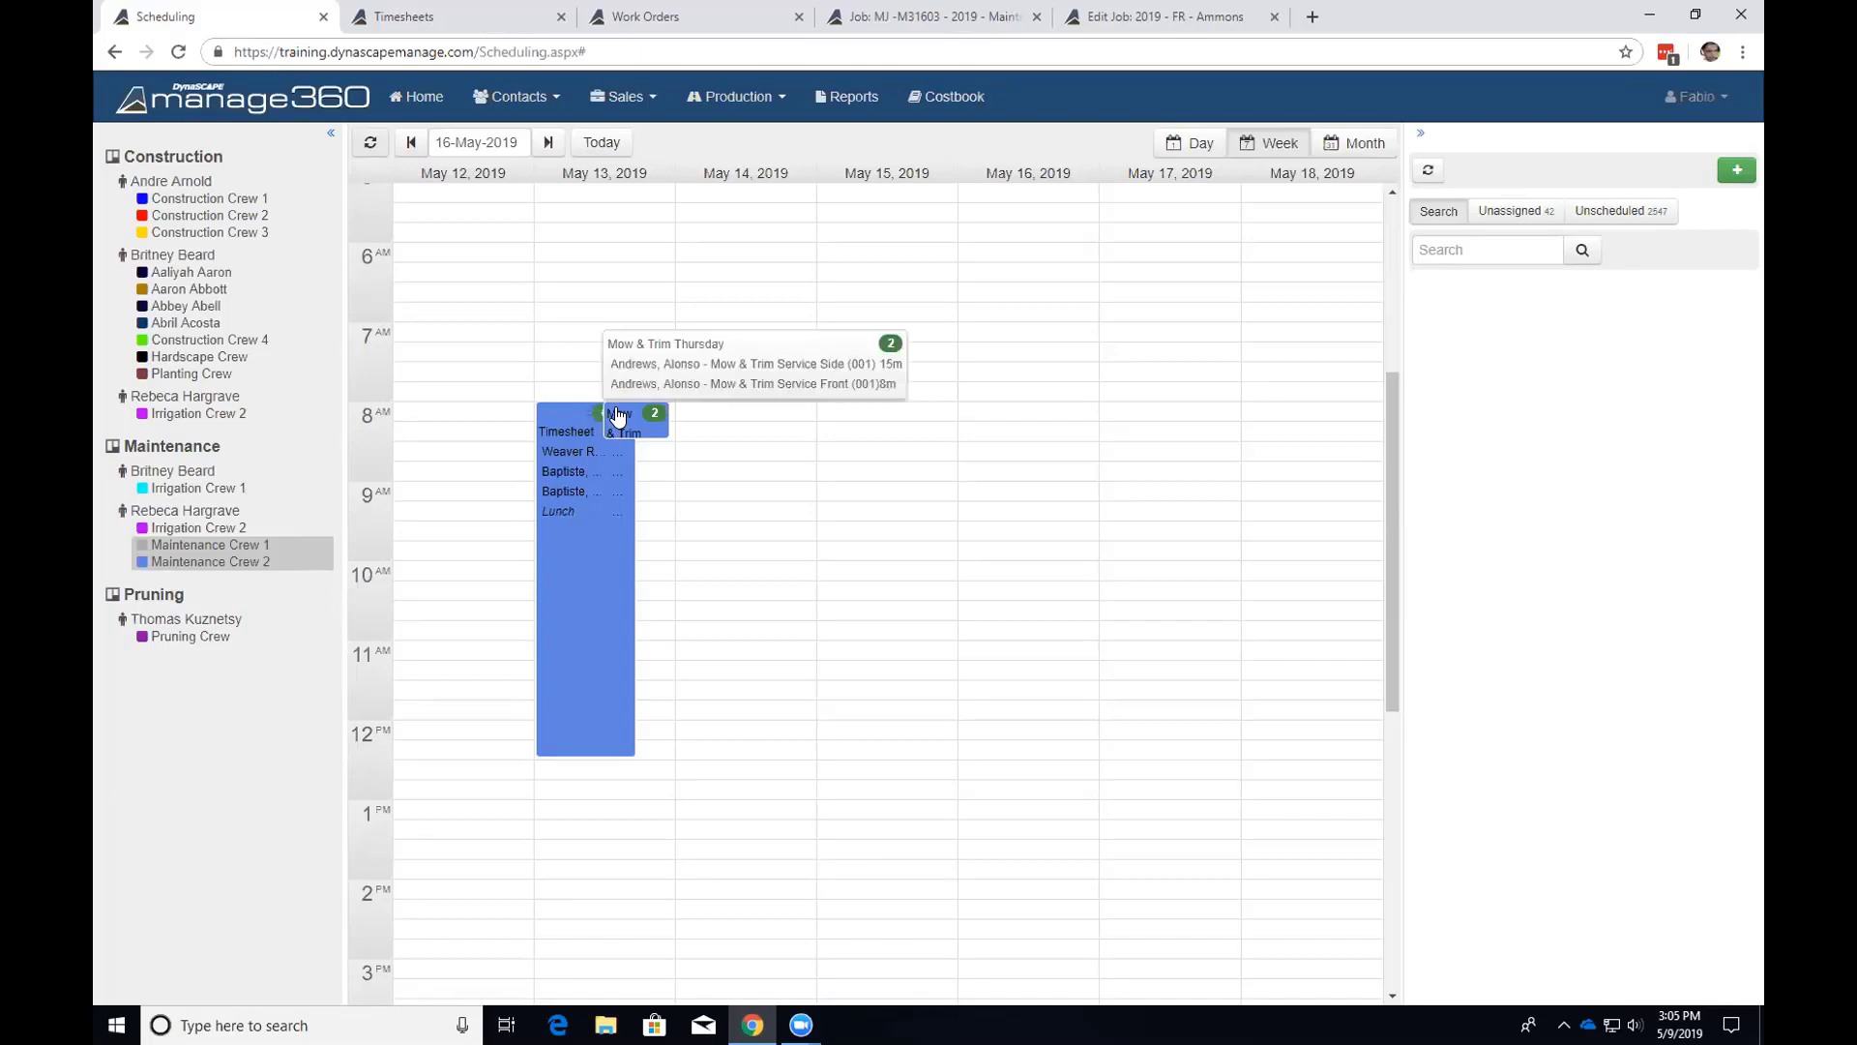
Move the Mow & Trim Thursday route from May 13 to May 14, 2019, keeping its 8 AM start.
{"action": "left_click_drag", "start_coordinate": [618, 416], "coordinate": [715, 428]}
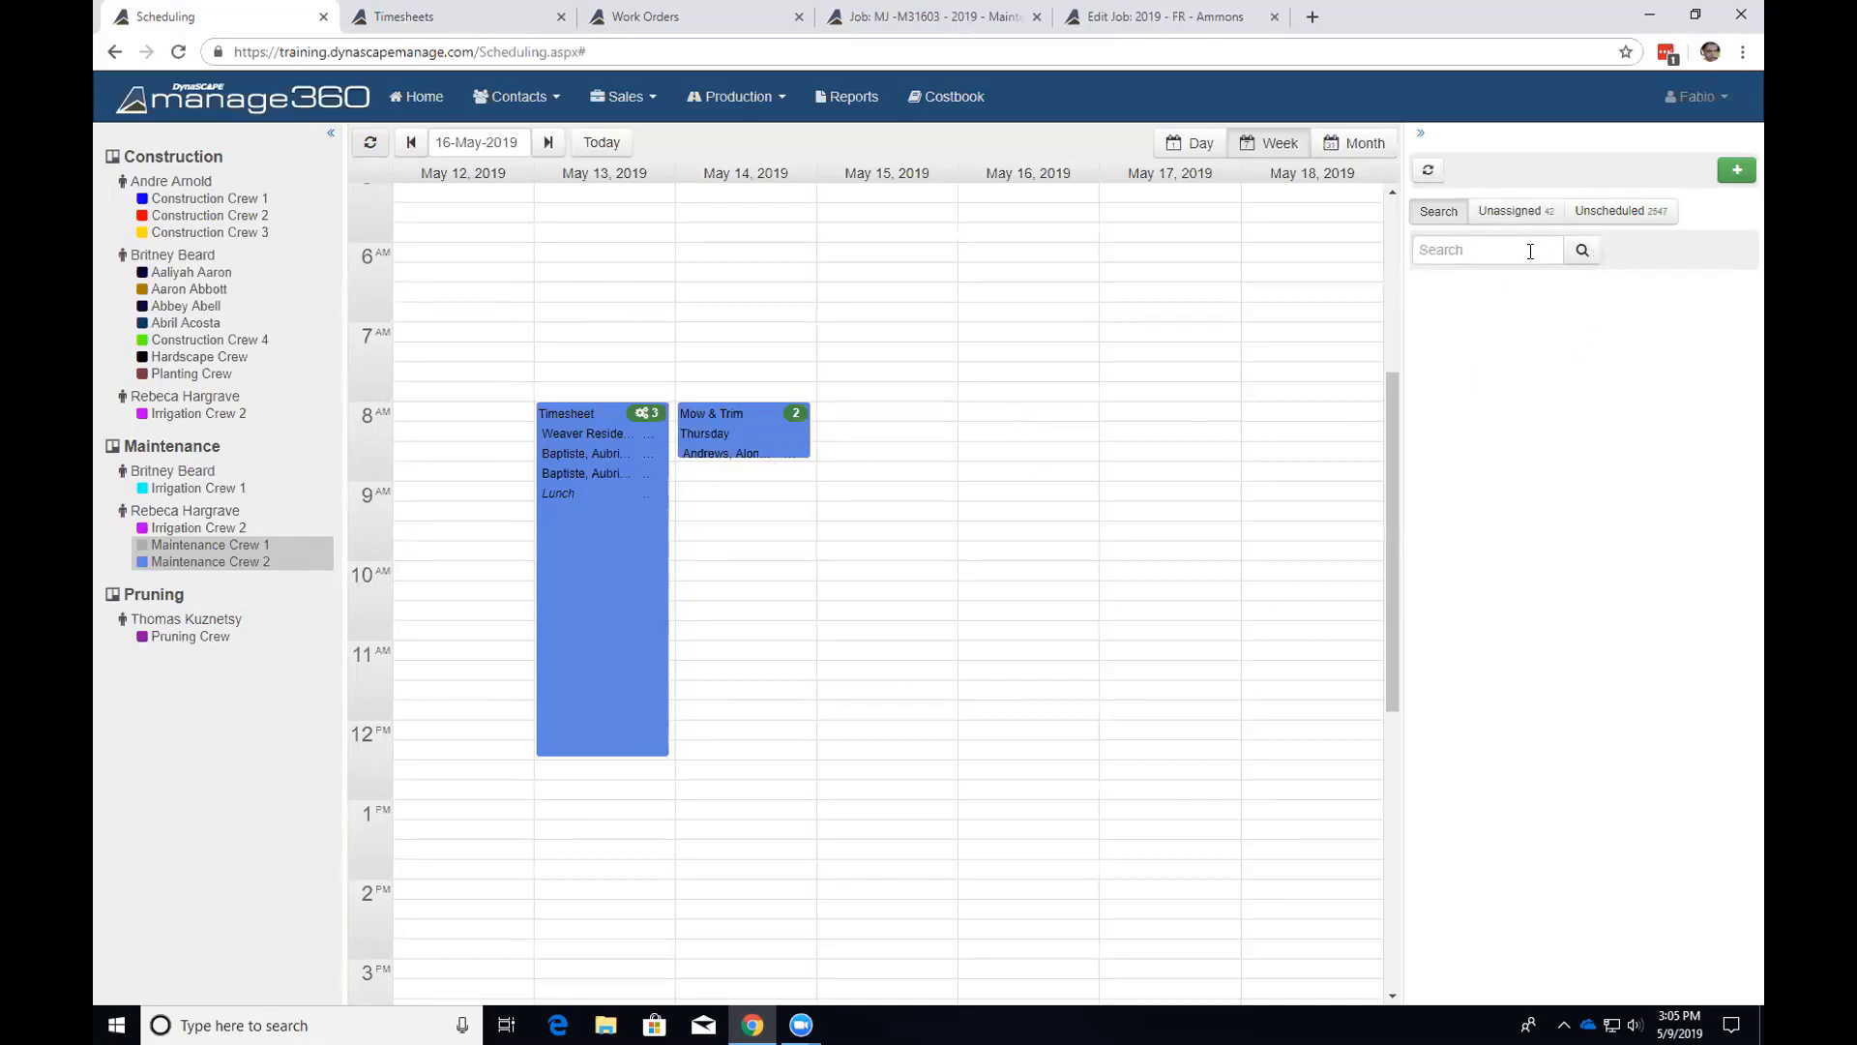
Filter the unscheduled work orders by the Fall Cleanup service and the Downtown and Forest regions.
{"action": "left_click", "coordinate": [1605, 213]}
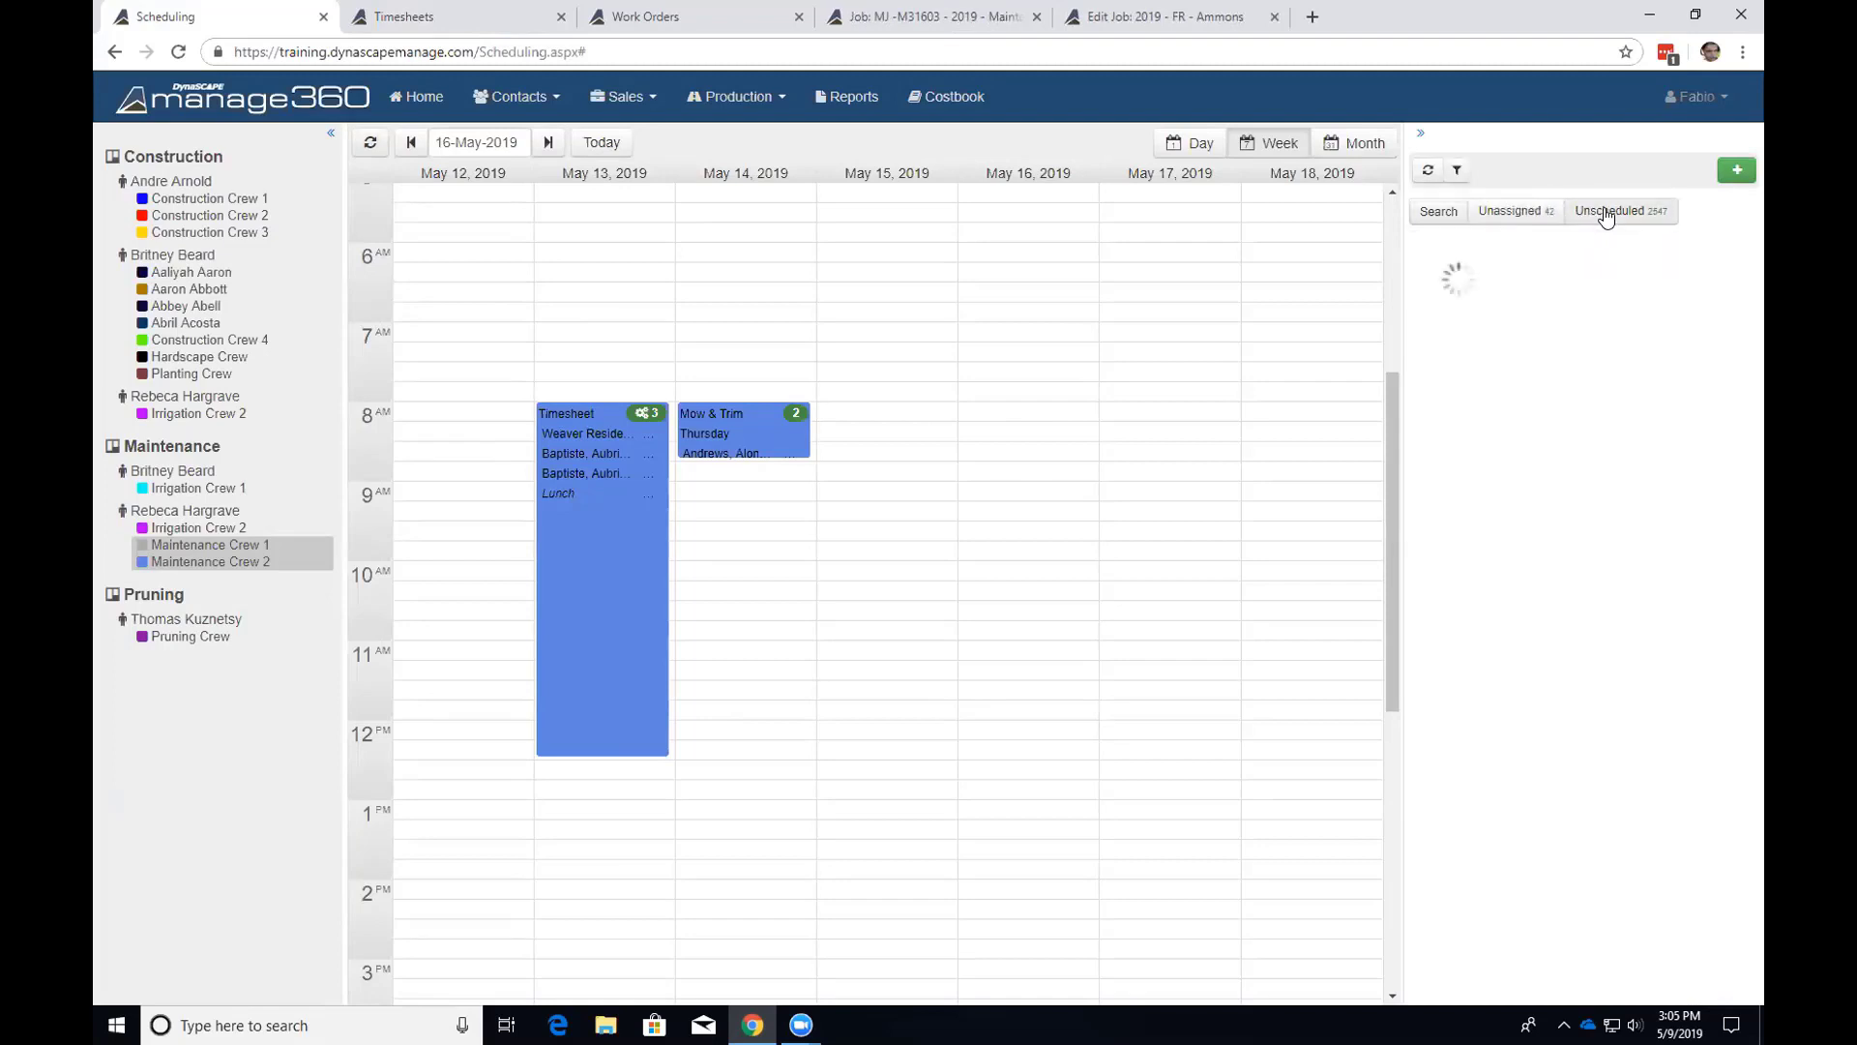
{"action": "left_click", "coordinate": [1457, 171]}
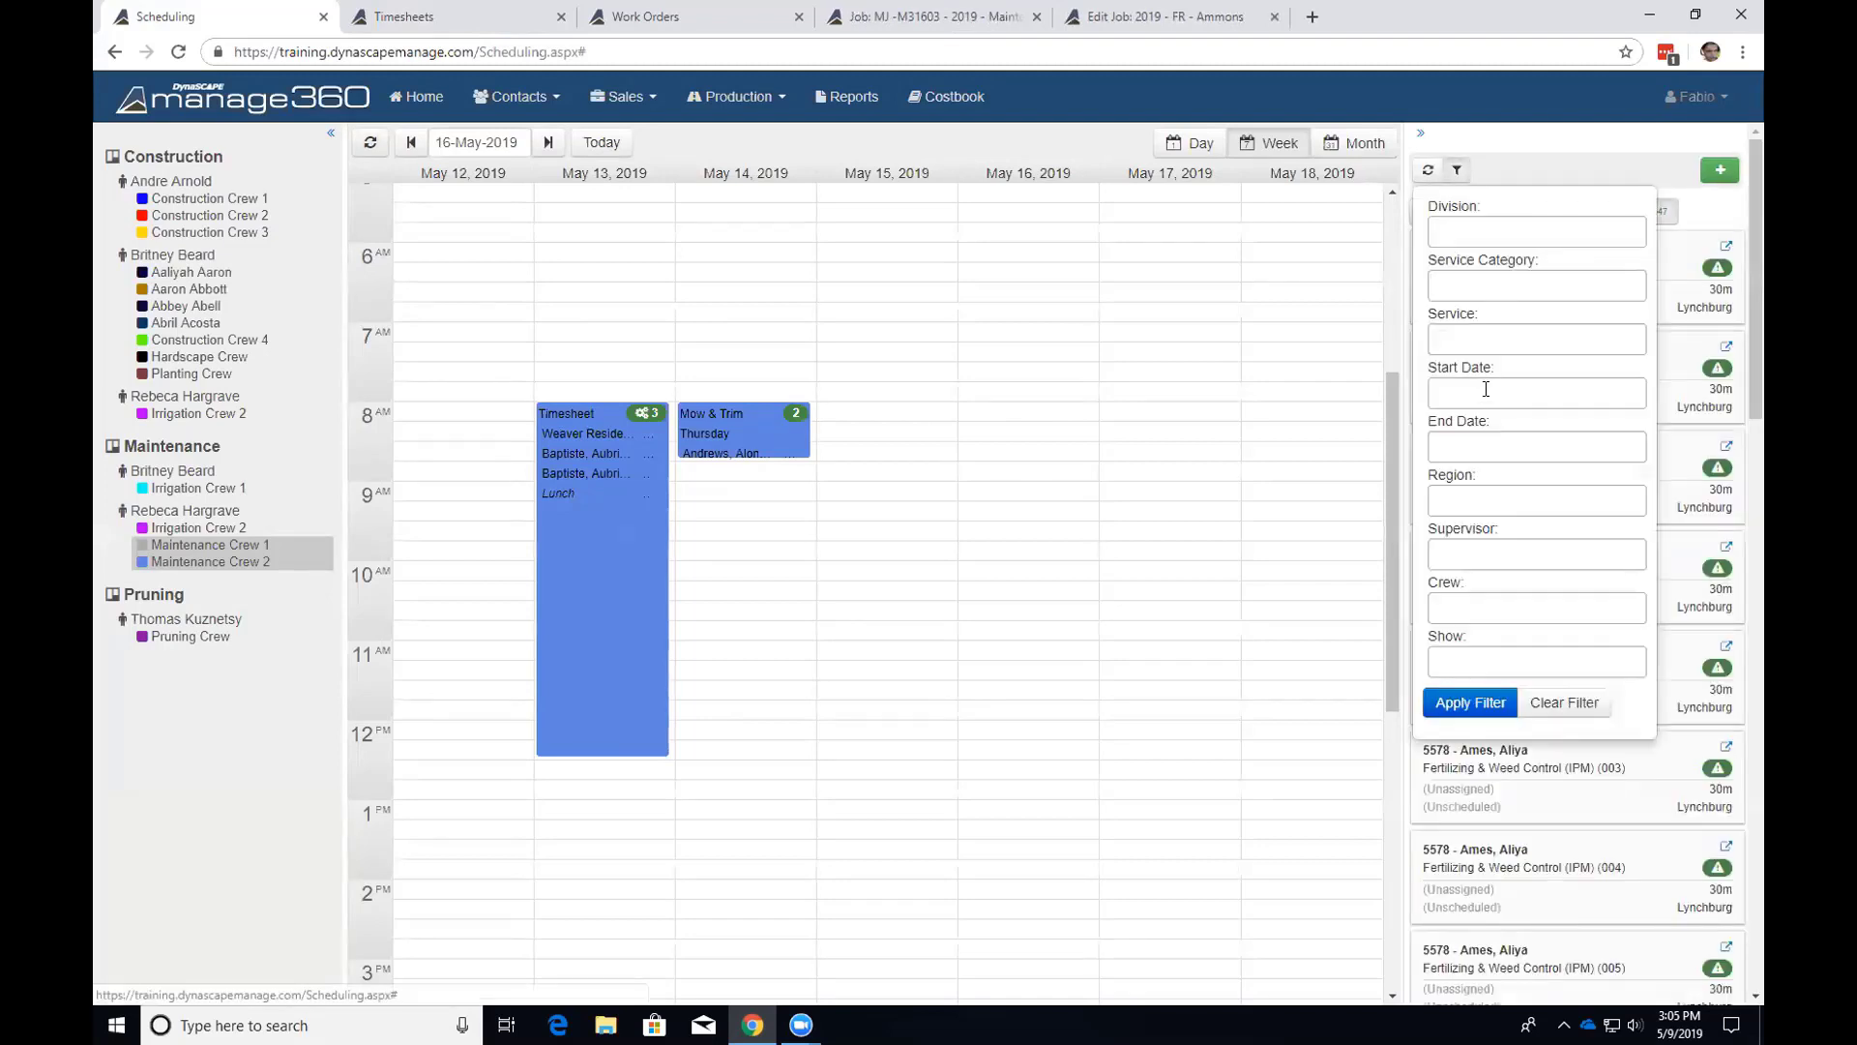
{"action": "left_click", "coordinate": [1484, 341]}
{"action": "type", "text": "clena"}
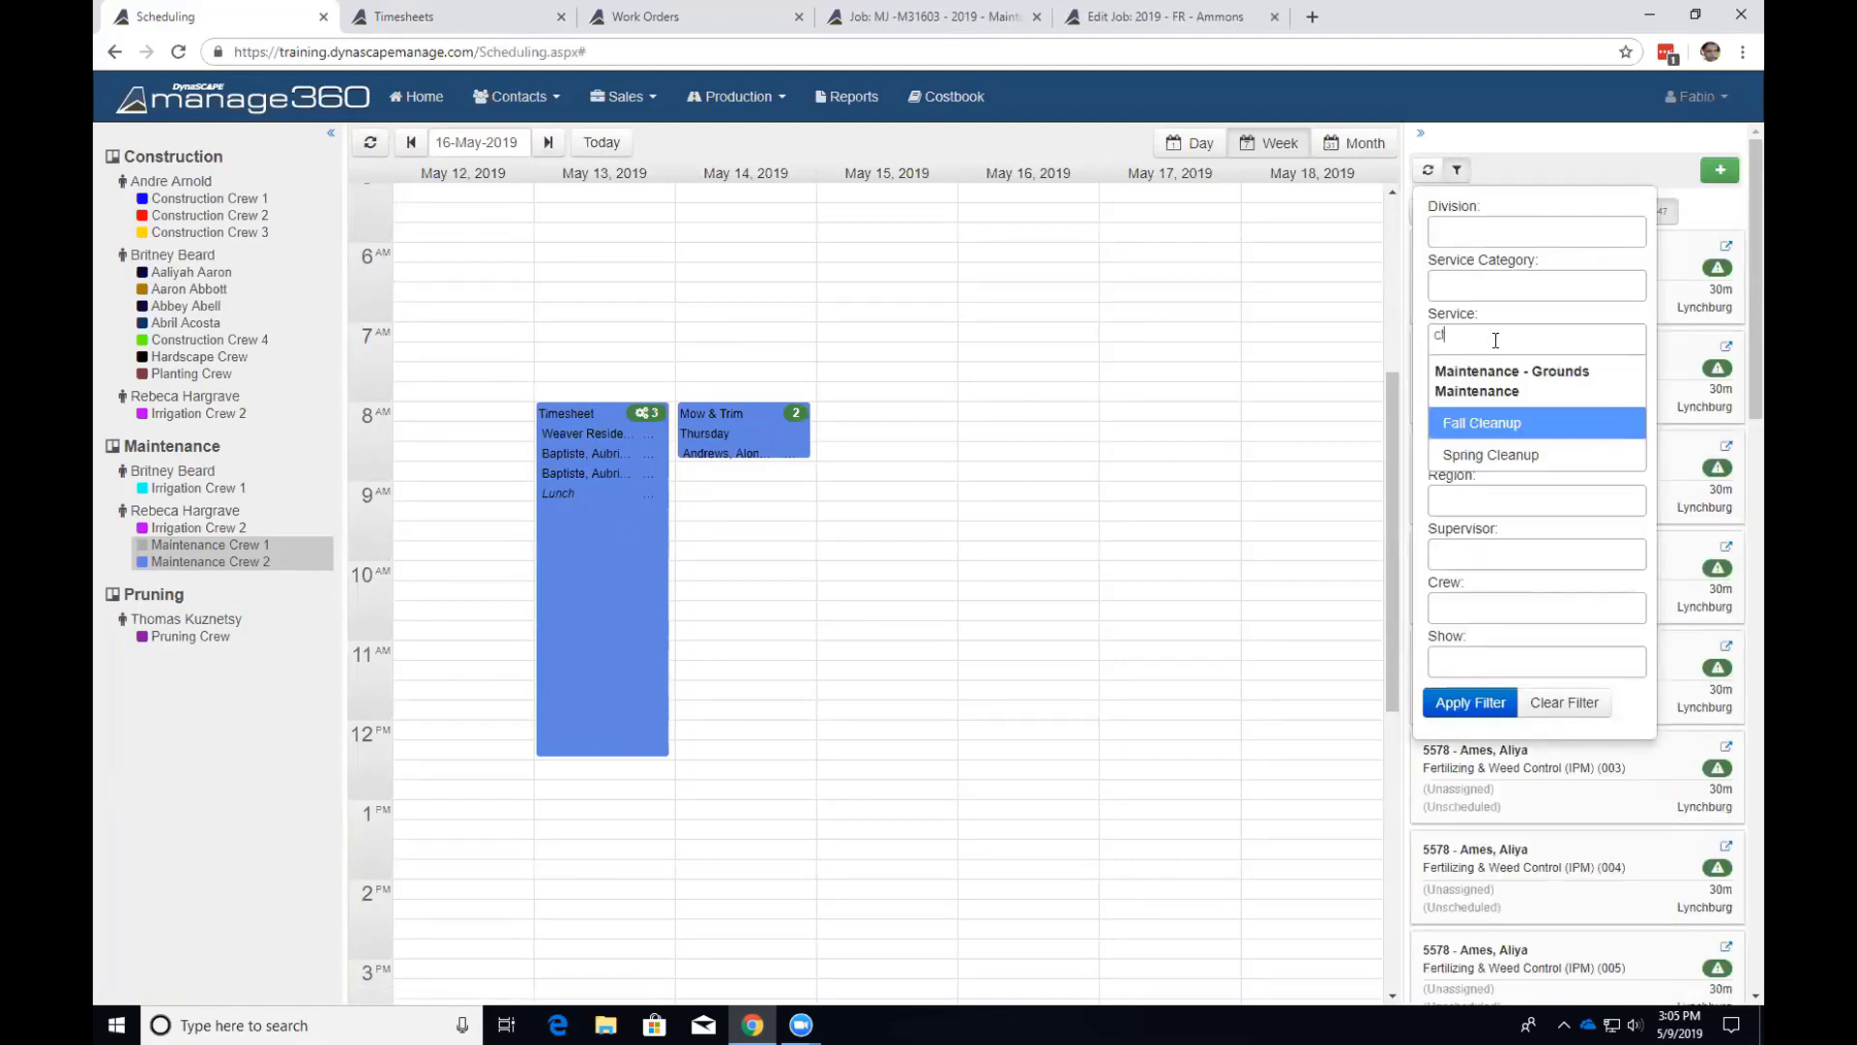
{"action": "key", "text": "BackSpace"}
{"action": "key", "text": "BackSpace"}
{"action": "left_click", "coordinate": [1467, 424]}
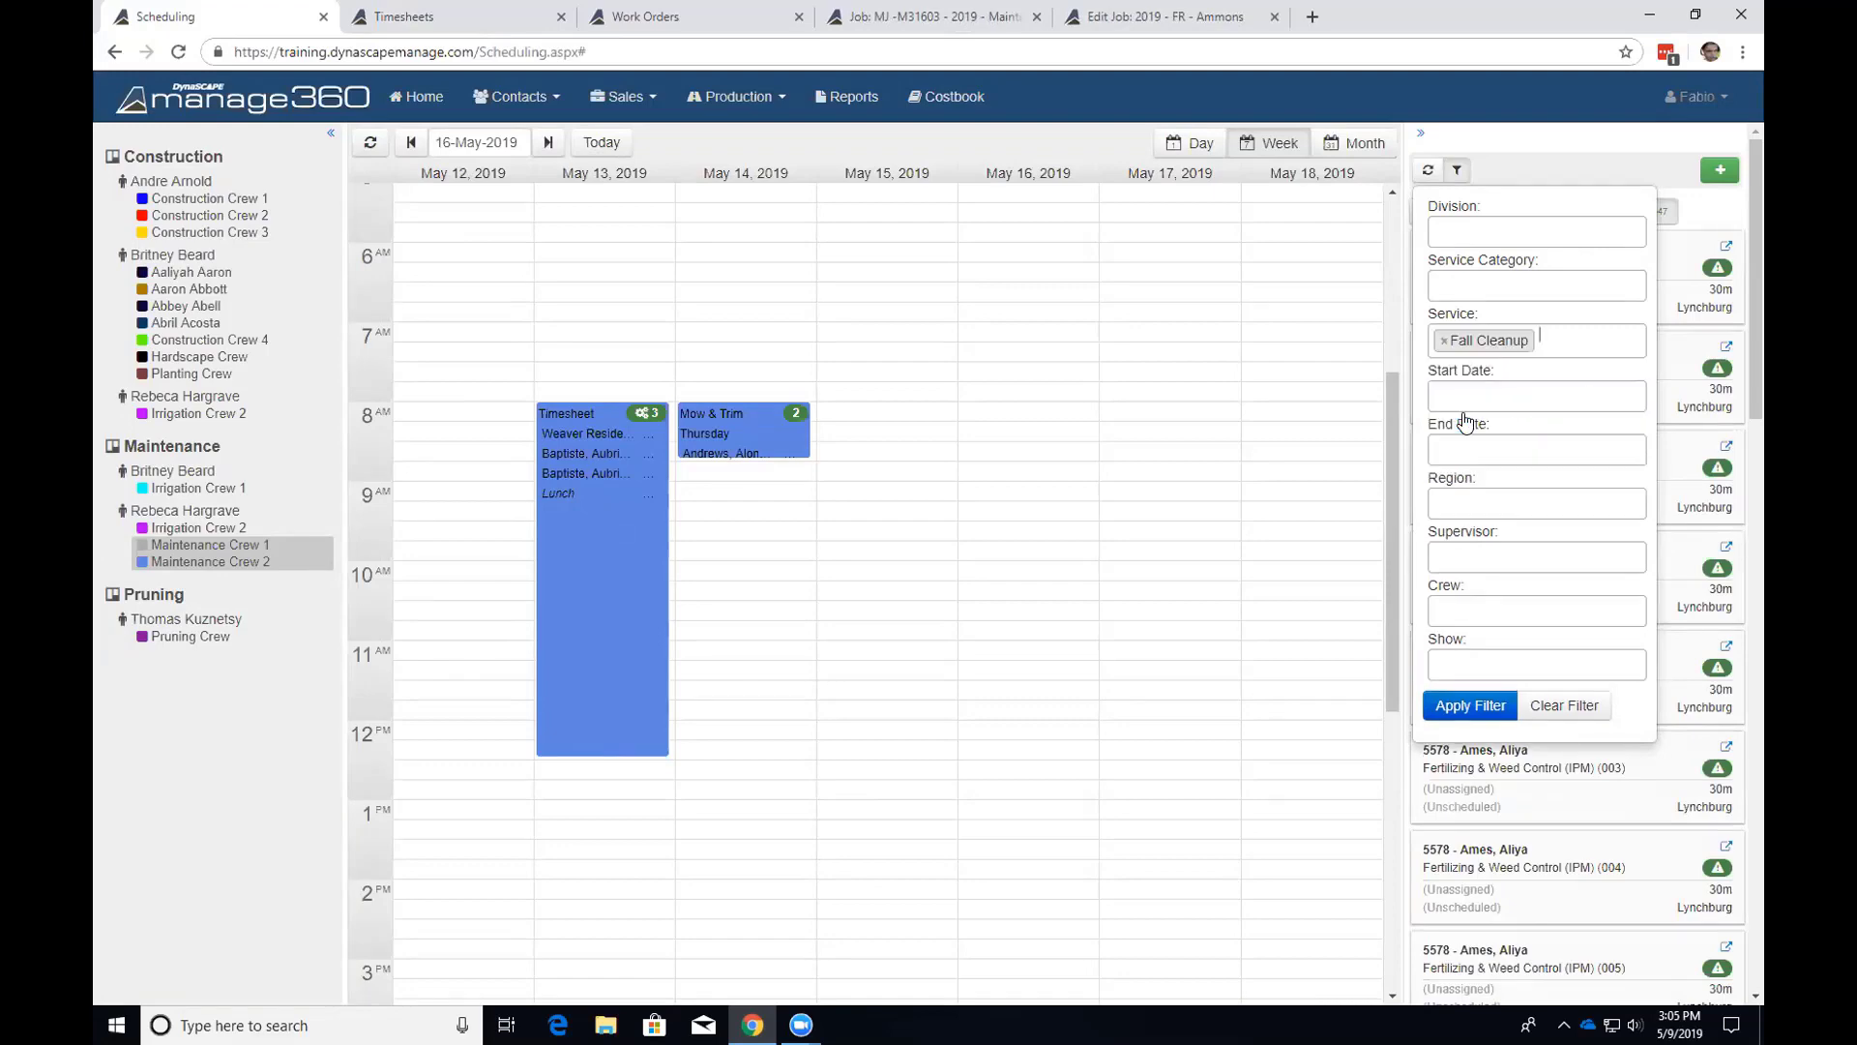
{"action": "left_click", "coordinate": [1480, 493]}
{"action": "left_click", "coordinate": [1485, 540]}
{"action": "left_click", "coordinate": [1574, 499]}
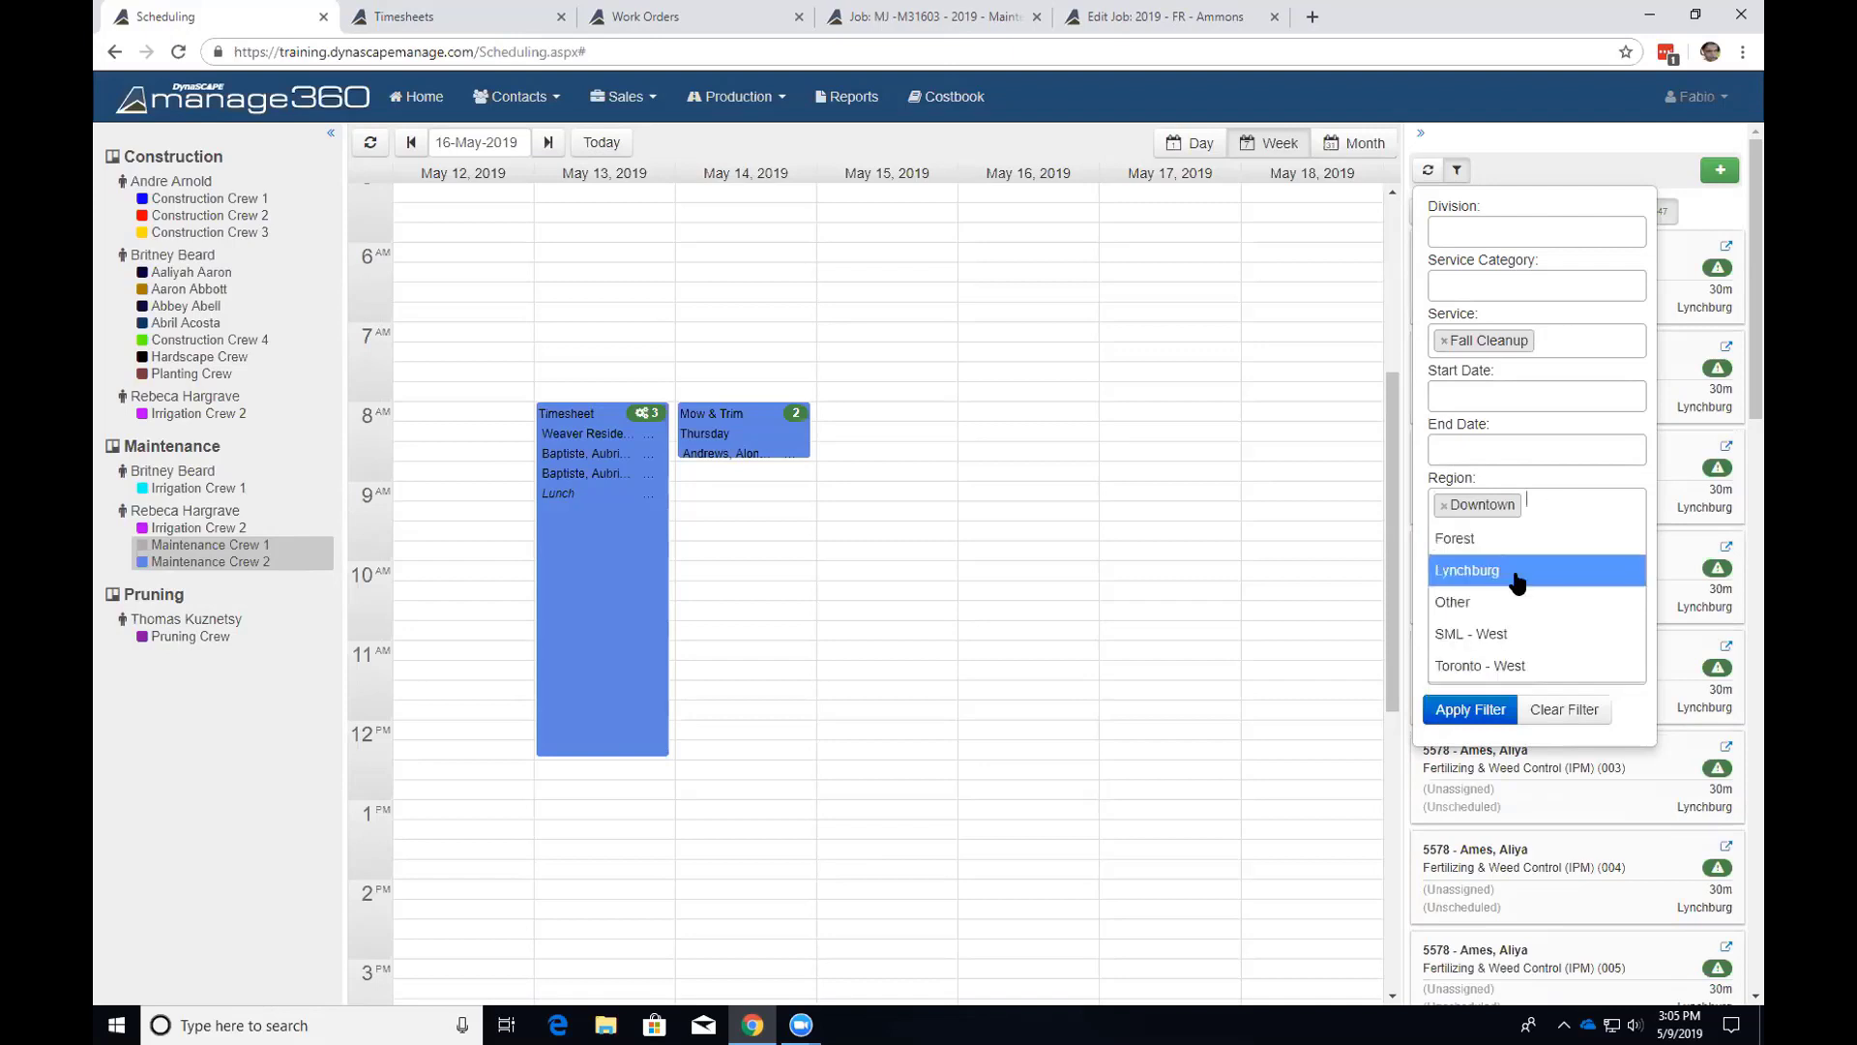
{"action": "left_click", "coordinate": [1514, 538]}
{"action": "left_click", "coordinate": [1489, 709]}
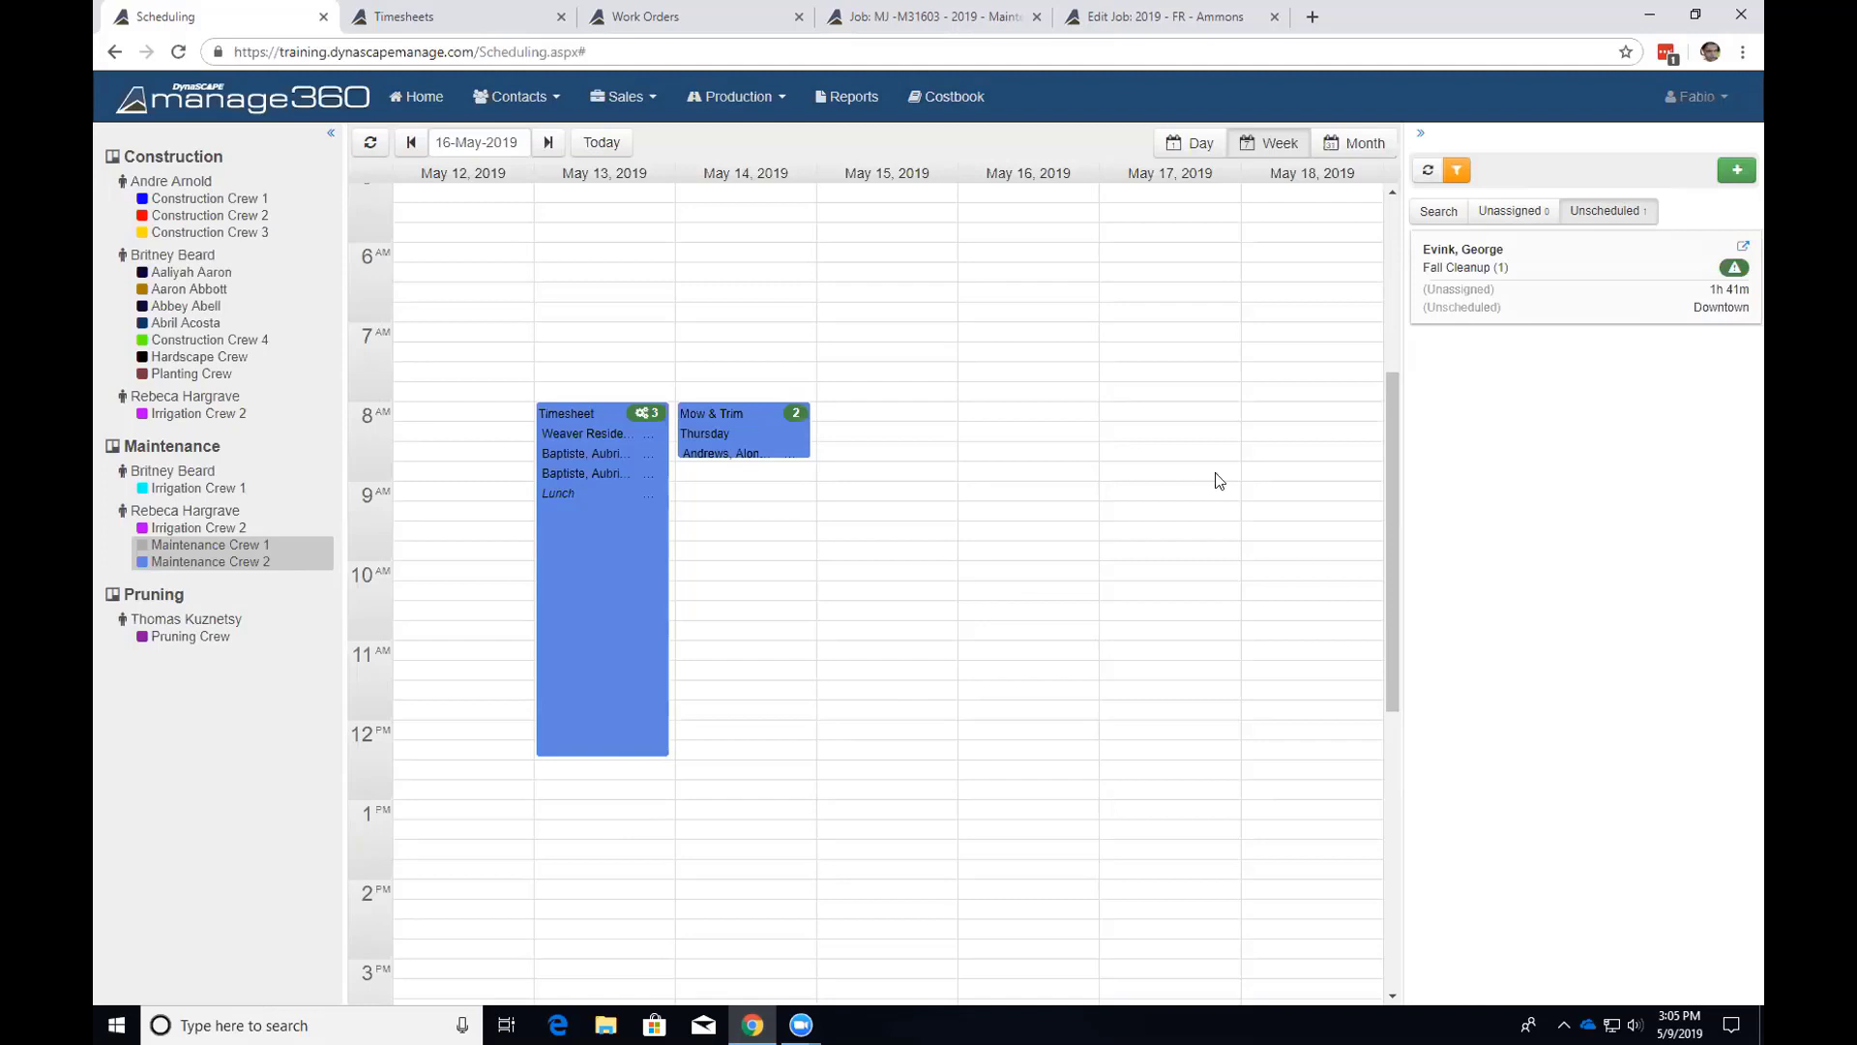
Leave only Maintenance Crew 2 selected and add the unscheduled Fall Cleanup (1) work order to its May 13 timesheet.
{"action": "left_click_drag", "start_coordinate": [1492, 290], "coordinate": [631, 766]}
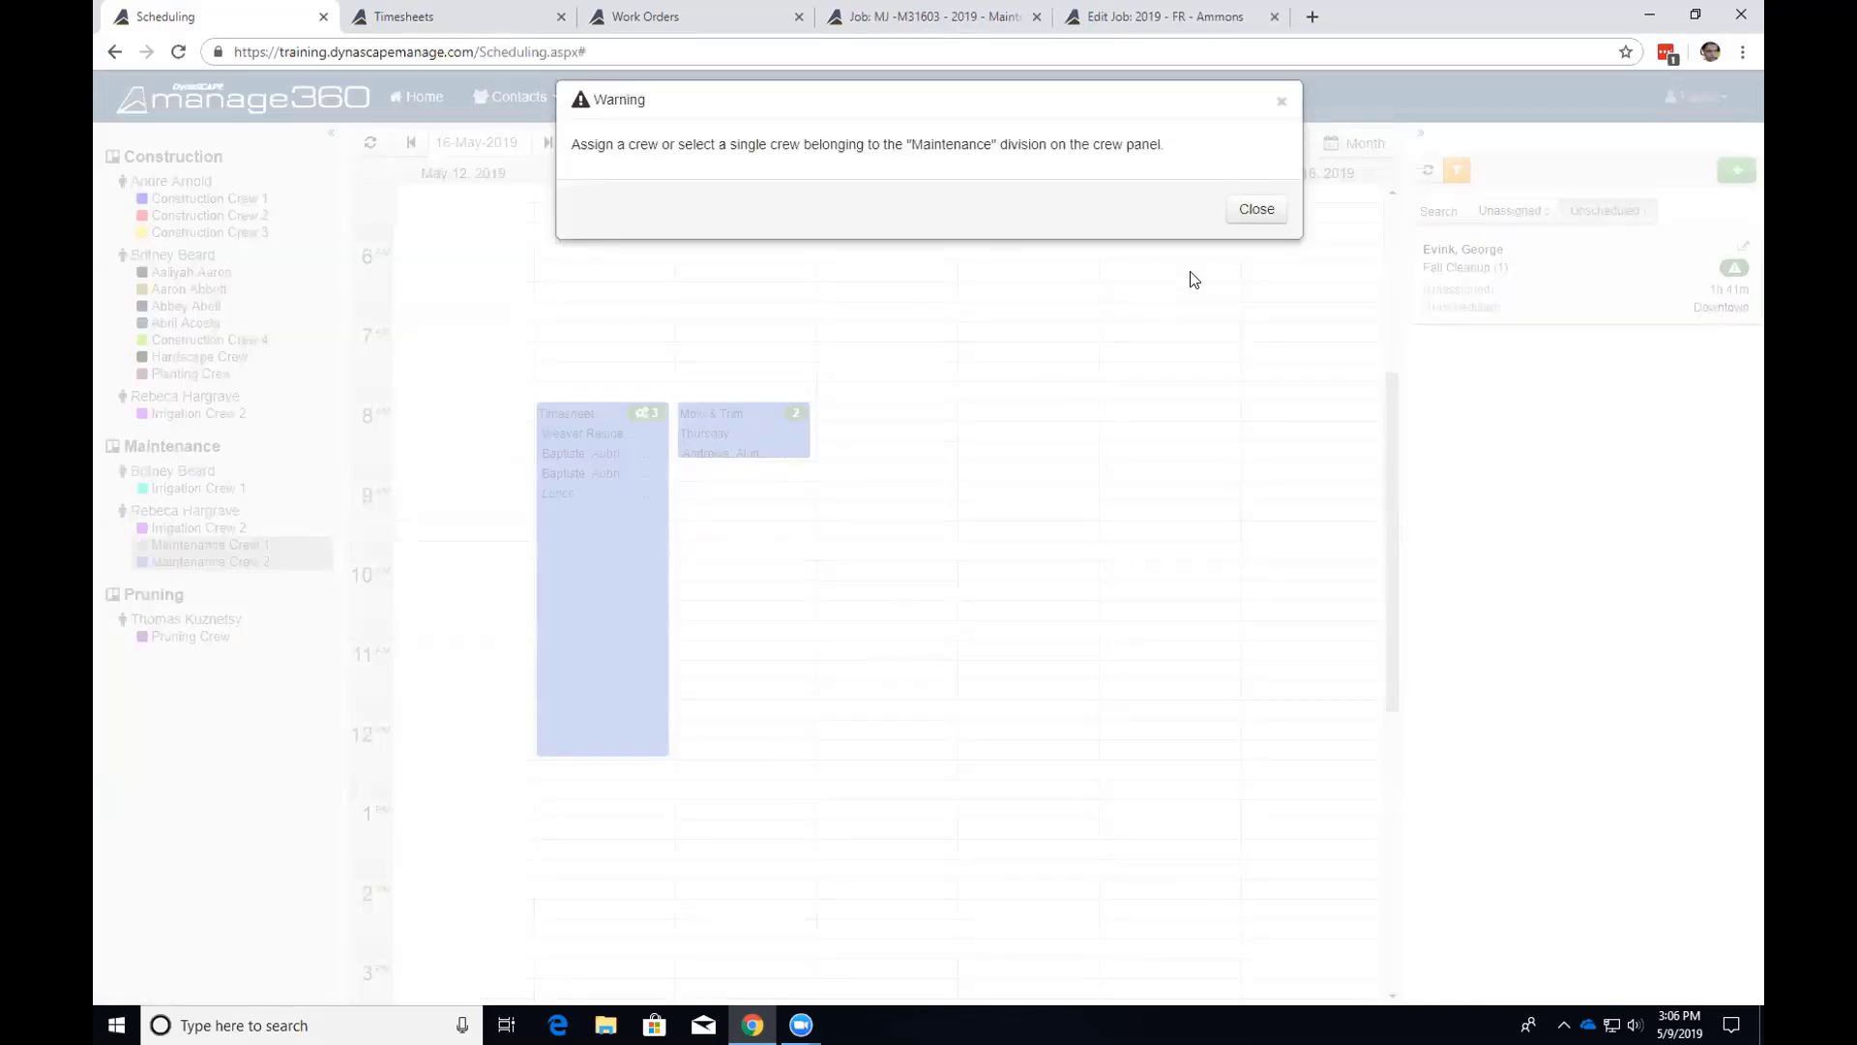
{"action": "left_click", "coordinate": [1226, 214]}
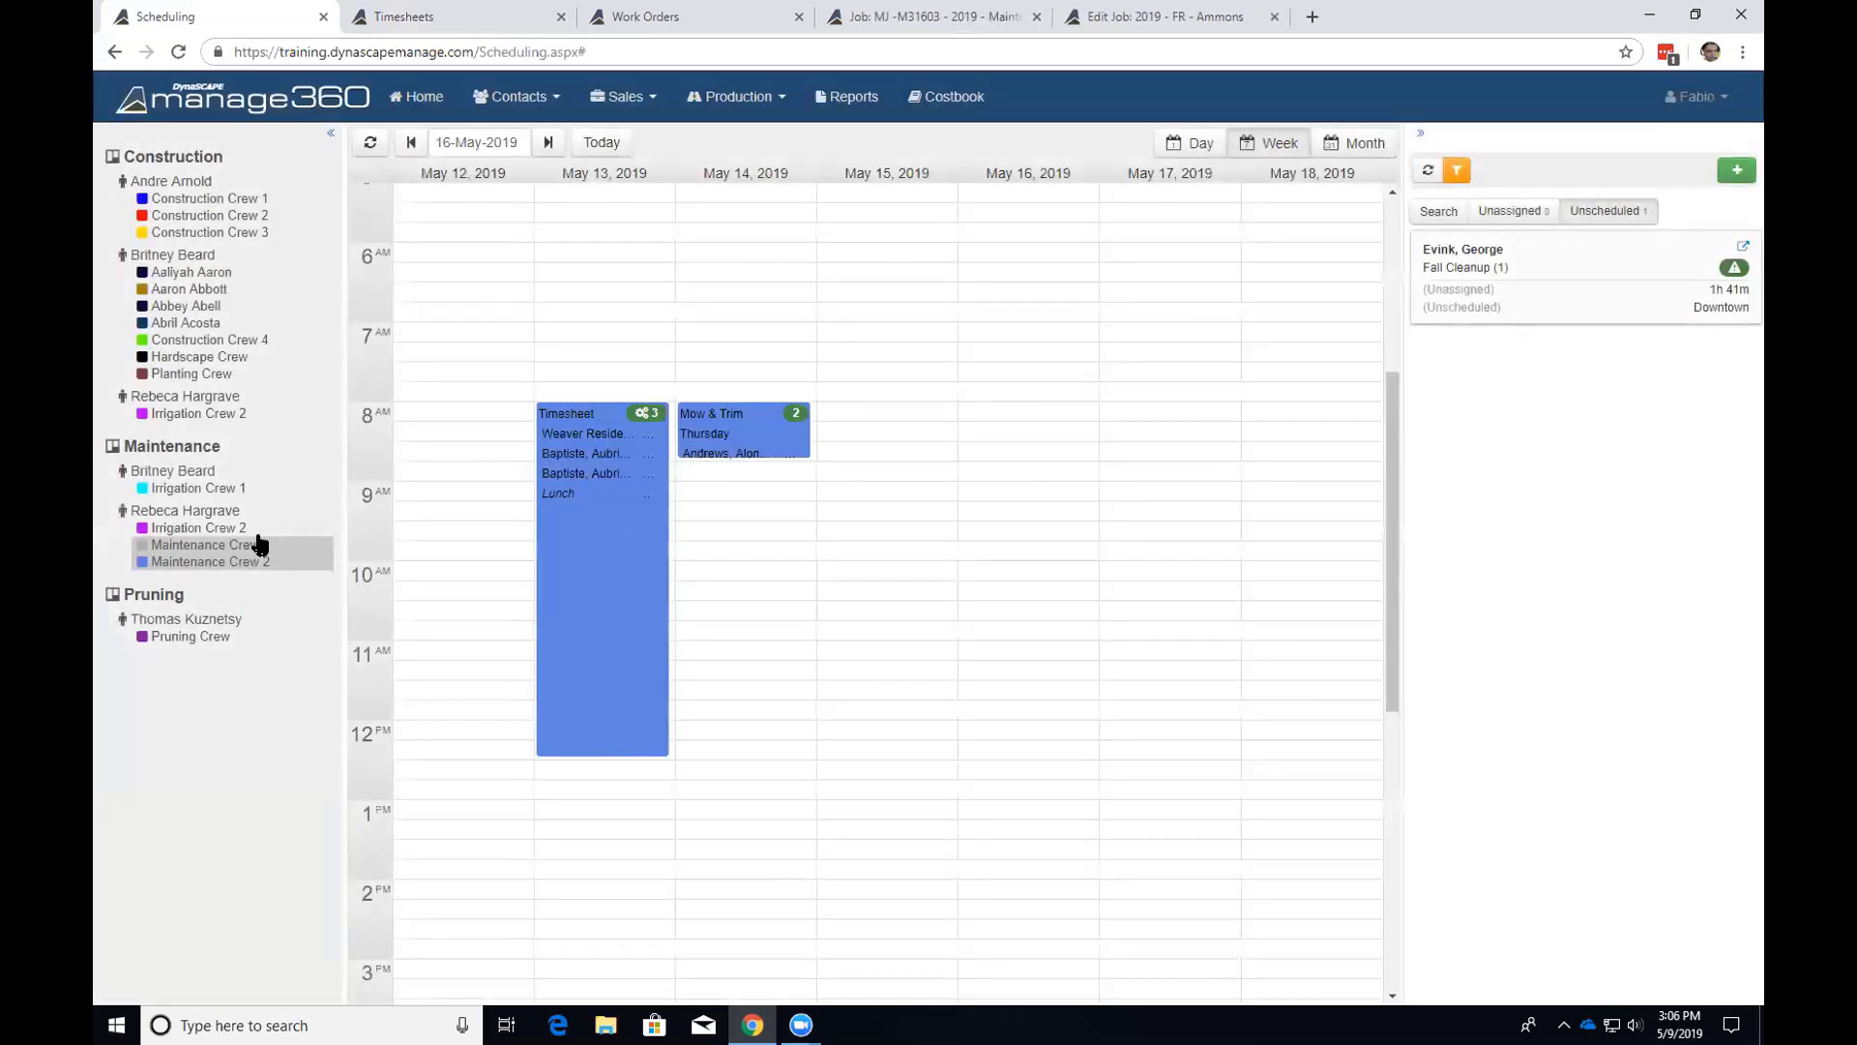
{"action": "mouse_move", "coordinate": [251, 553]}
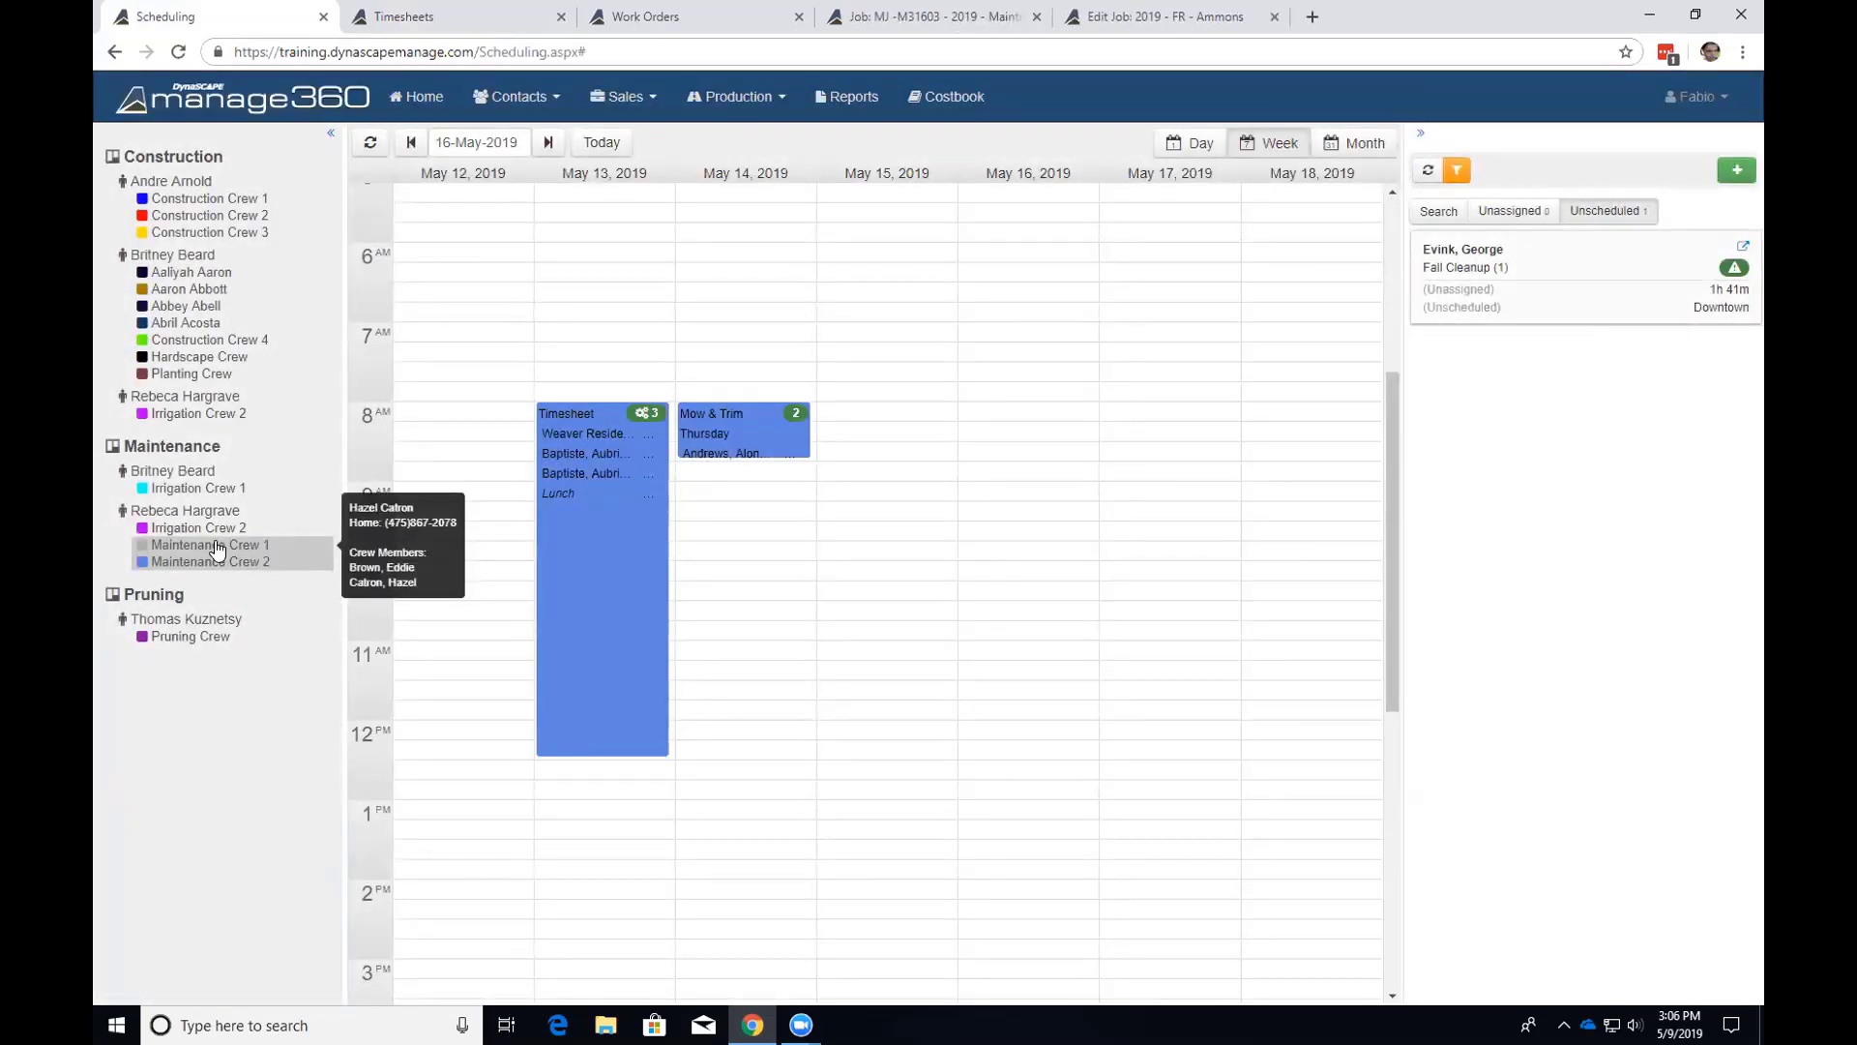
{"action": "left_click_drag", "start_coordinate": [1547, 277], "coordinate": [614, 768]}
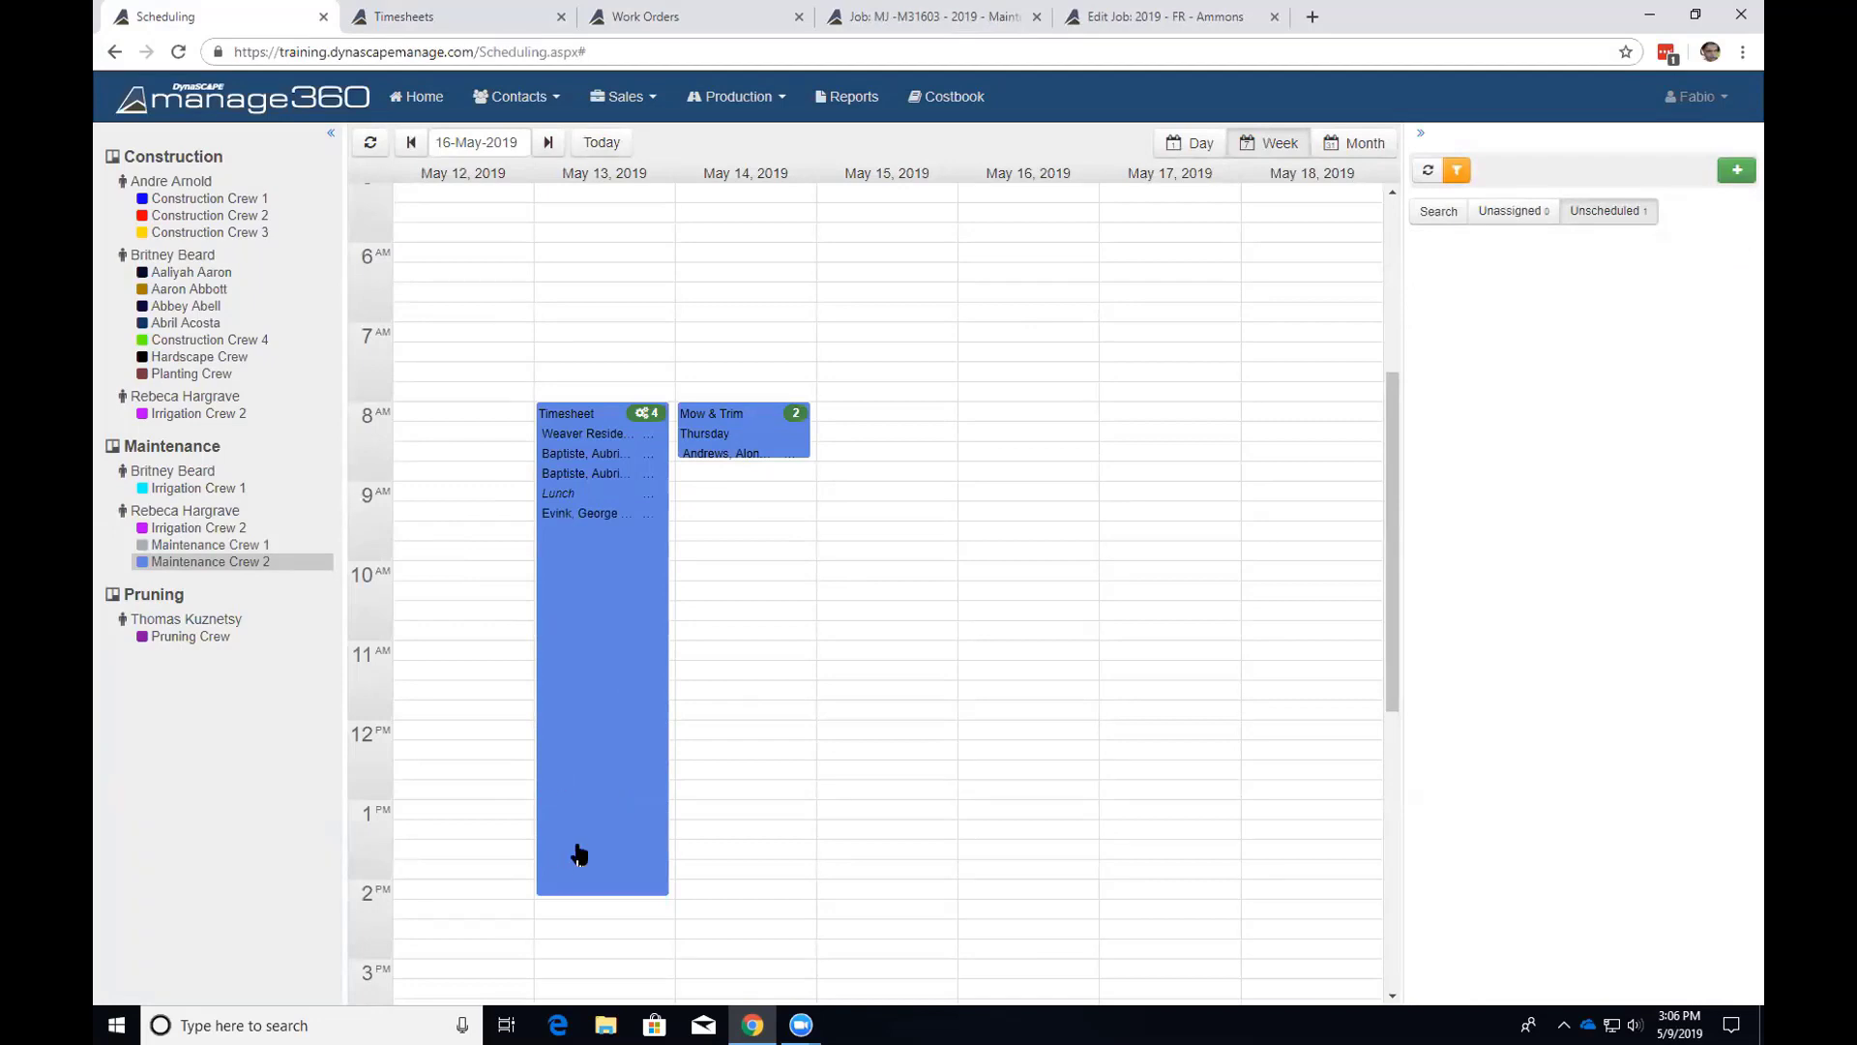
Add the Mow & Trim Thursday route to the Maintenance Crew 2 timesheet on May 13 and review the timesheet's work orders.
{"action": "mouse_move", "coordinate": [579, 854]}
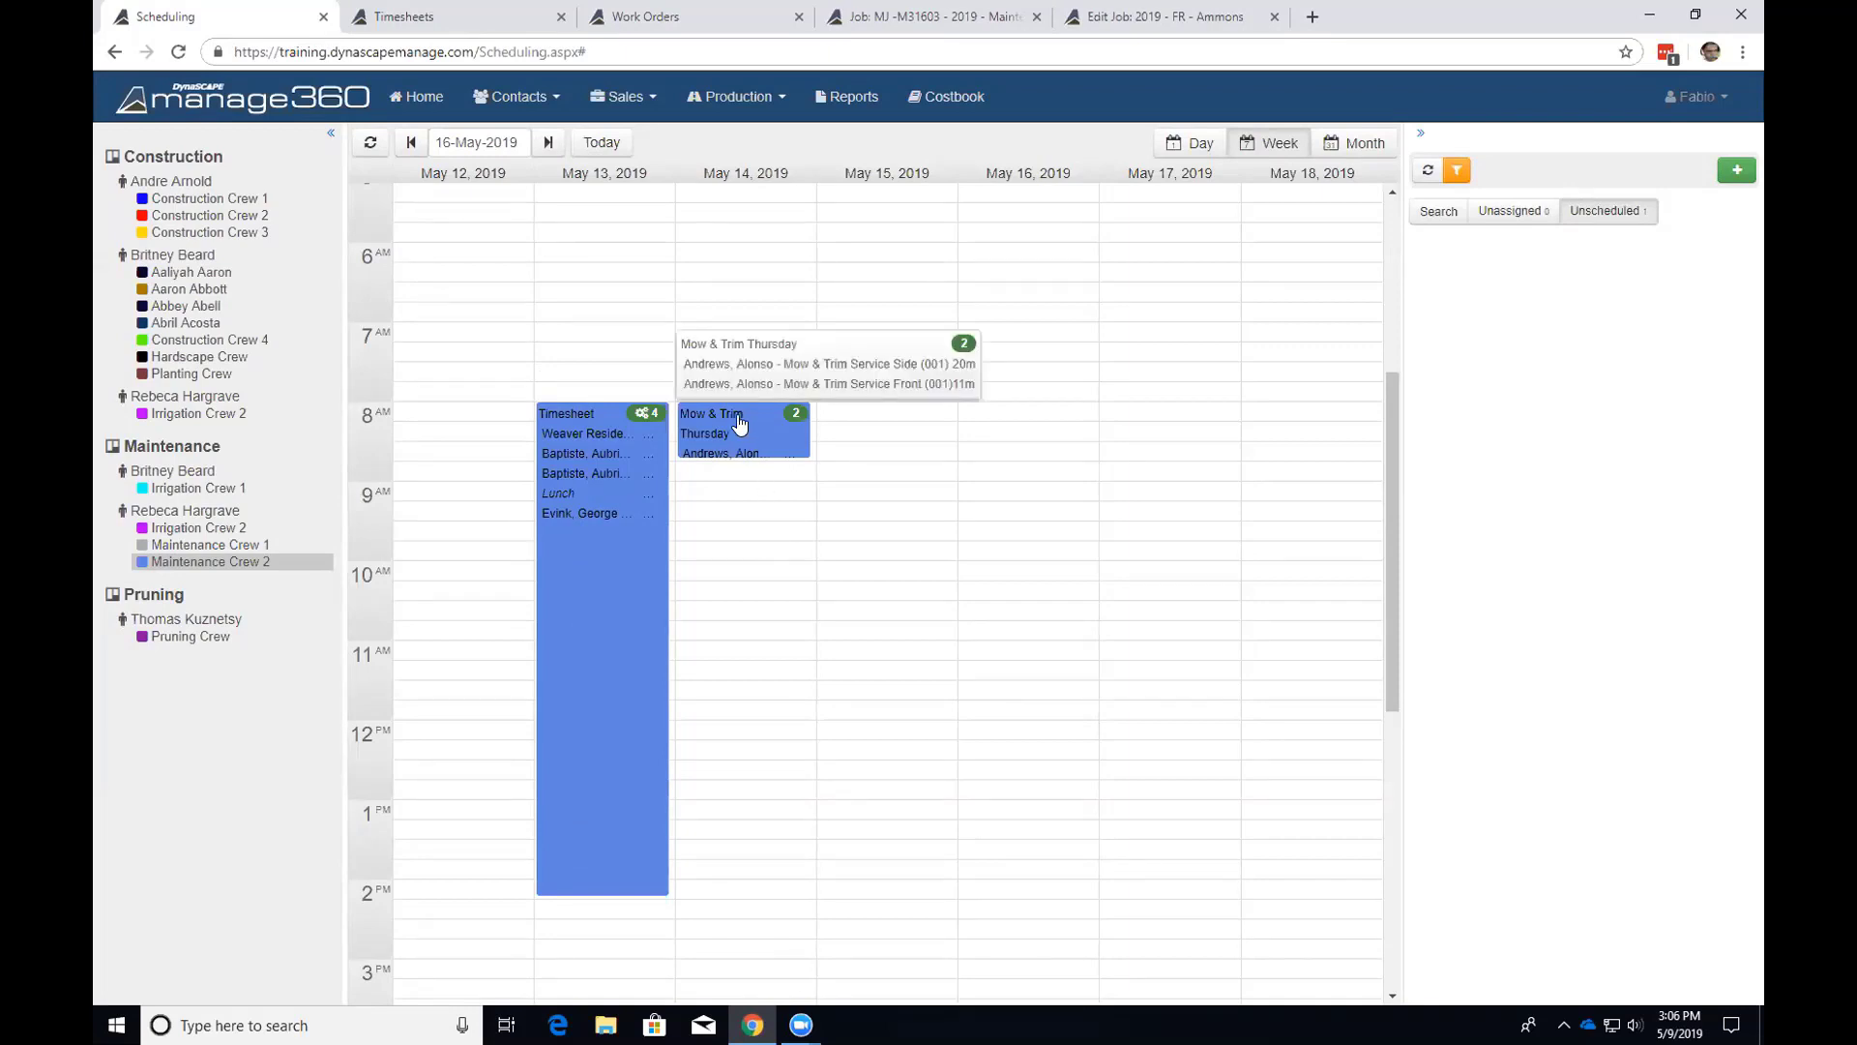
{"action": "left_click_drag", "start_coordinate": [740, 426], "coordinate": [602, 742]}
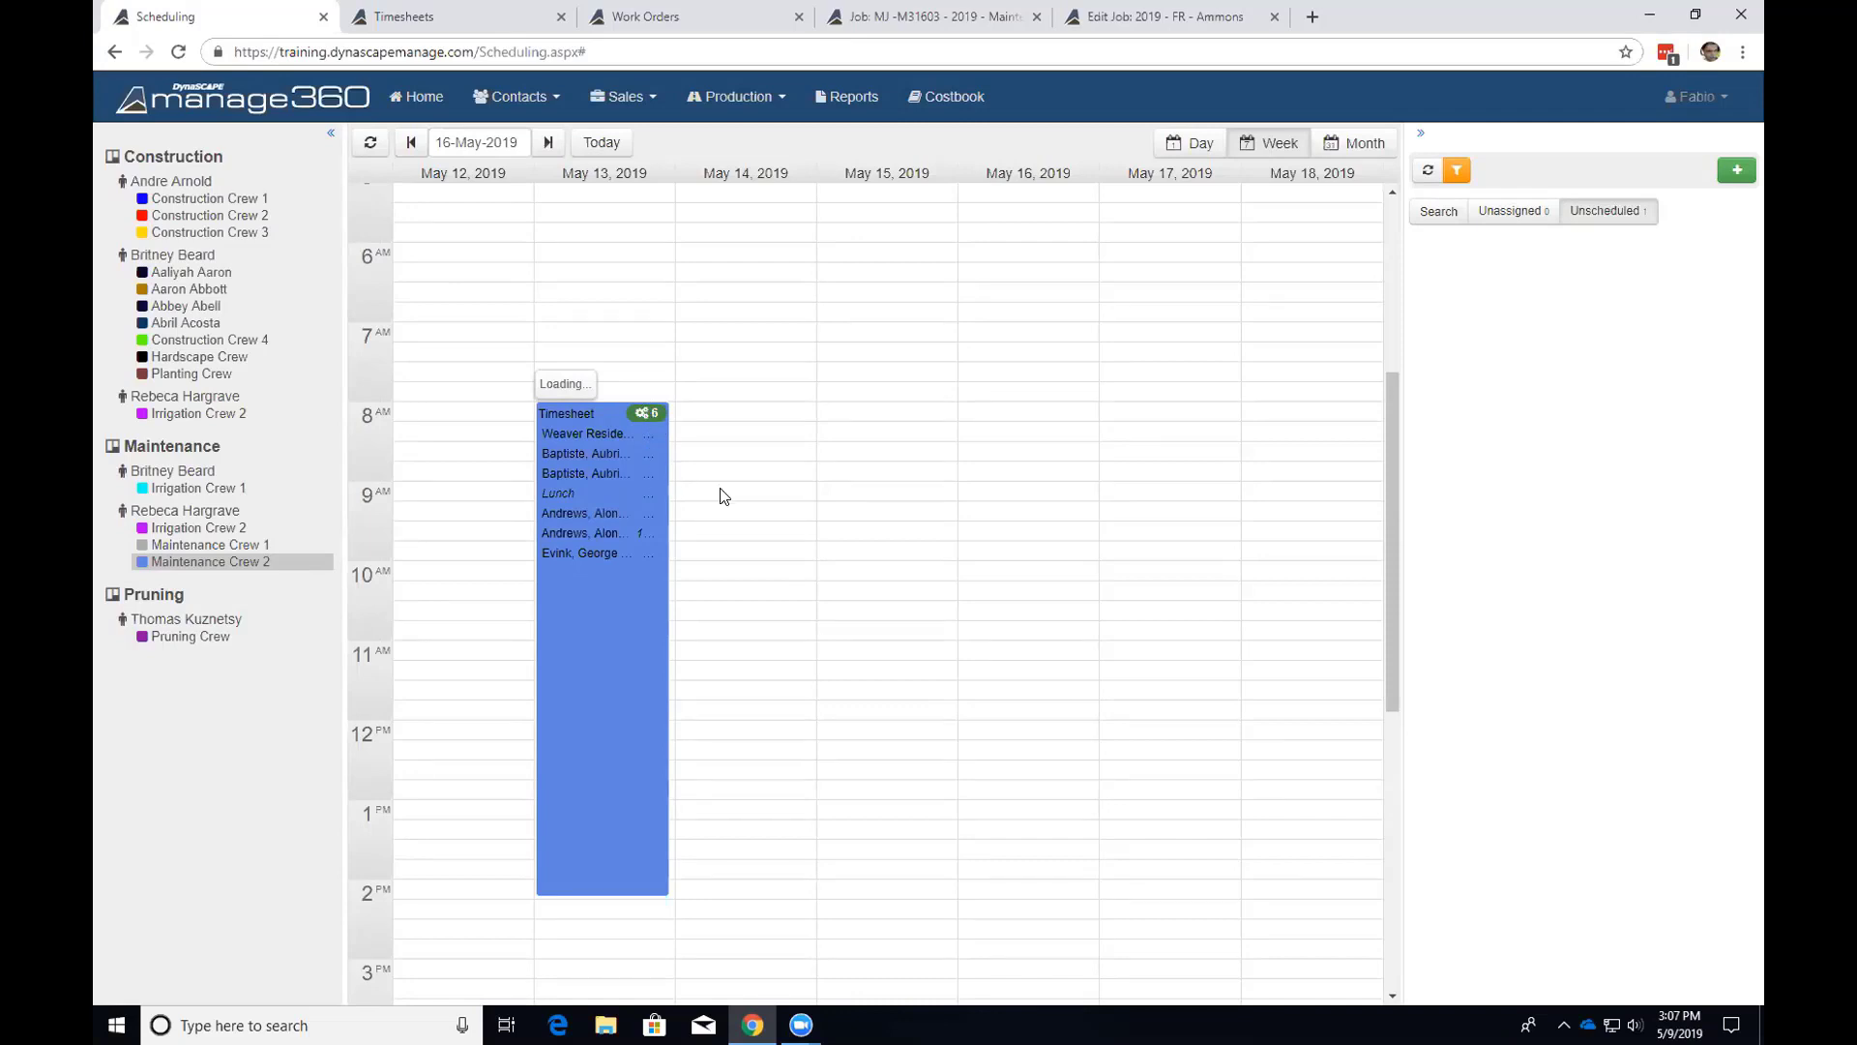
{"action": "left_click", "coordinate": [578, 418]}
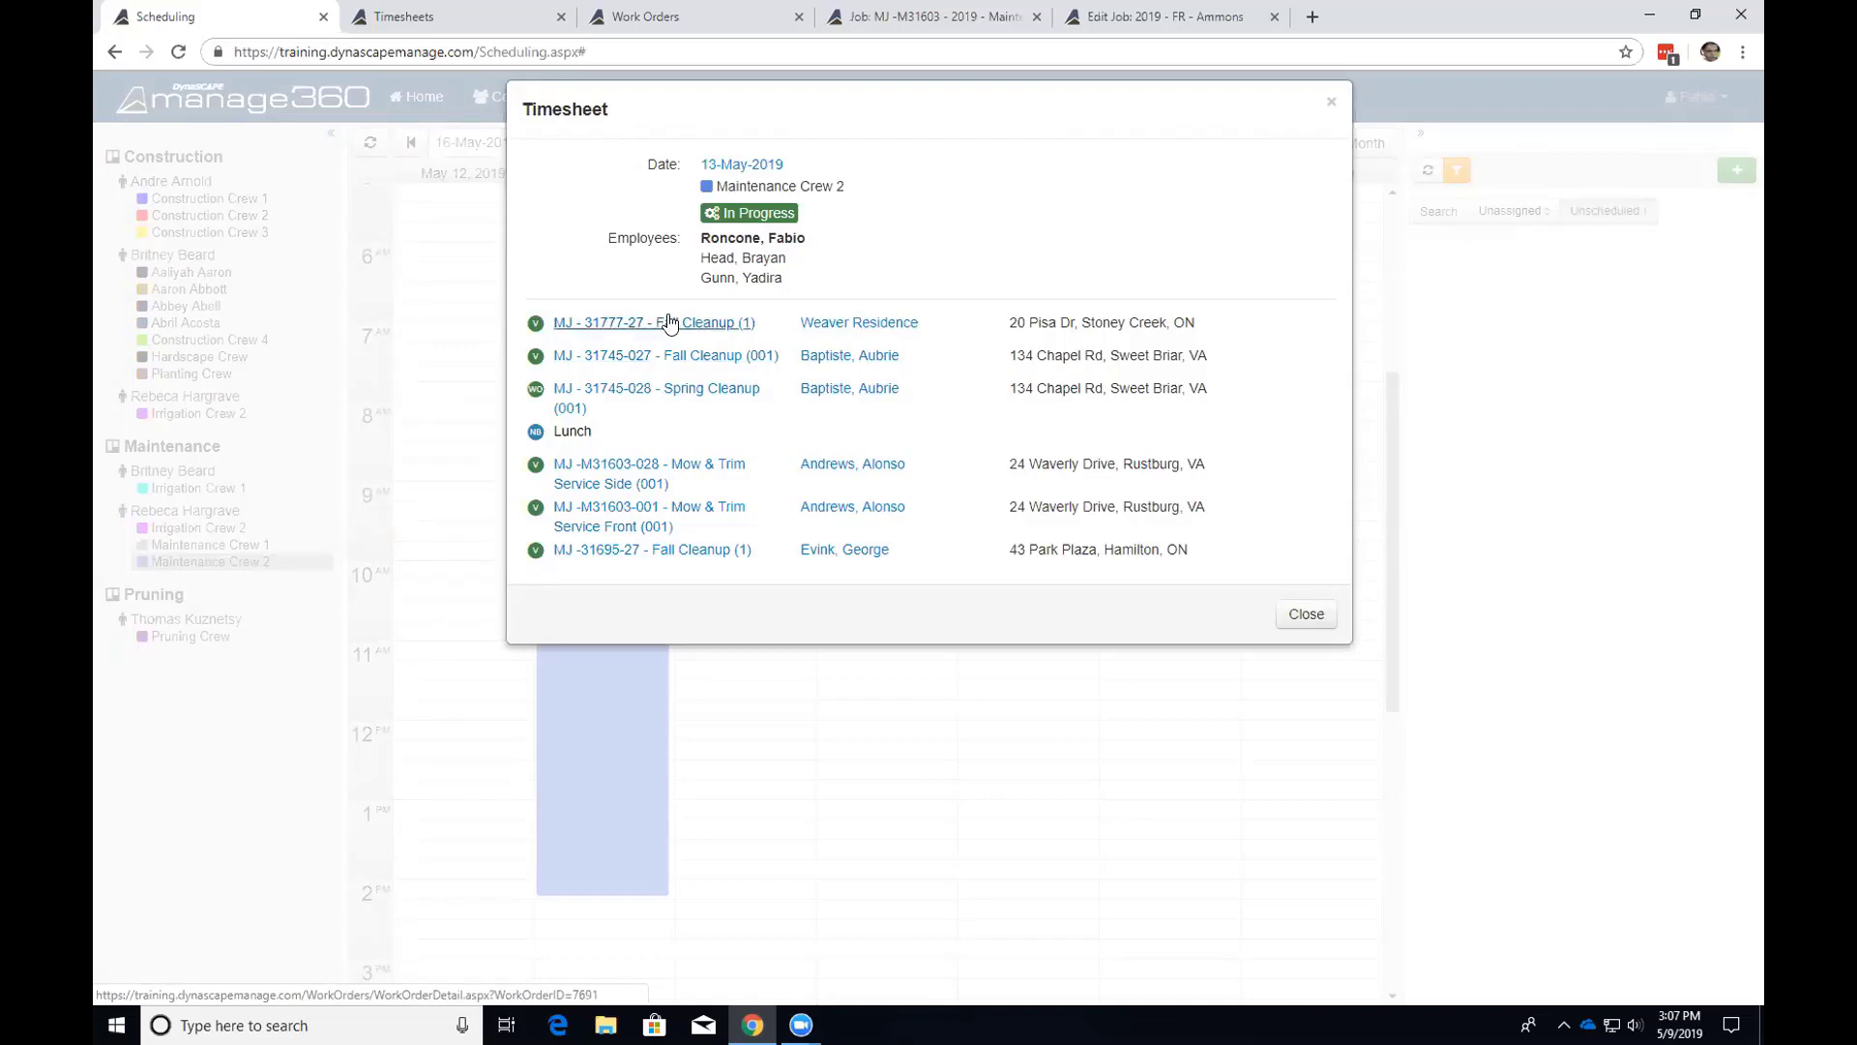
{"action": "left_click", "coordinate": [1278, 608]}
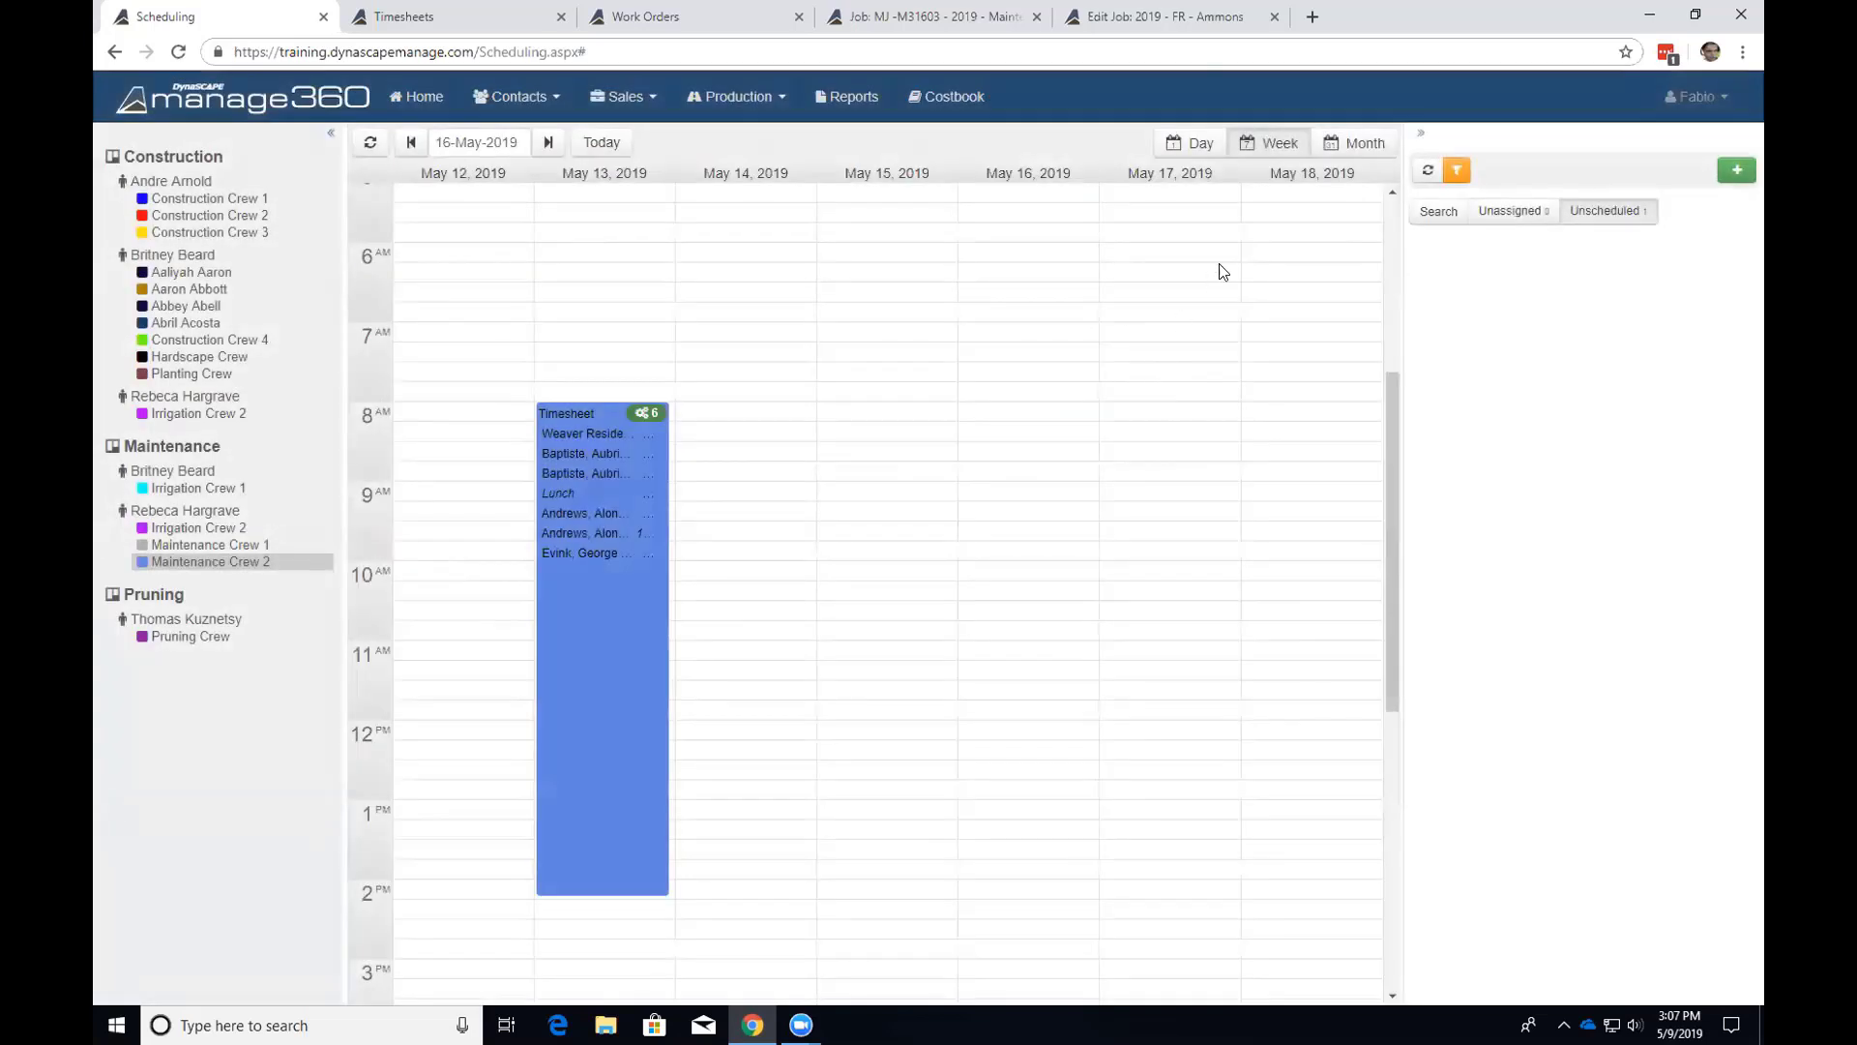
Show the week of May 5 to 11, 2019 with Maintenance Crew 1 included alongside Maintenance Crew 2.
{"action": "left_click", "coordinate": [411, 143]}
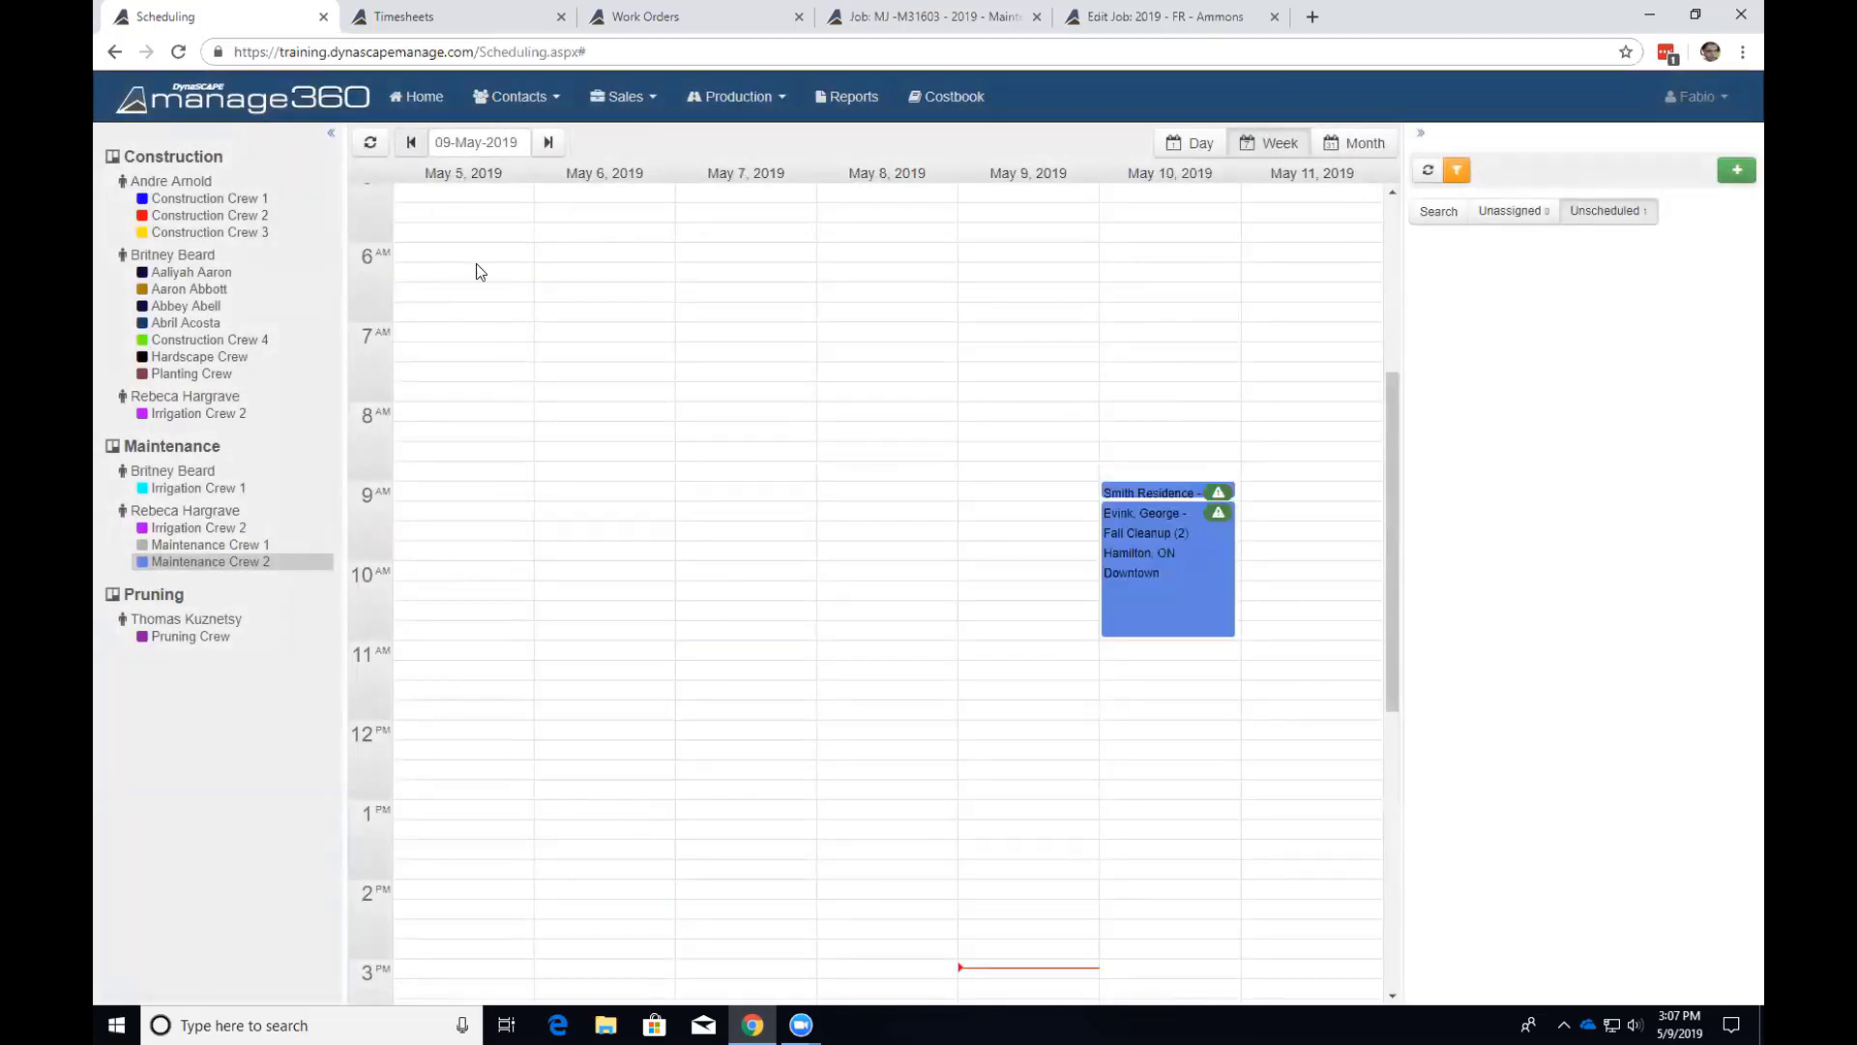
{"action": "left_click", "coordinate": [221, 547]}
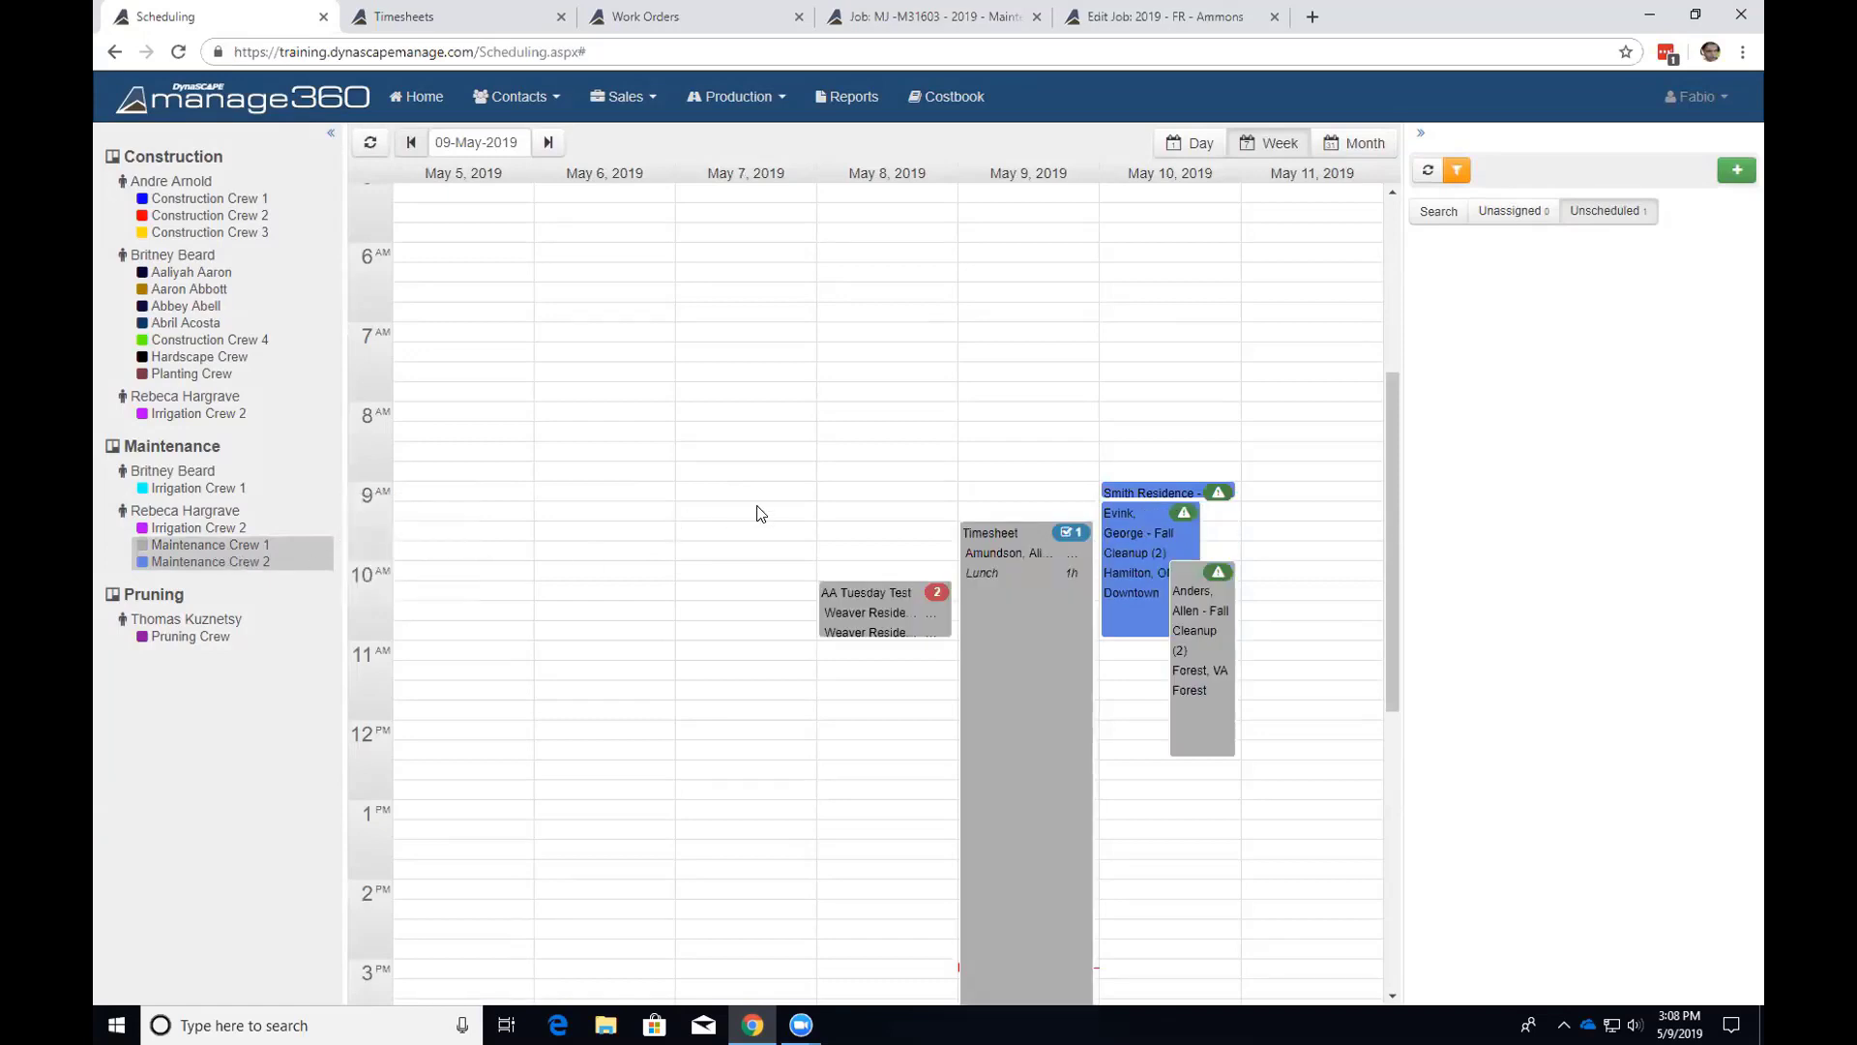
{"action": "scroll", "coordinate": [758, 514], "scroll_direction": "down", "scroll_amount": 1}
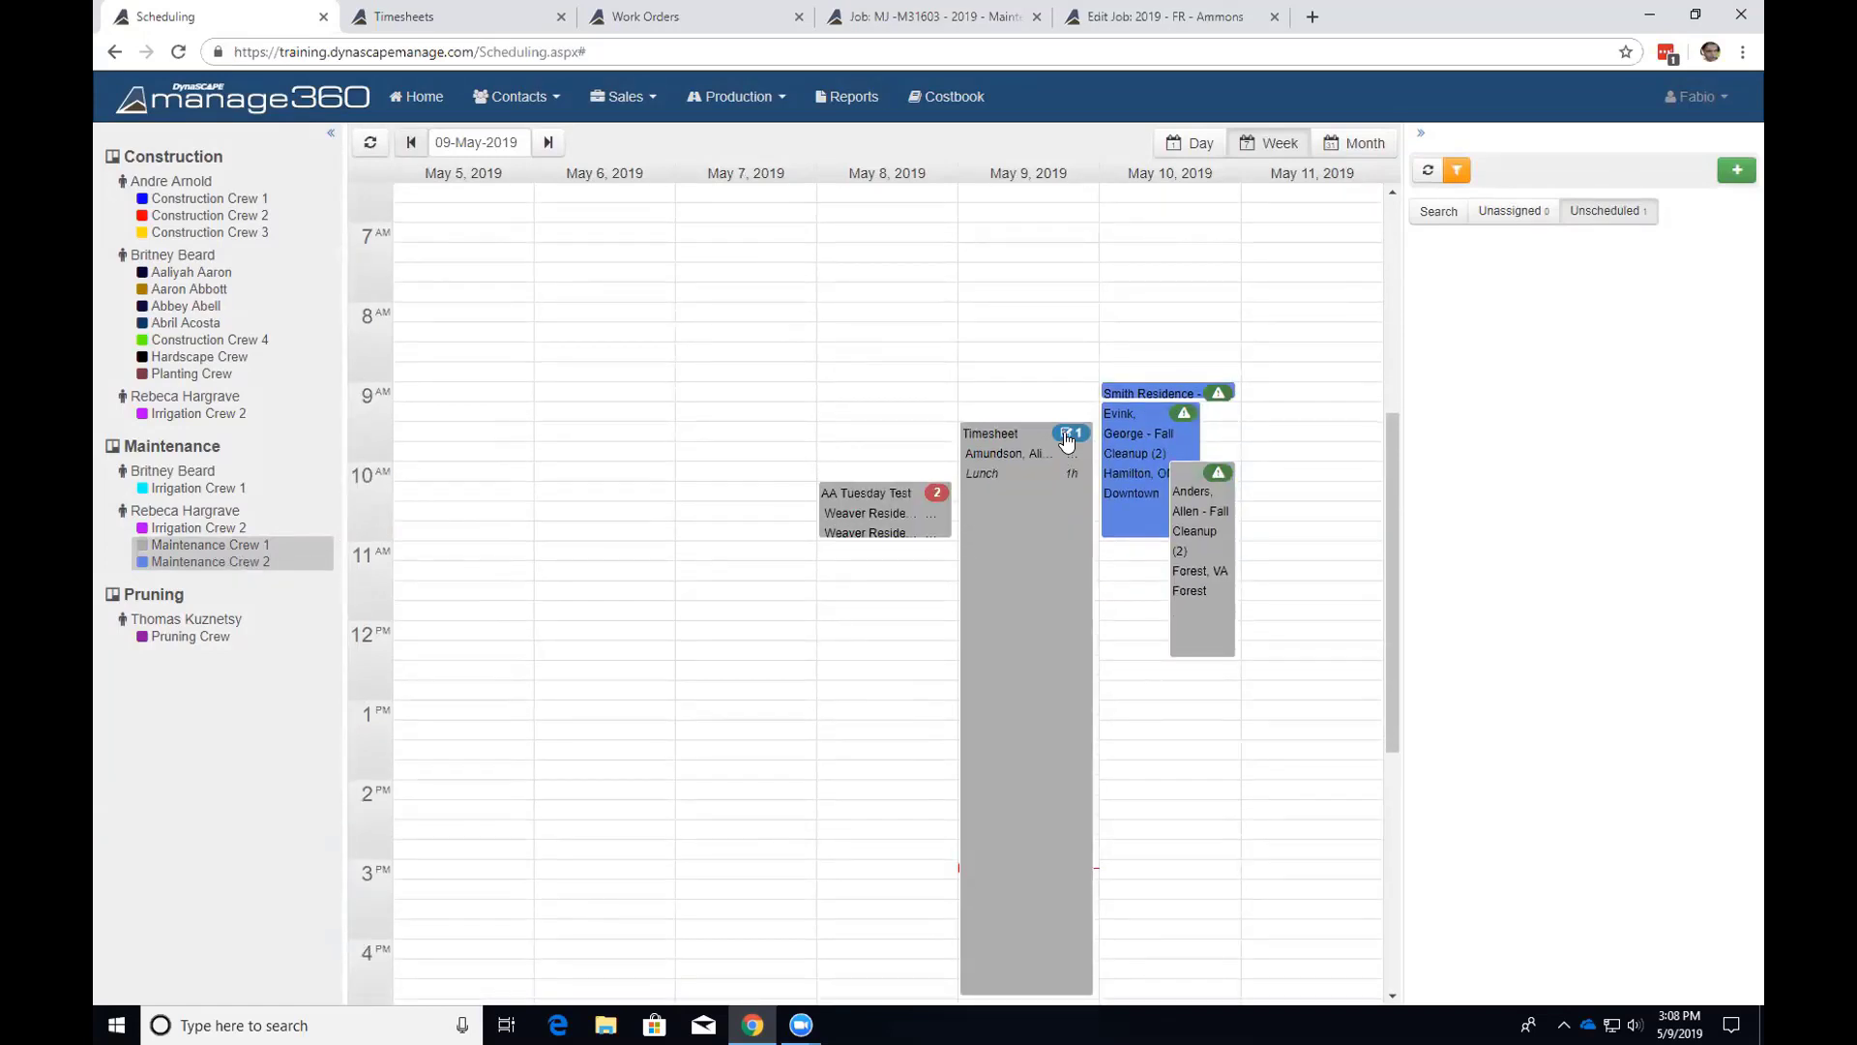
{"action": "mouse_move", "coordinate": [1066, 441]}
Examine the AA Tuesday Test route occurrence on May 8, including its start date calendar, and close it without saving.
{"action": "mouse_move", "coordinate": [914, 508]}
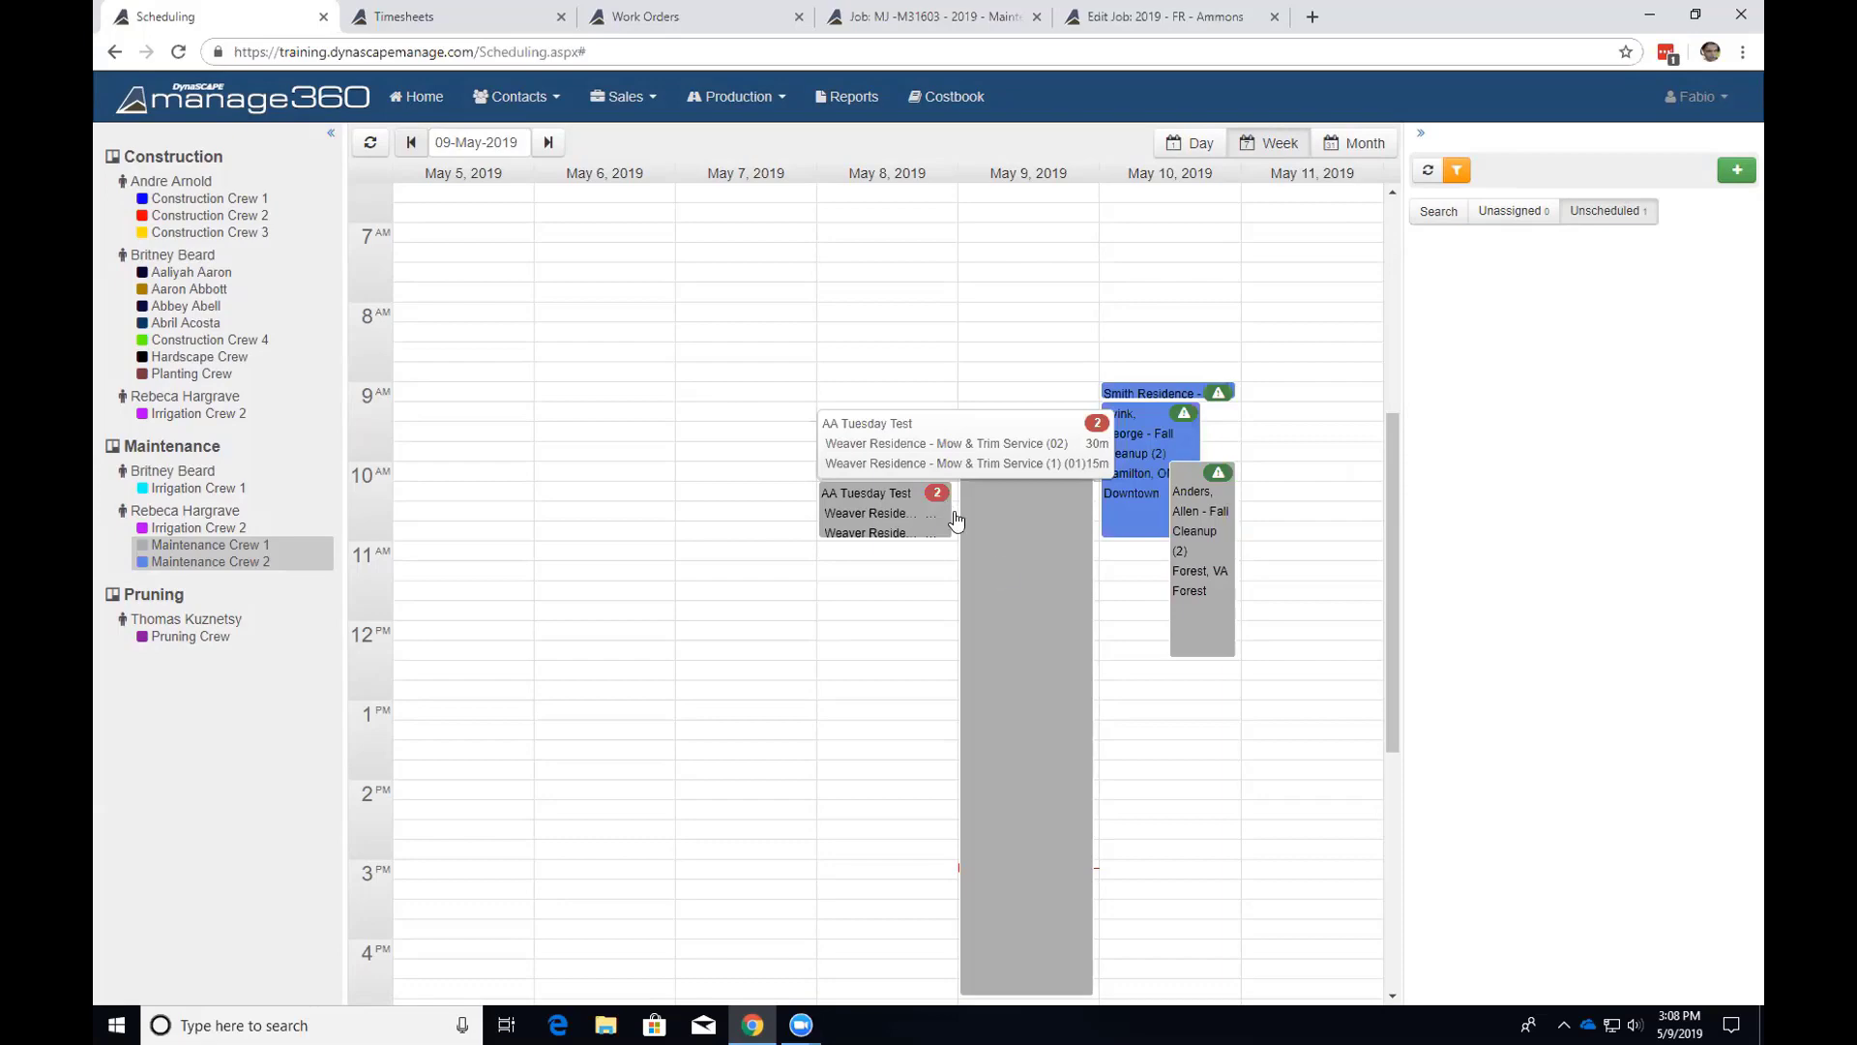
{"action": "double_click", "coordinate": [865, 503]}
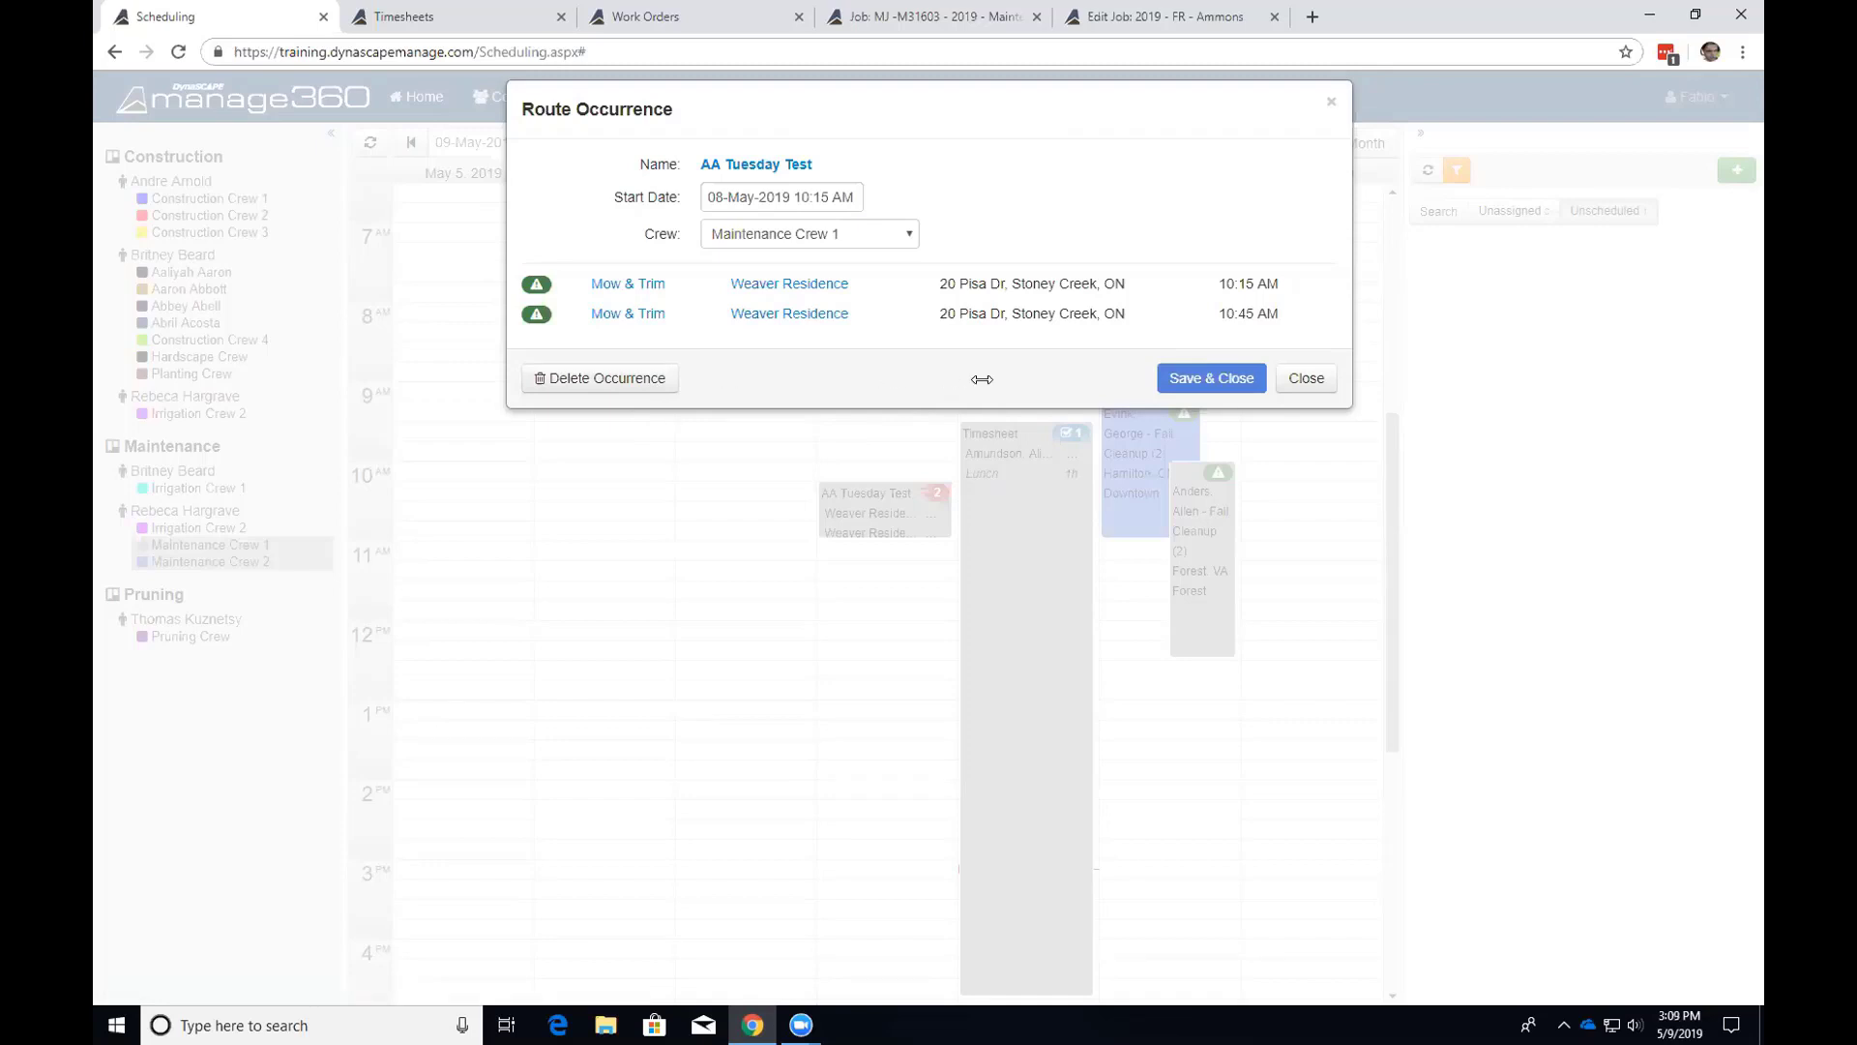
{"action": "left_click", "coordinate": [829, 192]}
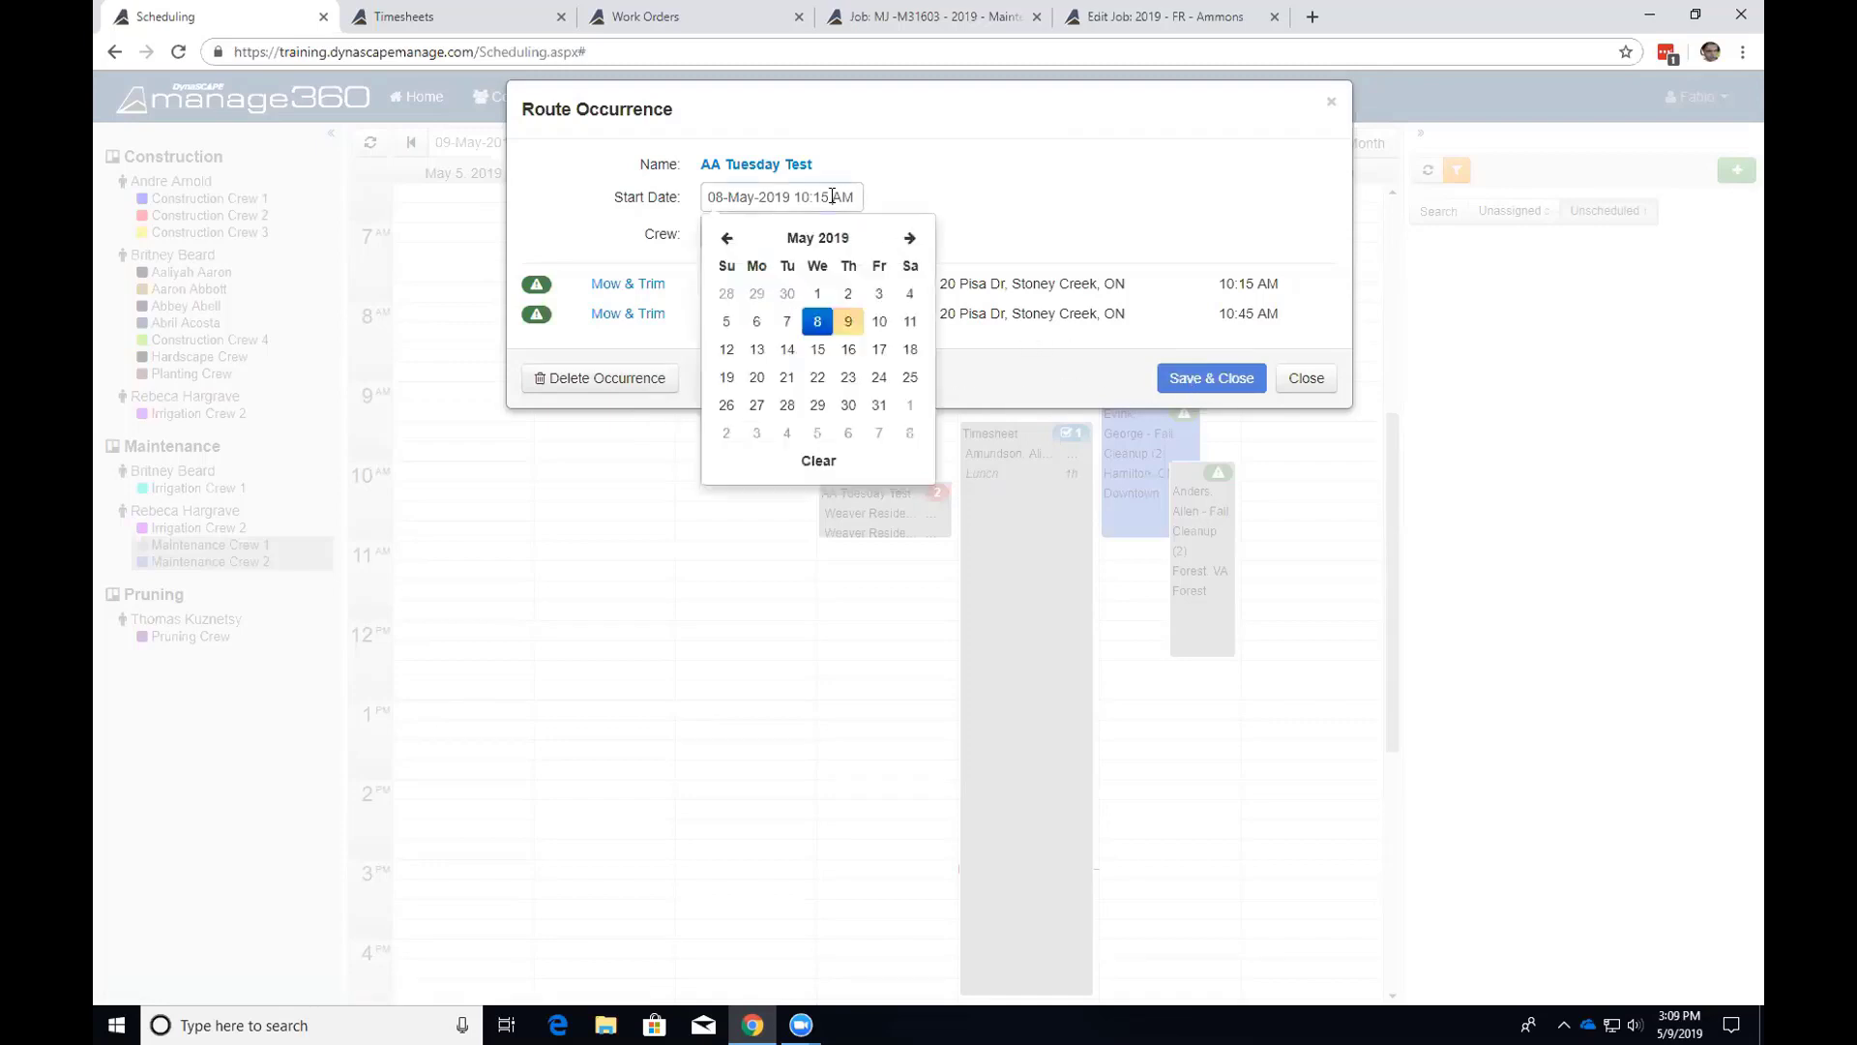
{"action": "left_click", "coordinate": [945, 169]}
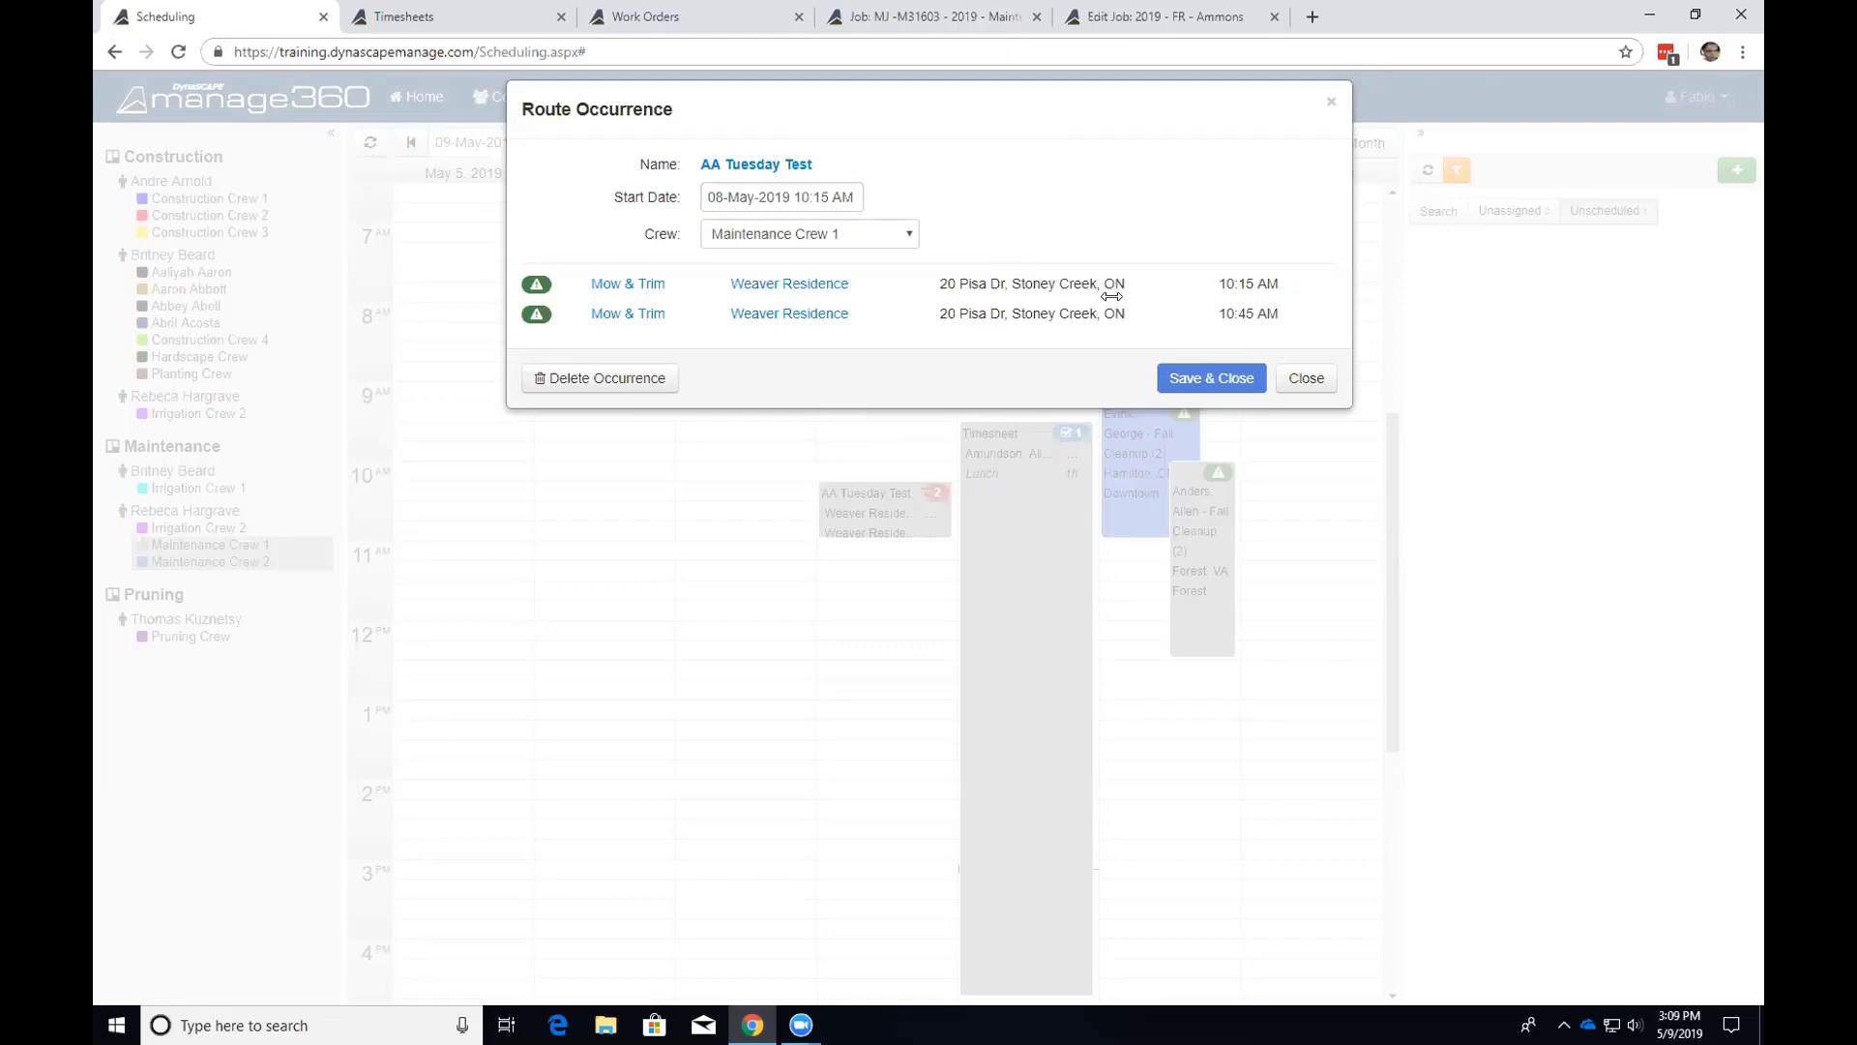
{"action": "left_click", "coordinate": [1306, 379]}
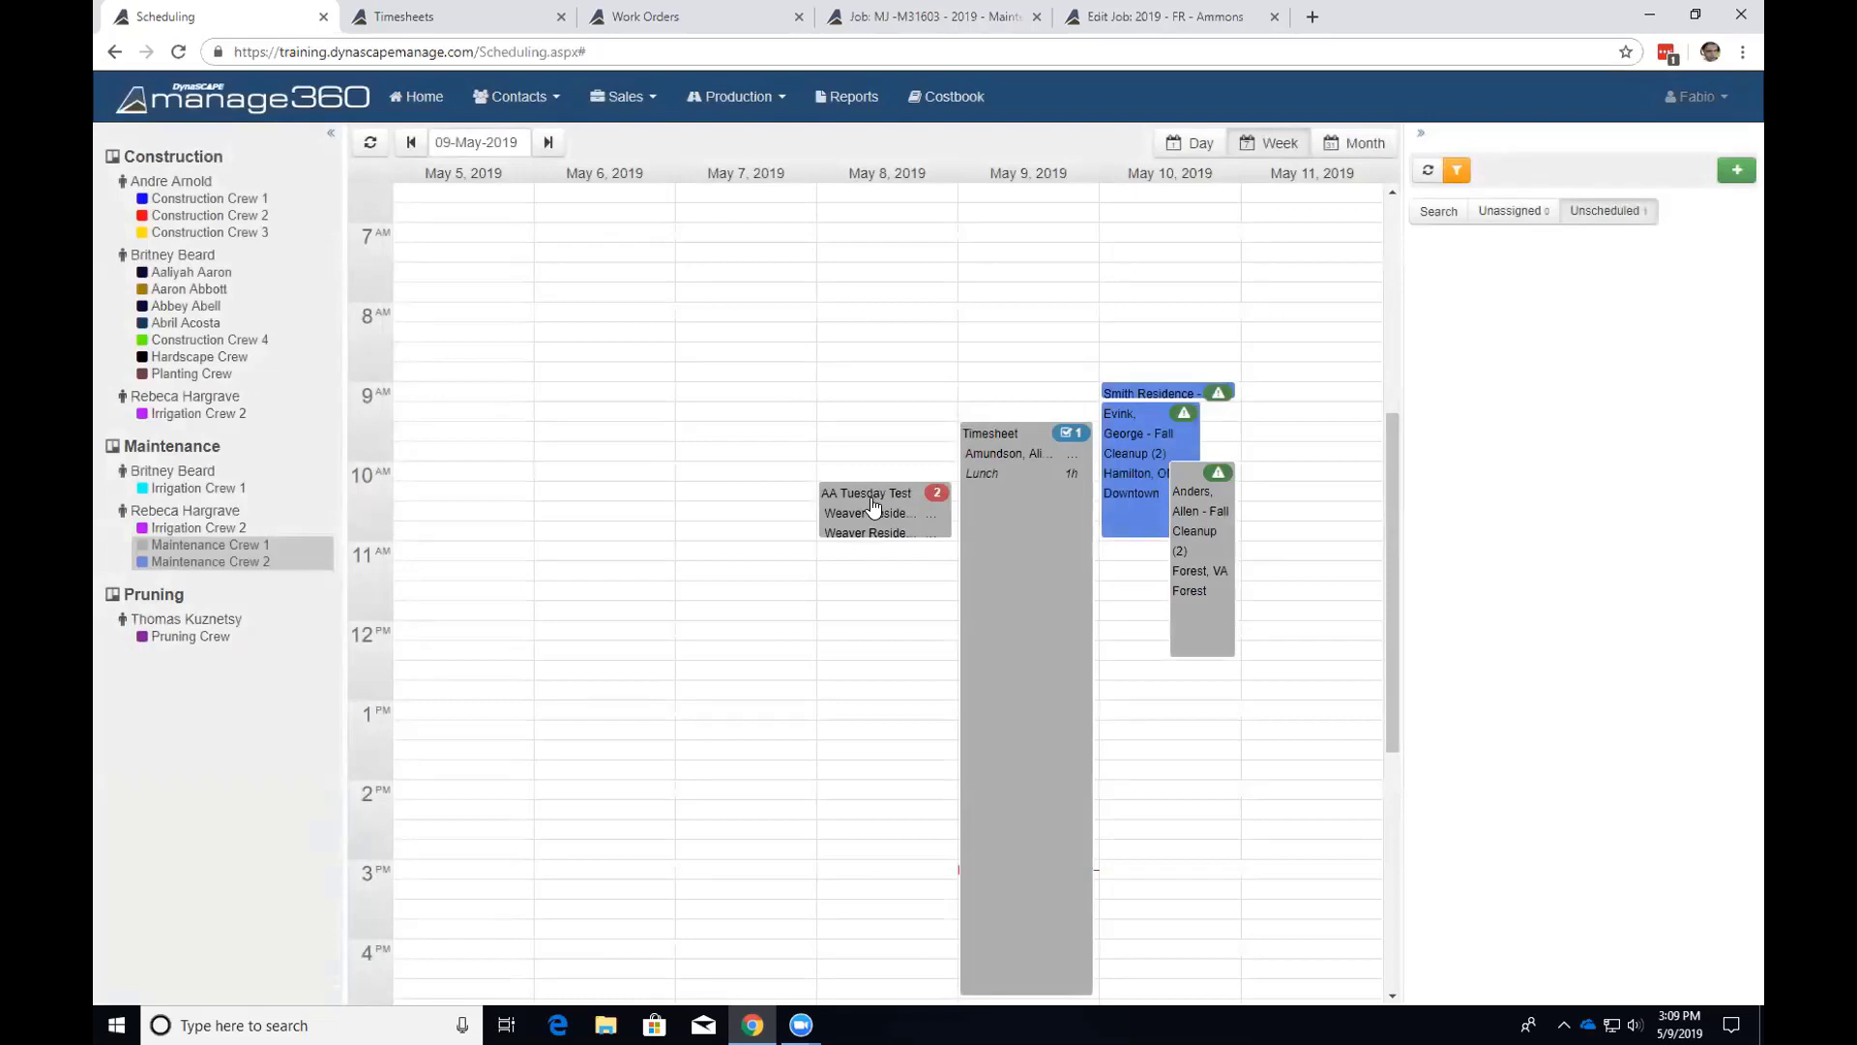
{"action": "mouse_move", "coordinate": [873, 505]}
Review the Maintenance Crew 2 Fall Cleanup (2) work order on May 10 and reschedule it to May 9 at about 7:45 AM.
{"action": "double_click", "coordinate": [1140, 423]}
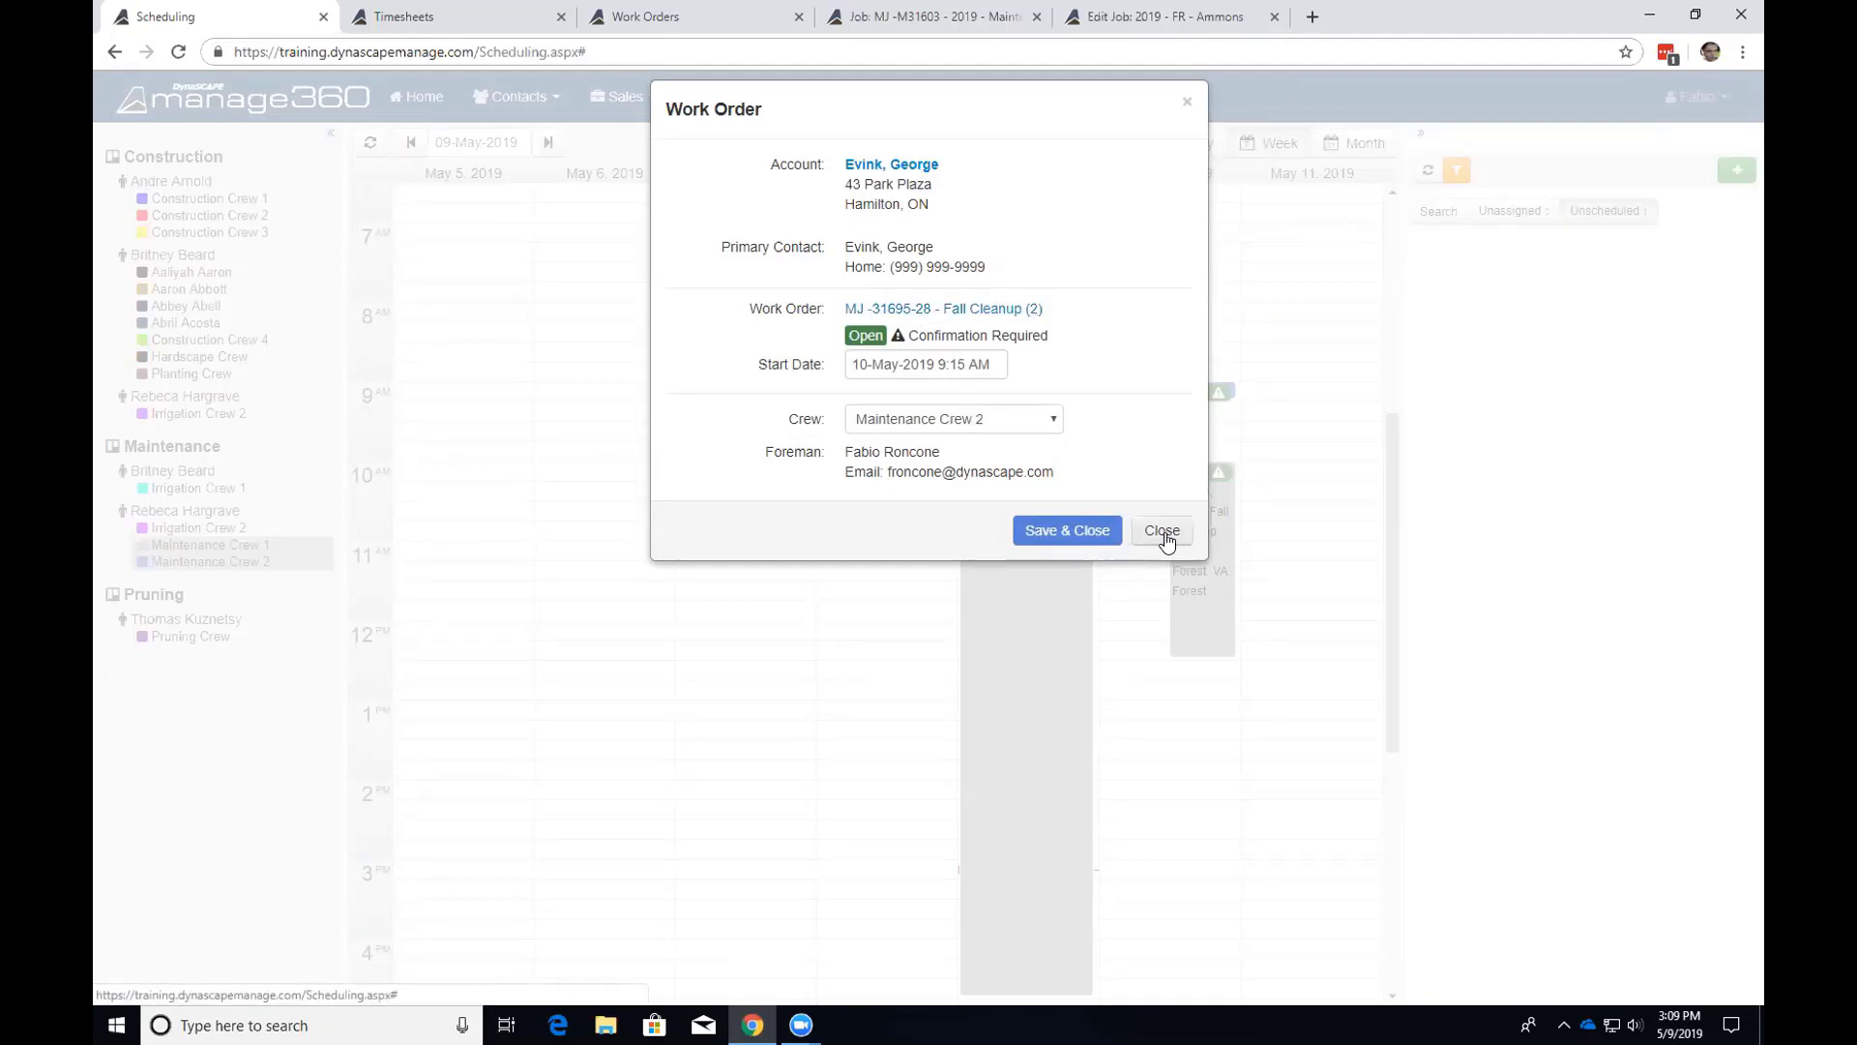
{"action": "left_click", "coordinate": [1162, 531]}
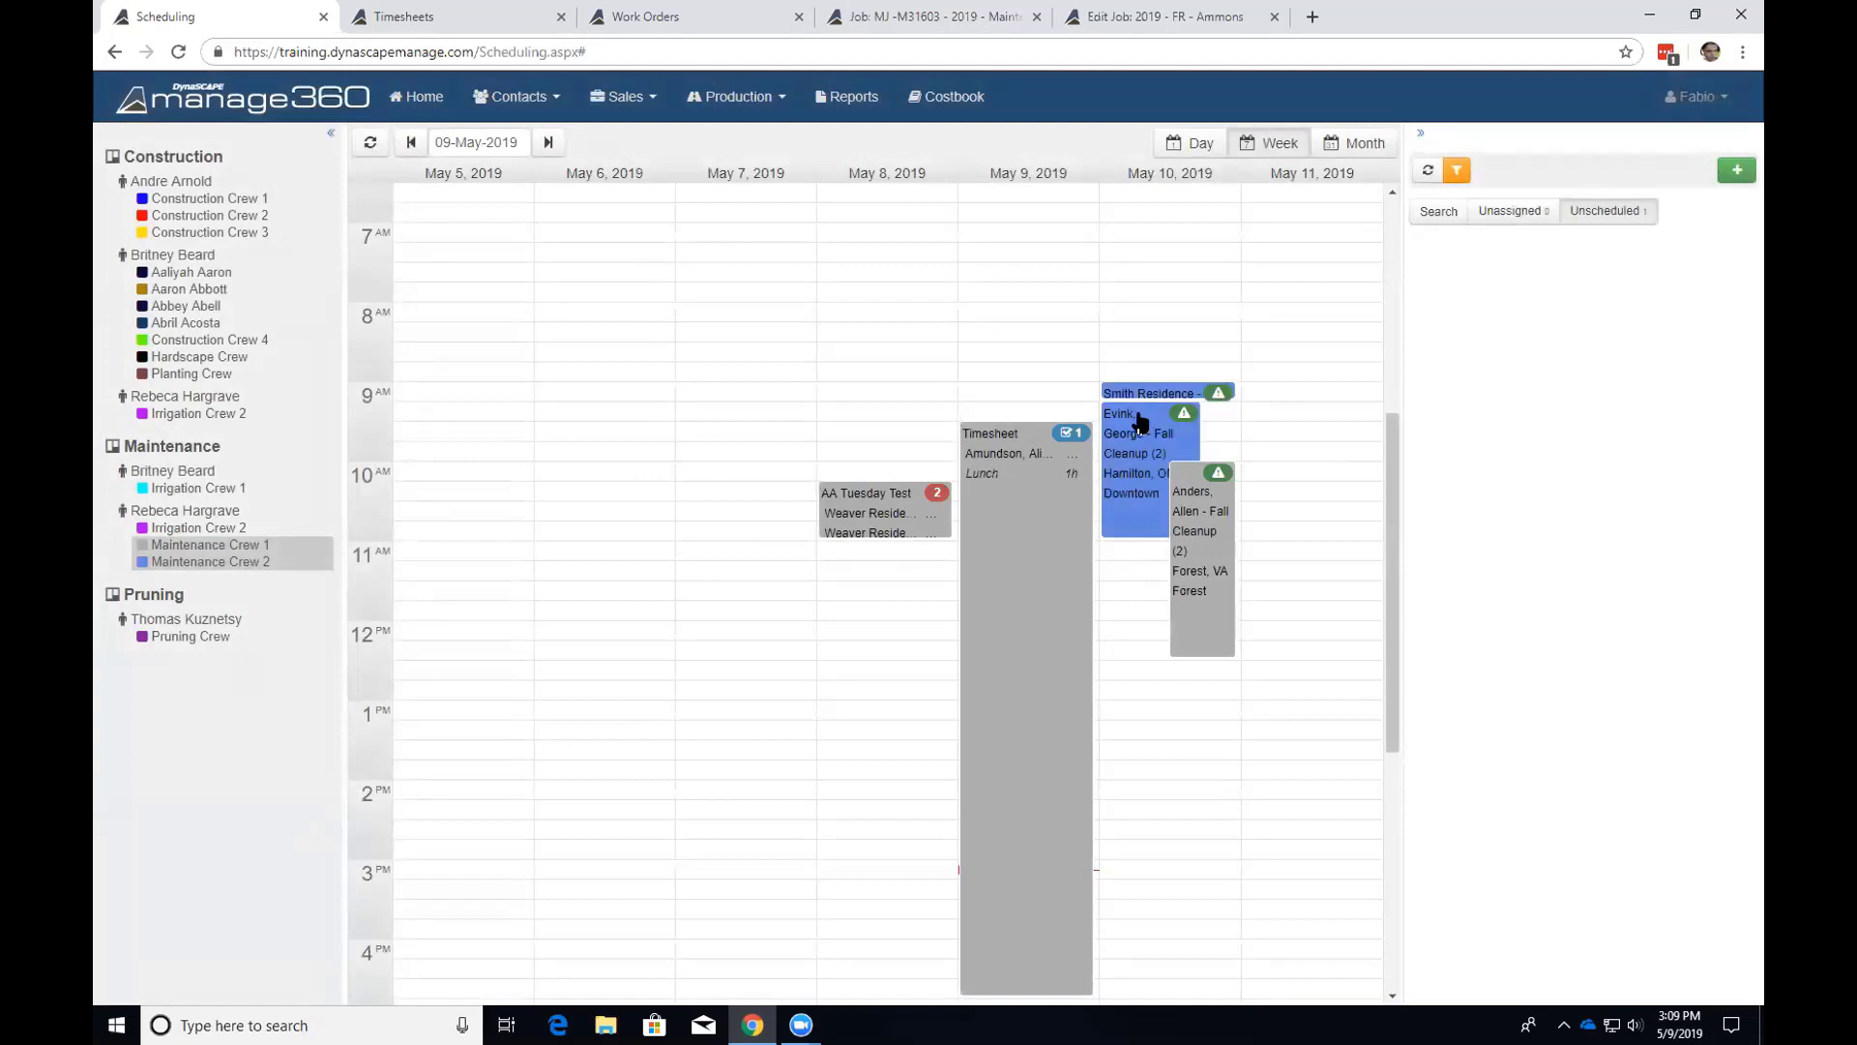
{"action": "left_click_drag", "start_coordinate": [1140, 416], "coordinate": [1087, 304]}
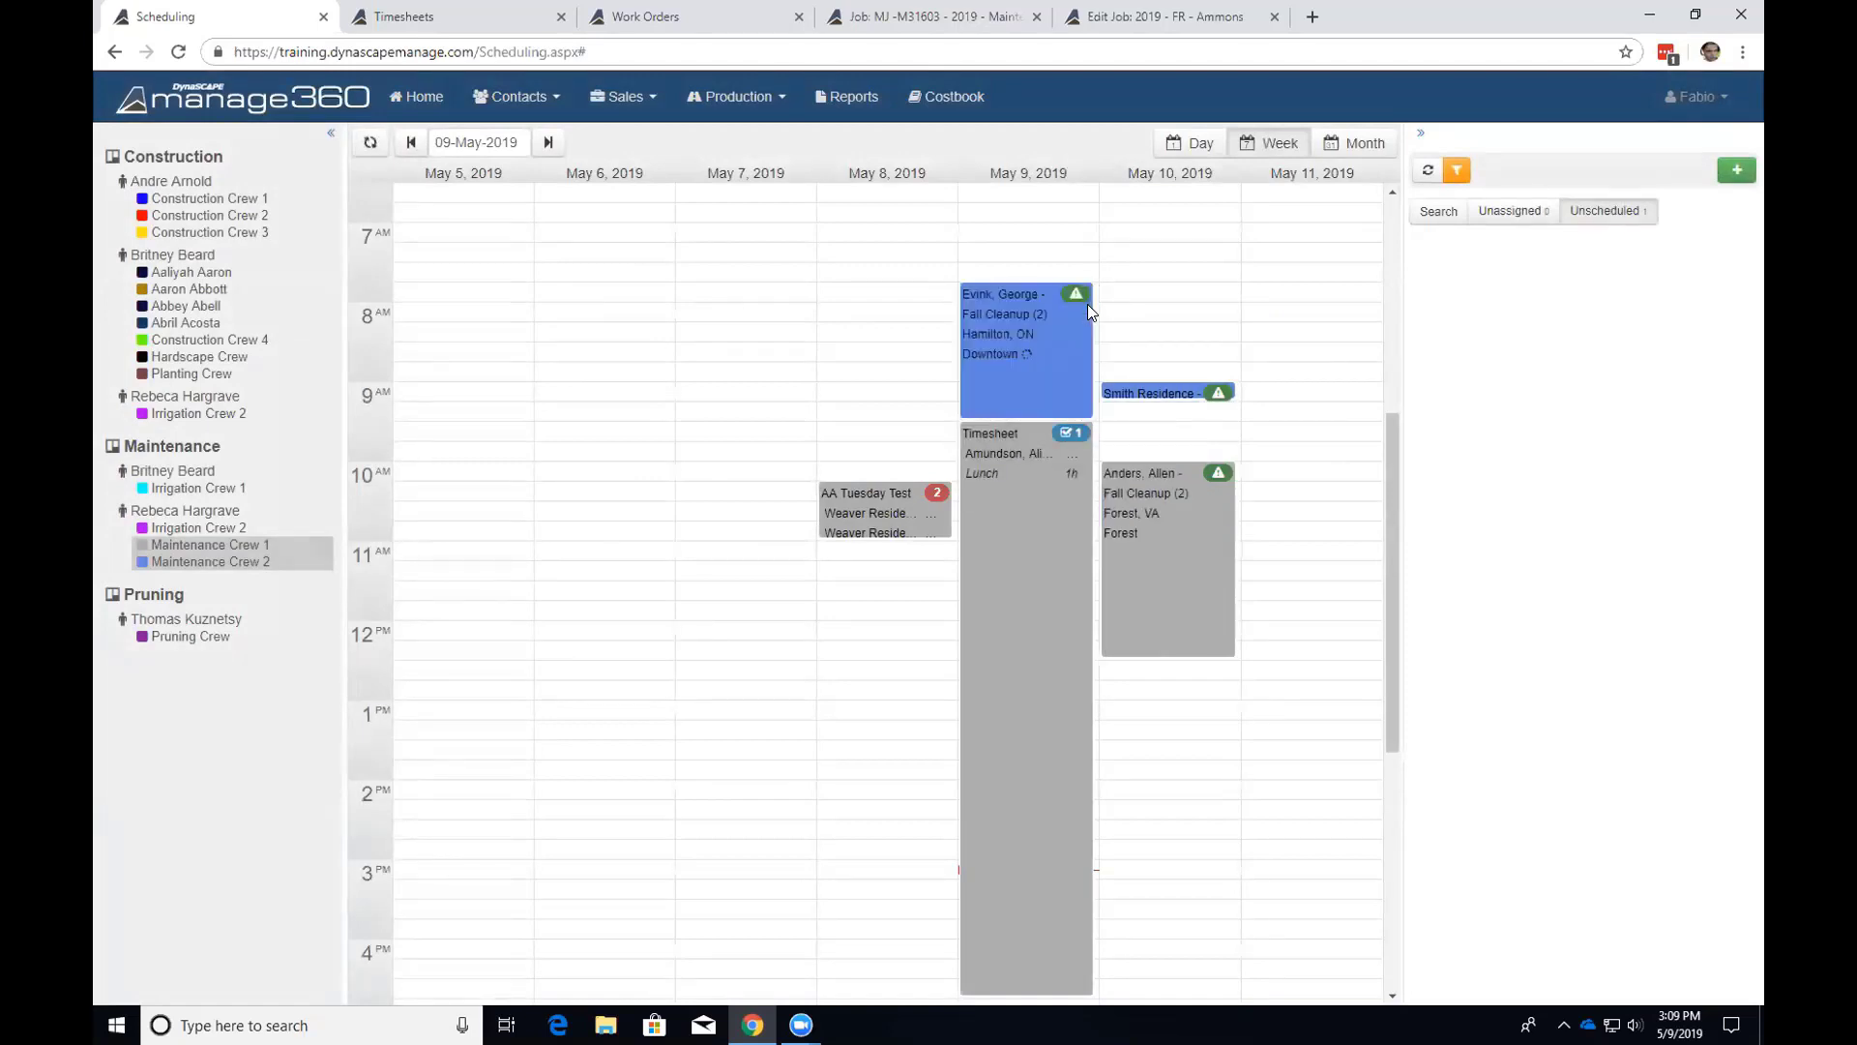
{"action": "mouse_move", "coordinate": [1010, 306]}
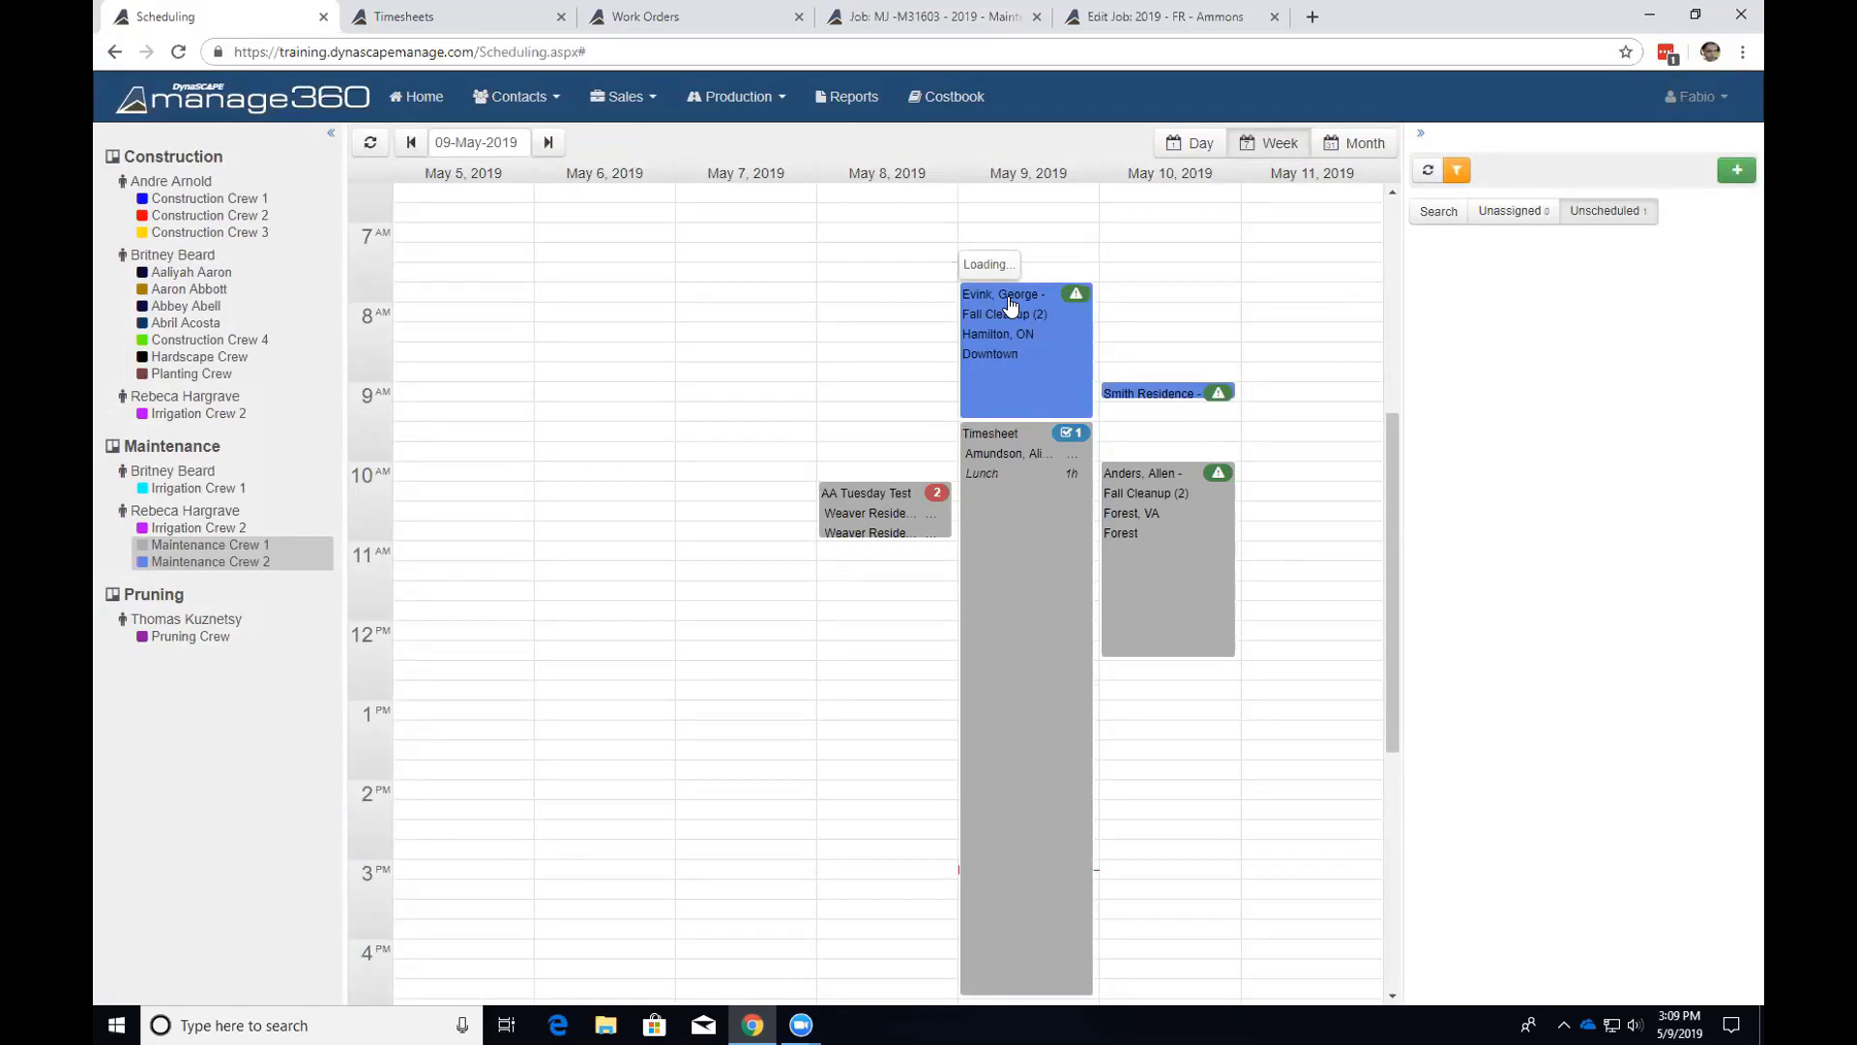
Try the Maintenance Crew 1 Fall Cleanup (2) work order beside the May 9 timesheet and return it to May 10 at about 11 AM.
{"action": "scroll", "coordinate": [1153, 376], "scroll_direction": "down", "scroll_amount": 1}
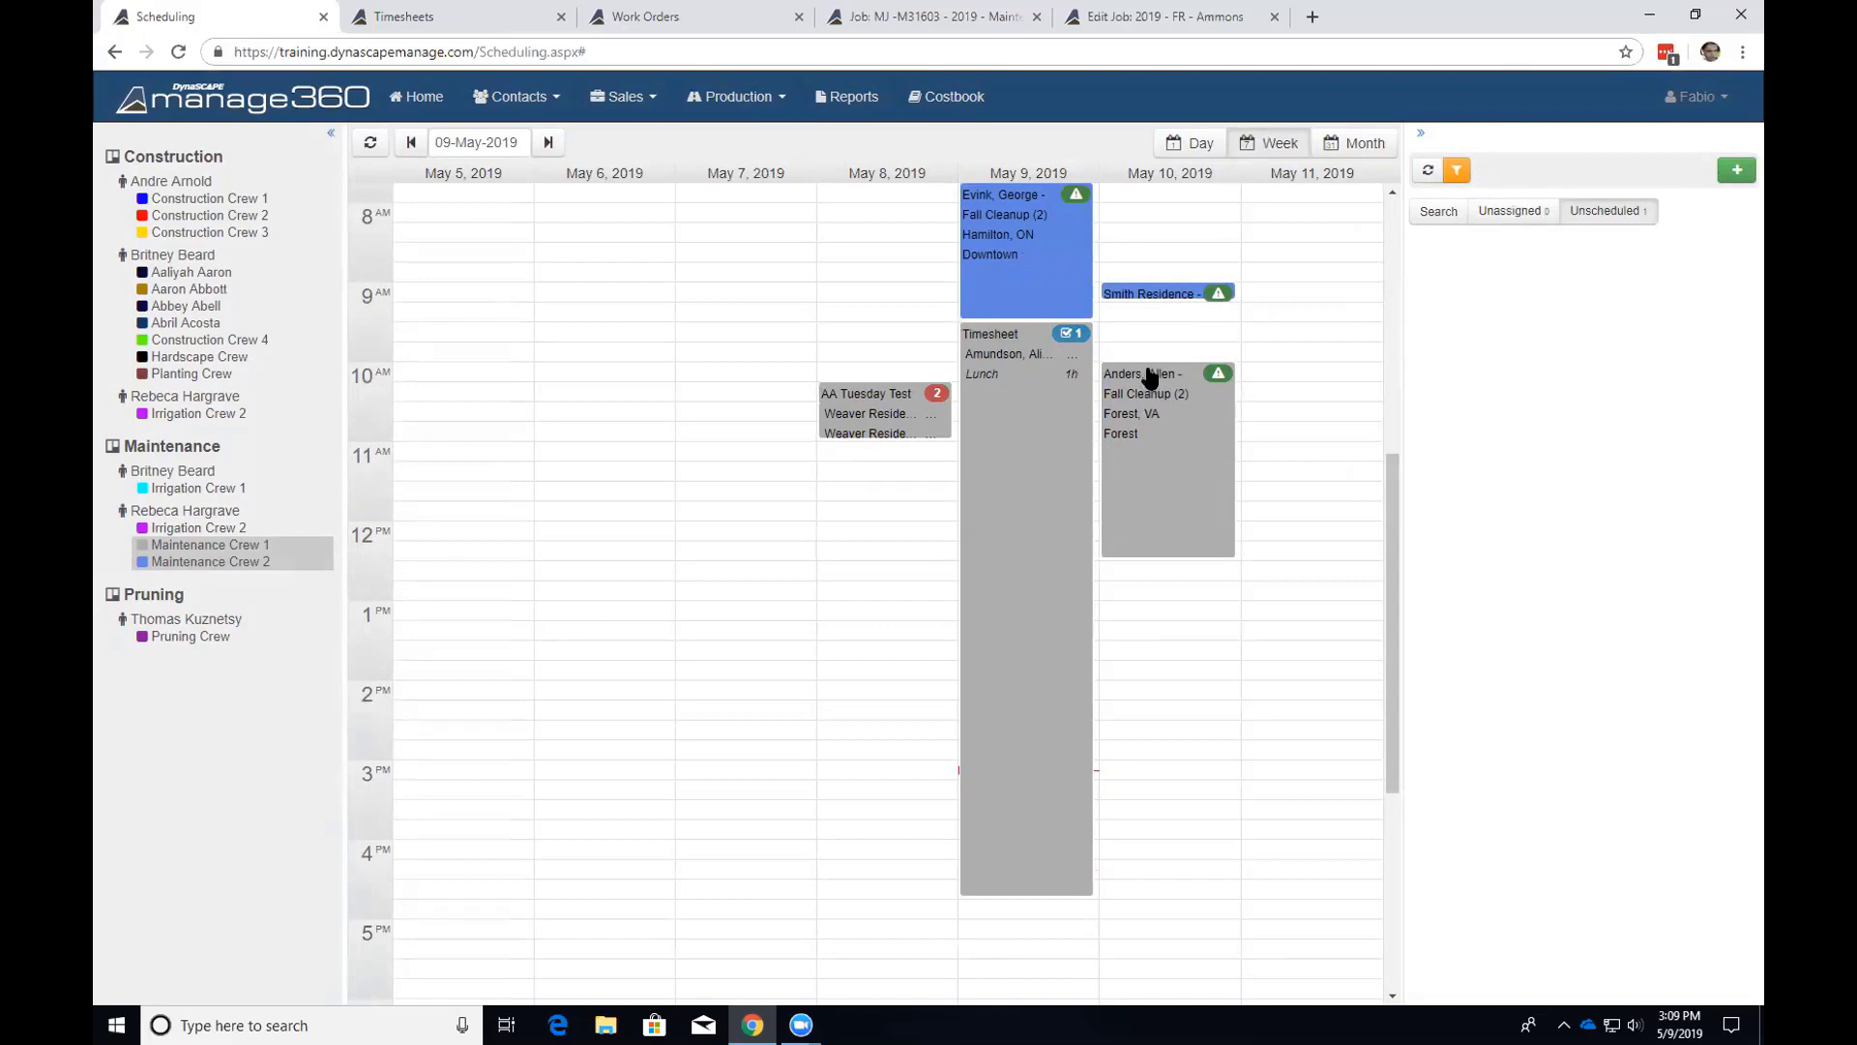
{"action": "left_click_drag", "start_coordinate": [1150, 375], "coordinate": [1049, 450]}
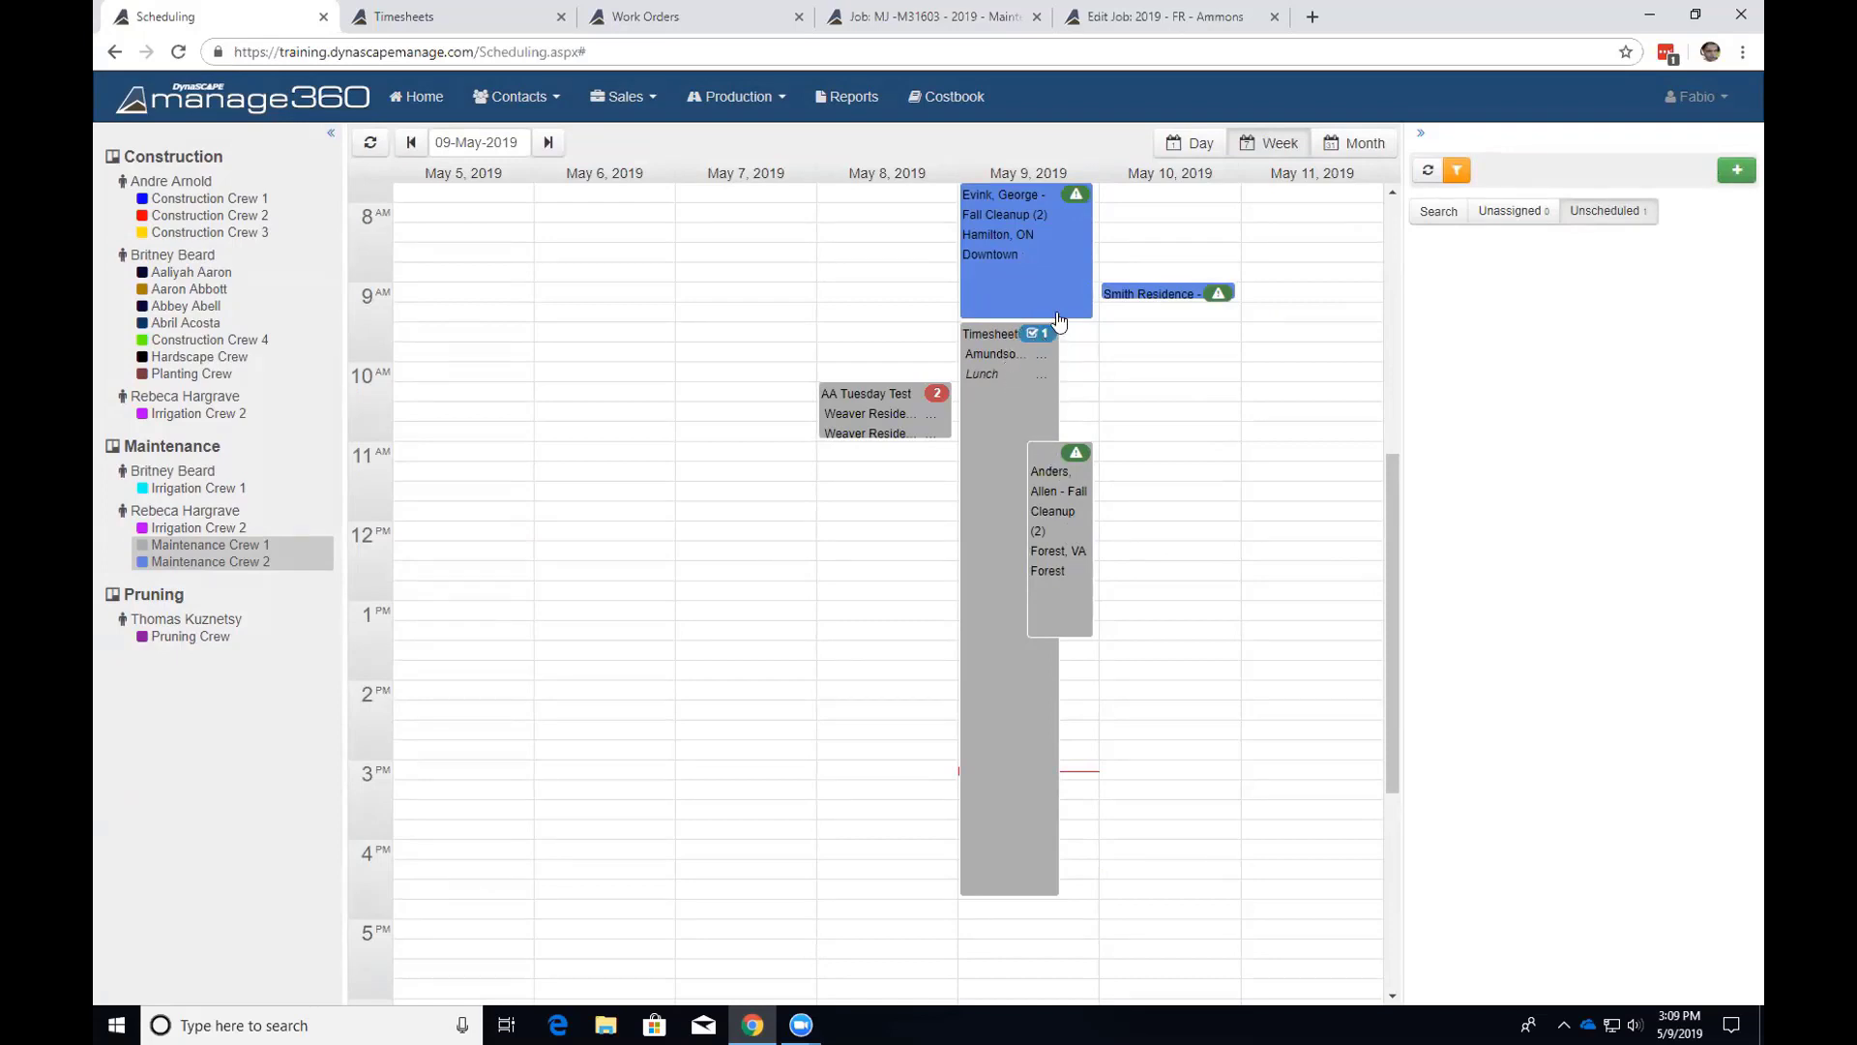
{"action": "left_click_drag", "start_coordinate": [1052, 451], "coordinate": [1125, 451]}
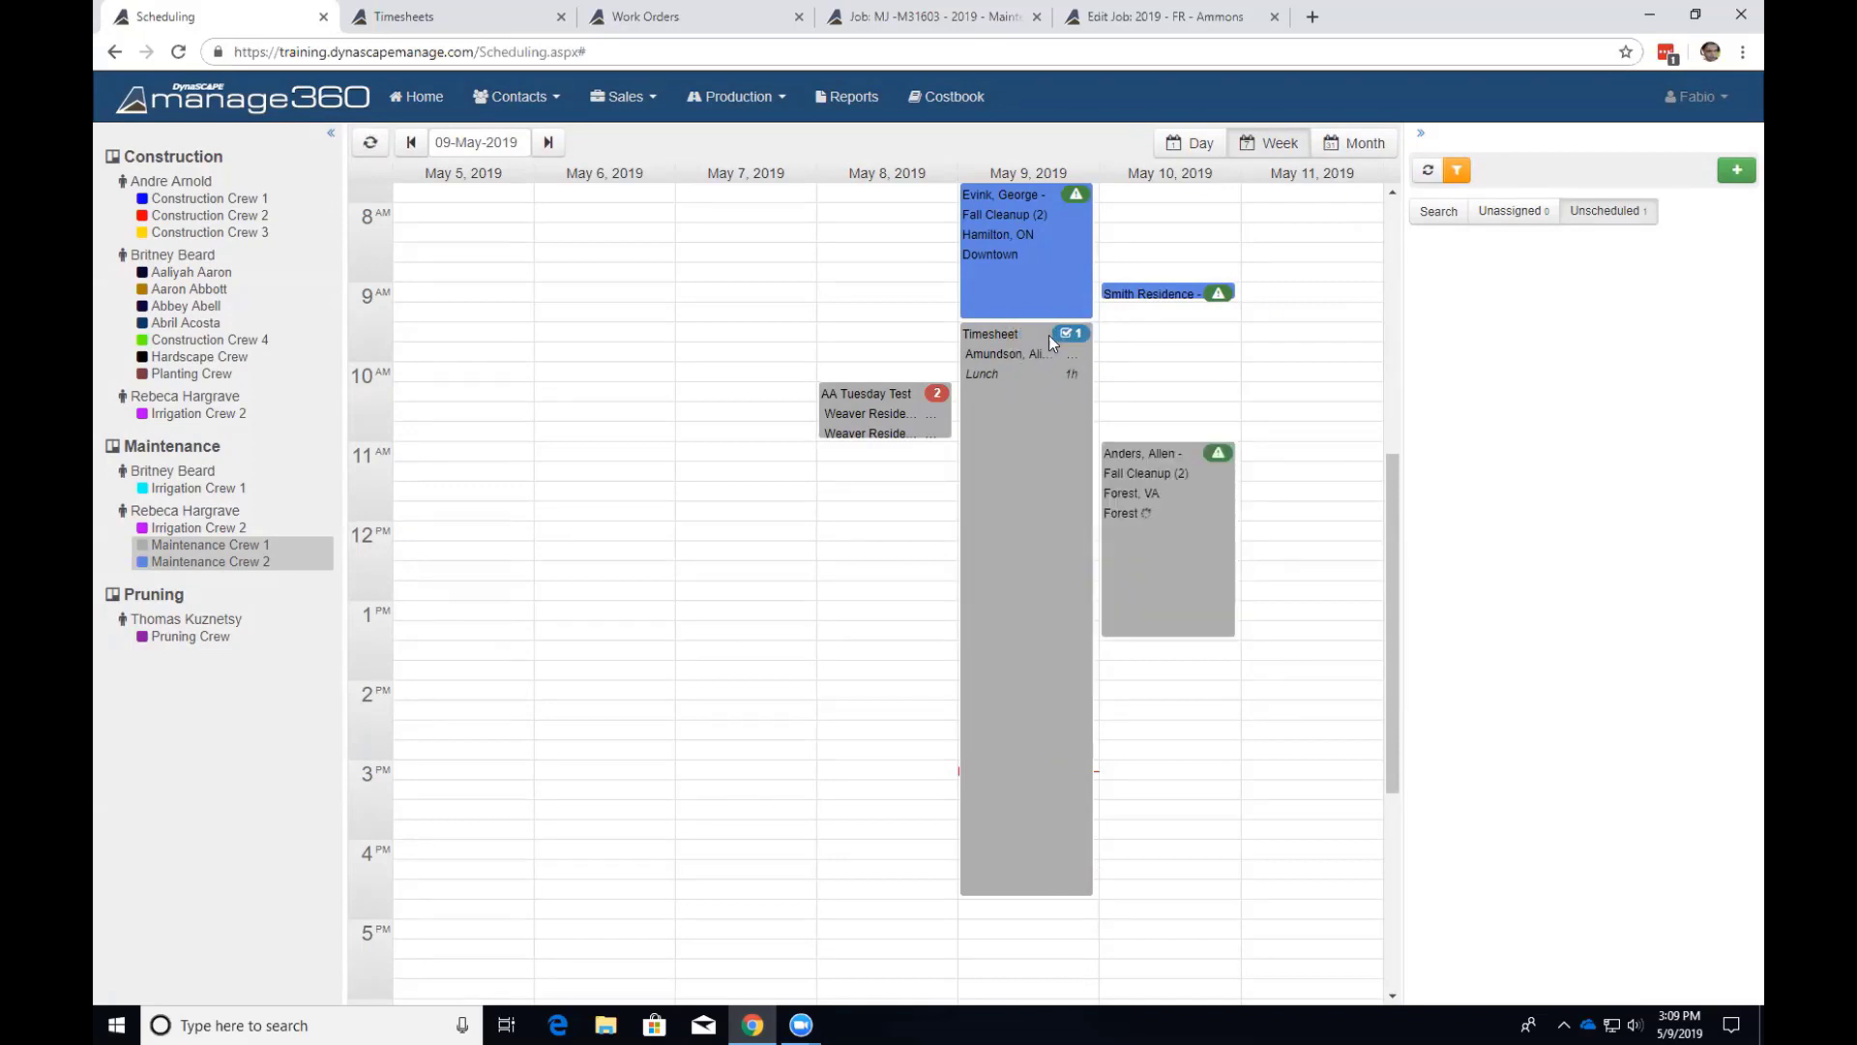
{"action": "left_click", "coordinate": [1070, 339]}
Switch to the Work Orders list and look over the Production pages and the available work order views.
{"action": "left_click", "coordinate": [644, 16]}
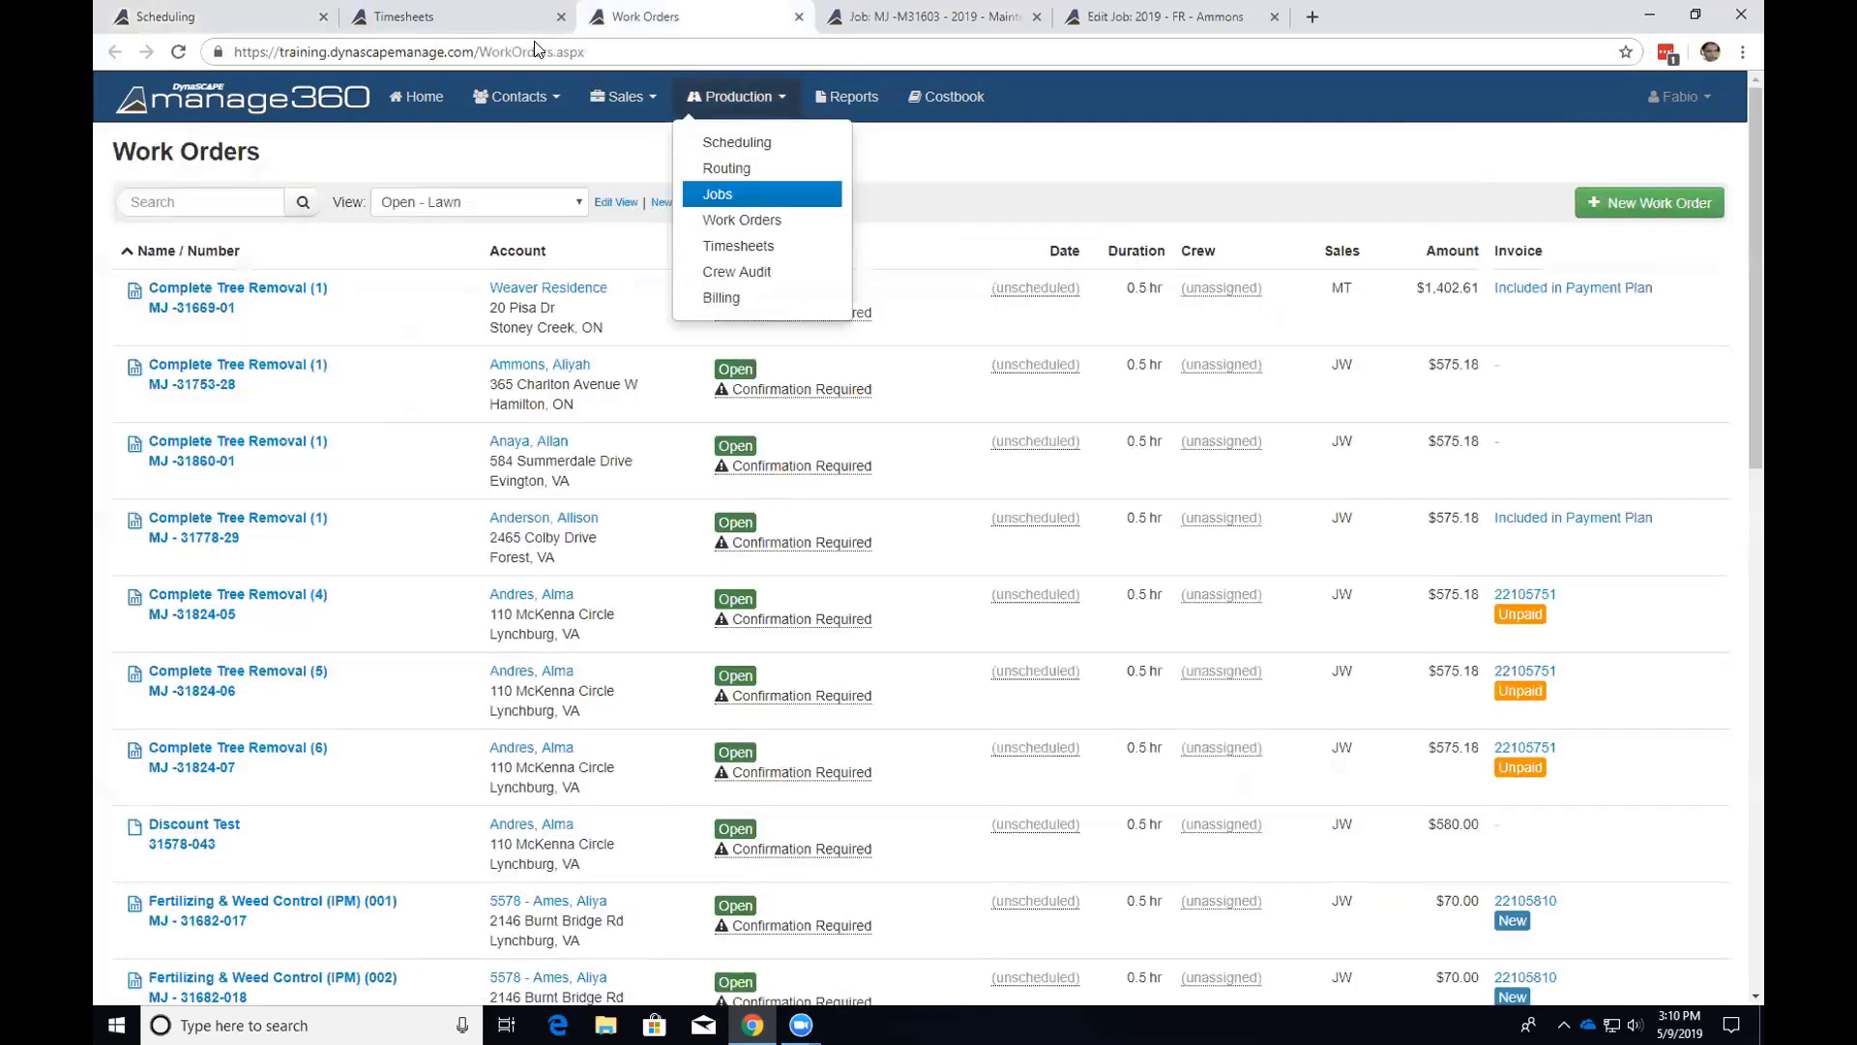
{"action": "left_click", "coordinate": [646, 133]}
{"action": "left_click", "coordinate": [747, 106]}
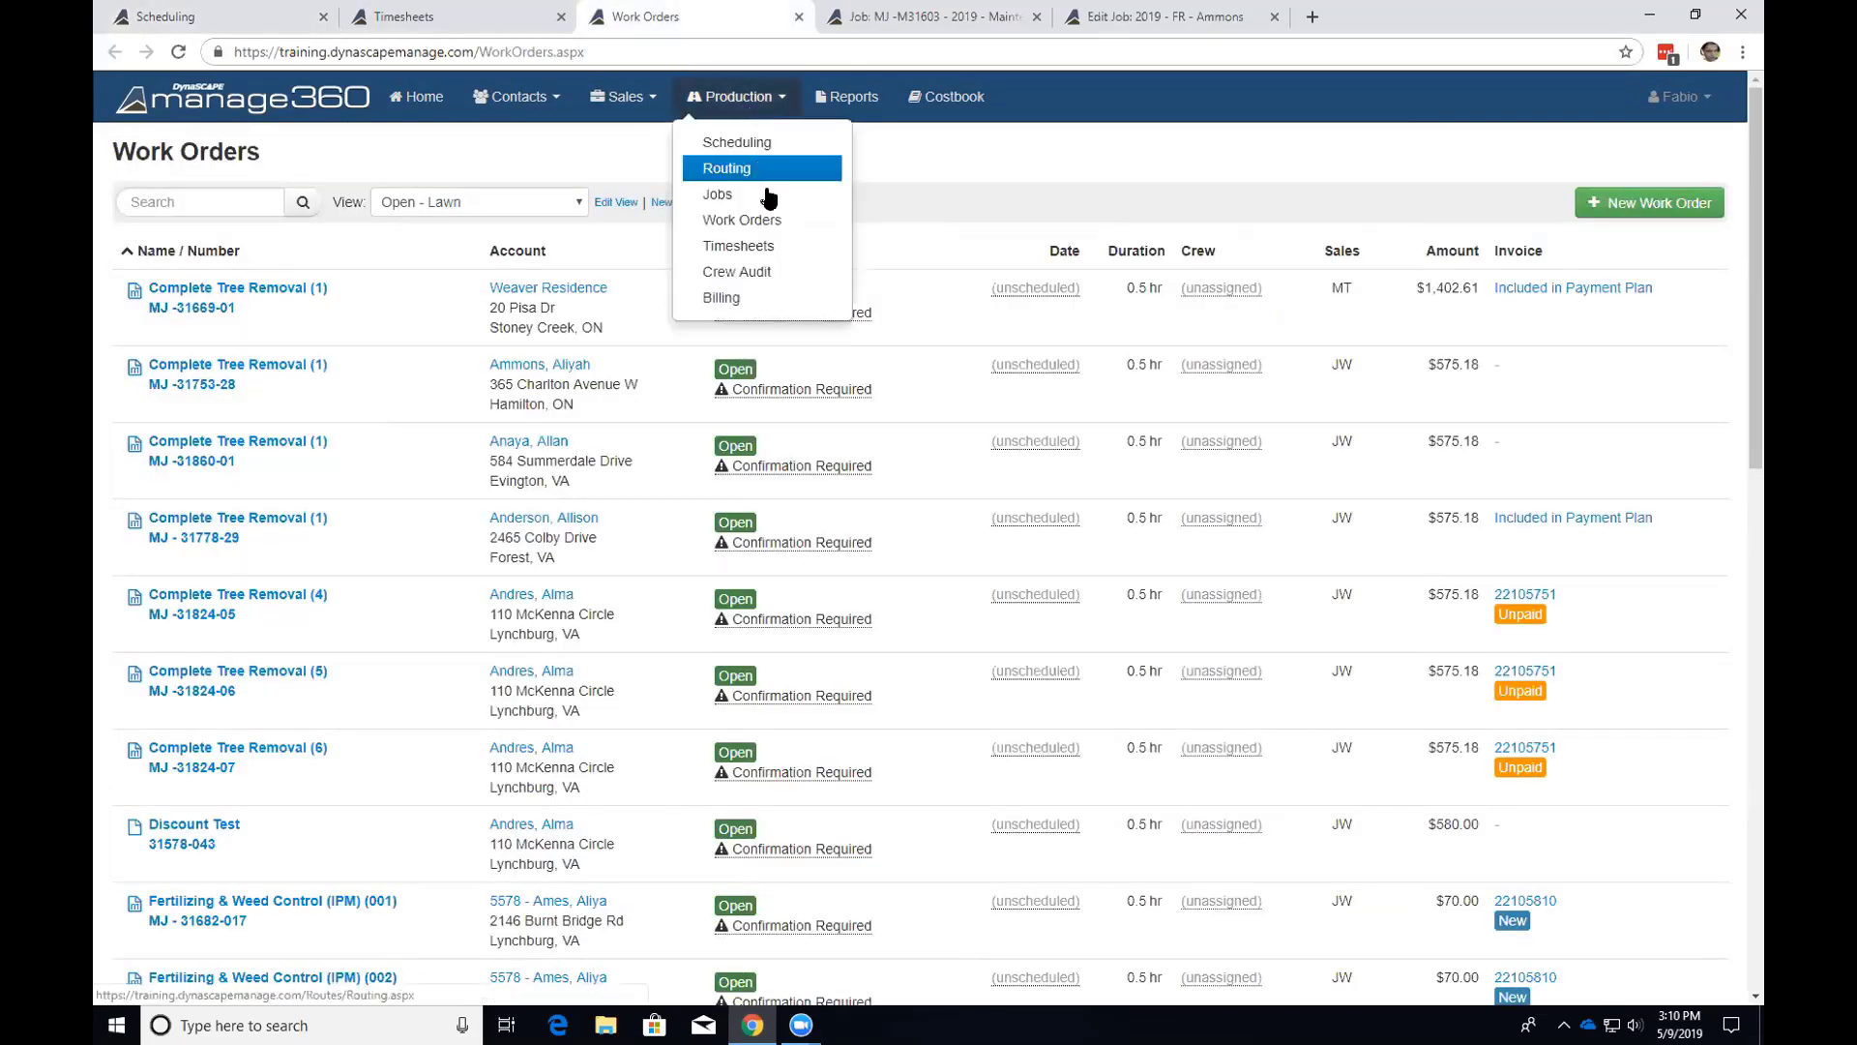
{"action": "left_click", "coordinate": [886, 157]}
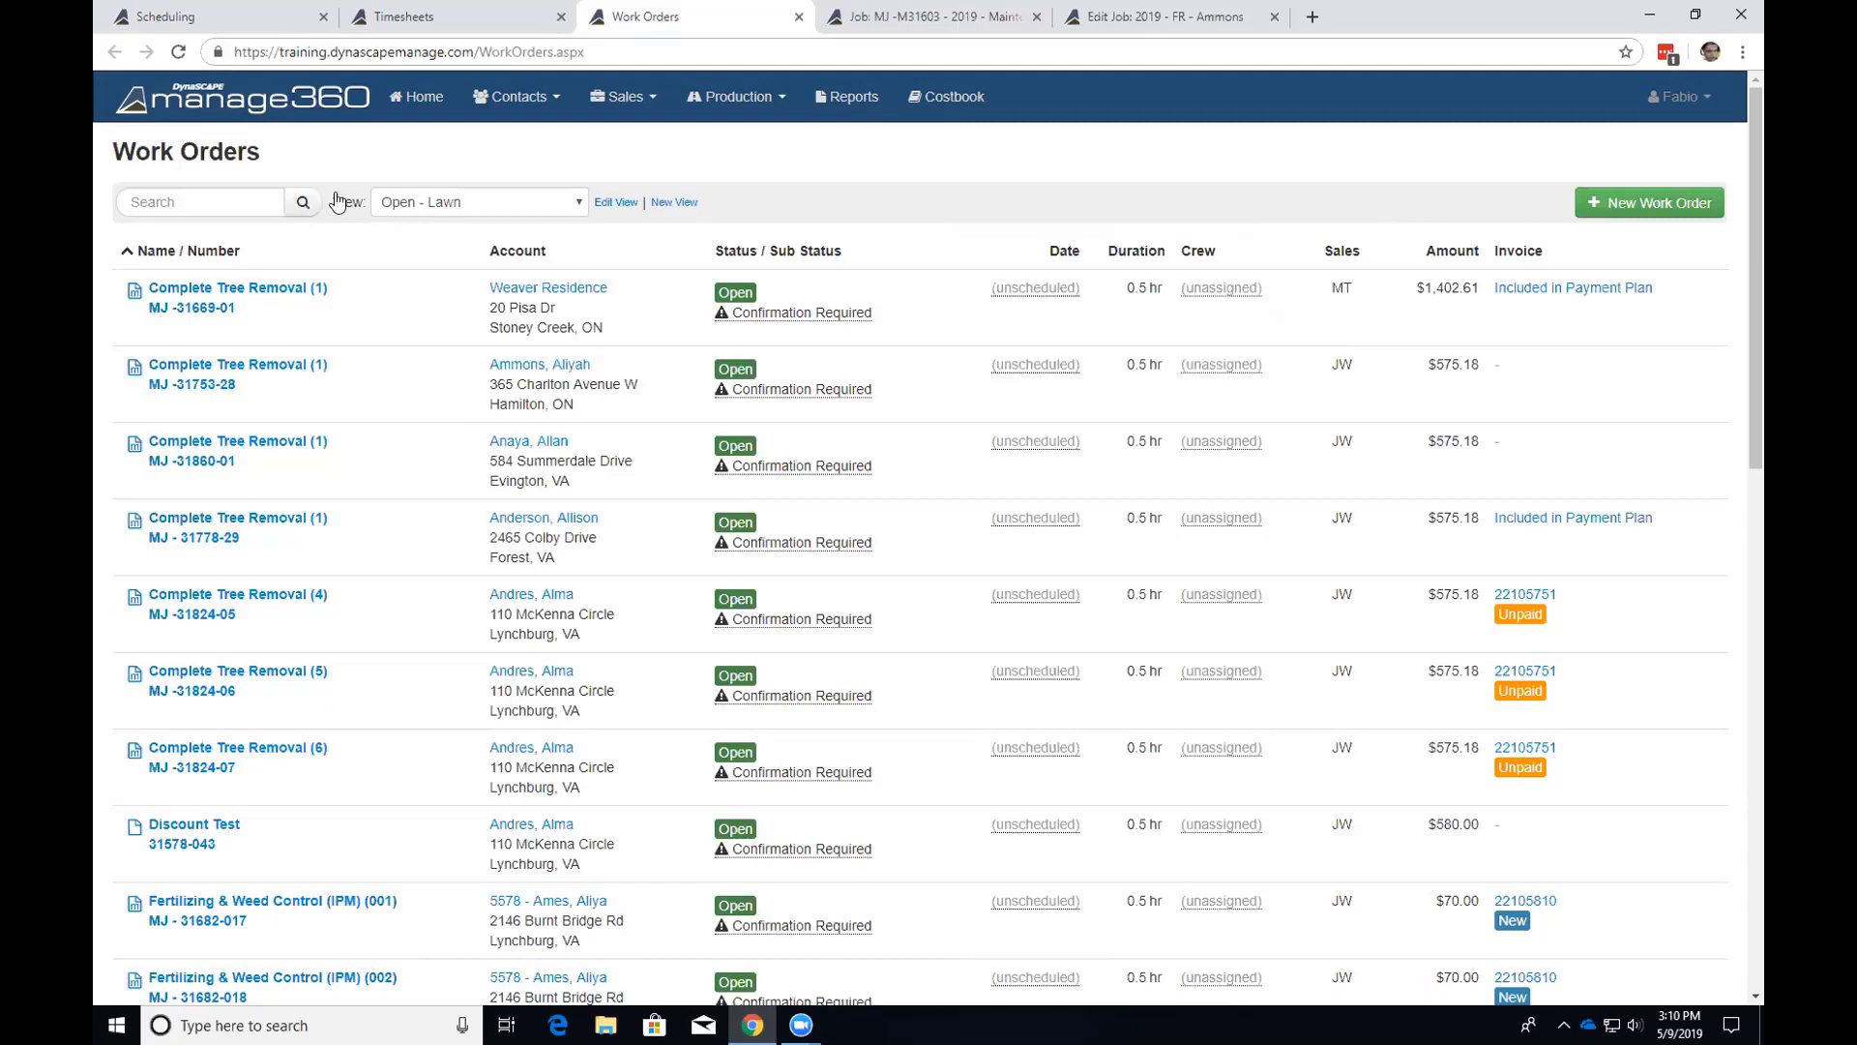
{"action": "left_click", "coordinate": [473, 212]}
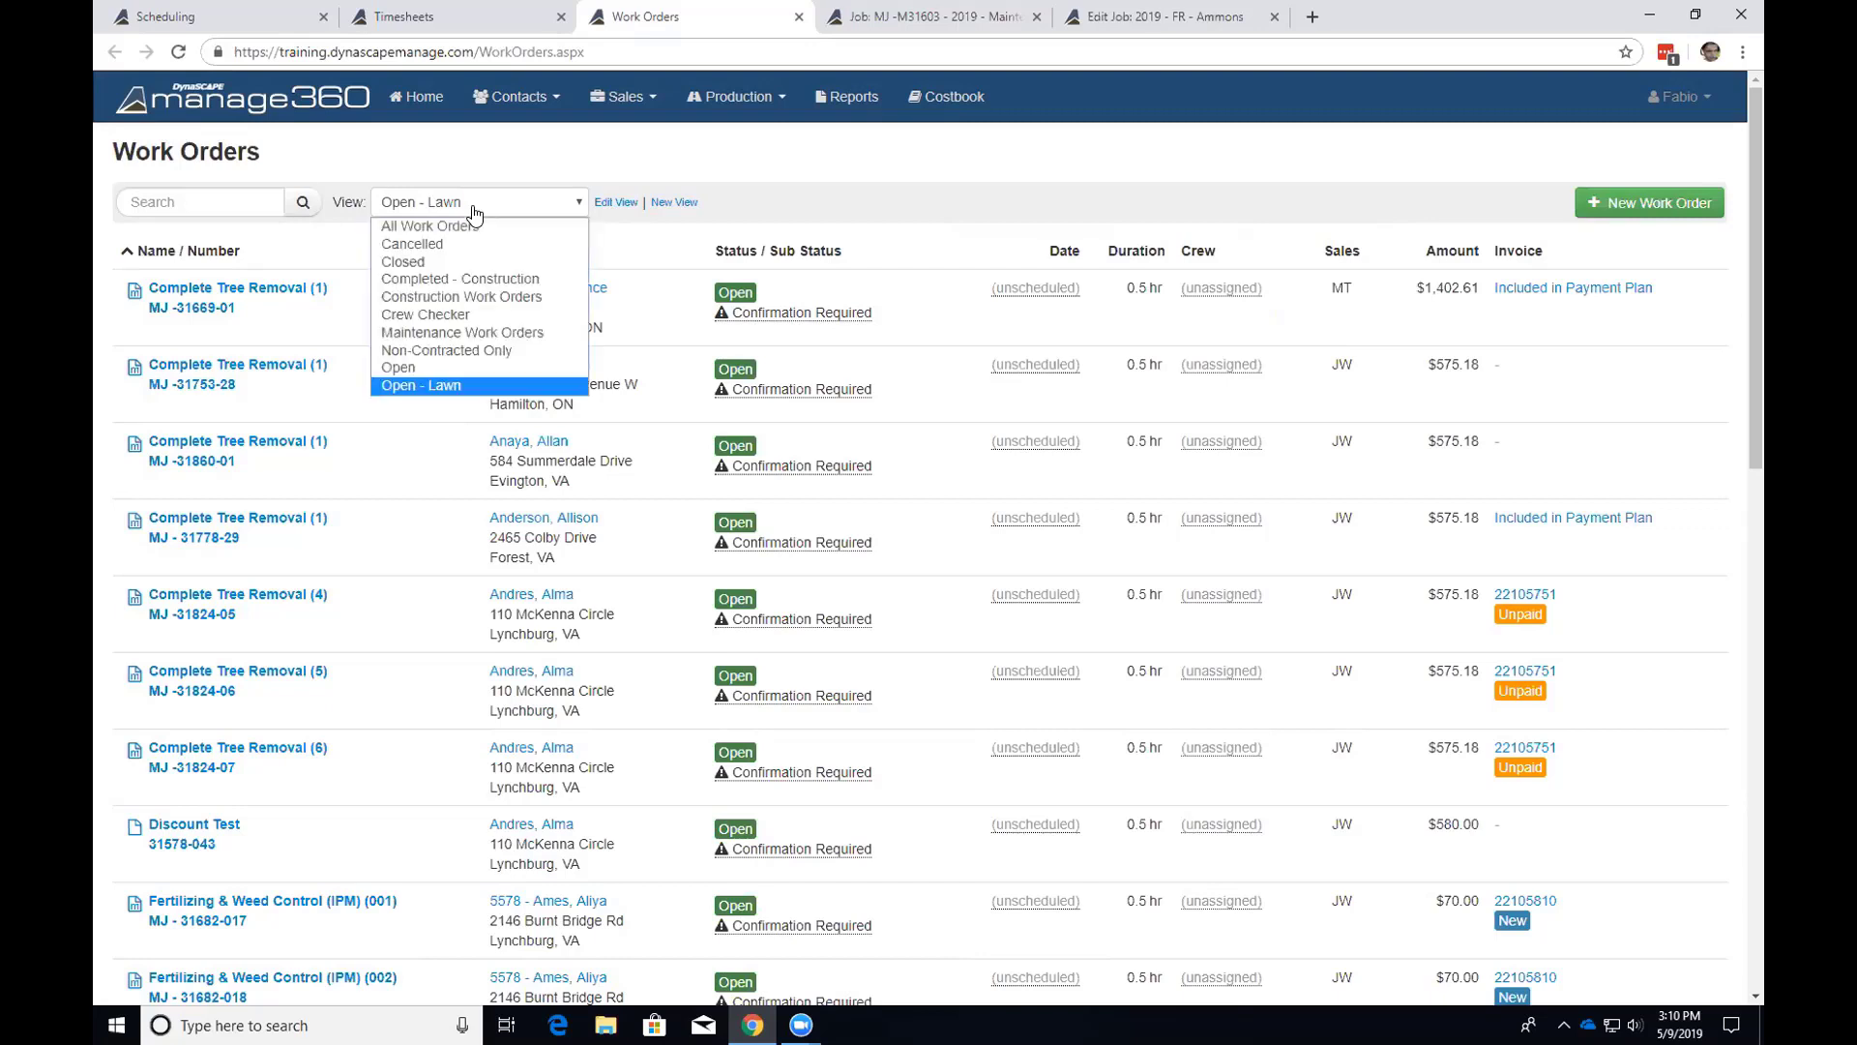
{"action": "left_click", "coordinate": [478, 168]}
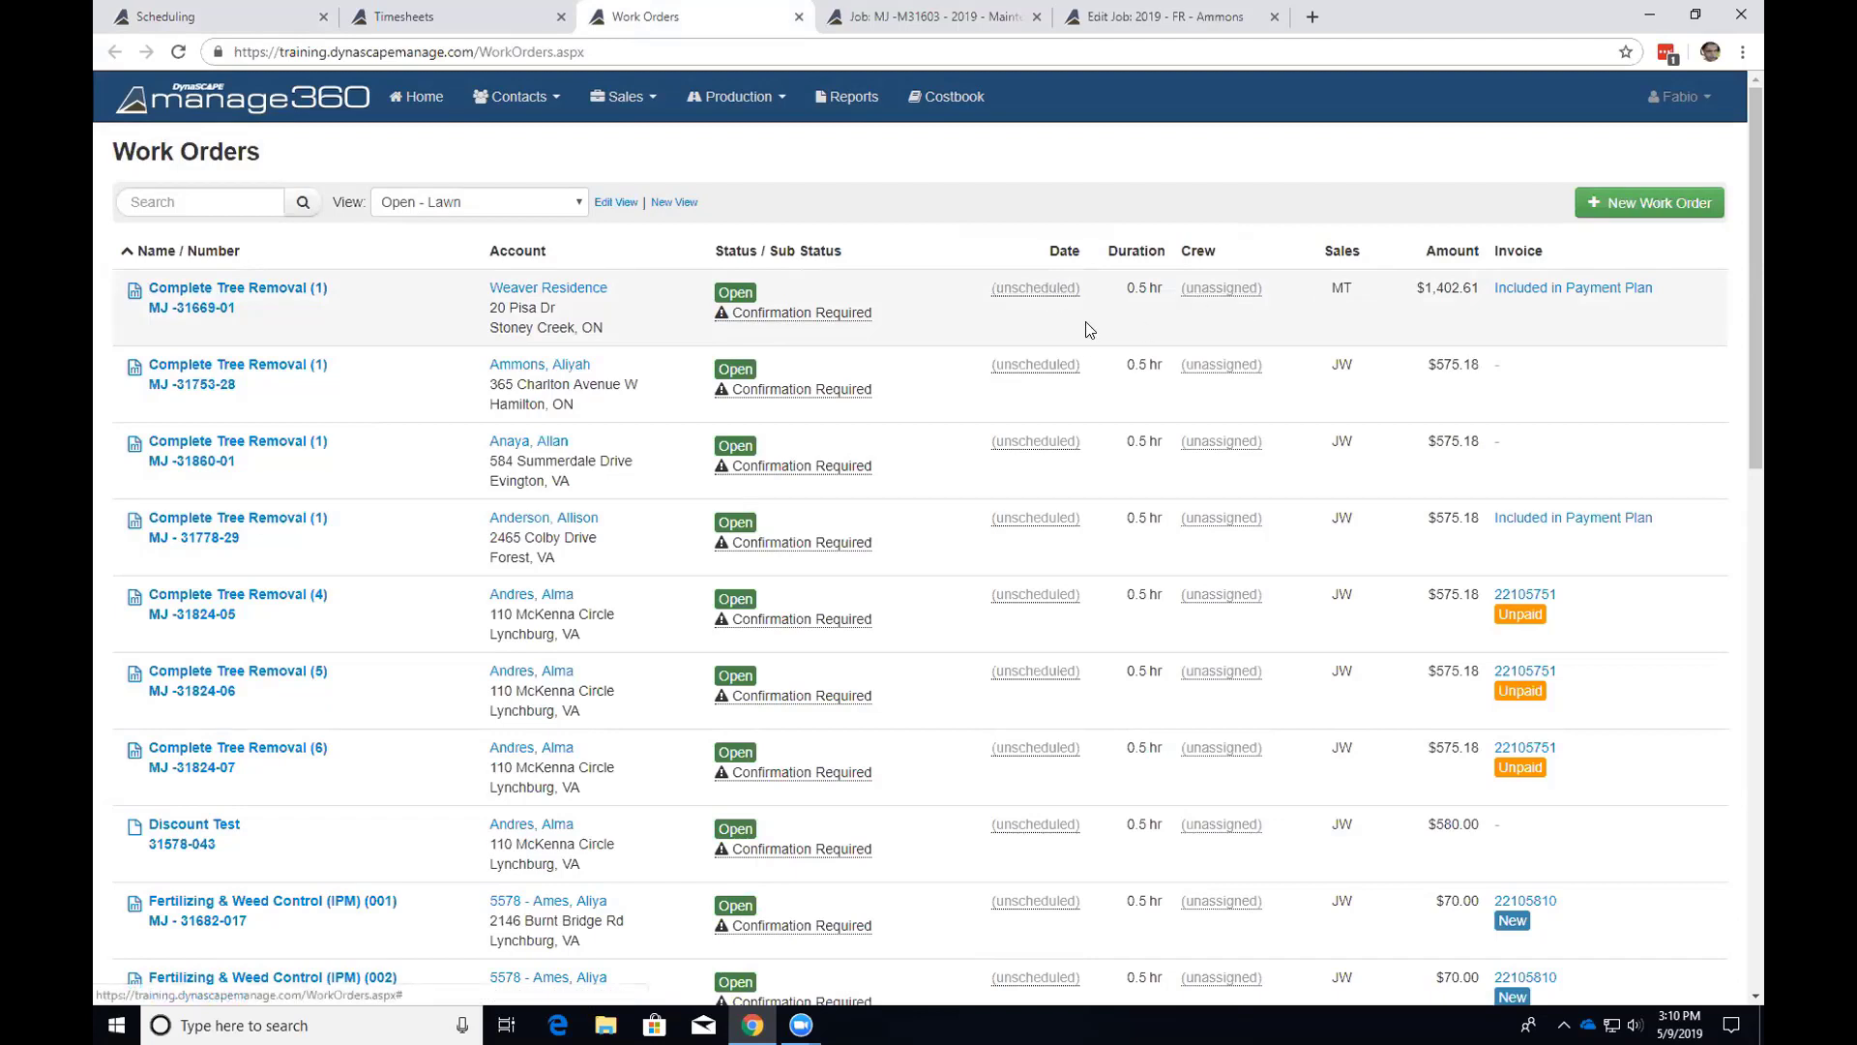
Schedule the first Complete Tree Removal (1) work order for 10-May-2019 at 9:00 AM and assign it to Maintenance Crew 2.
{"action": "left_click", "coordinate": [1041, 300]}
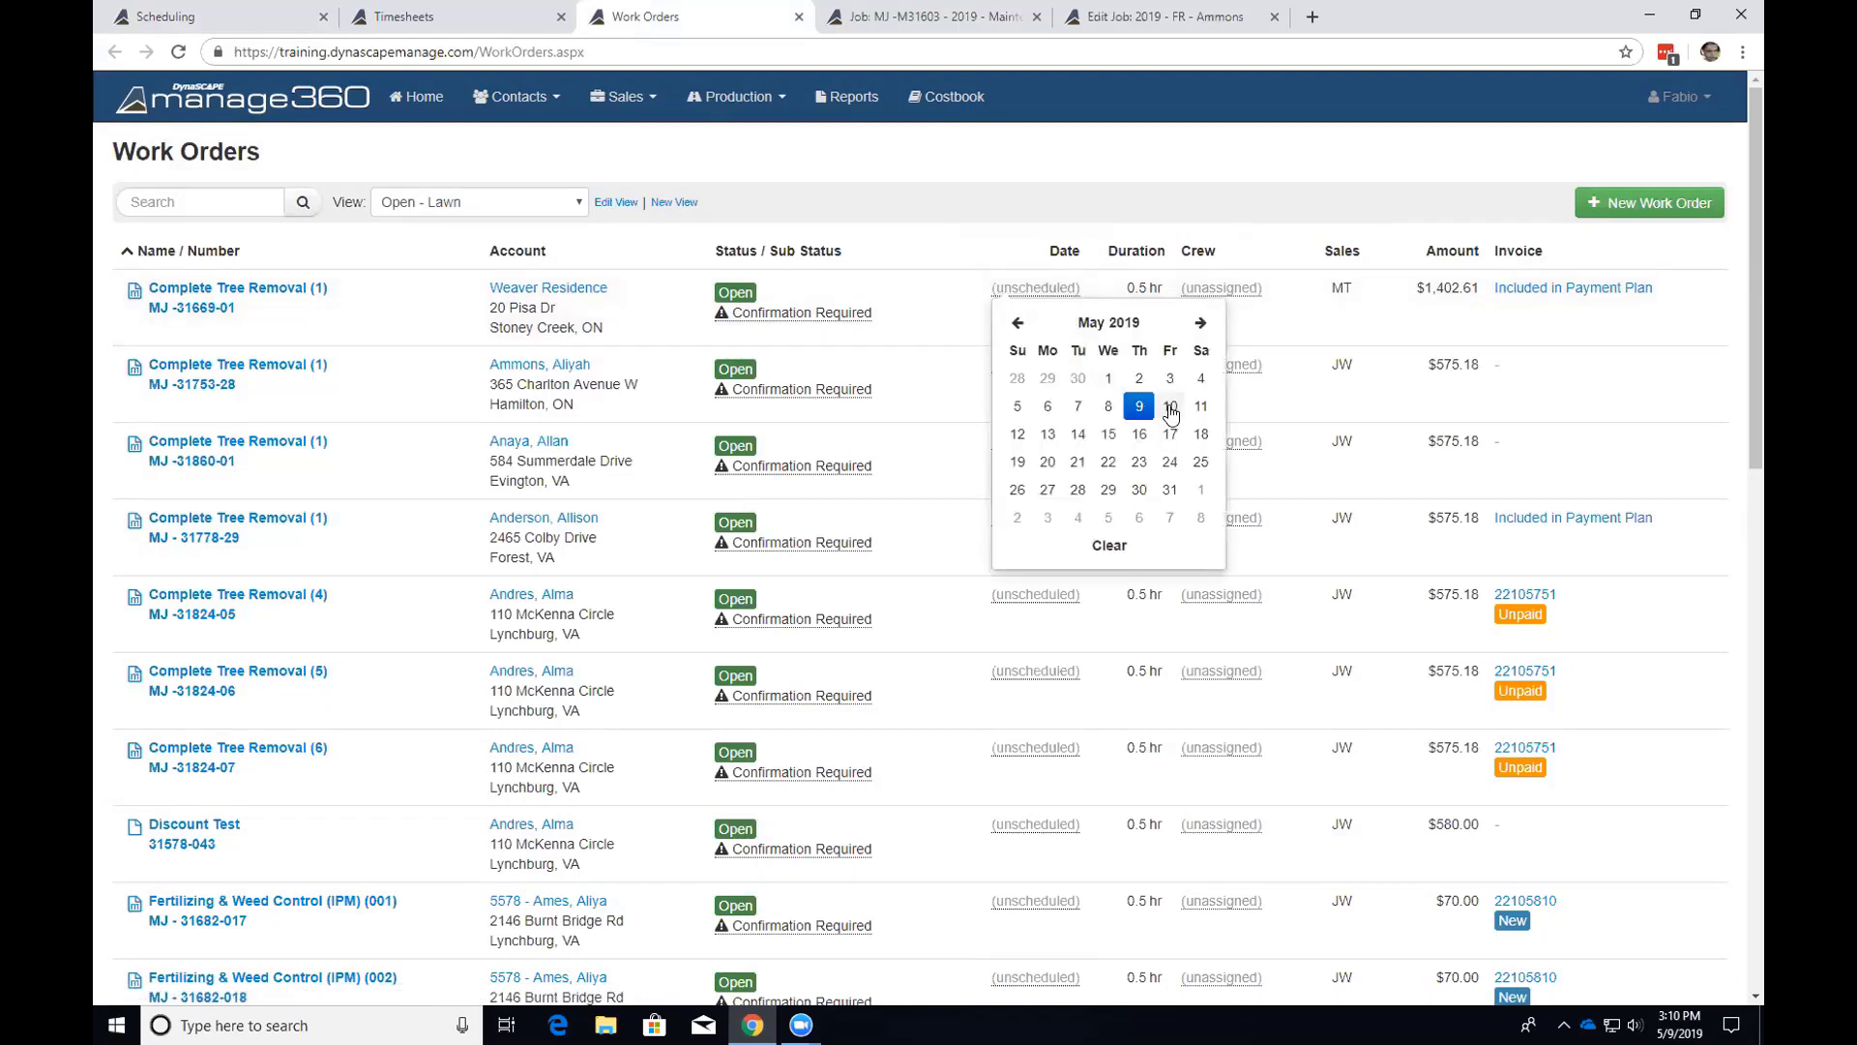
{"action": "left_click", "coordinate": [1171, 409]}
{"action": "left_click", "coordinate": [1125, 417]}
{"action": "left_click", "coordinate": [1029, 388]}
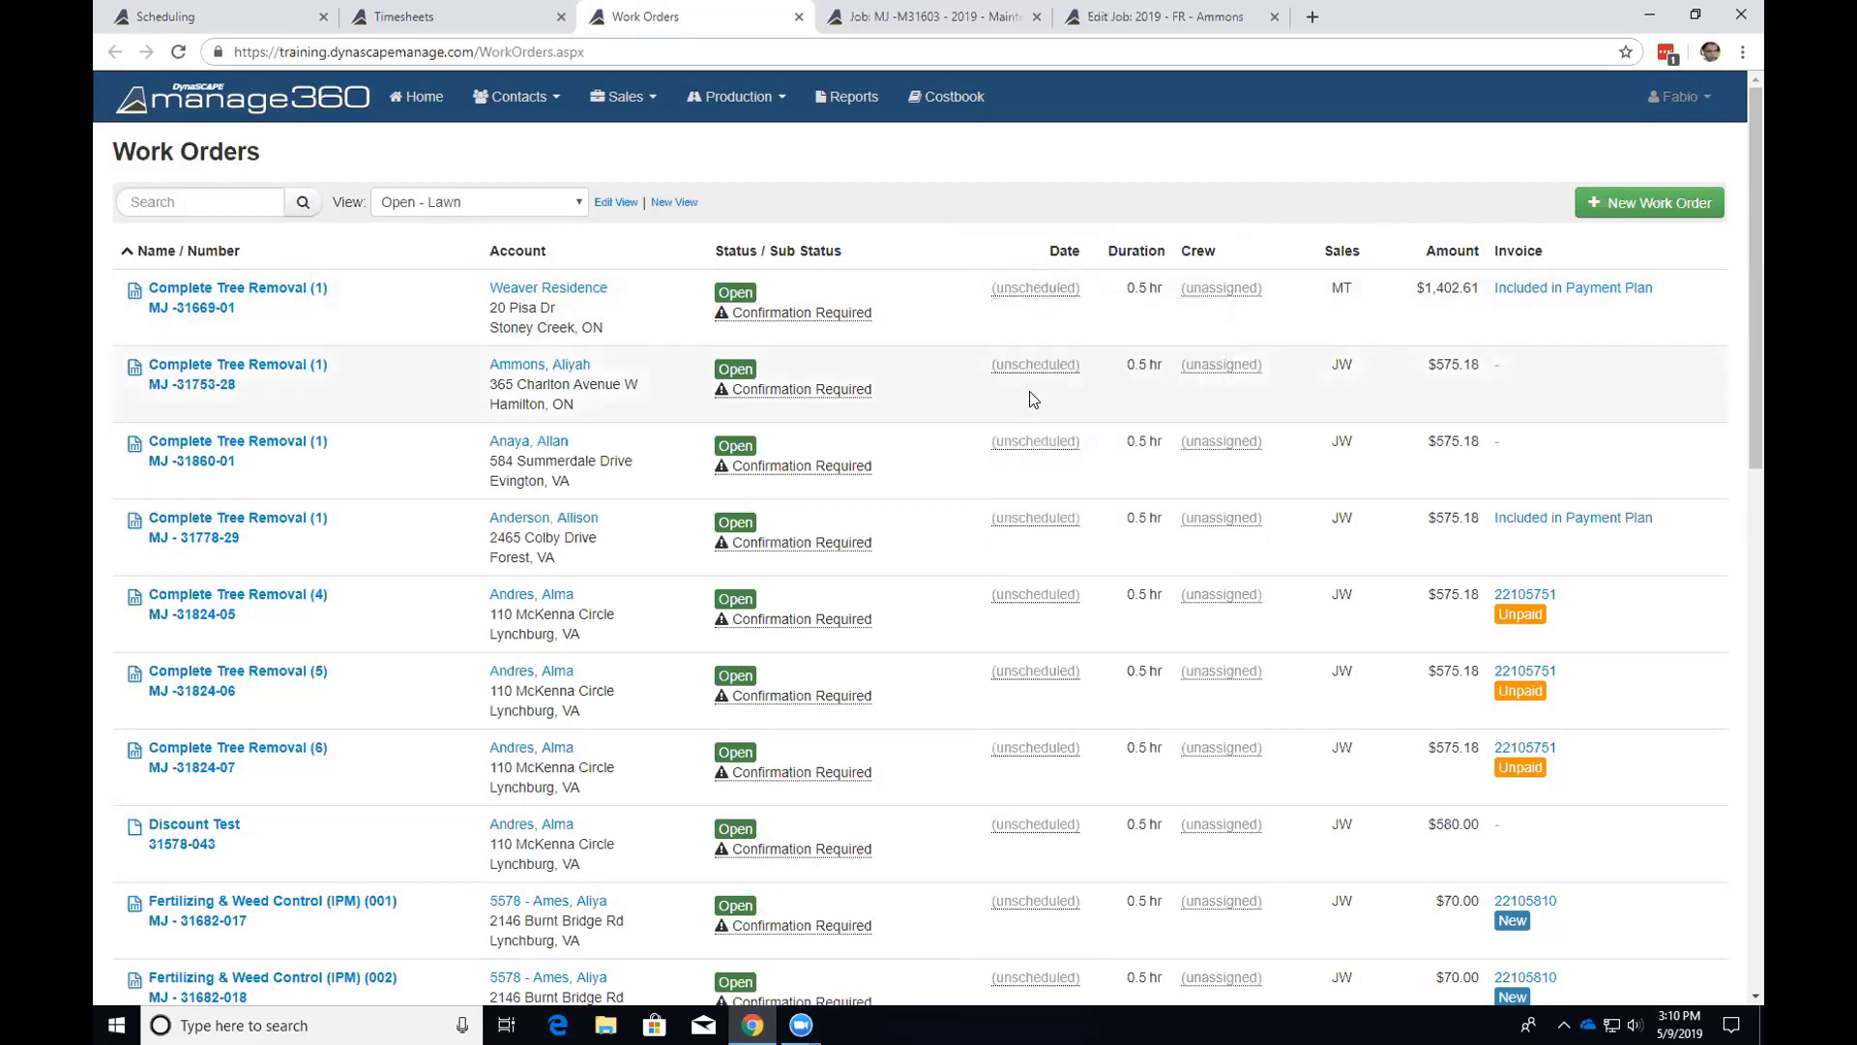
{"action": "left_click", "coordinate": [1220, 288]}
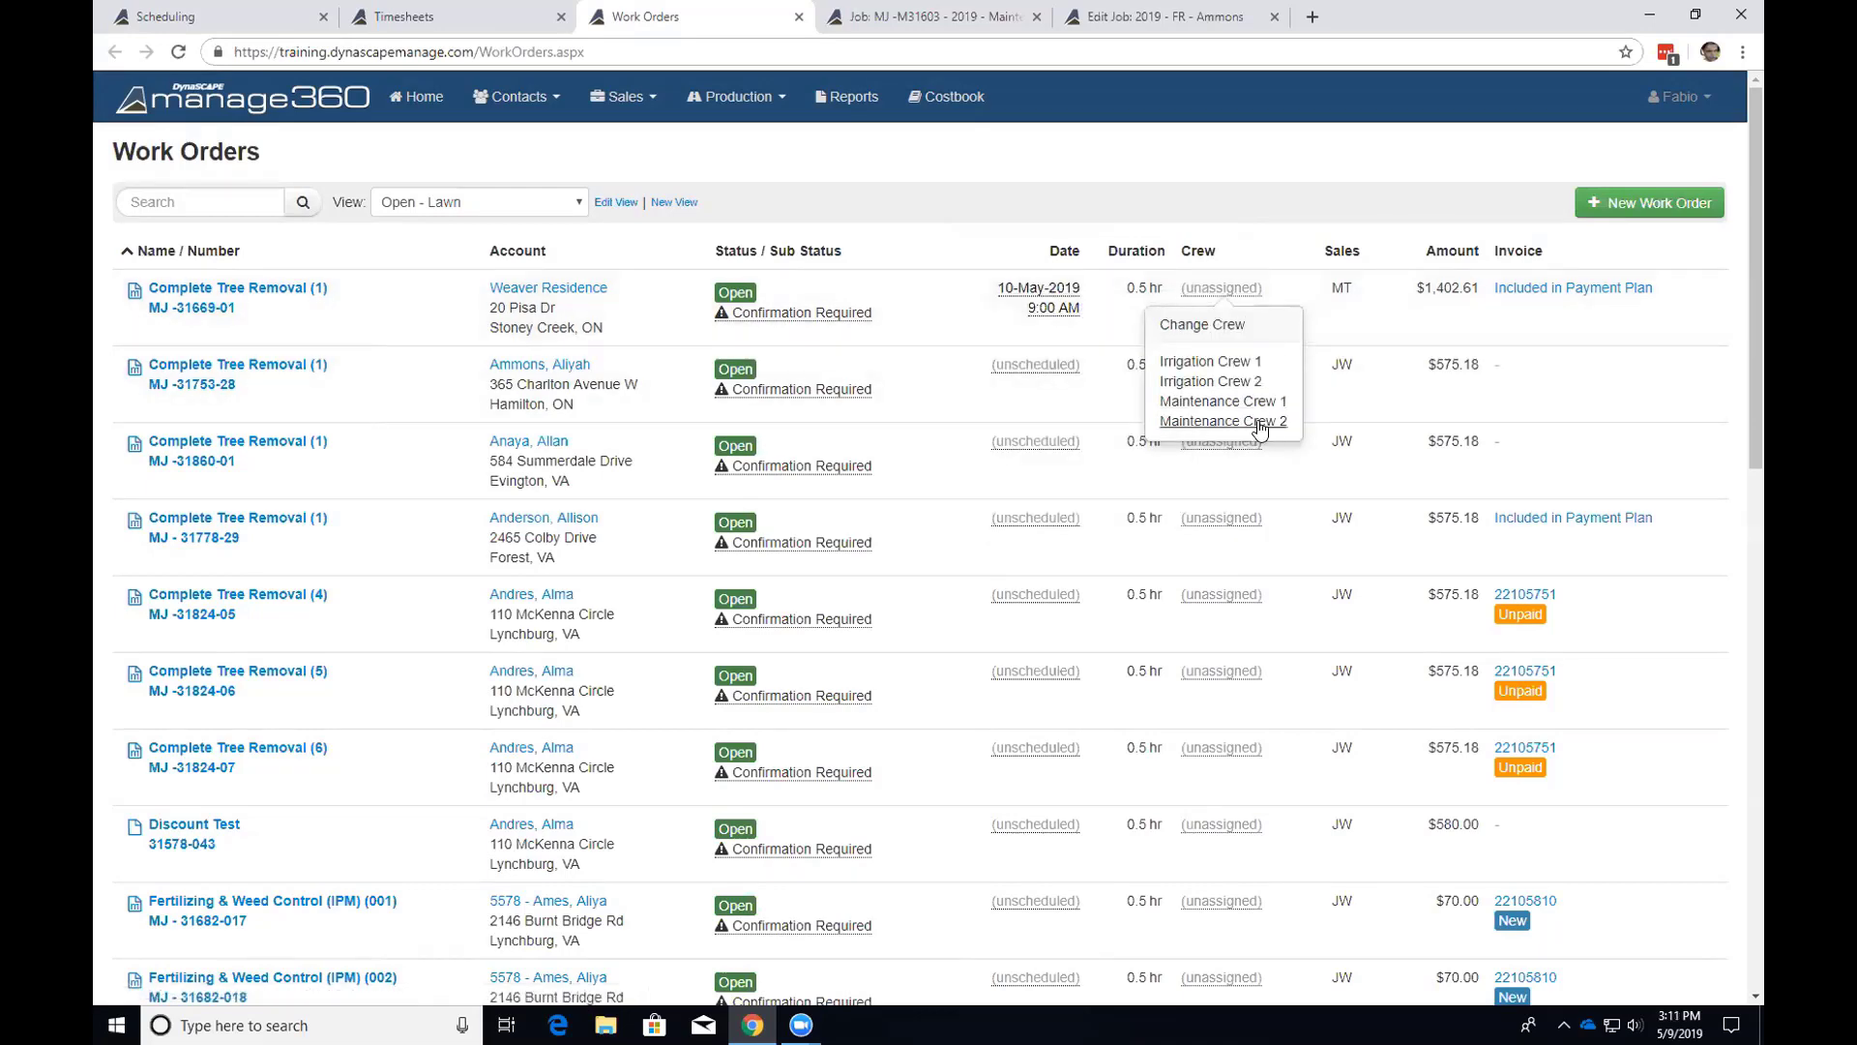
{"action": "left_click", "coordinate": [1259, 423]}
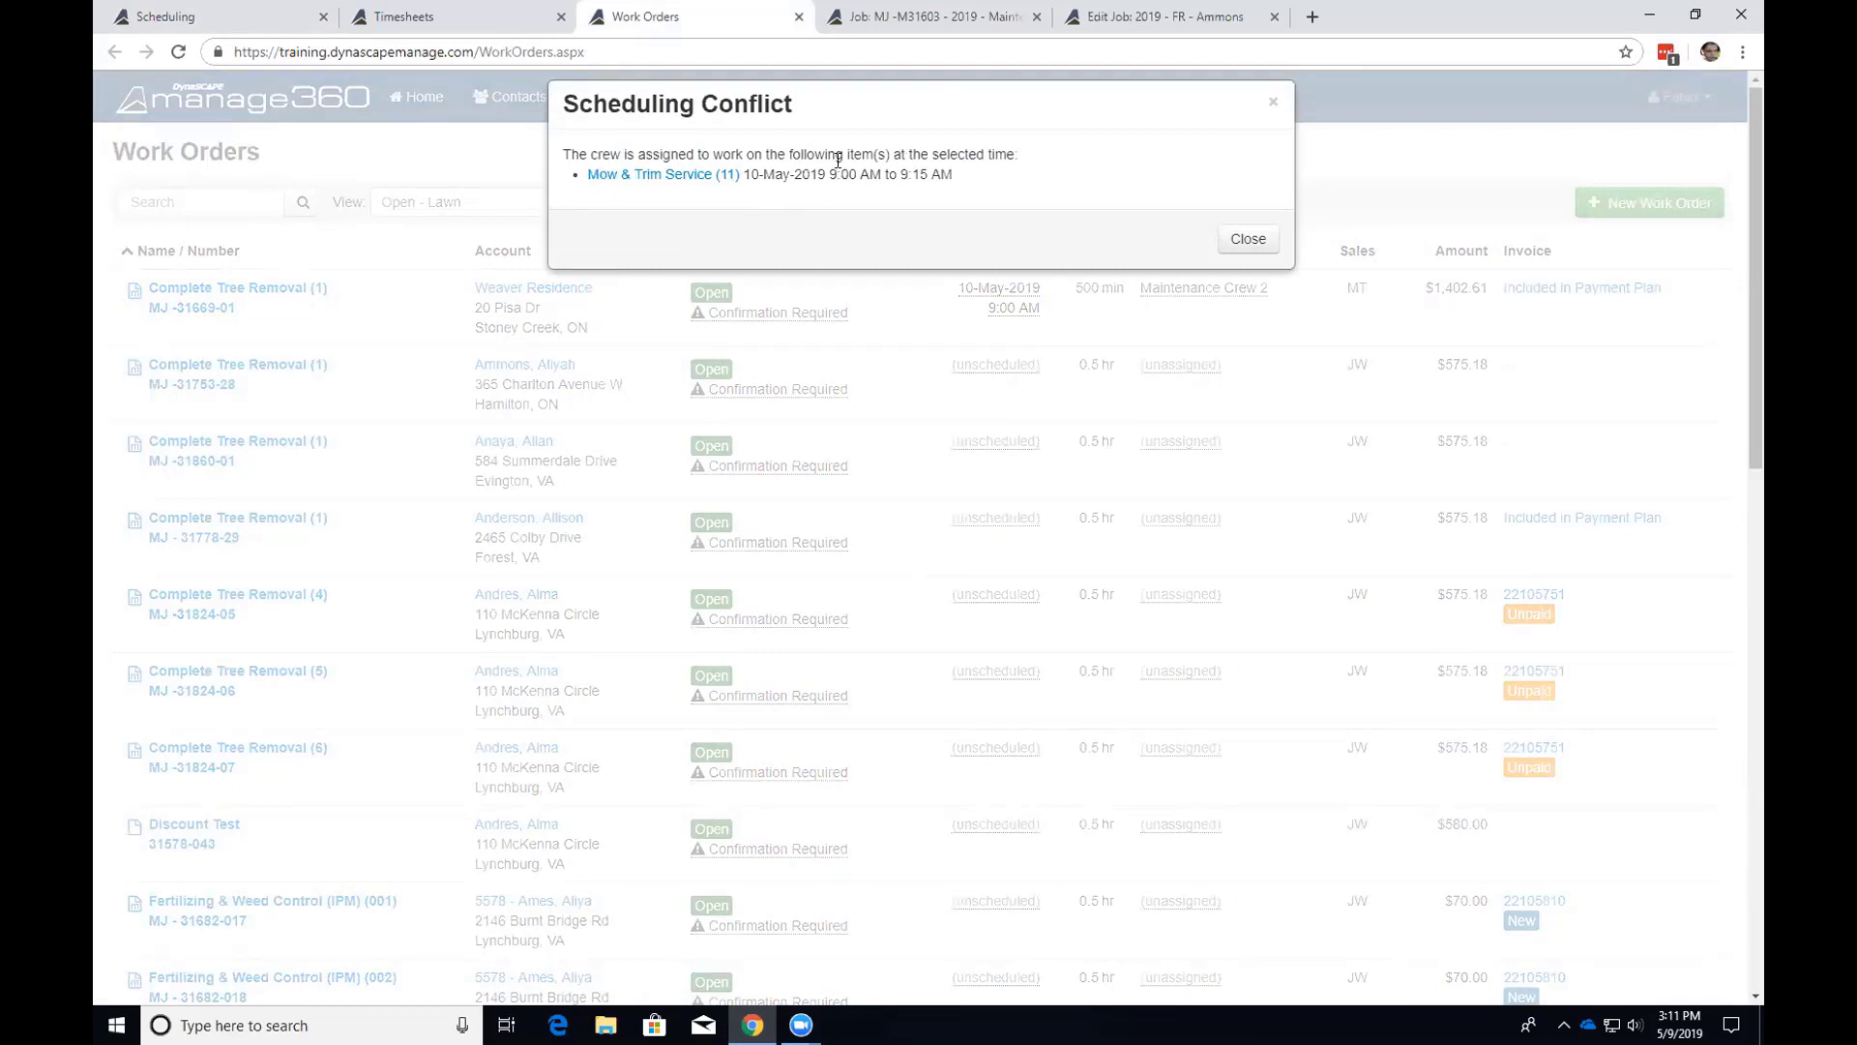
{"action": "left_click", "coordinate": [1245, 250]}
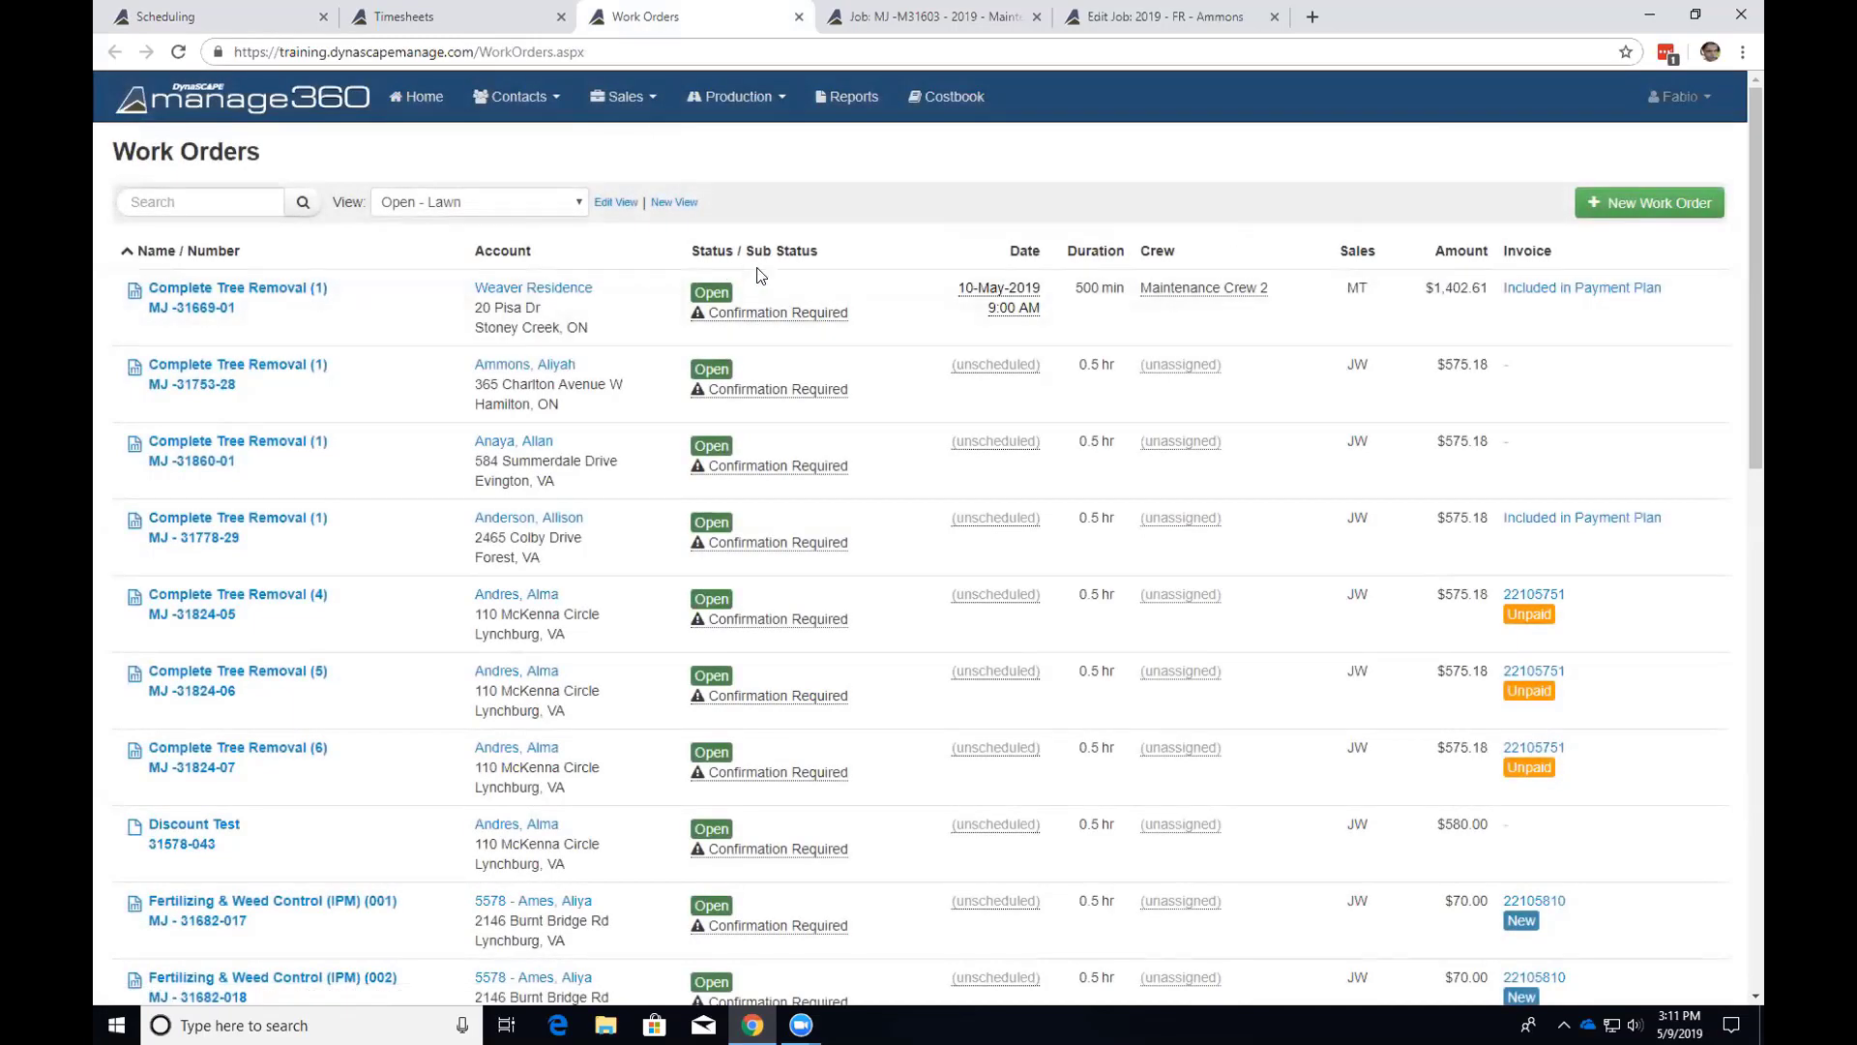
Switch to the Scheduling calendar and move the overlapping Mow & Trim Service visit on May 10 to about 8:30 AM.
{"action": "left_click", "coordinate": [292, 14]}
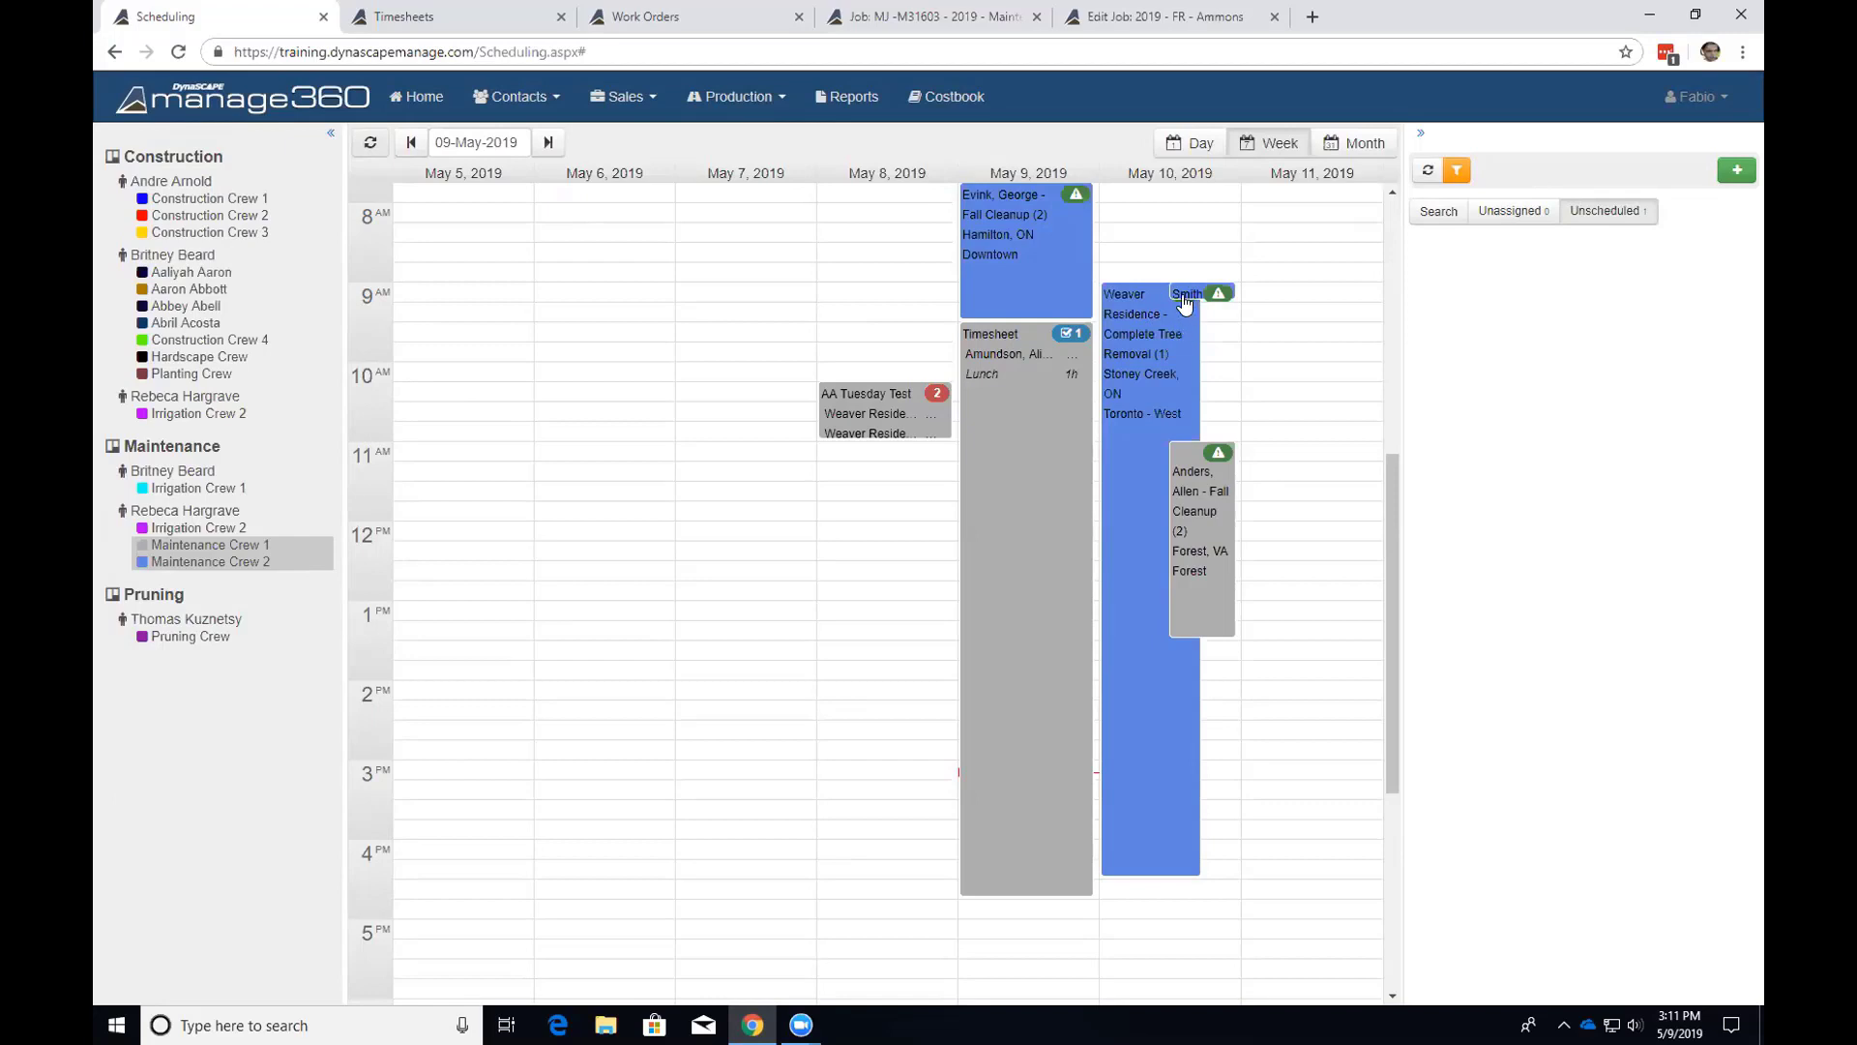
{"action": "left_click_drag", "start_coordinate": [1182, 293], "coordinate": [1158, 260]}
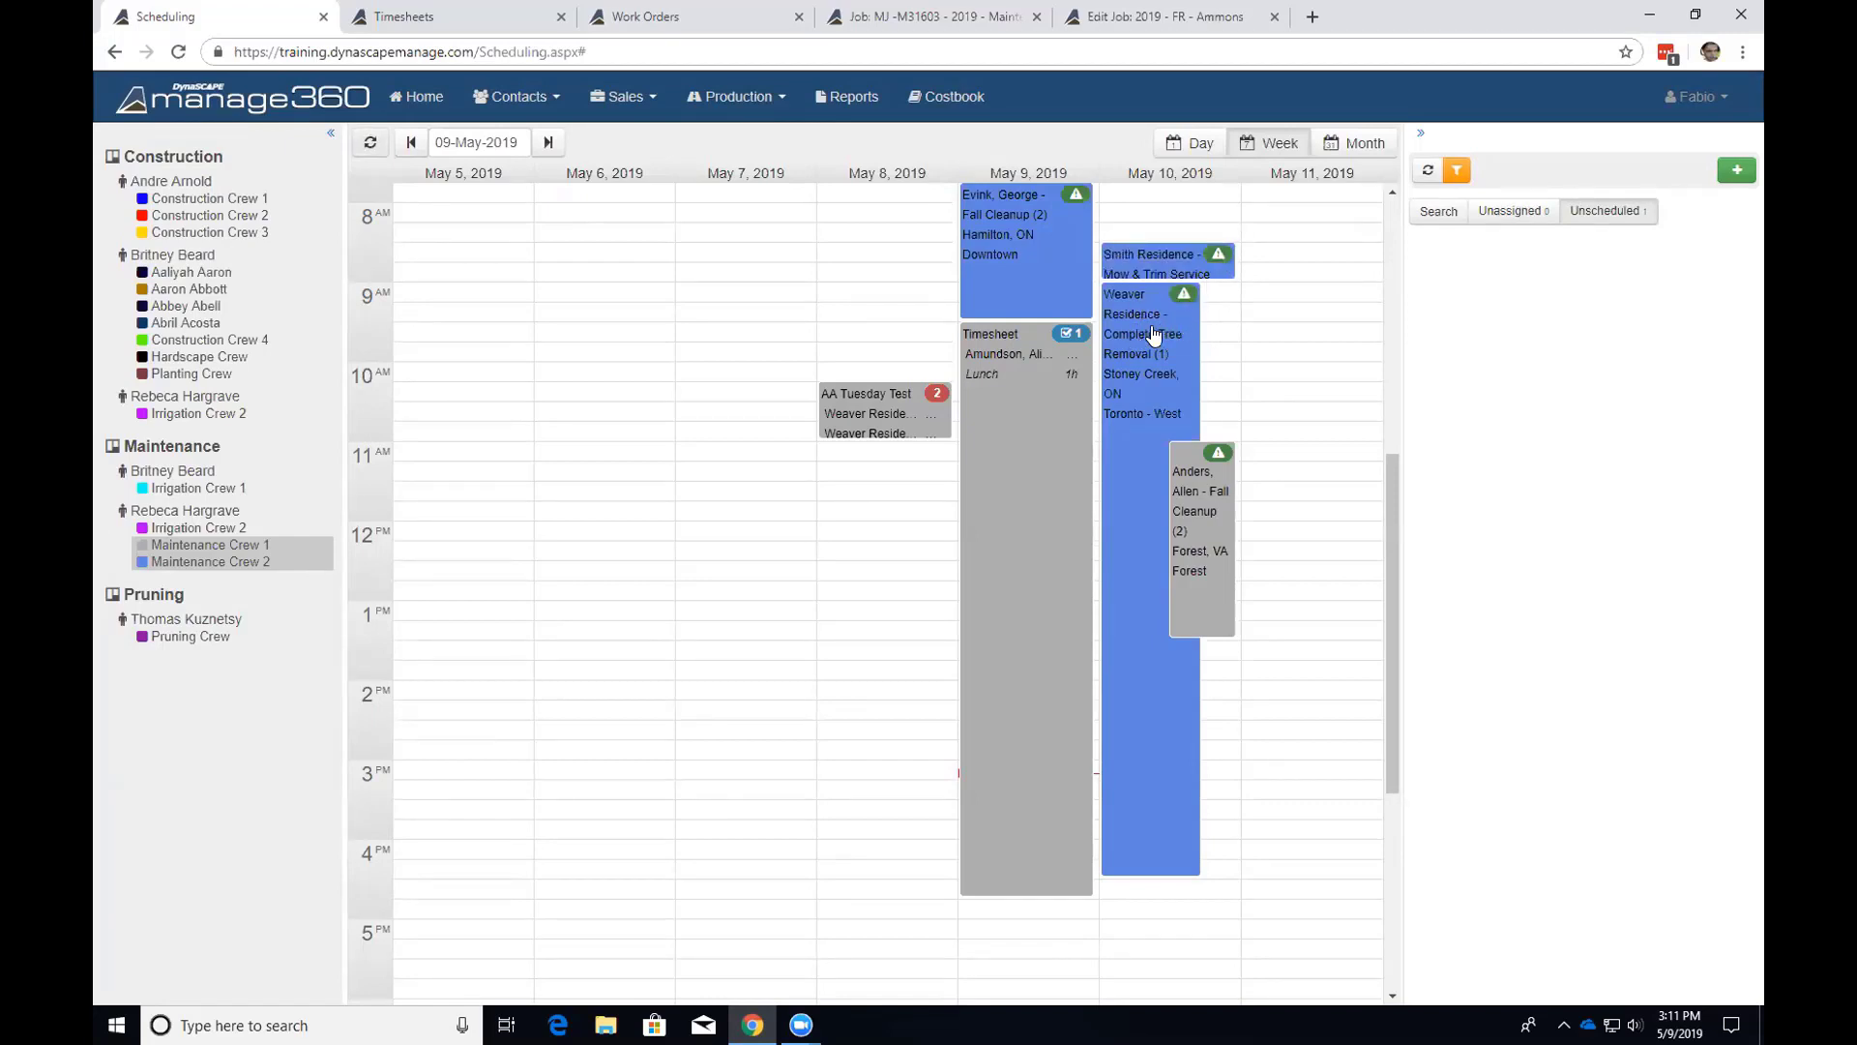
{"action": "mouse_move", "coordinate": [1047, 367]}
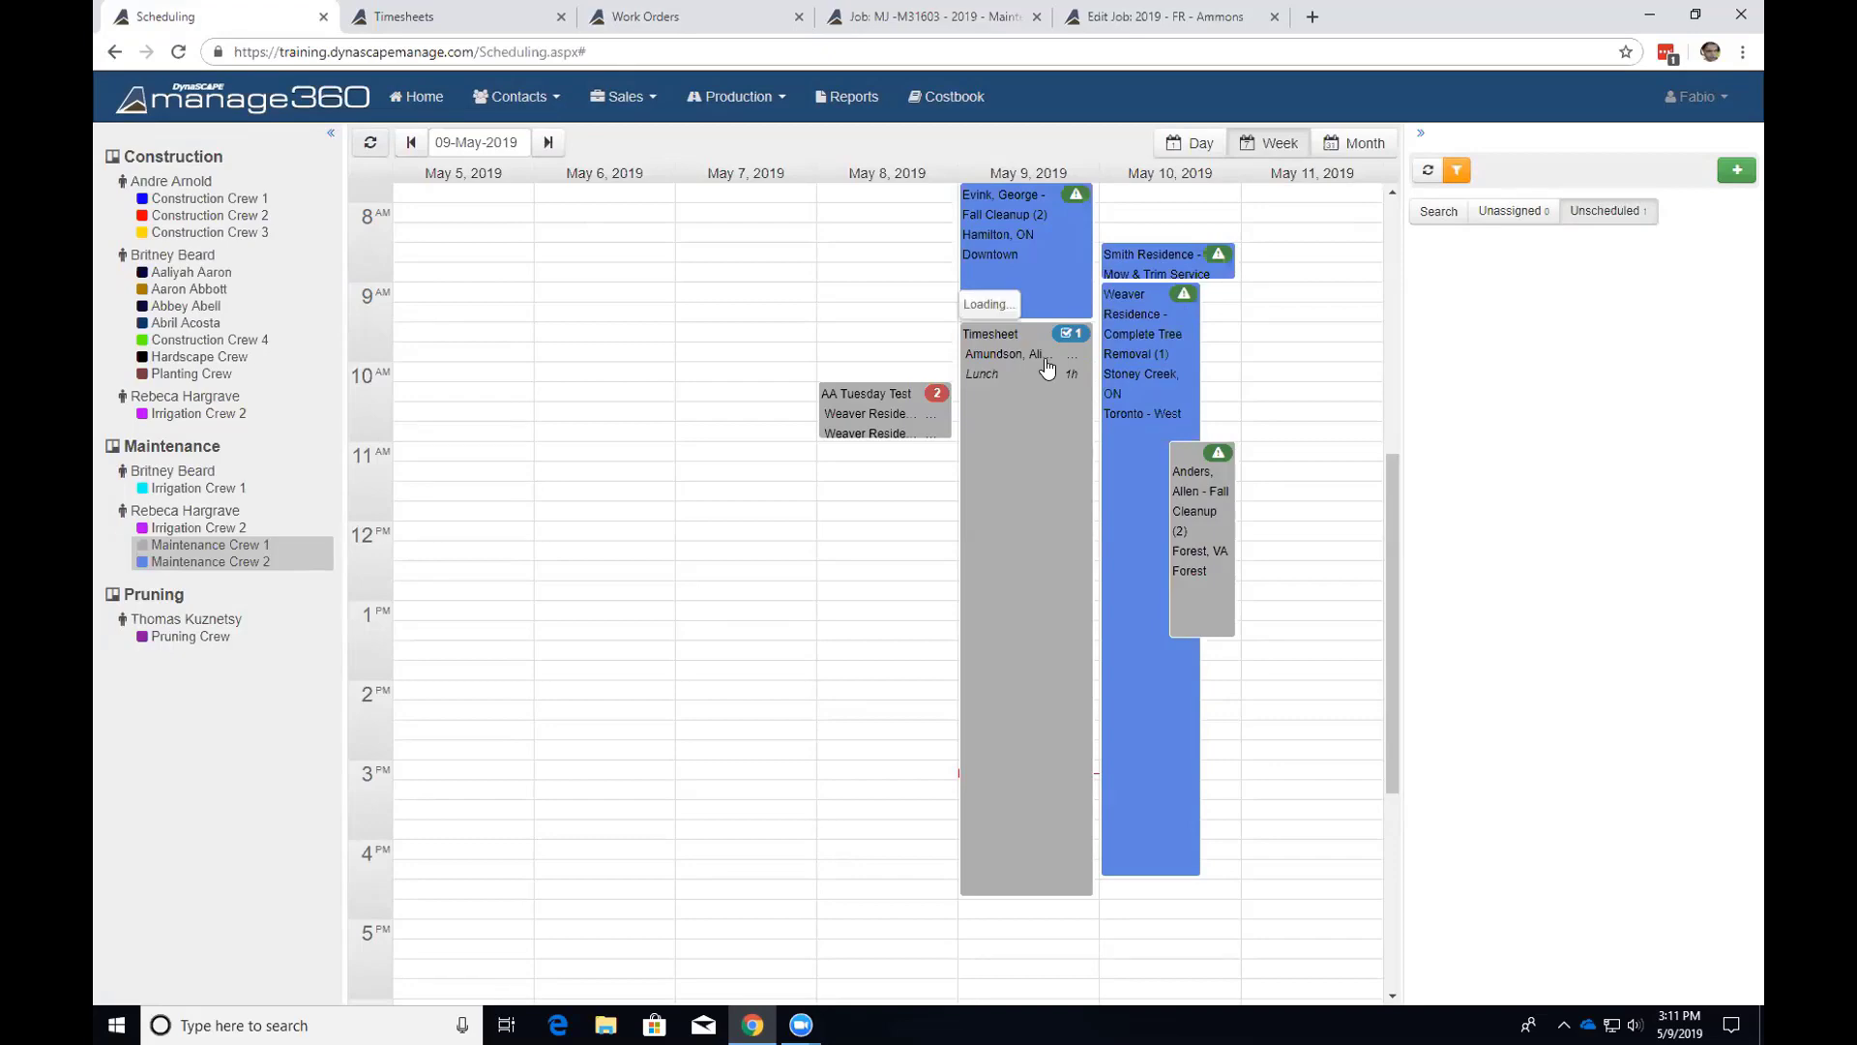
Return to the Work Orders list, switch to the 2019 - Maintenance Package job and view its contract services.
{"action": "left_click", "coordinate": [629, 41]}
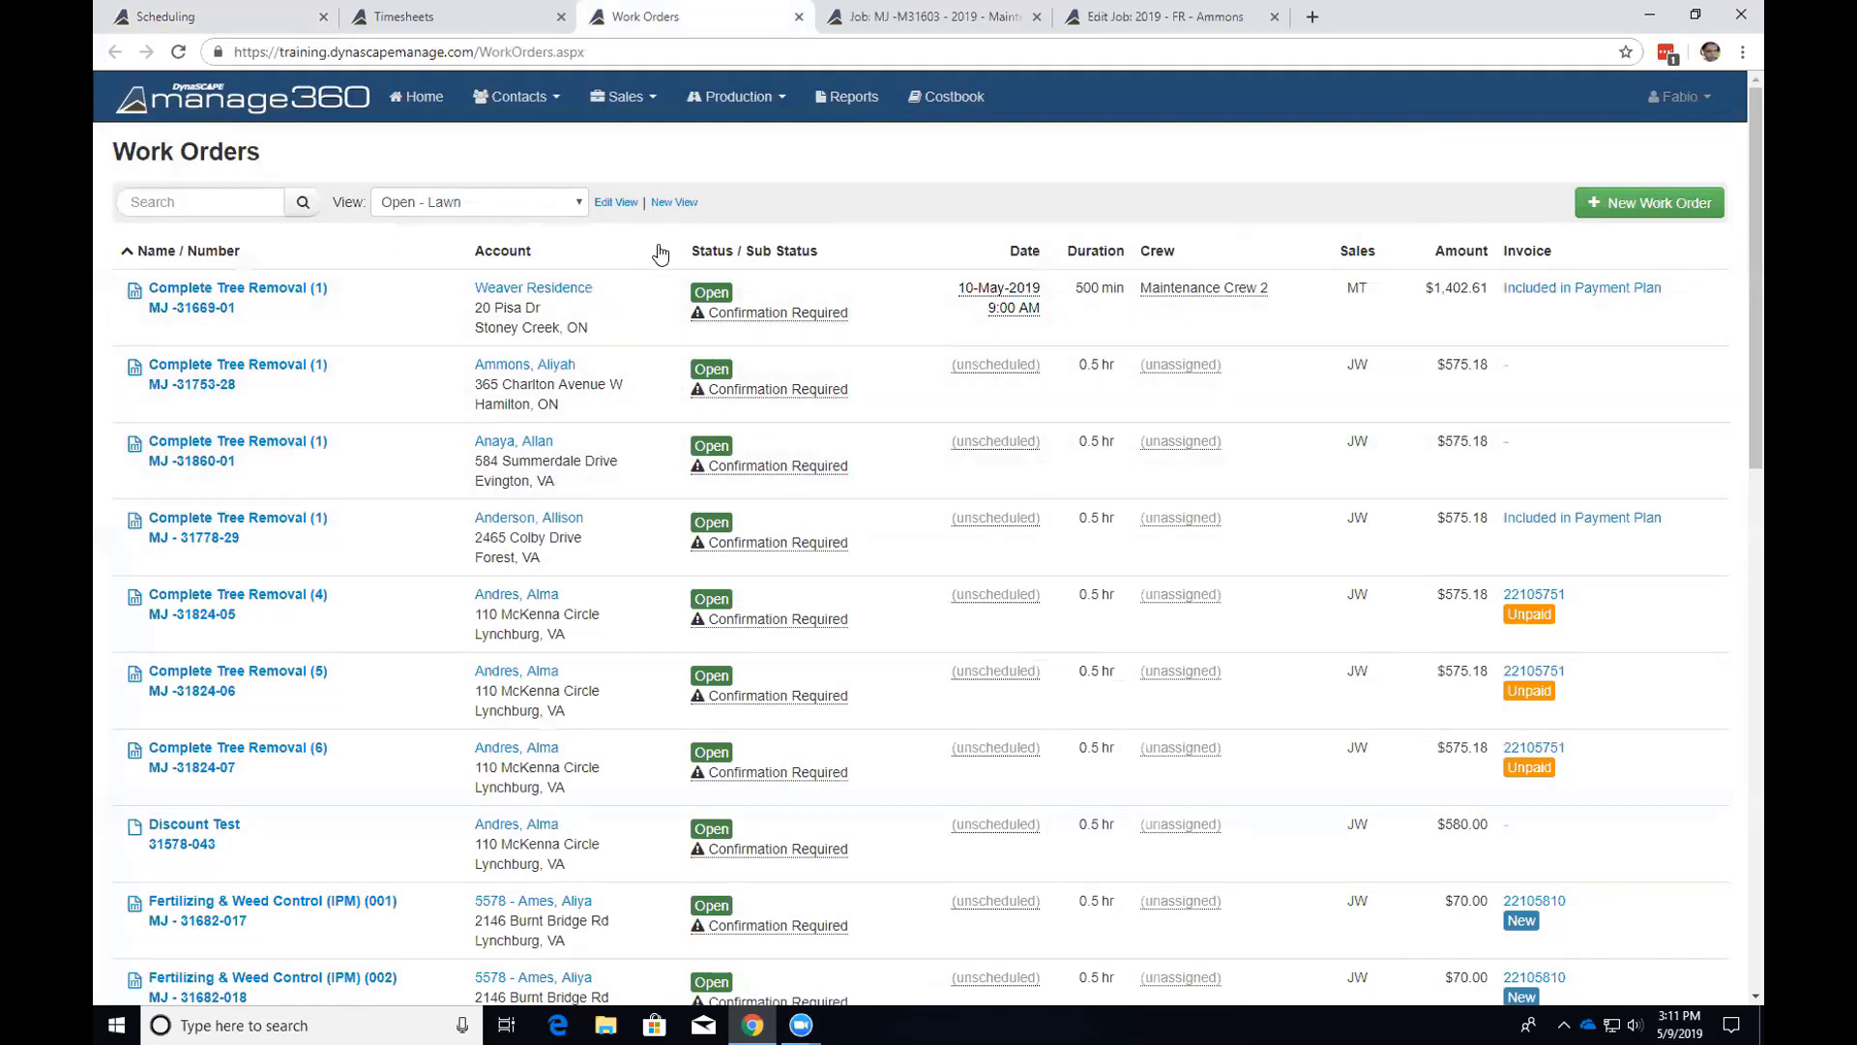
{"action": "left_click", "coordinate": [898, 35]}
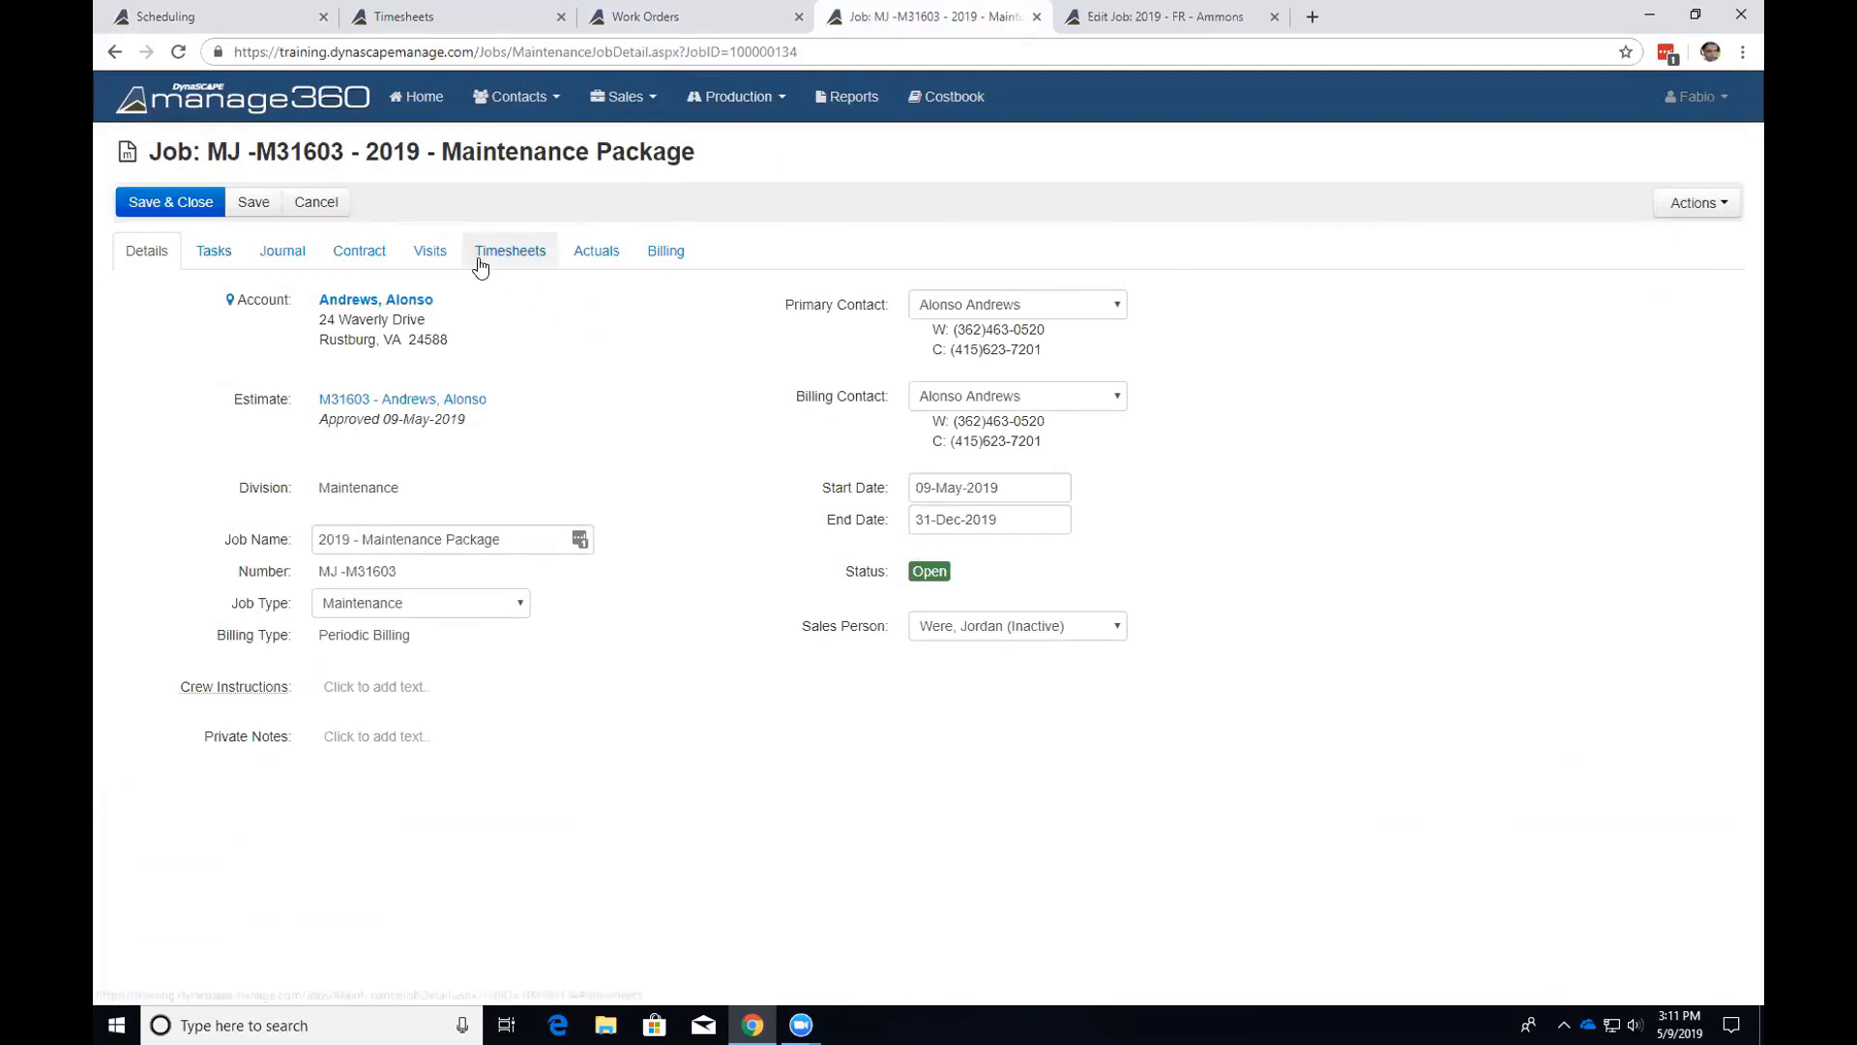
{"action": "left_click_drag", "start_coordinate": [200, 151], "coordinate": [695, 147]}
{"action": "left_click", "coordinate": [552, 193]}
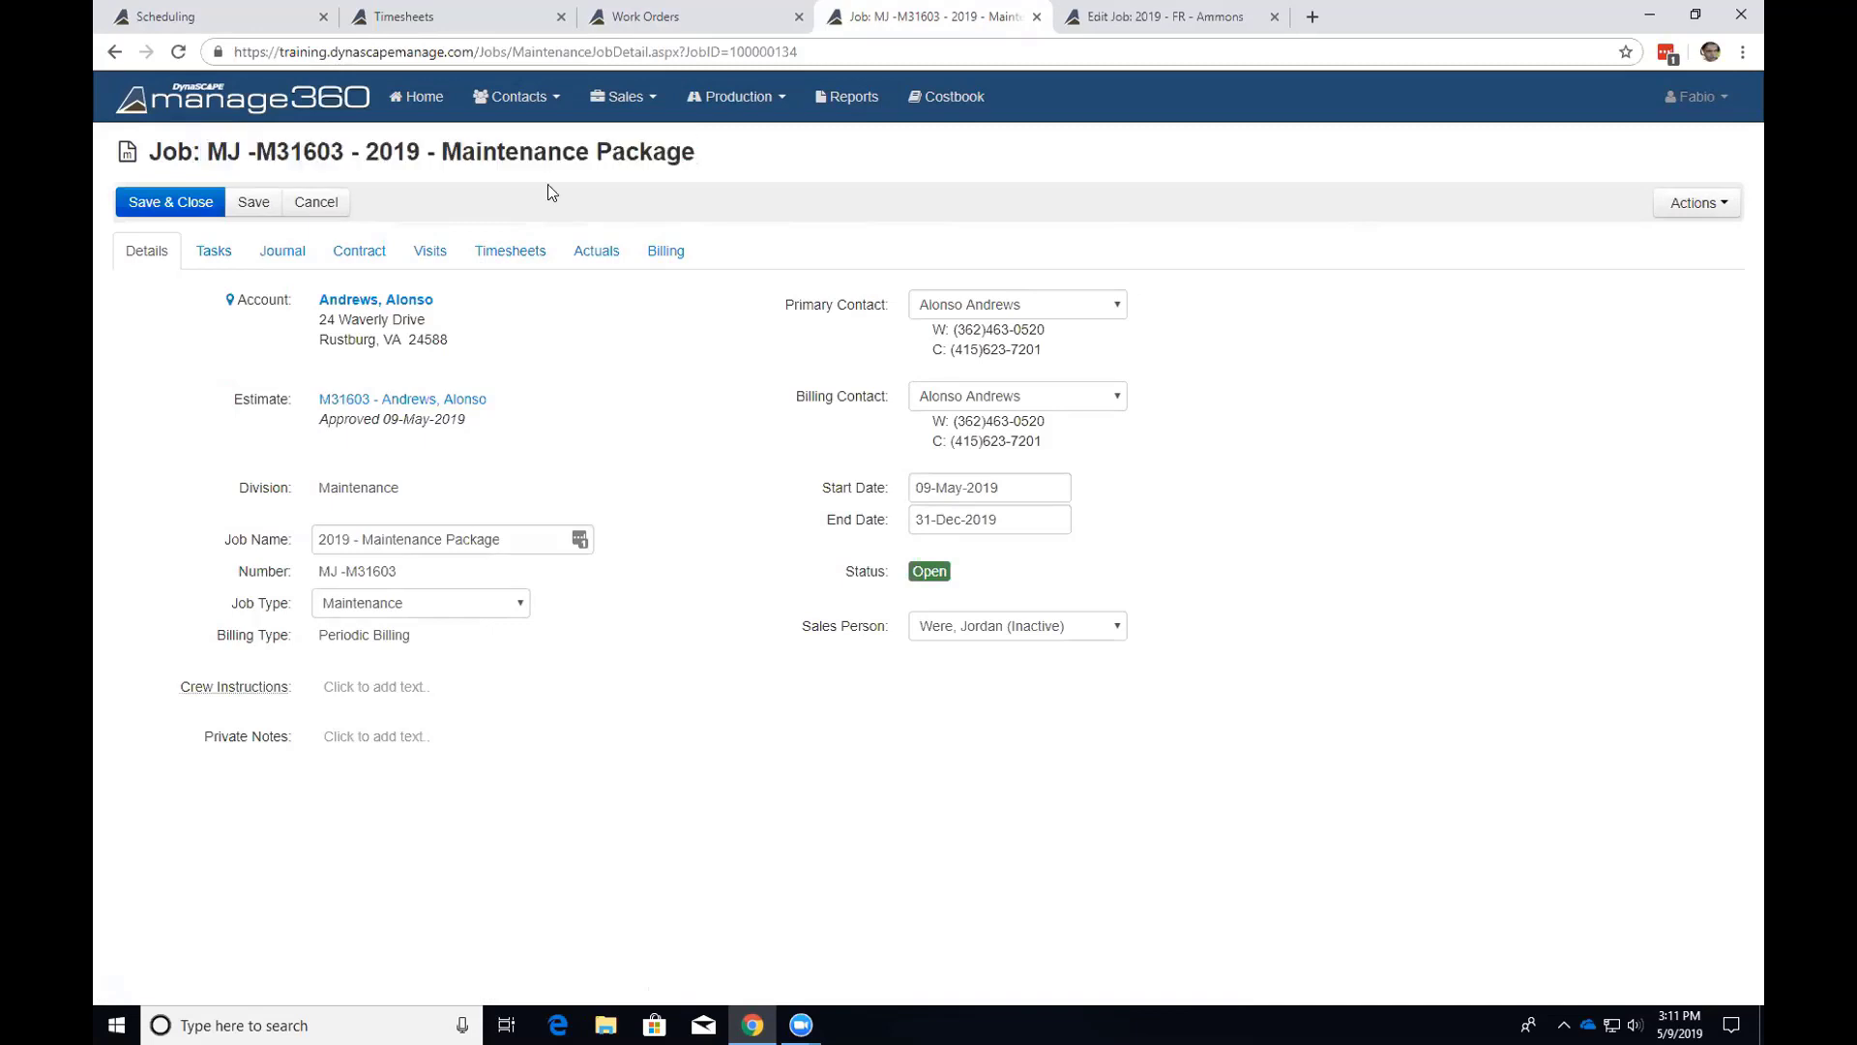
{"action": "left_click", "coordinate": [364, 252]}
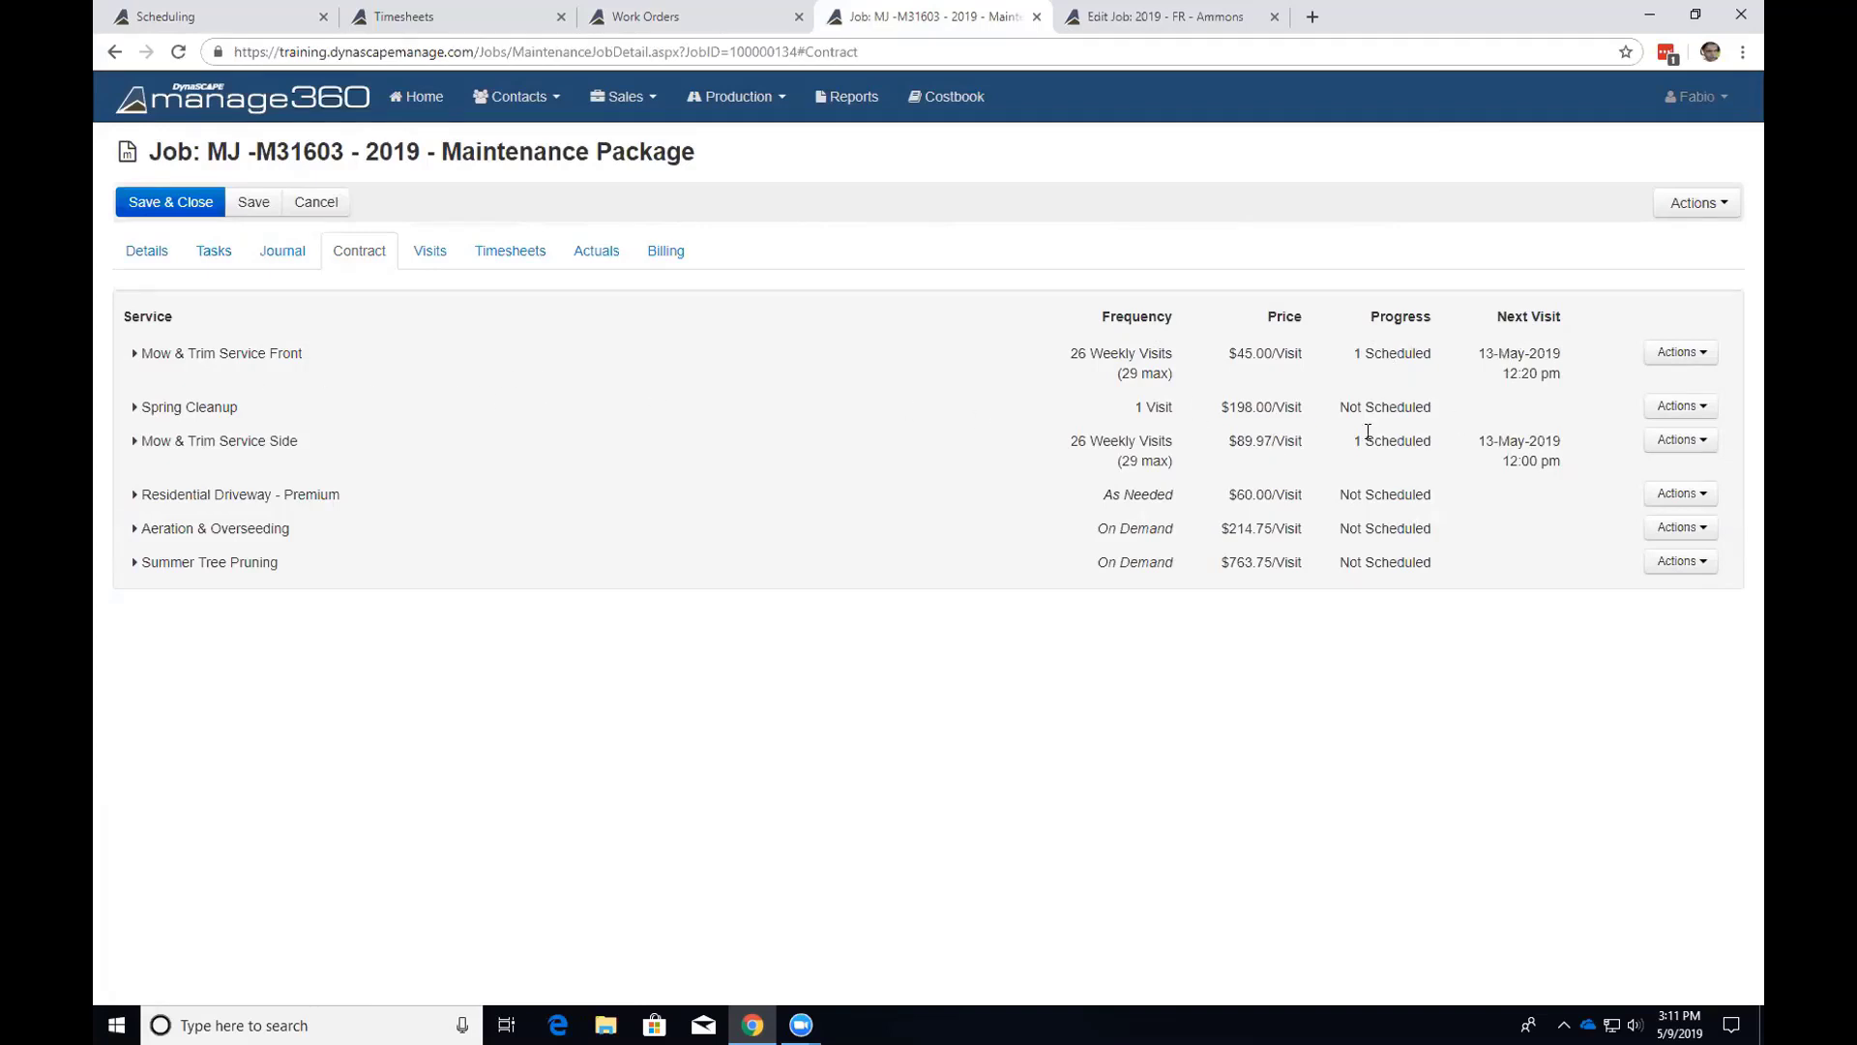
Check the scheduling options of the Mow & Trim Service Front and the actions available for Spring Cleanup.
{"action": "left_click", "coordinate": [1681, 358]}
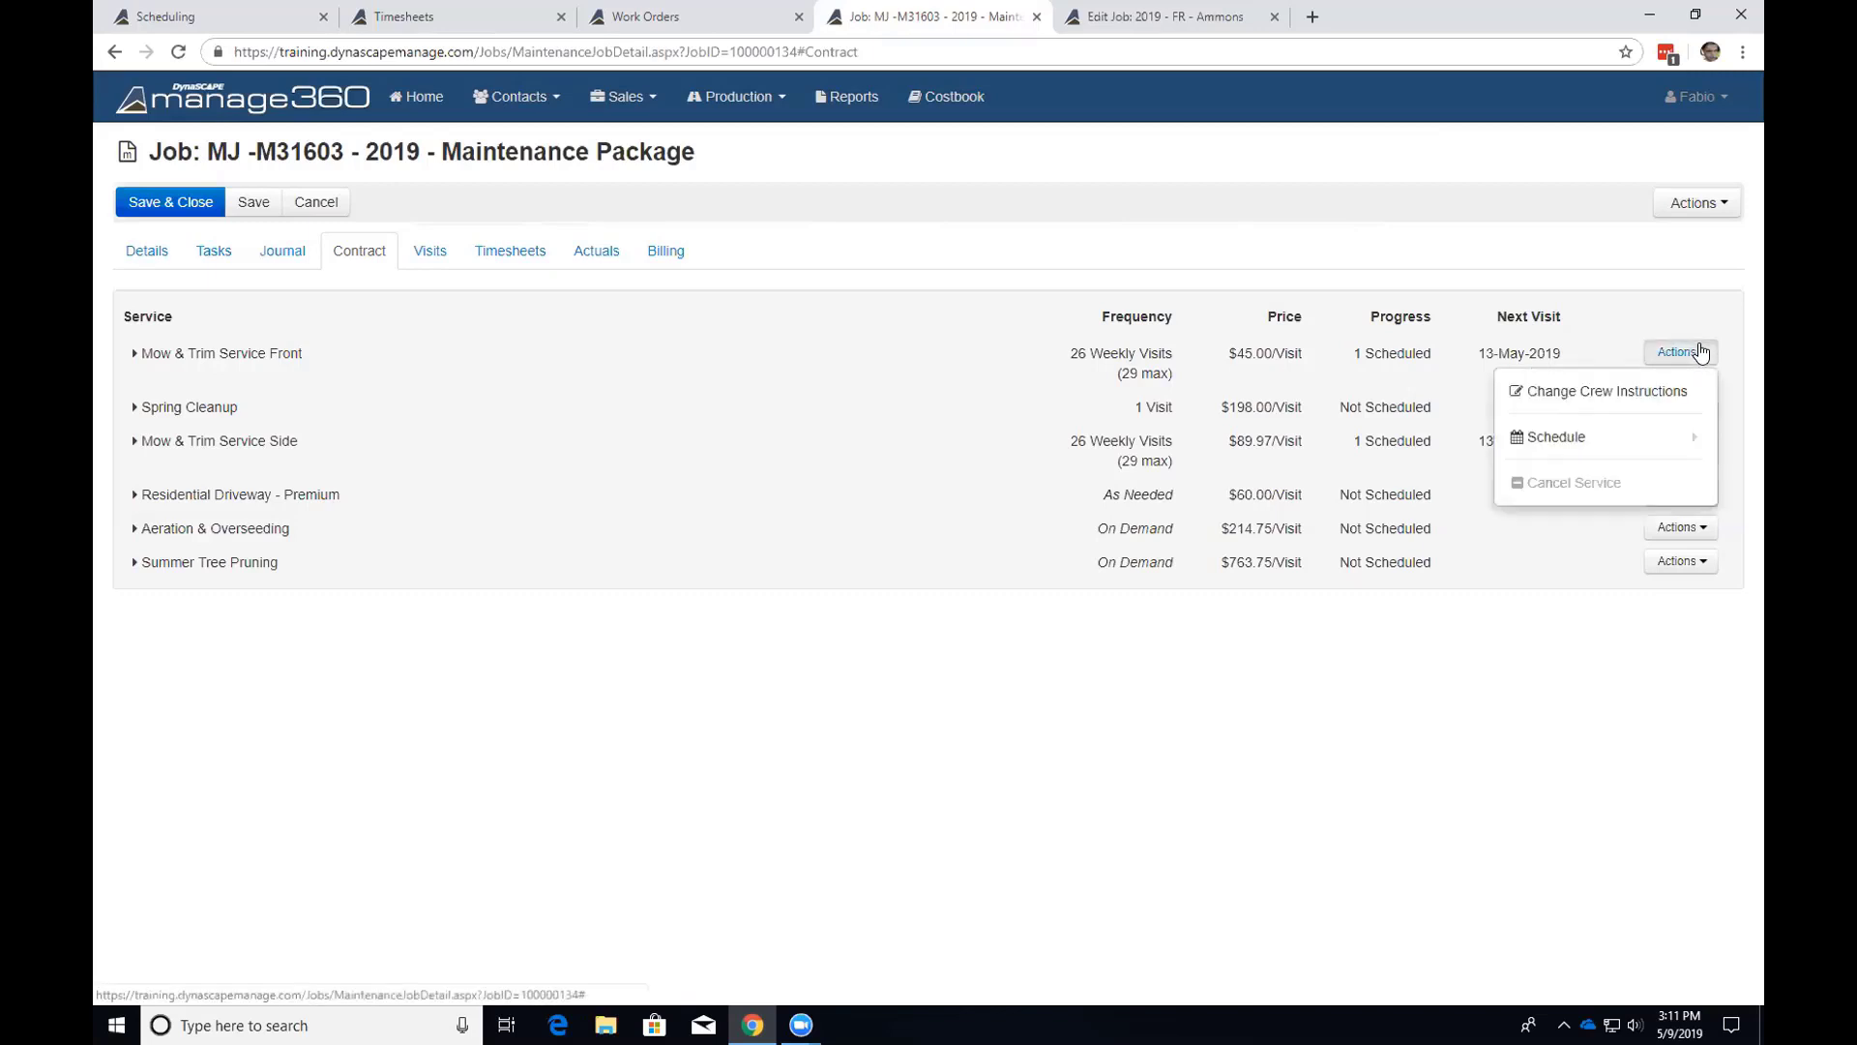
{"action": "left_click", "coordinate": [1669, 439]}
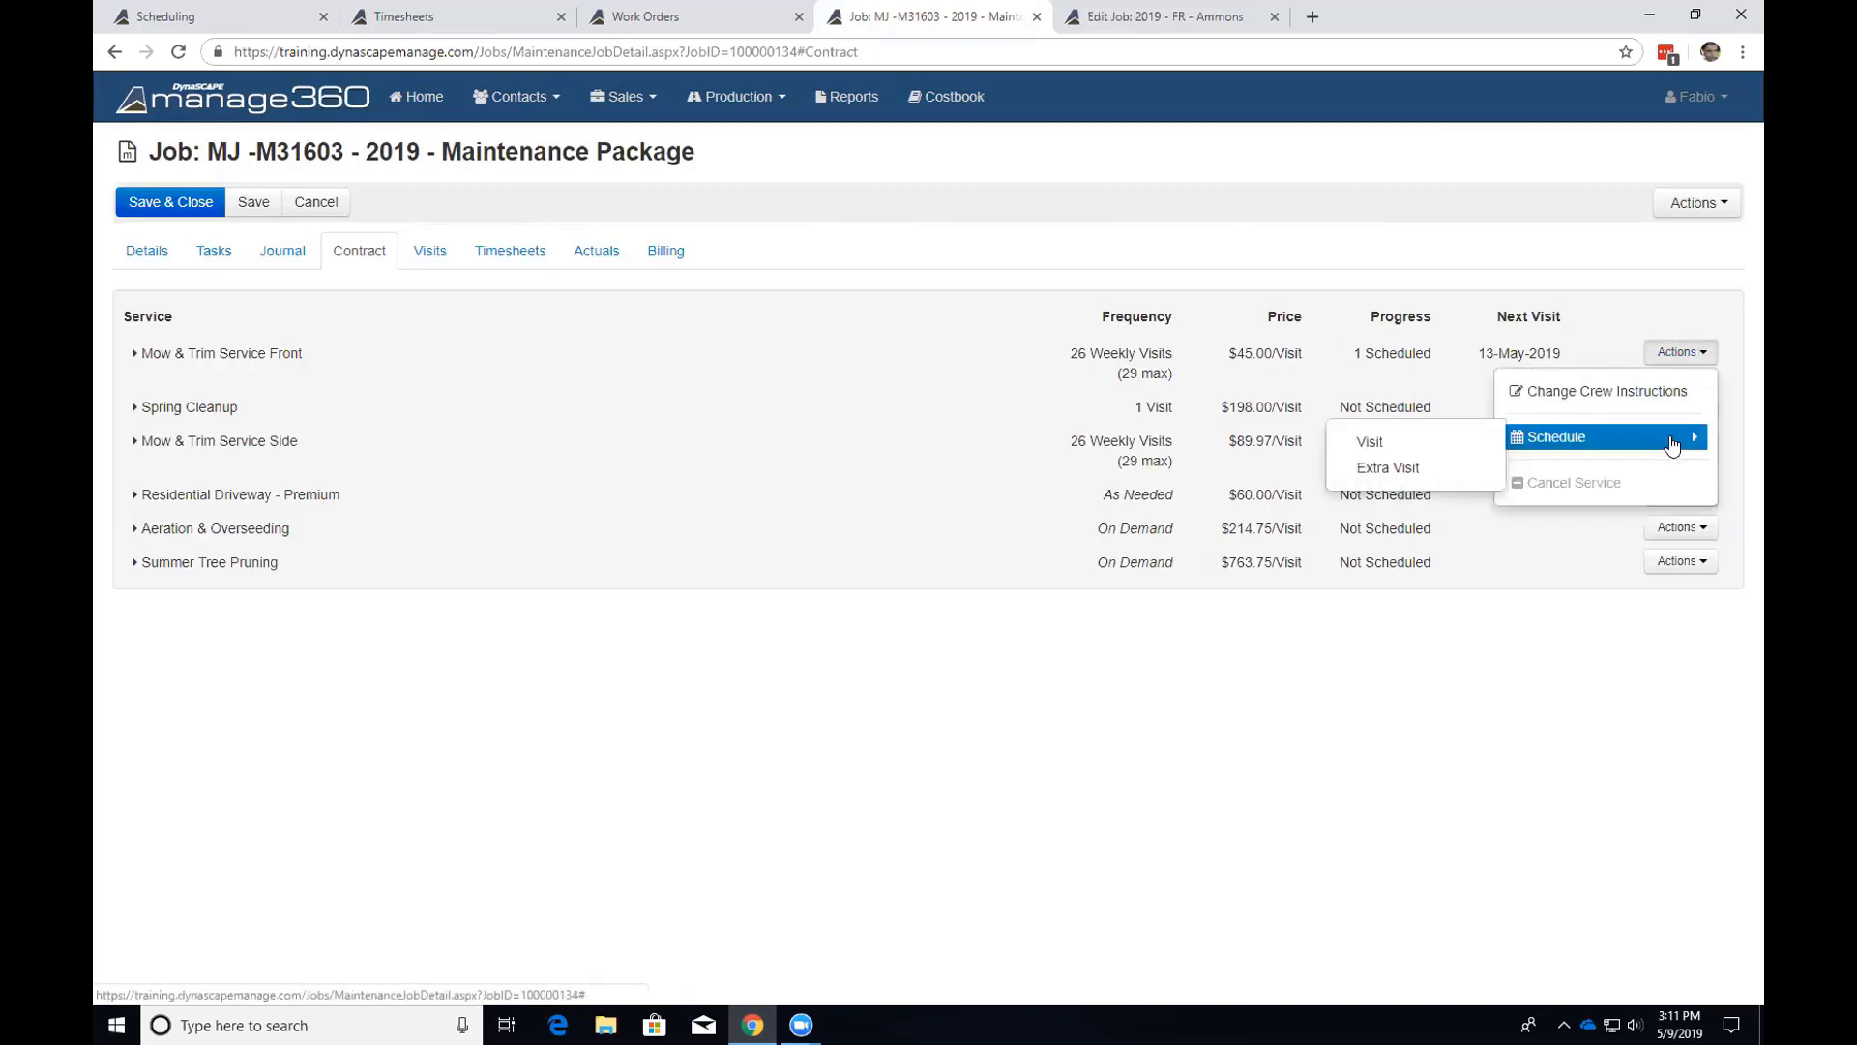
{"action": "left_click", "coordinate": [1695, 408]}
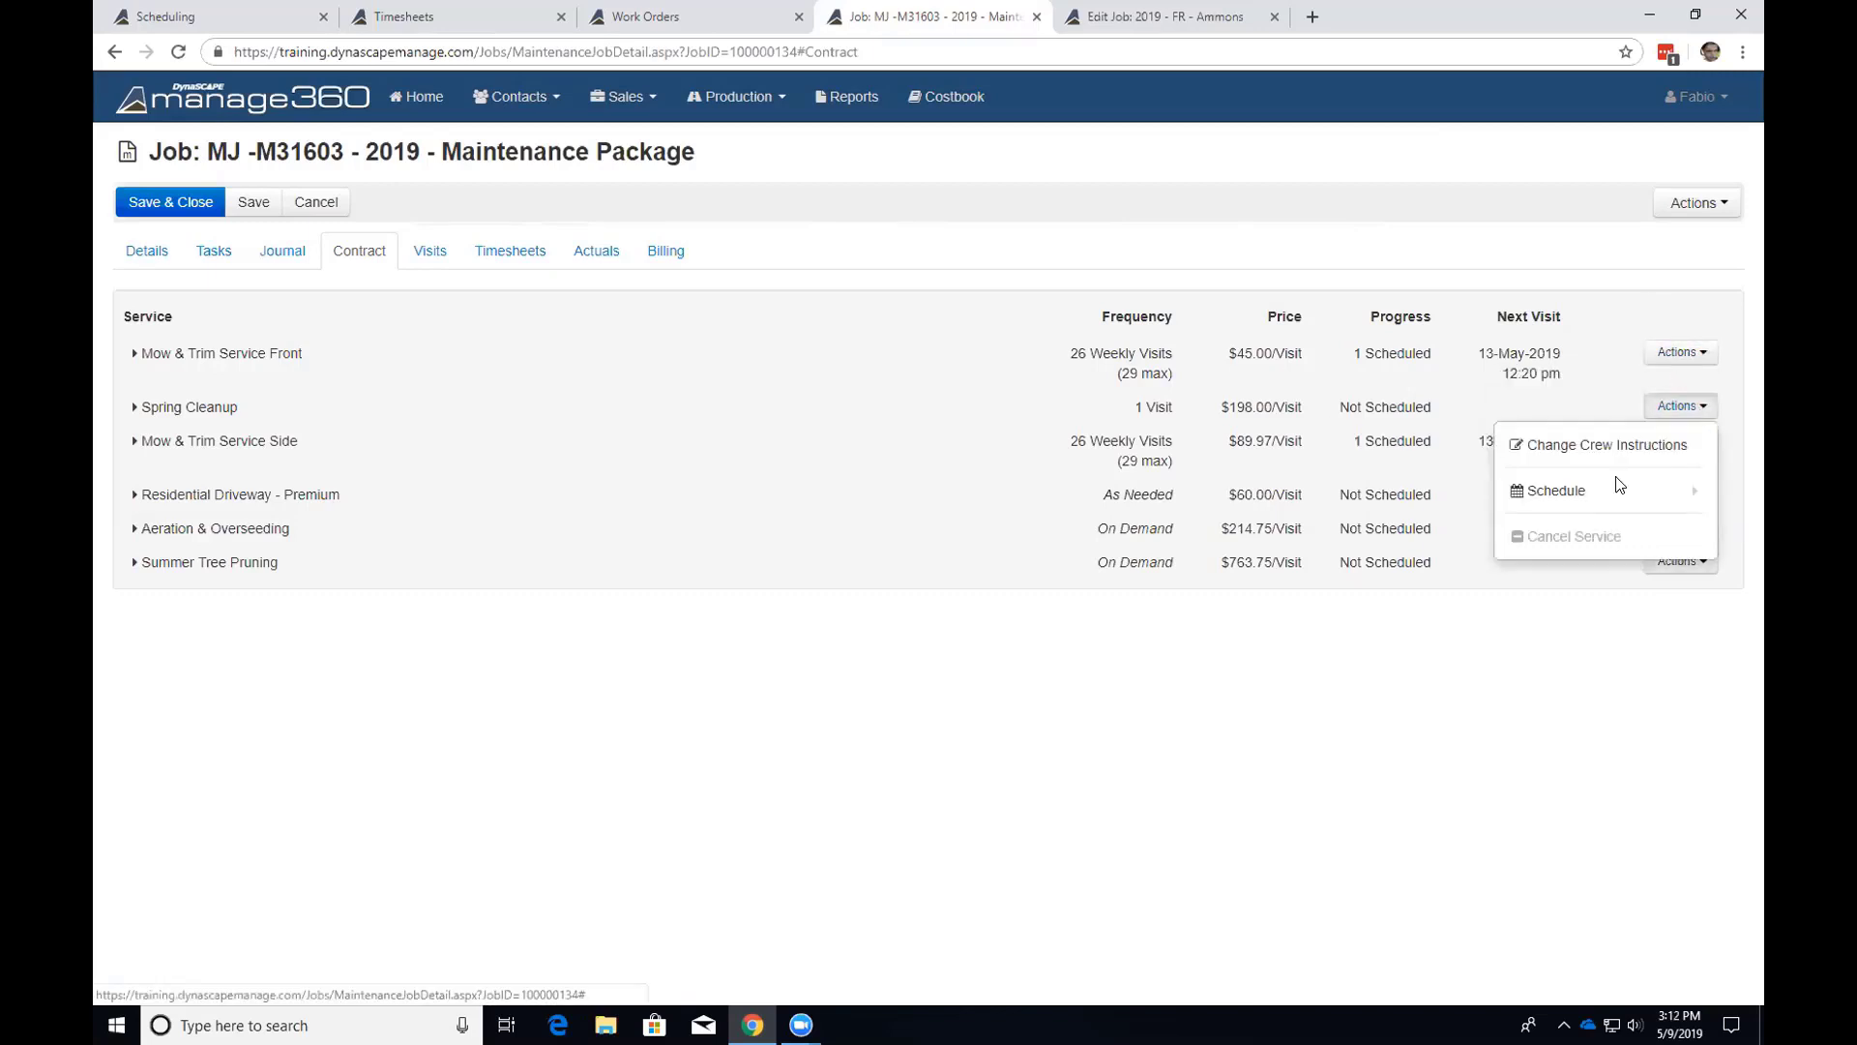
{"action": "left_click", "coordinate": [1622, 323]}
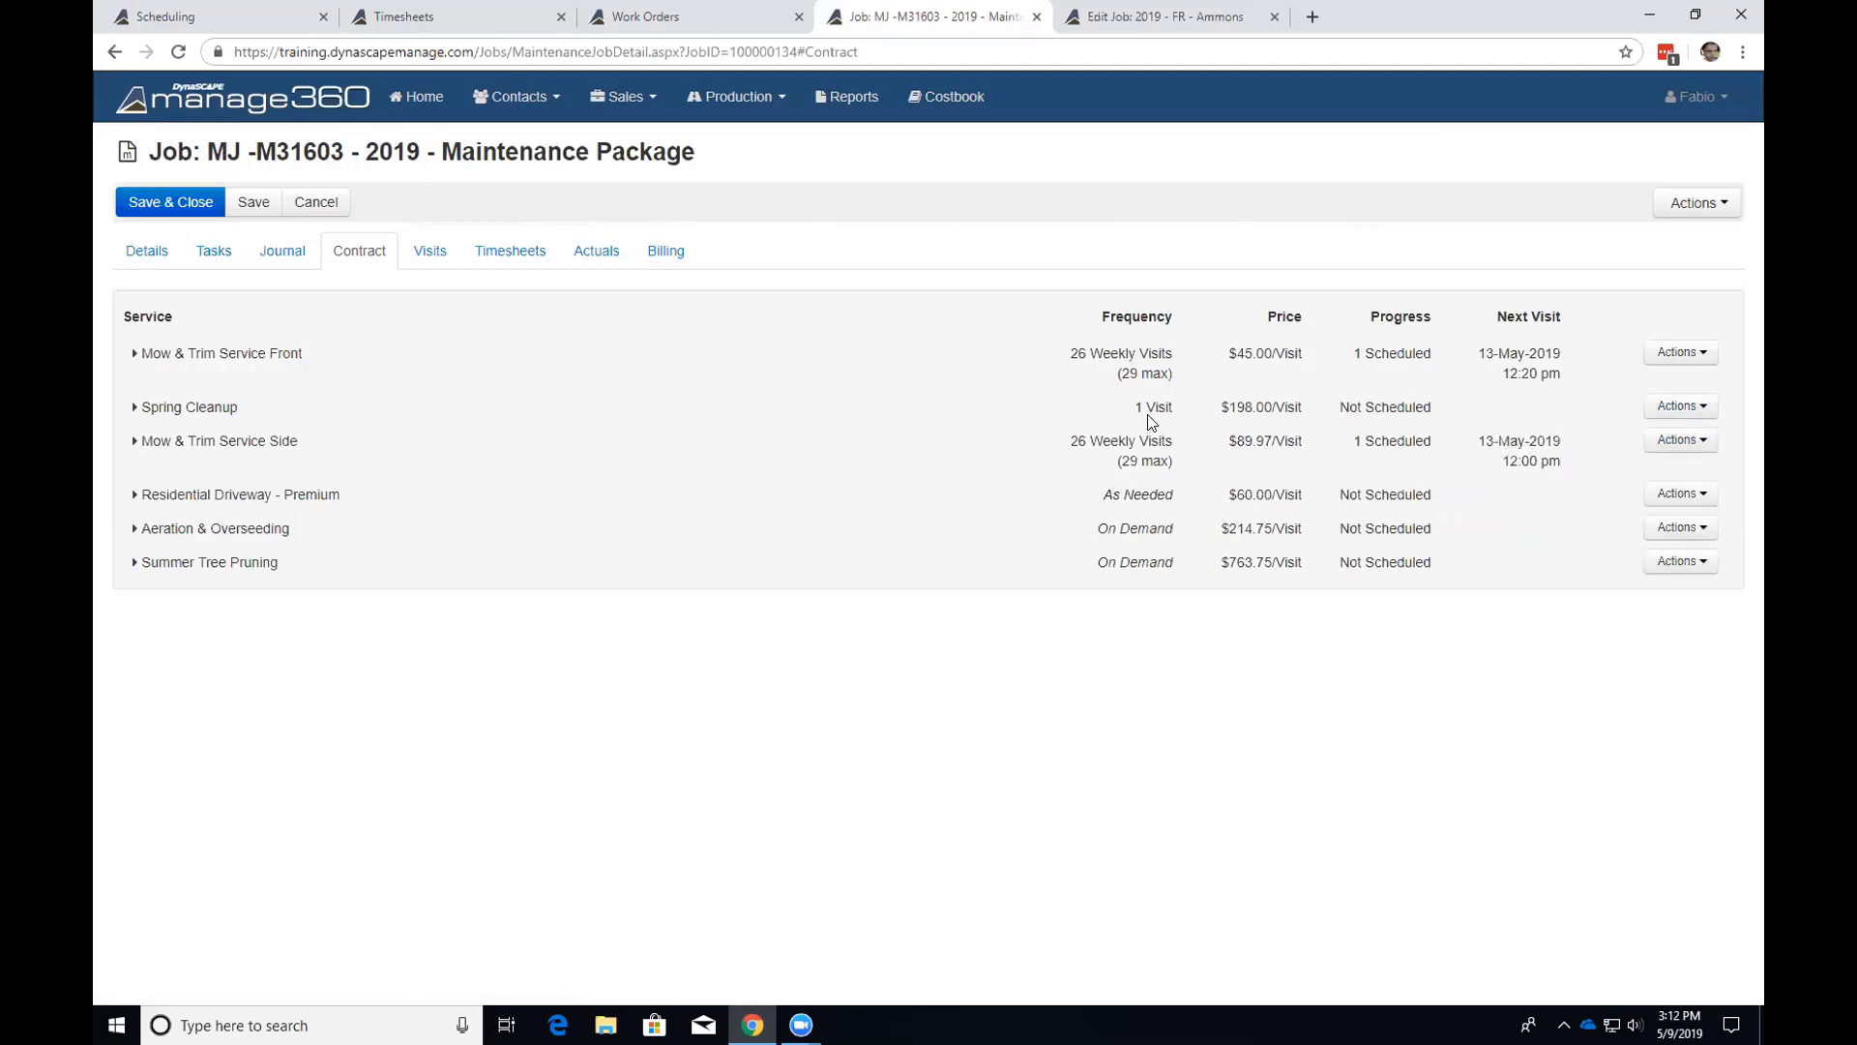
Examine the Schedule Visit form for the Aeration & Overseeding service and close it without scheduling.
{"action": "left_click", "coordinate": [1677, 530]}
{"action": "mouse_move", "coordinate": [1658, 622]}
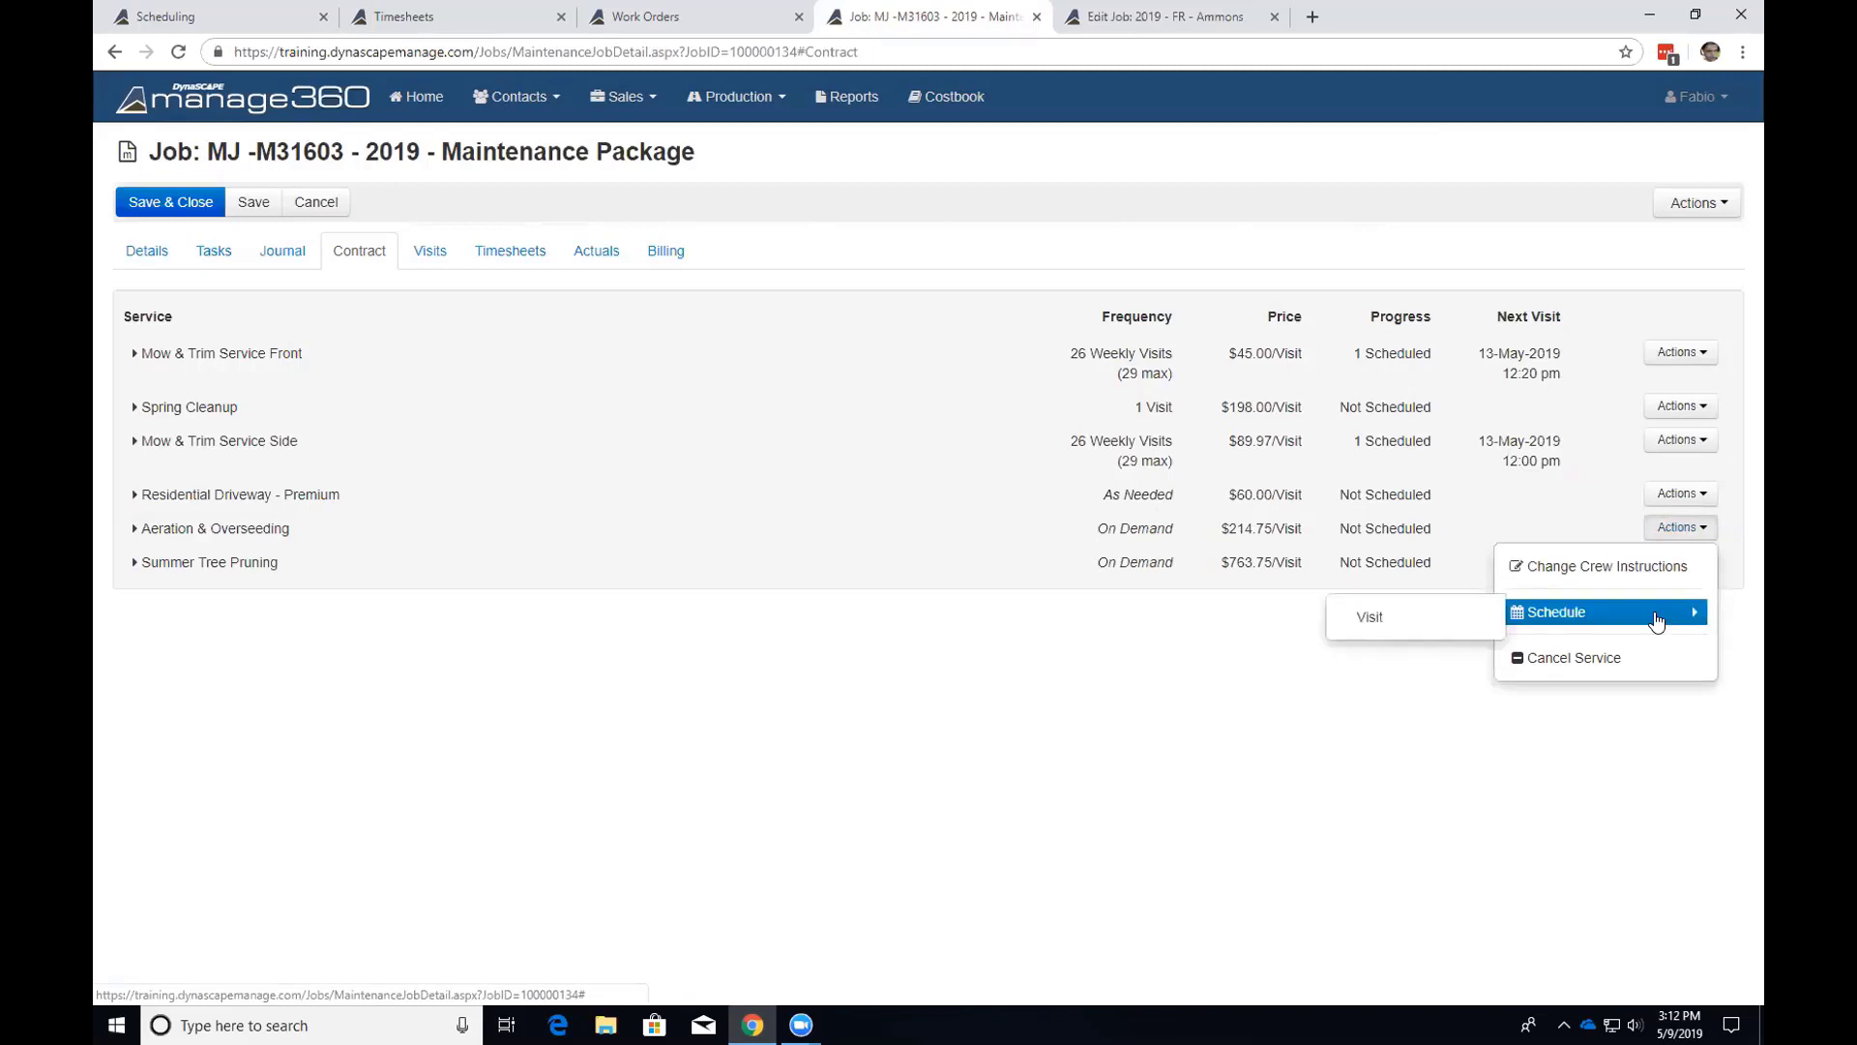
{"action": "left_click", "coordinate": [1432, 623]}
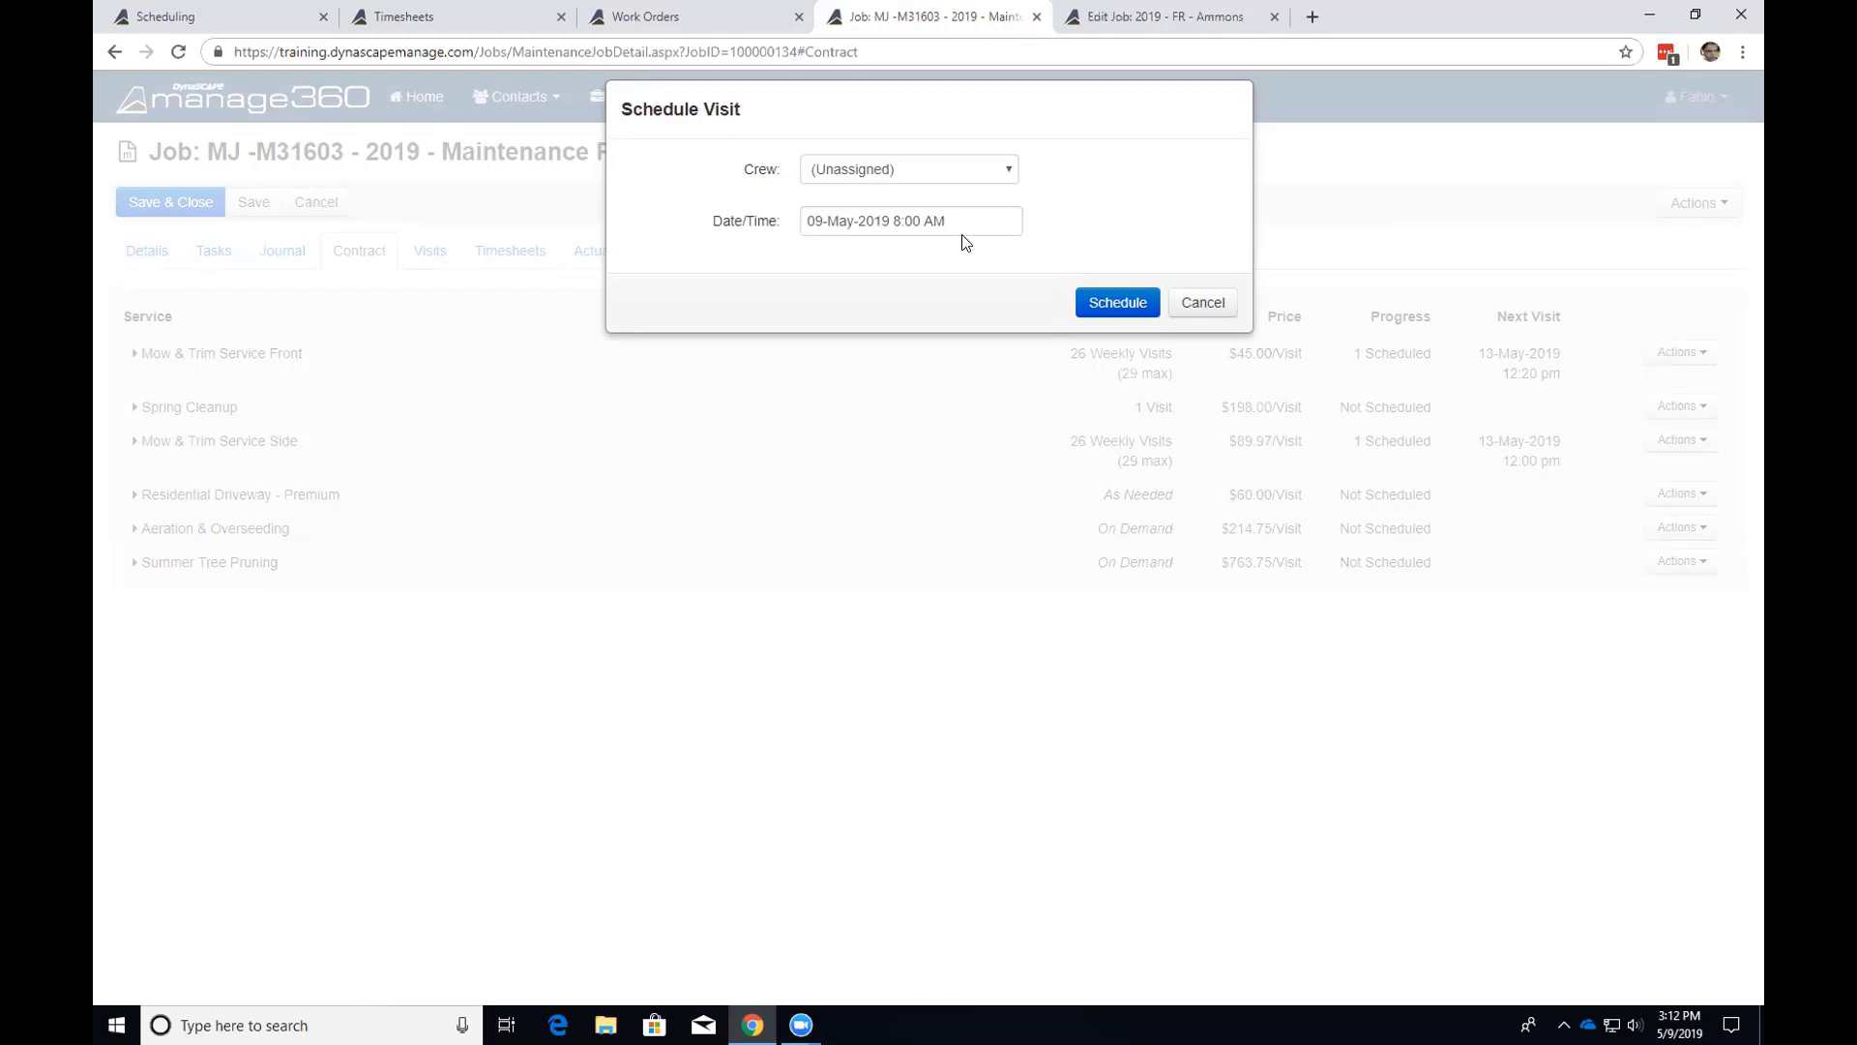
{"action": "left_click", "coordinate": [1184, 302]}
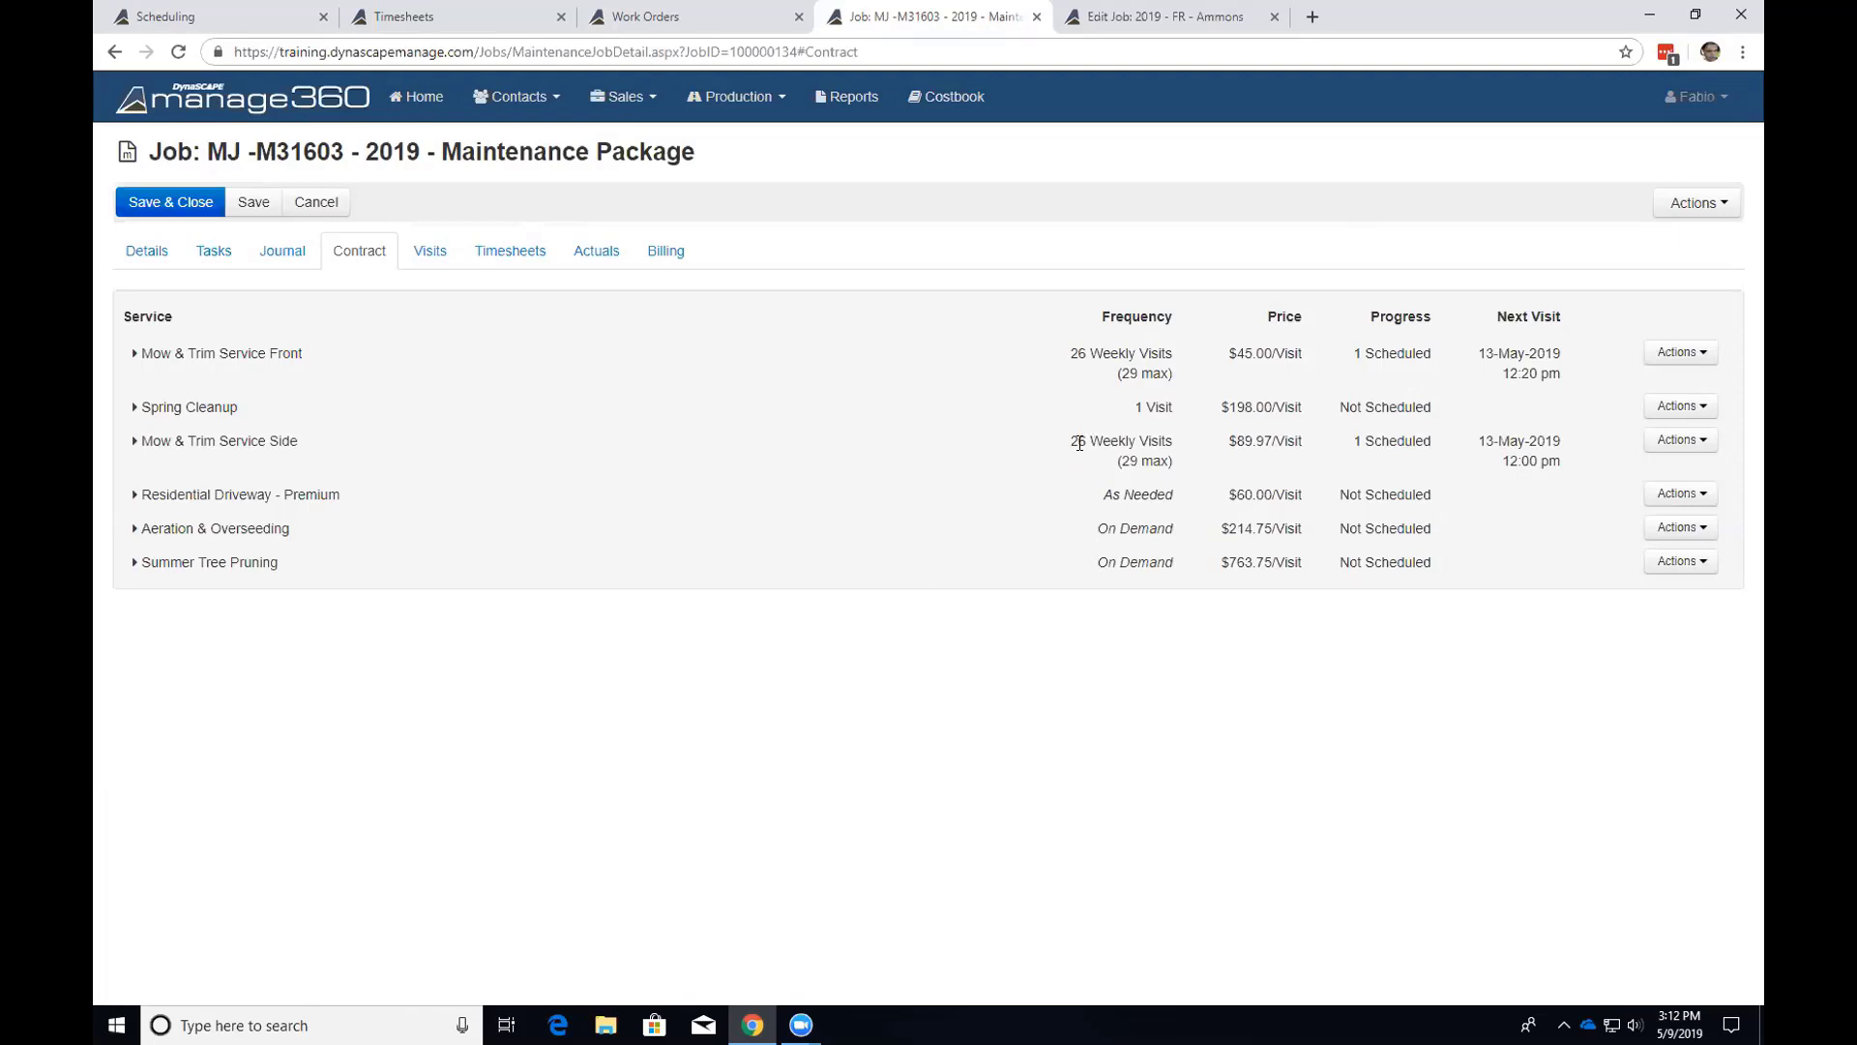
Review the Mow & Trim Service Side frequency and its option for scheduling a visit.
{"action": "left_click_drag", "start_coordinate": [1079, 443], "coordinate": [1166, 443]}
{"action": "left_click", "coordinate": [1147, 444]}
{"action": "left_click", "coordinate": [1142, 442]}
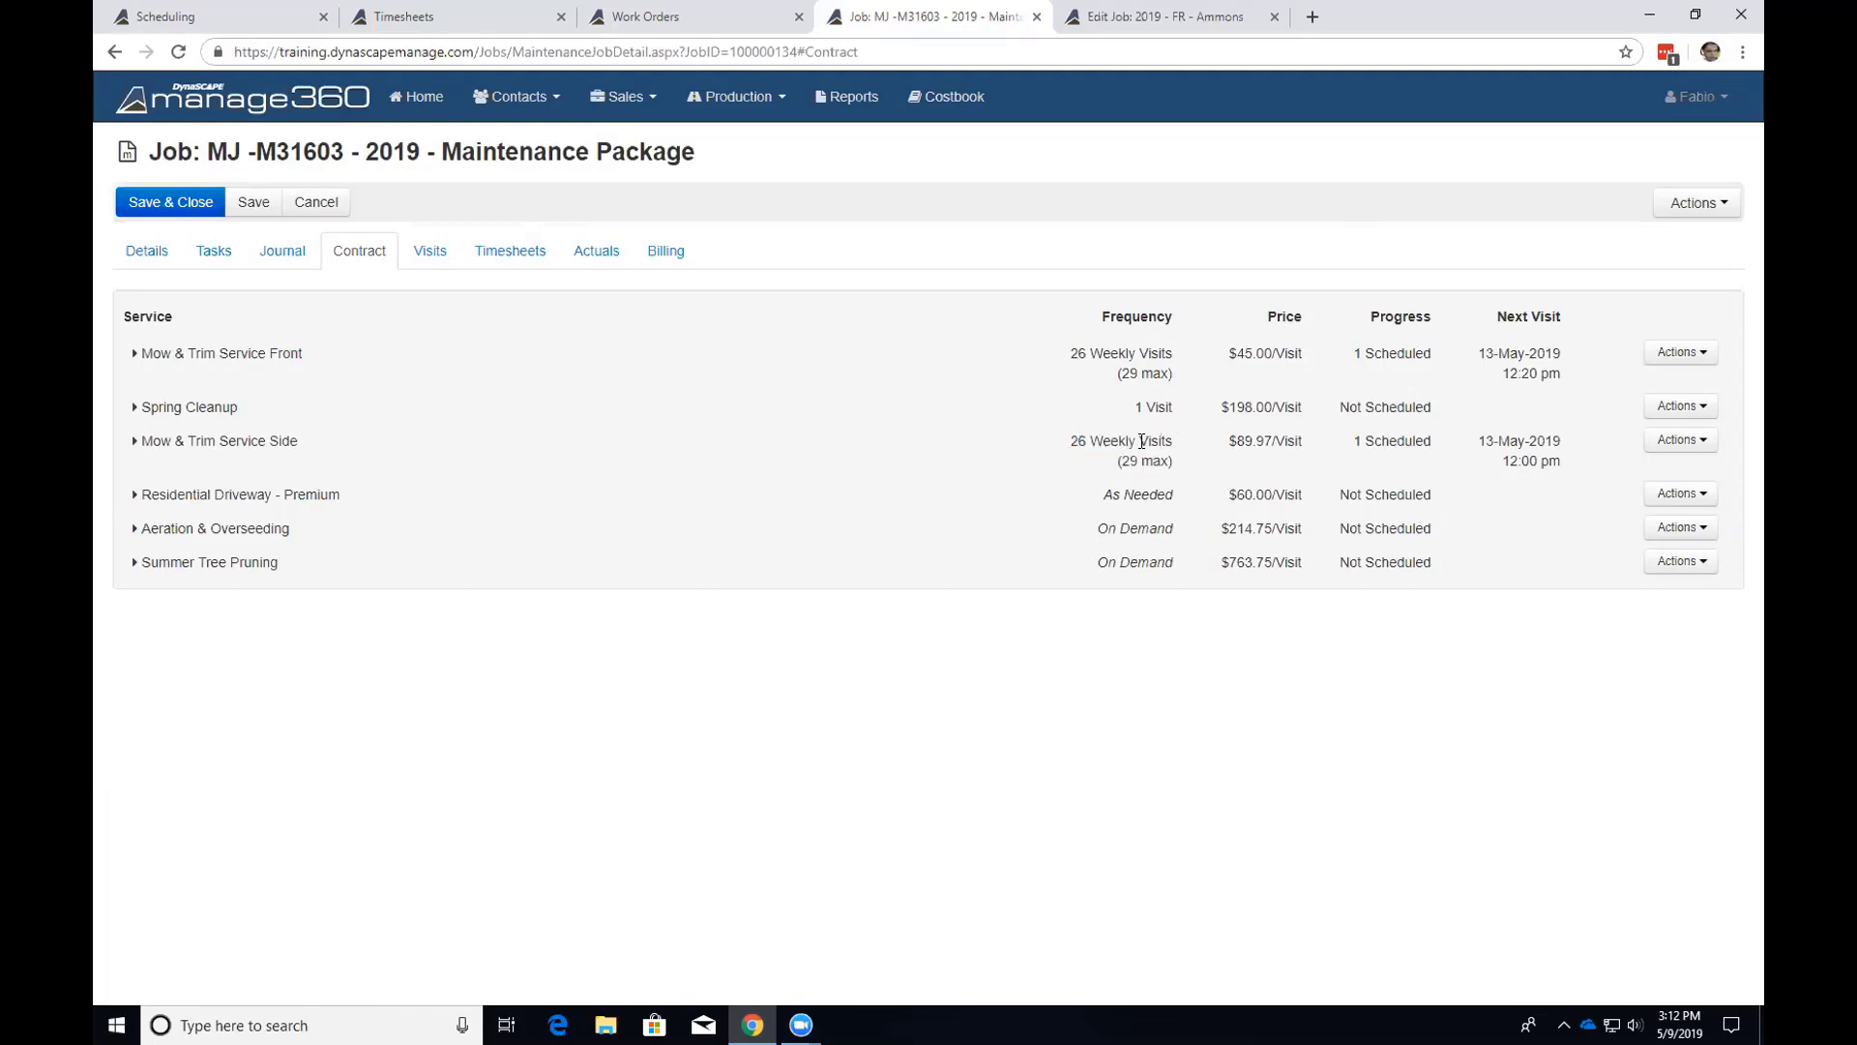
{"action": "left_click", "coordinate": [1681, 440]}
{"action": "mouse_move", "coordinate": [1609, 526]}
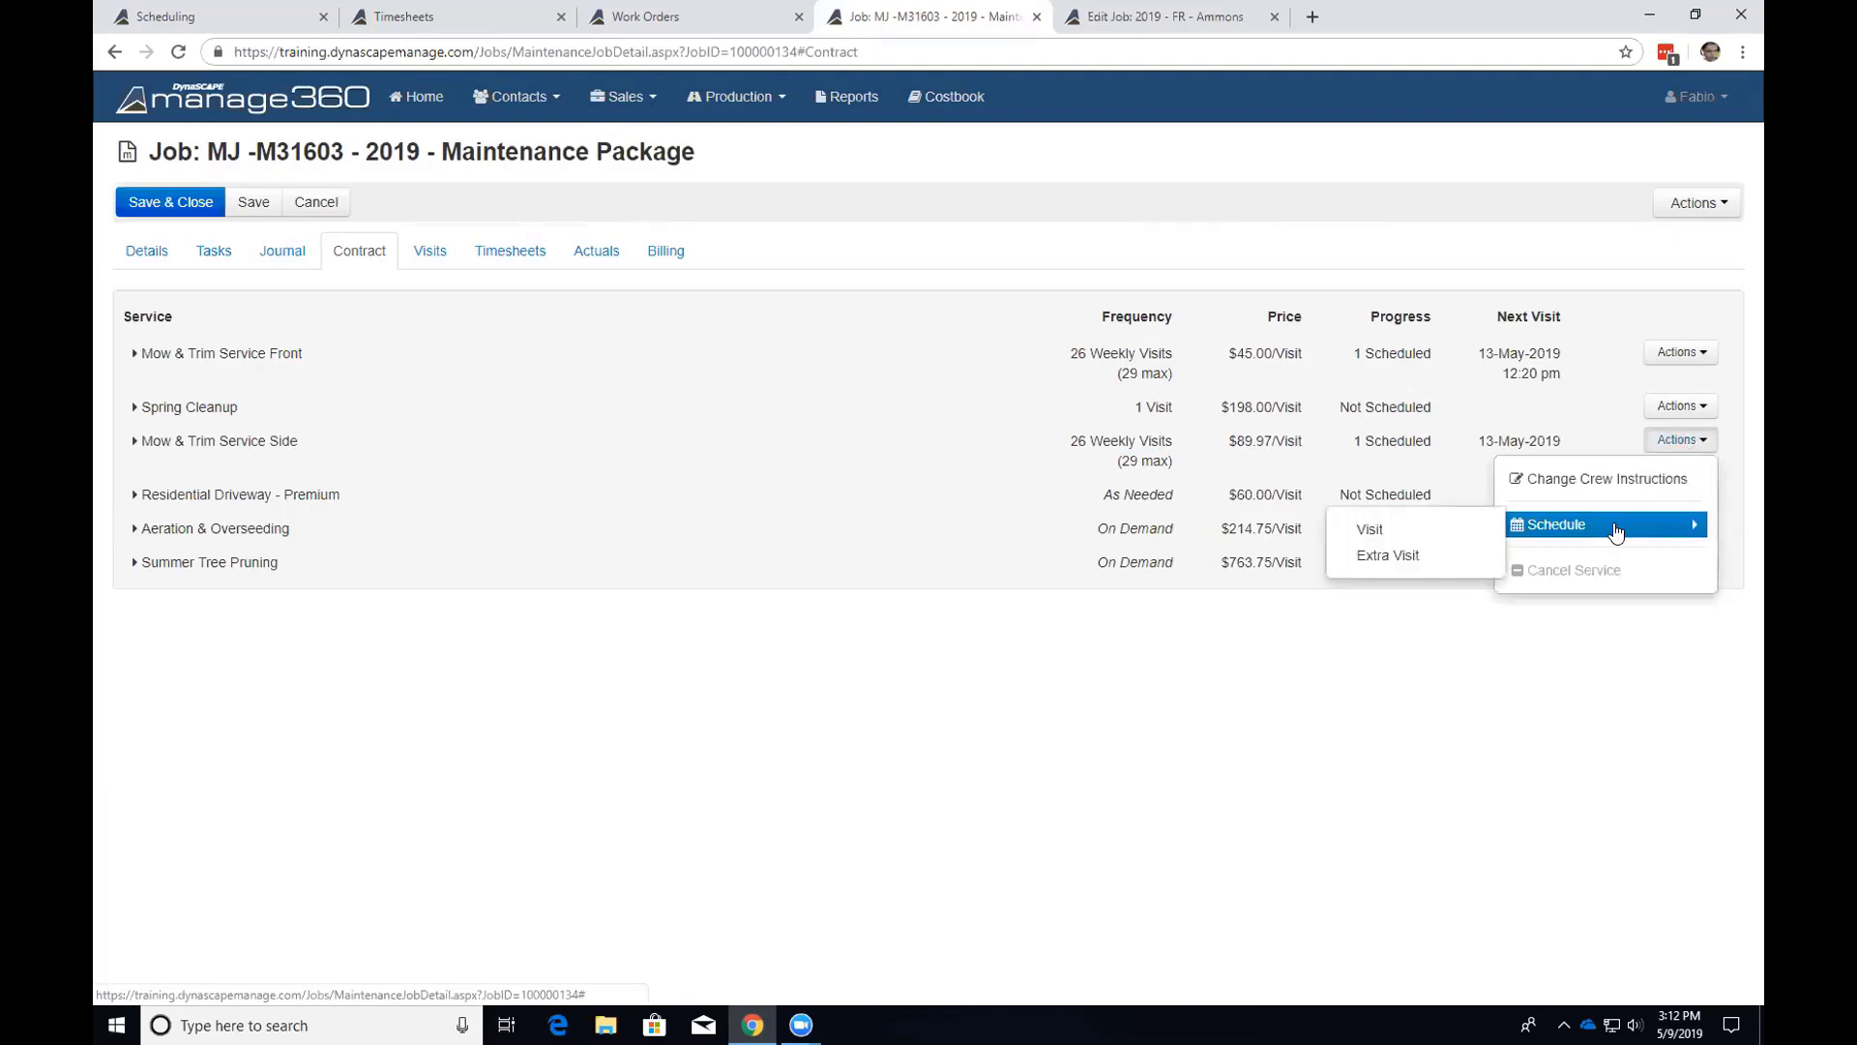
{"action": "left_click", "coordinate": [1437, 531]}
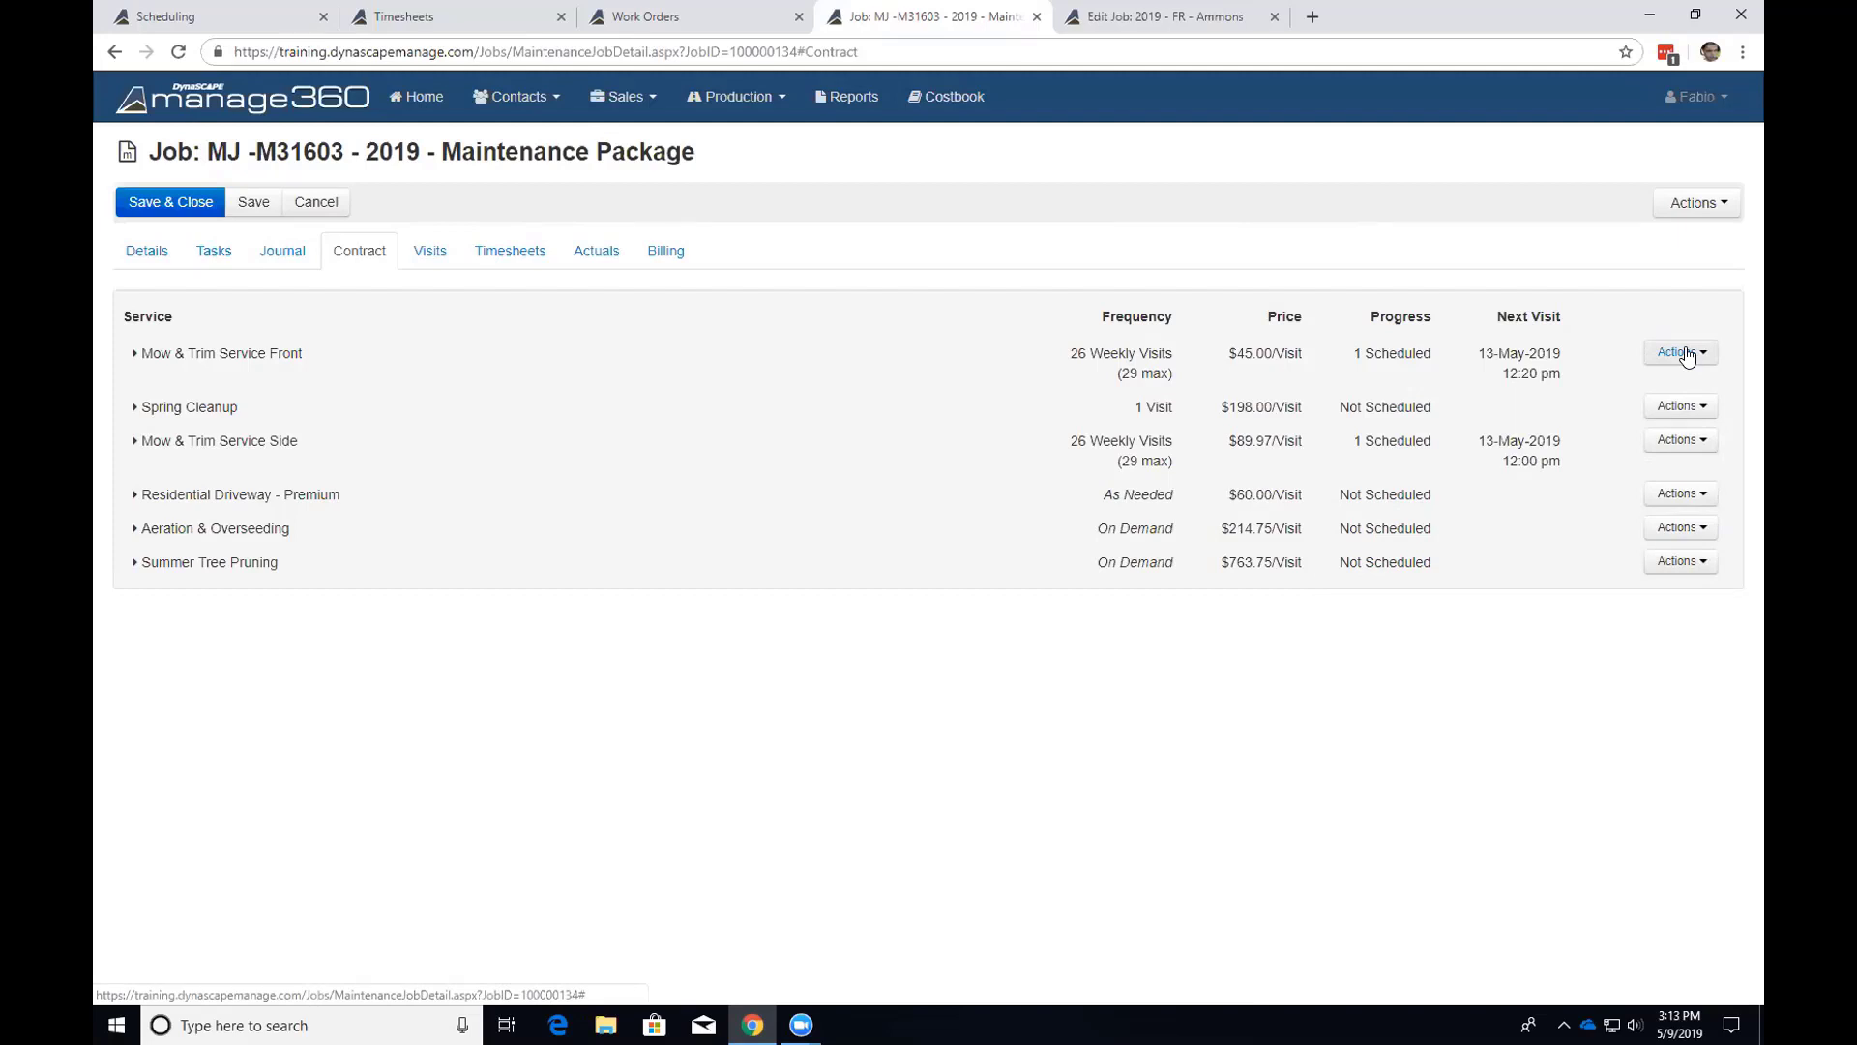
Open the job's visits and look through the scheduled and unscheduled Mow & Trim Service entries.
{"action": "left_click", "coordinate": [443, 261]}
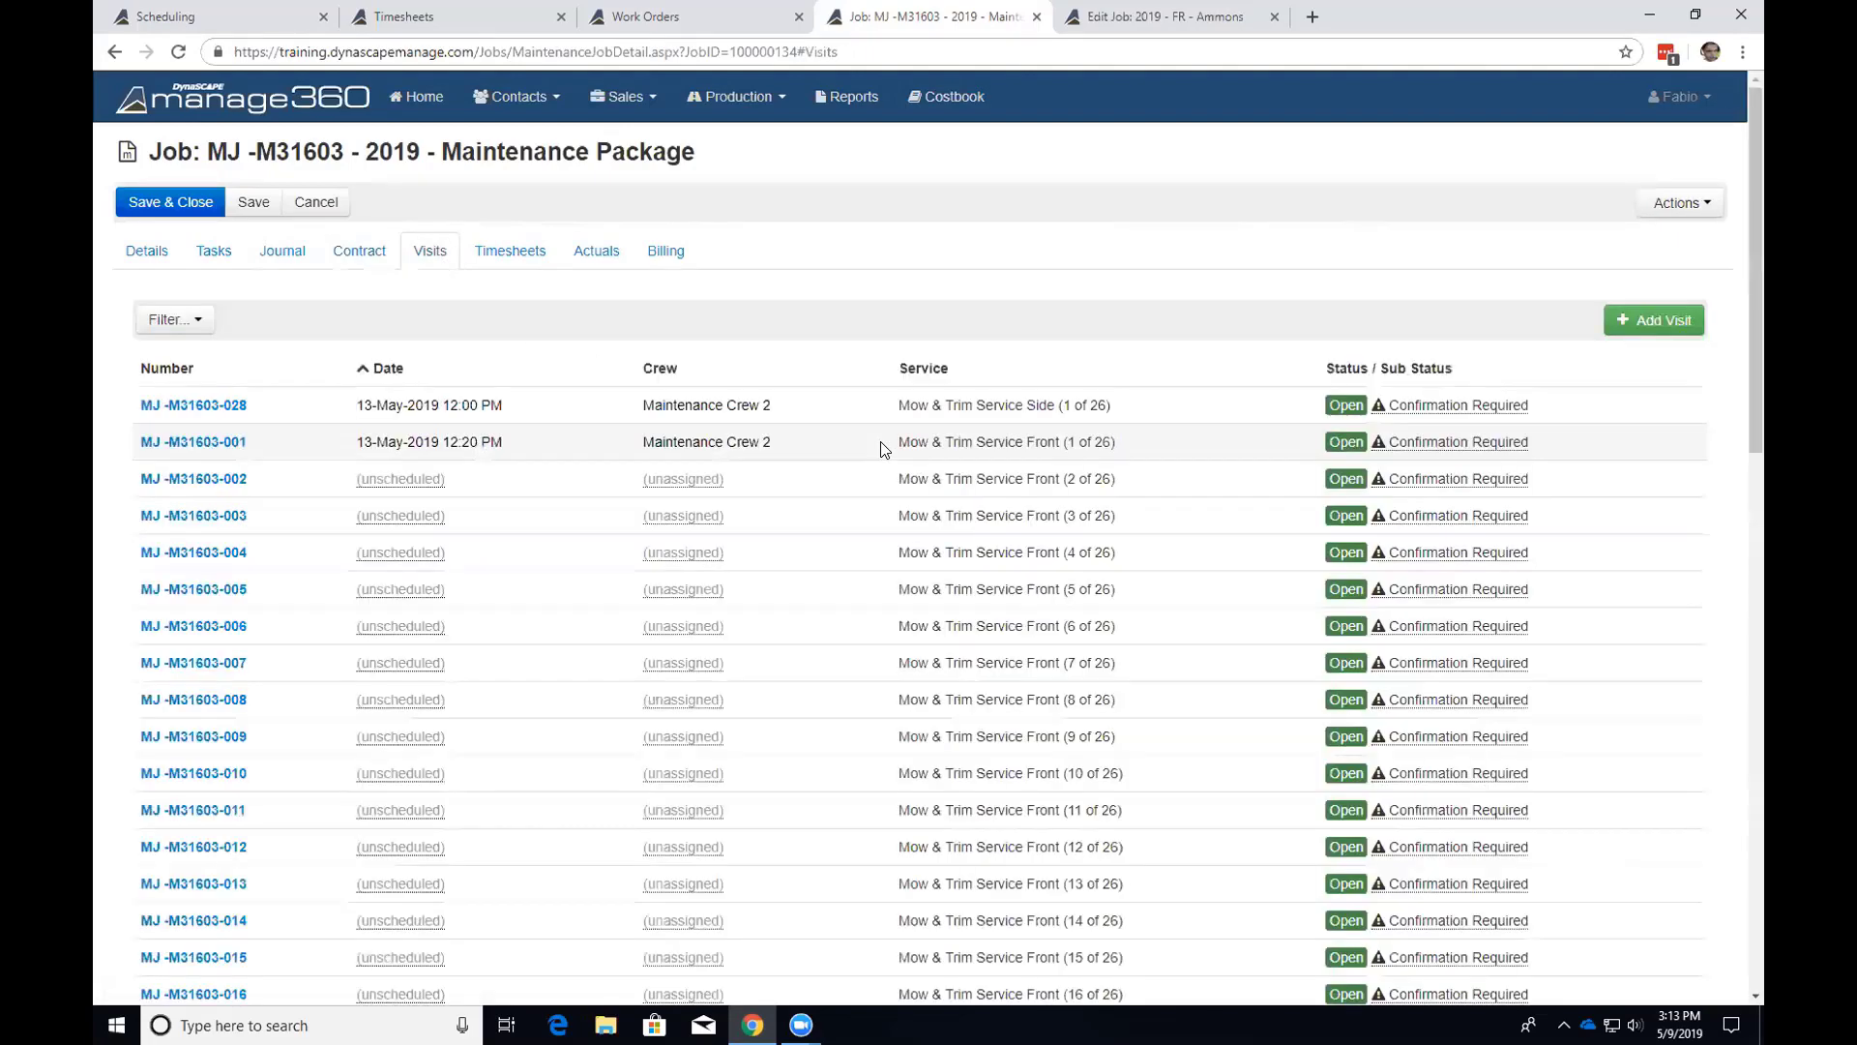
{"action": "scroll", "coordinate": [817, 523], "scroll_direction": "down", "scroll_amount": 3}
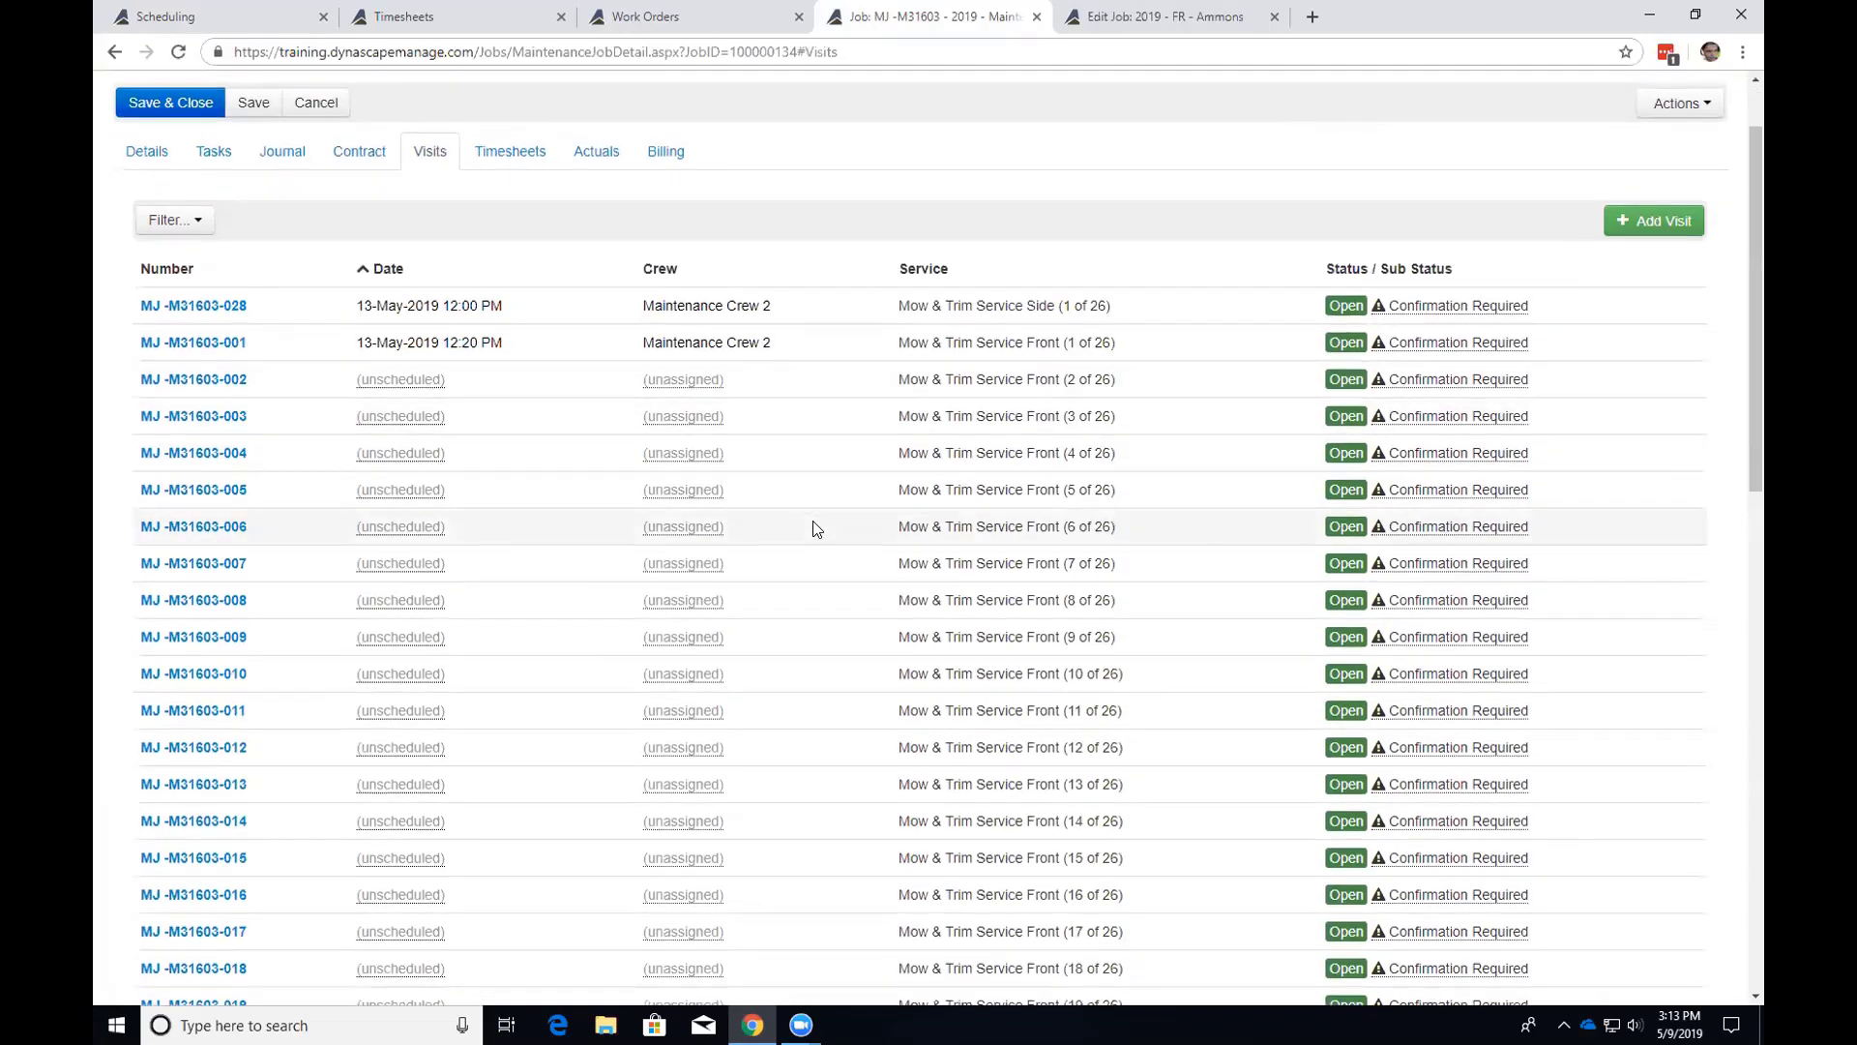
{"action": "scroll", "coordinate": [817, 526], "scroll_direction": "up", "scroll_amount": 3}
{"action": "scroll", "coordinate": [1100, 541], "scroll_direction": "down", "scroll_amount": 2}
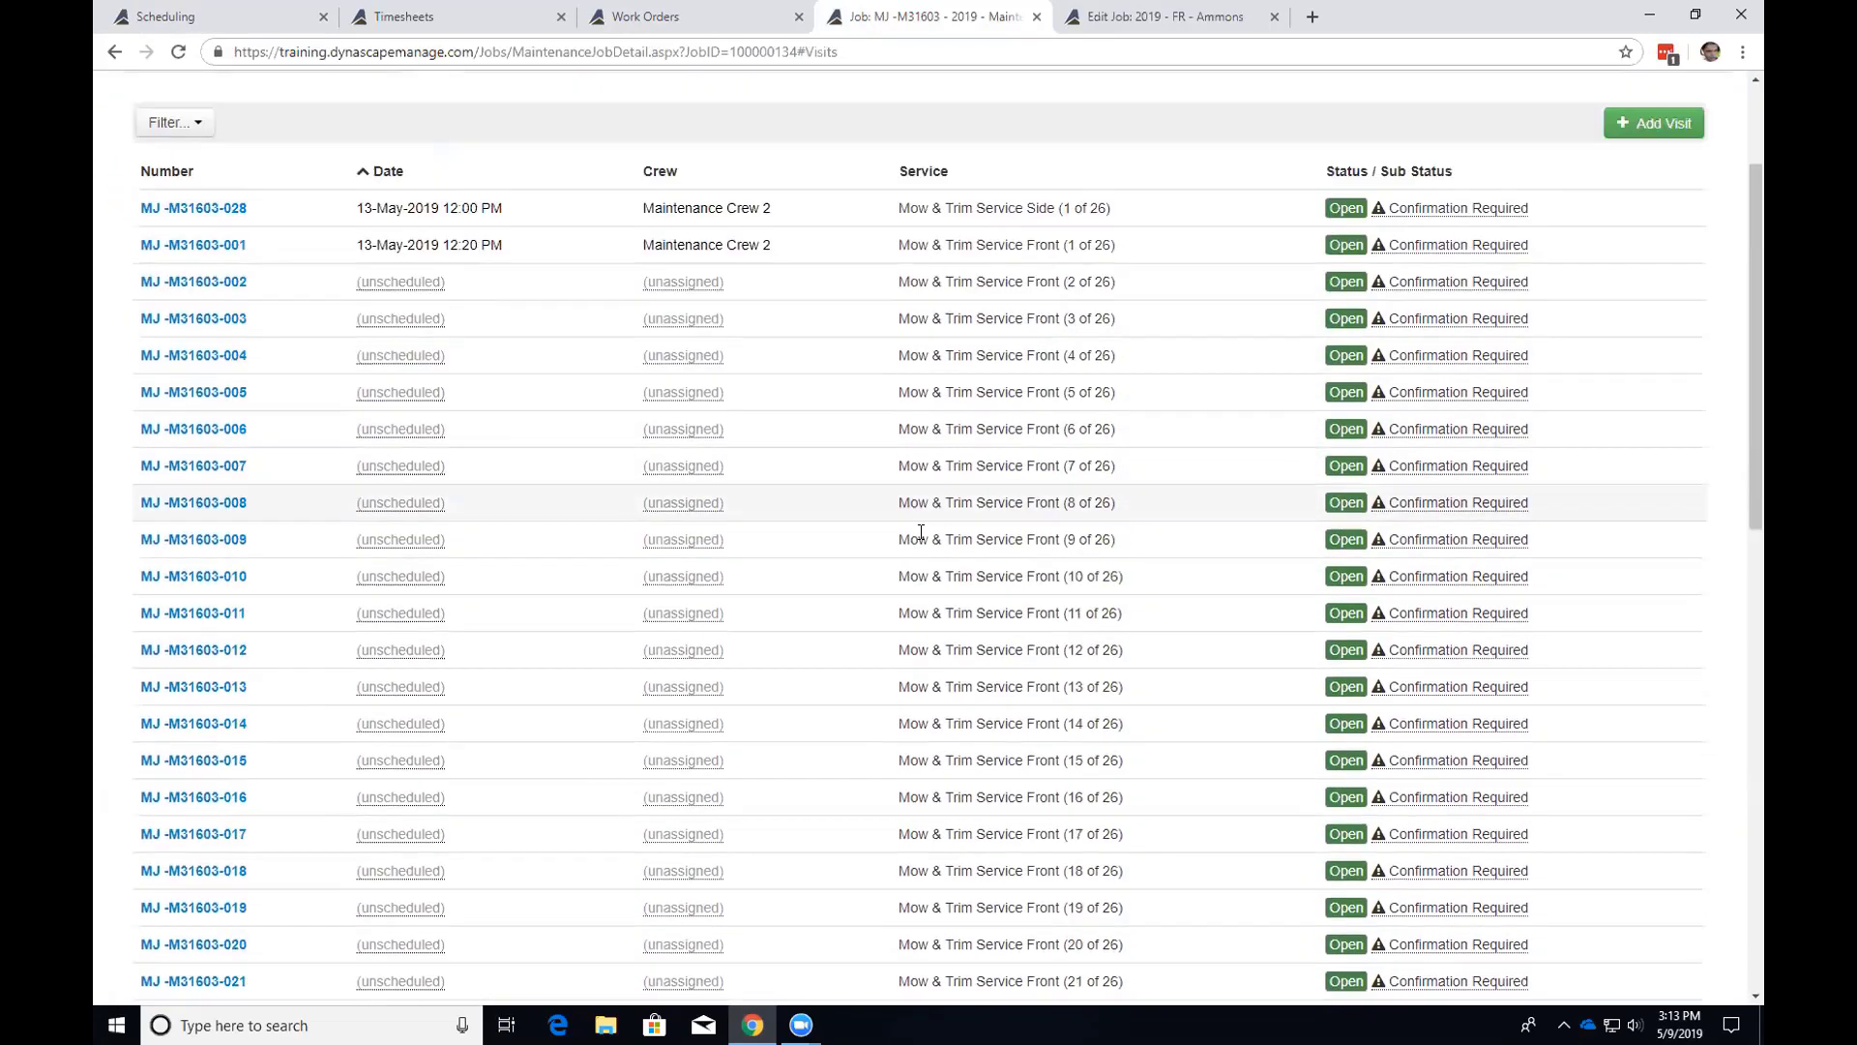
{"action": "scroll", "coordinate": [916, 498], "scroll_direction": "down", "scroll_amount": 1}
{"action": "scroll", "coordinate": [909, 495], "scroll_direction": "down", "scroll_amount": 2}
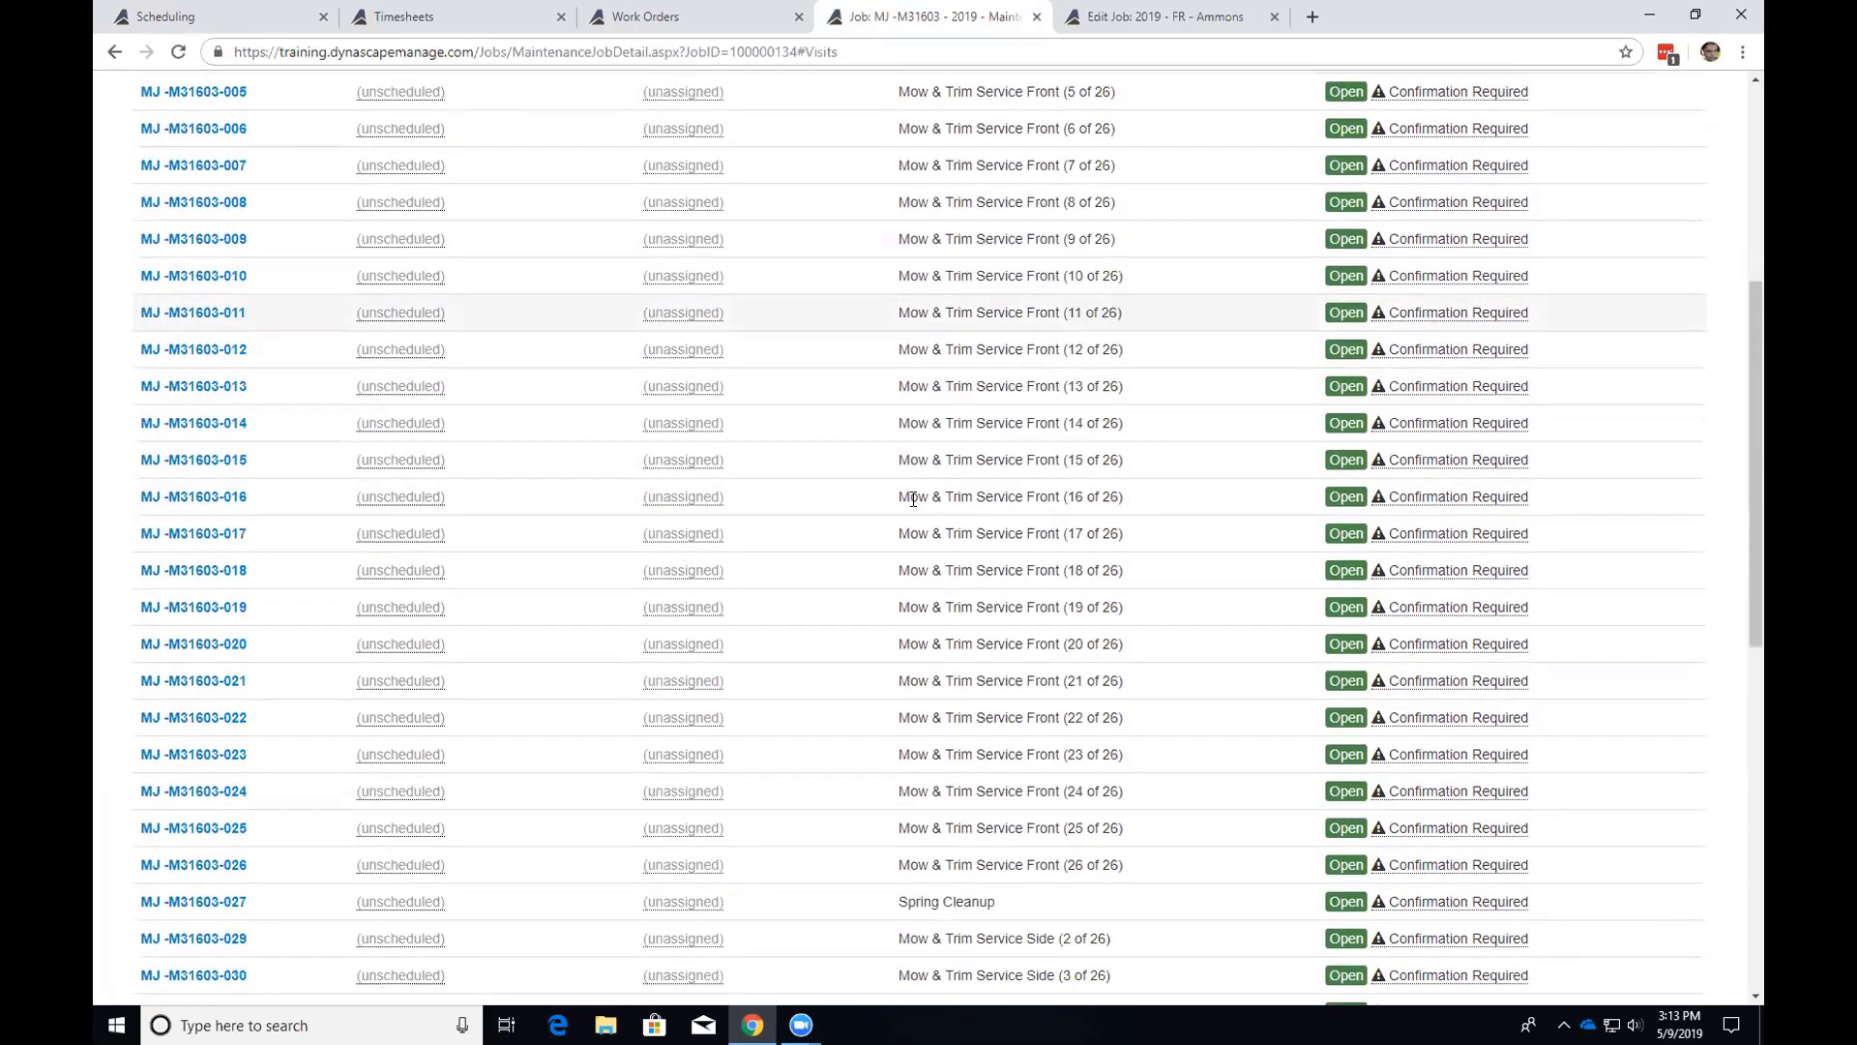
{"action": "scroll", "coordinate": [822, 454], "scroll_direction": "up", "scroll_amount": 3}
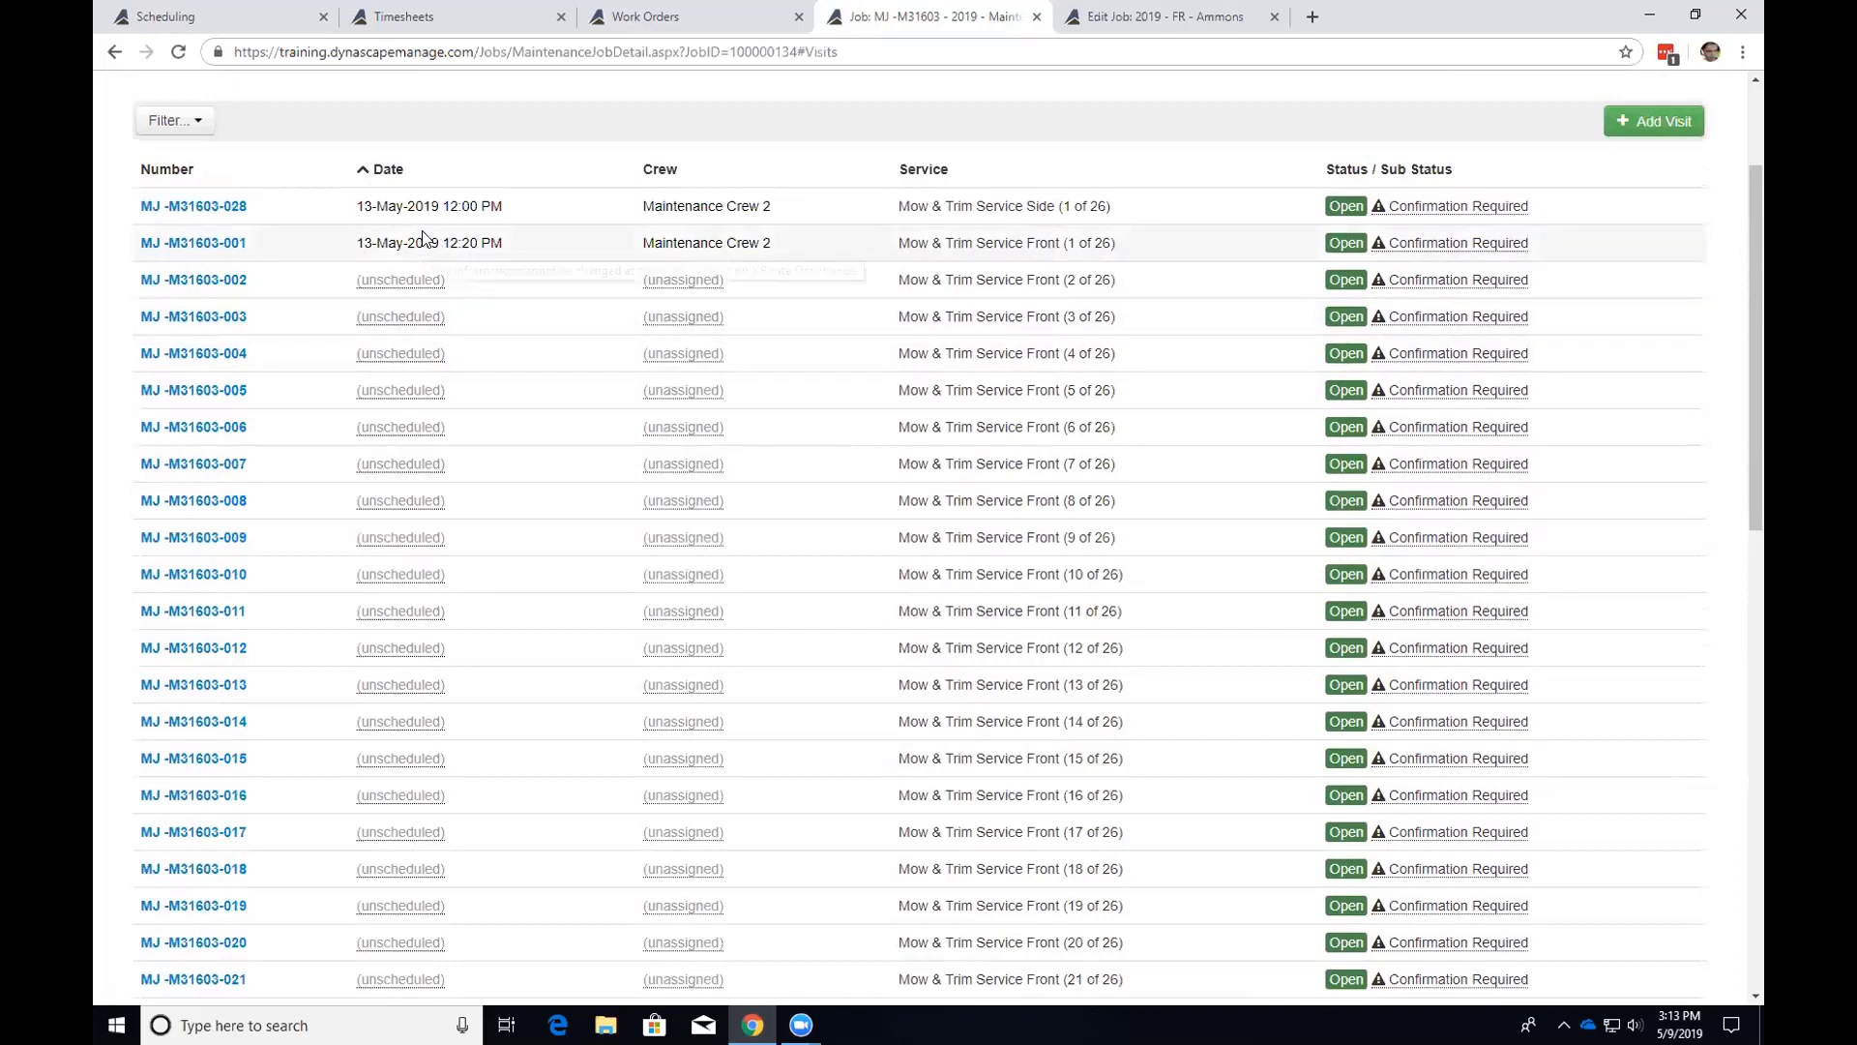
Inspect the date and crew choices for the Mow & Trim Service Front (2 of 26) visit without changing them, and look down the visits list.
{"action": "left_click", "coordinate": [404, 288]}
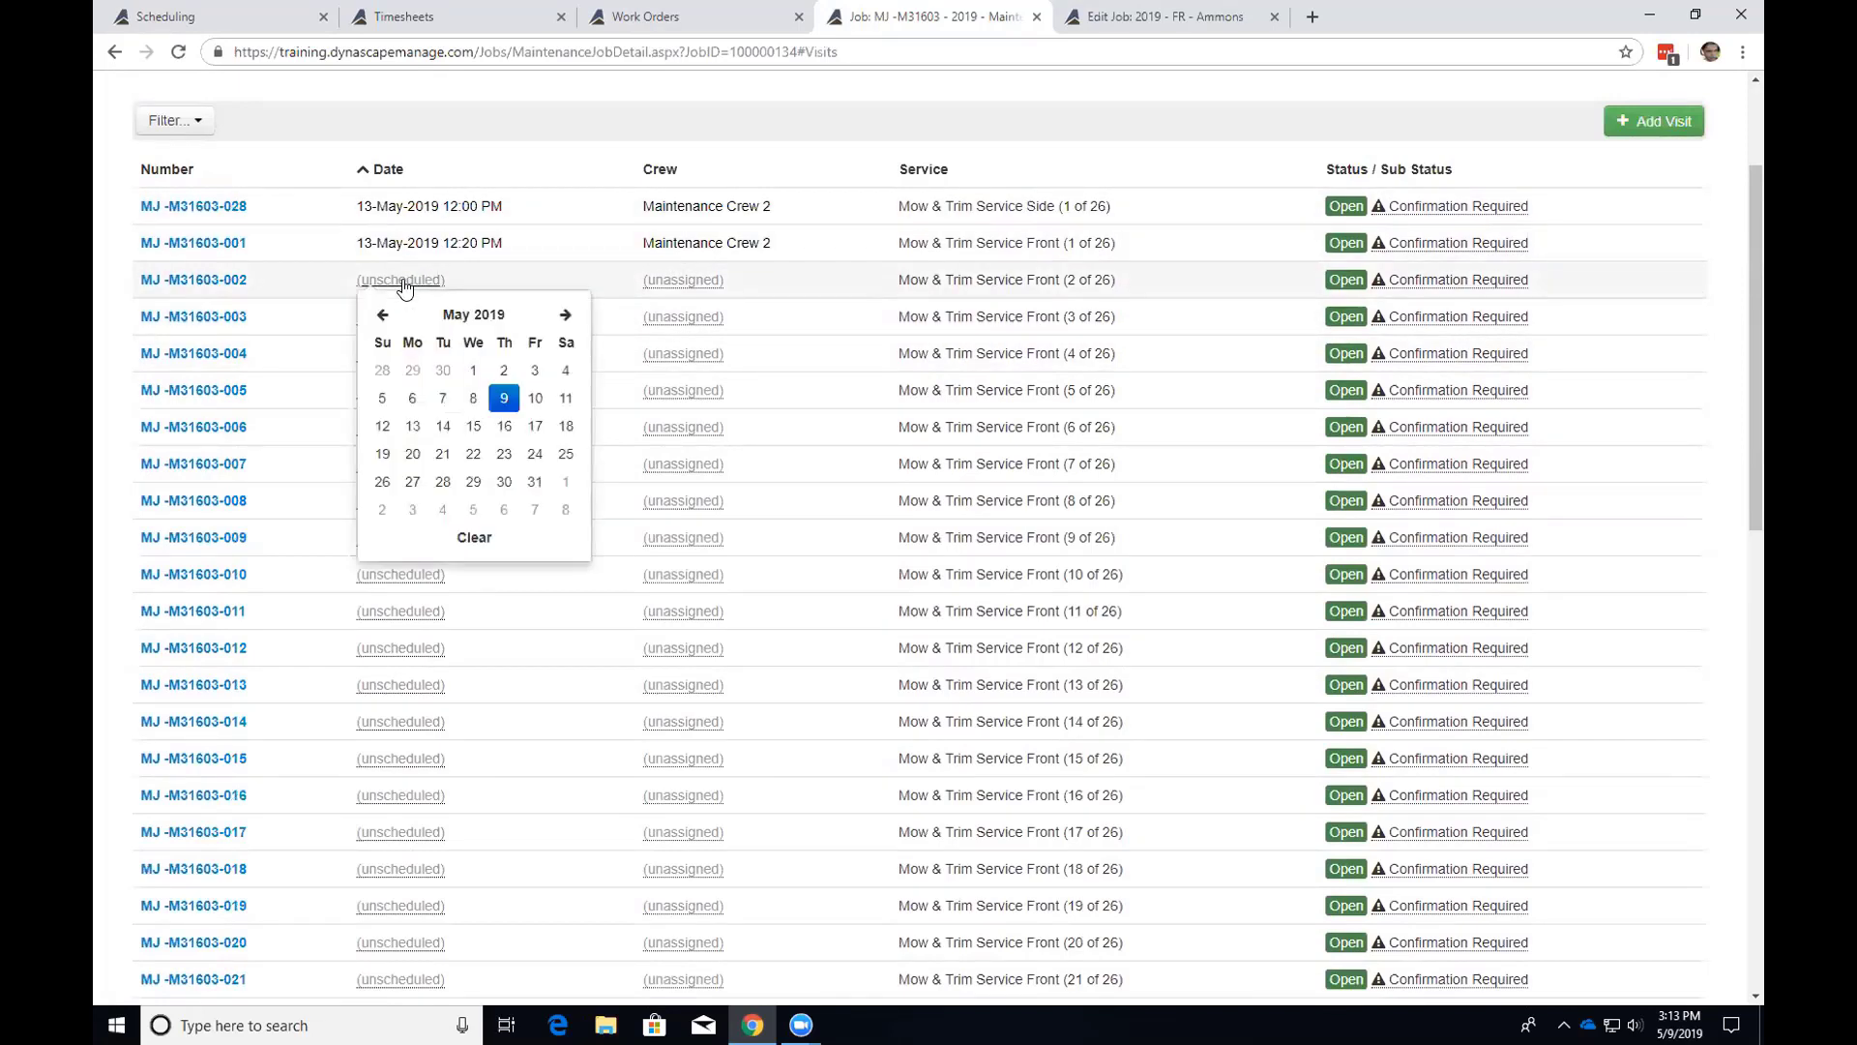
{"action": "left_click", "coordinate": [485, 282]}
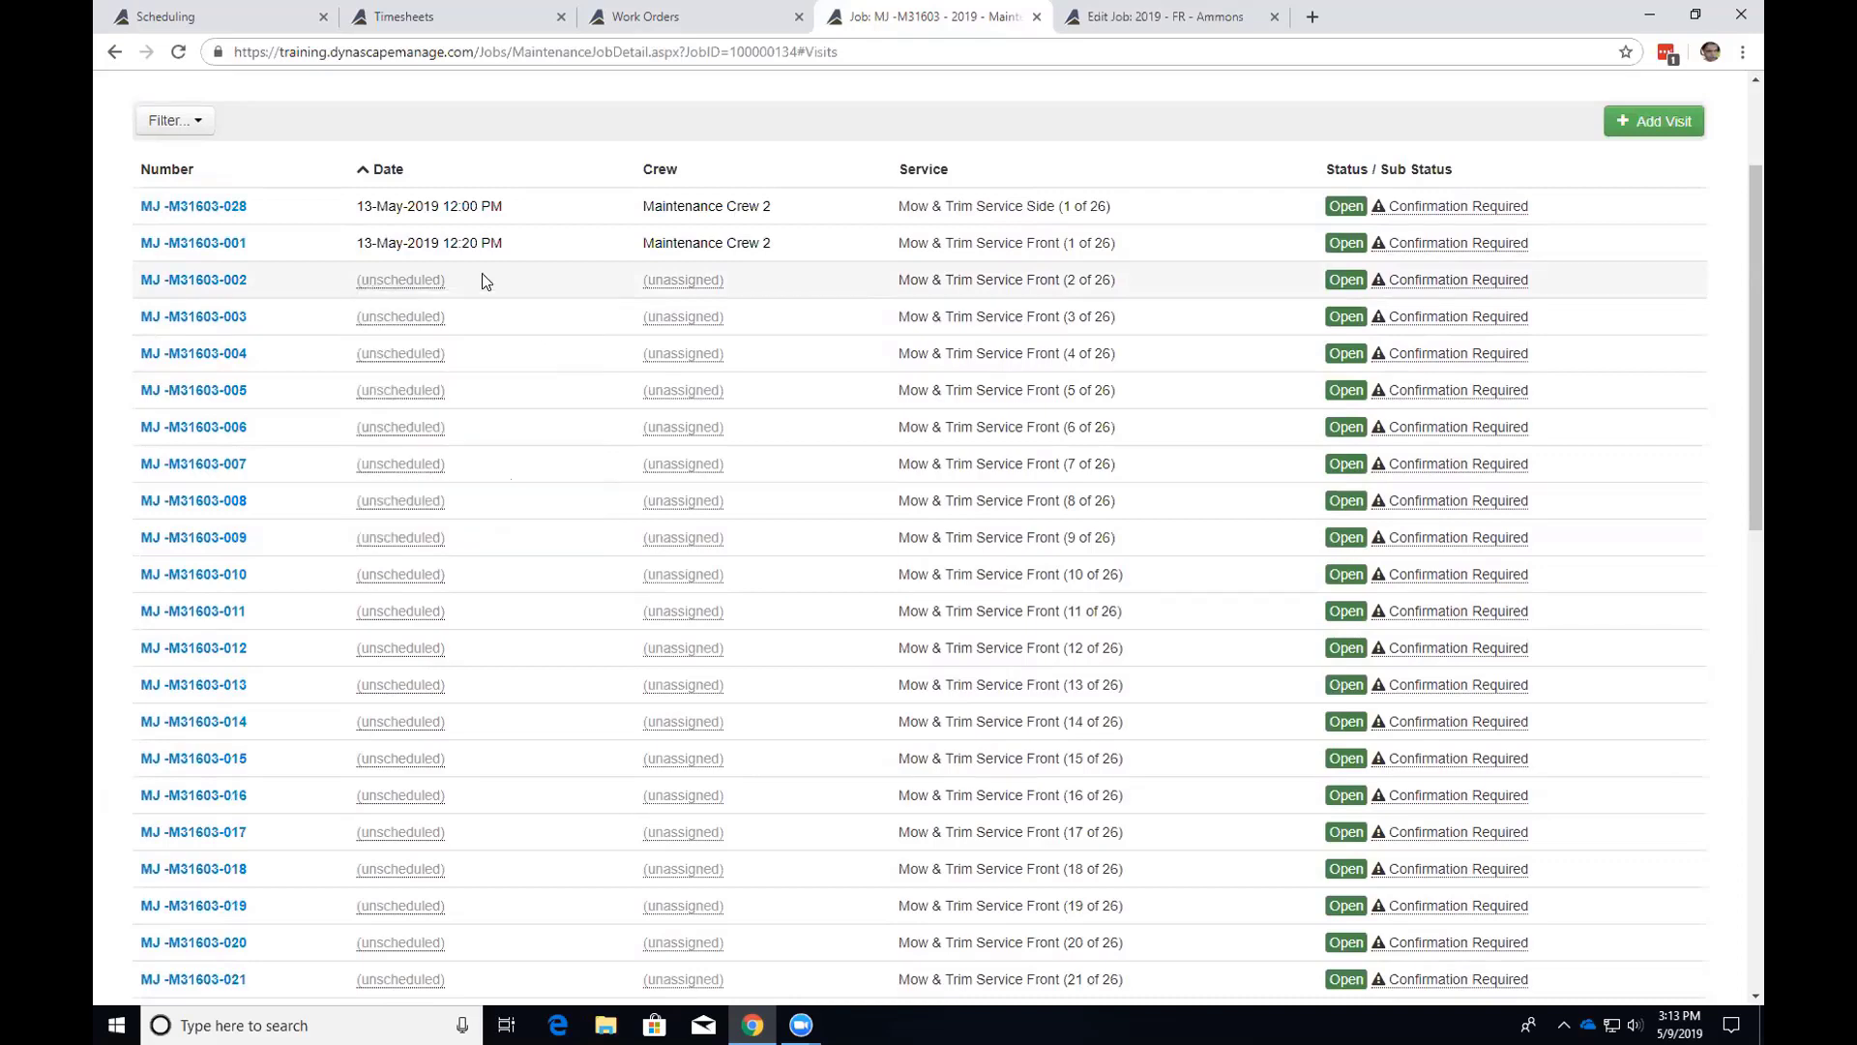
{"action": "left_click", "coordinate": [674, 286]}
{"action": "left_click", "coordinate": [569, 287]}
{"action": "scroll", "coordinate": [566, 334], "scroll_direction": "down", "scroll_amount": 10}
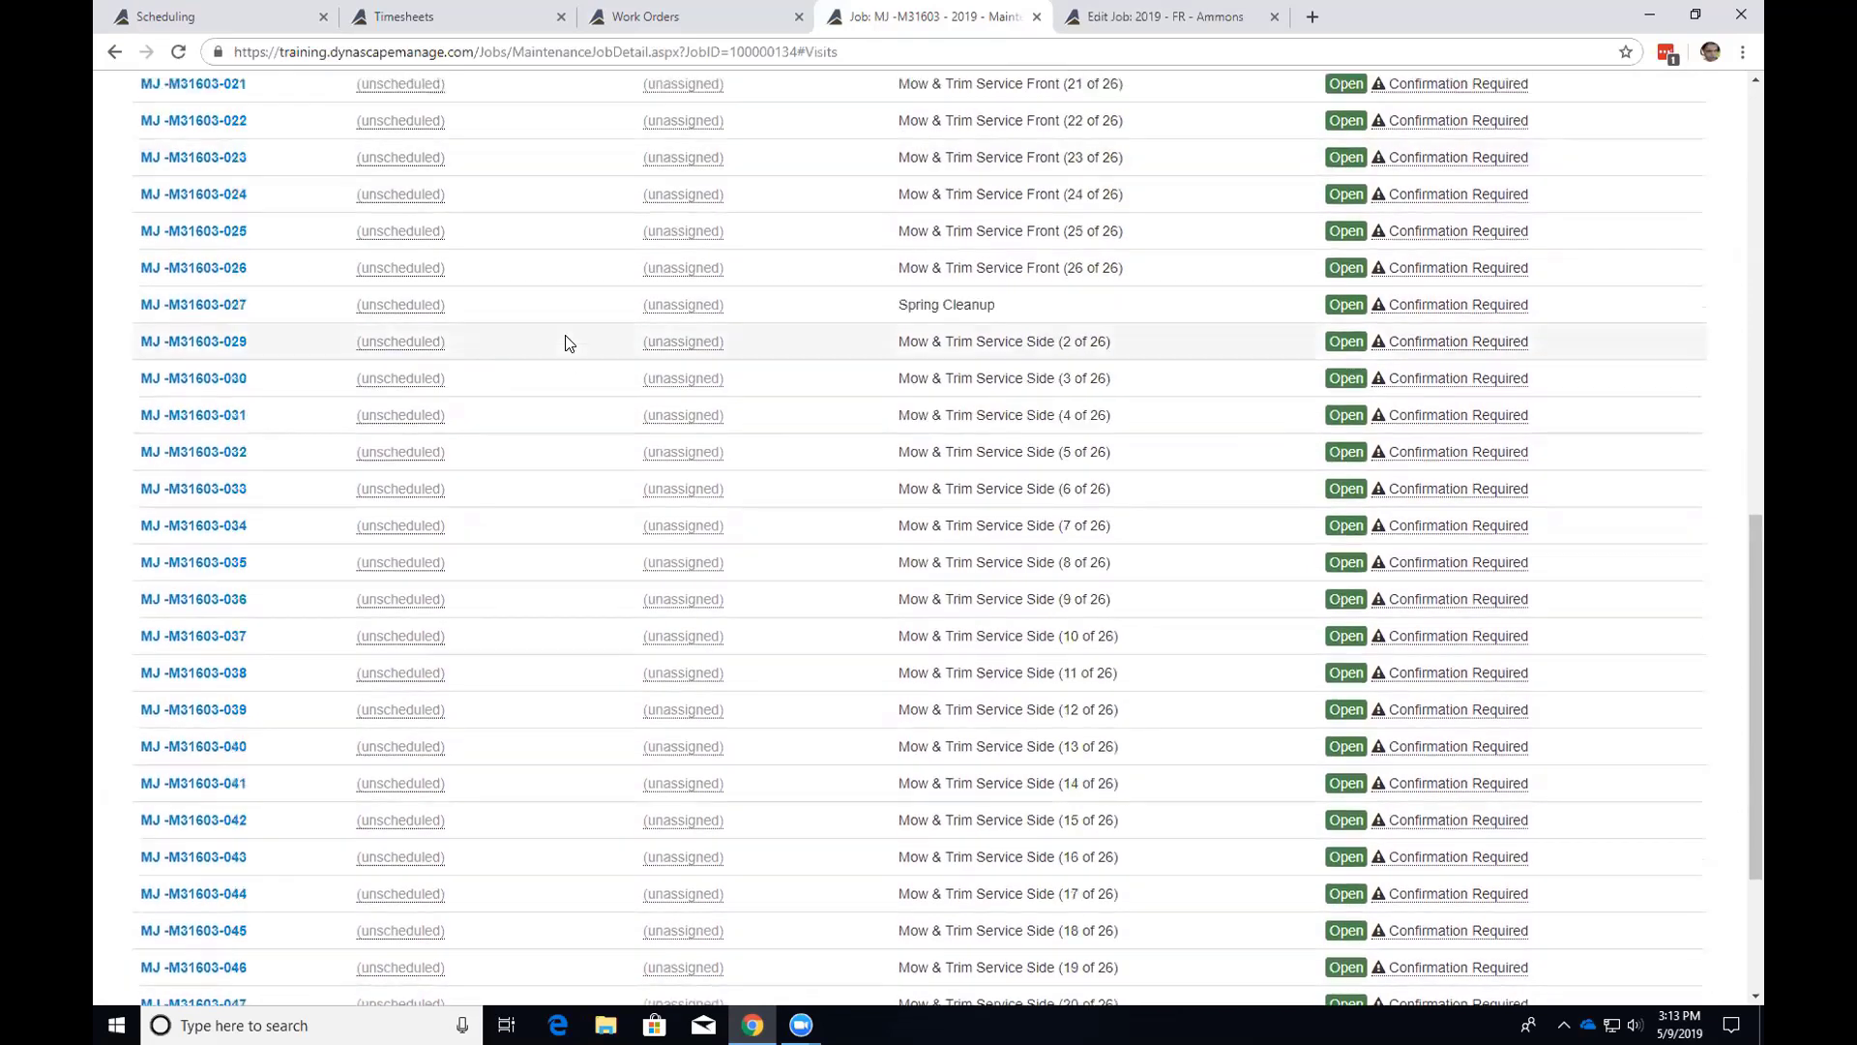
{"action": "scroll", "coordinate": [568, 340], "scroll_direction": "up", "scroll_amount": 10}
Filter the job's visits by the Spring Cleanup service, then clear the filter.
{"action": "left_click", "coordinate": [197, 220]}
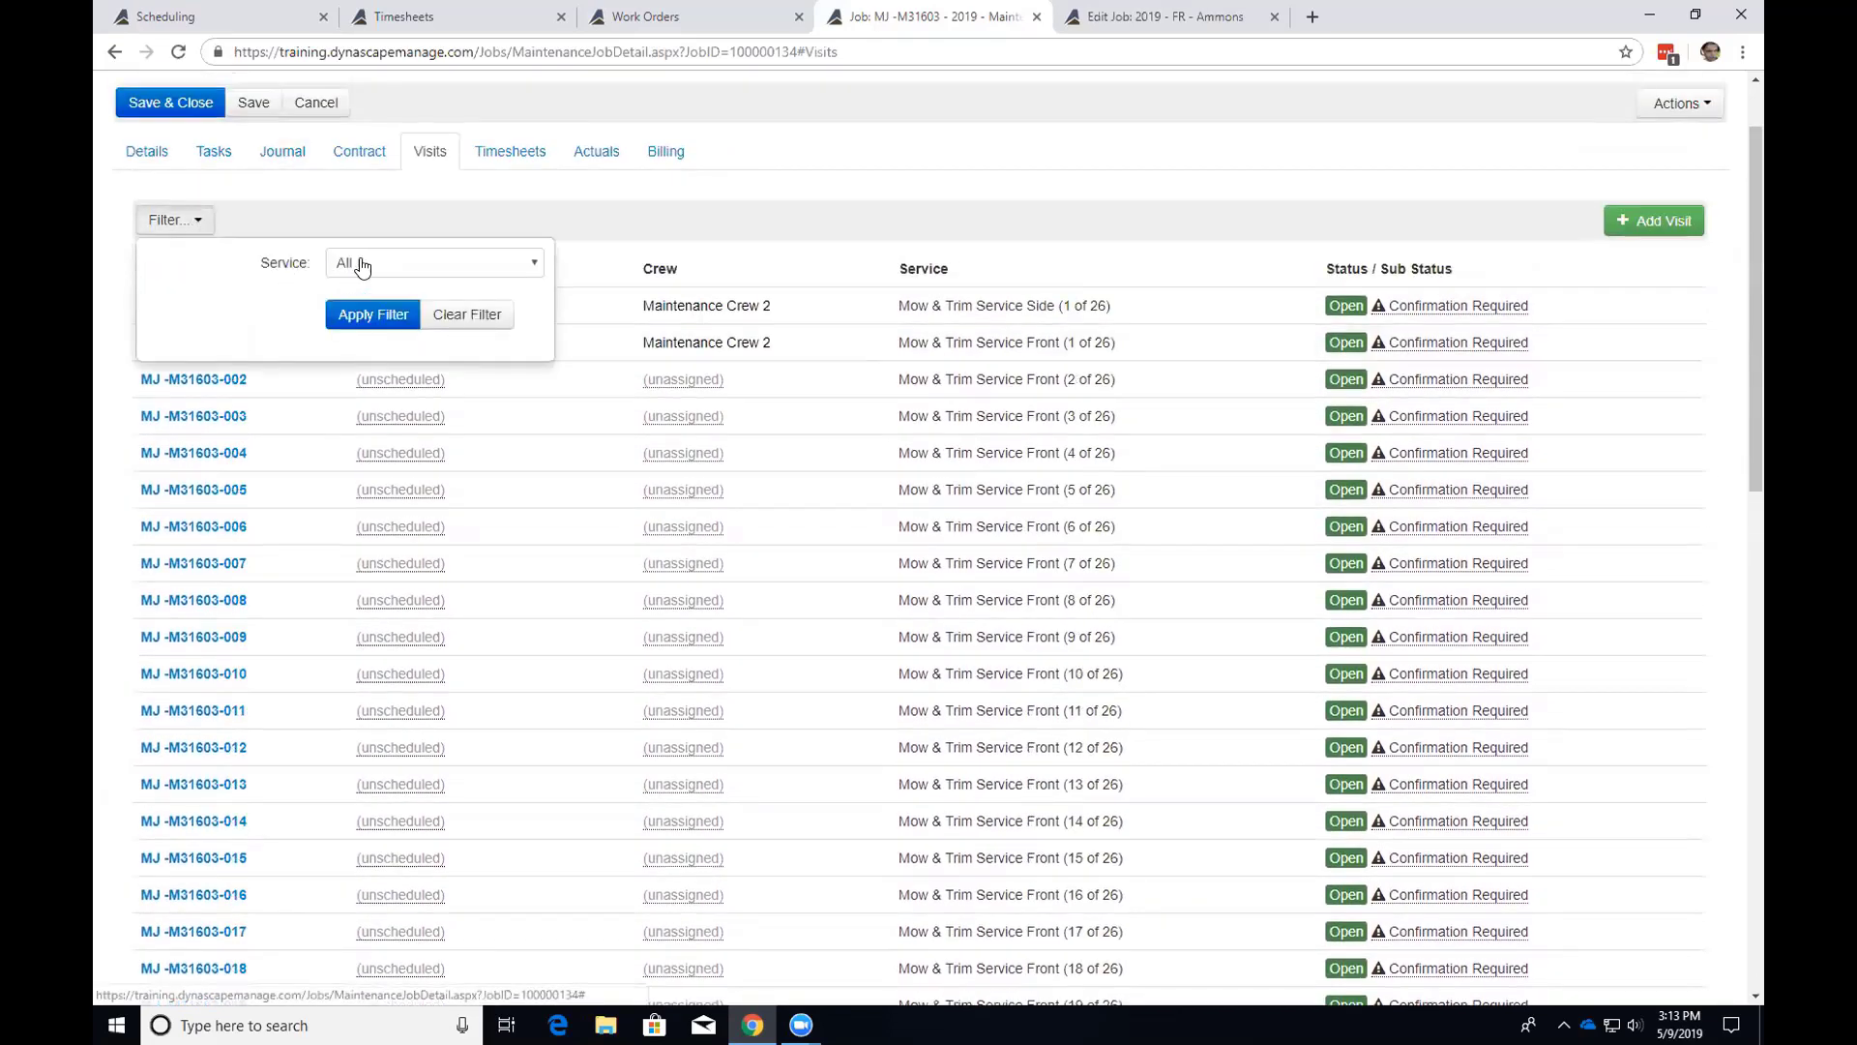
{"action": "left_click", "coordinate": [361, 267]}
{"action": "left_click", "coordinate": [441, 375]}
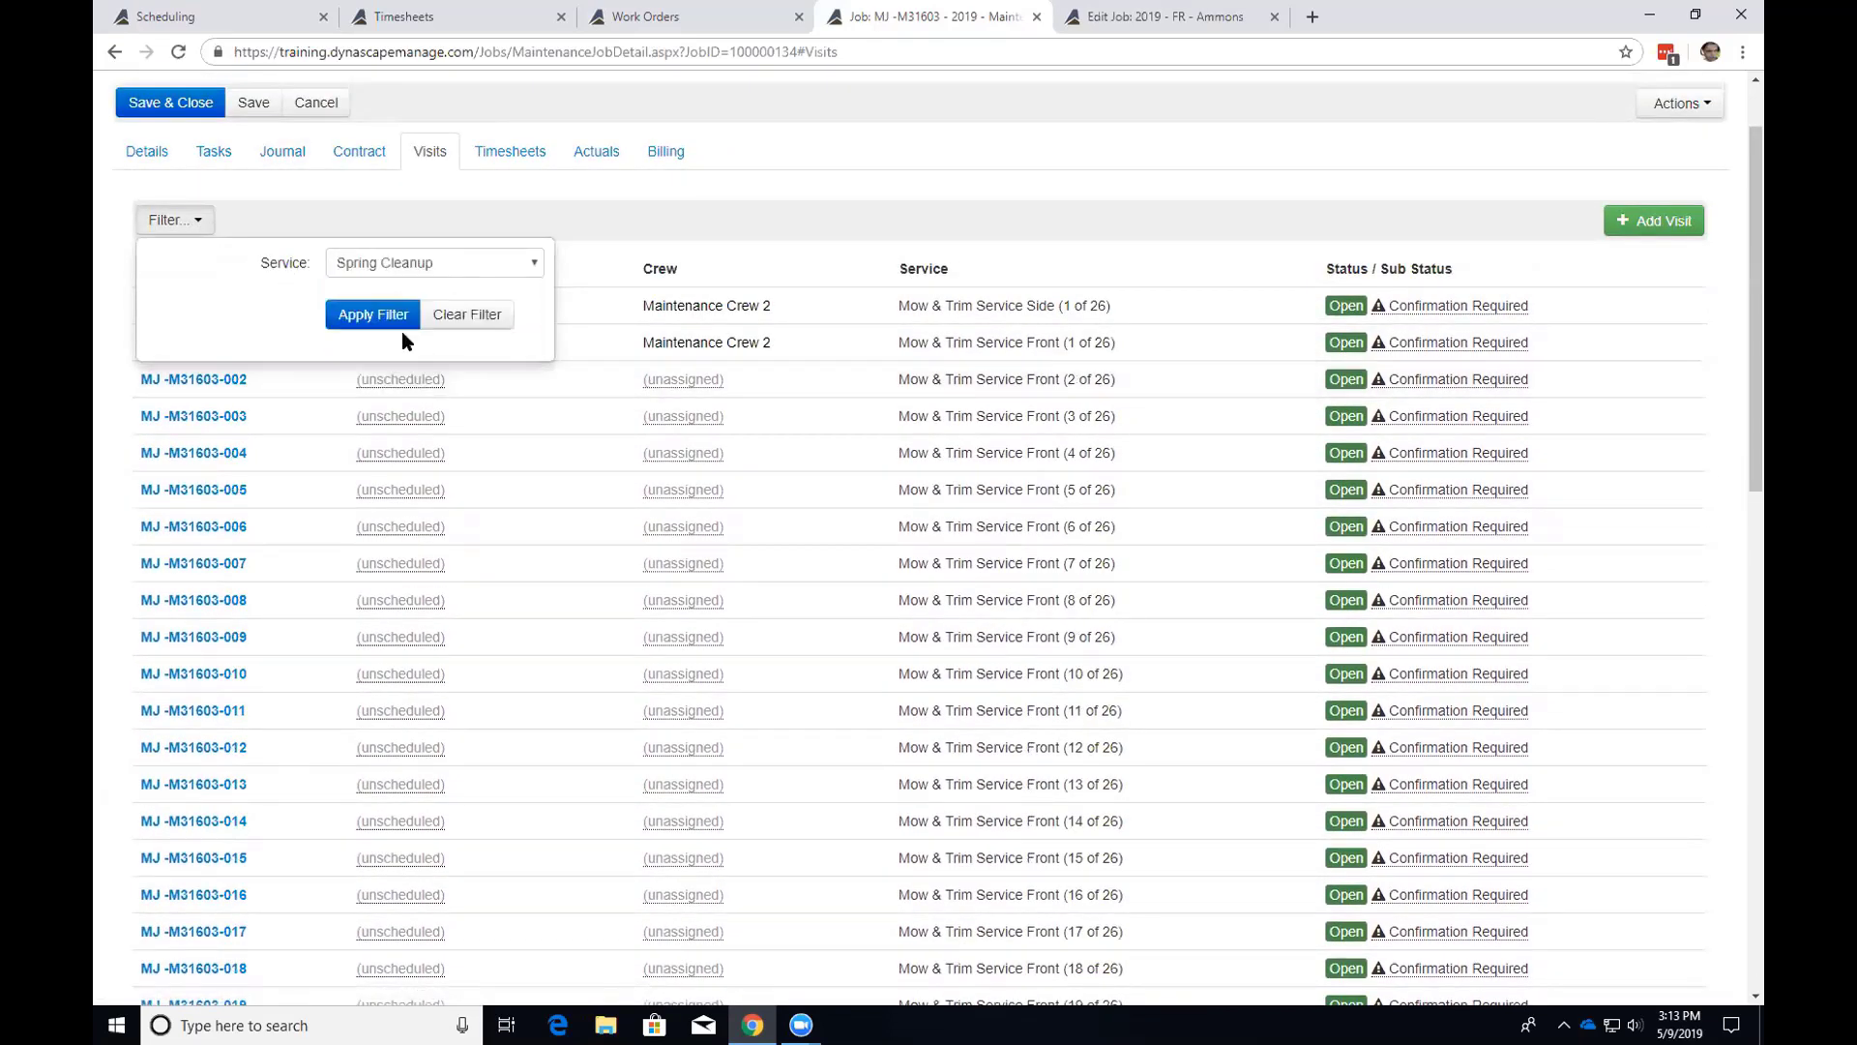
{"action": "left_click", "coordinate": [383, 315]}
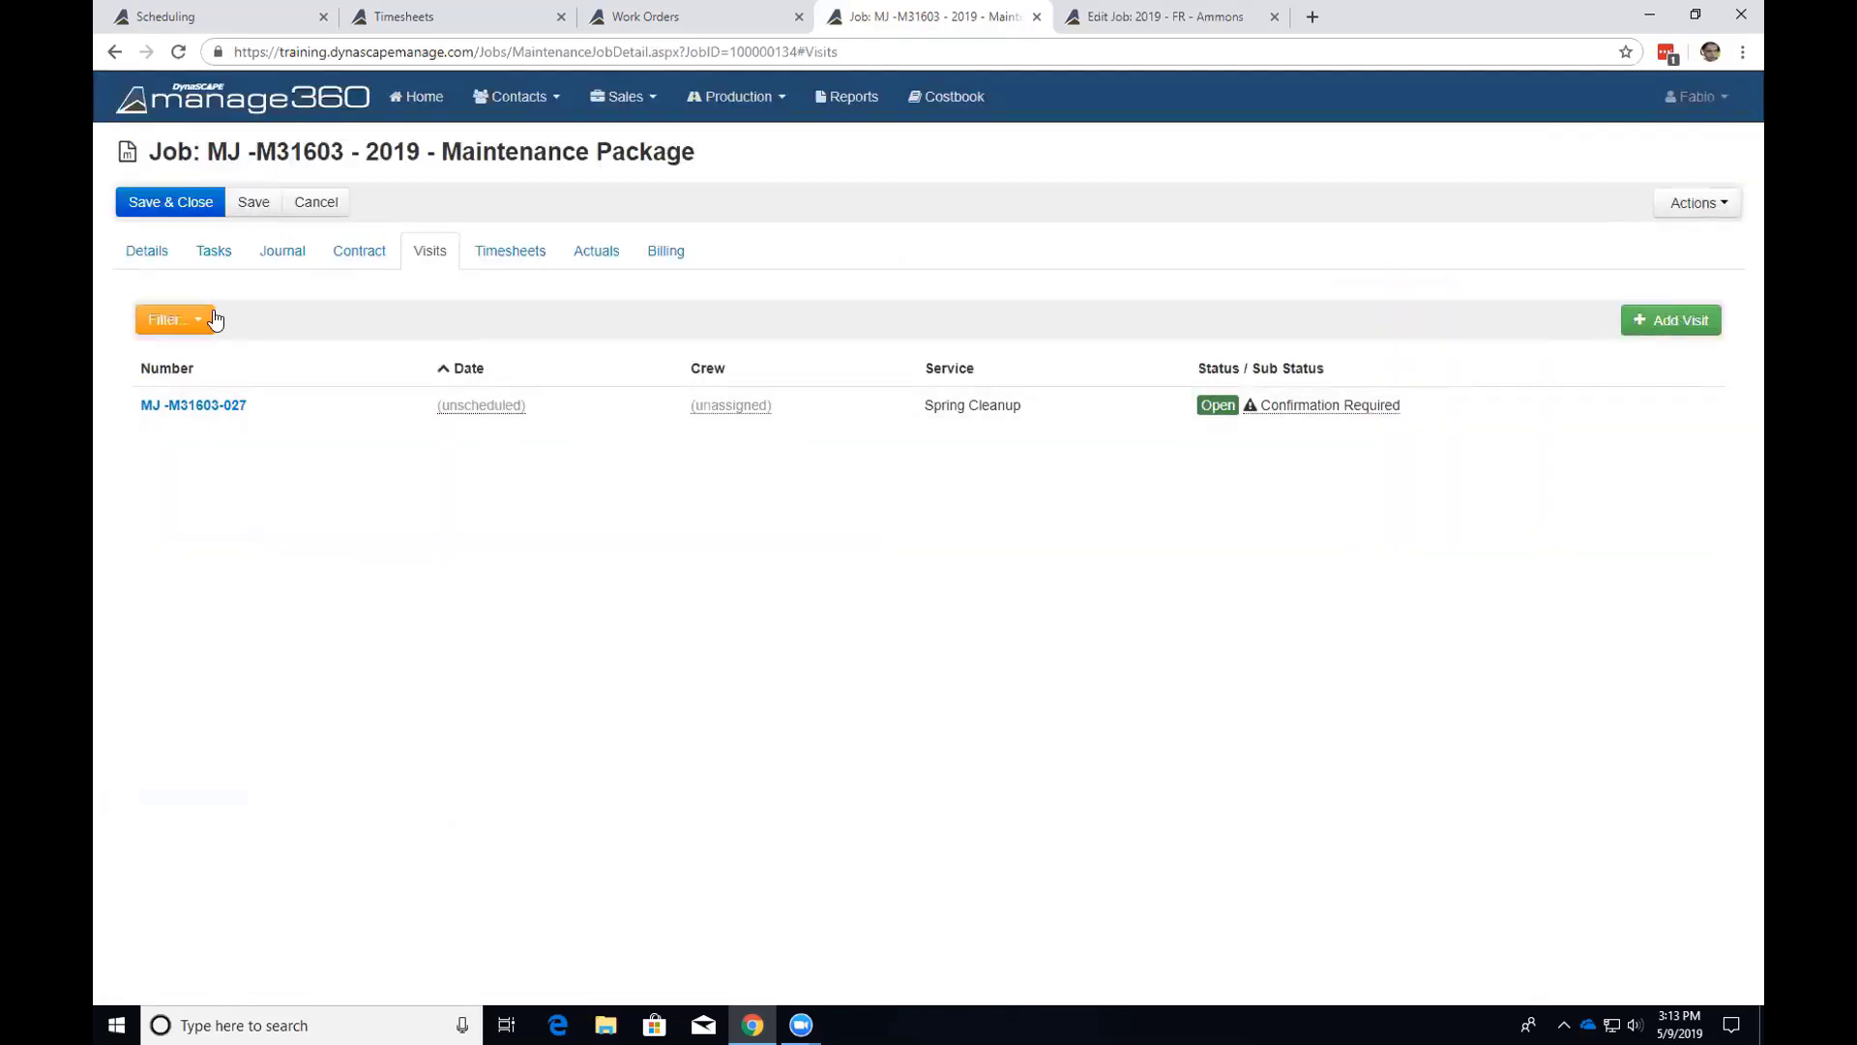
{"action": "left_click", "coordinate": [214, 320]}
{"action": "left_click", "coordinate": [474, 416]}
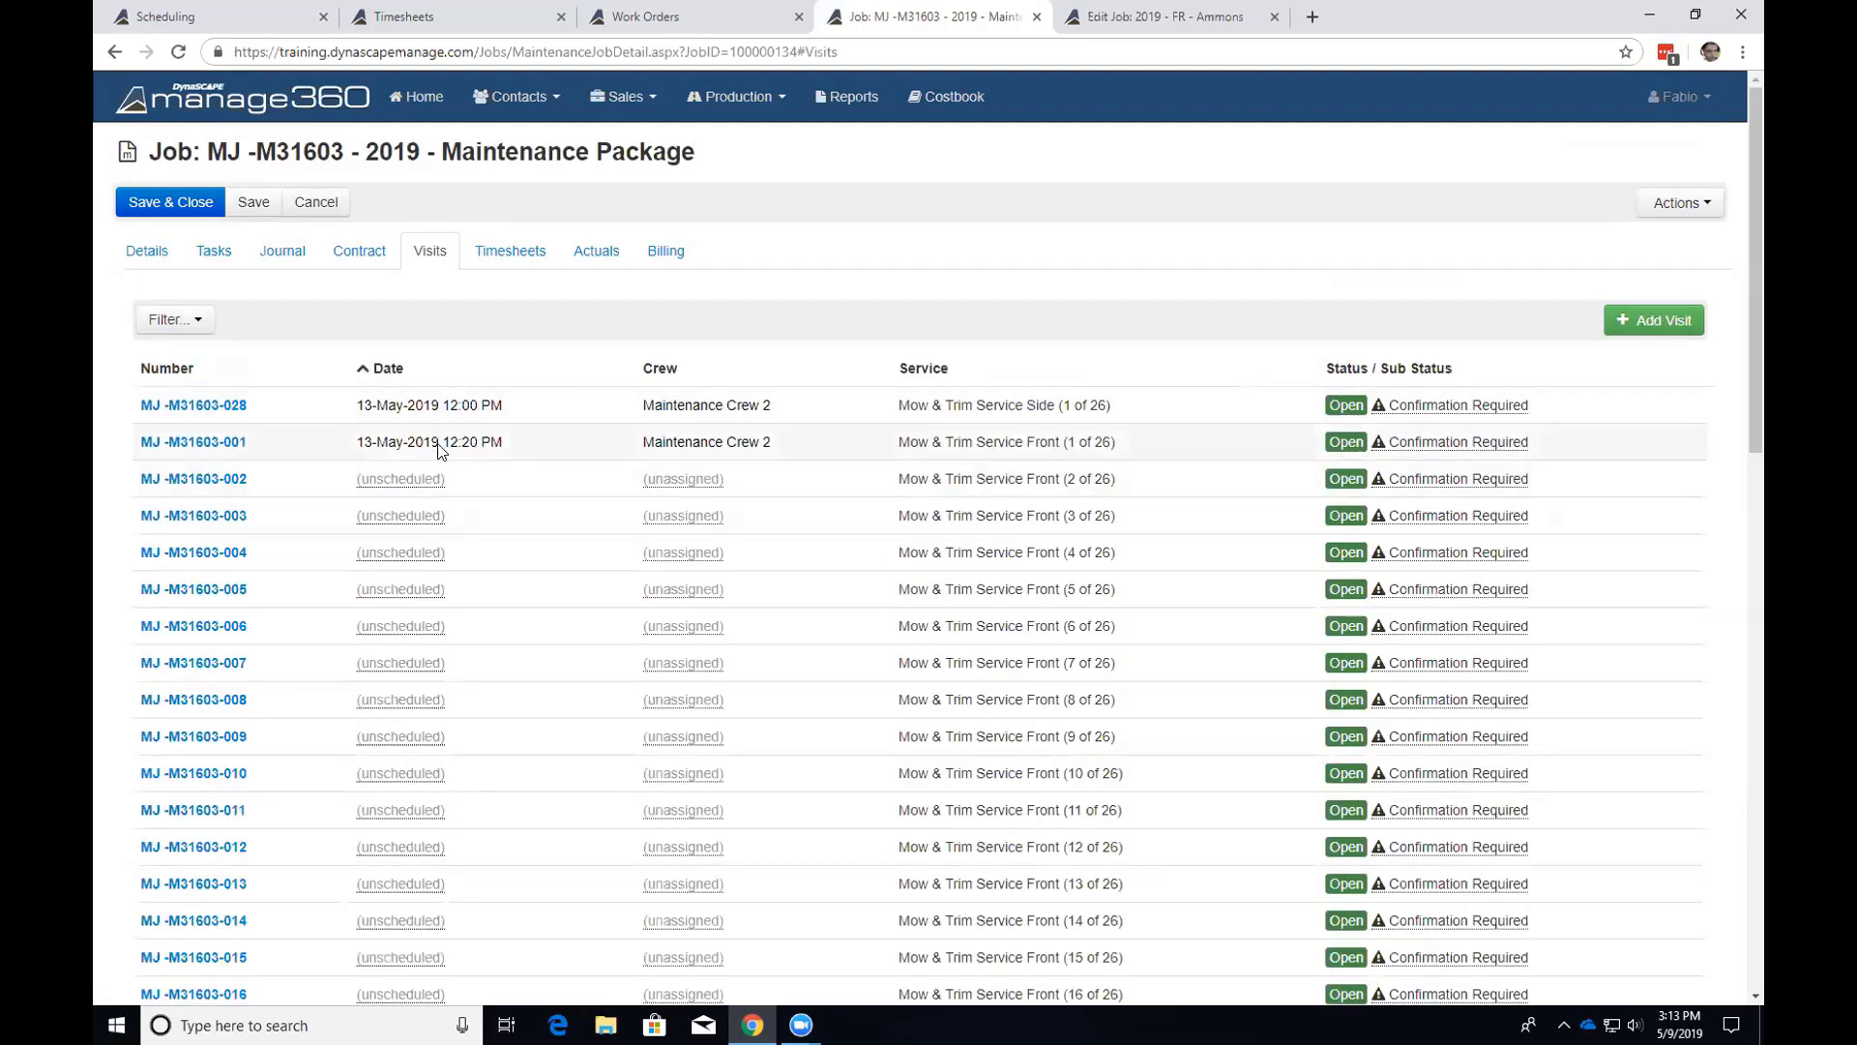
{"action": "mouse_move", "coordinate": [441, 446]}
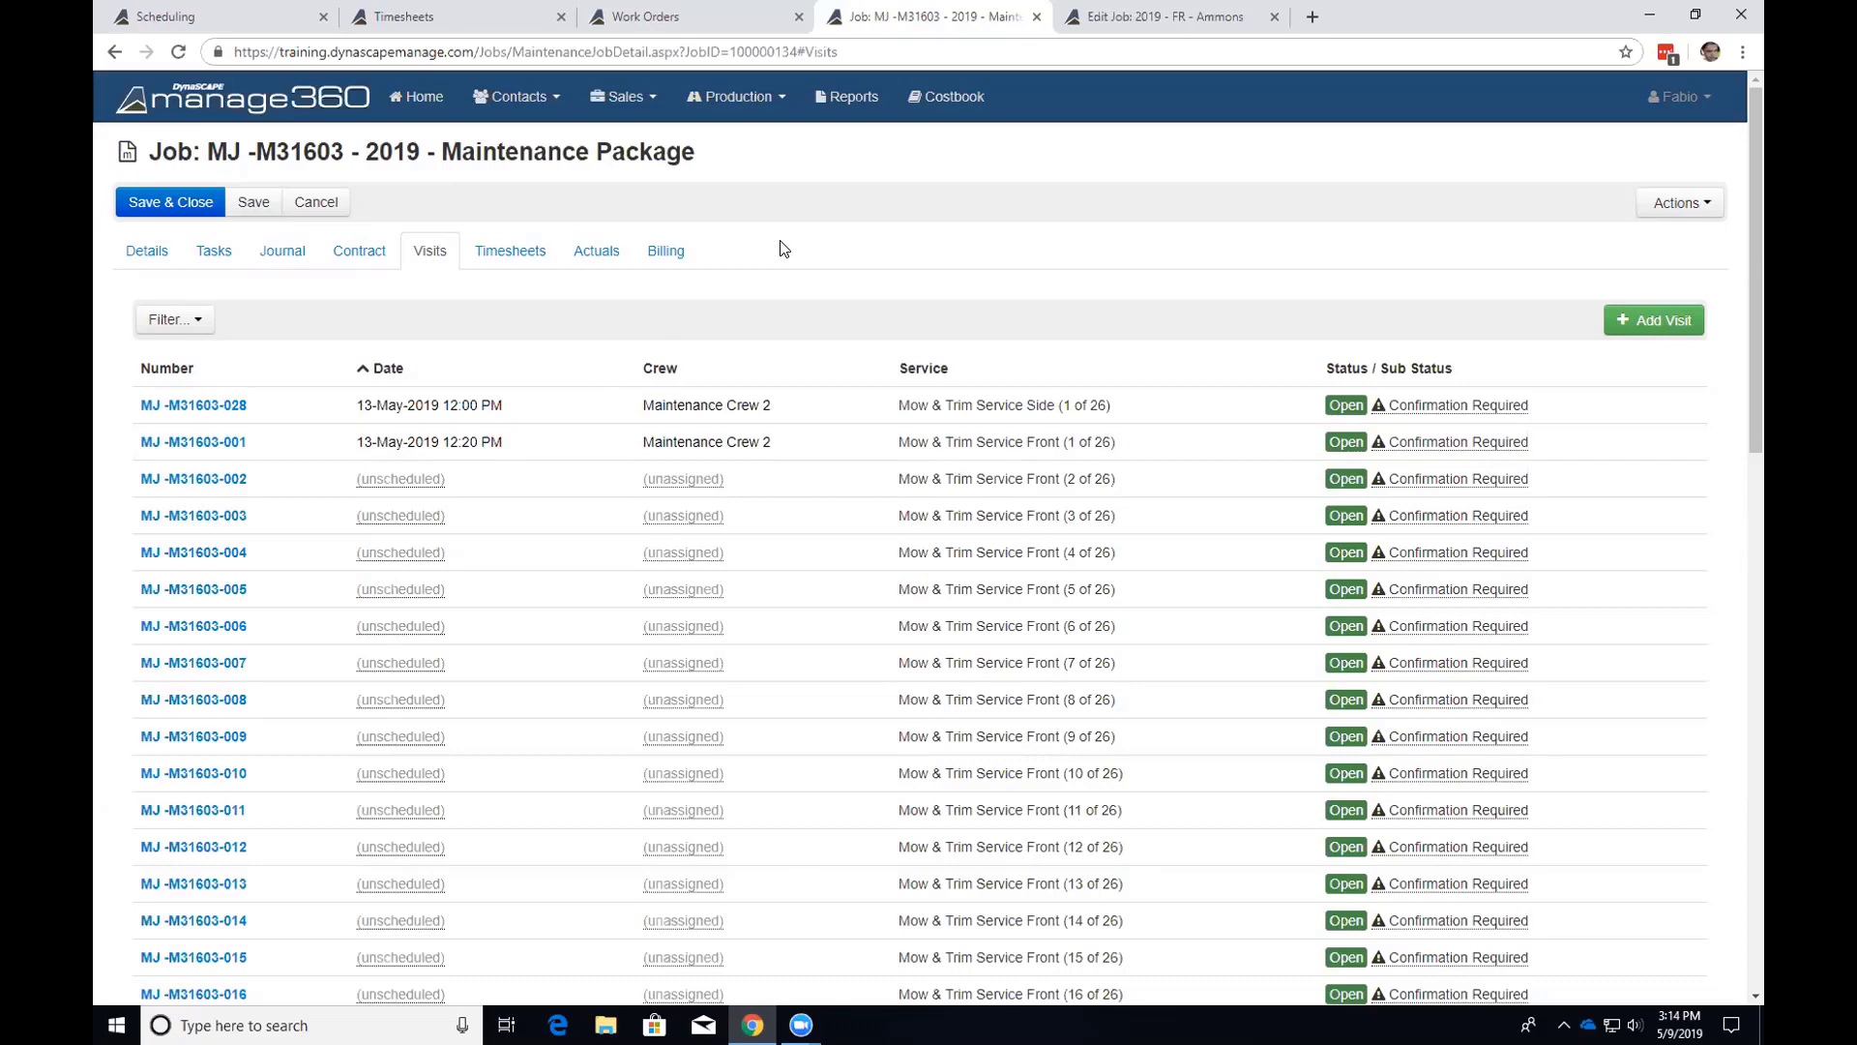
Review the start and end dates and the assigned crew of the 2019 - FR construction job.
{"action": "left_click", "coordinate": [1113, 41]}
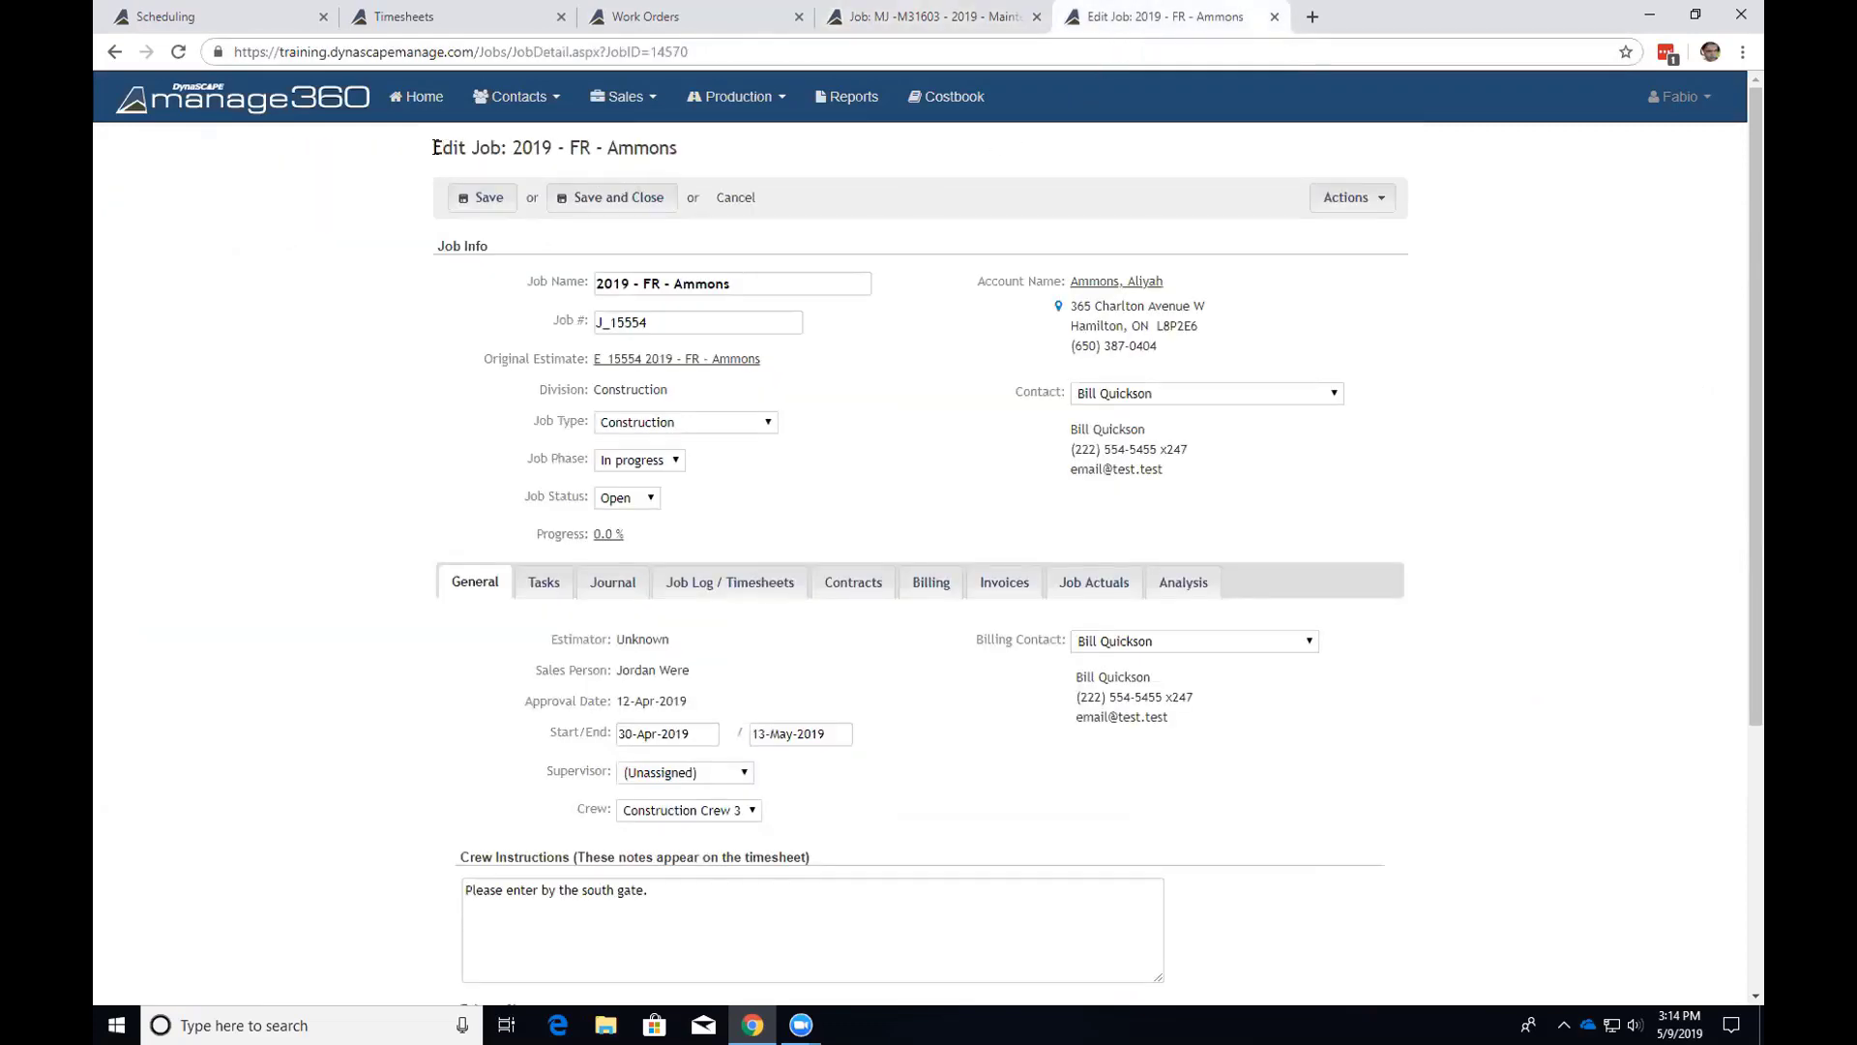
{"action": "left_click_drag", "start_coordinate": [445, 147], "coordinate": [649, 148]}
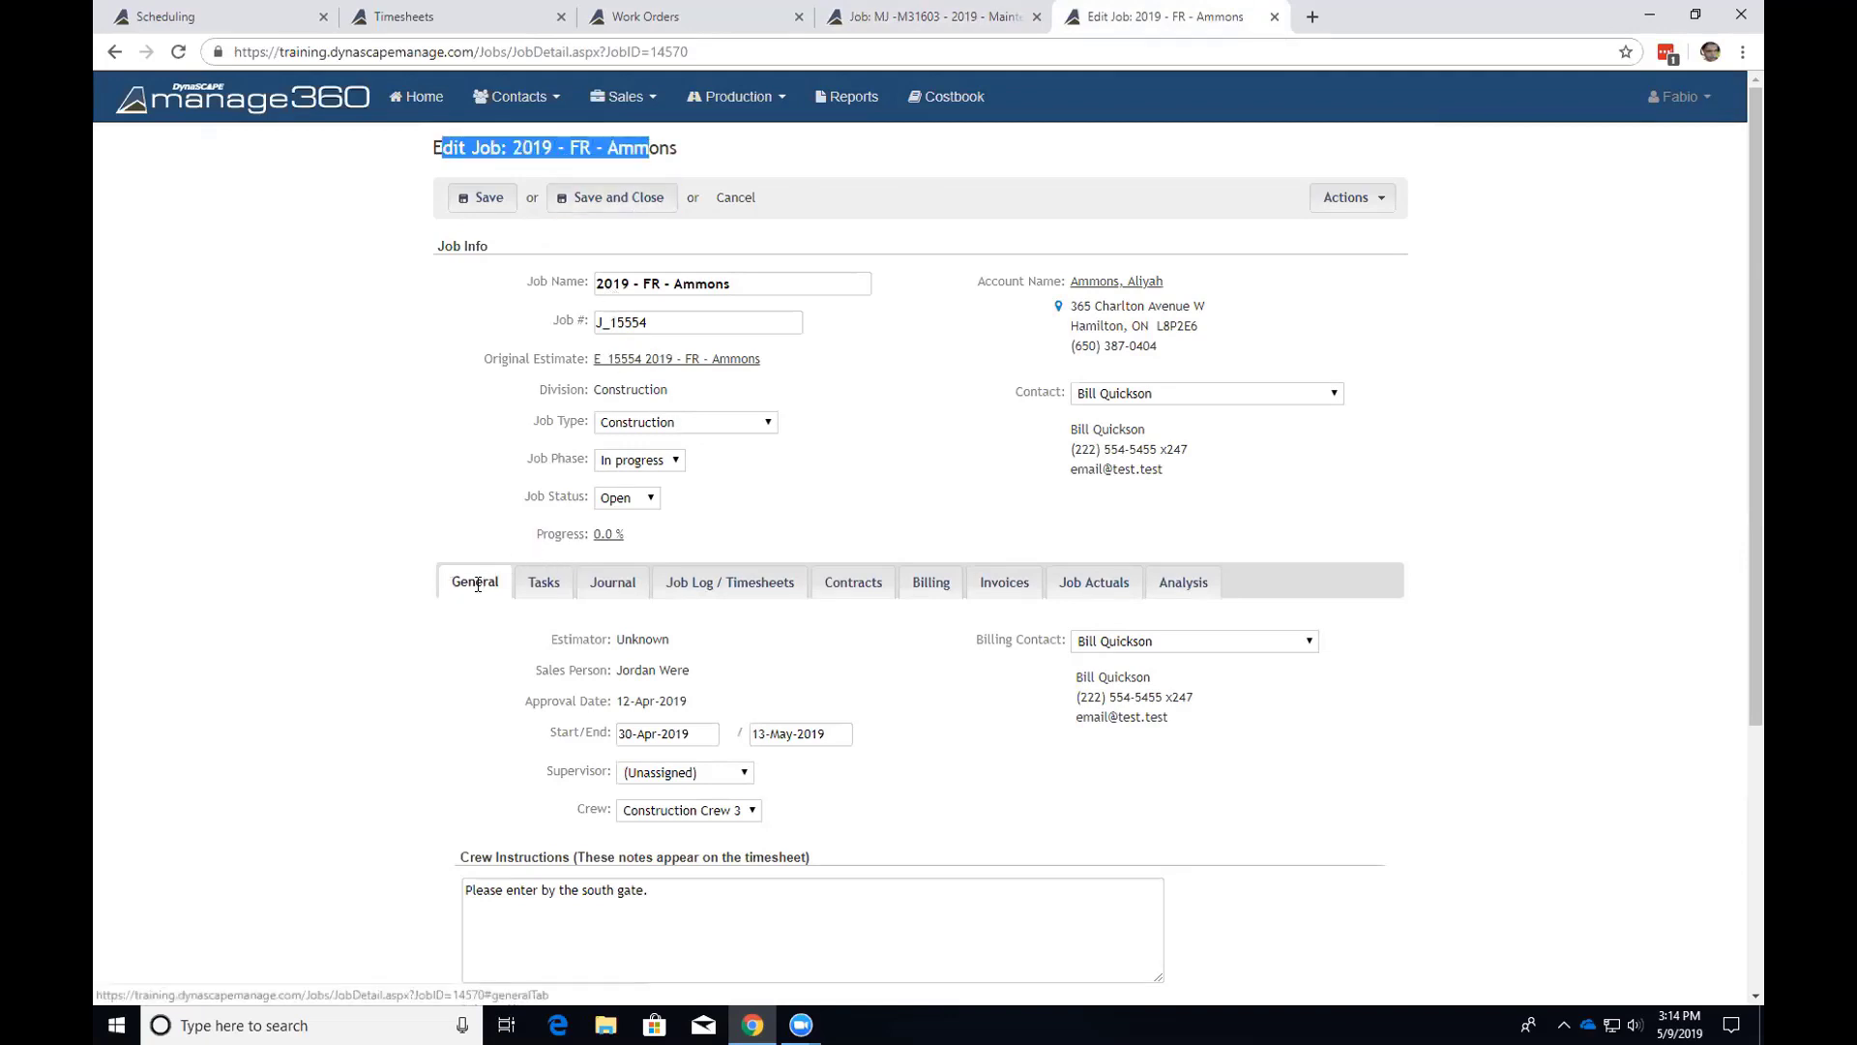
{"action": "left_click_drag", "start_coordinate": [548, 737], "coordinate": [610, 743]}
{"action": "left_click_drag", "start_coordinate": [577, 811], "coordinate": [616, 818]}
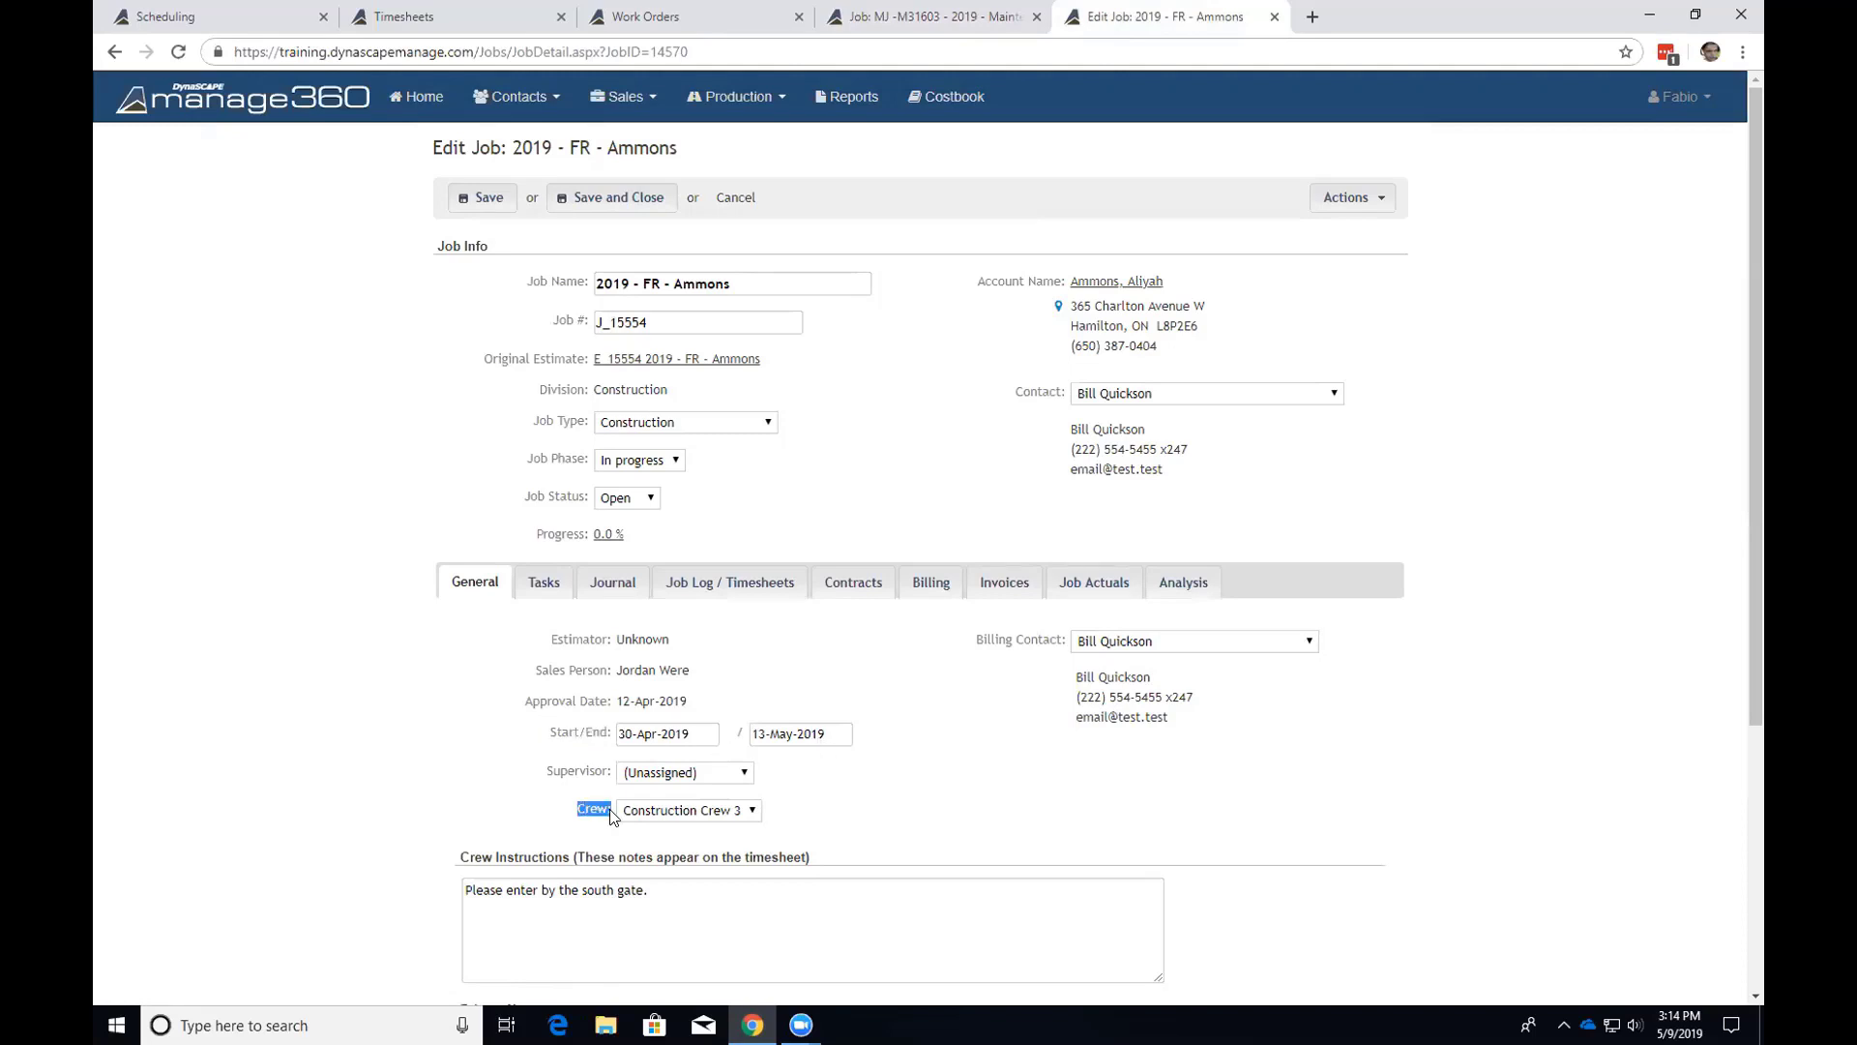
{"action": "left_click", "coordinate": [568, 737]}
Show only Construction Crew 3 on the scheduling calendar, hiding both maintenance crews, in the month view.
{"action": "left_click", "coordinate": [253, 22]}
{"action": "scroll", "coordinate": [546, 416], "scroll_direction": "up", "scroll_amount": 3}
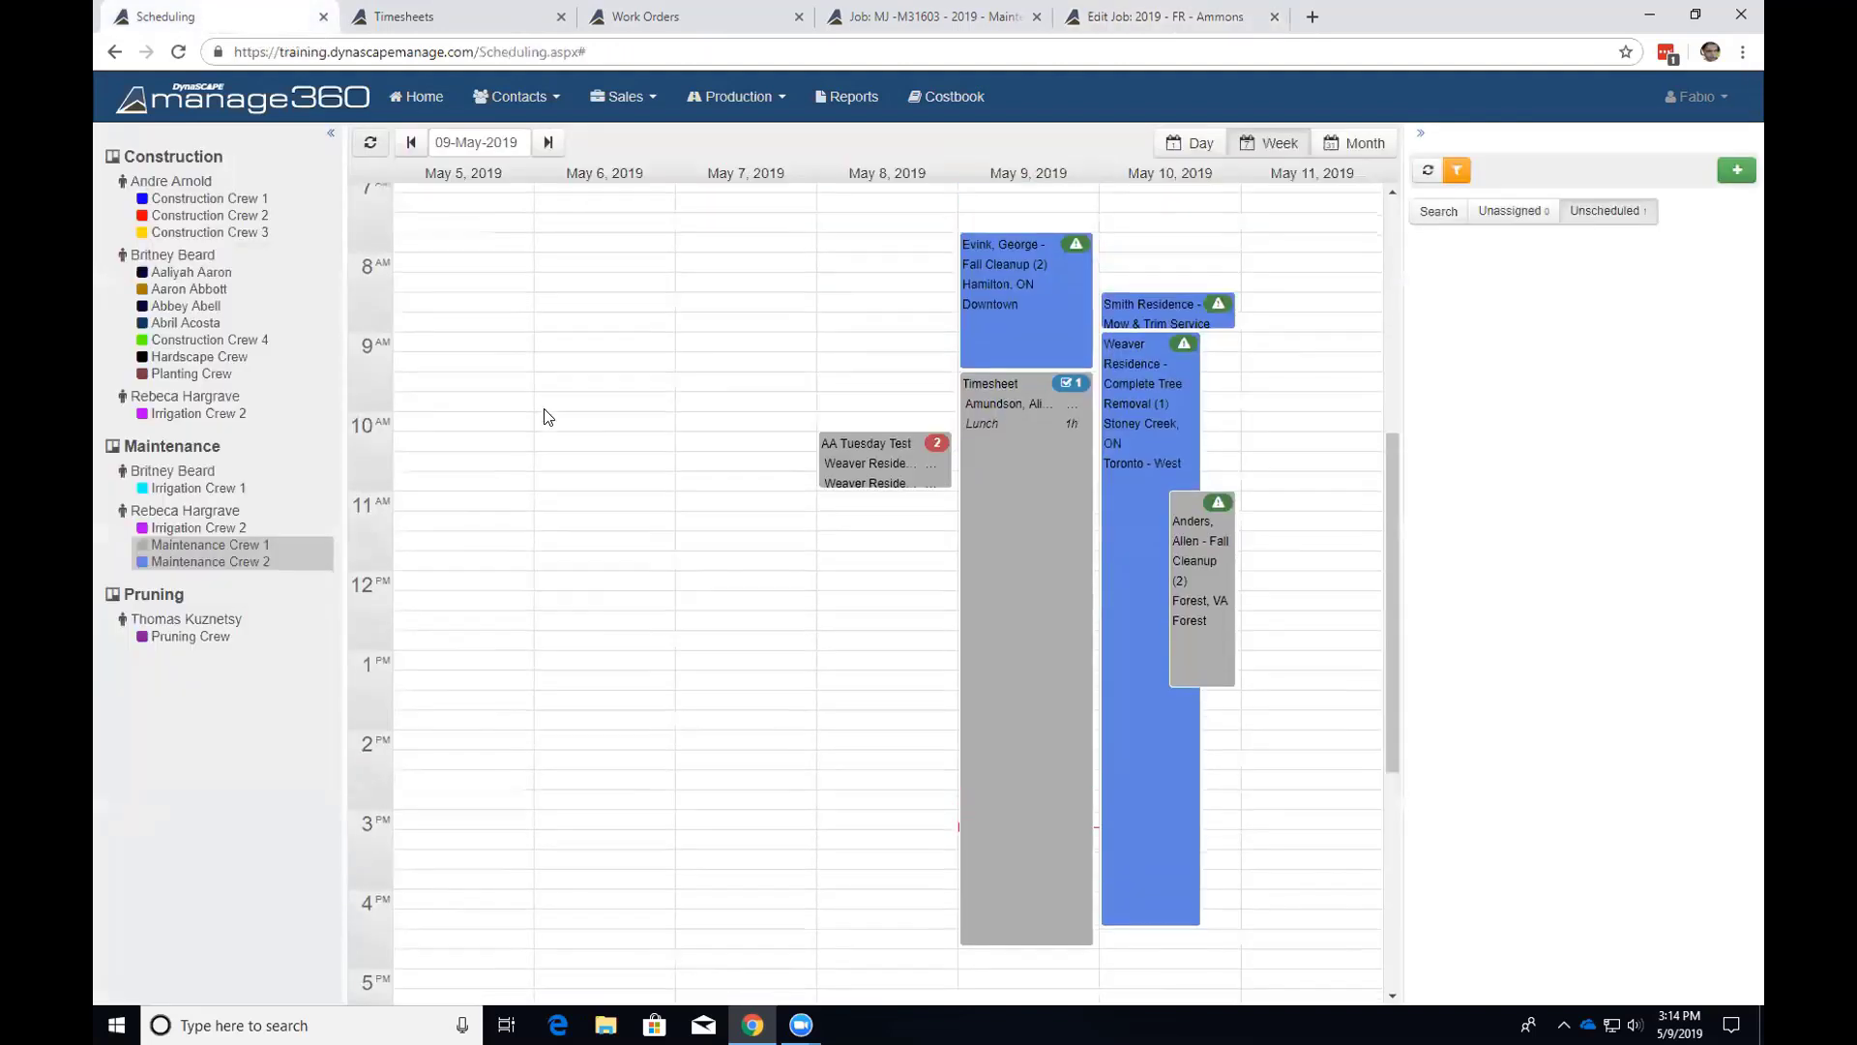
{"action": "left_click", "coordinate": [214, 234]}
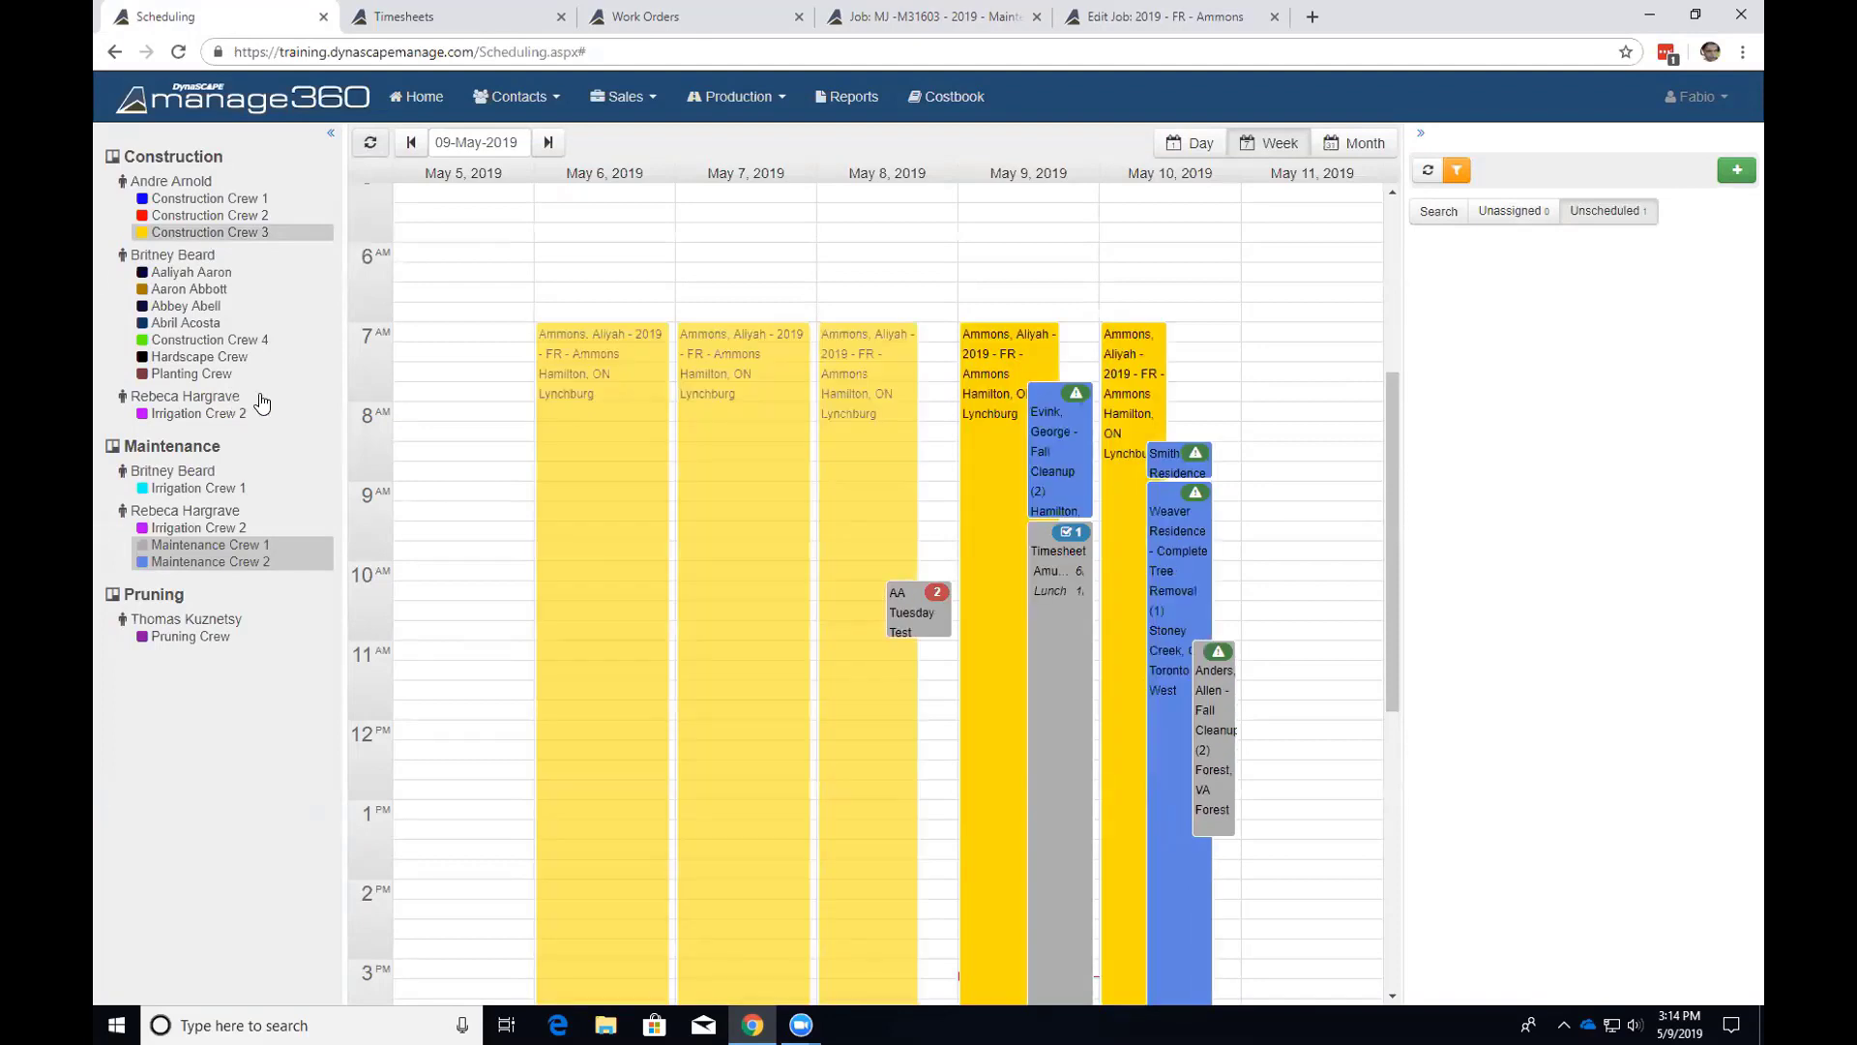
{"action": "left_click", "coordinate": [201, 564]}
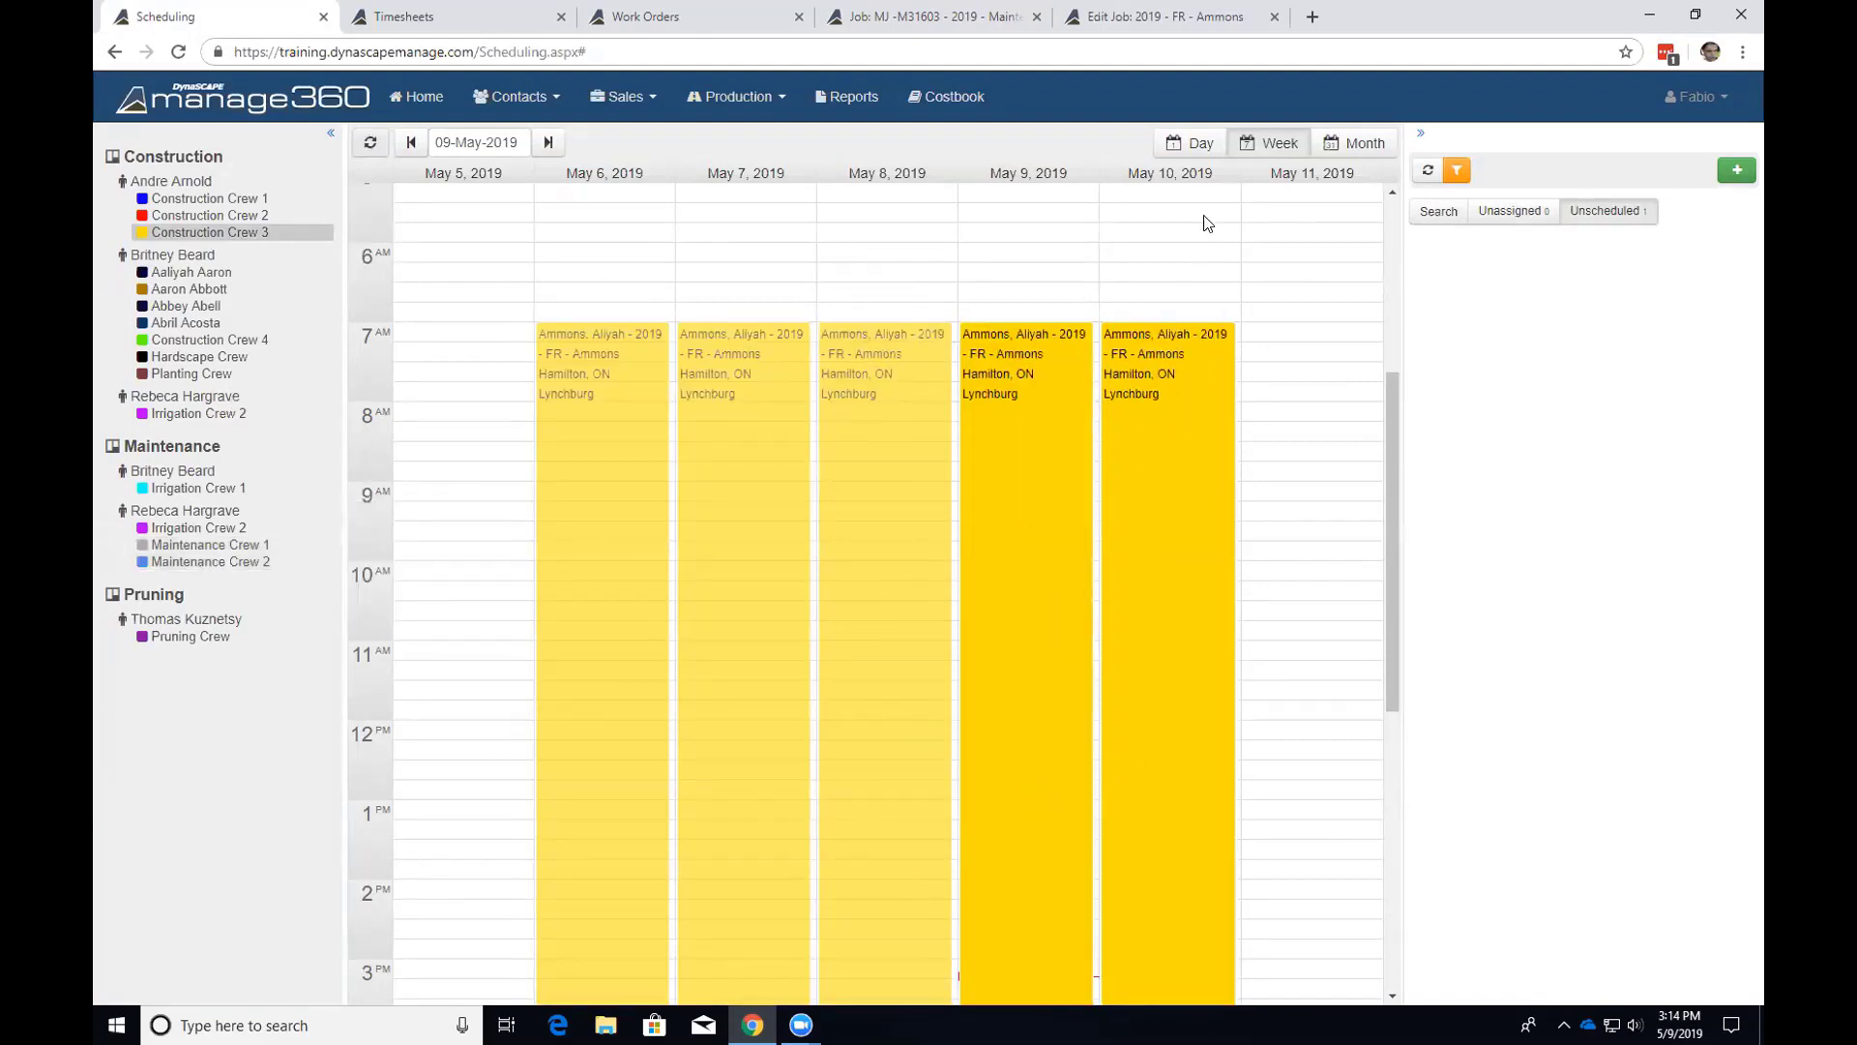
{"action": "left_click", "coordinate": [1354, 143]}
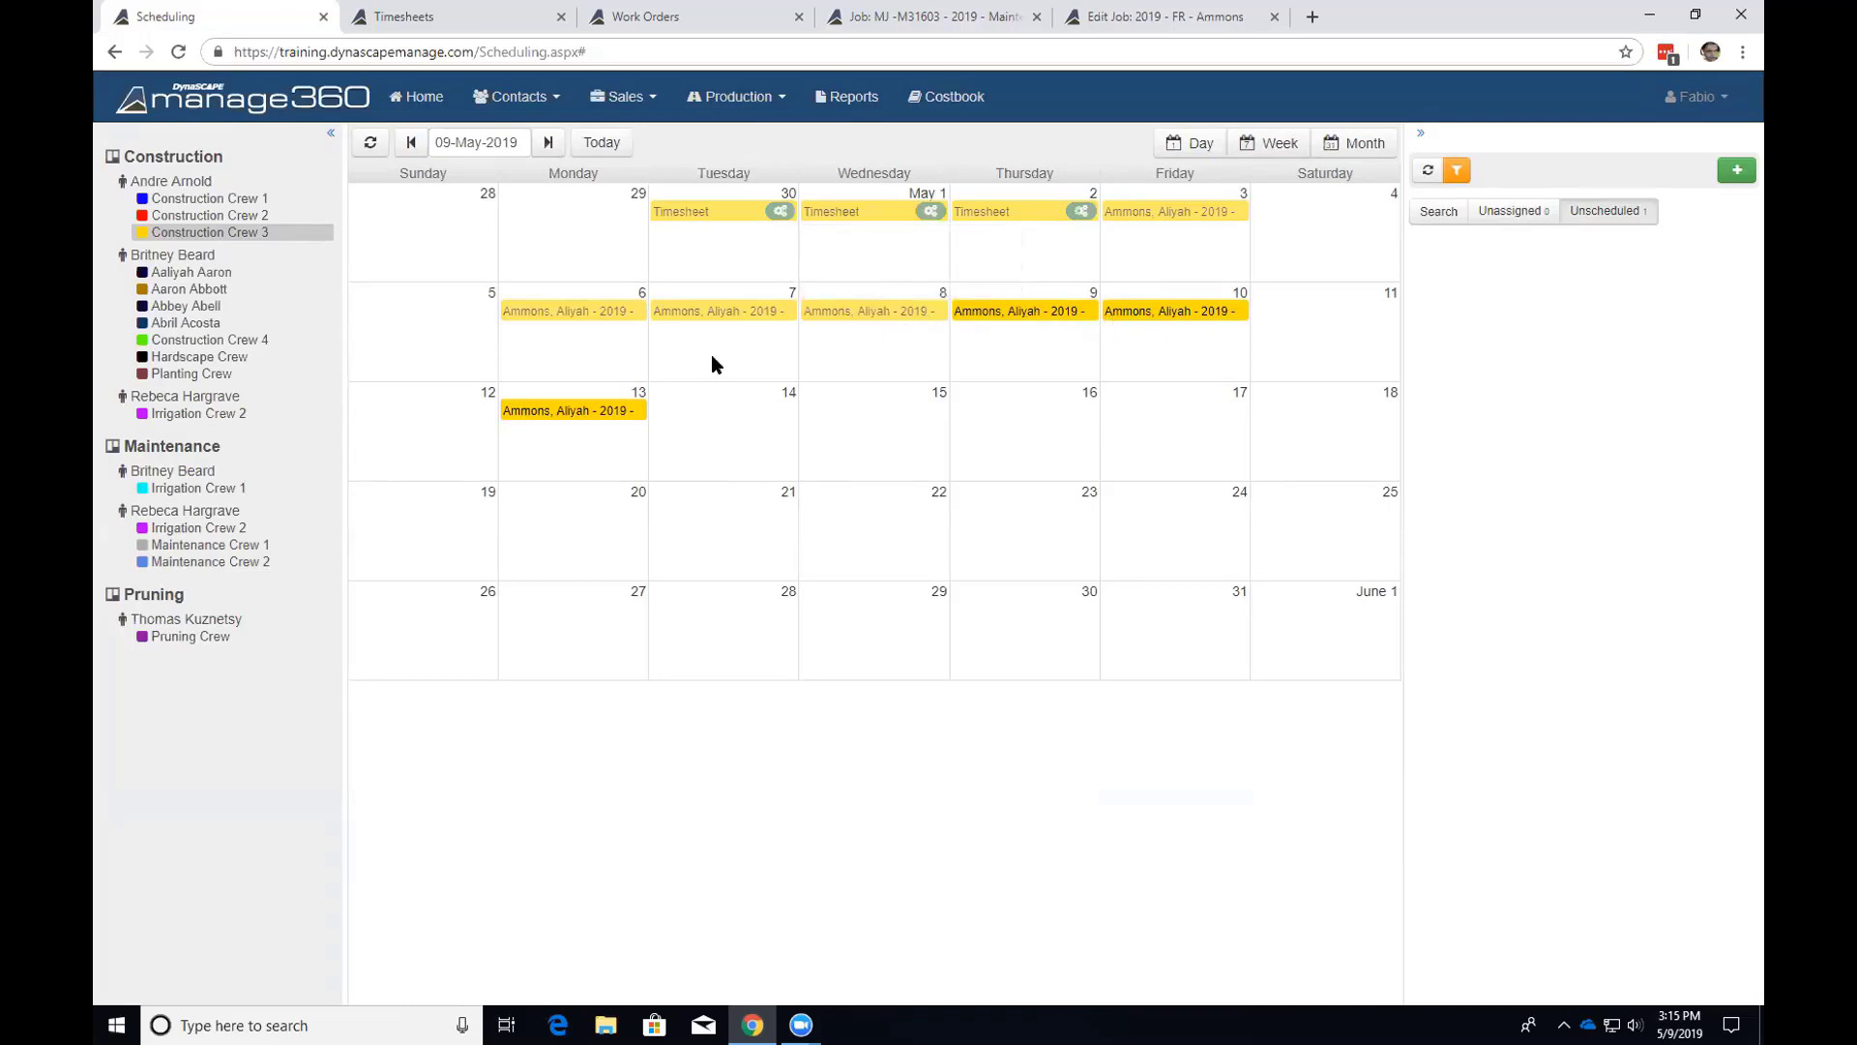
View the details of the May 8 job entry and of the May 1 timesheet for Construction Crew 3.
{"action": "left_click", "coordinate": [854, 317]}
{"action": "left_click", "coordinate": [1151, 465]}
{"action": "left_click", "coordinate": [864, 213]}
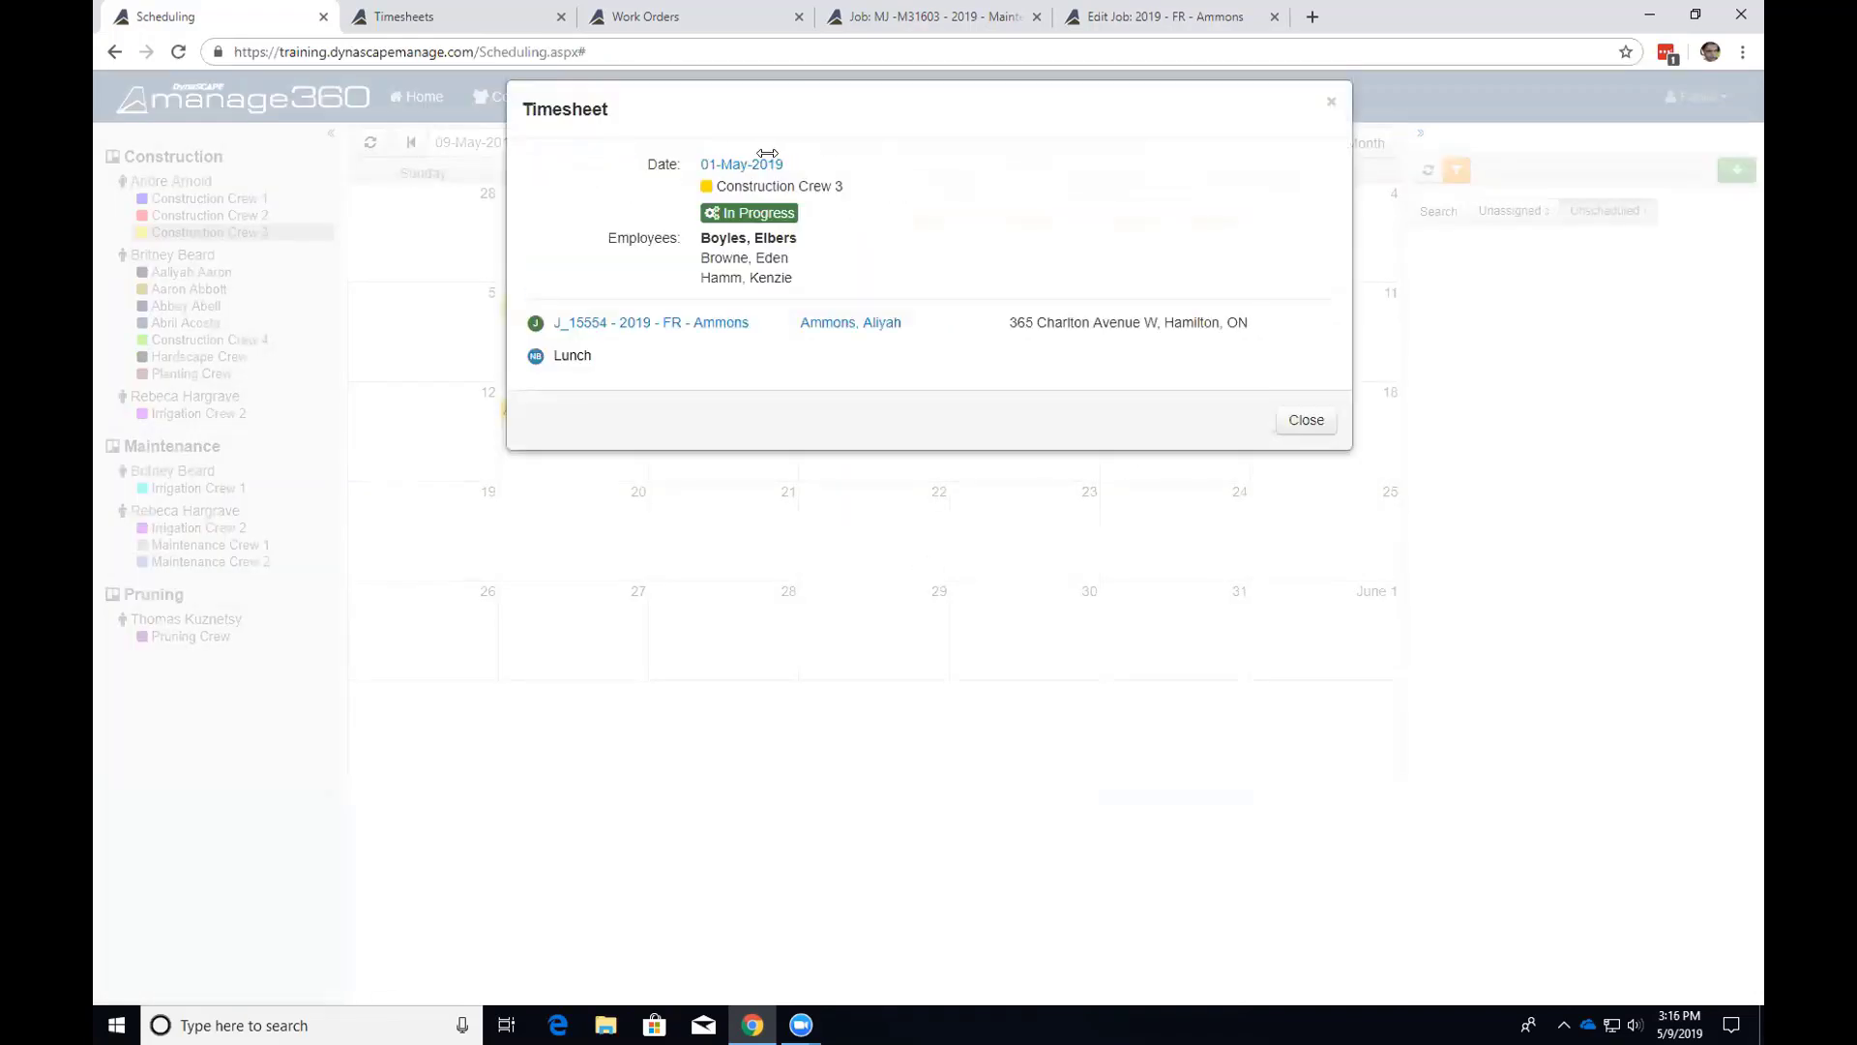
{"action": "left_click", "coordinate": [1282, 420]}
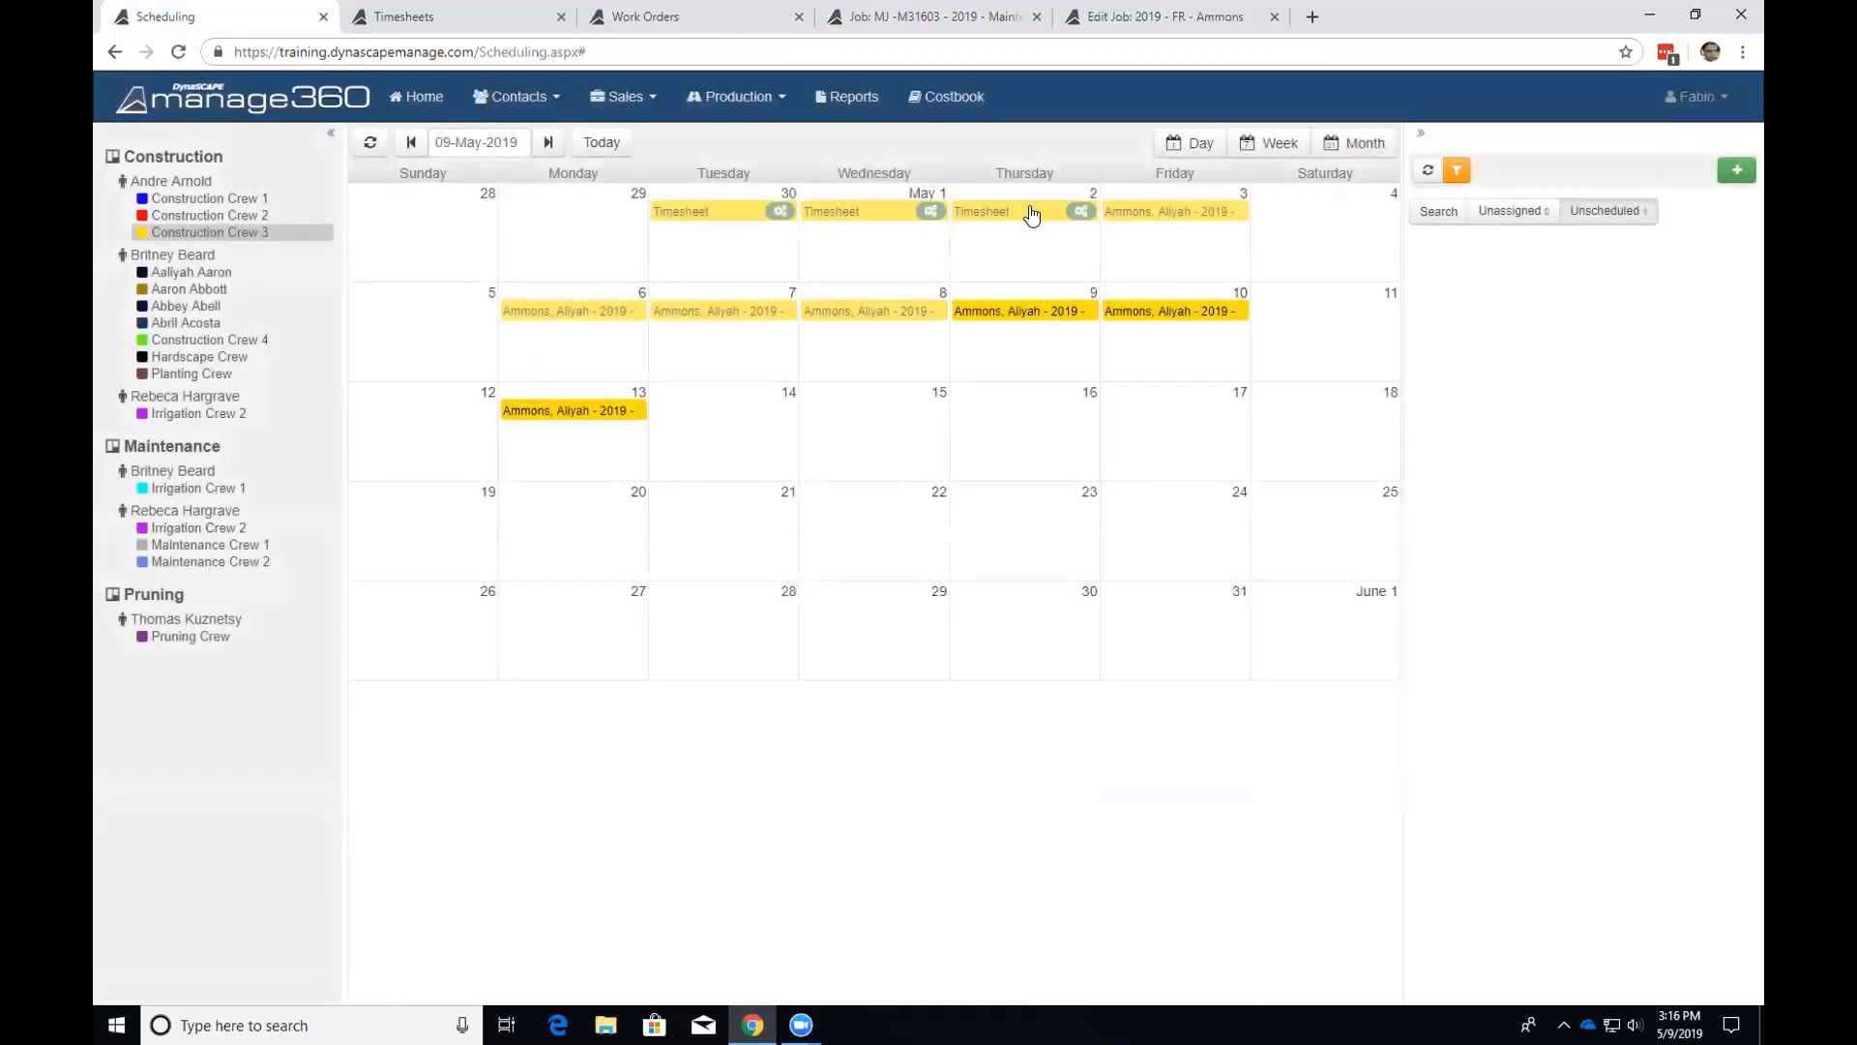
Check the job phase in the details of the May 9 construction job entry.
{"action": "left_click", "coordinate": [997, 314]}
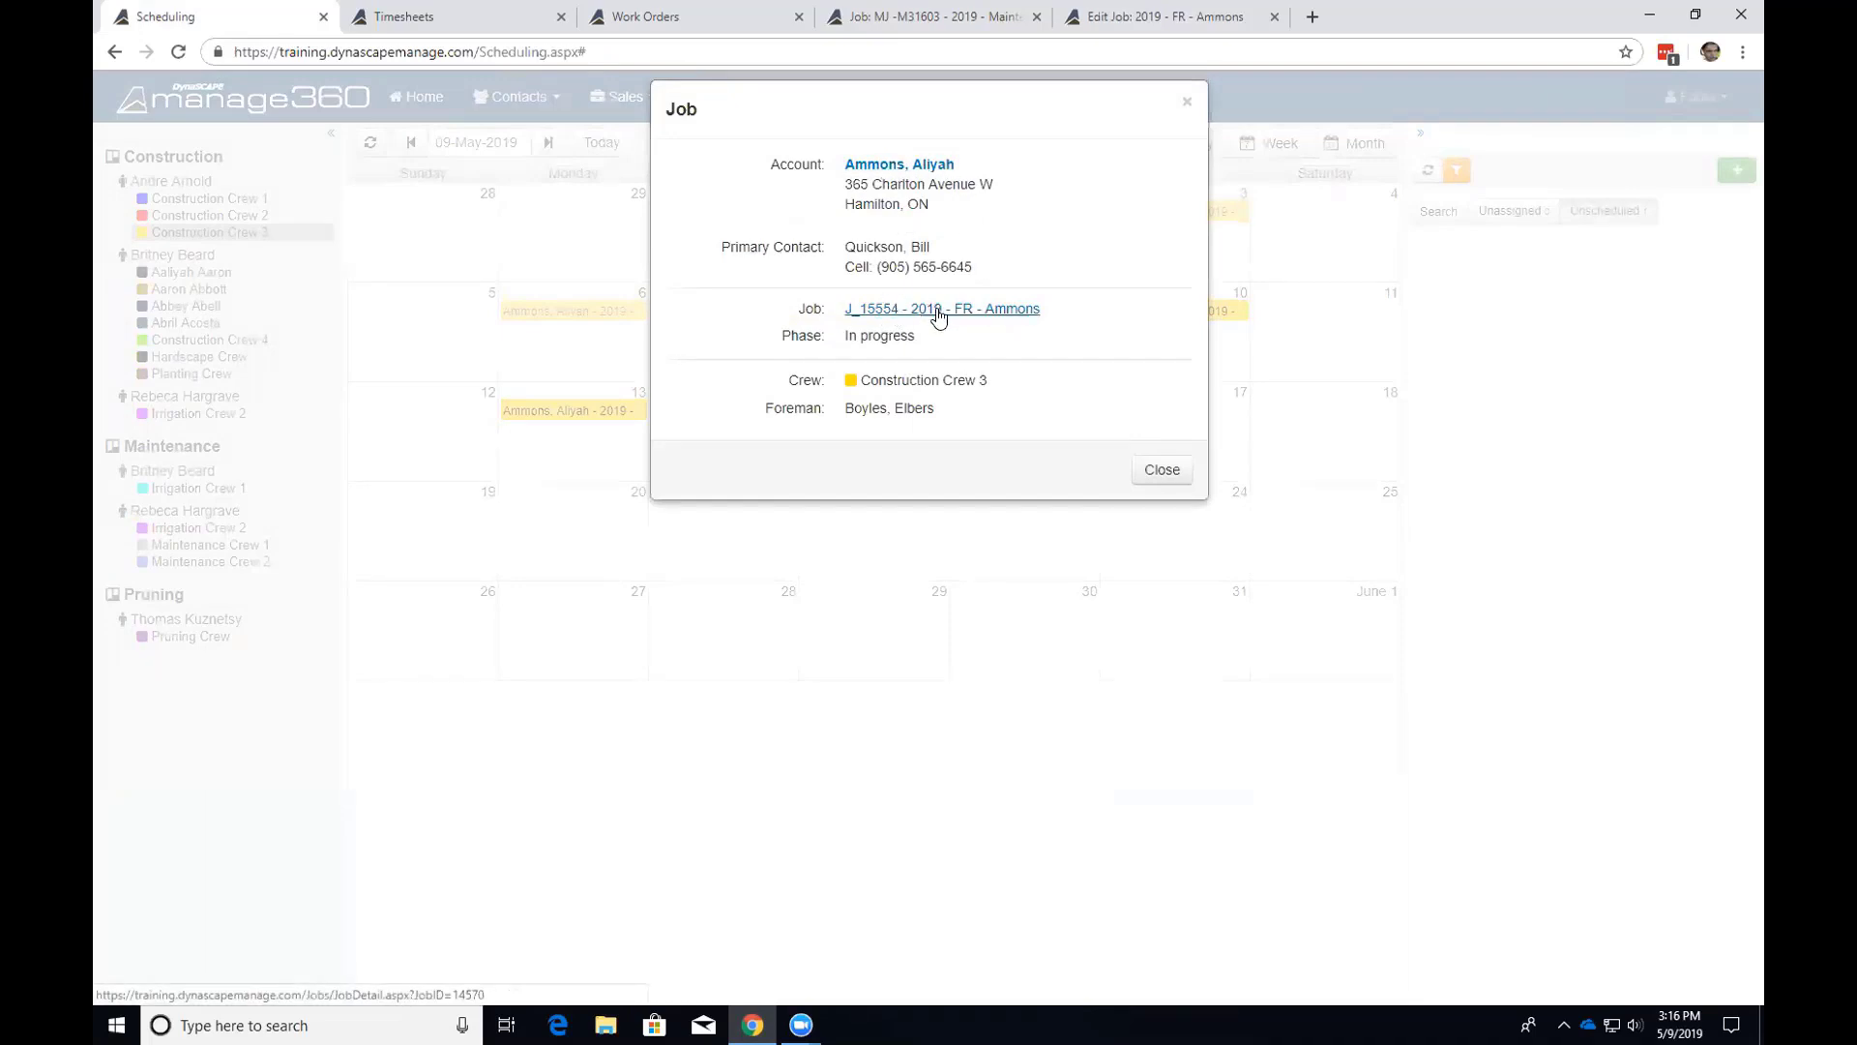
{"action": "left_click_drag", "start_coordinate": [843, 336], "coordinate": [904, 337]}
{"action": "left_click", "coordinate": [817, 339]}
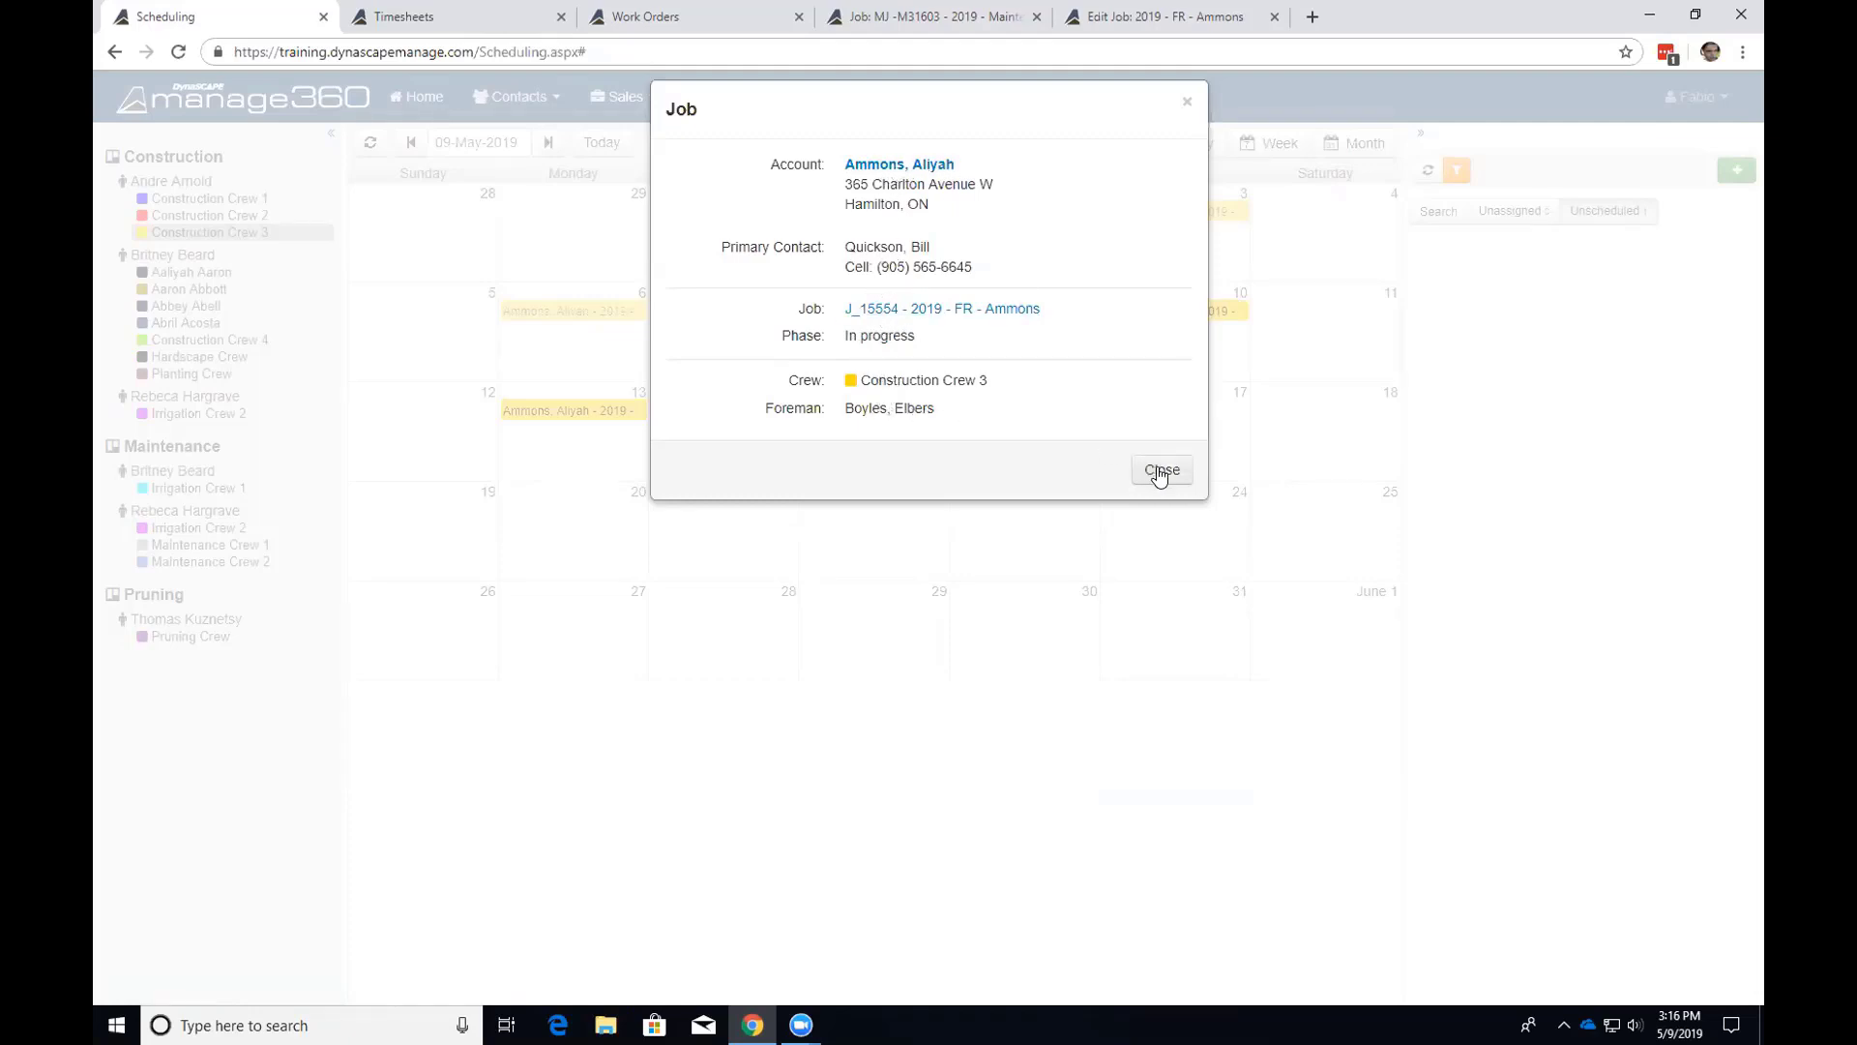
{"action": "left_click", "coordinate": [1160, 474]}
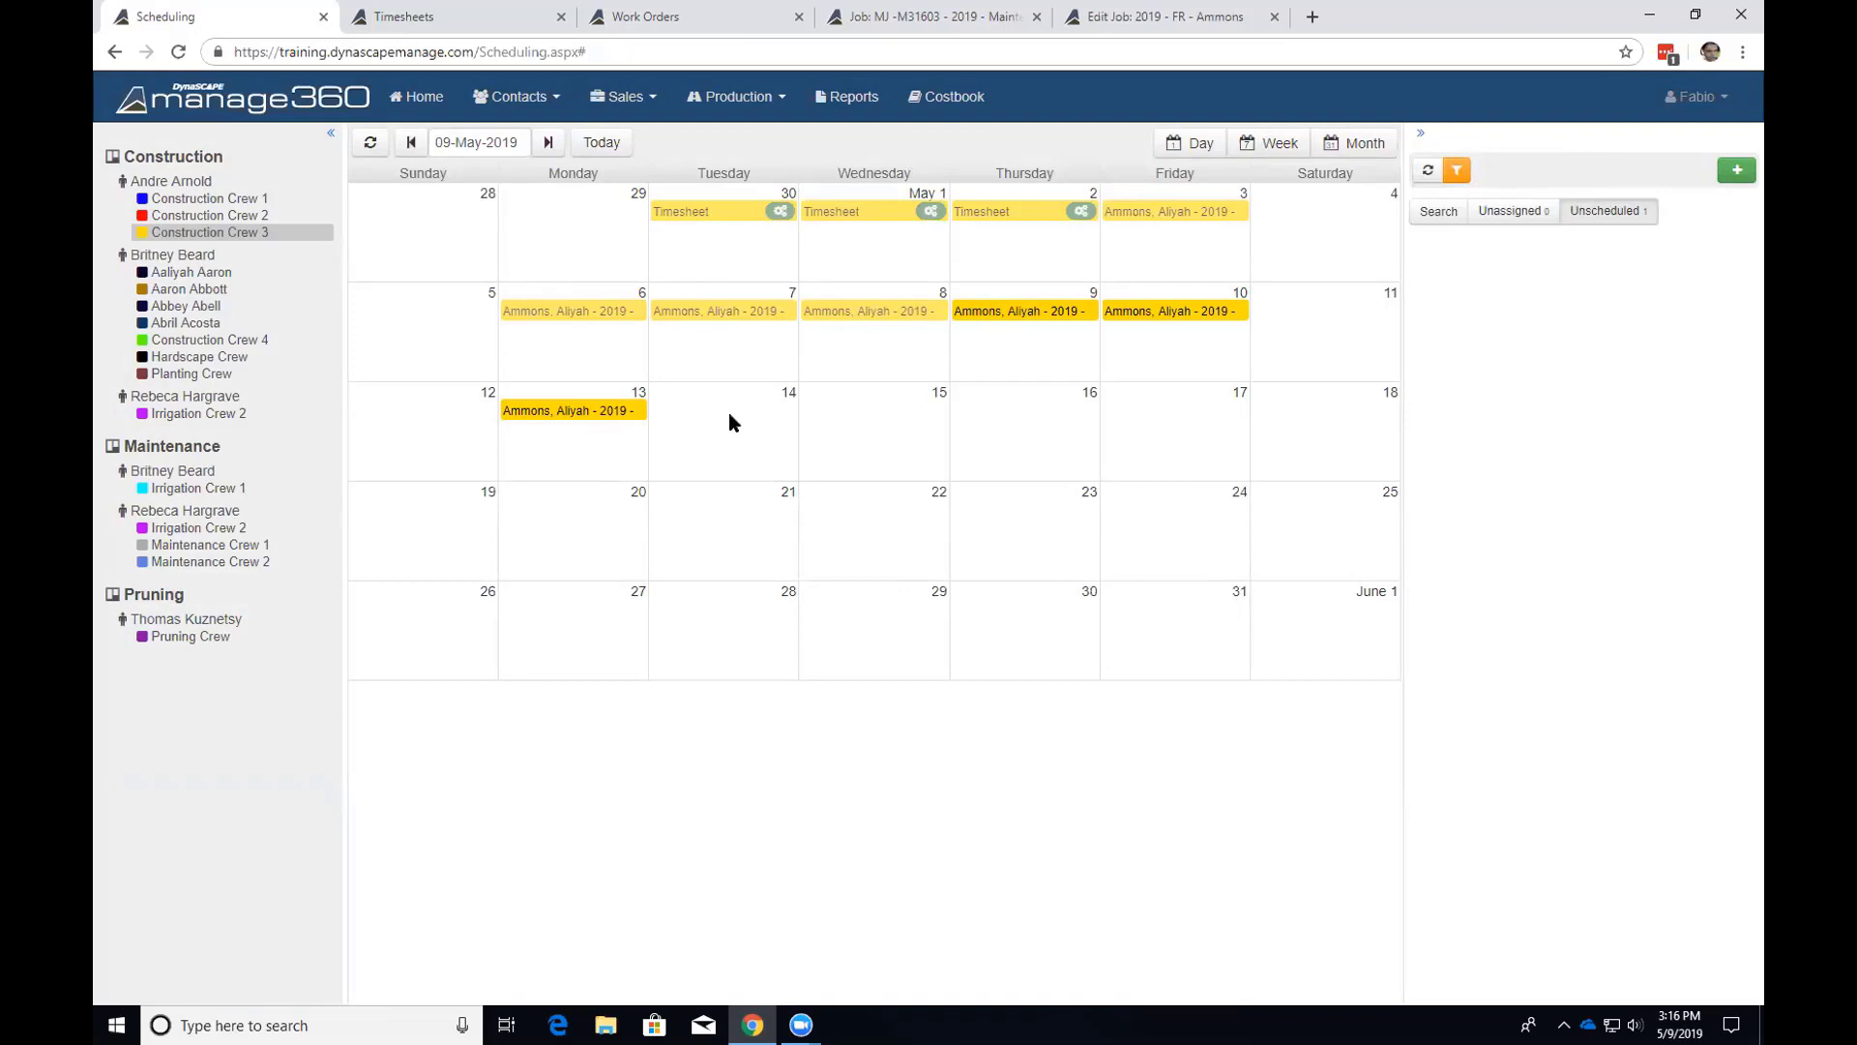
Open the construction job from its May 13 entry, set its end date to 16-May-2019, and save and close it.
{"action": "left_click", "coordinate": [634, 416]}
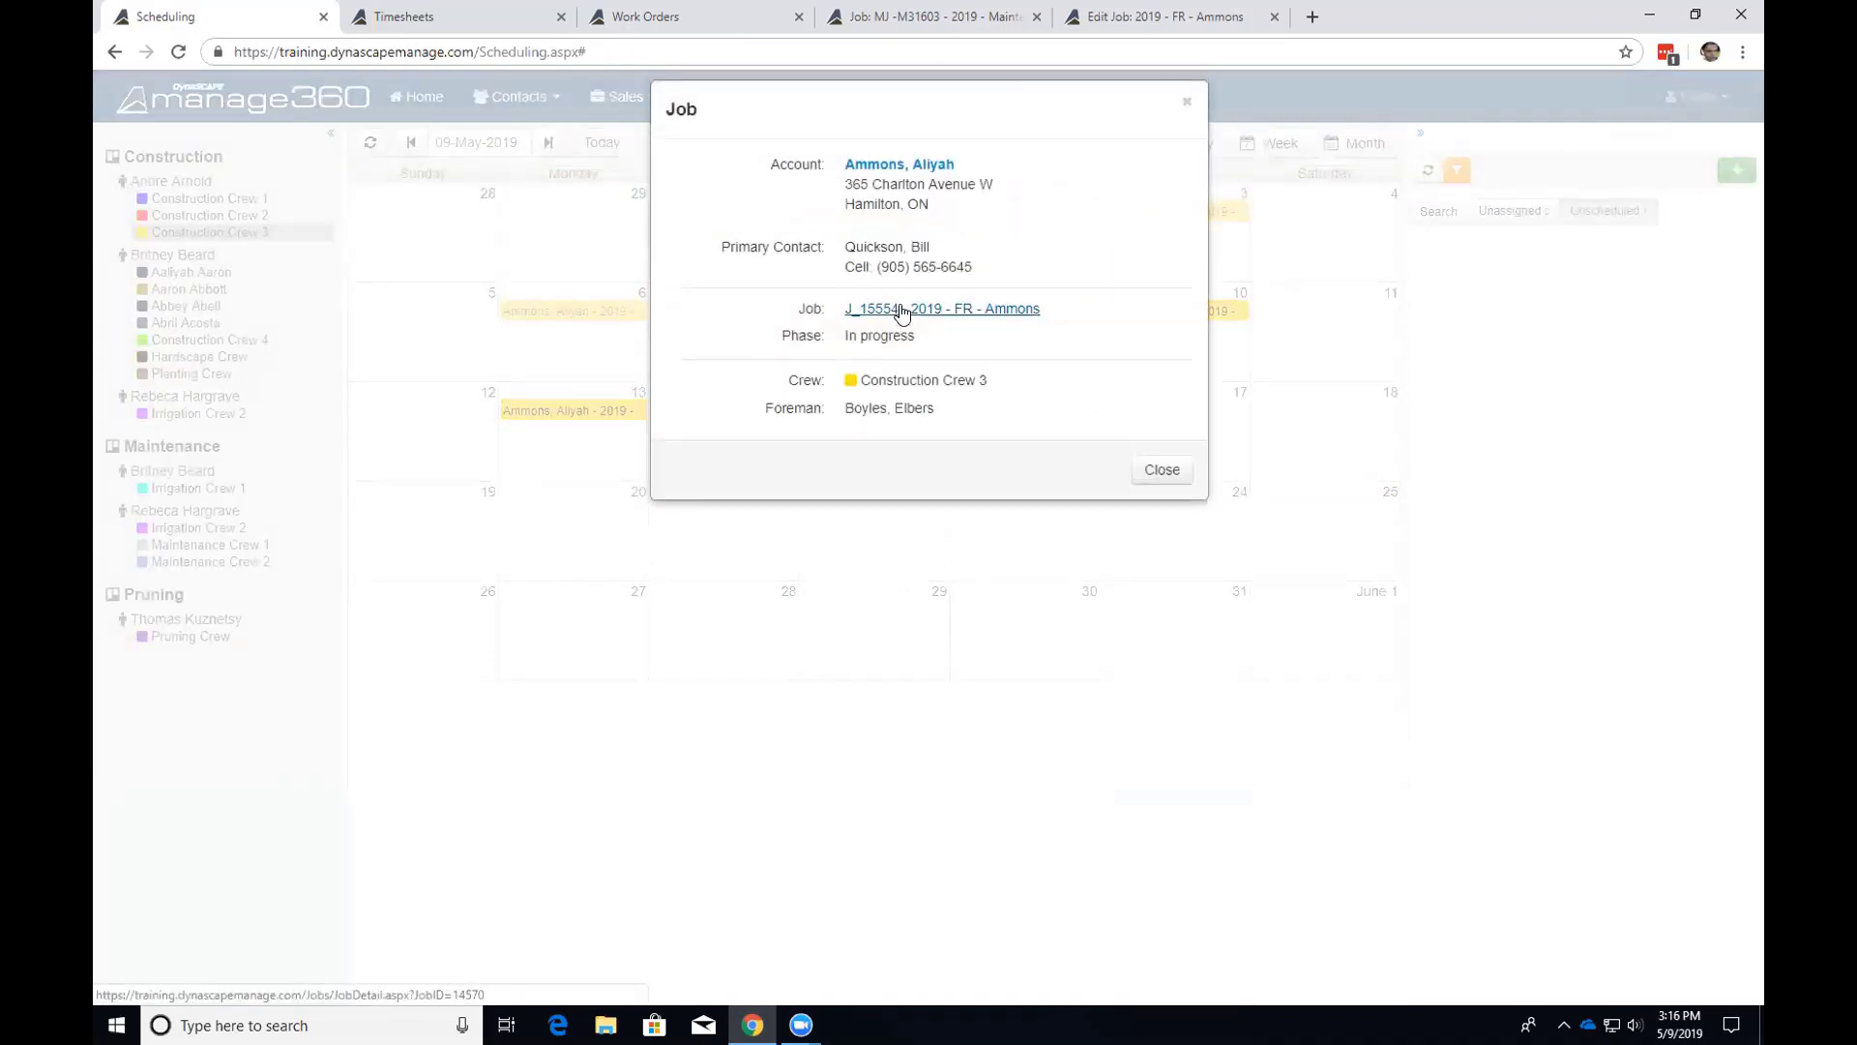
{"action": "left_click", "coordinate": [901, 310]}
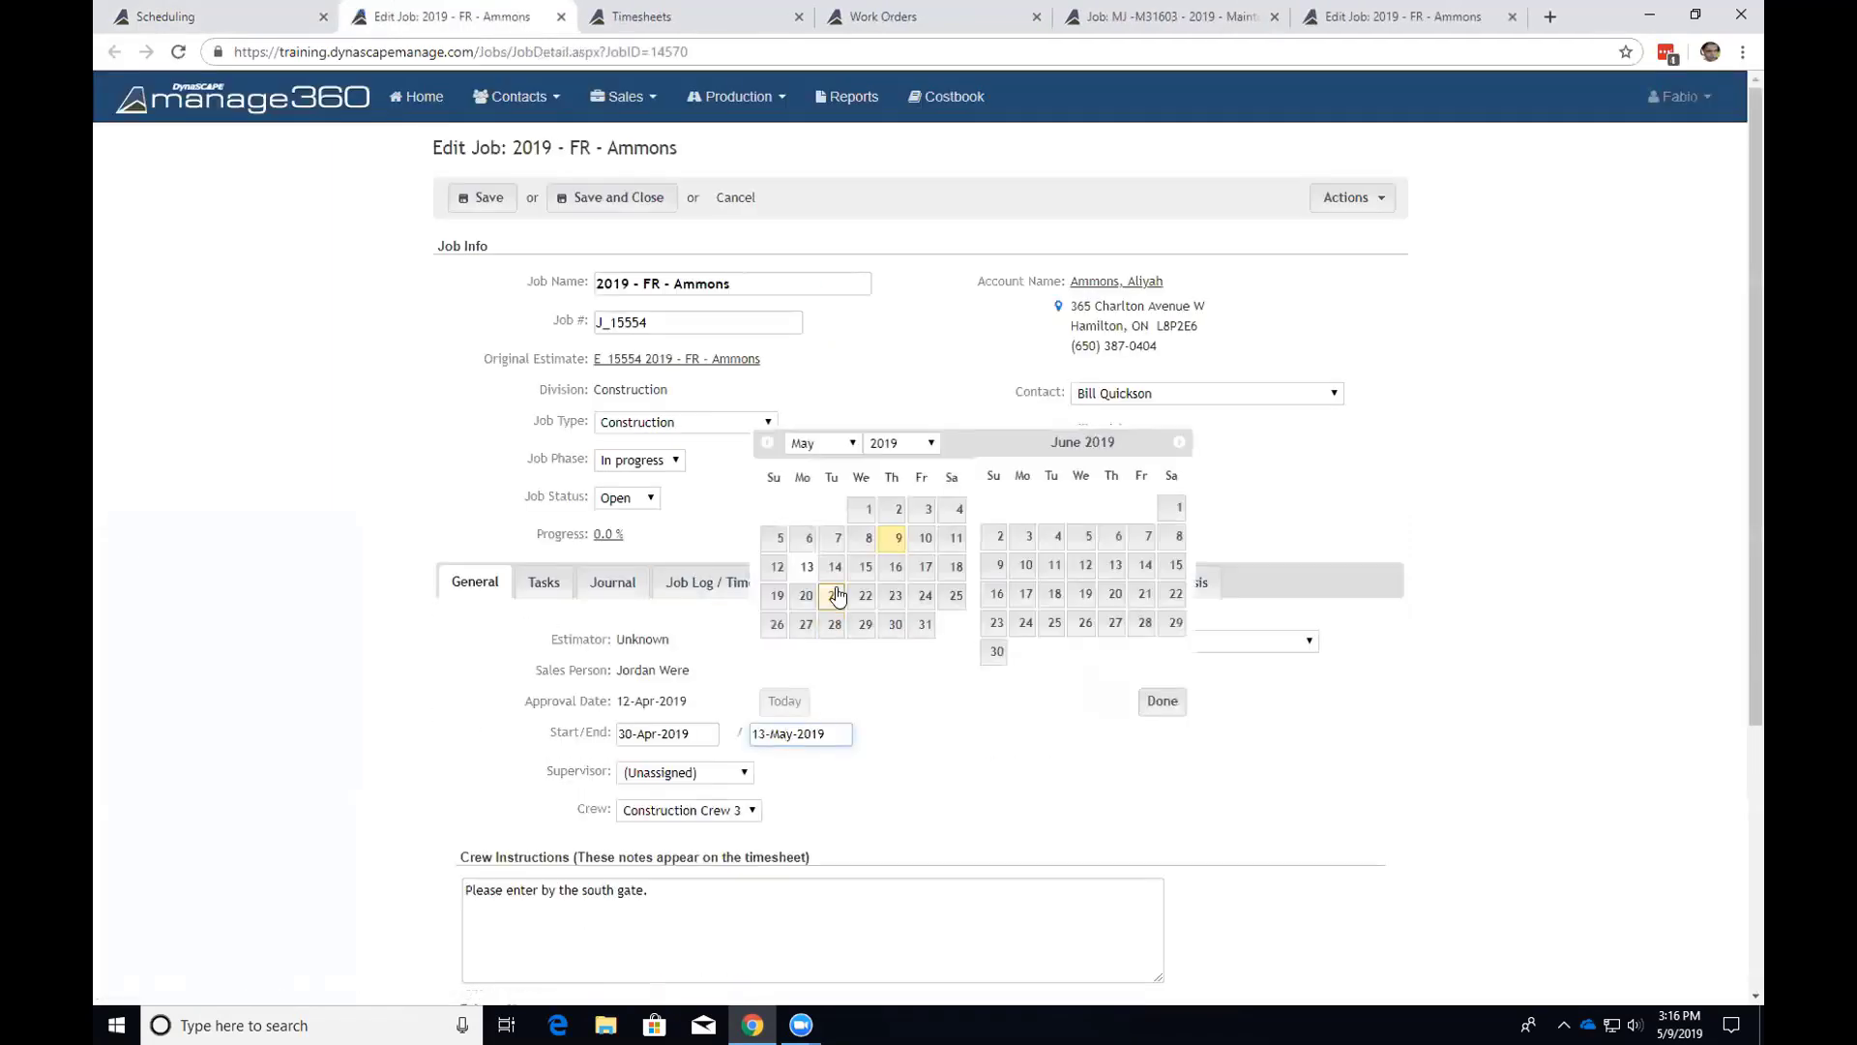
{"action": "left_click", "coordinate": [894, 567]}
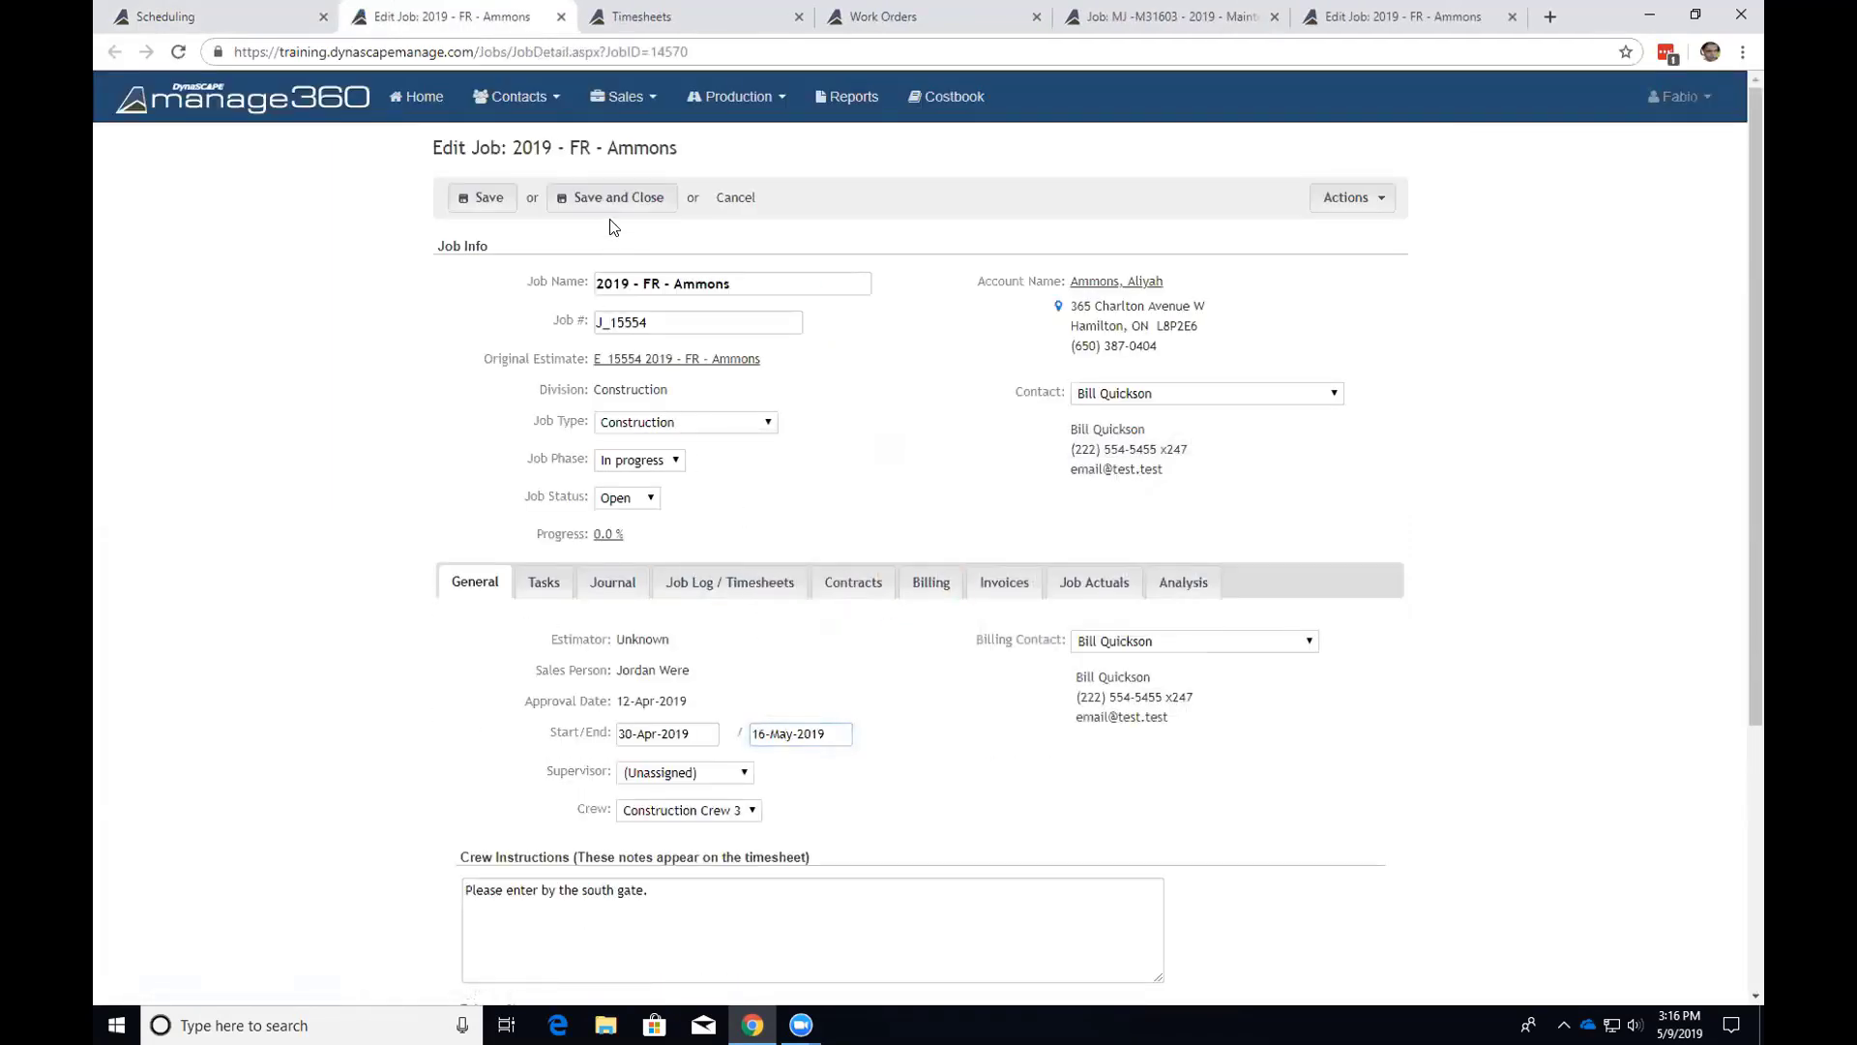
{"action": "left_click", "coordinate": [600, 193]}
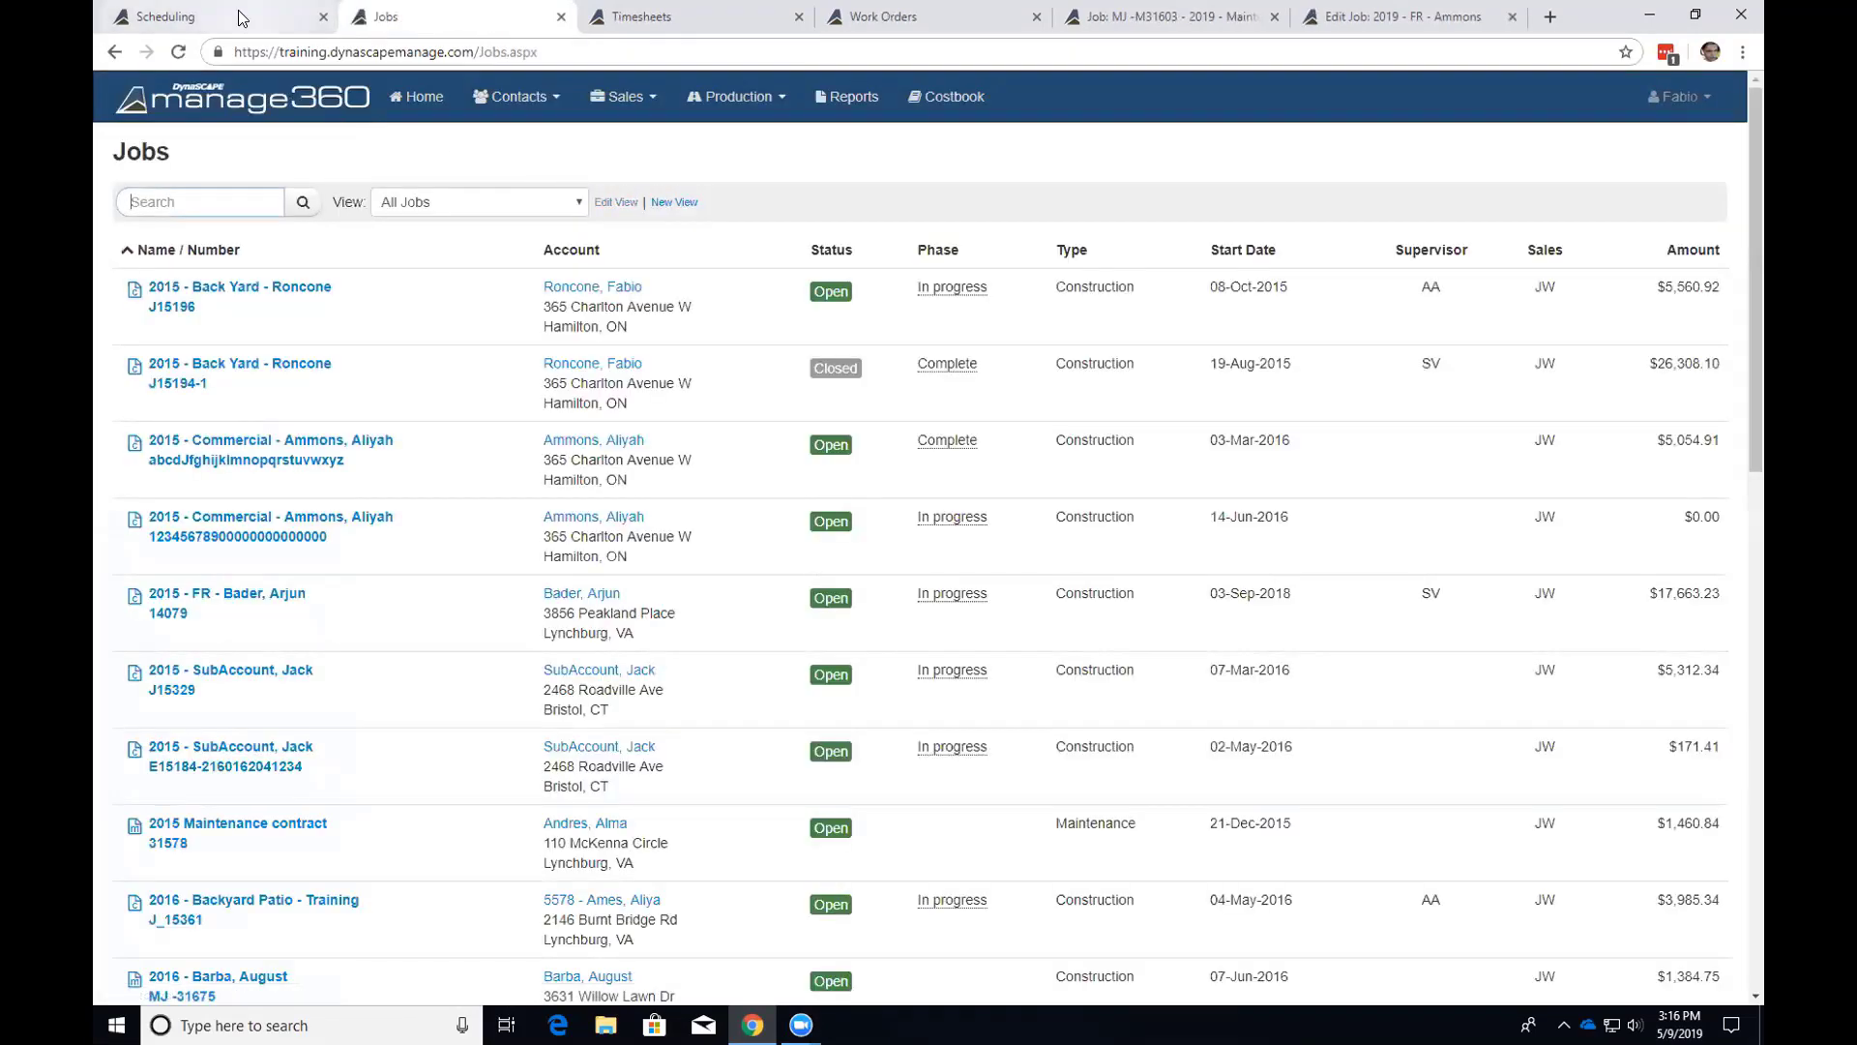
Return to the scheduling calendar, dismiss the job details and refresh the calendar.
{"action": "left_click", "coordinate": [241, 19]}
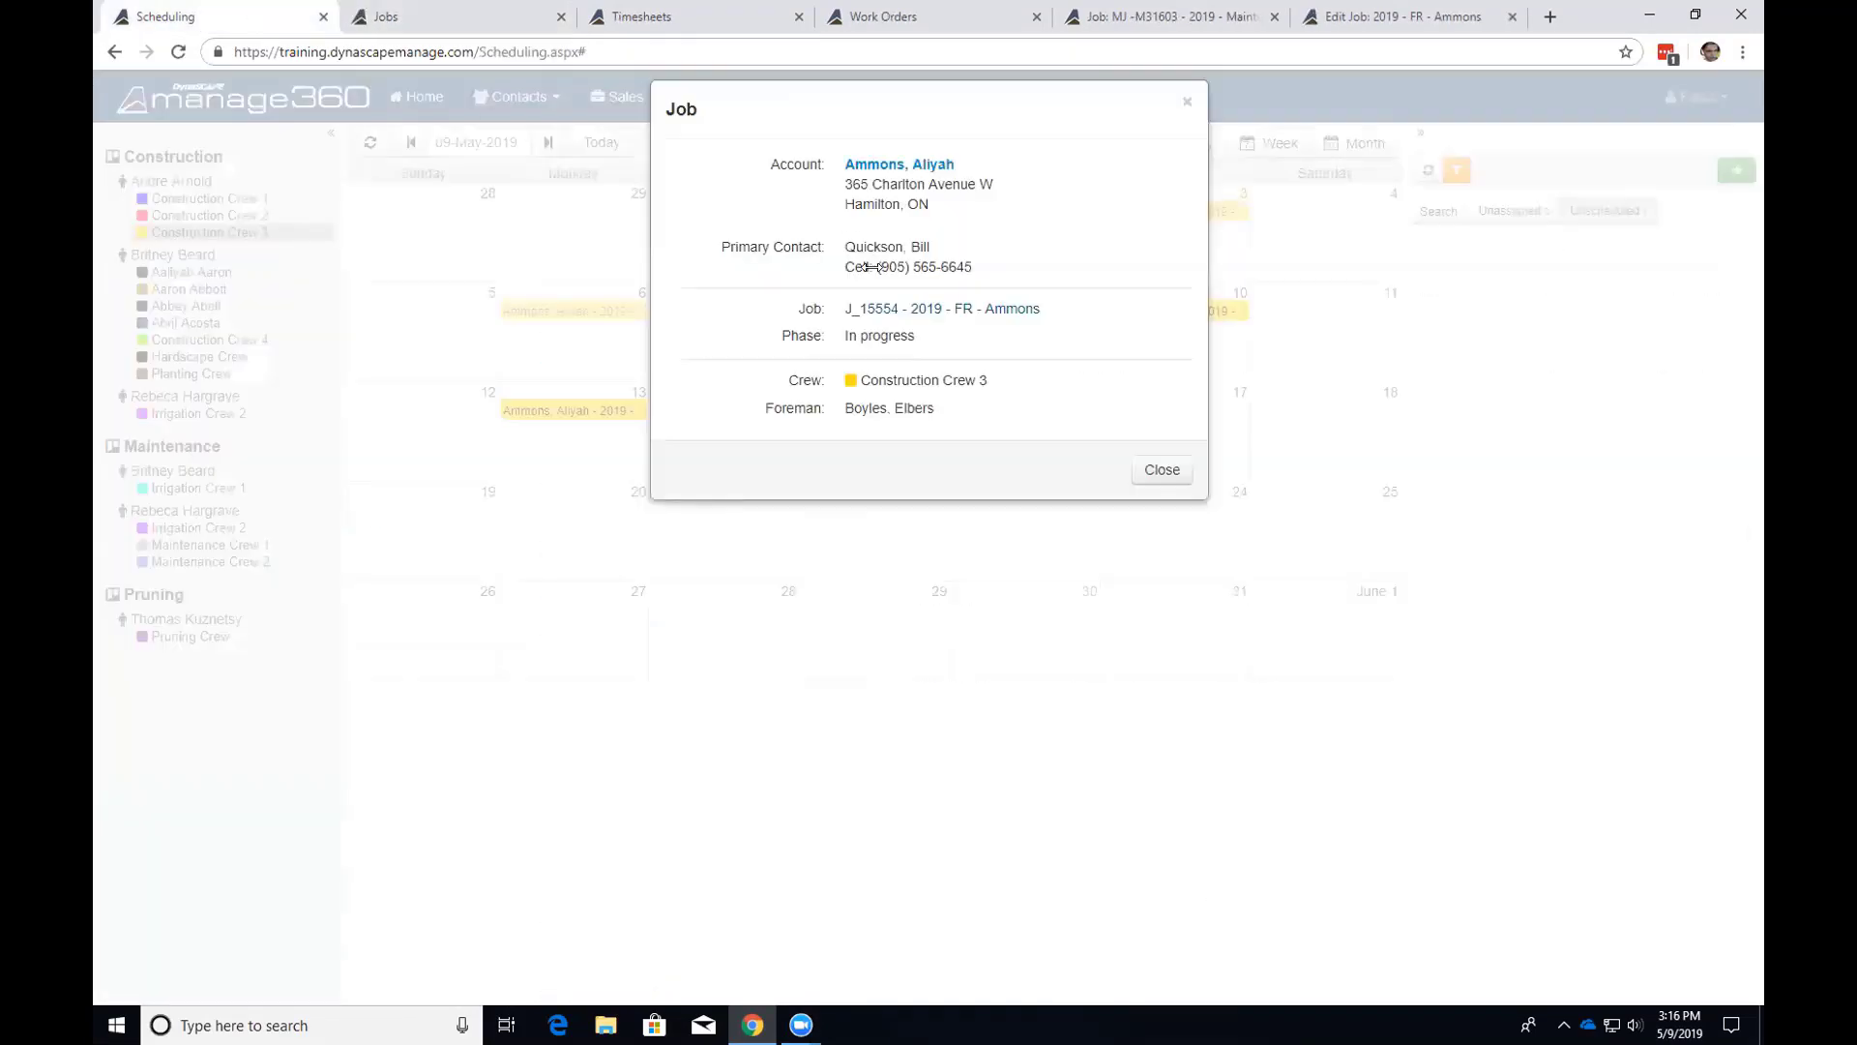
{"action": "left_click", "coordinate": [1165, 467]}
{"action": "left_click", "coordinate": [367, 147]}
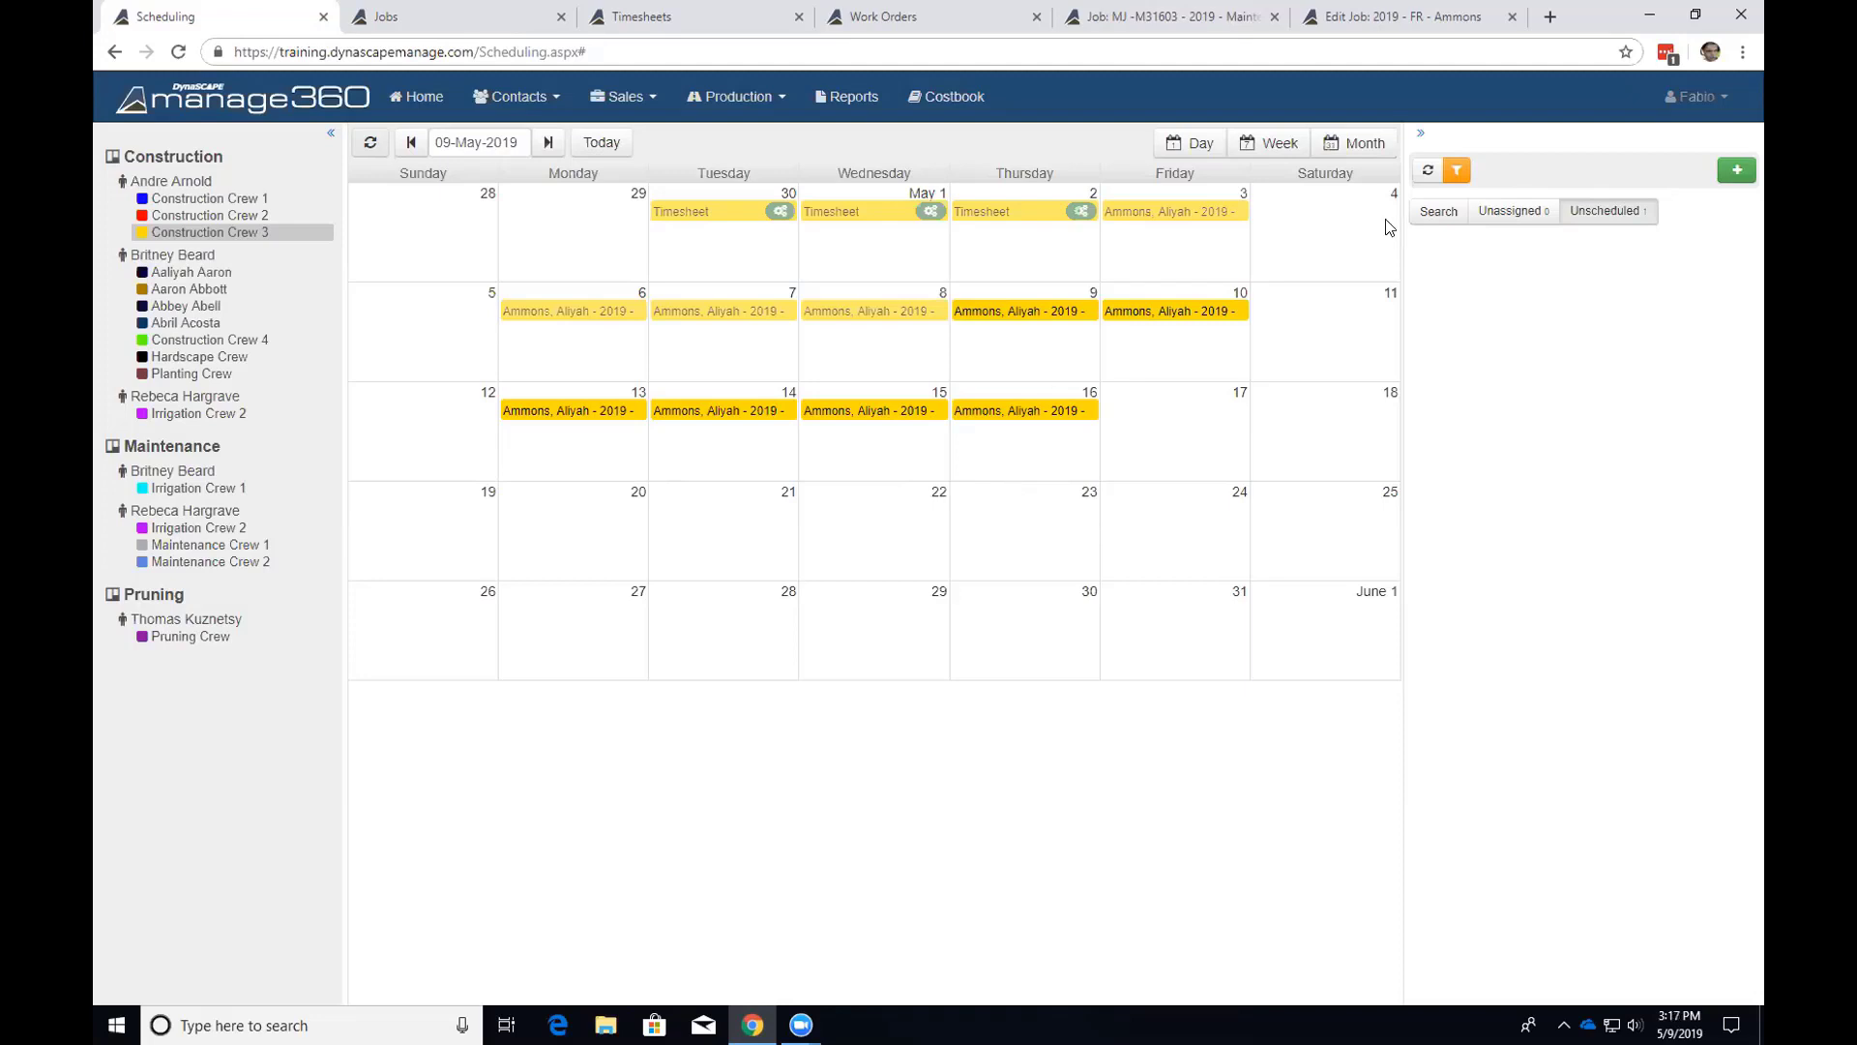
Clear the filter on the unscheduled work list and add Maintenance Crew 1 and Maintenance Crew 2 to the calendar.
{"action": "left_click", "coordinate": [1457, 170]}
{"action": "left_click", "coordinate": [1504, 711]}
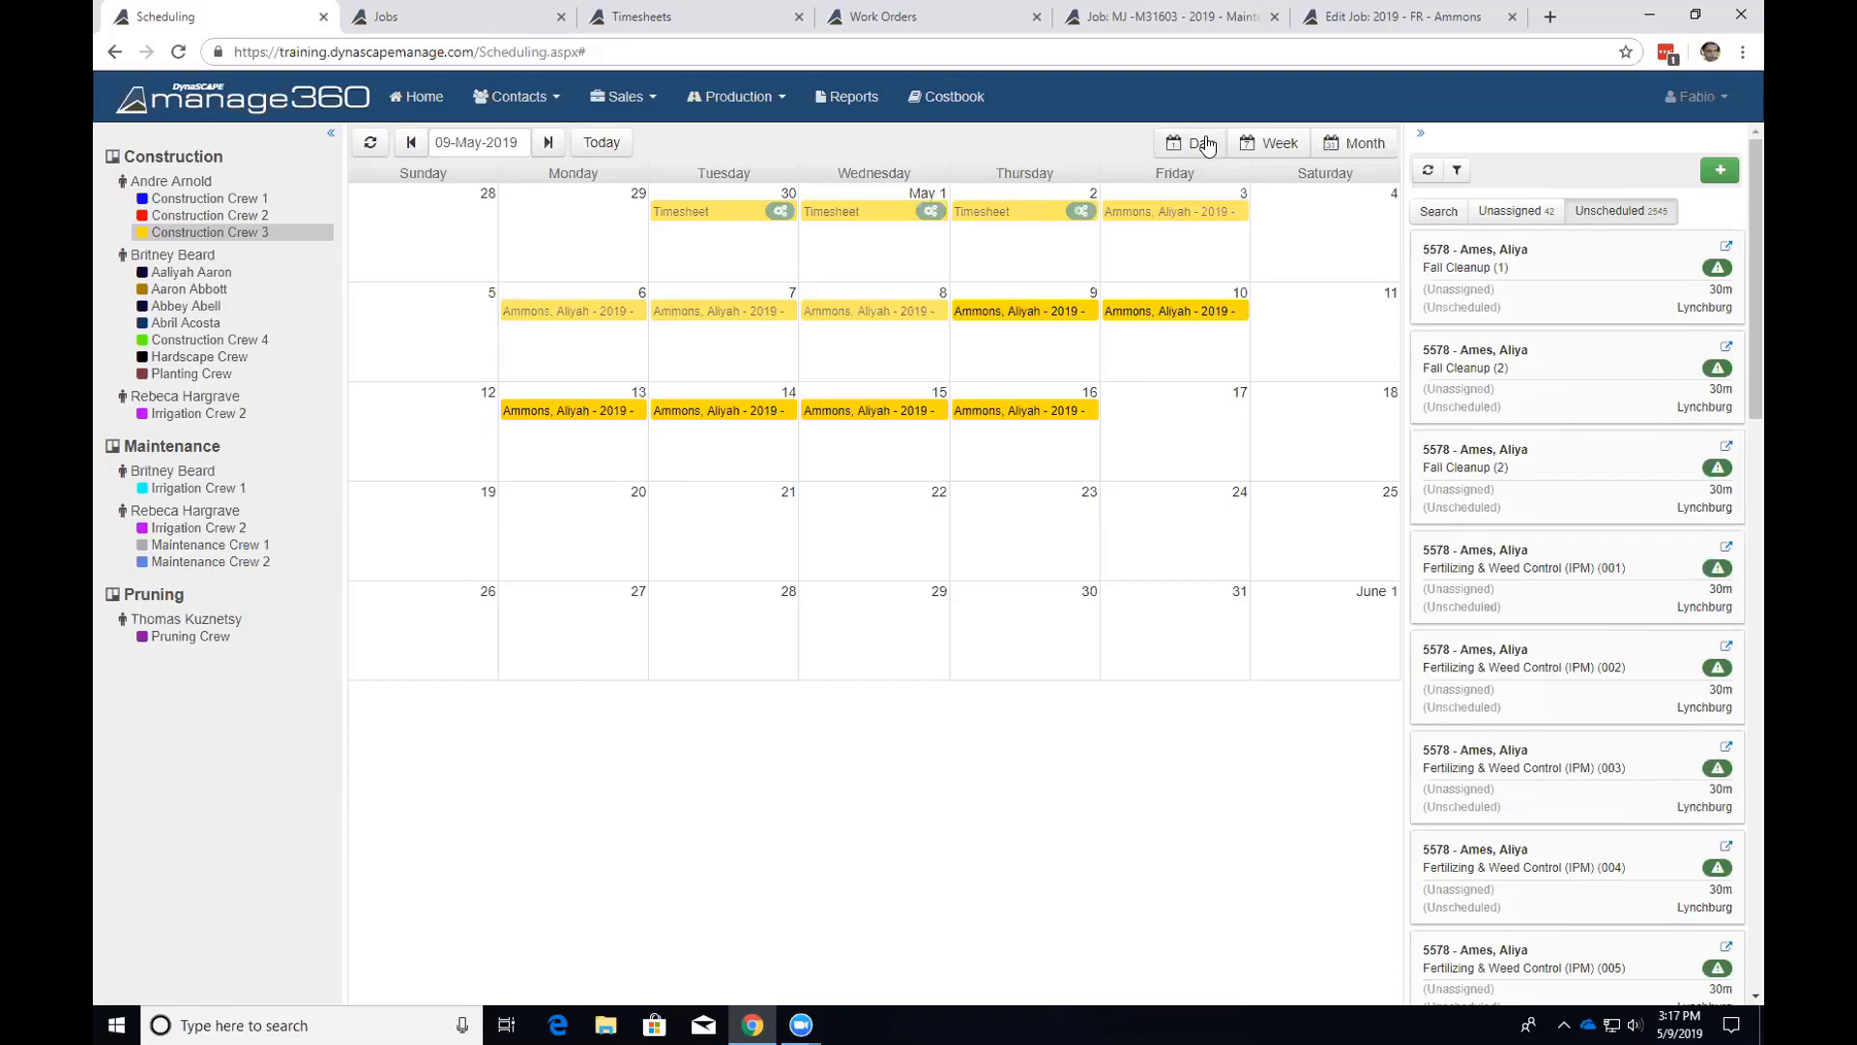
{"action": "left_click", "coordinate": [228, 550]}
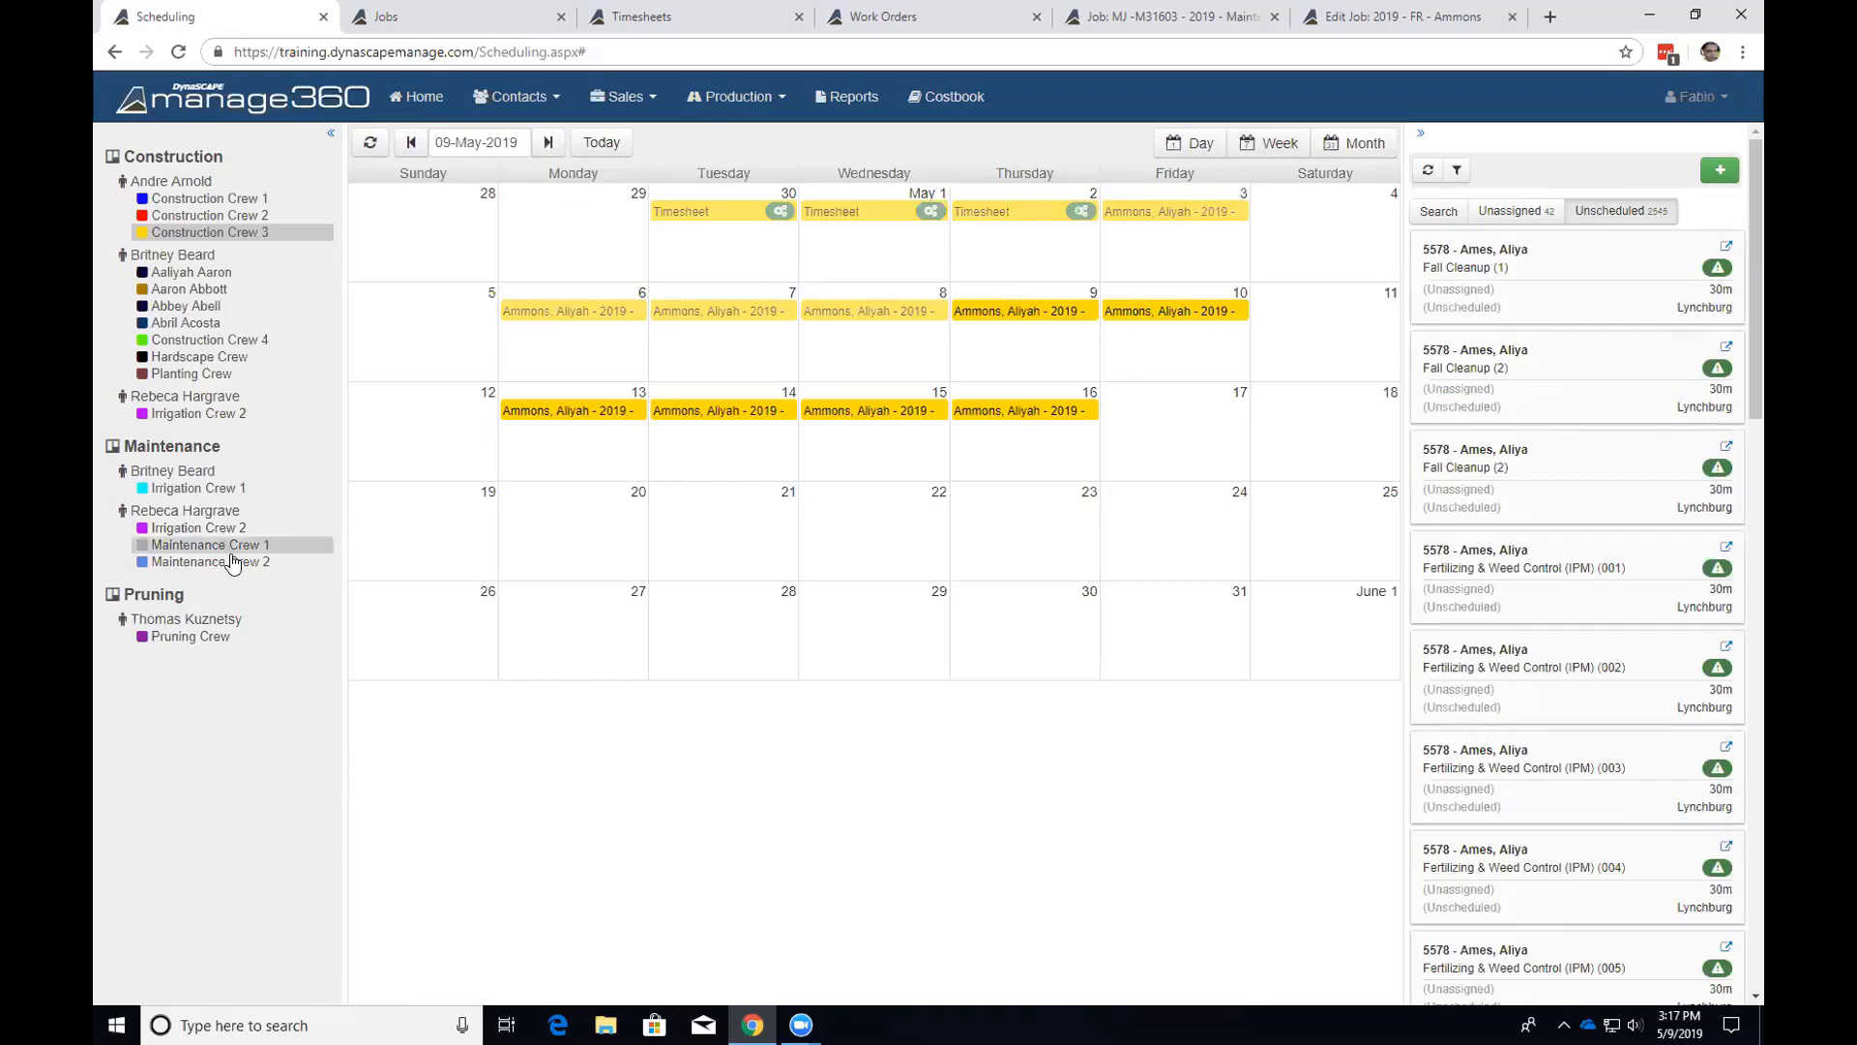
{"action": "left_click", "coordinate": [218, 563]}
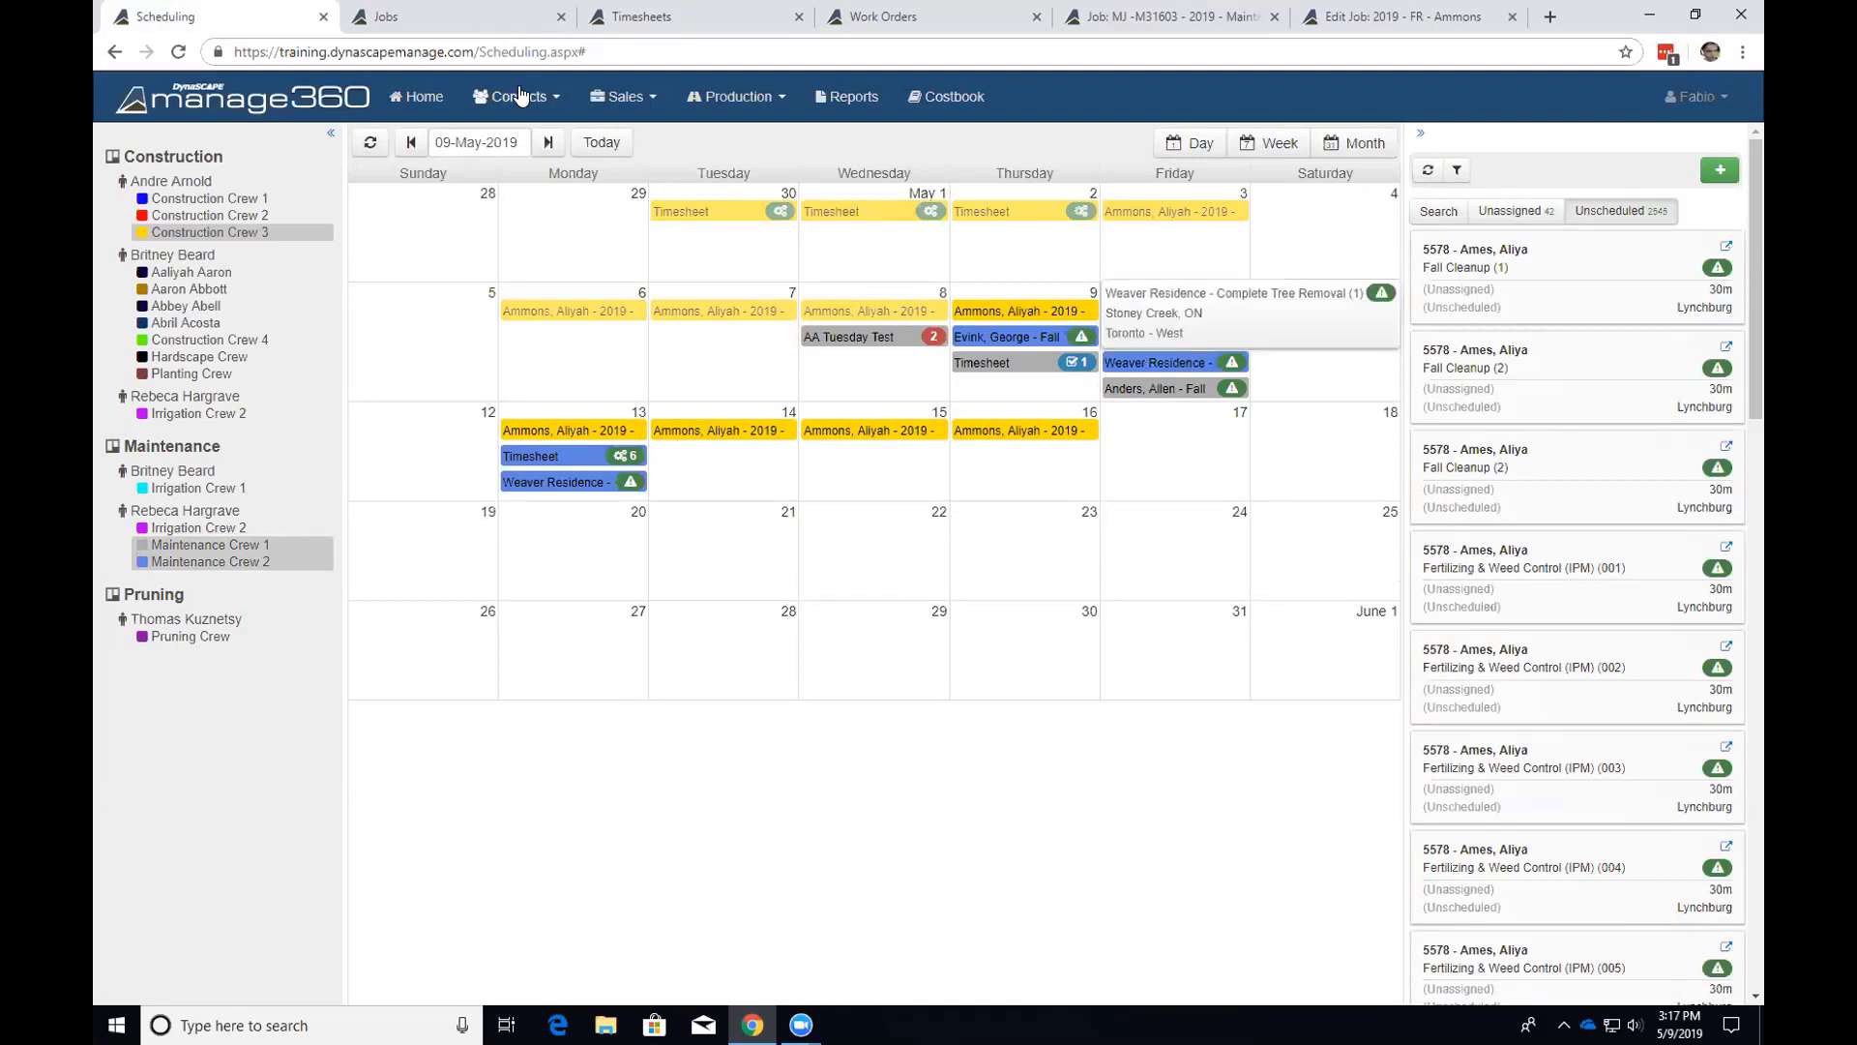
Create a new timesheet dated 10-May-2019 for Maintenance Crew 1.
{"action": "left_click", "coordinate": [667, 17]}
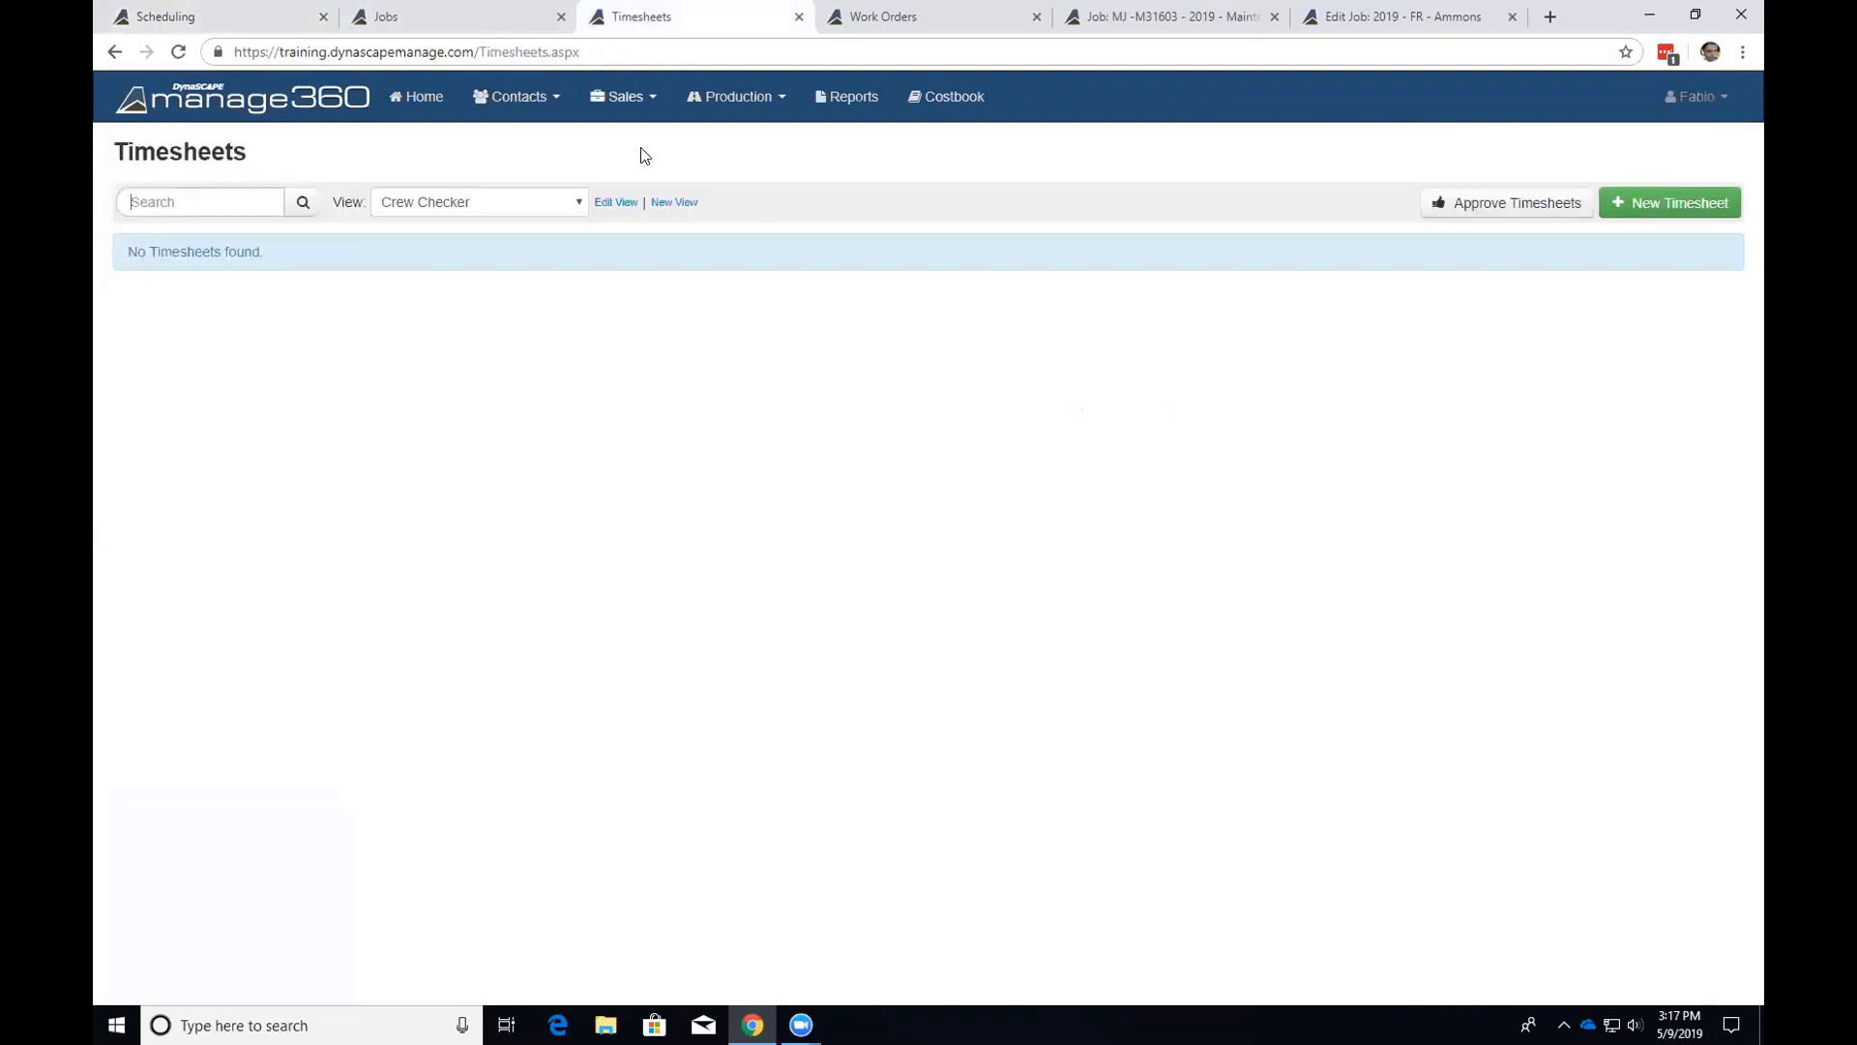
{"action": "left_click", "coordinate": [1638, 205]}
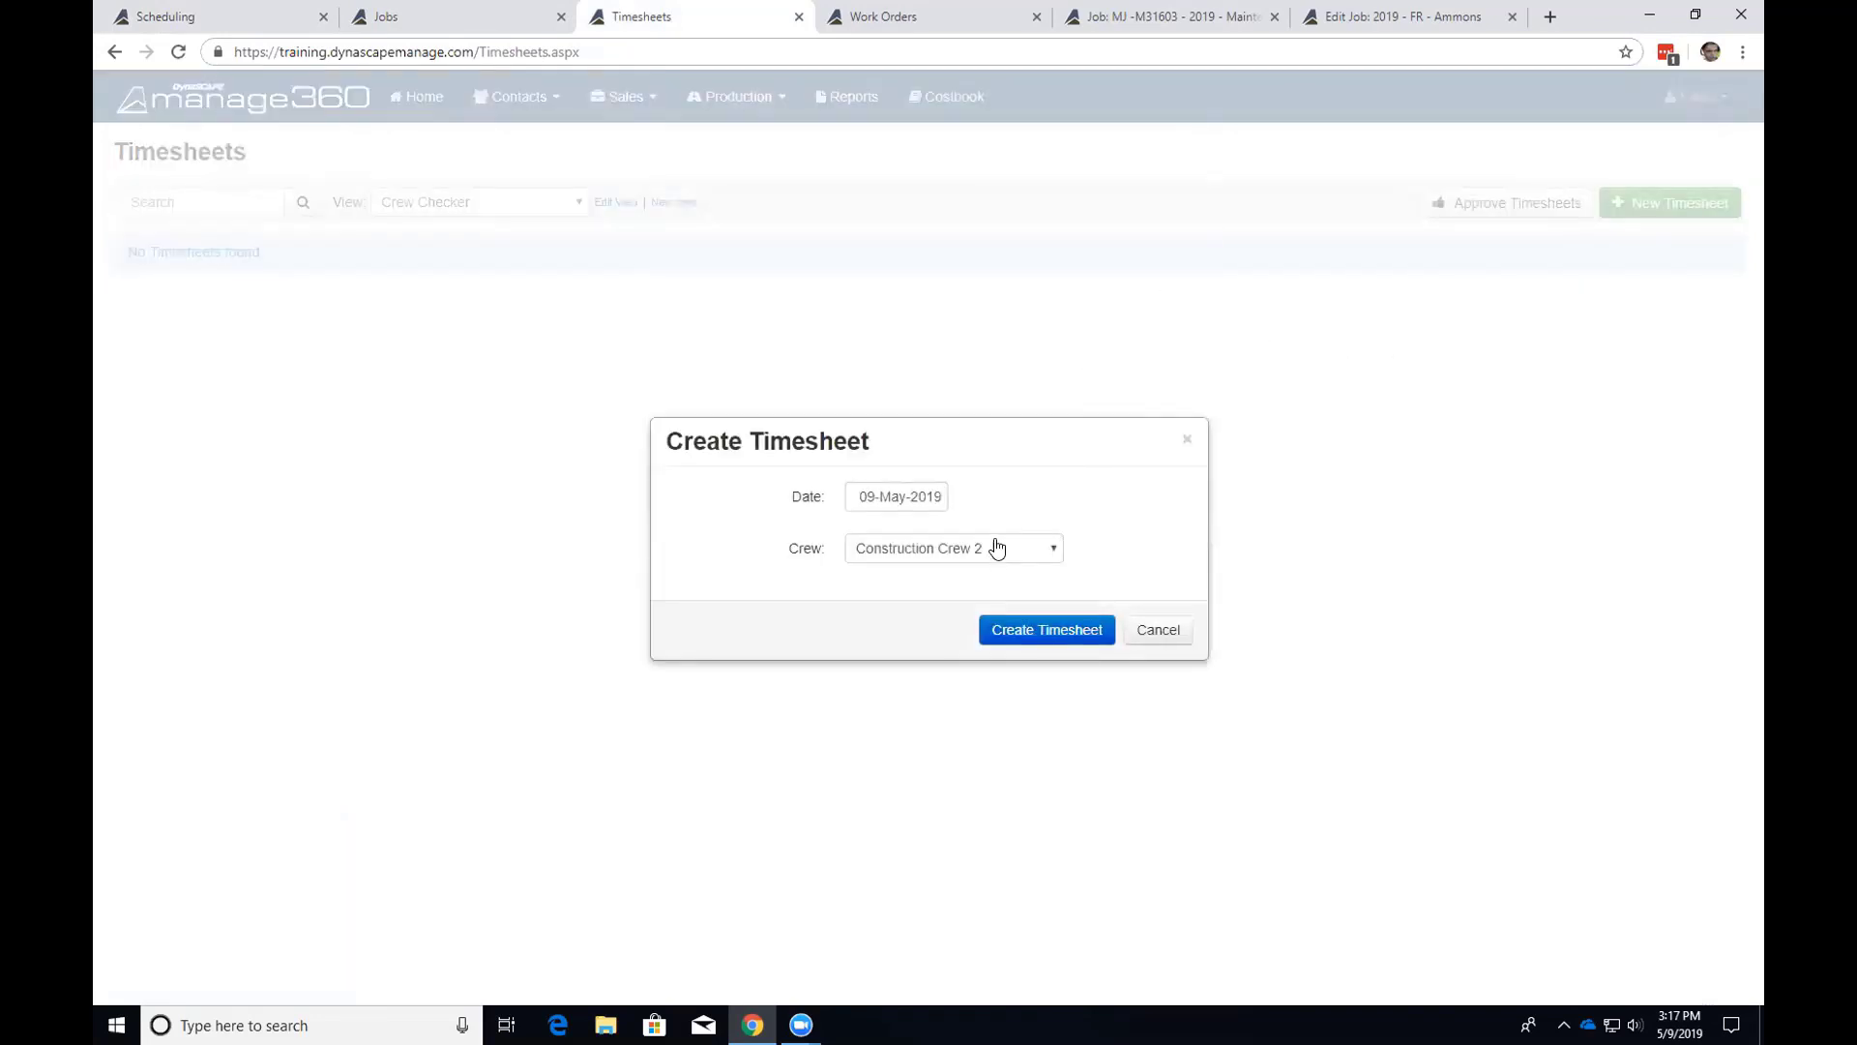
{"action": "left_click", "coordinate": [917, 499]}
{"action": "left_click", "coordinate": [1026, 623]}
{"action": "left_click", "coordinate": [997, 561]}
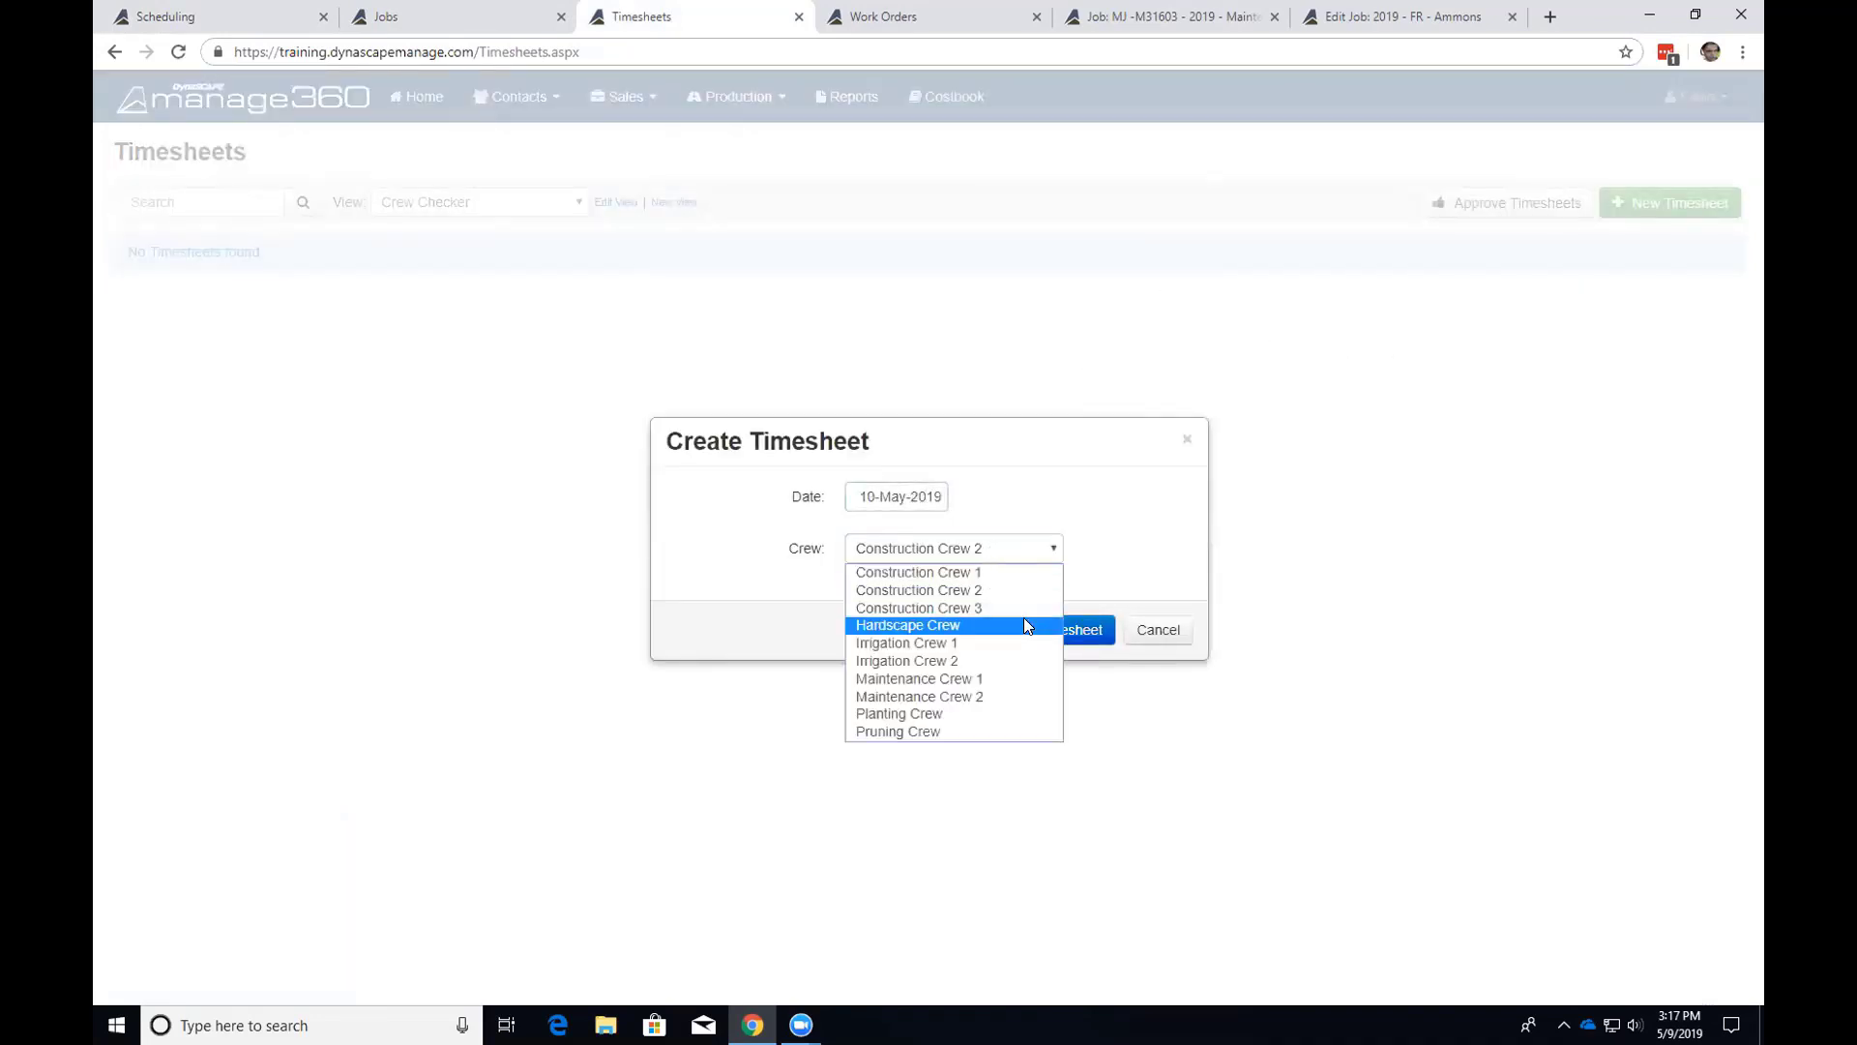
{"action": "left_click", "coordinate": [958, 674]}
{"action": "left_click", "coordinate": [991, 630]}
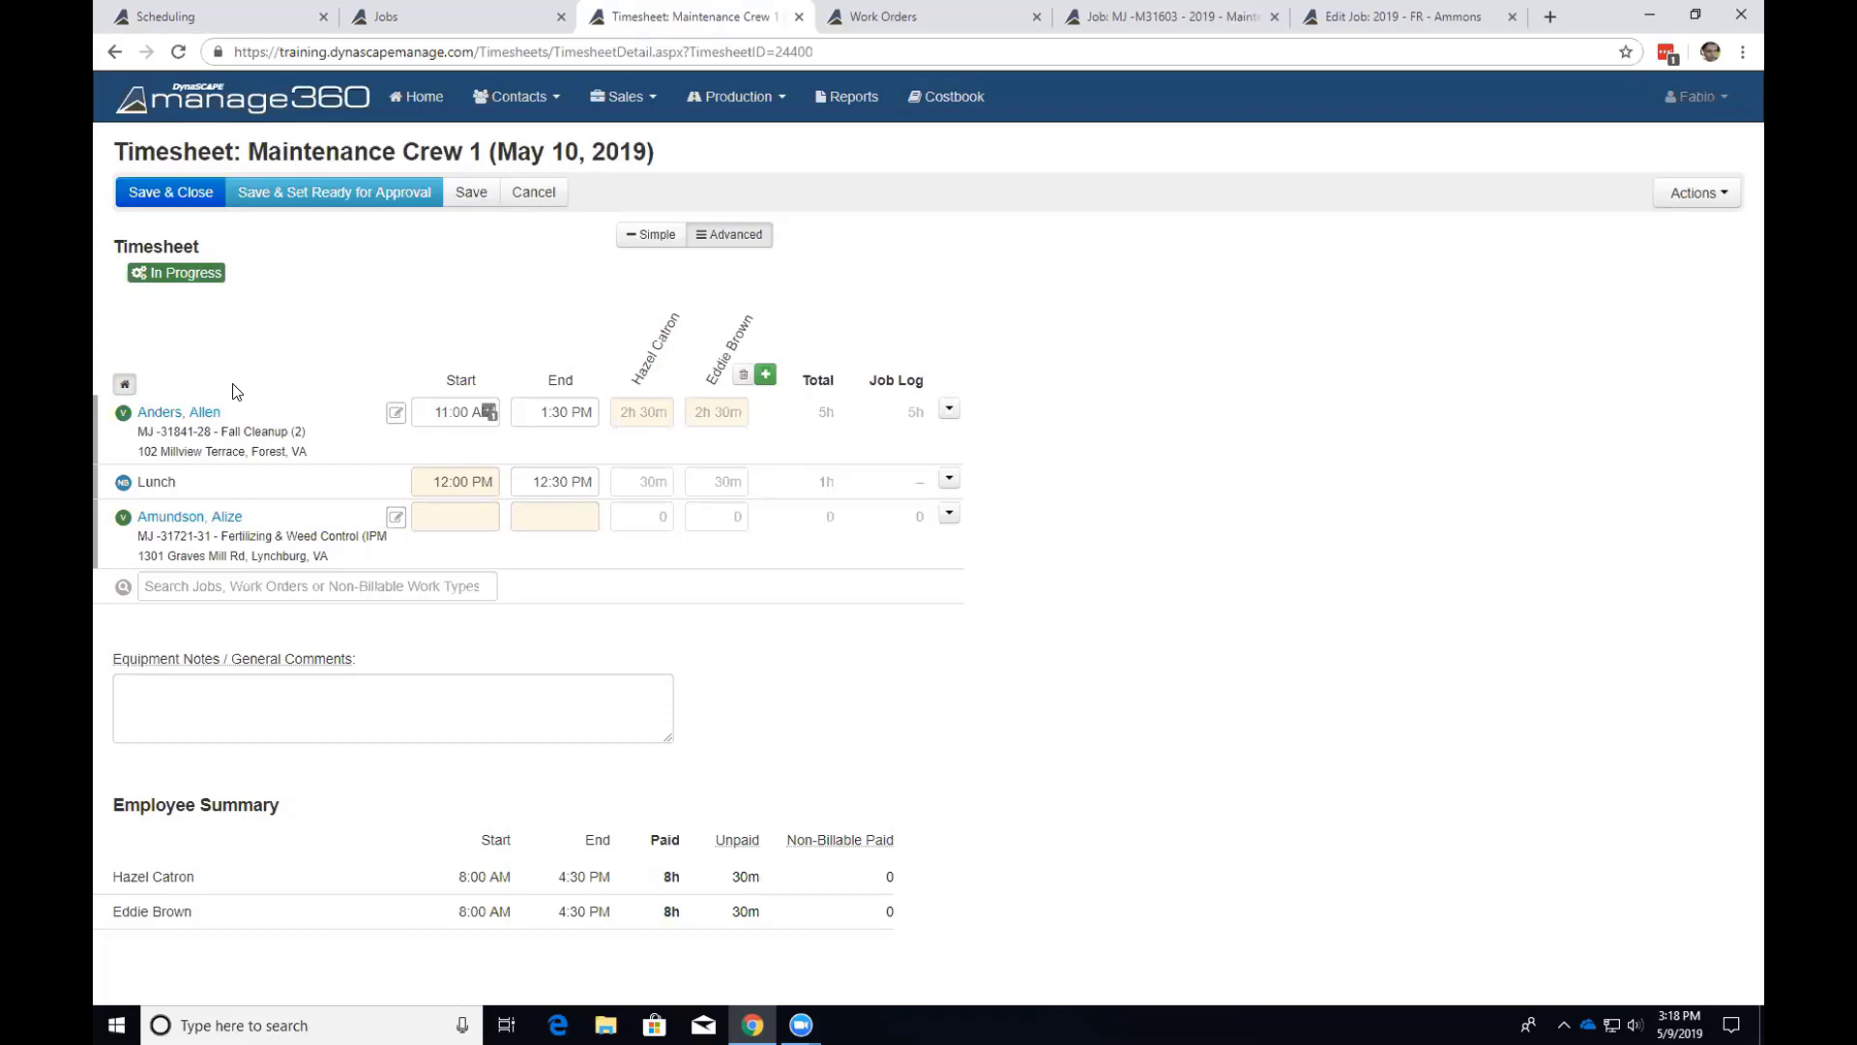
Review the new May 10 timesheet among the crews' entries on the weekly scheduling calendar.
{"action": "left_click", "coordinate": [247, 19]}
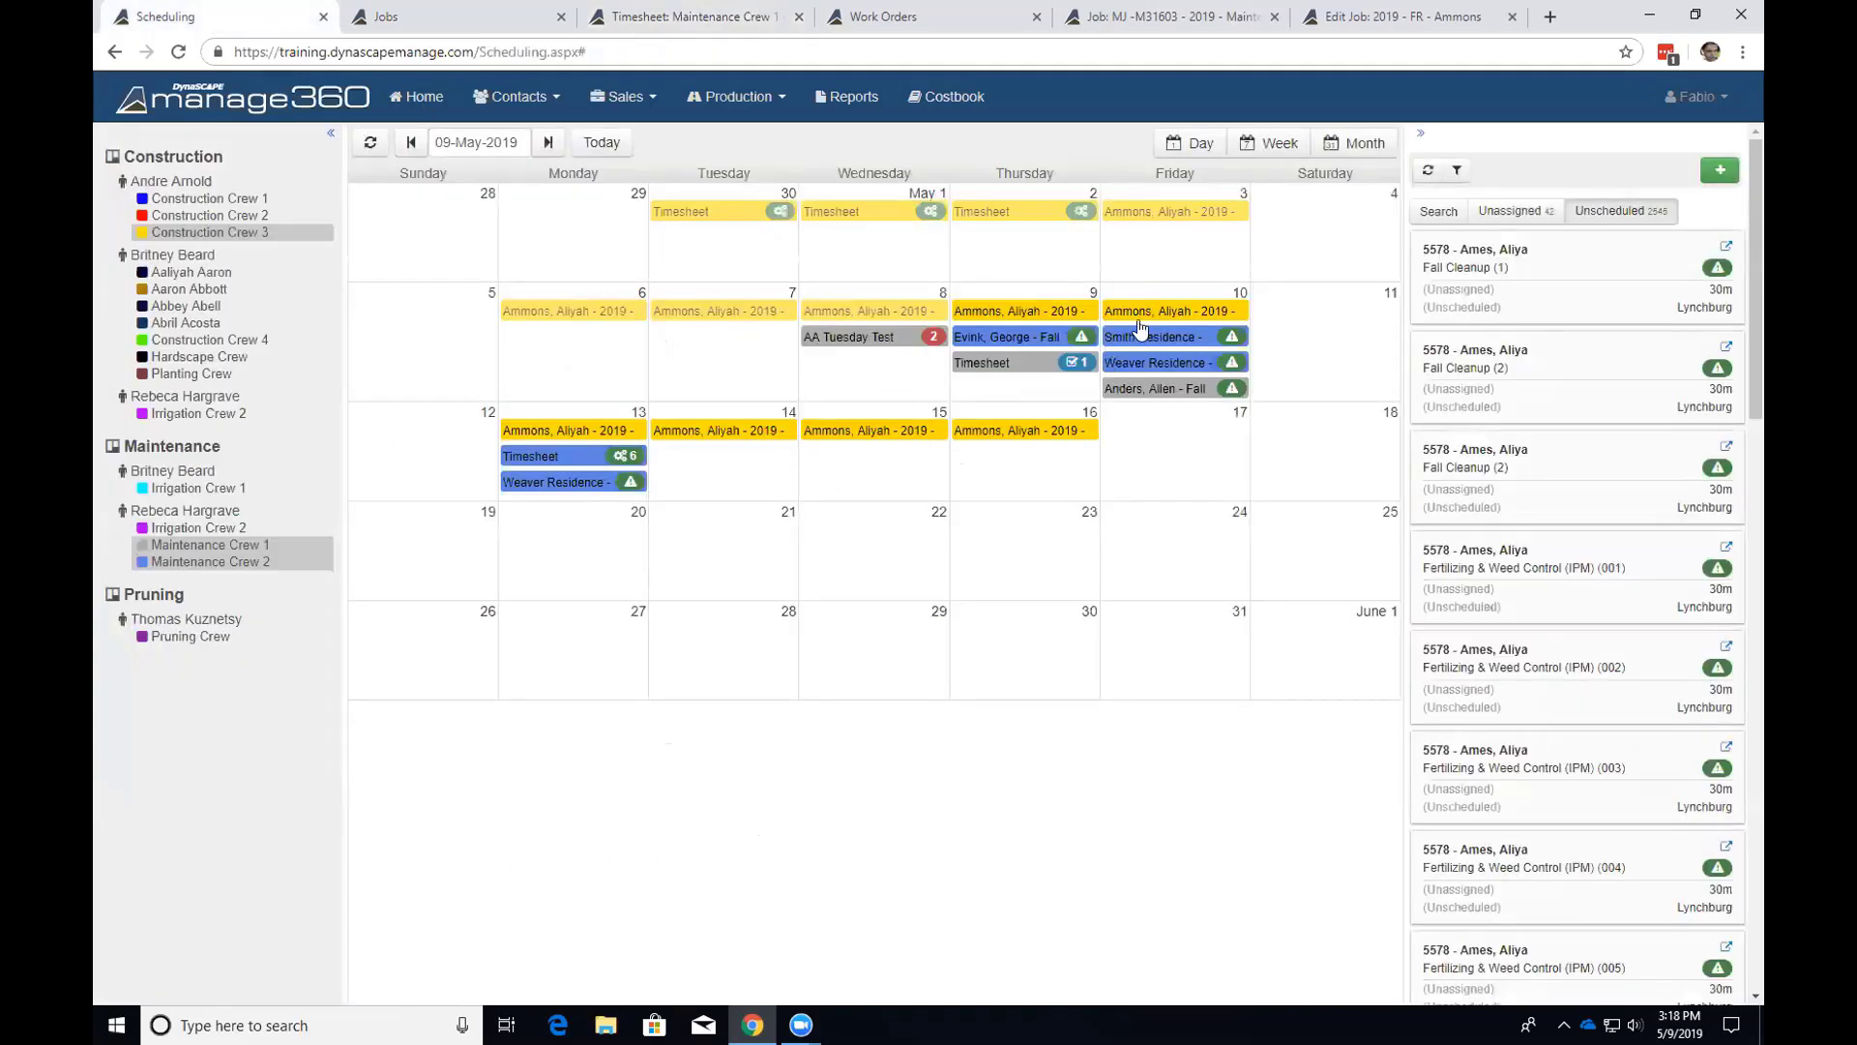
{"action": "left_click", "coordinate": [1270, 147]}
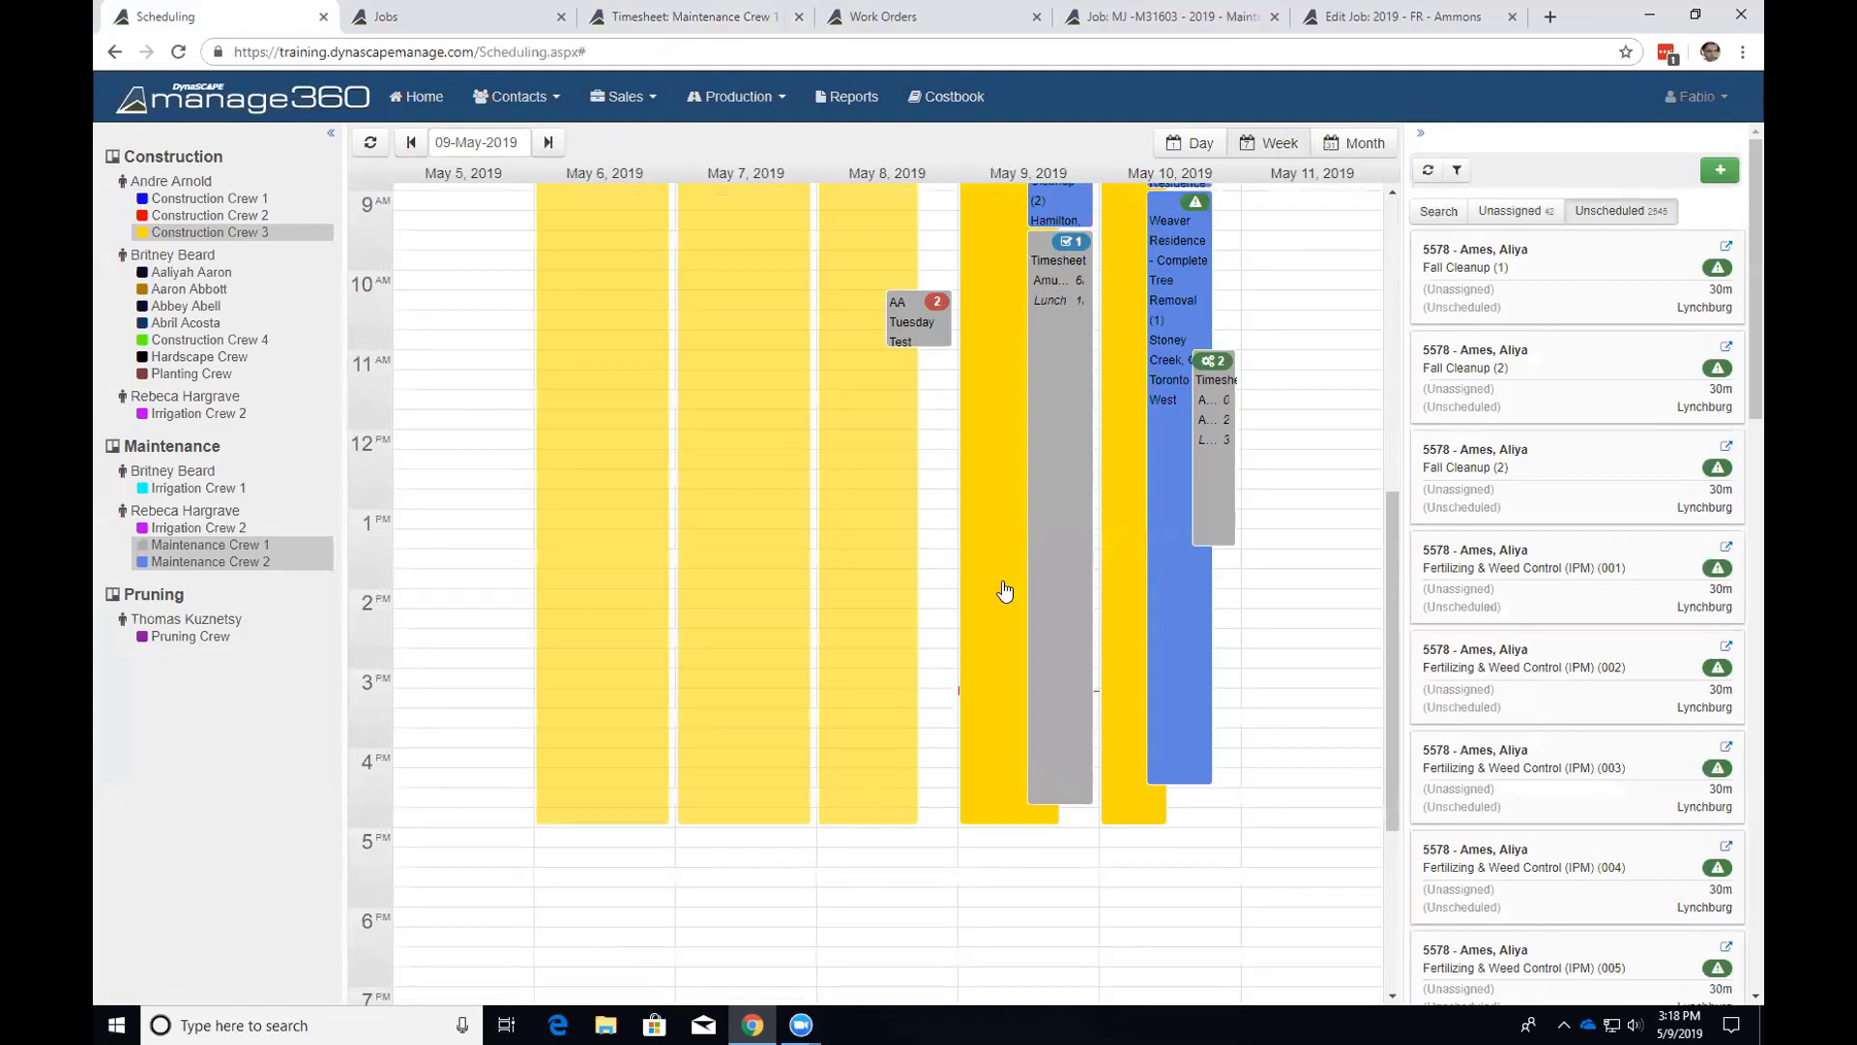
{"action": "scroll", "coordinate": [1004, 590], "scroll_direction": "up", "scroll_amount": 3}
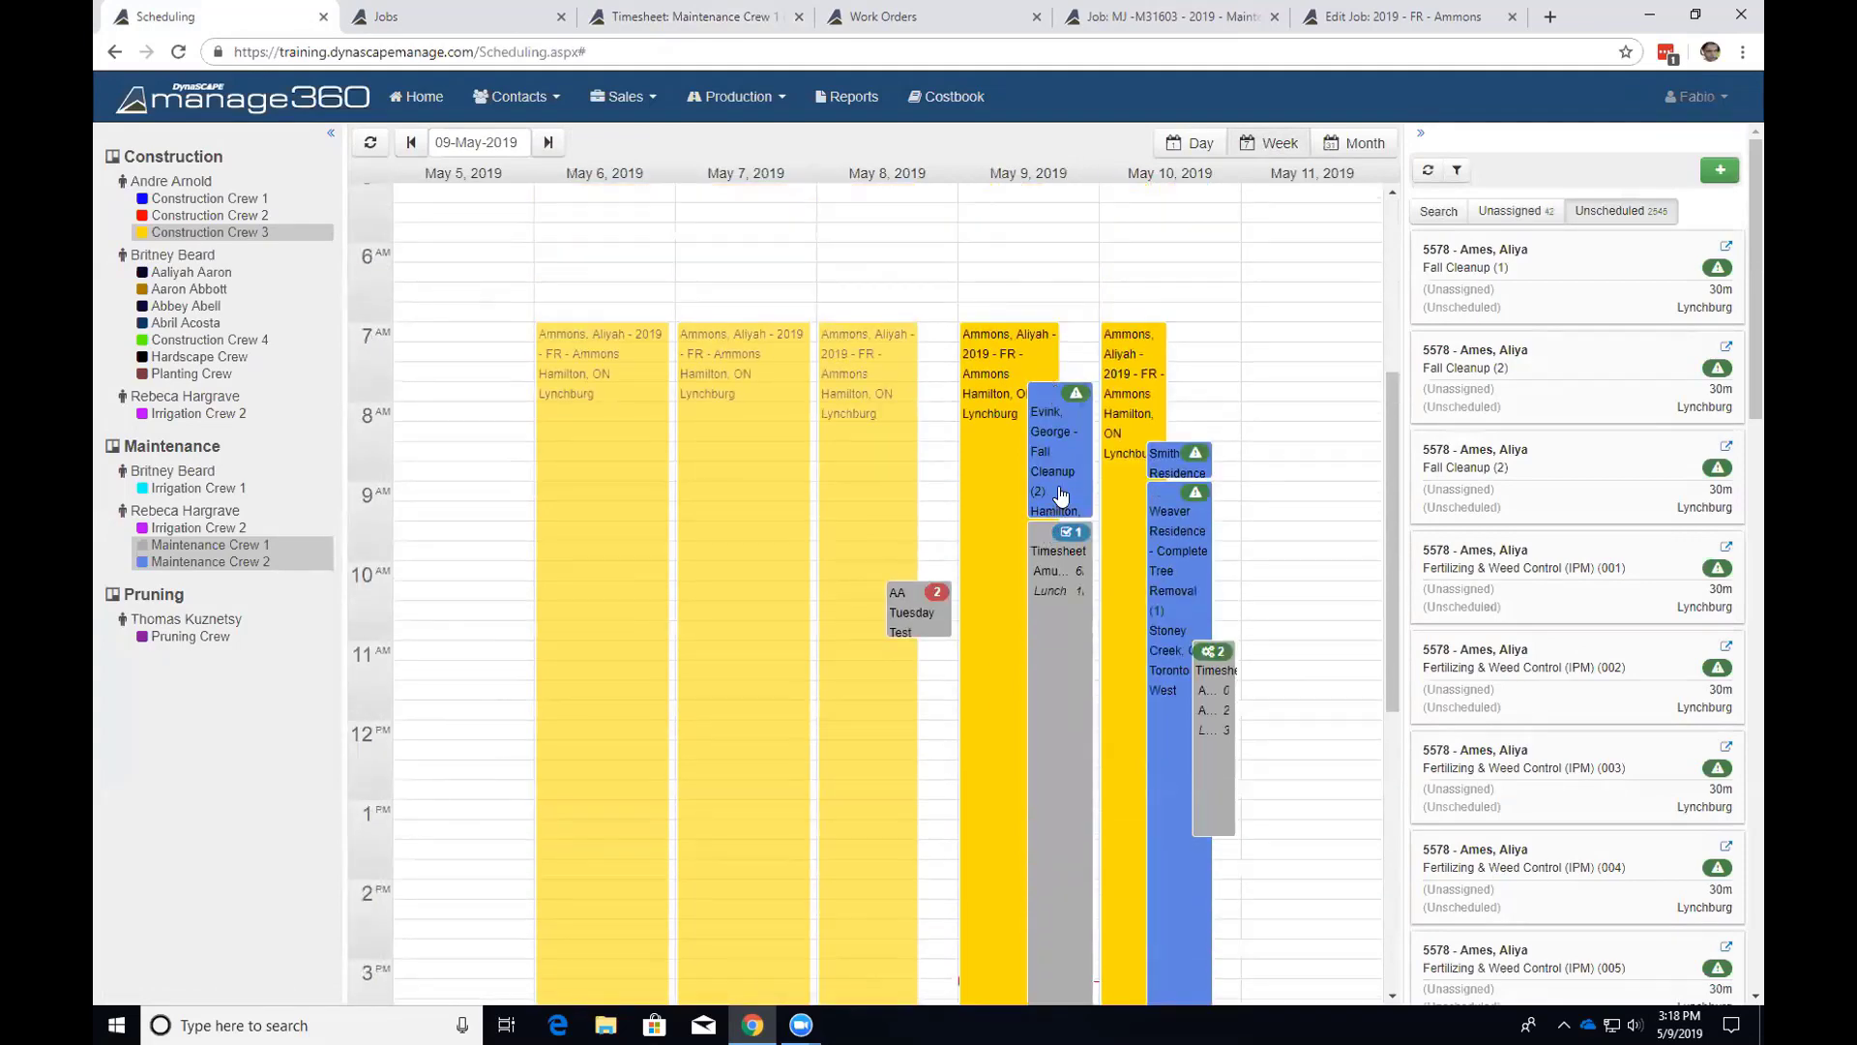
{"action": "scroll", "coordinate": [1040, 537], "scroll_direction": "down", "scroll_amount": 1}
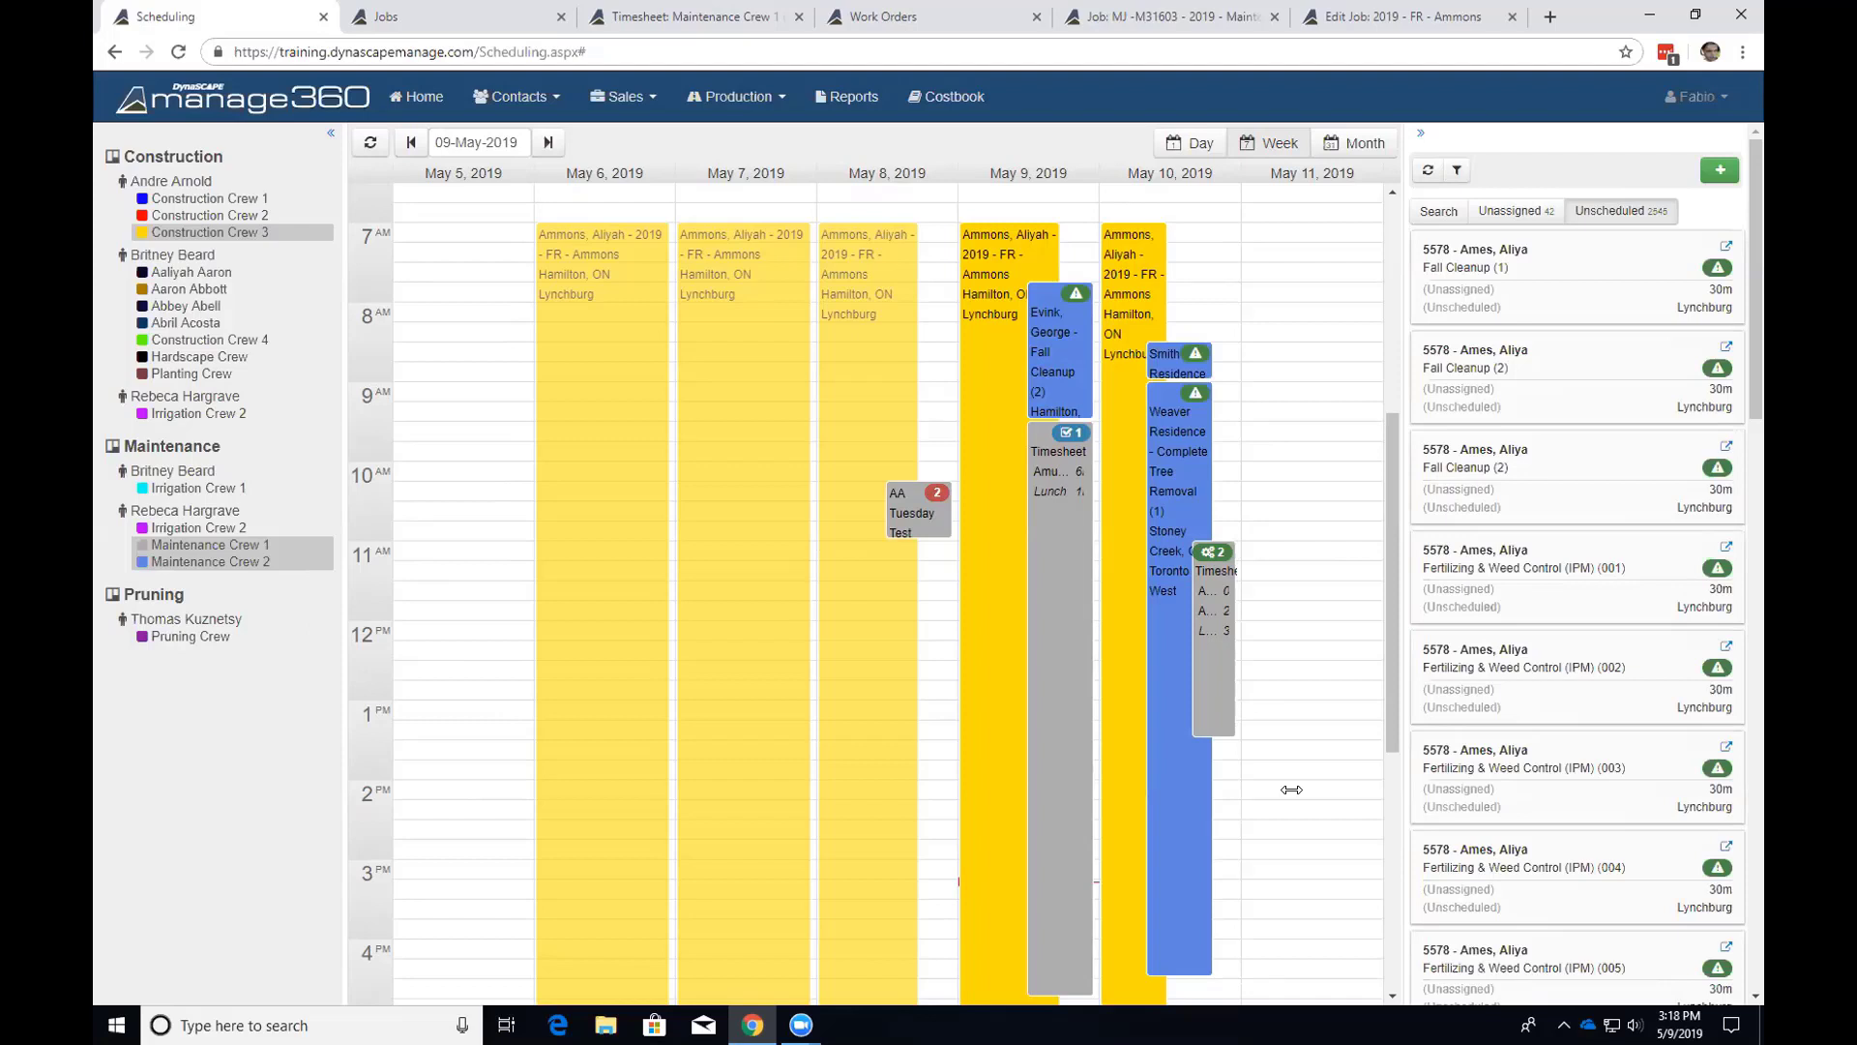
Look through the May 9 schedule for the three selected crews in the day view.
{"action": "left_click", "coordinate": [1200, 143]}
{"action": "scroll", "coordinate": [1003, 590], "scroll_direction": "down", "scroll_amount": 5}
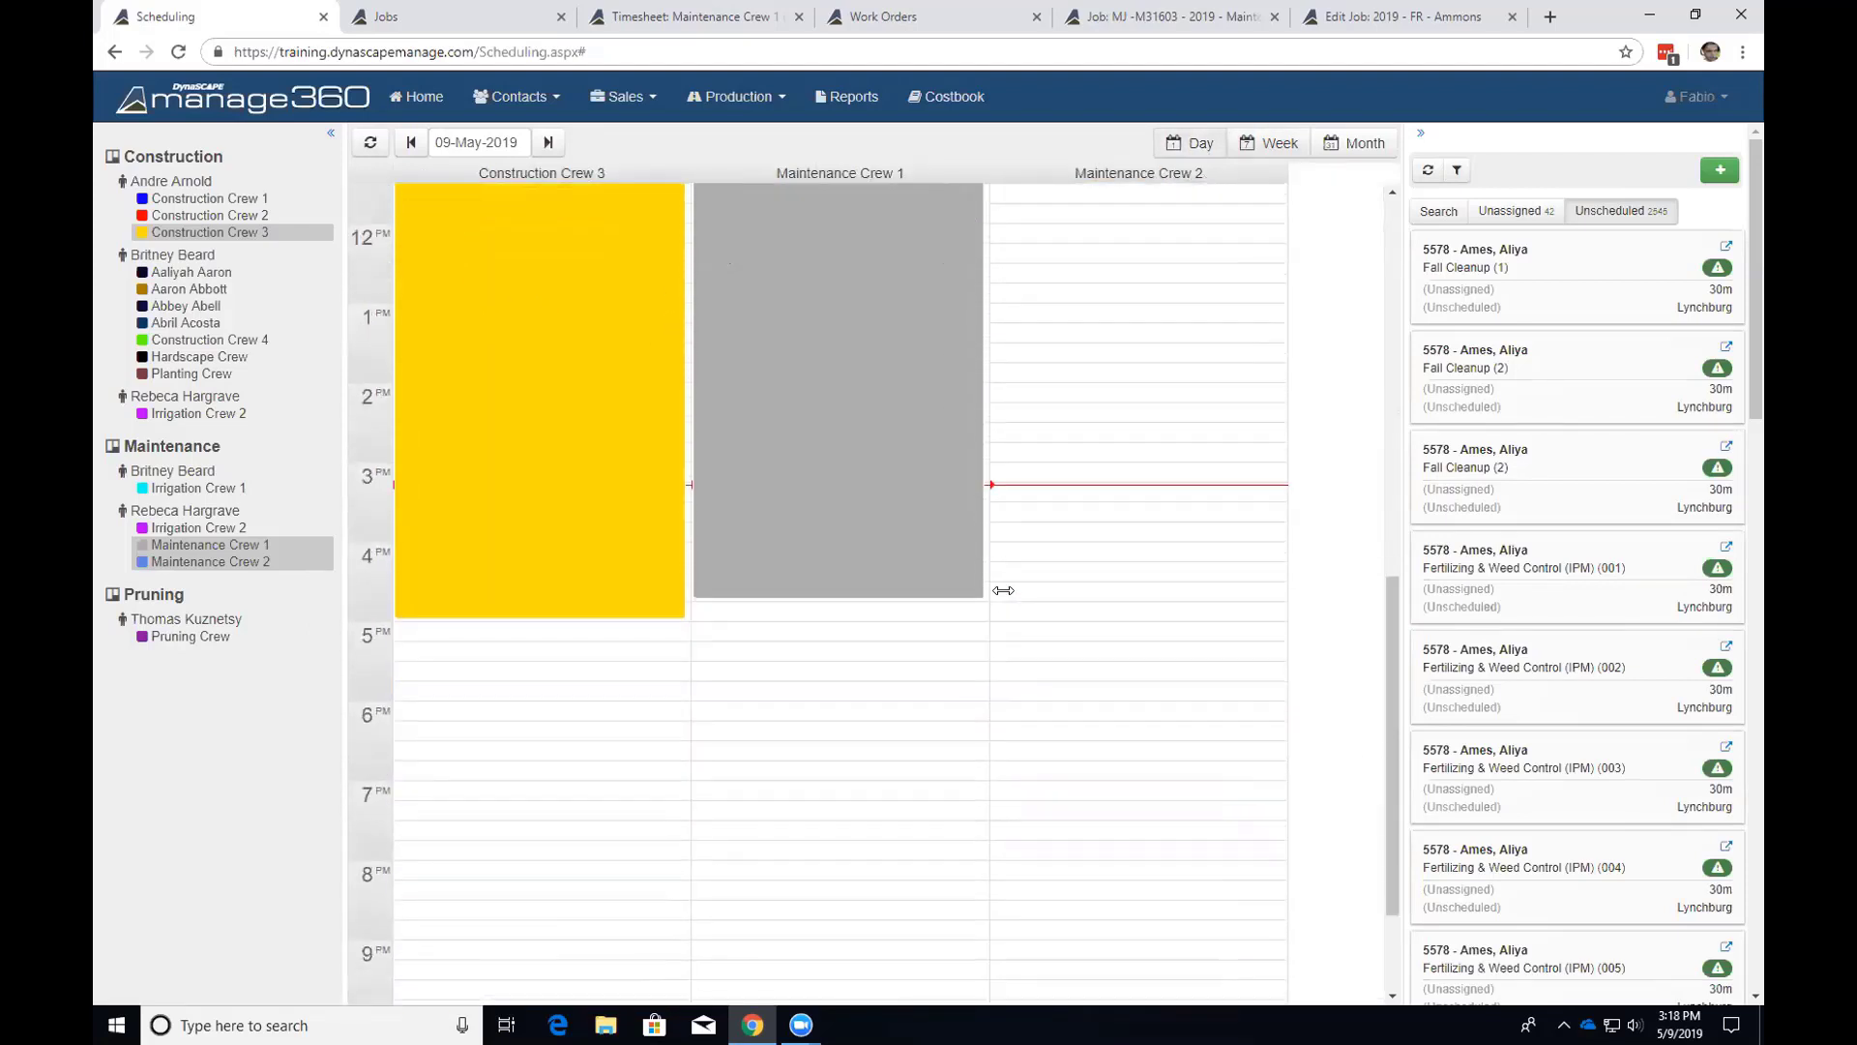
{"action": "scroll", "coordinate": [1003, 590], "scroll_direction": "up", "scroll_amount": 9}
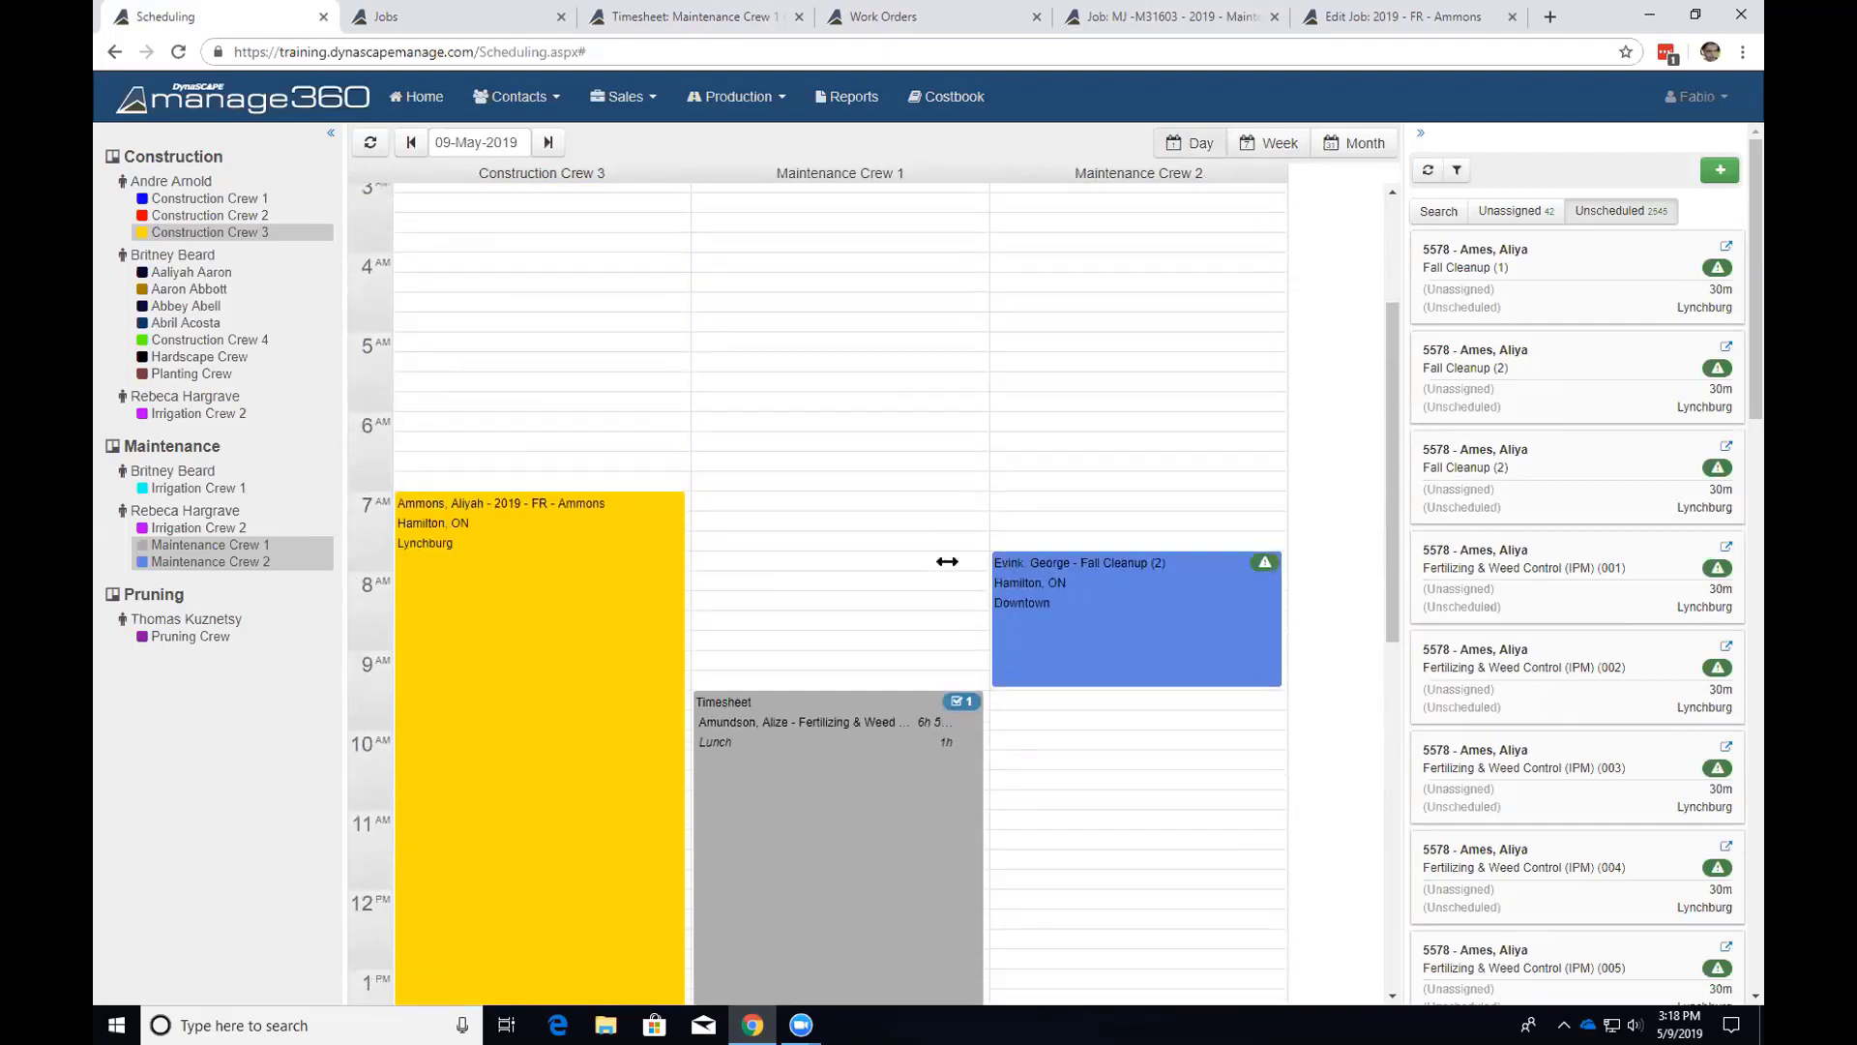
{"action": "scroll", "coordinate": [947, 561], "scroll_direction": "down", "scroll_amount": 5}
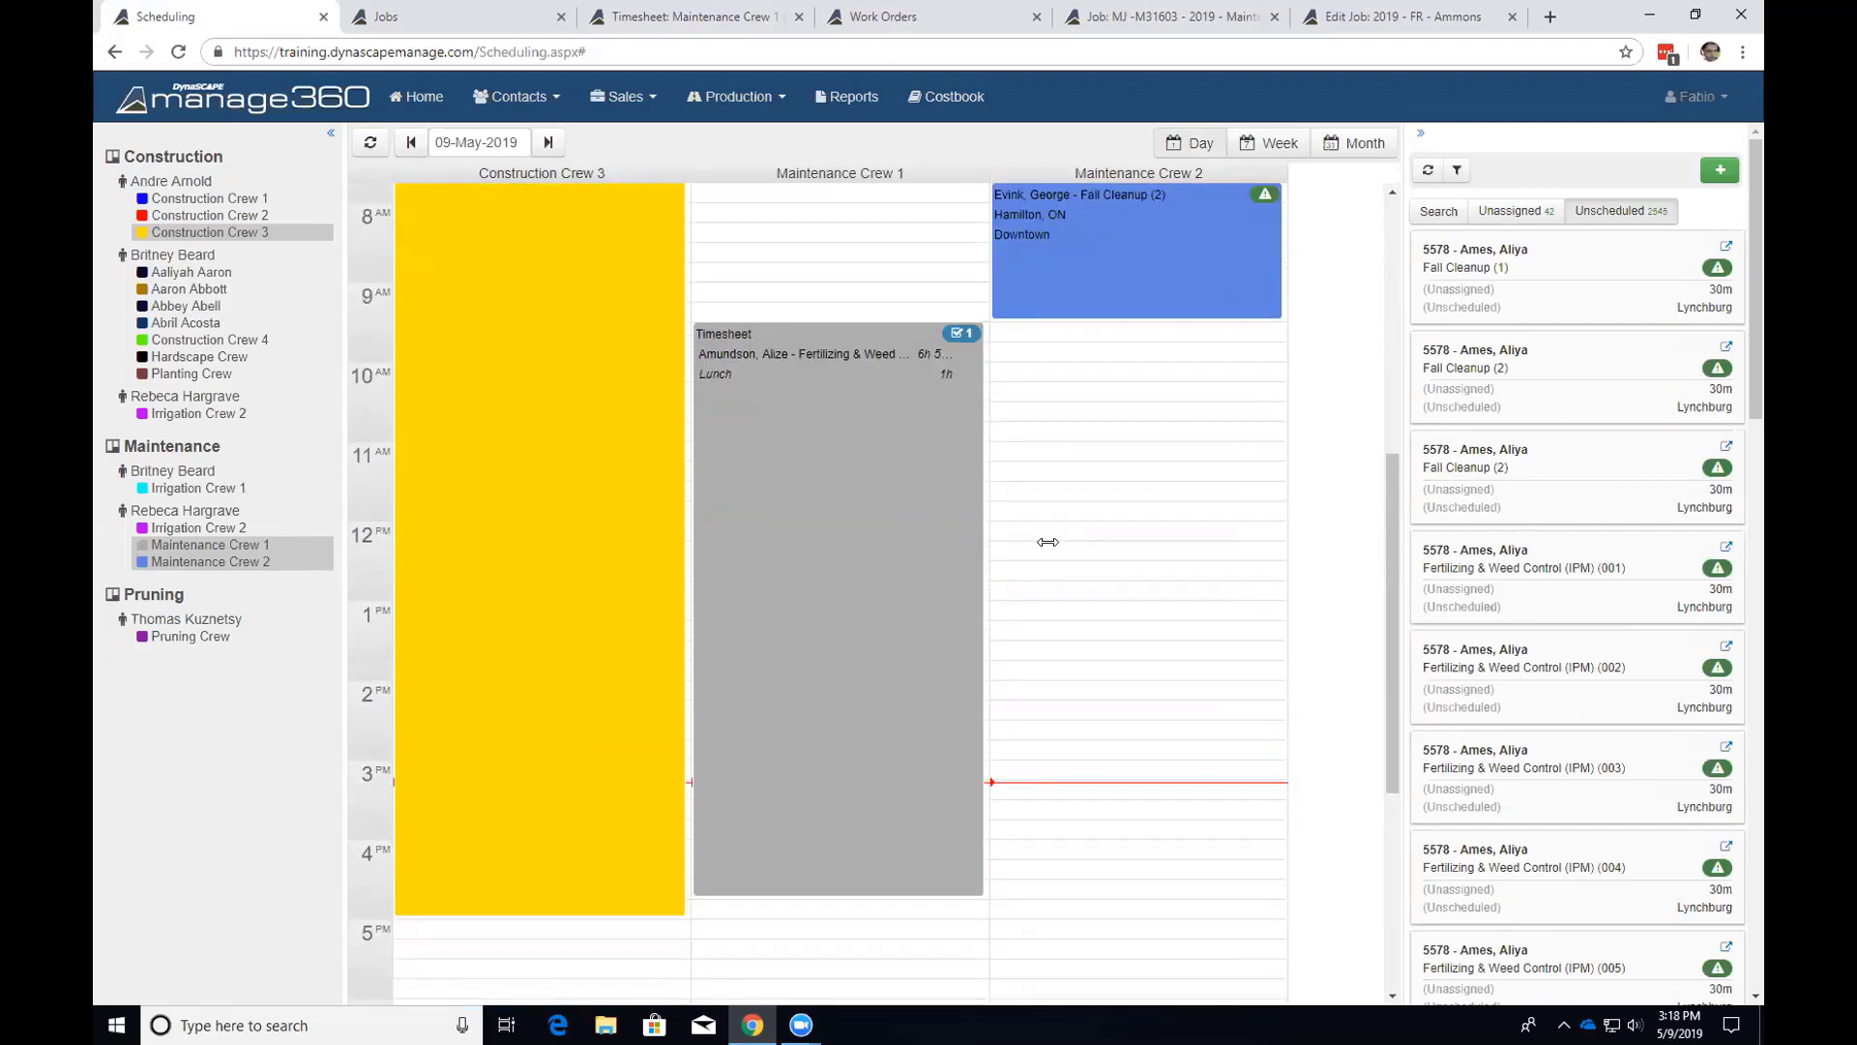